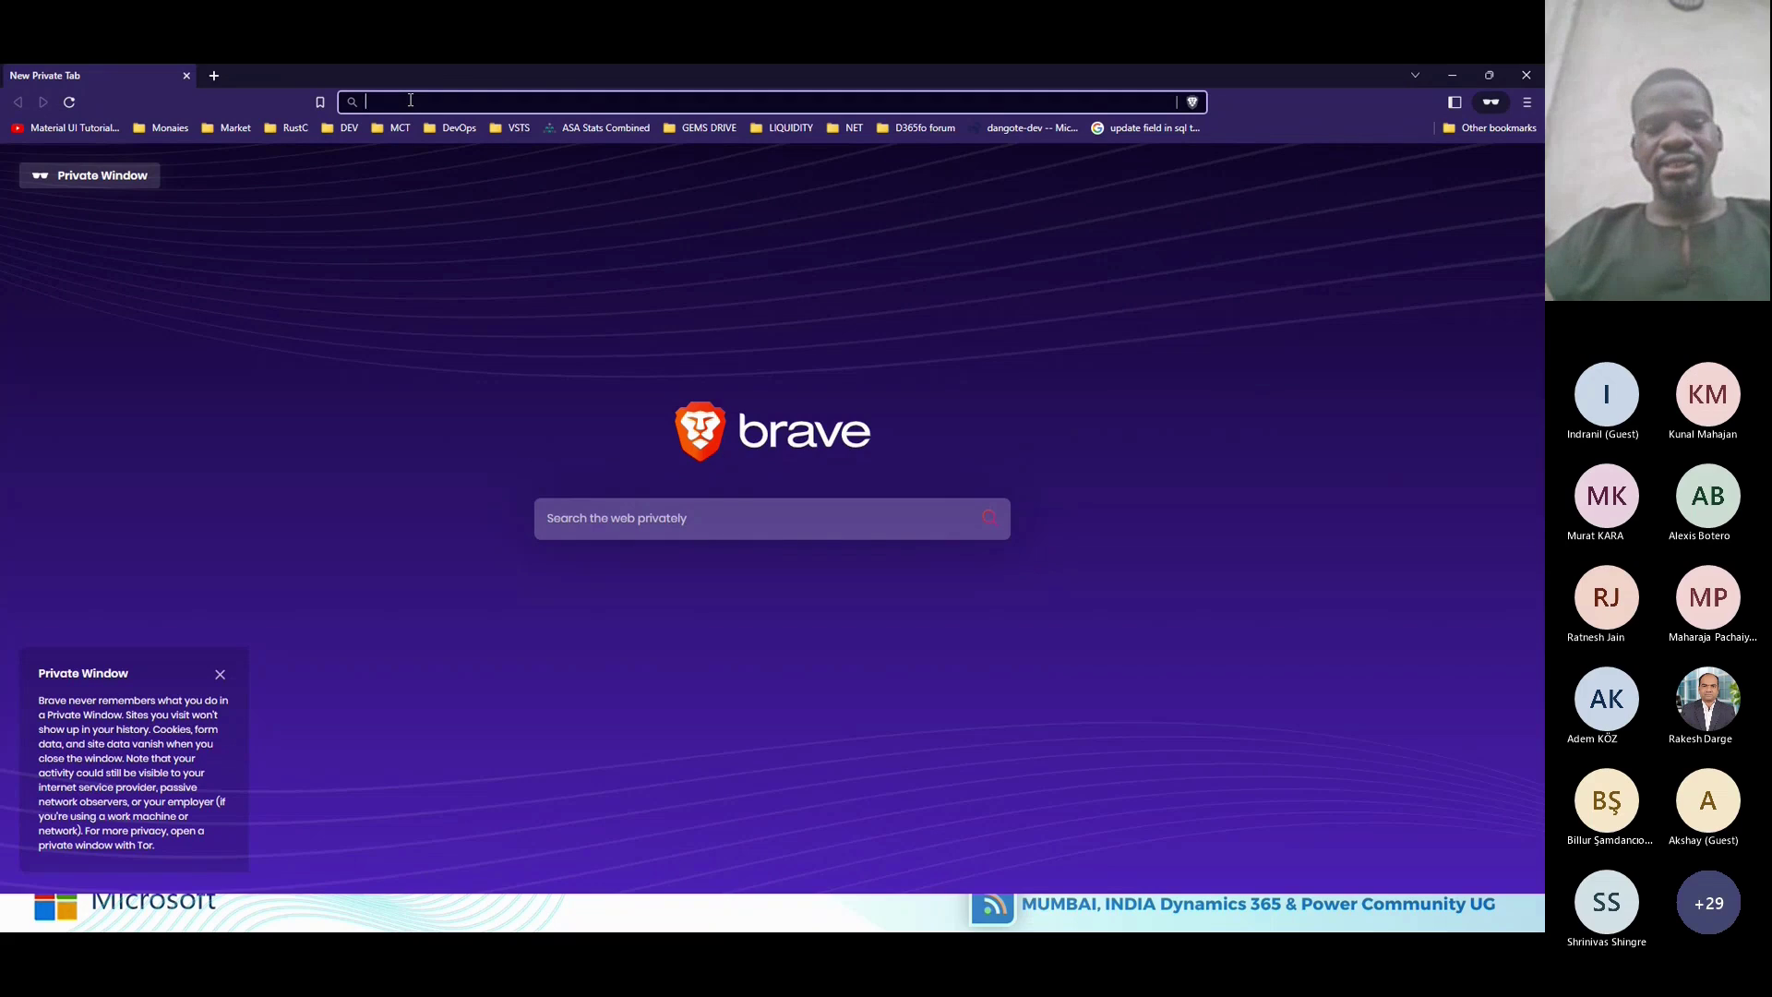
# Go to dev.azure.com to reach the Azure DevOps product page.
pyautogui.write('dev')
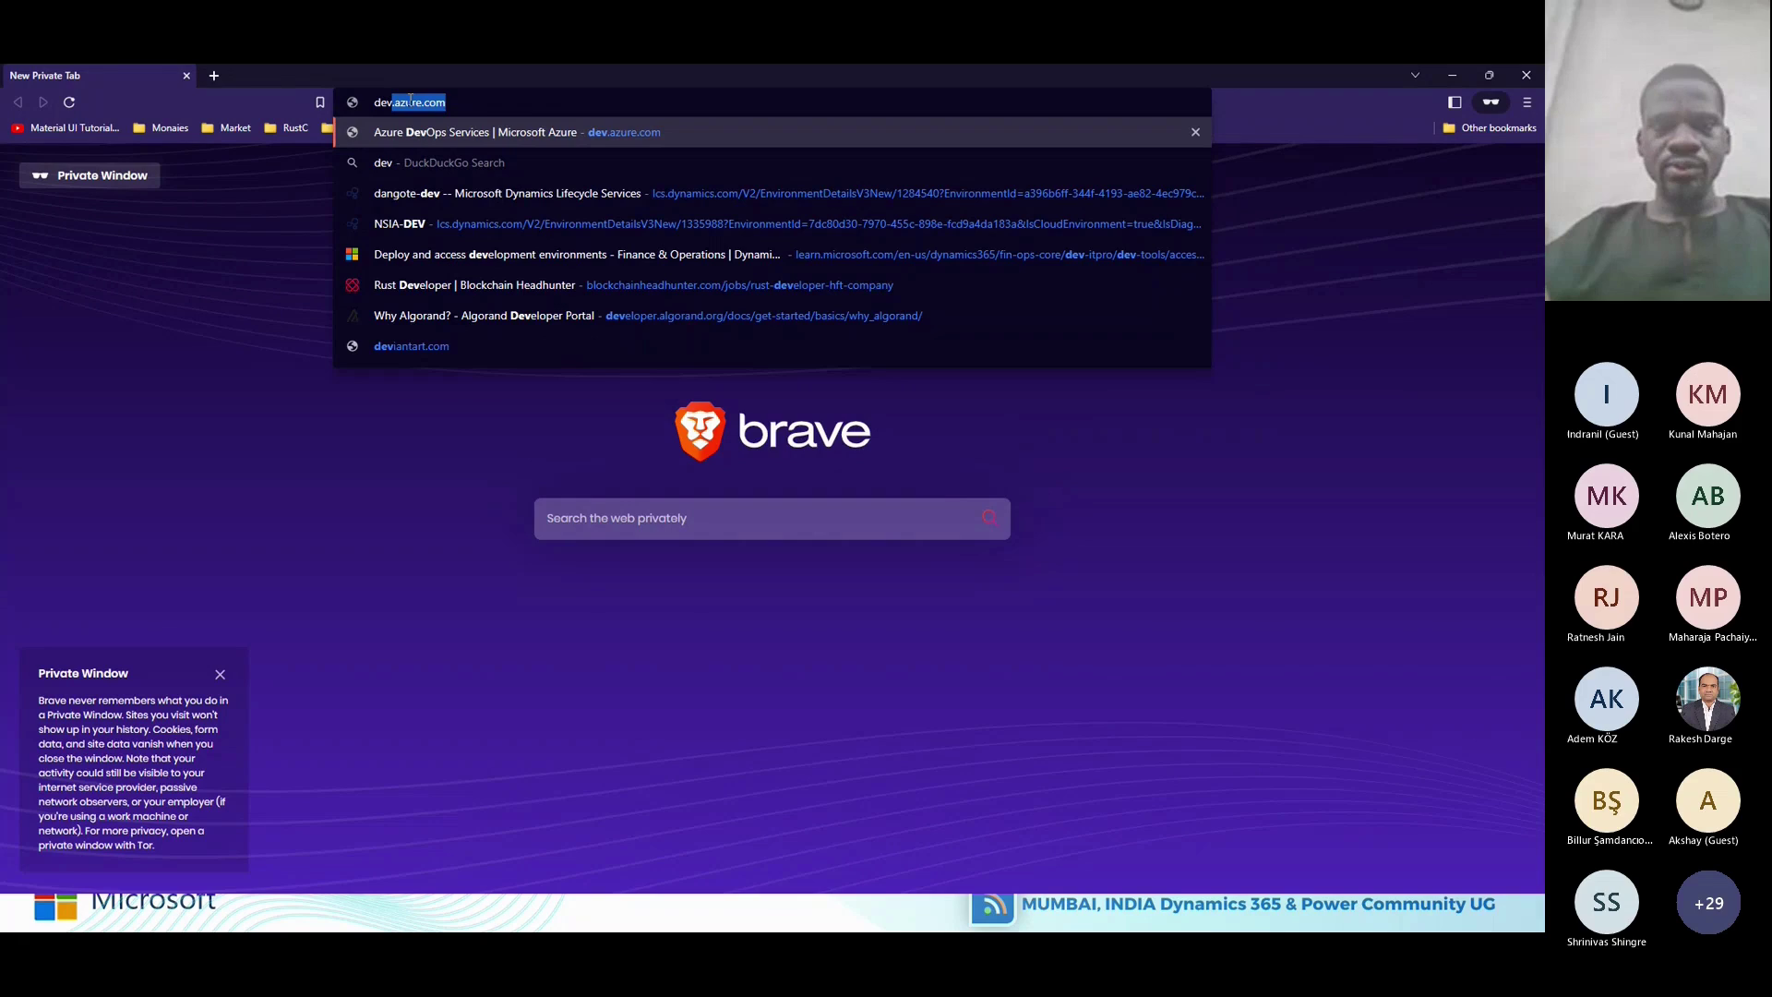
pyautogui.write('.azure')
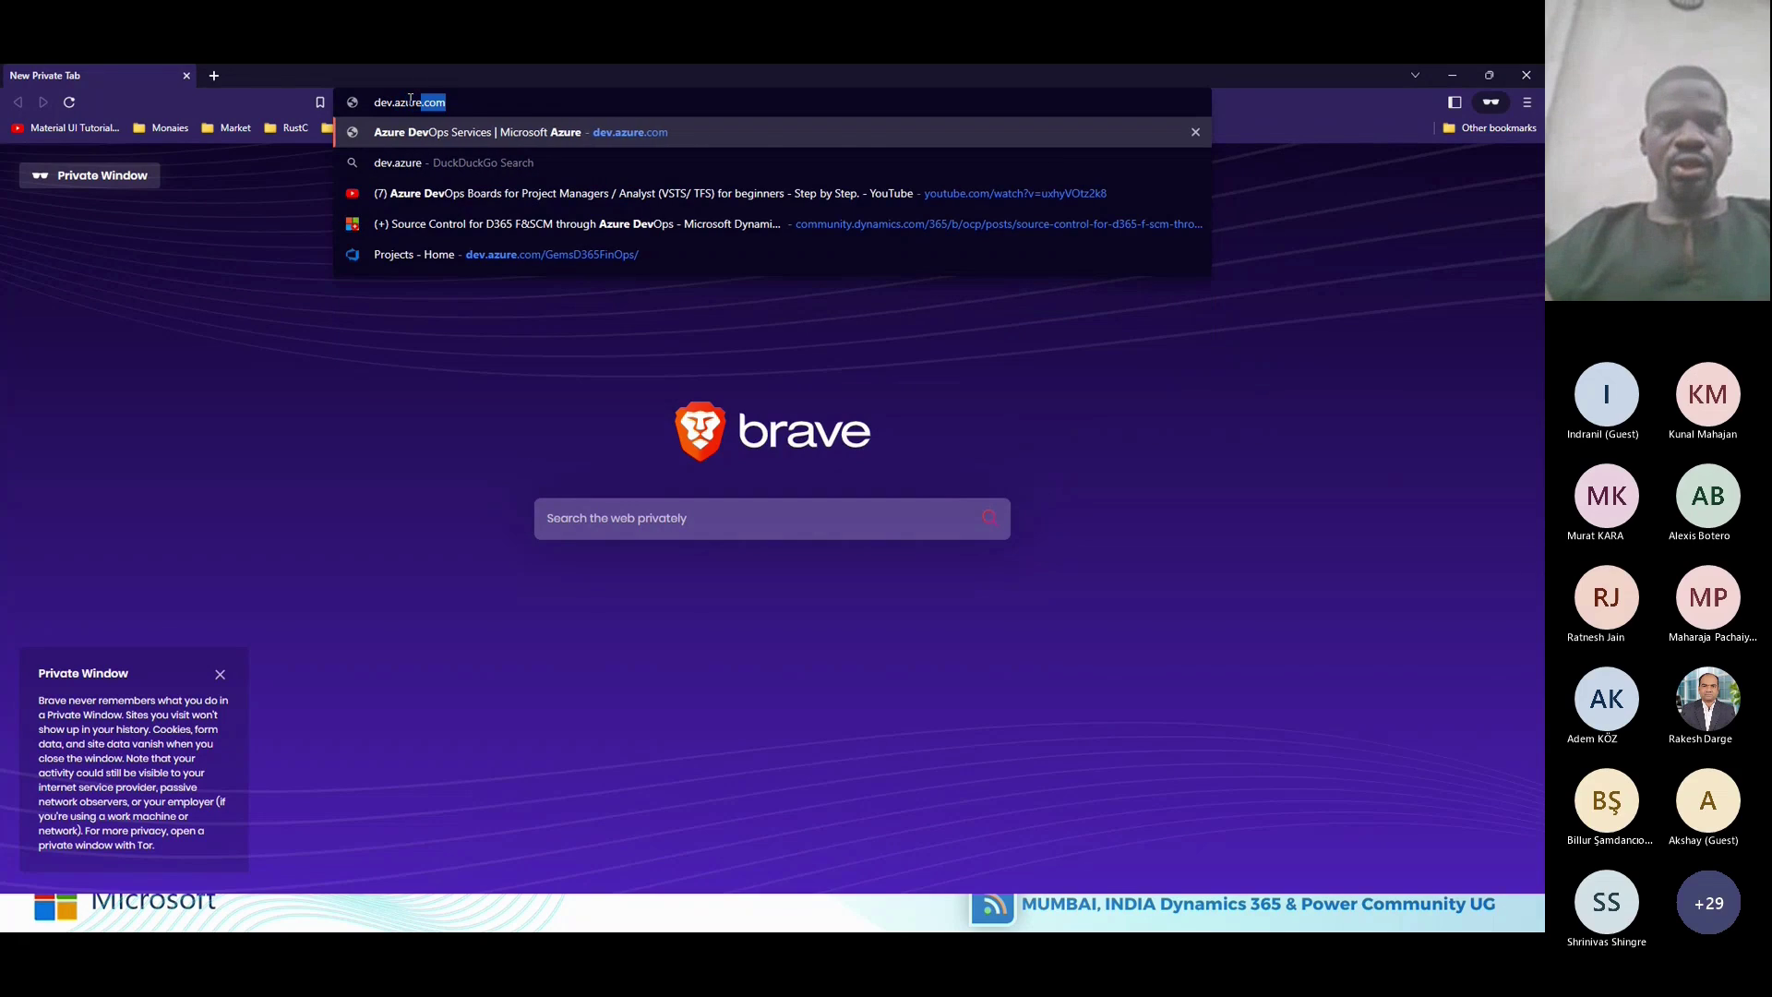
pyautogui.press('Return')
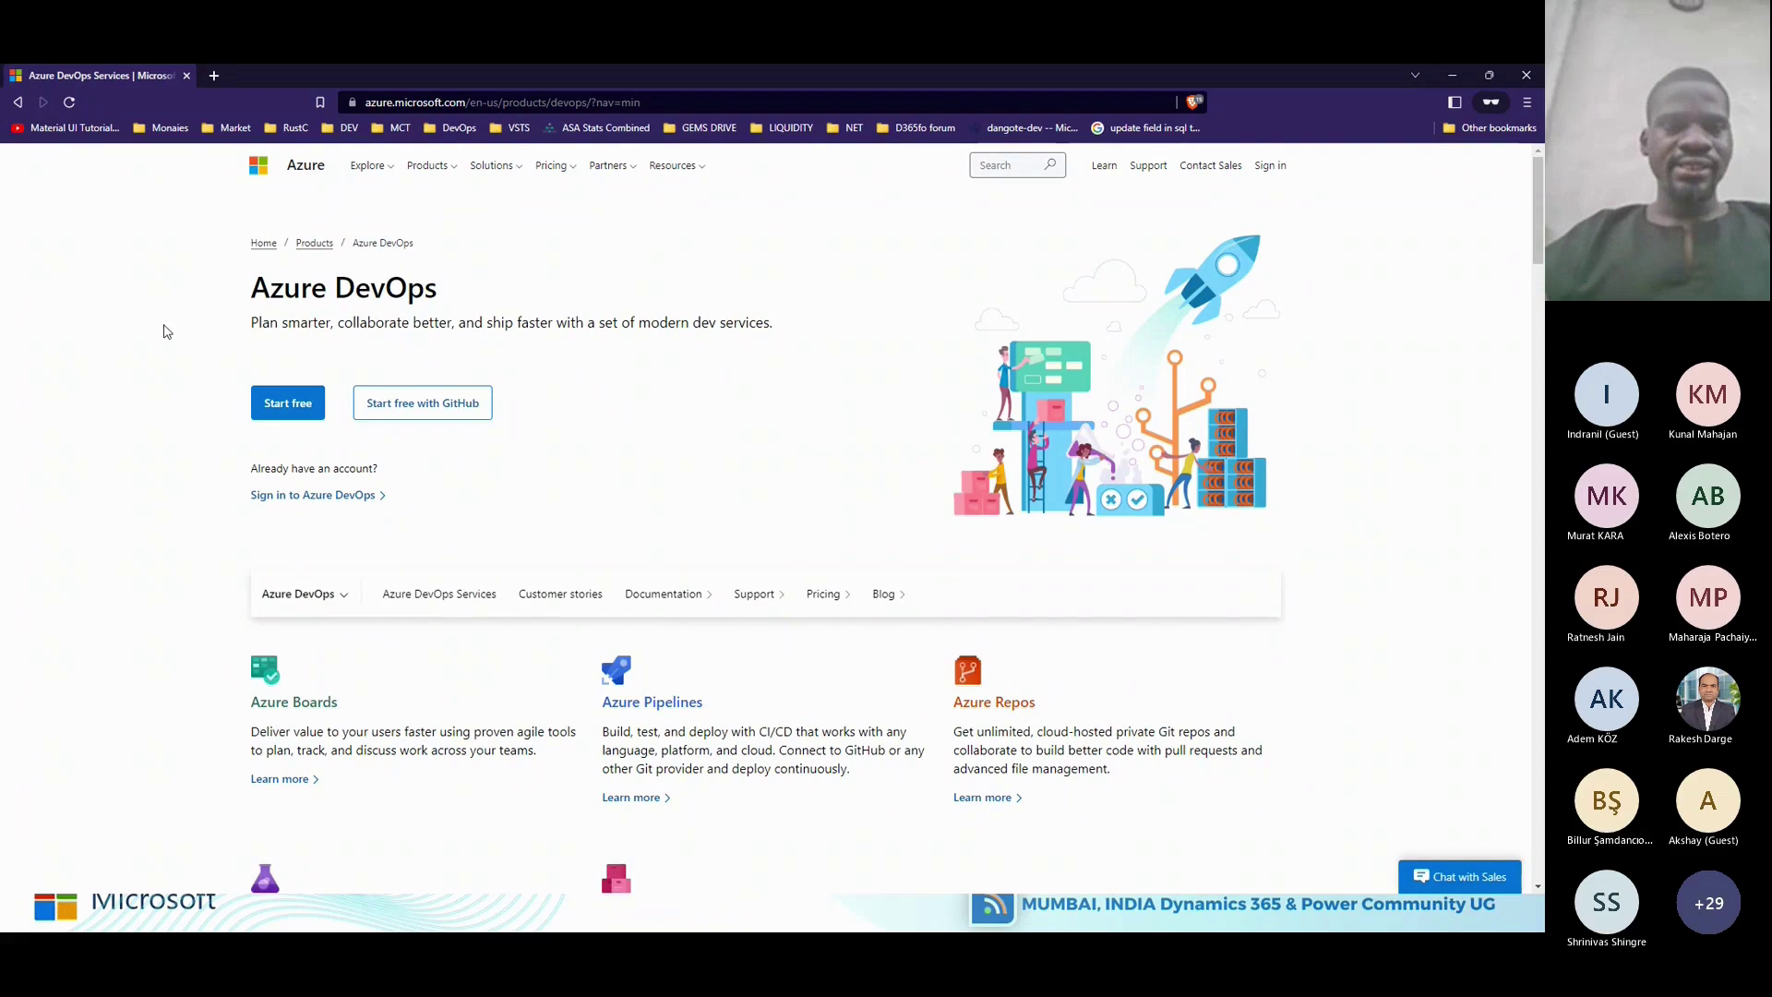
# Start signing in to Azure DevOps and submit the Microsoft account e-mail.
pyautogui.click(312, 495)
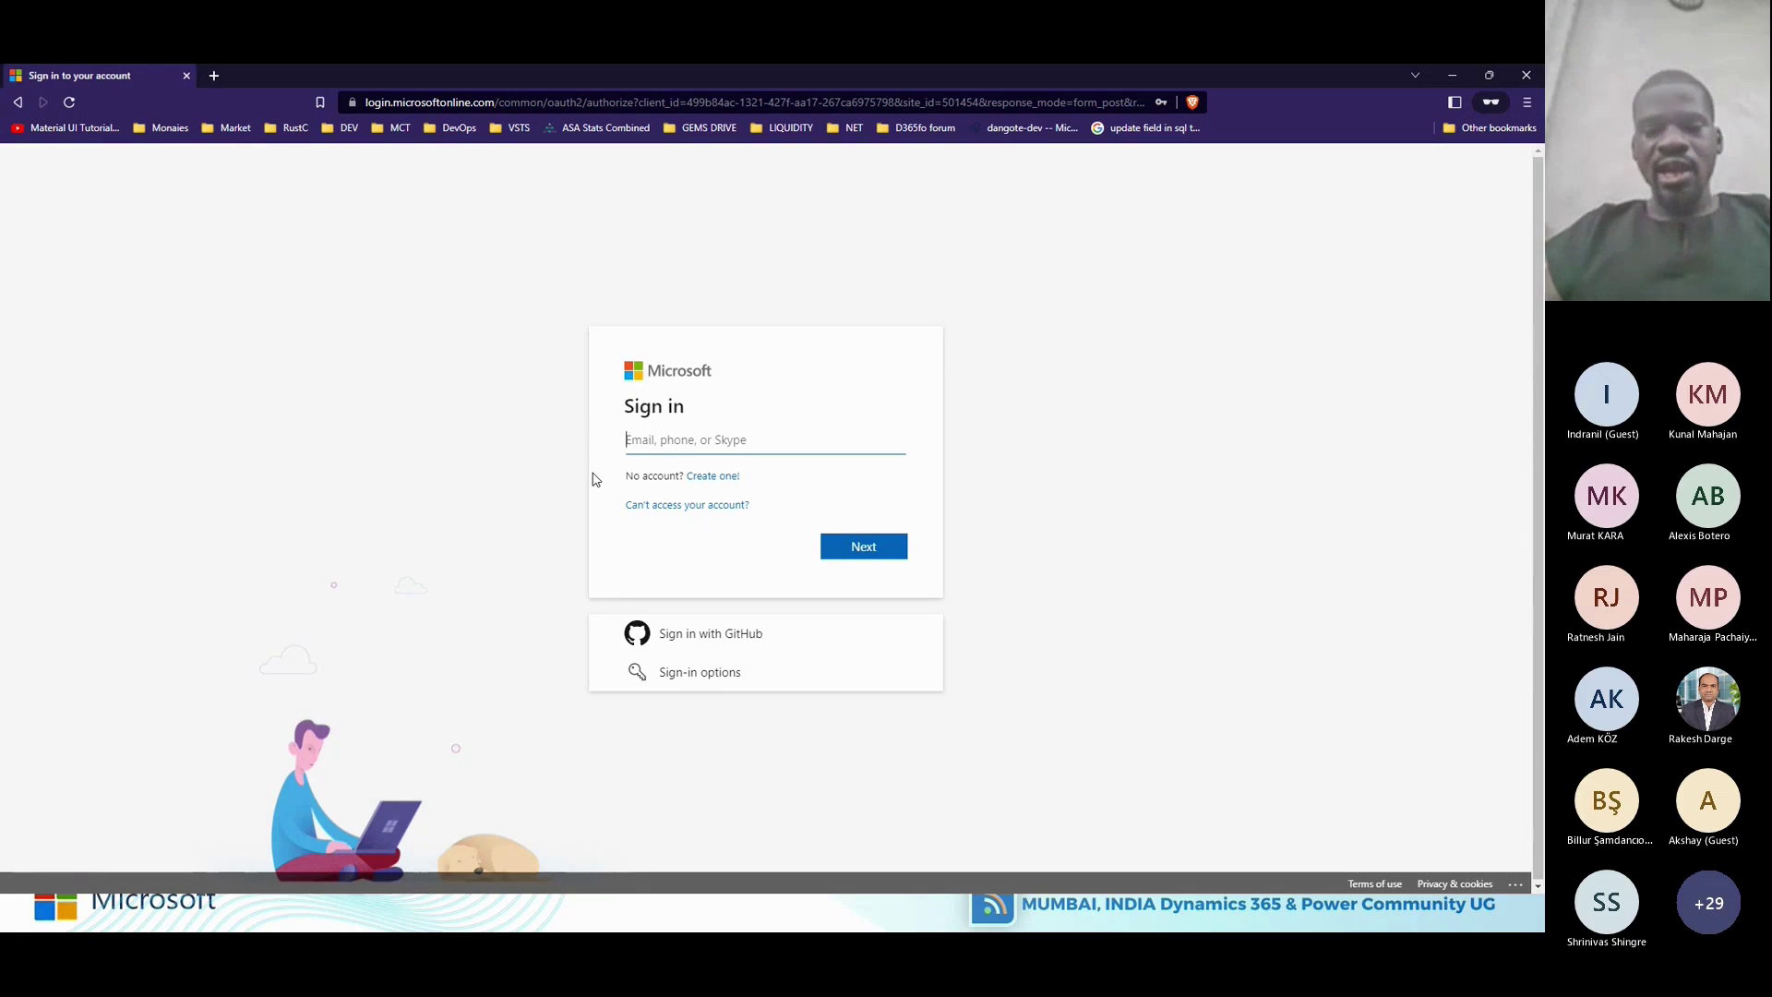
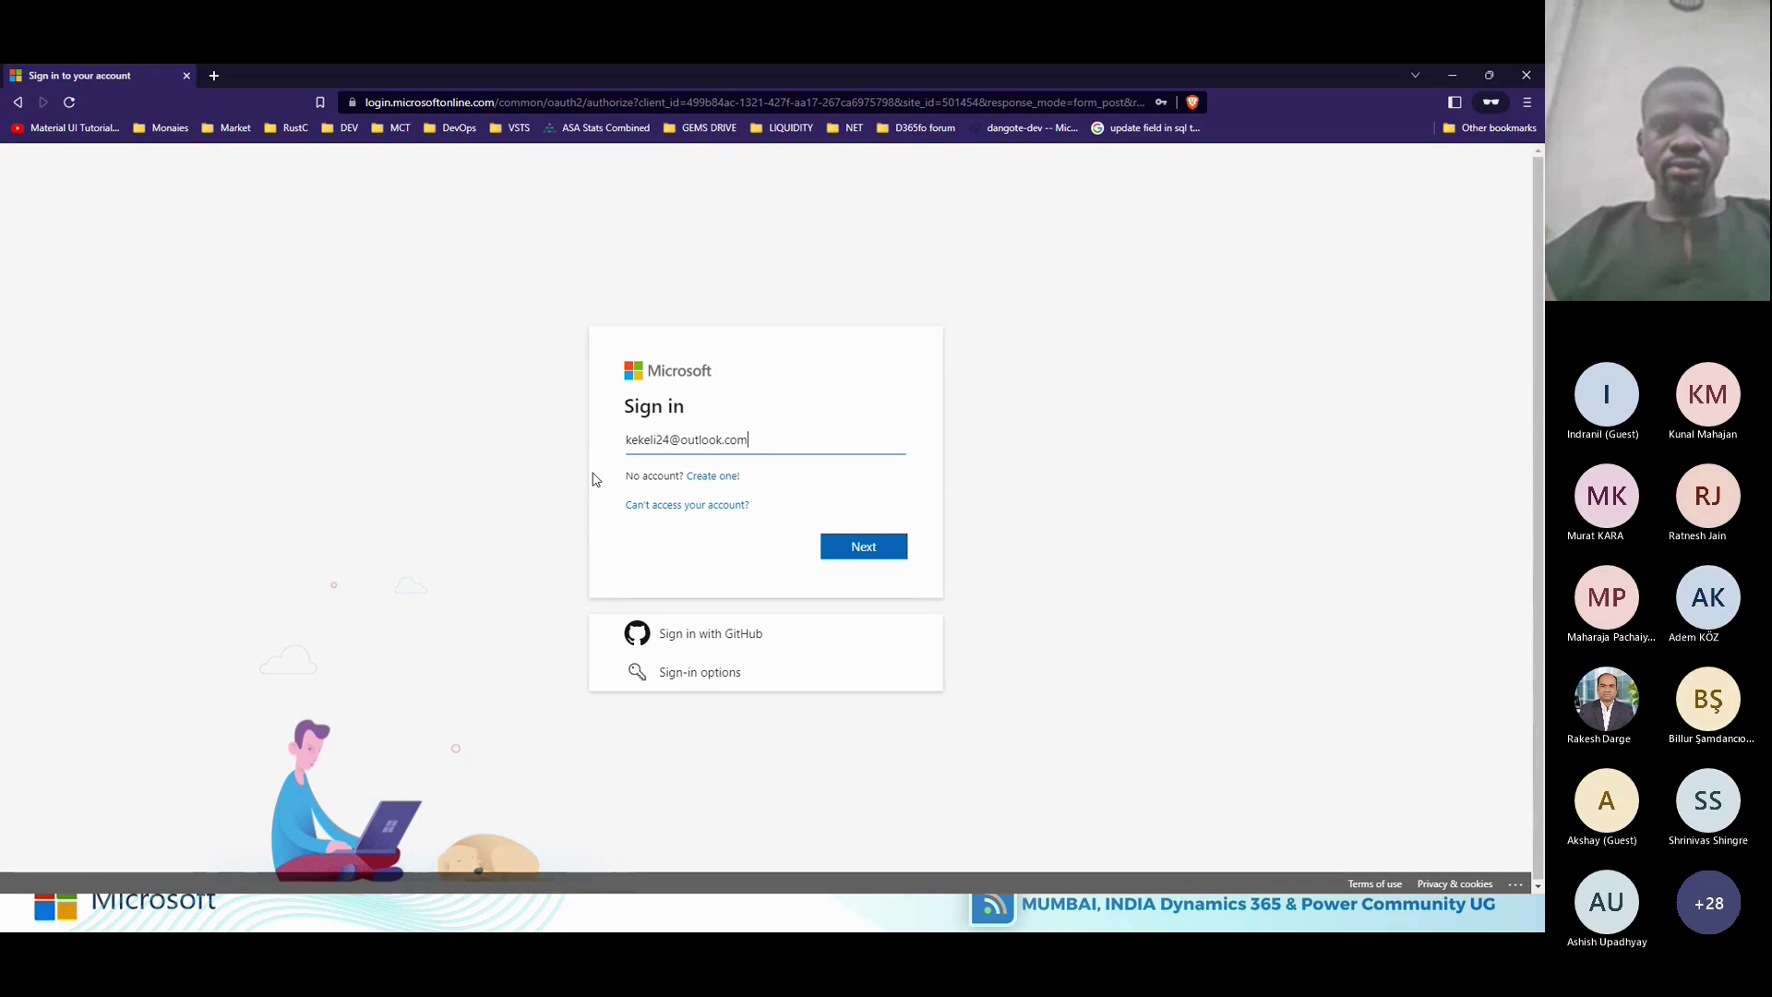
pyautogui.press('Return')
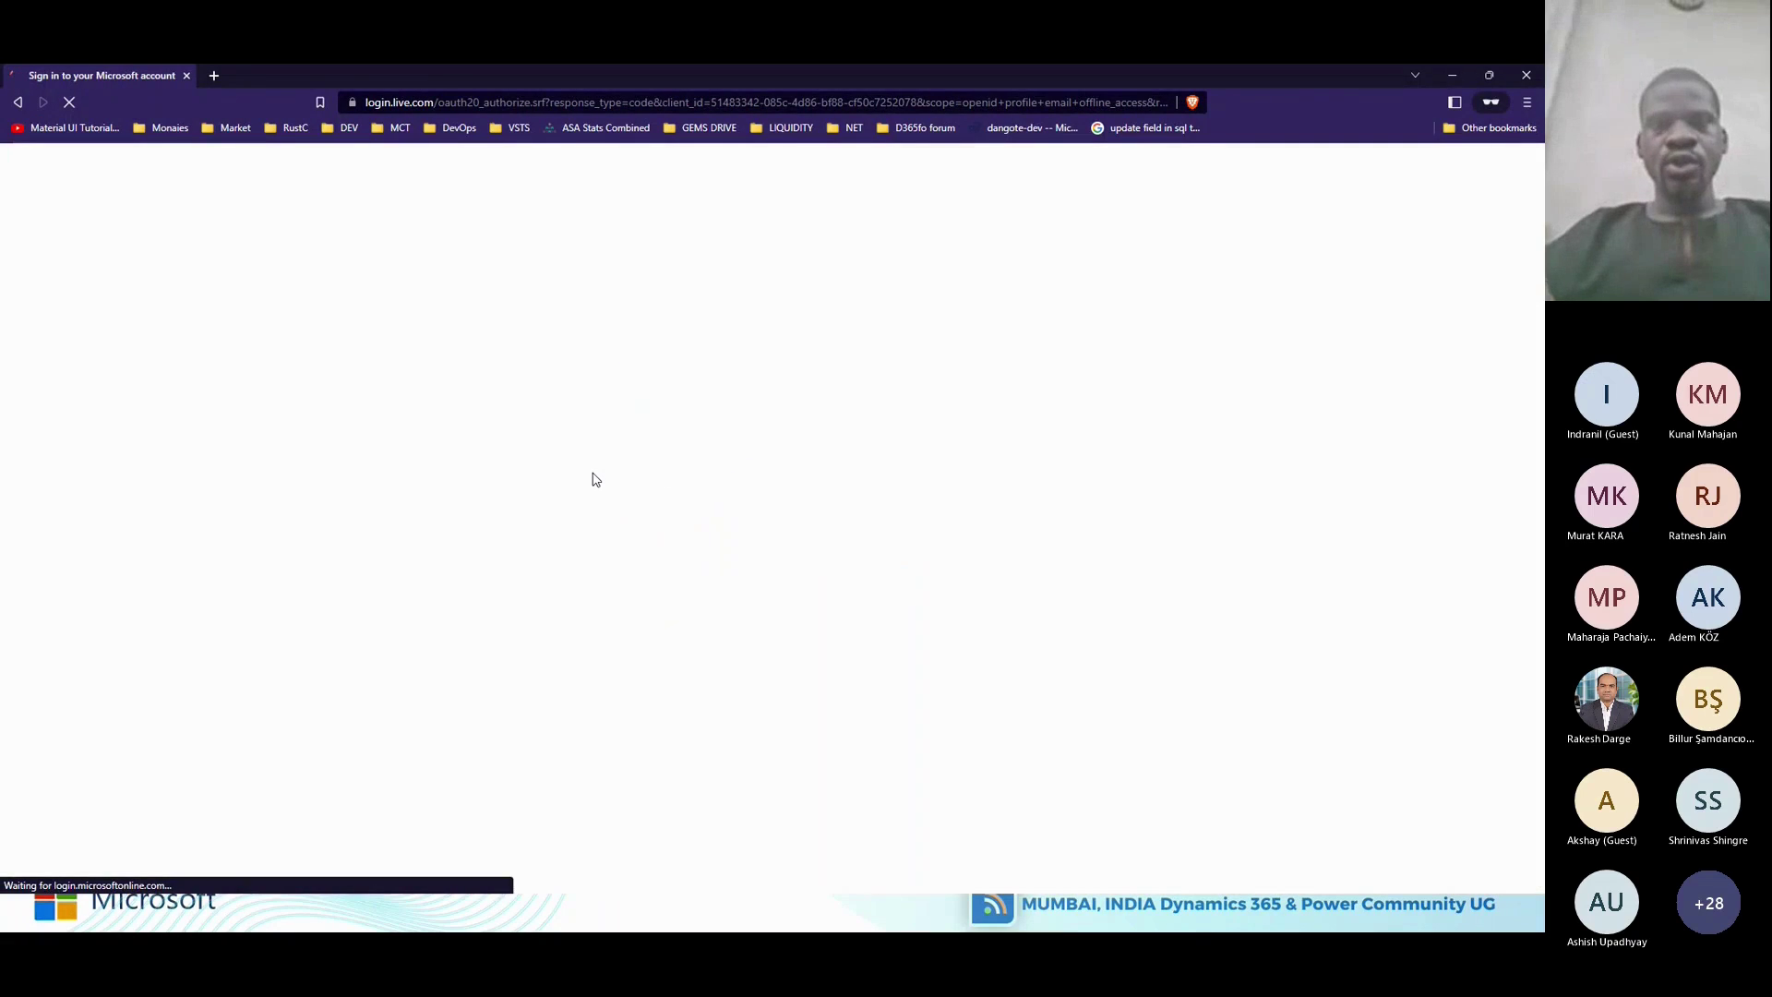
# Enter the account password, retype it after a failed attempt, and choose to stay signed in.
pyautogui.write('•••••••••')
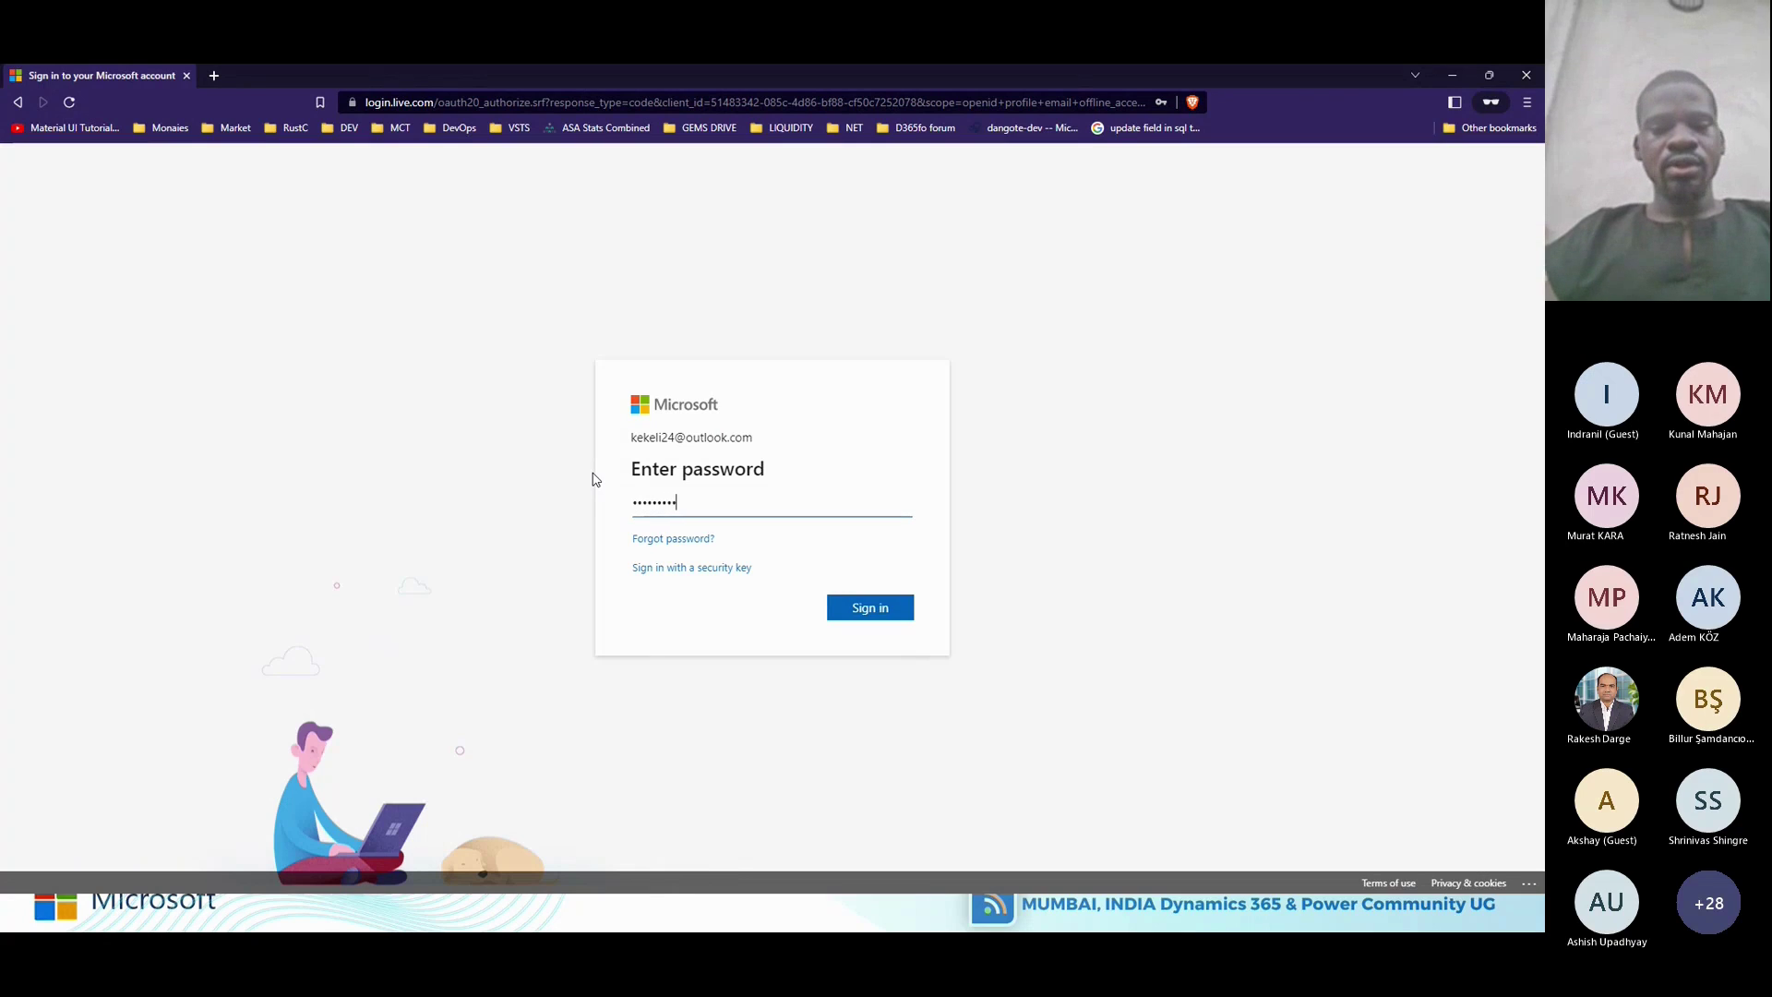
pyautogui.write('•••')
pyautogui.press('Return')
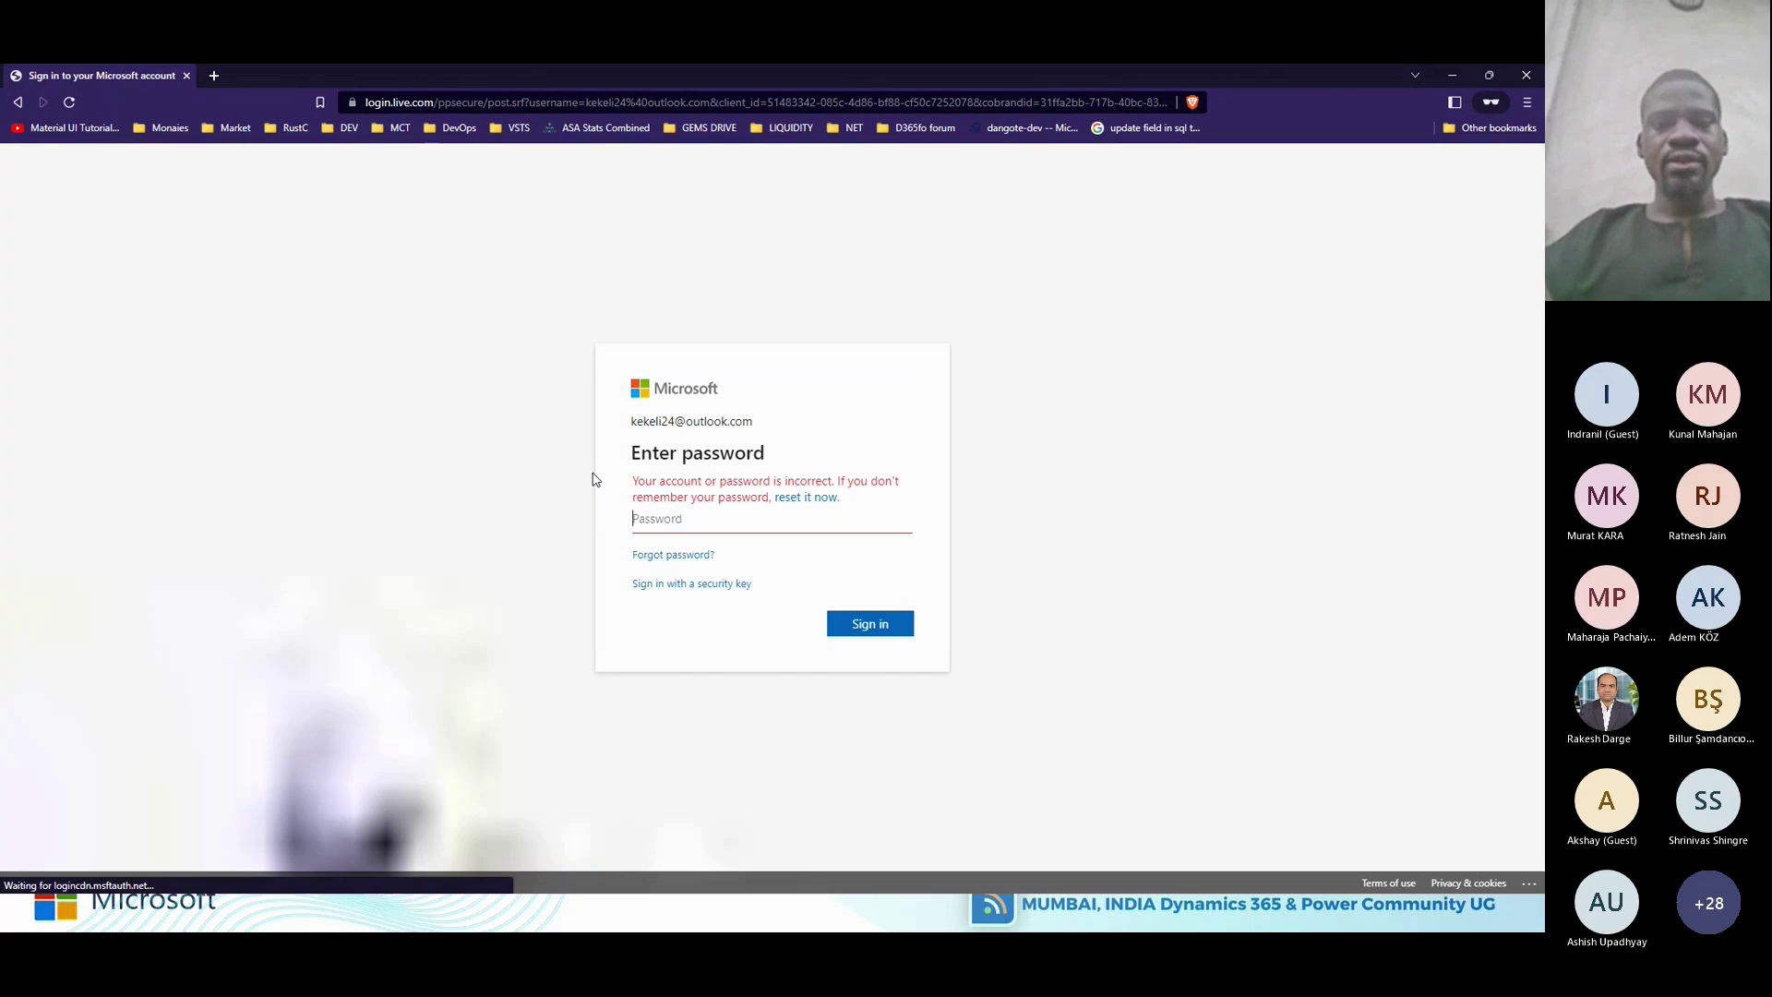
pyautogui.write('••••')
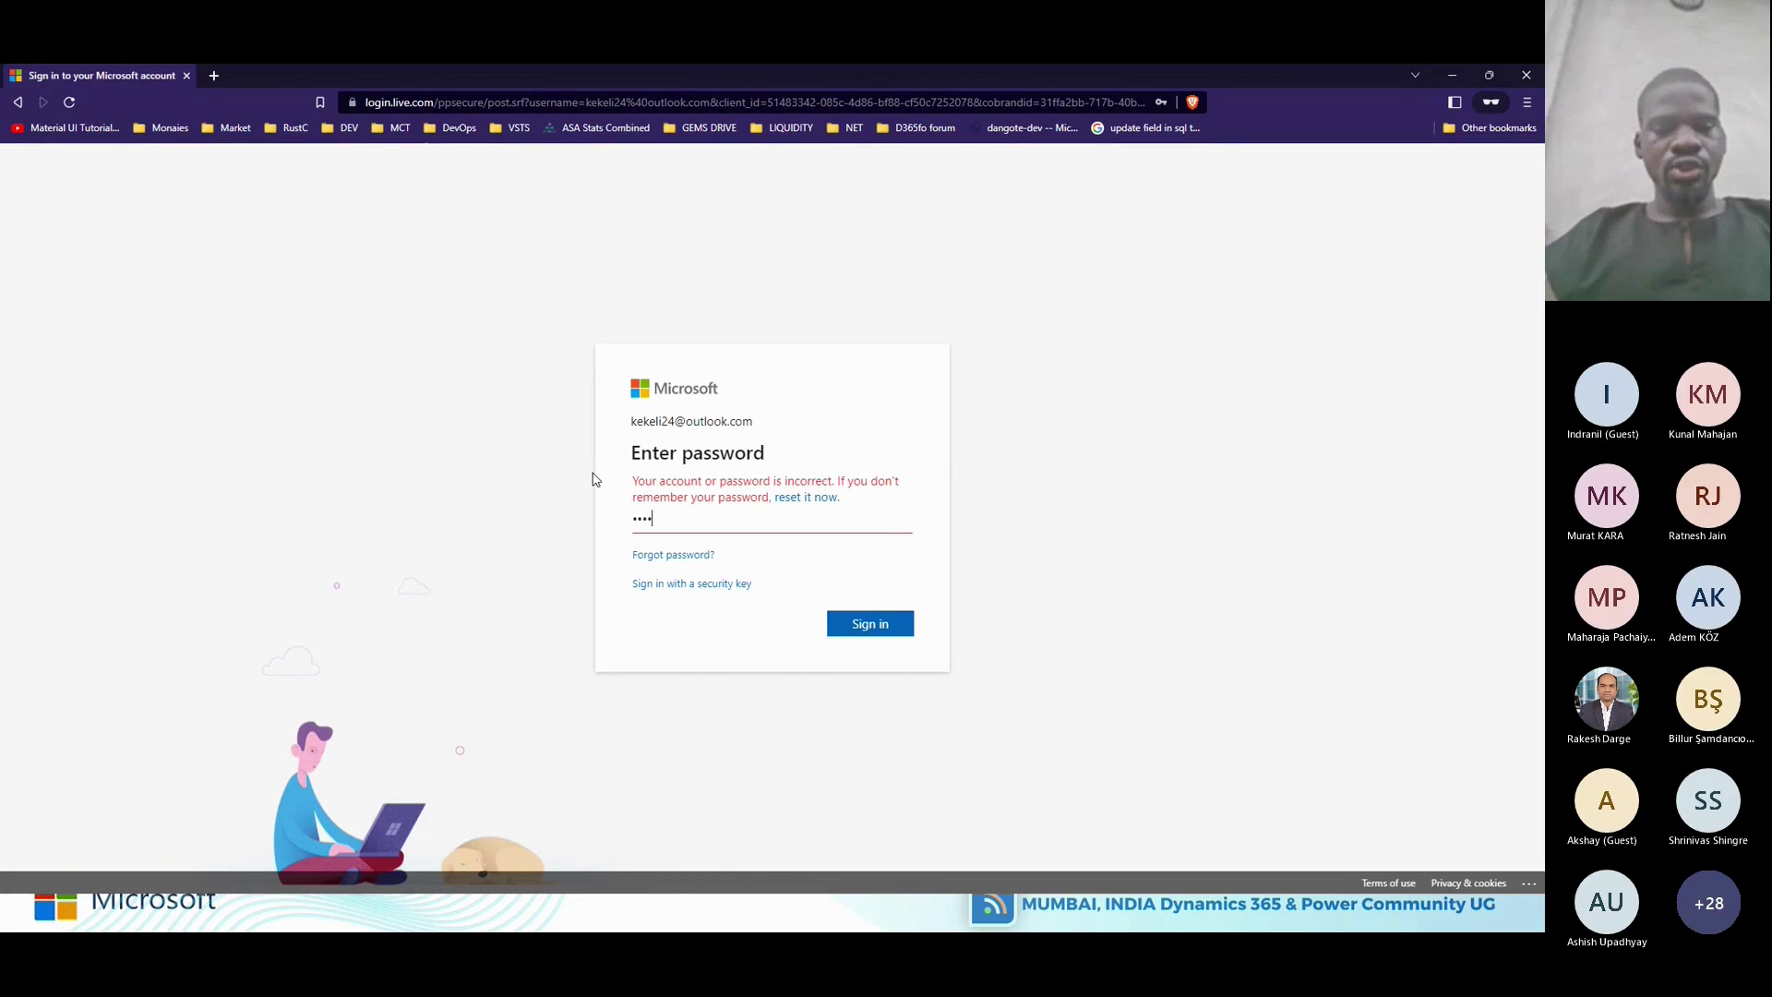
pyautogui.press('BackSpace')
pyautogui.press('BackSpace')
pyautogui.press('BackSpace')
pyautogui.write('•••')
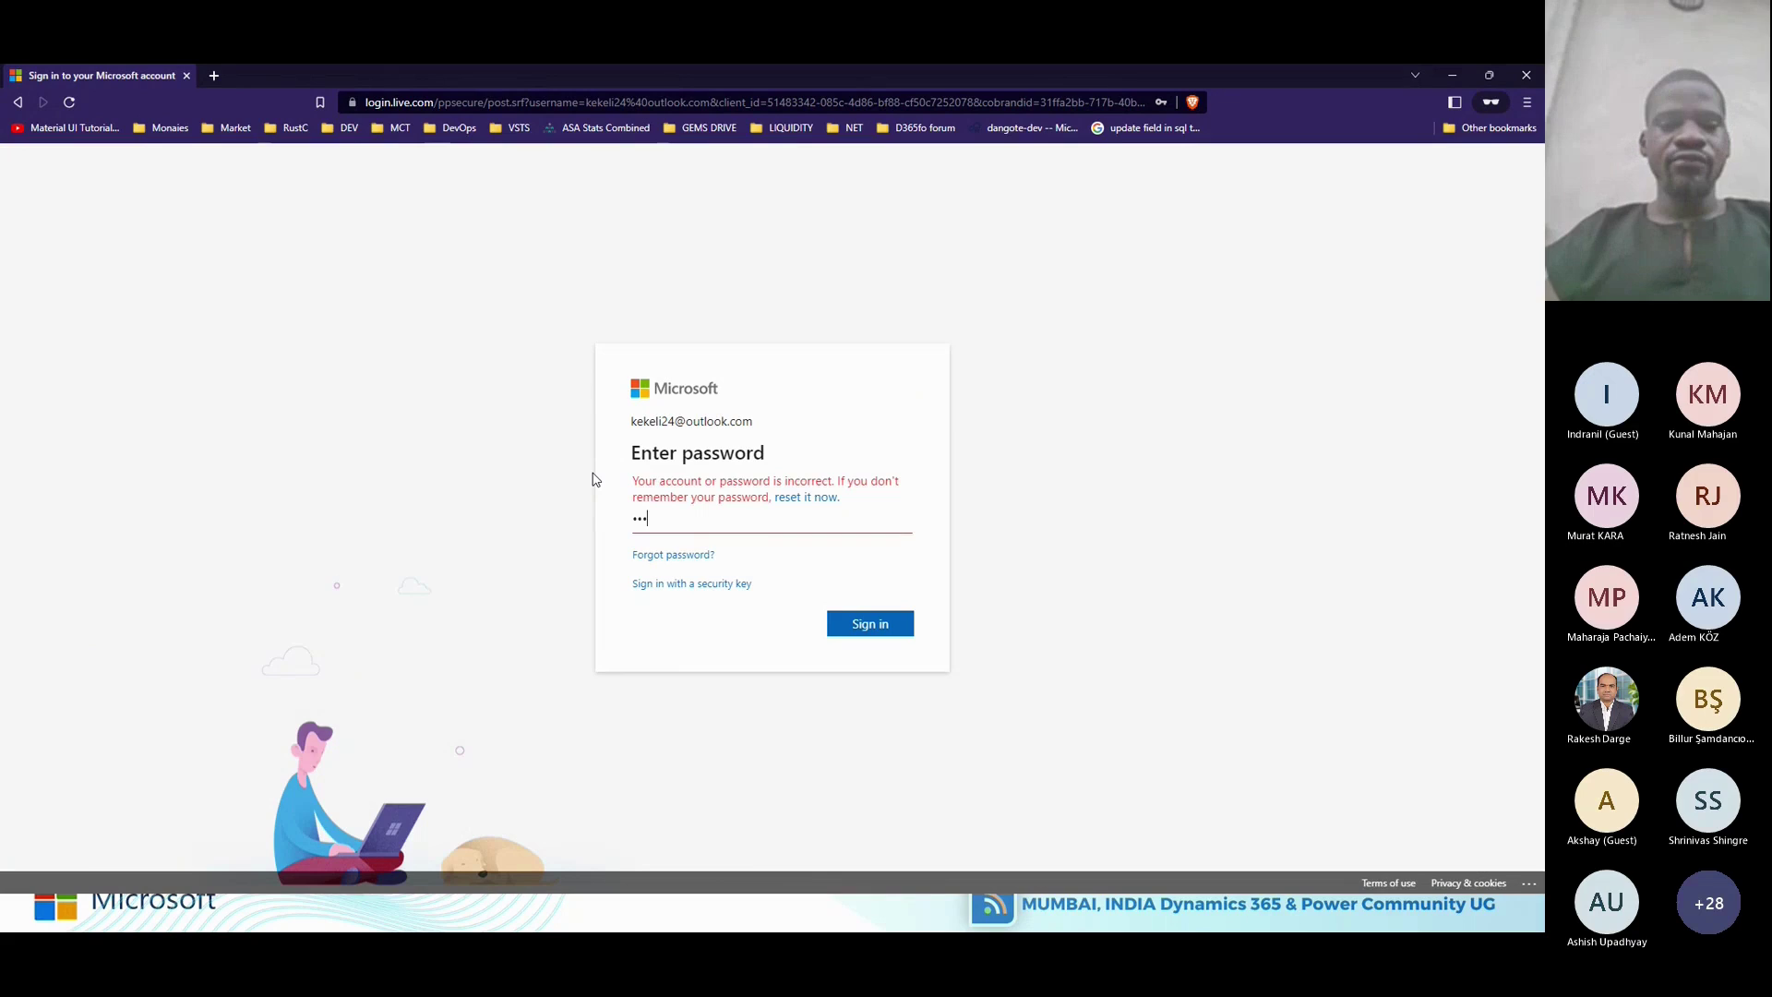
pyautogui.write('•••••••••')
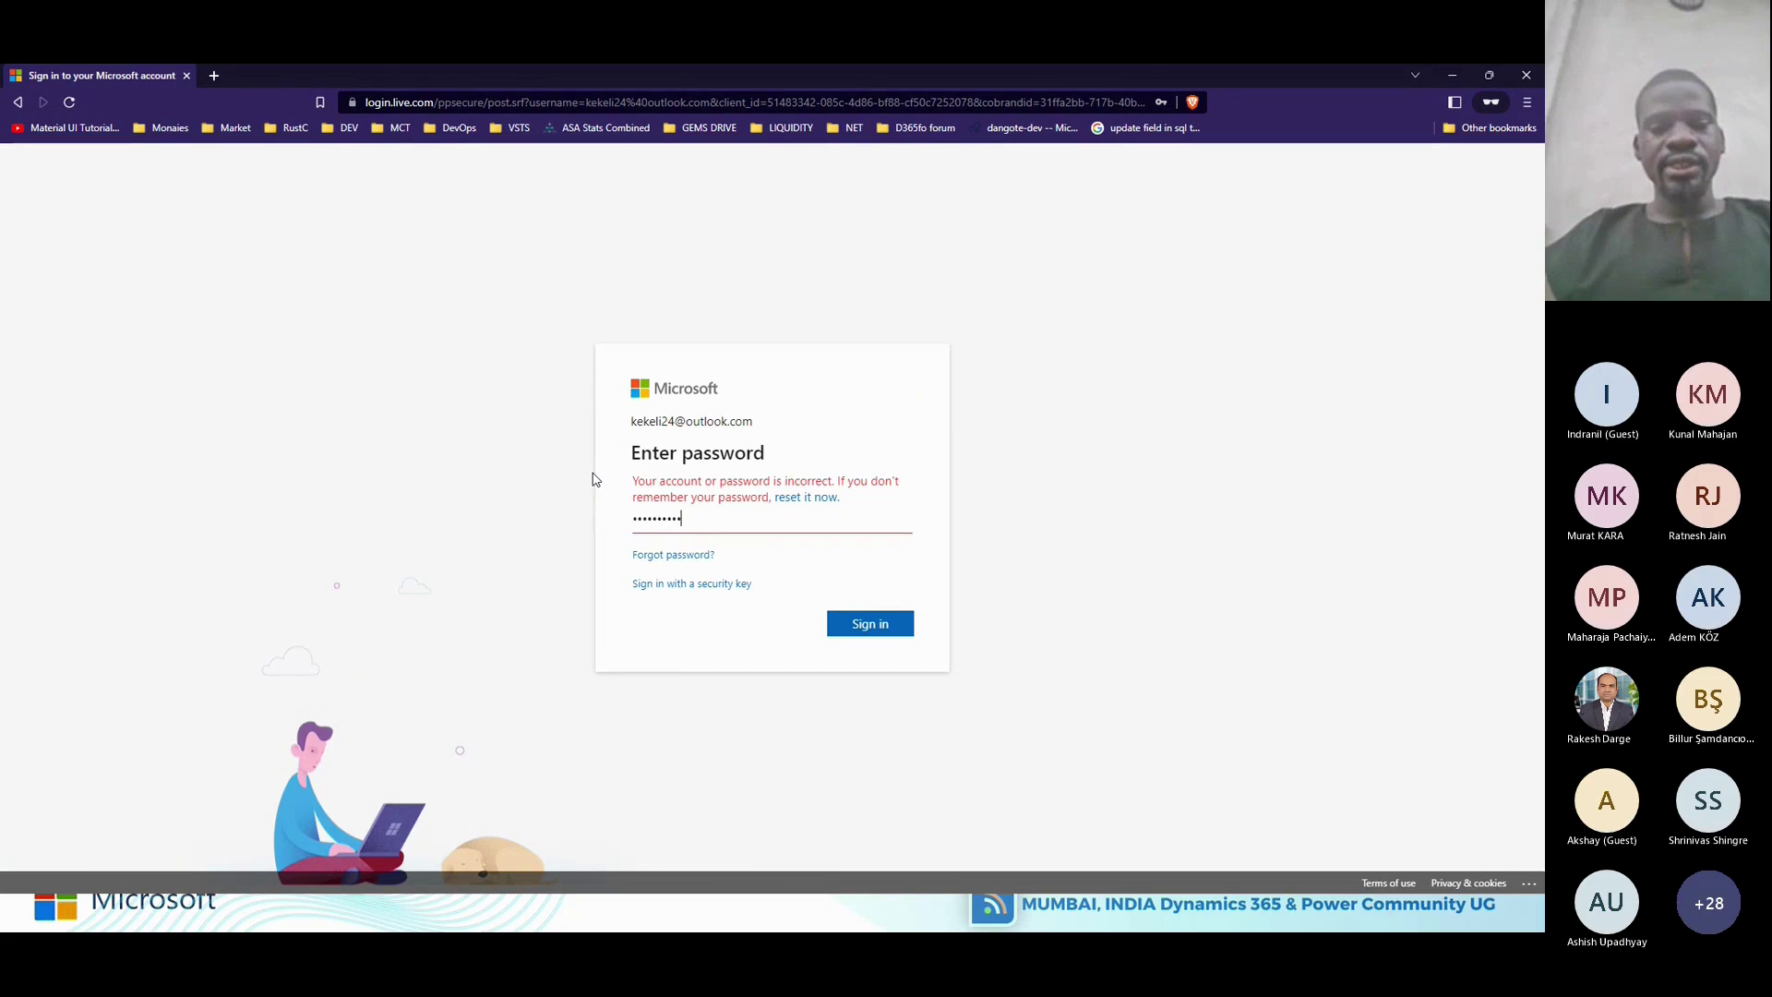
pyautogui.press('Return')
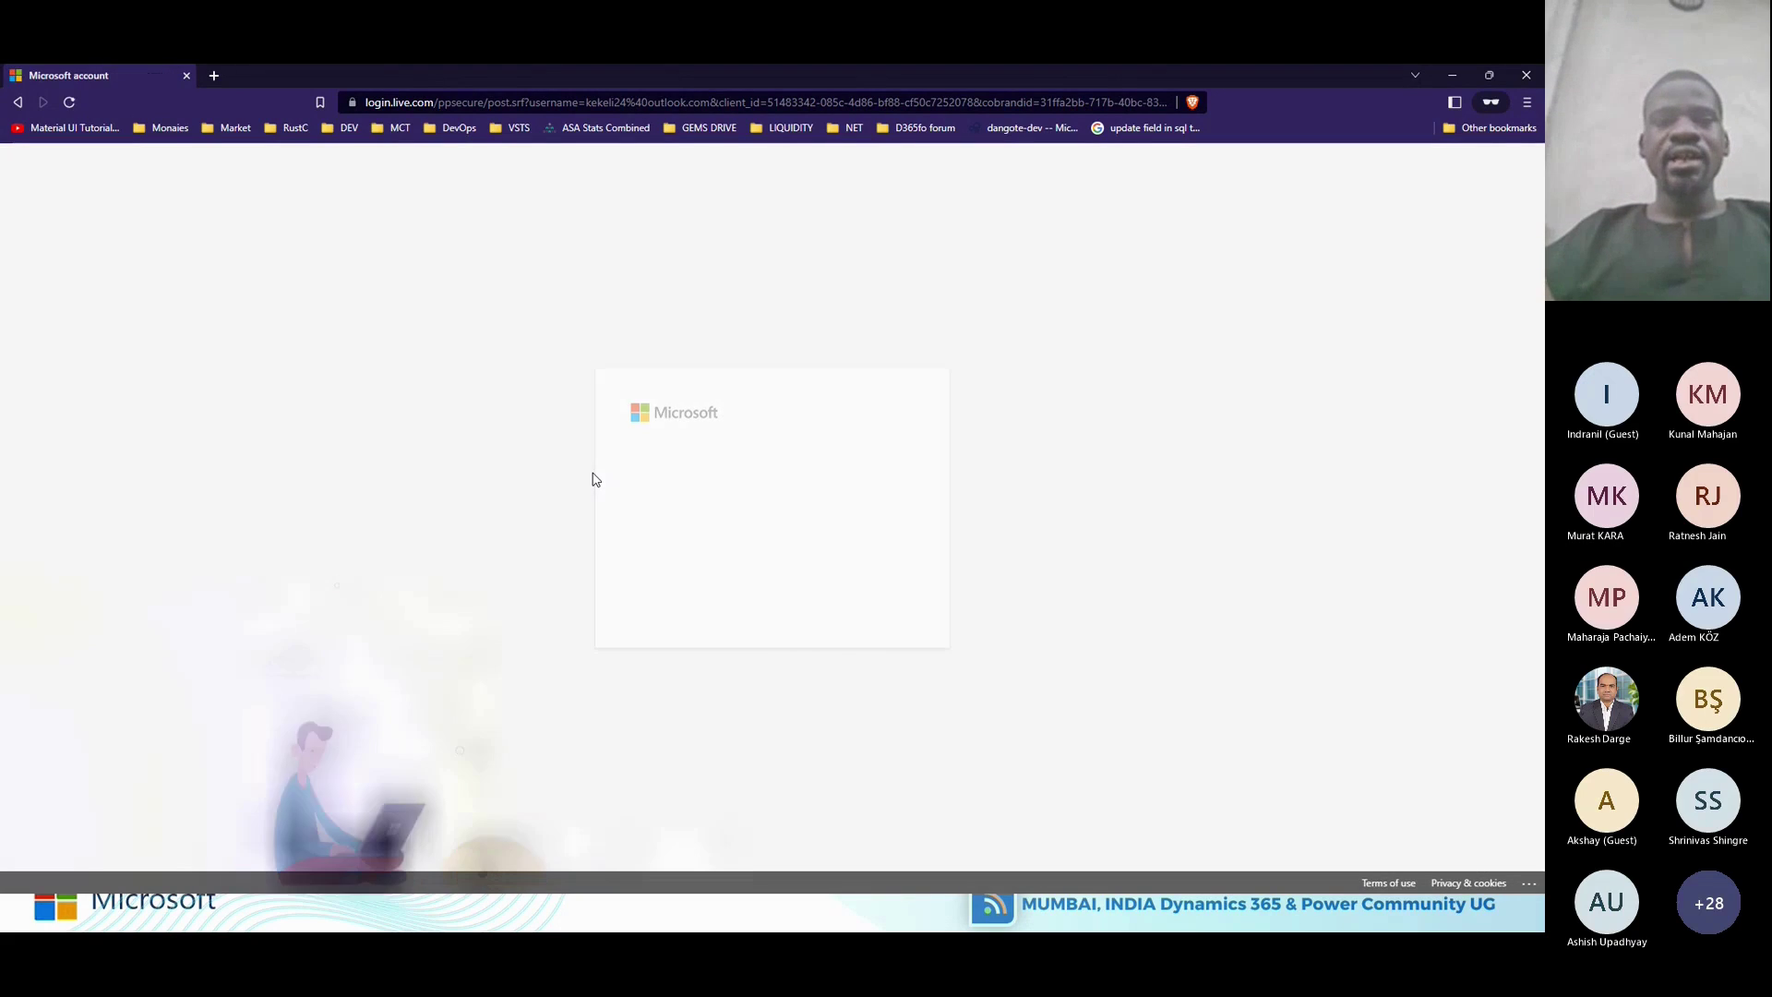
pyautogui.click(866, 600)
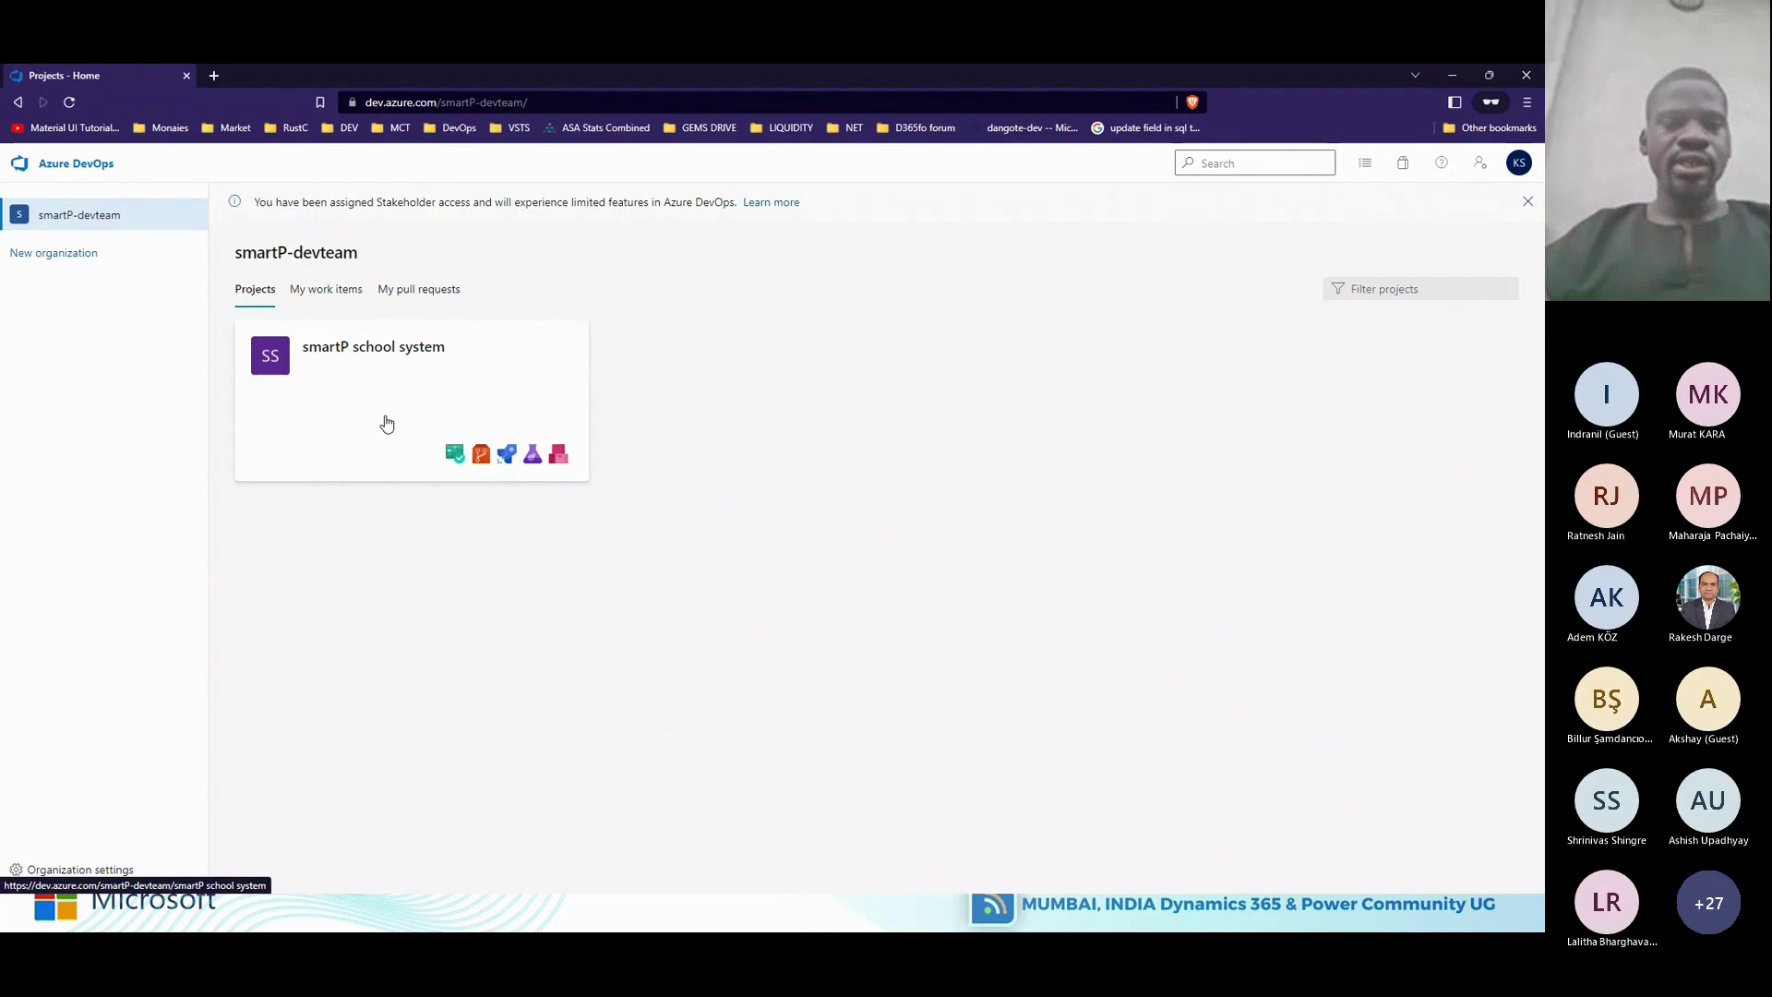
# Choose New organization from the smartP-devteam projects home.
pyautogui.click(81, 261)
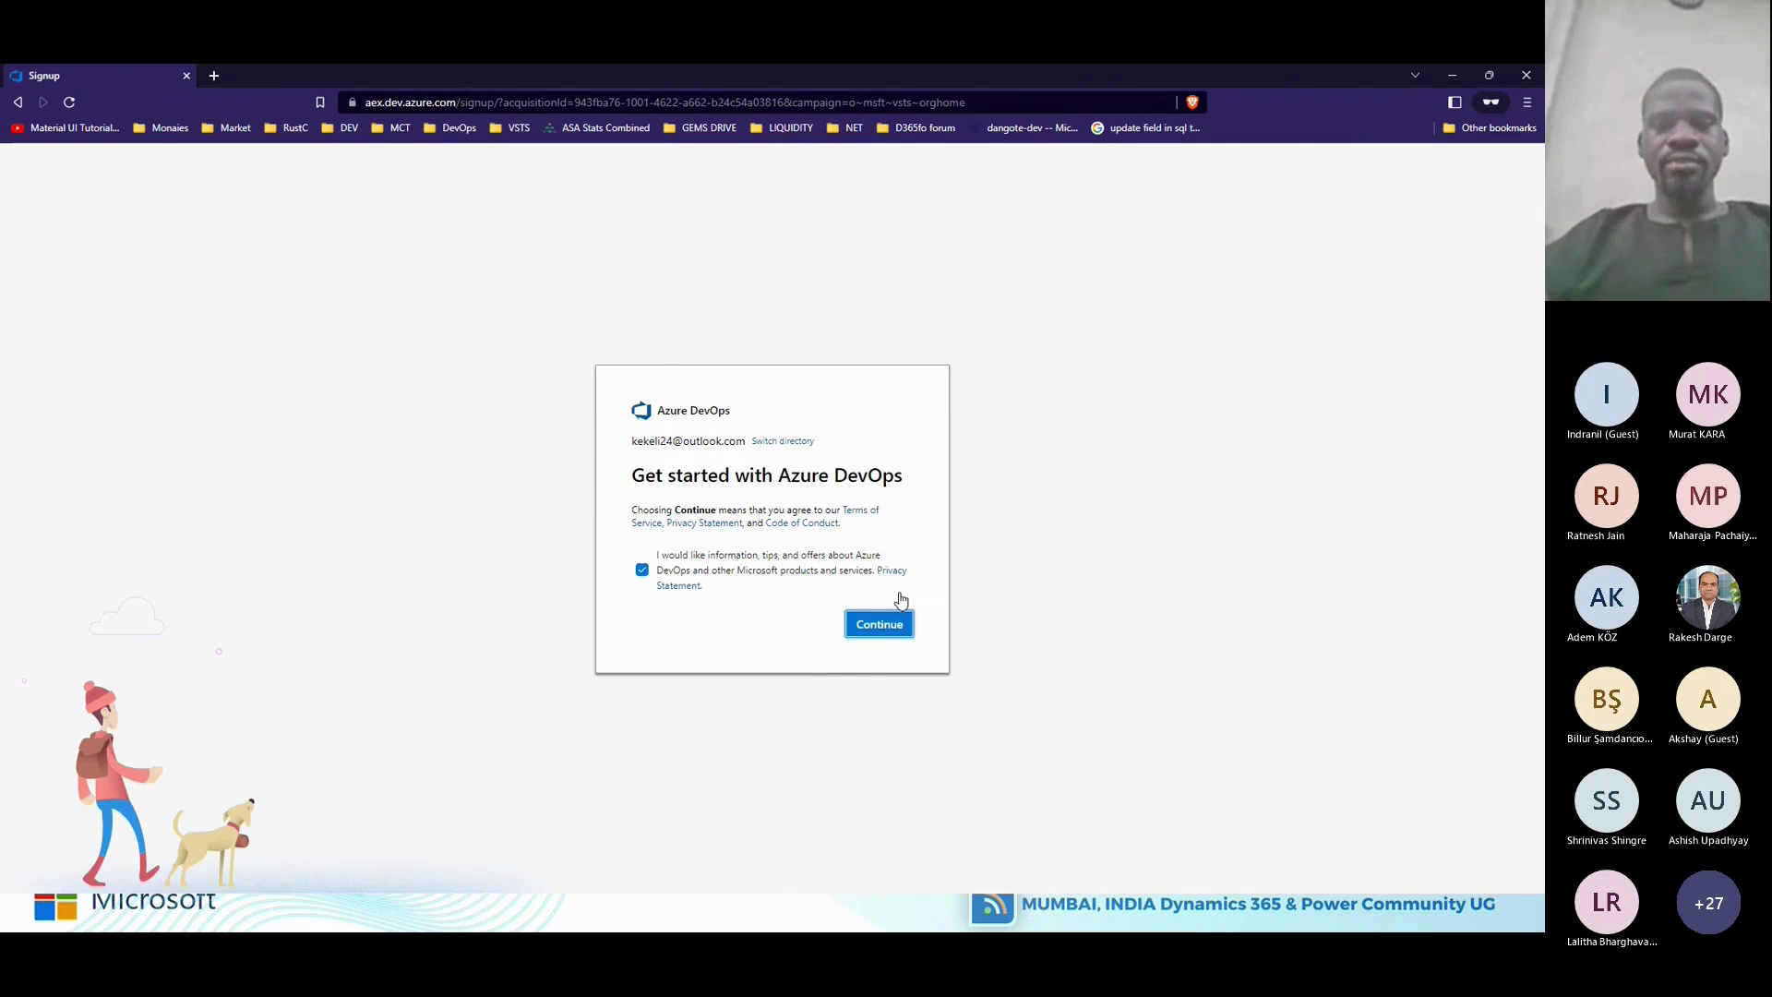
# Accept the terms, name the organization IndiaOrg, and keep West Europe as the hosting region.
pyautogui.click(884, 623)
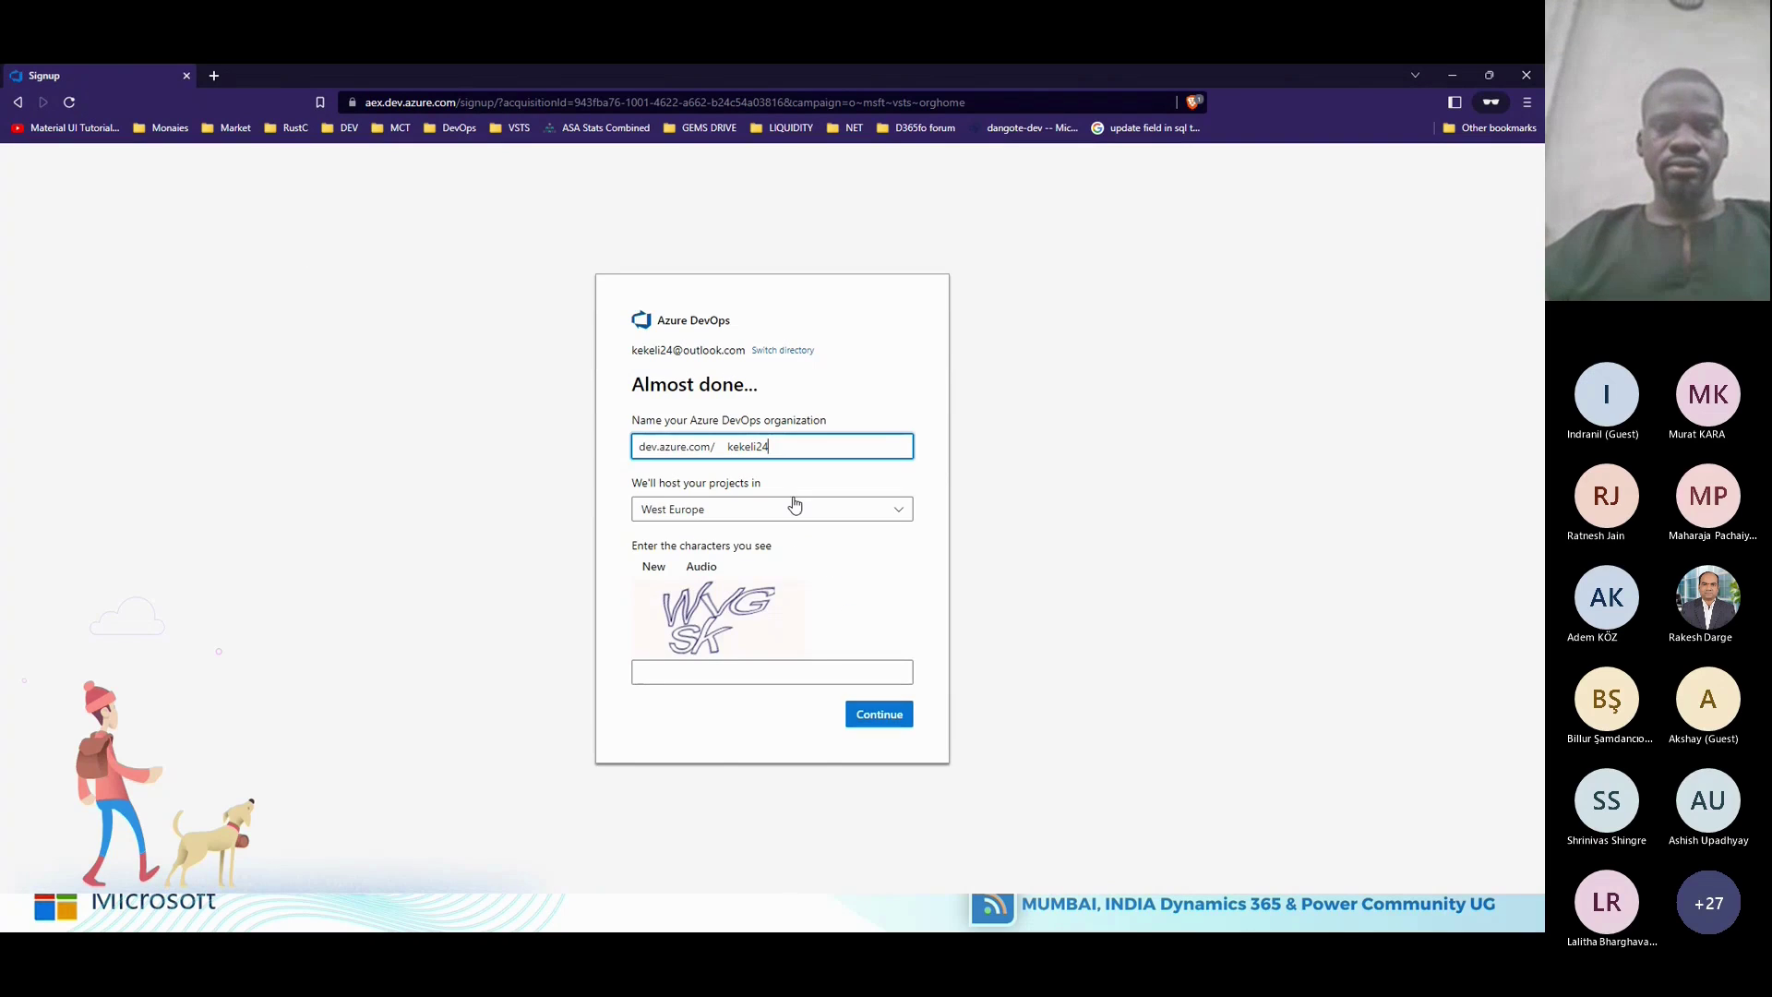
pyautogui.doubleClick(724, 447)
pyautogui.write('Ind')
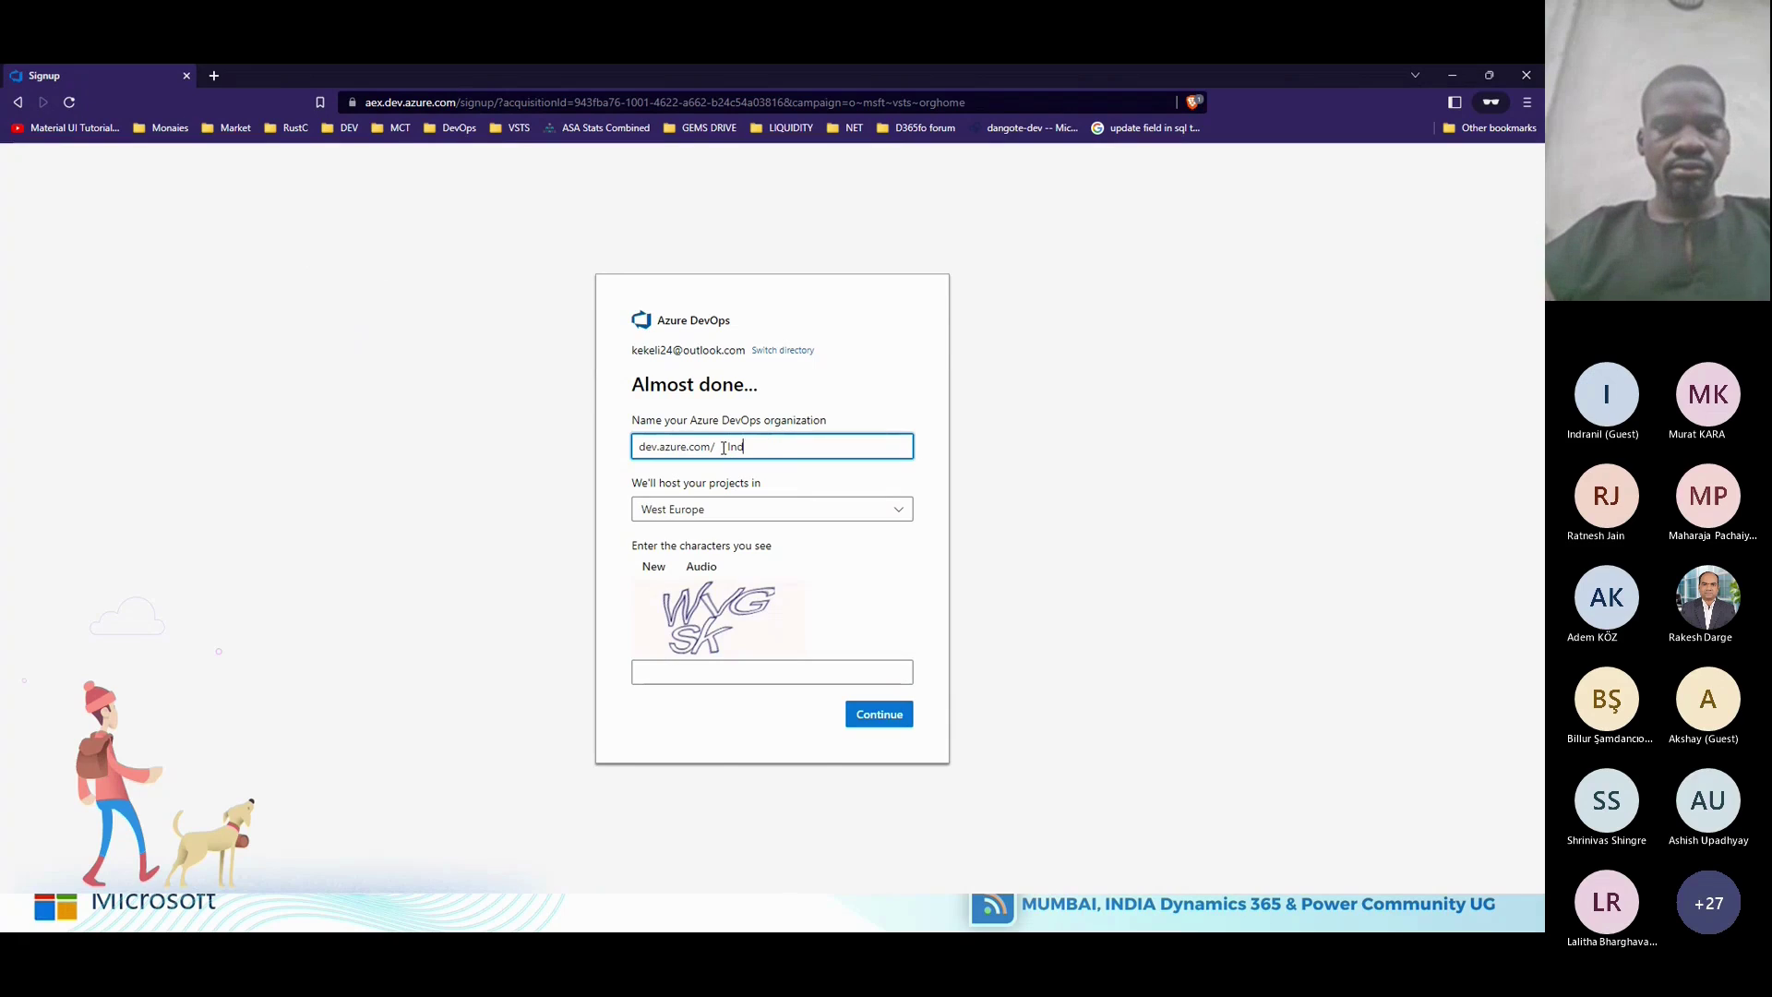
pyautogui.write('iaOrg')
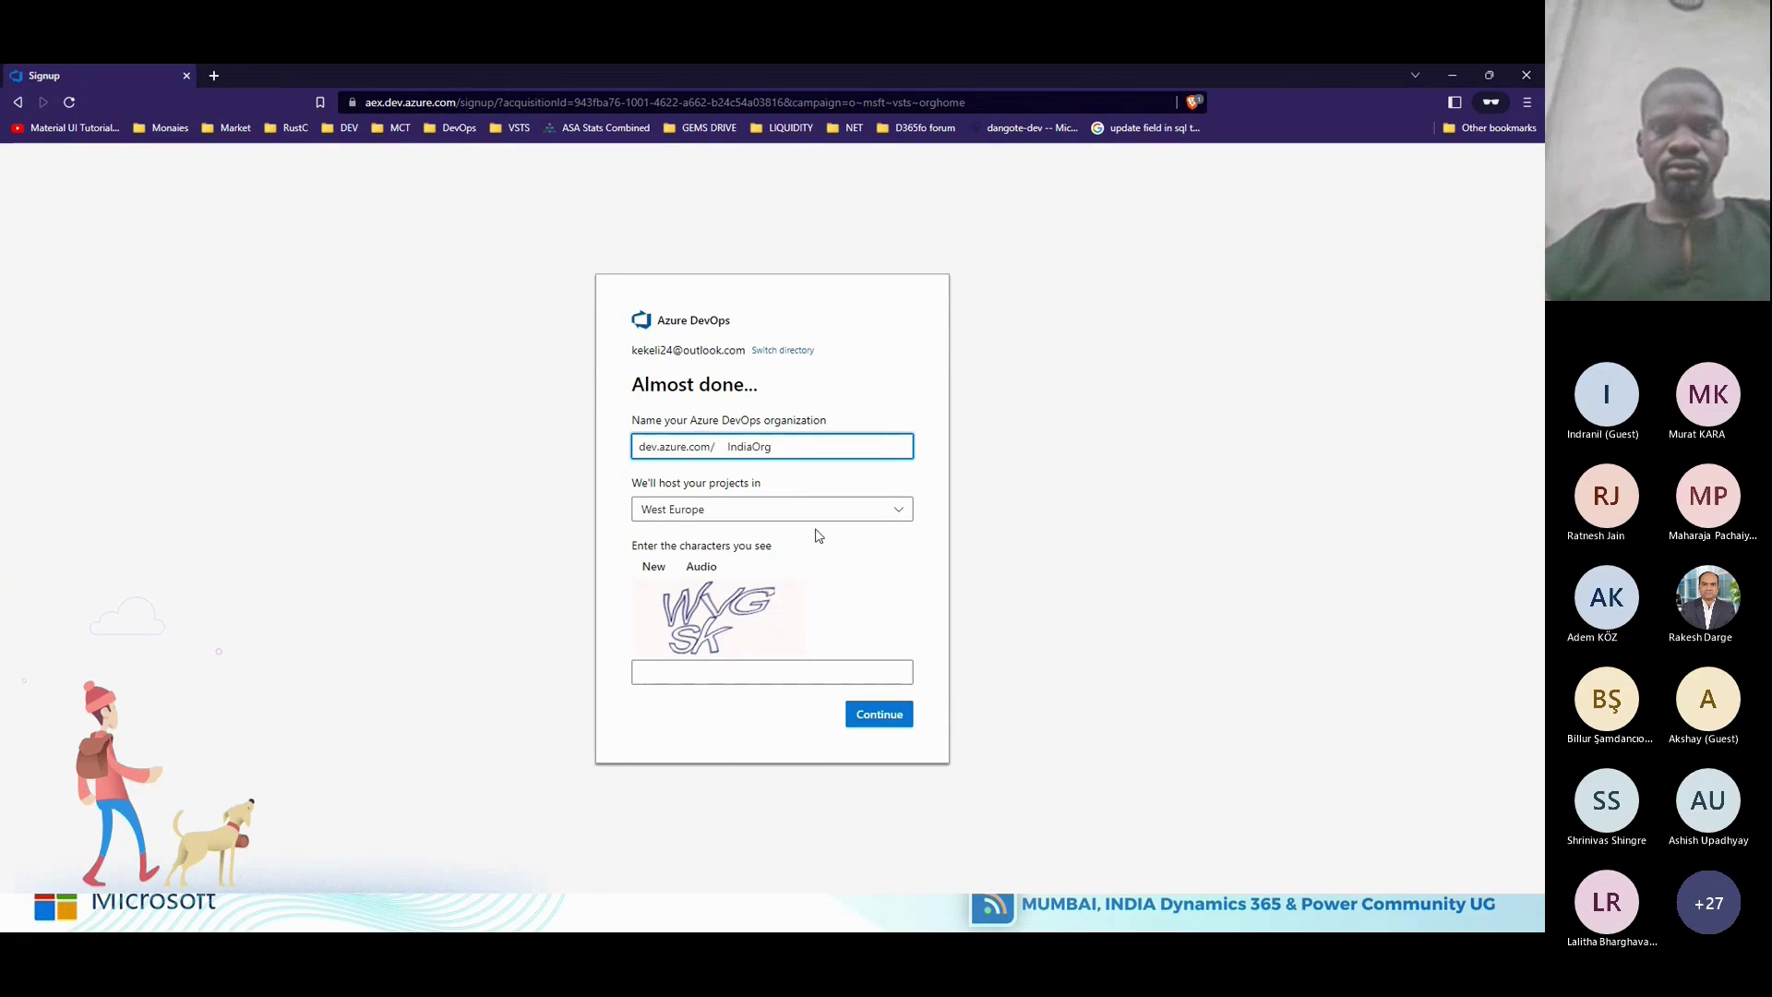
pyautogui.click(891, 528)
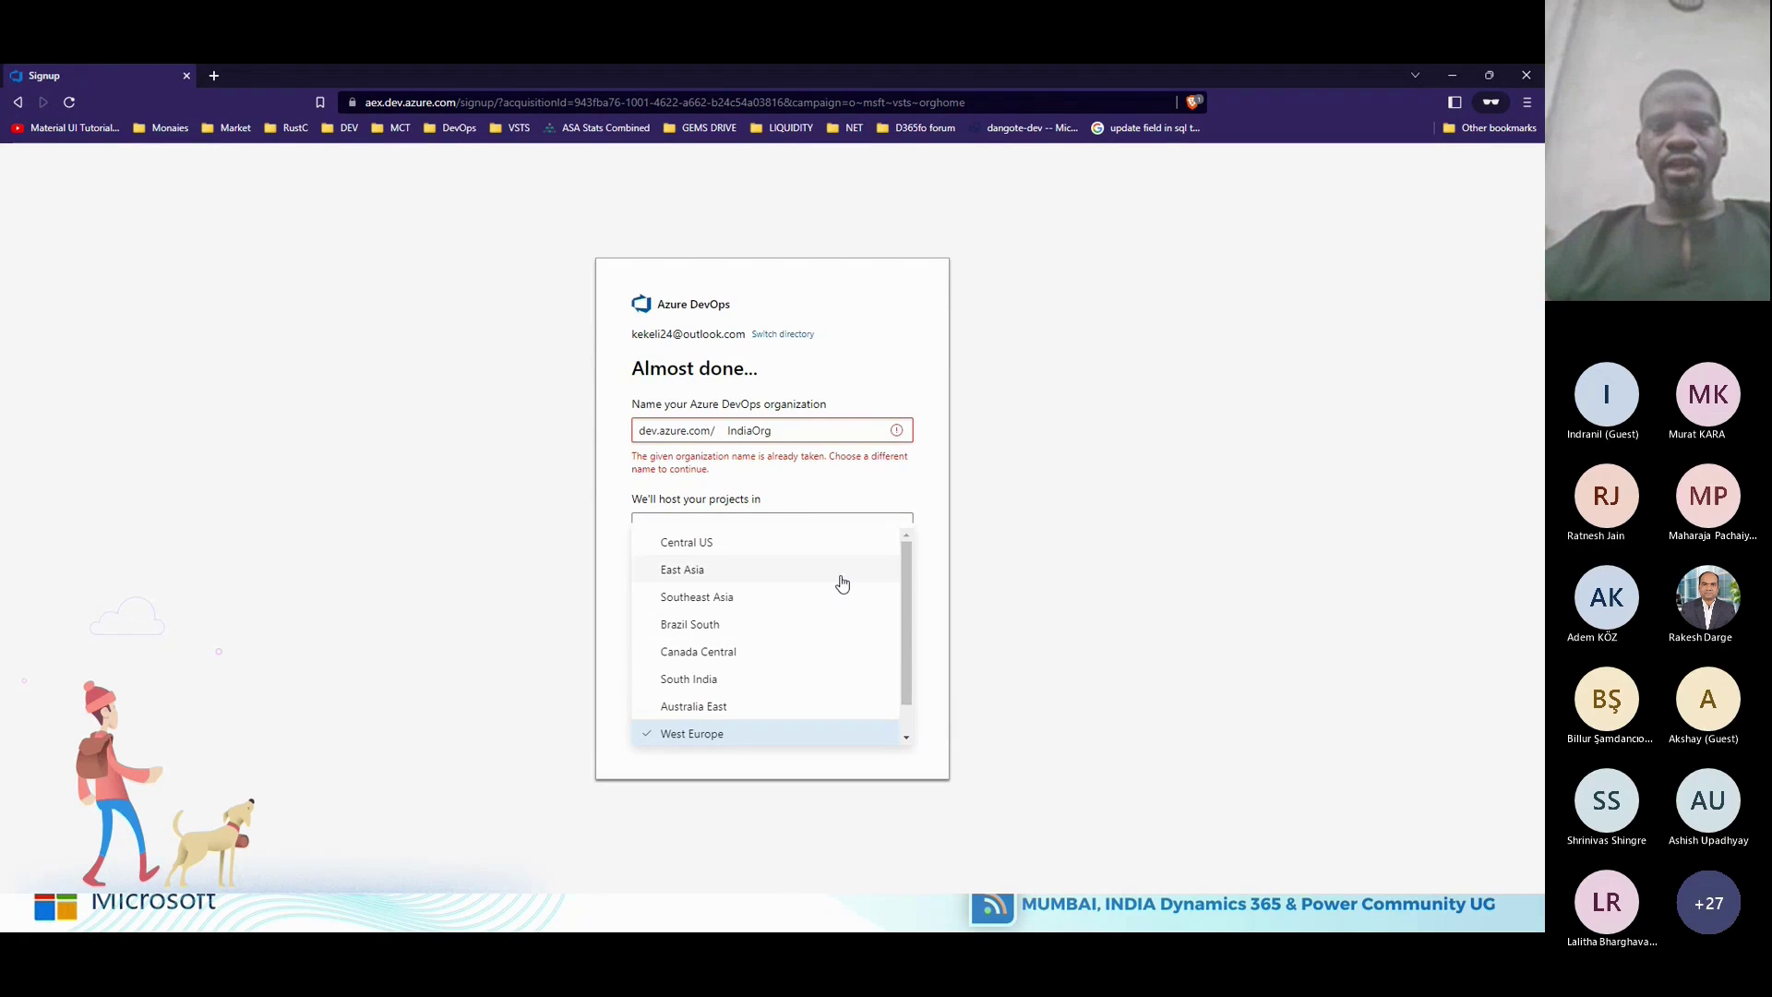
pyautogui.click(893, 304)
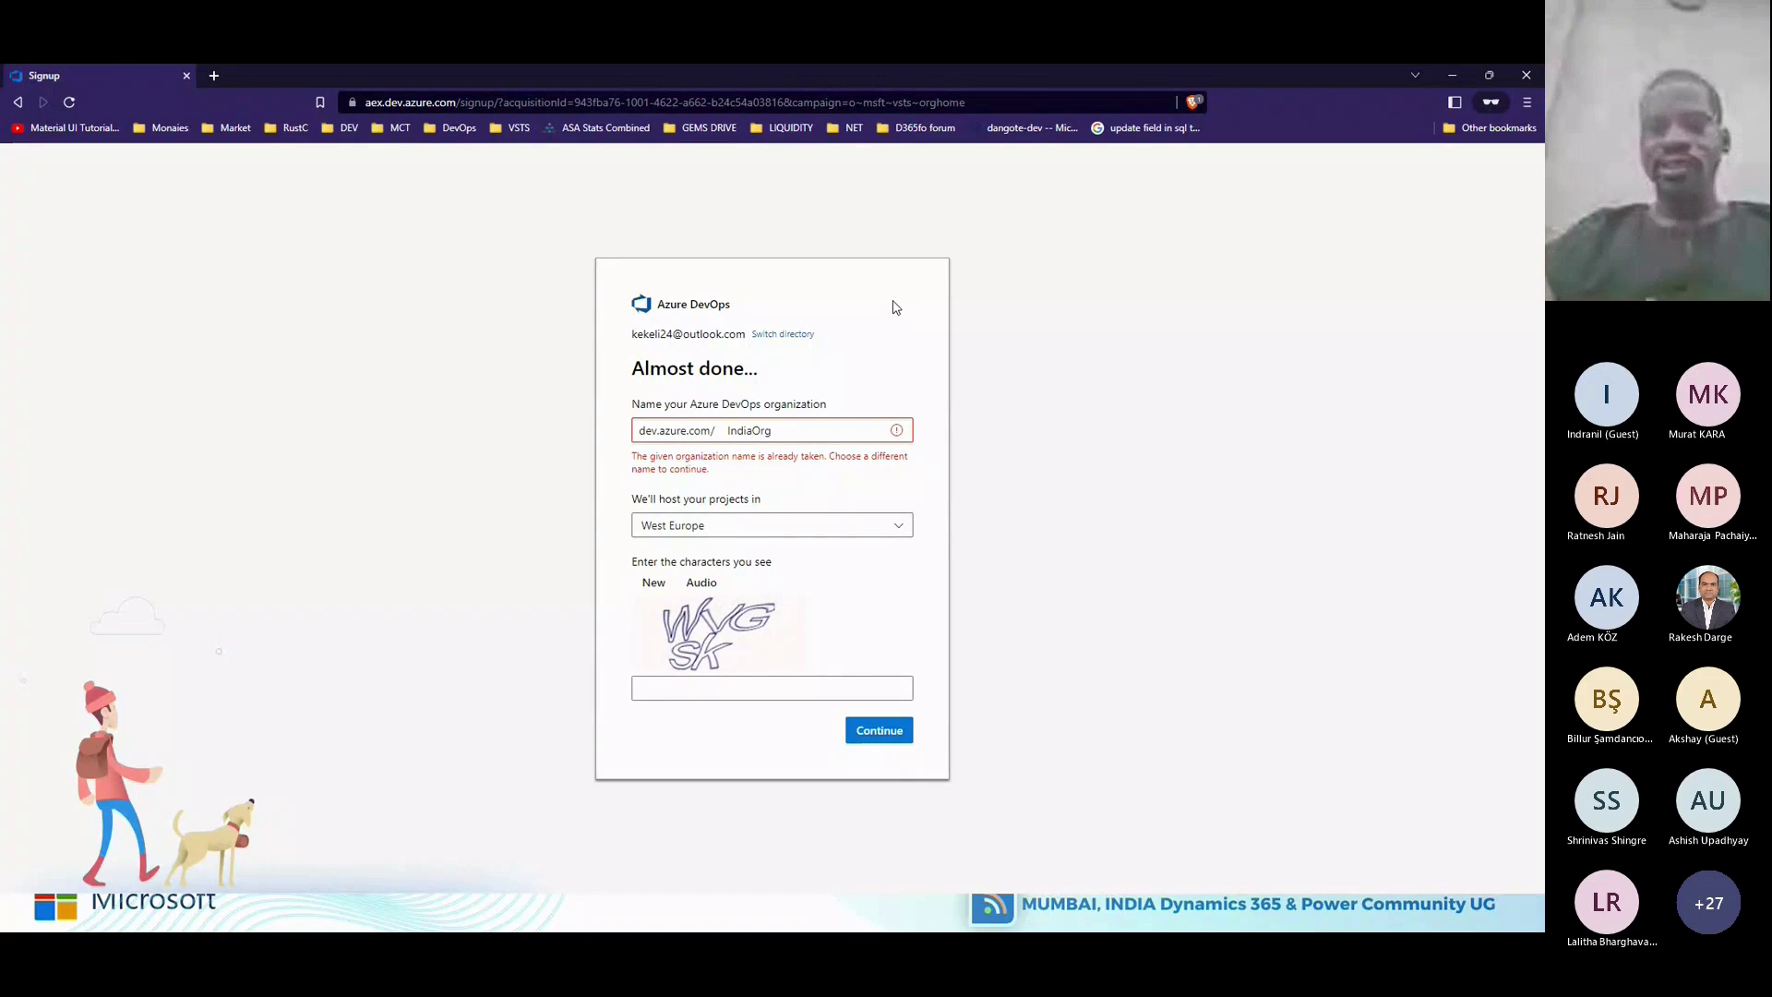
# Amend the already-taken organization name, fill in the captcha characters, and create the organization.
pyautogui.click(785, 429)
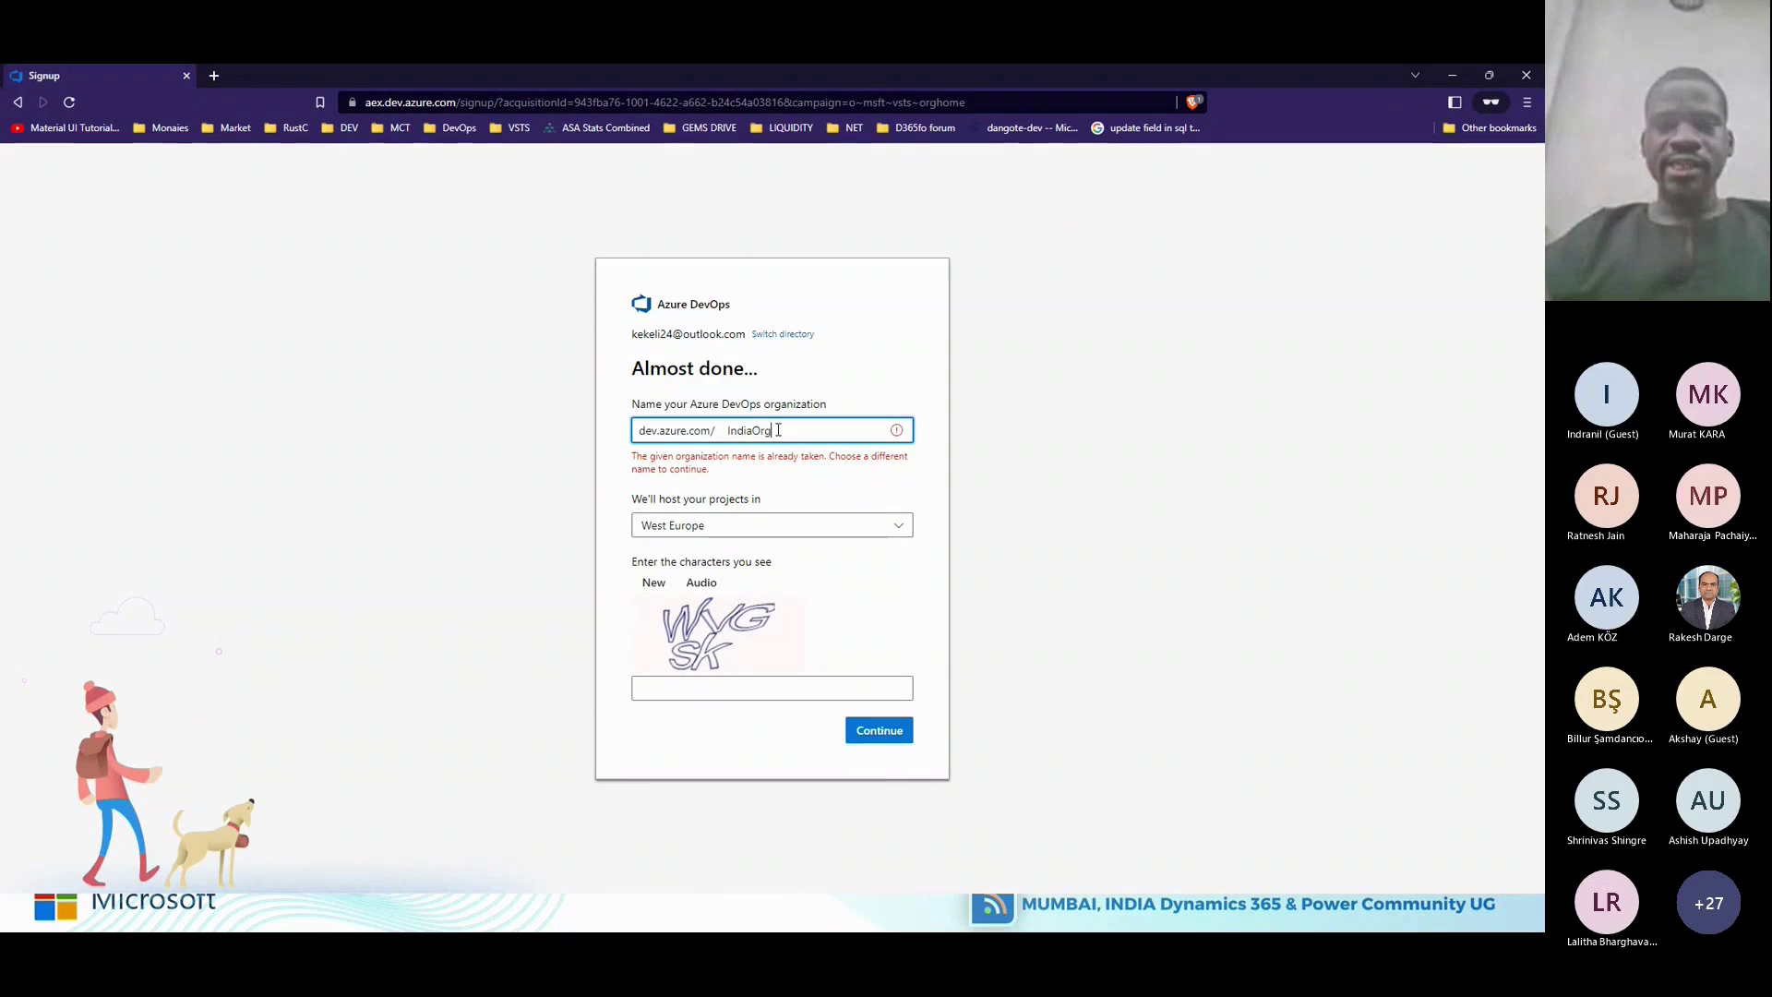
pyautogui.doubleClick(779, 432)
pyautogui.click(776, 439)
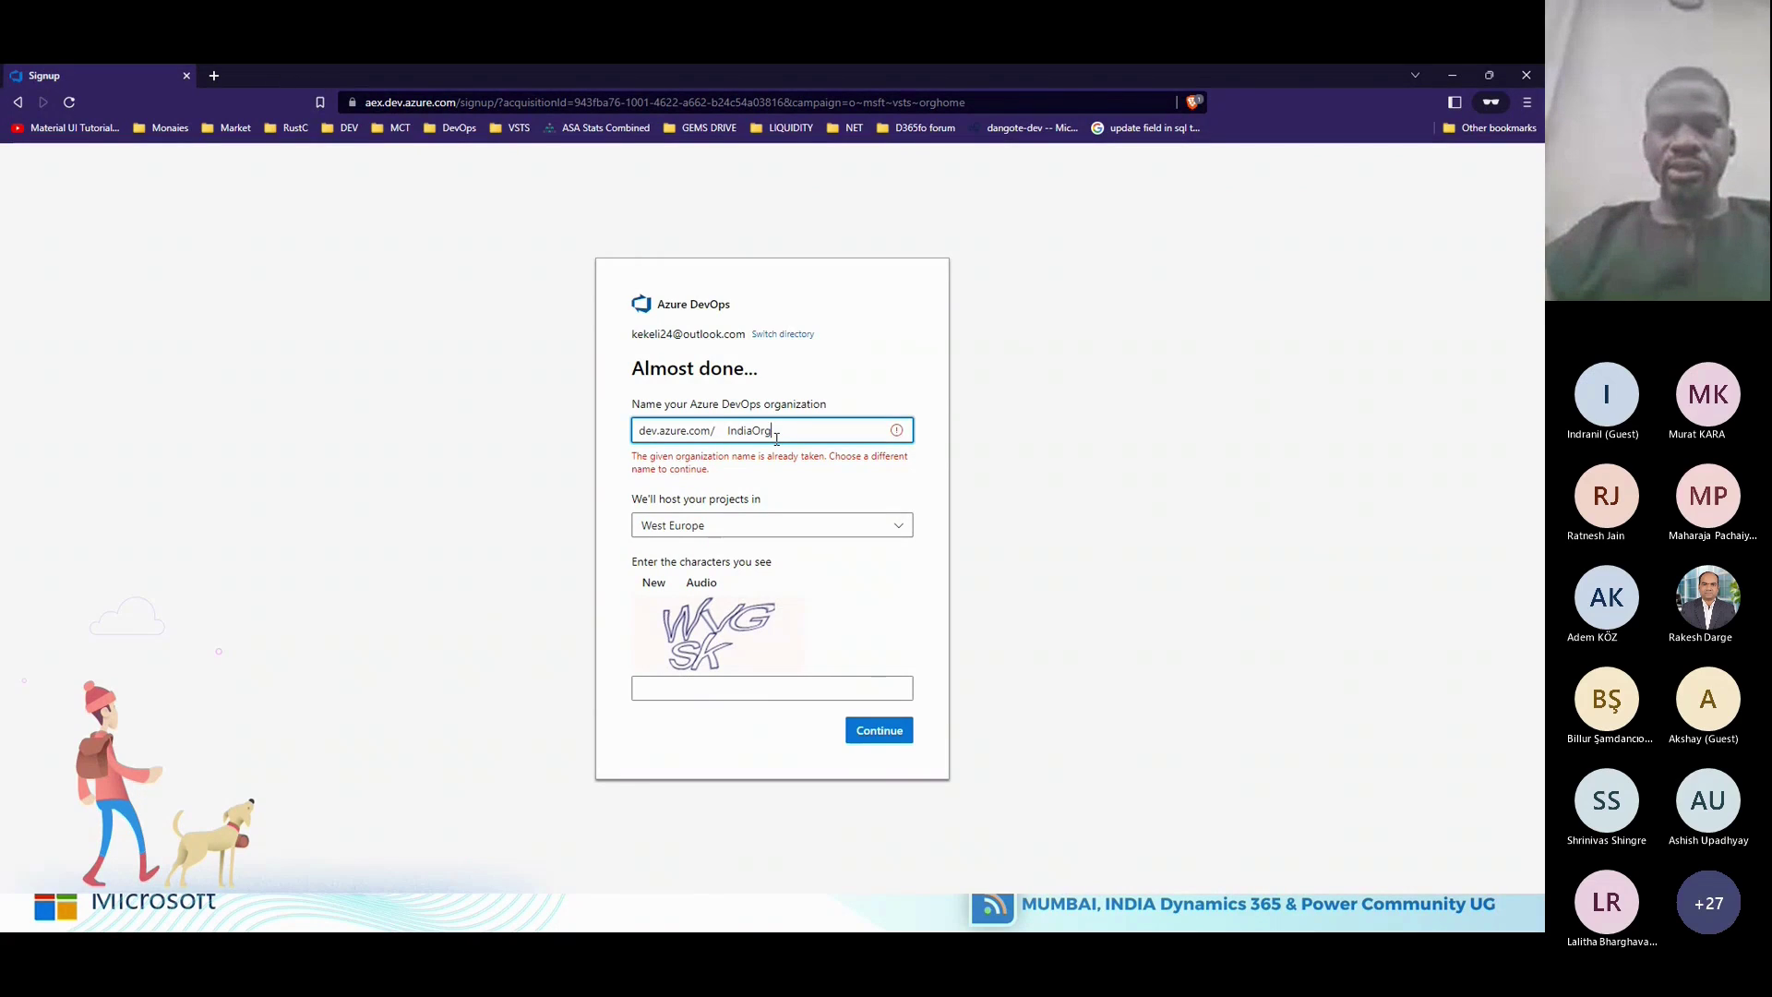
pyautogui.write('com')
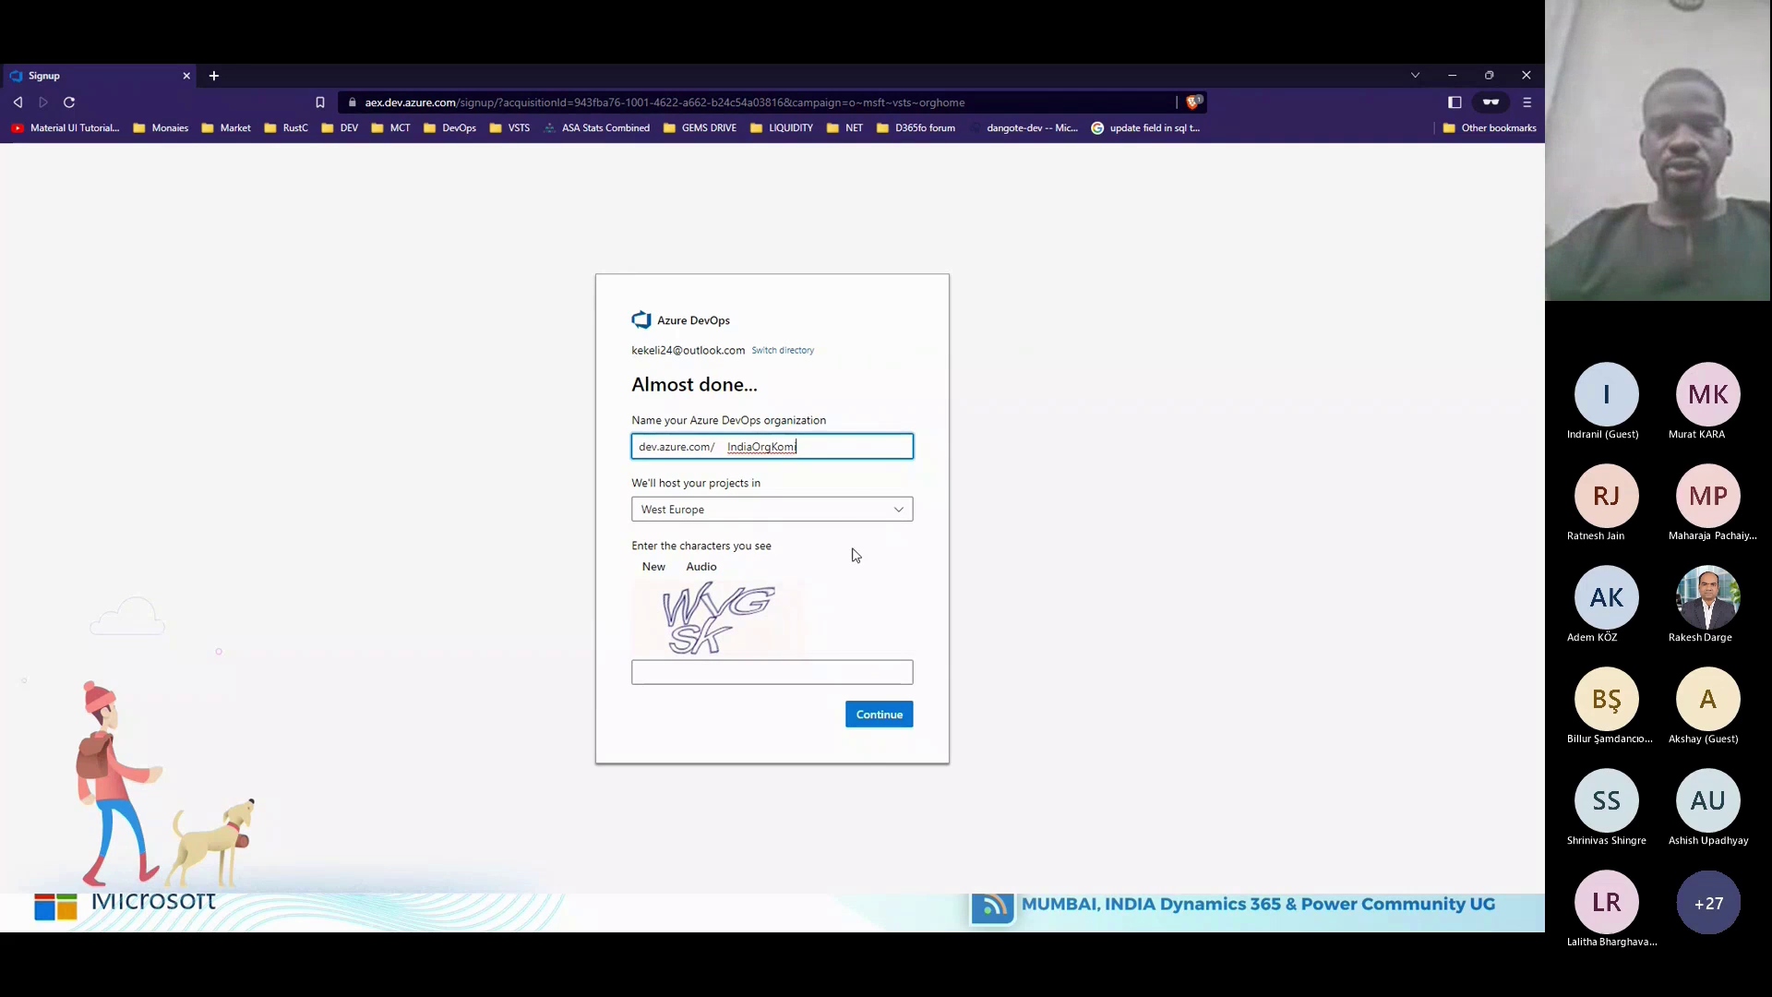
pyautogui.click(757, 671)
pyautogui.write('W')
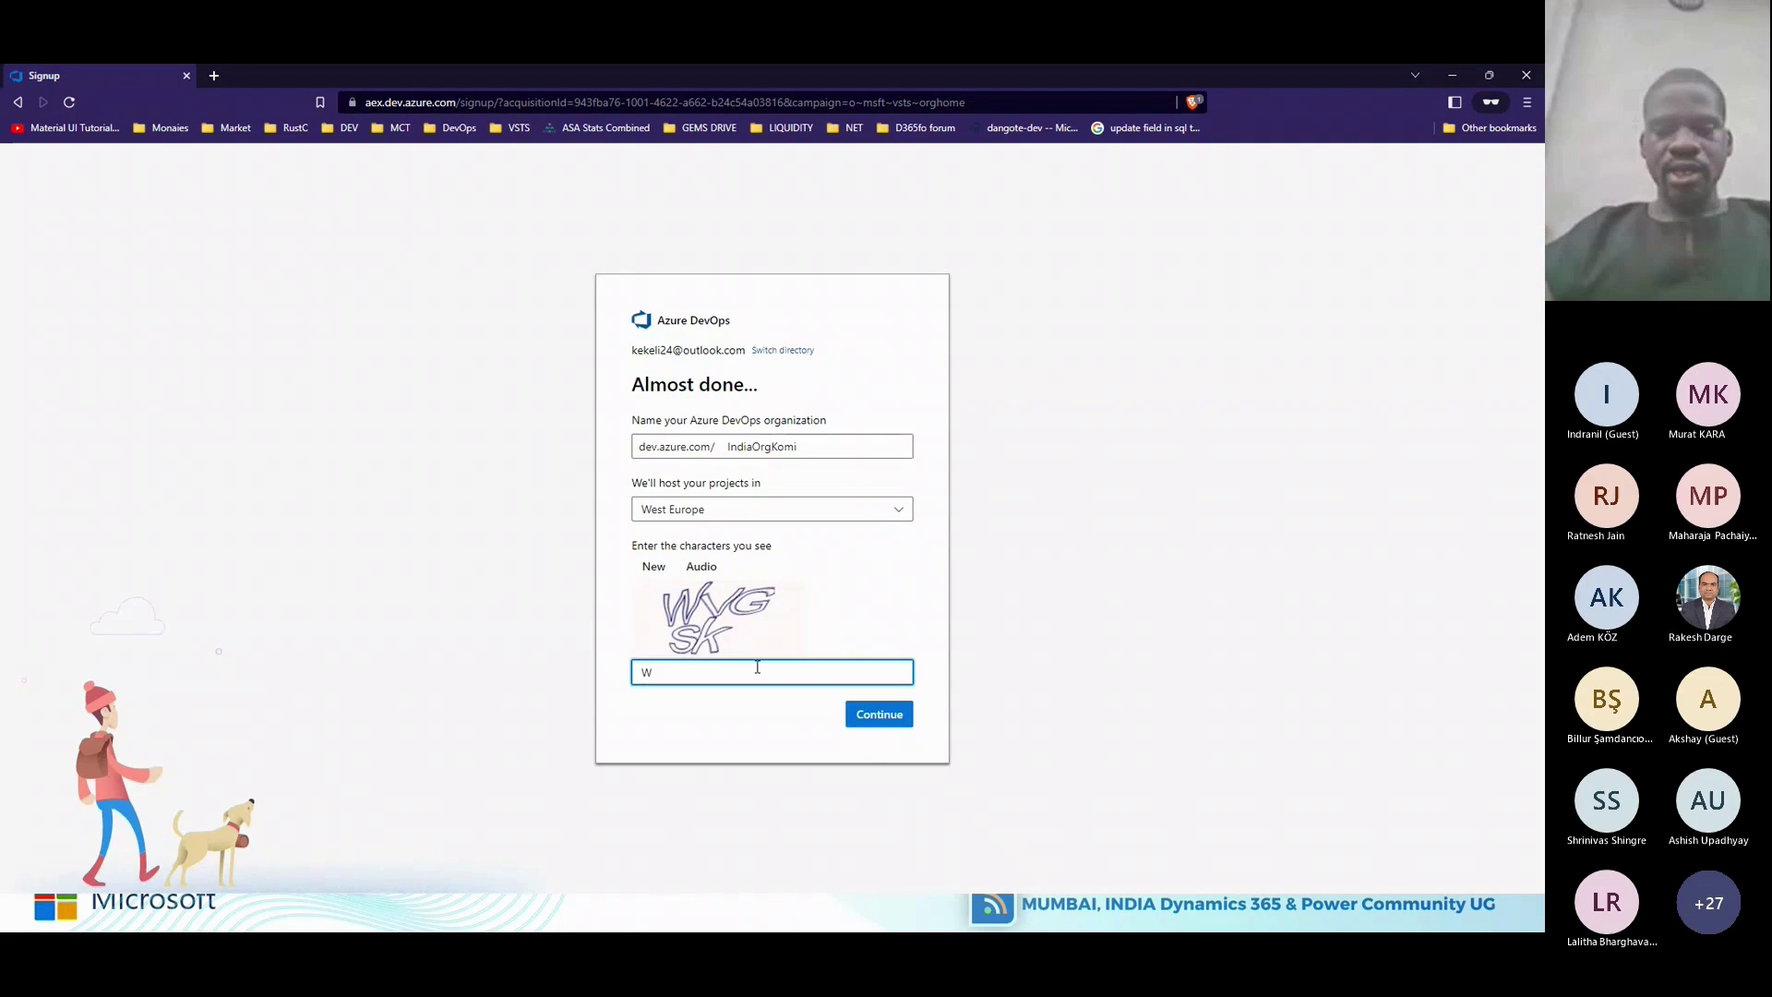
pyautogui.write('VGSK')
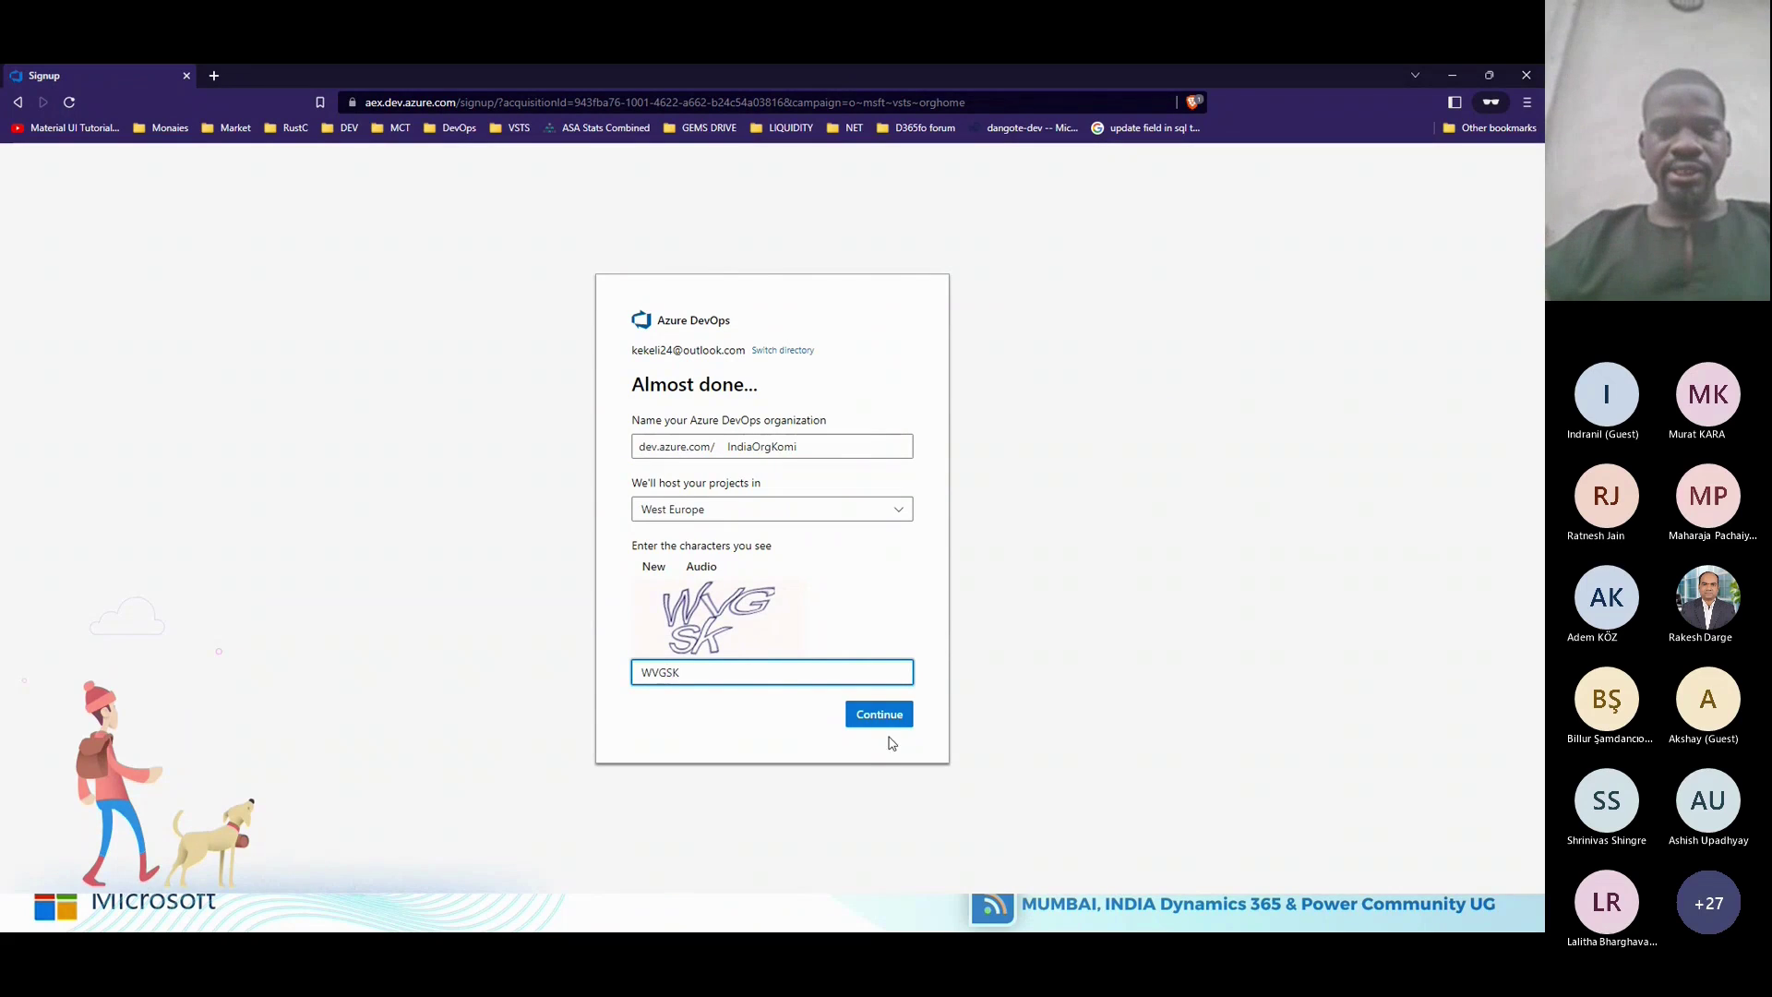
pyautogui.click(890, 720)
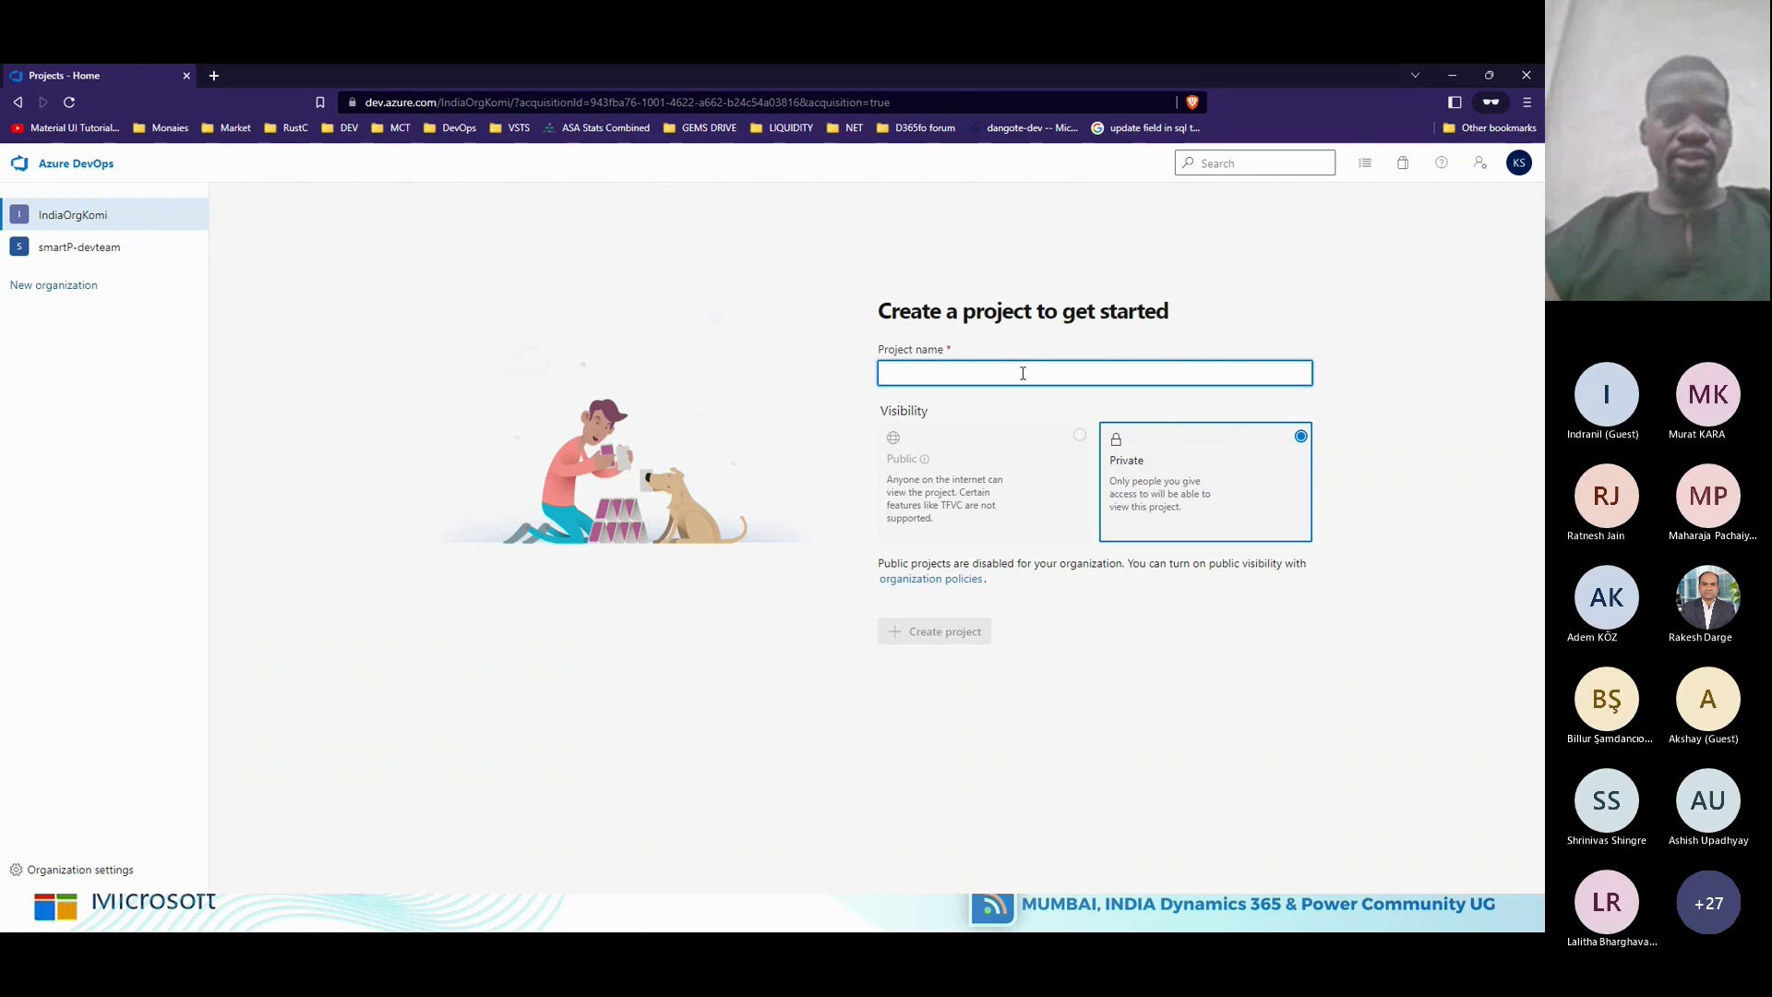
# Enter D365FO as the project name, then reload the project-creation page.
pyautogui.write('D365fo')
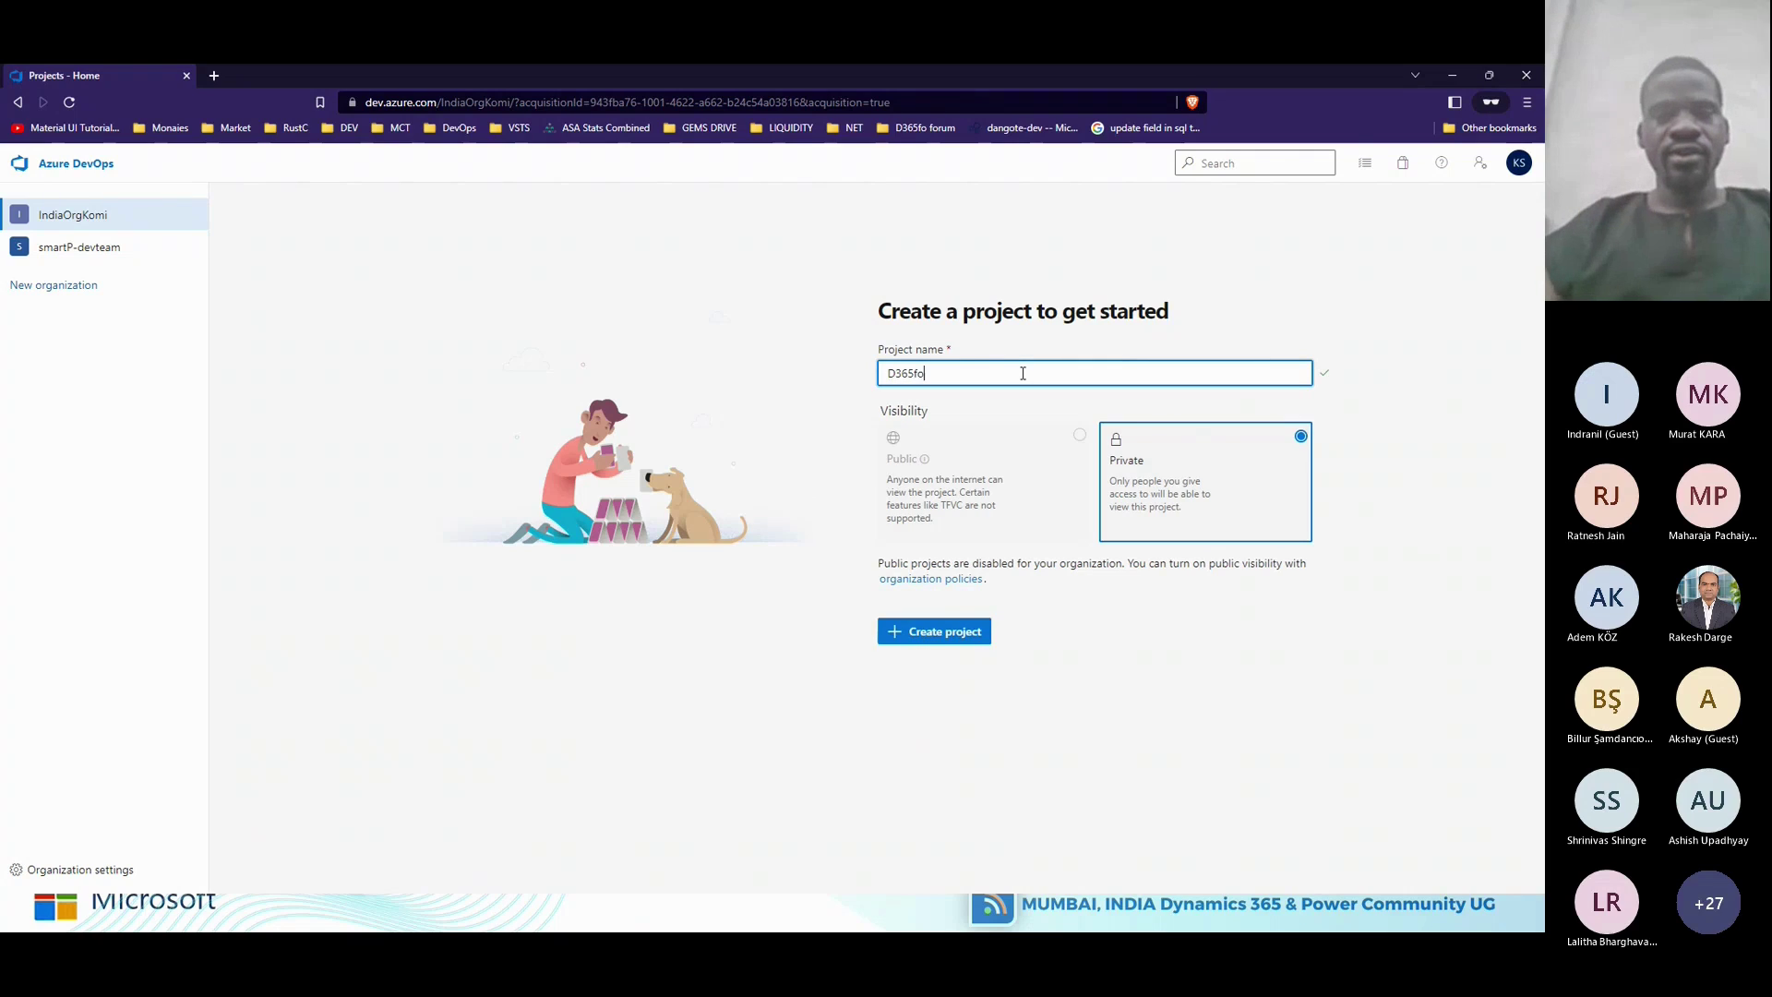
pyautogui.press('BackSpace')
pyautogui.press('BackSpace')
pyautogui.write('FO')
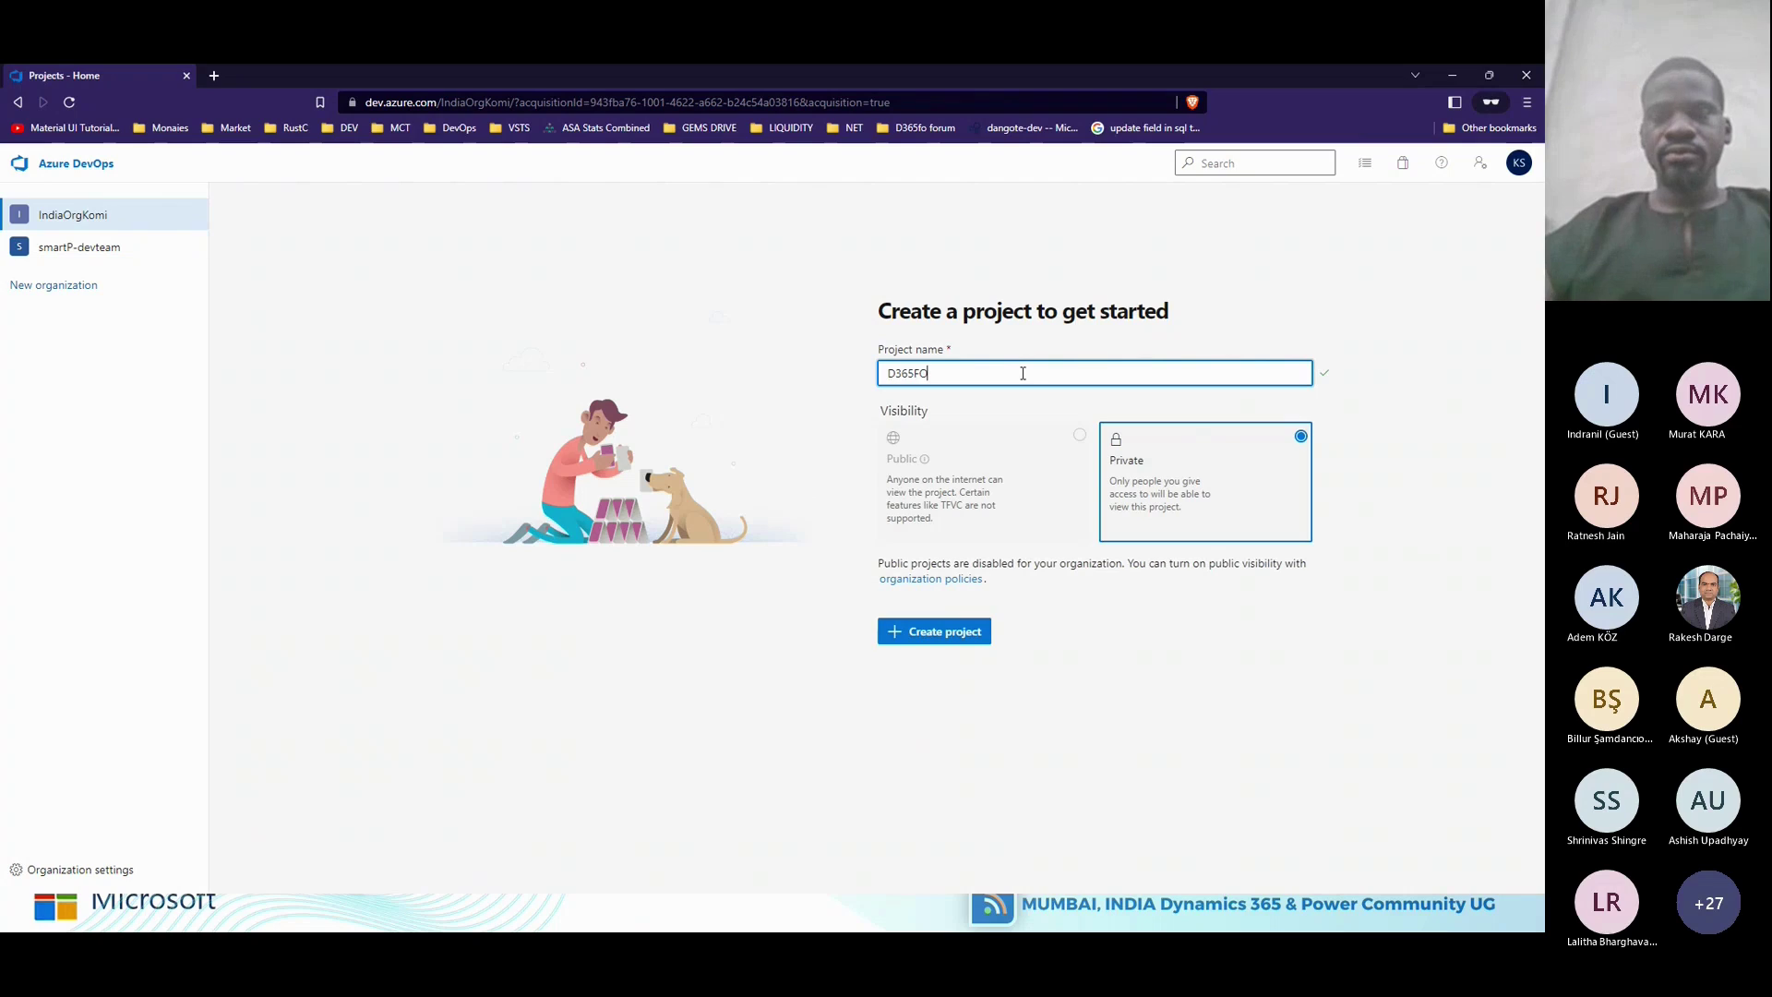
pyautogui.click(1010, 482)
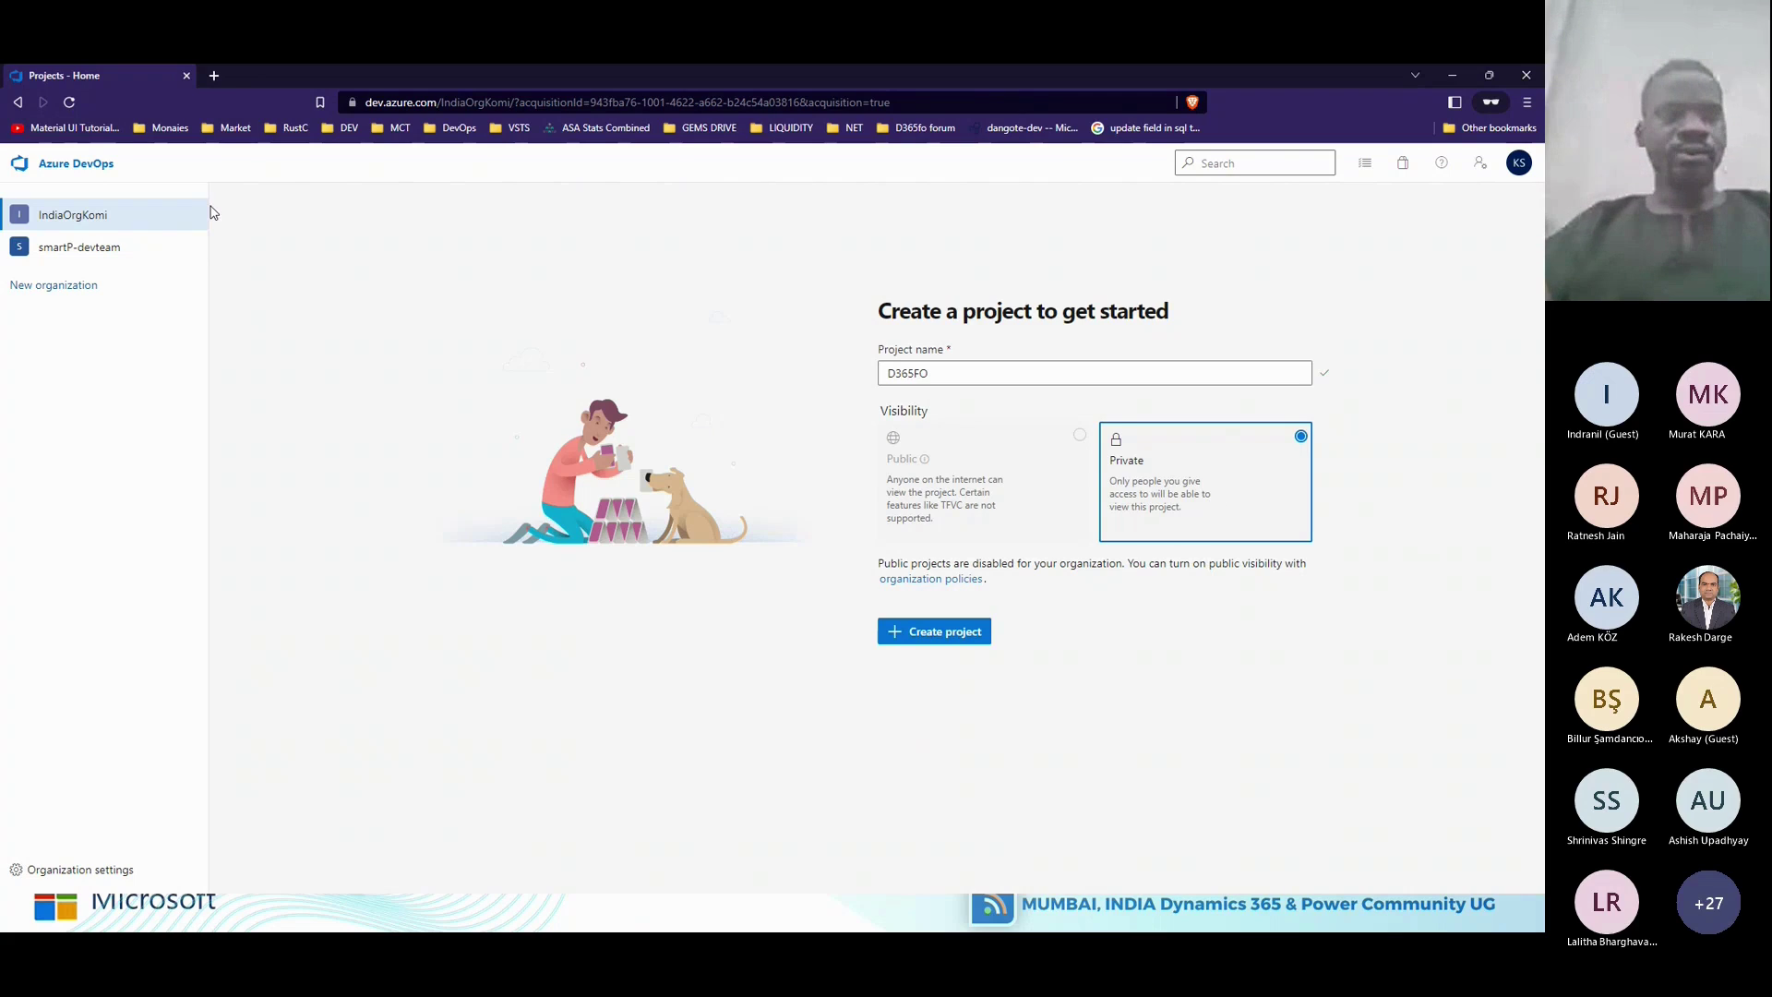
pyautogui.click(70, 102)
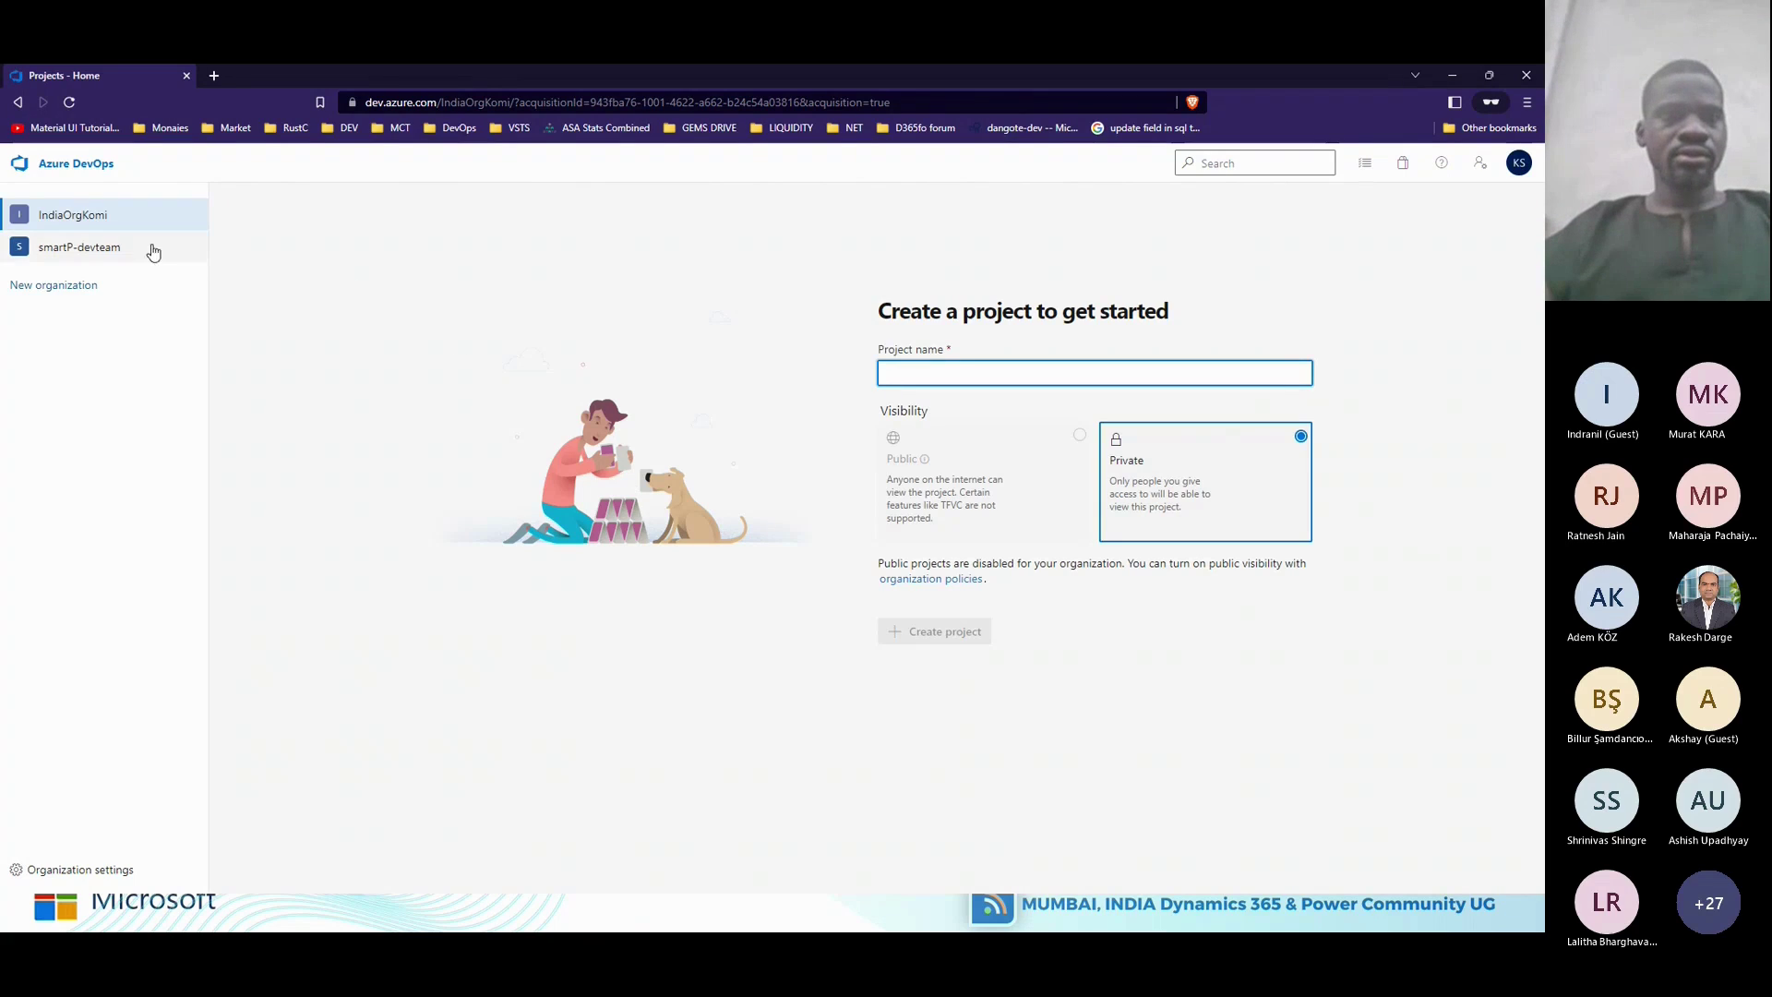
pyautogui.click(483, 98)
pyautogui.press('Return')
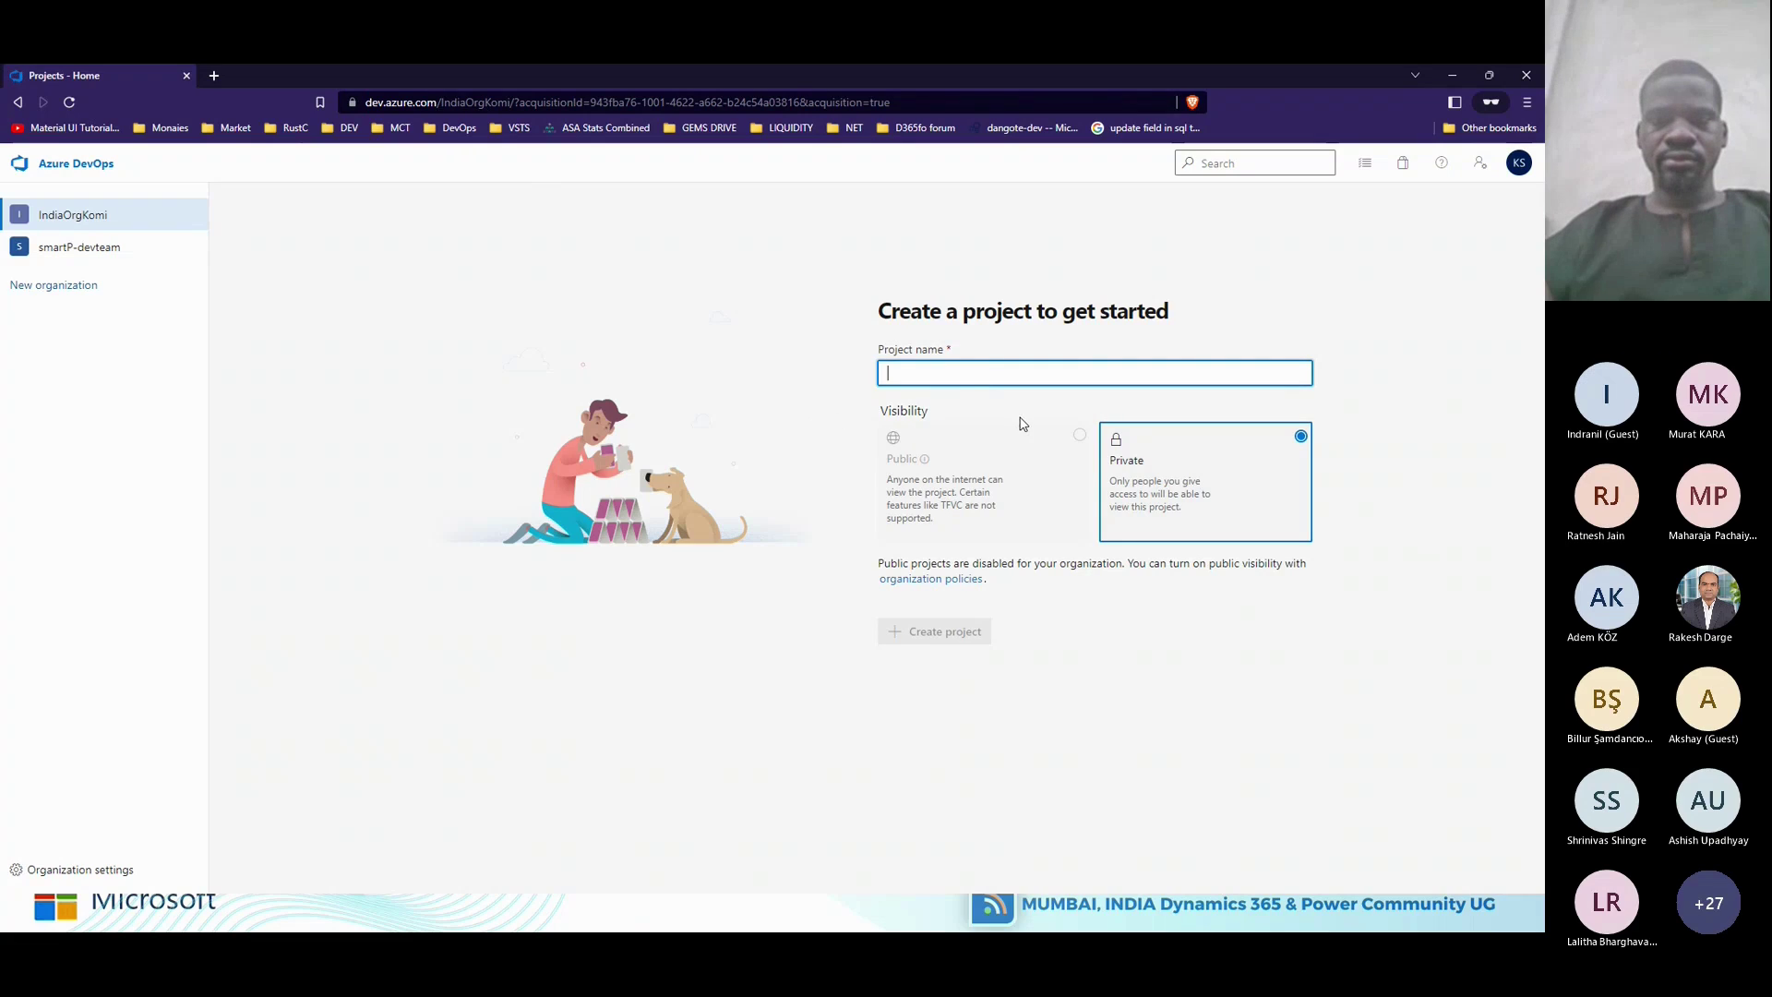
# Re-enter D365FO, switch to the smartP-devteam organization and back to IndiaOrgKomi.
pyautogui.write('D365FO')
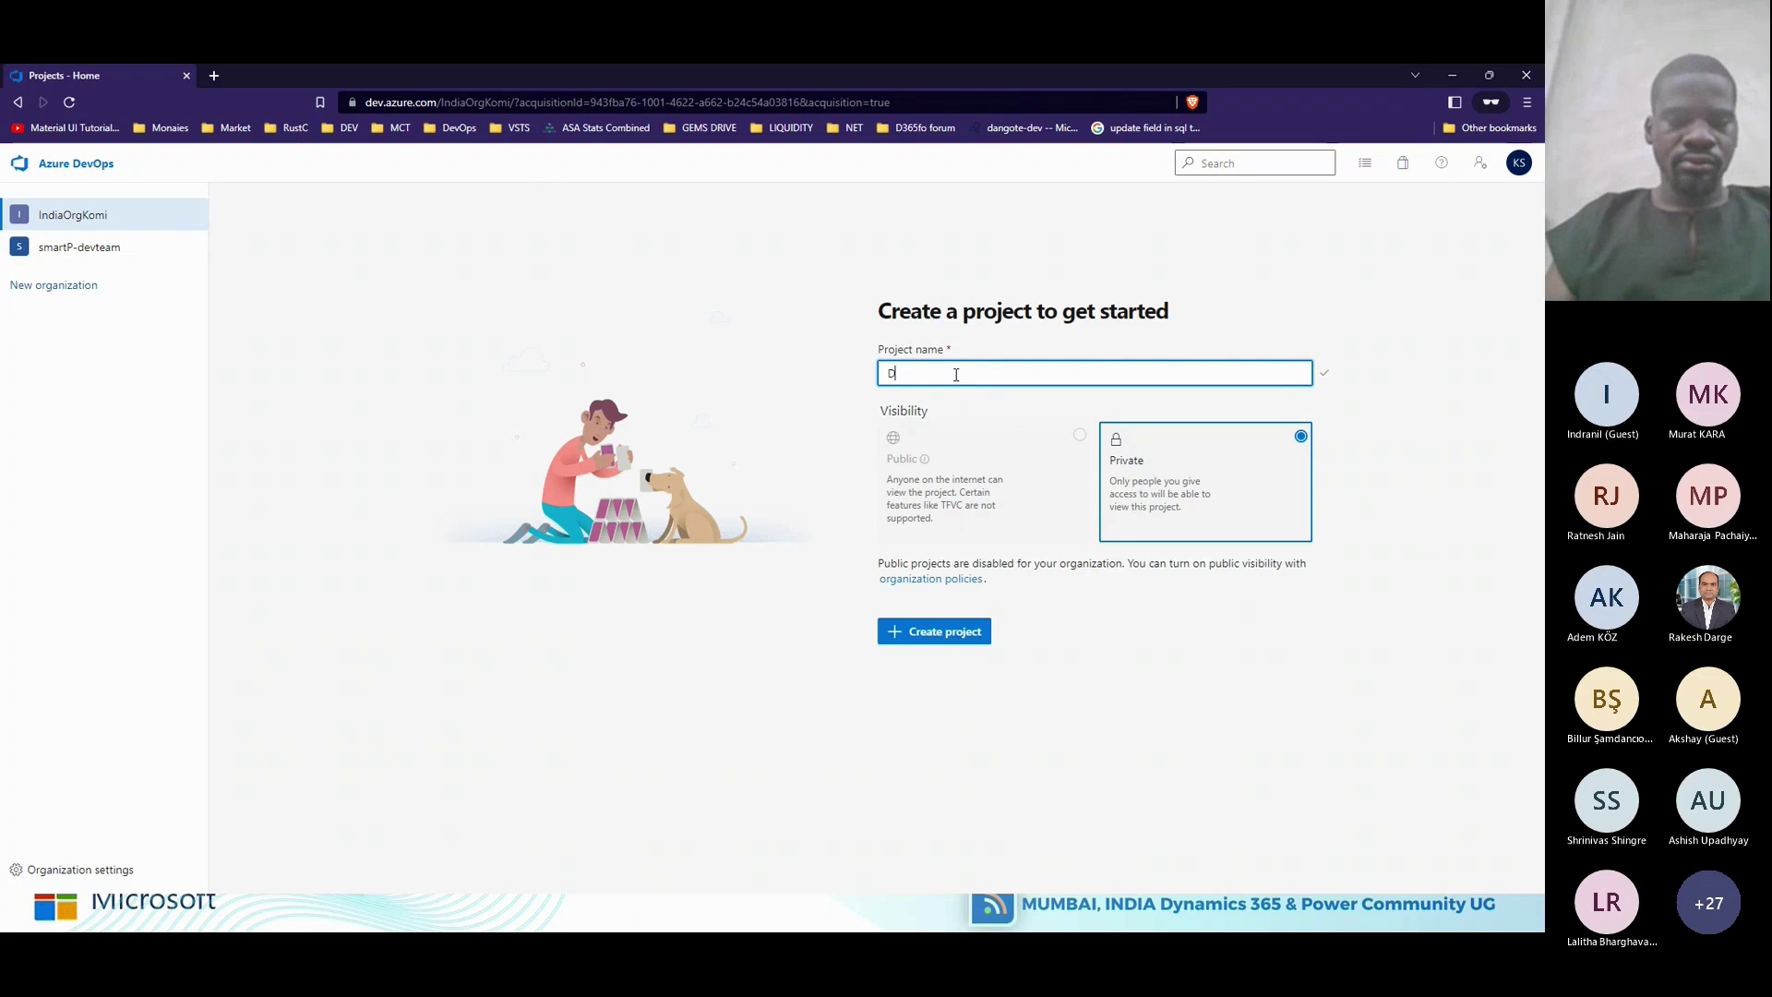
pyautogui.click(938, 492)
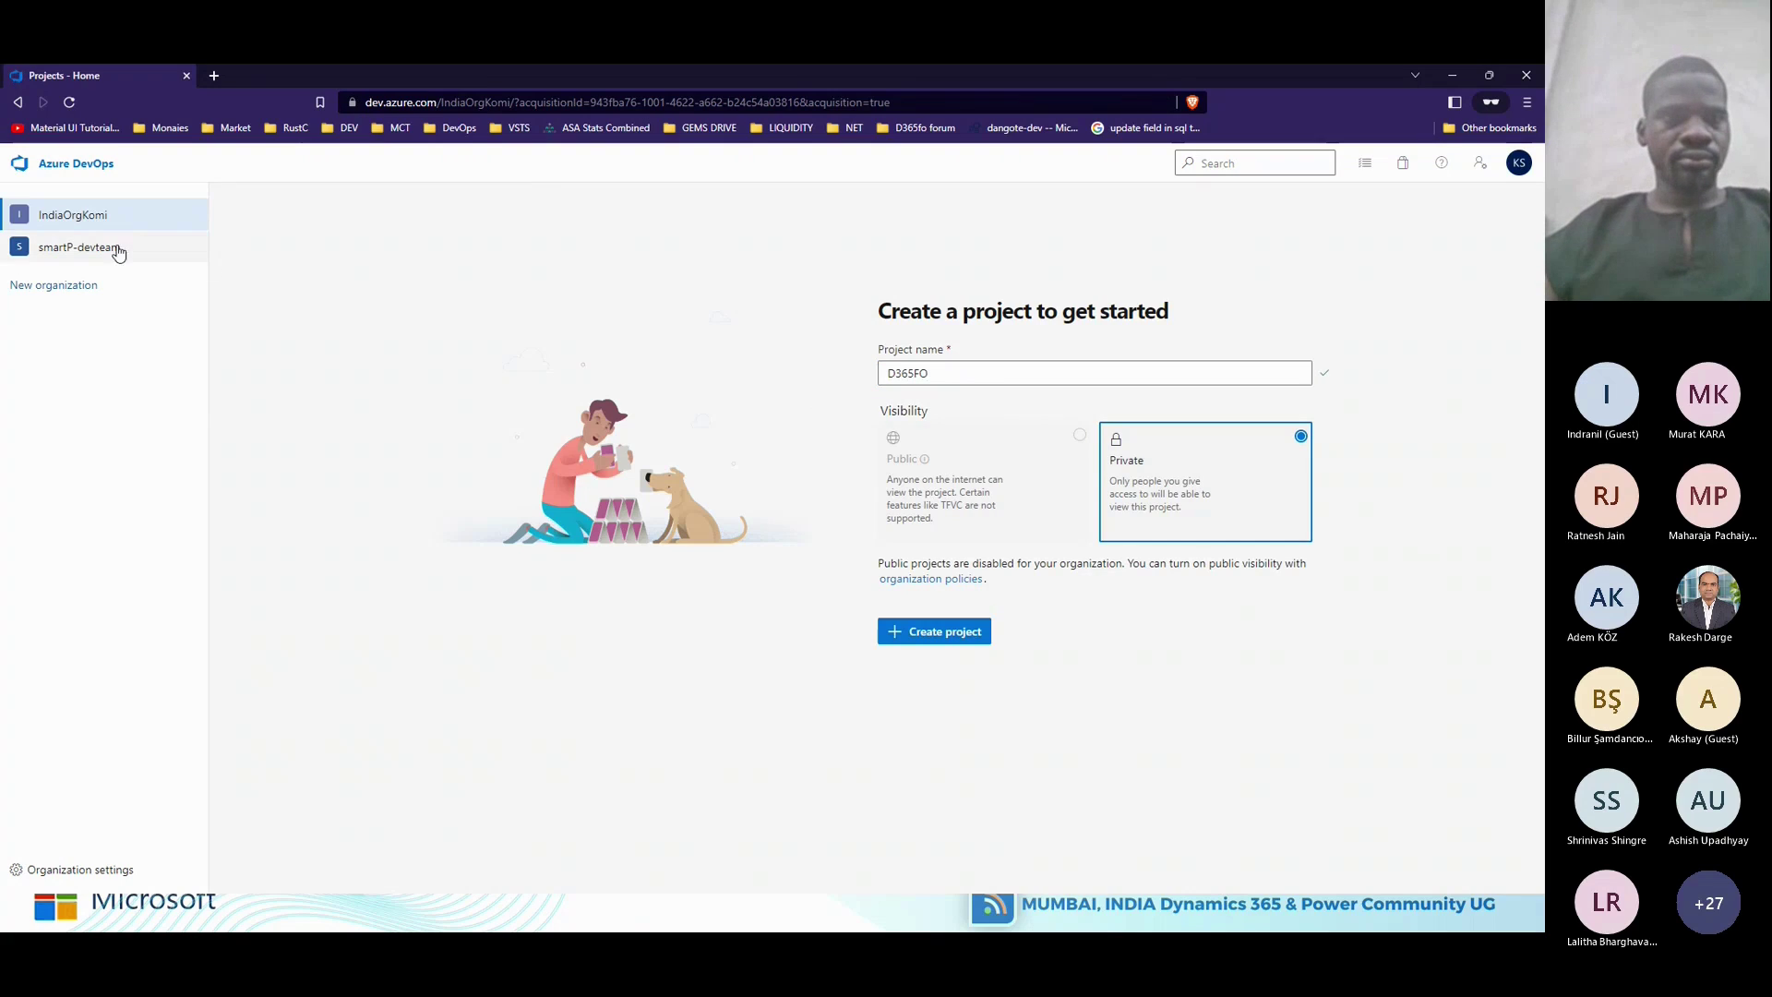
pyautogui.click(111, 248)
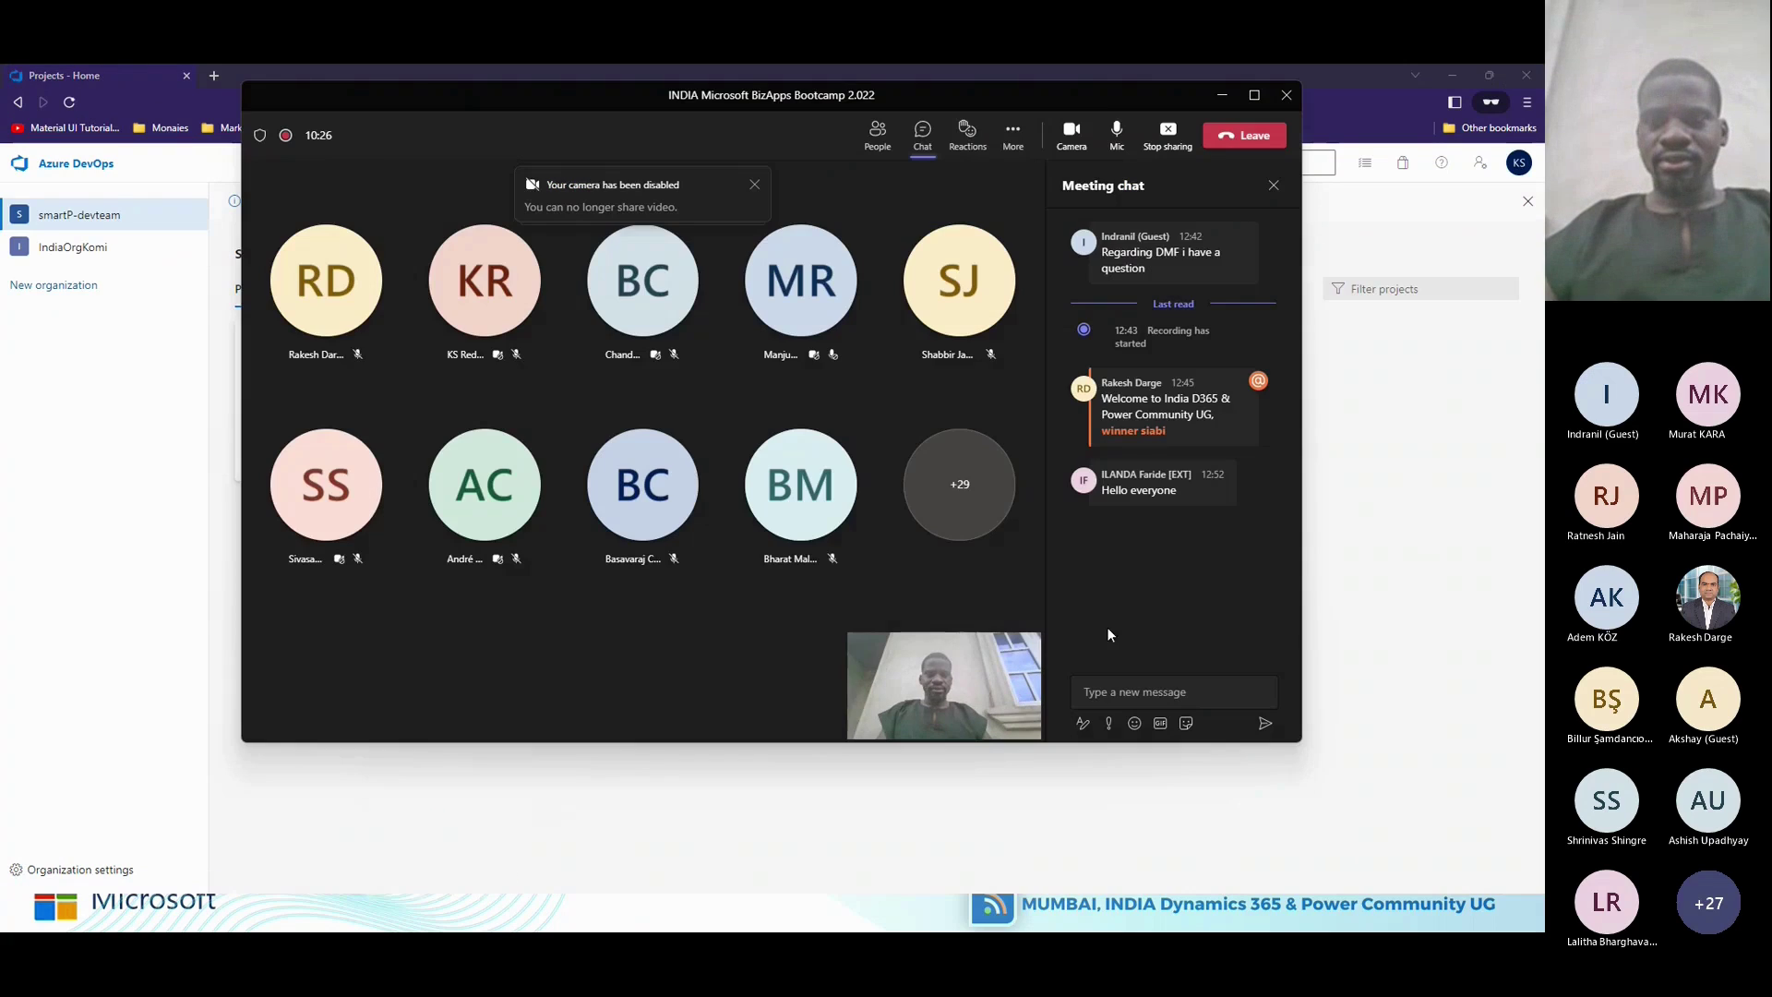
pyautogui.click(1453, 508)
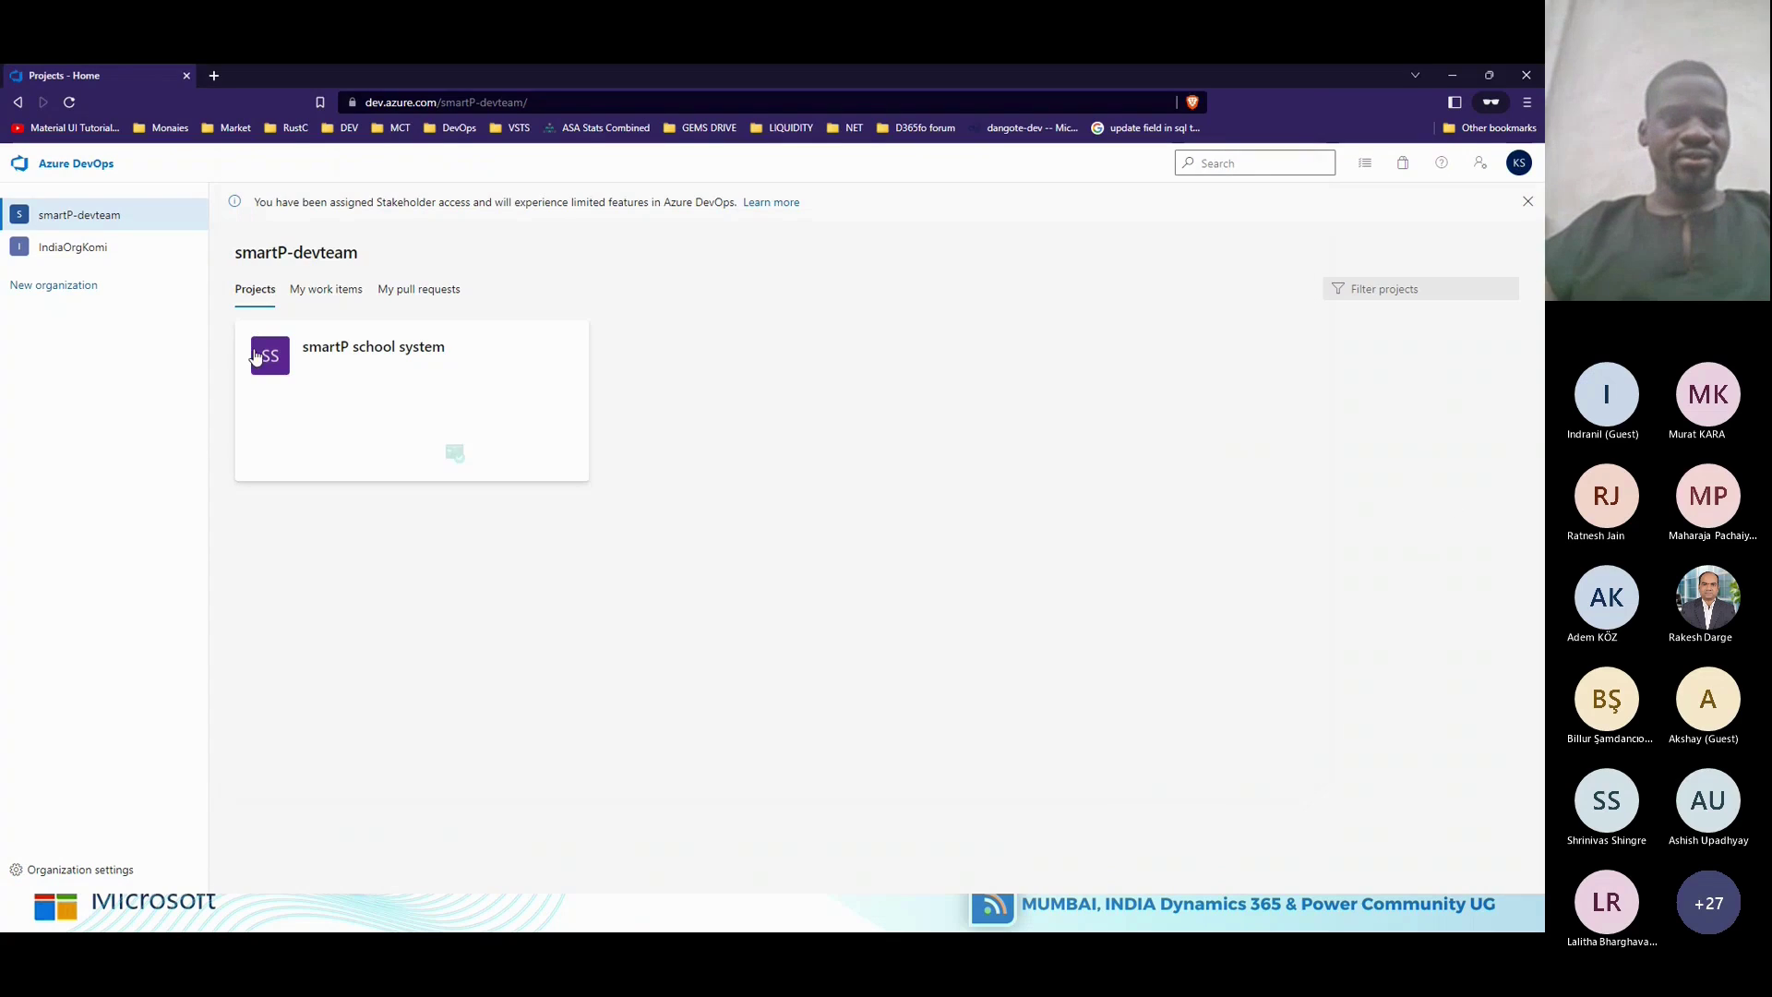
pyautogui.click(88, 257)
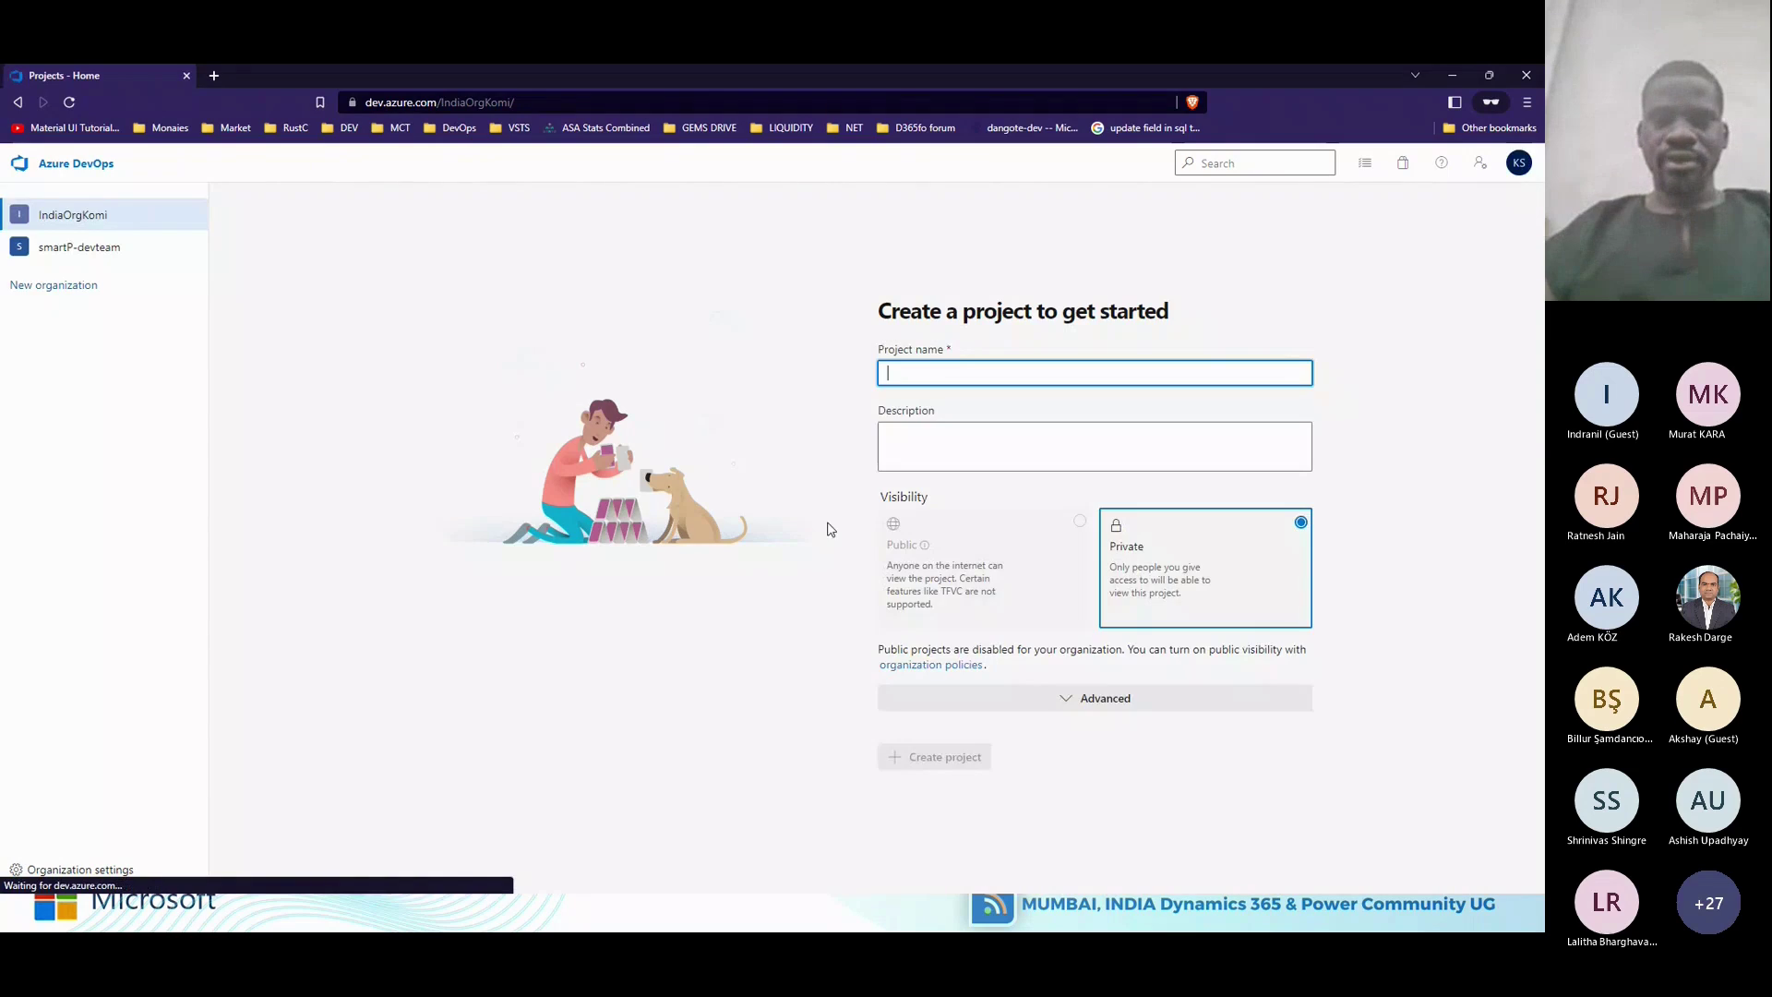
# Expand the advanced options and enter D365FO as both project name and description.
pyautogui.click(1086, 699)
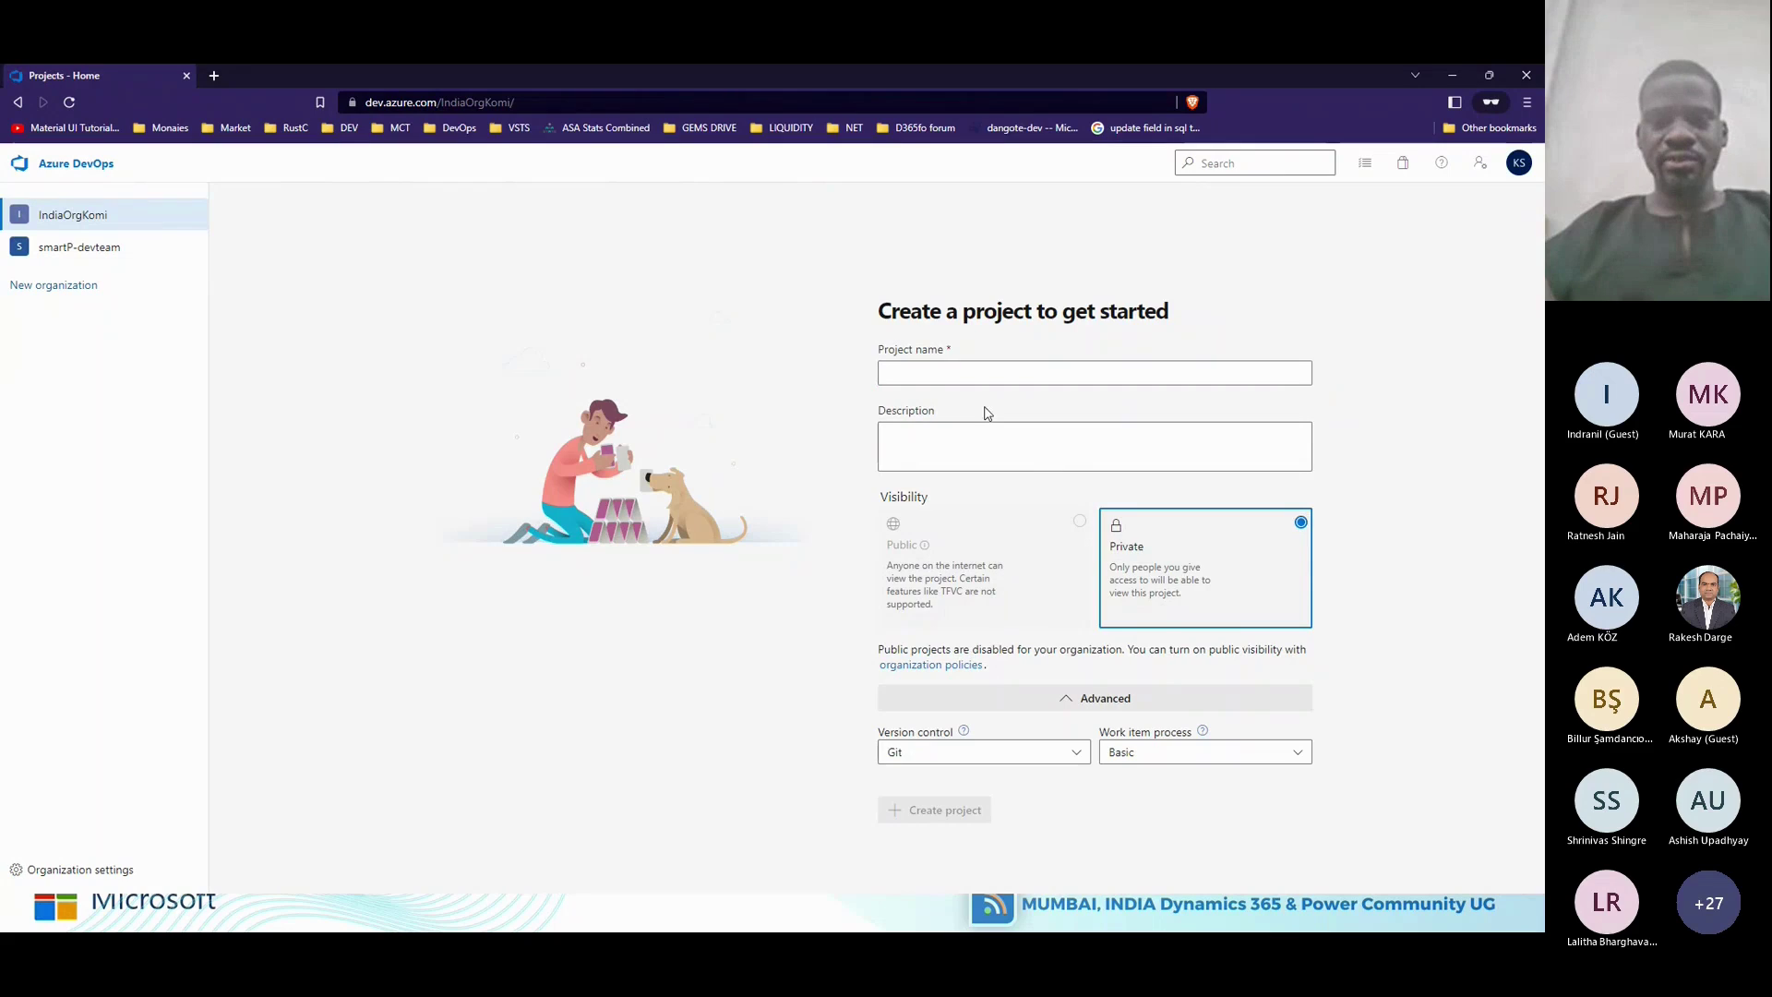
pyautogui.click(973, 373)
pyautogui.write('d365fo')
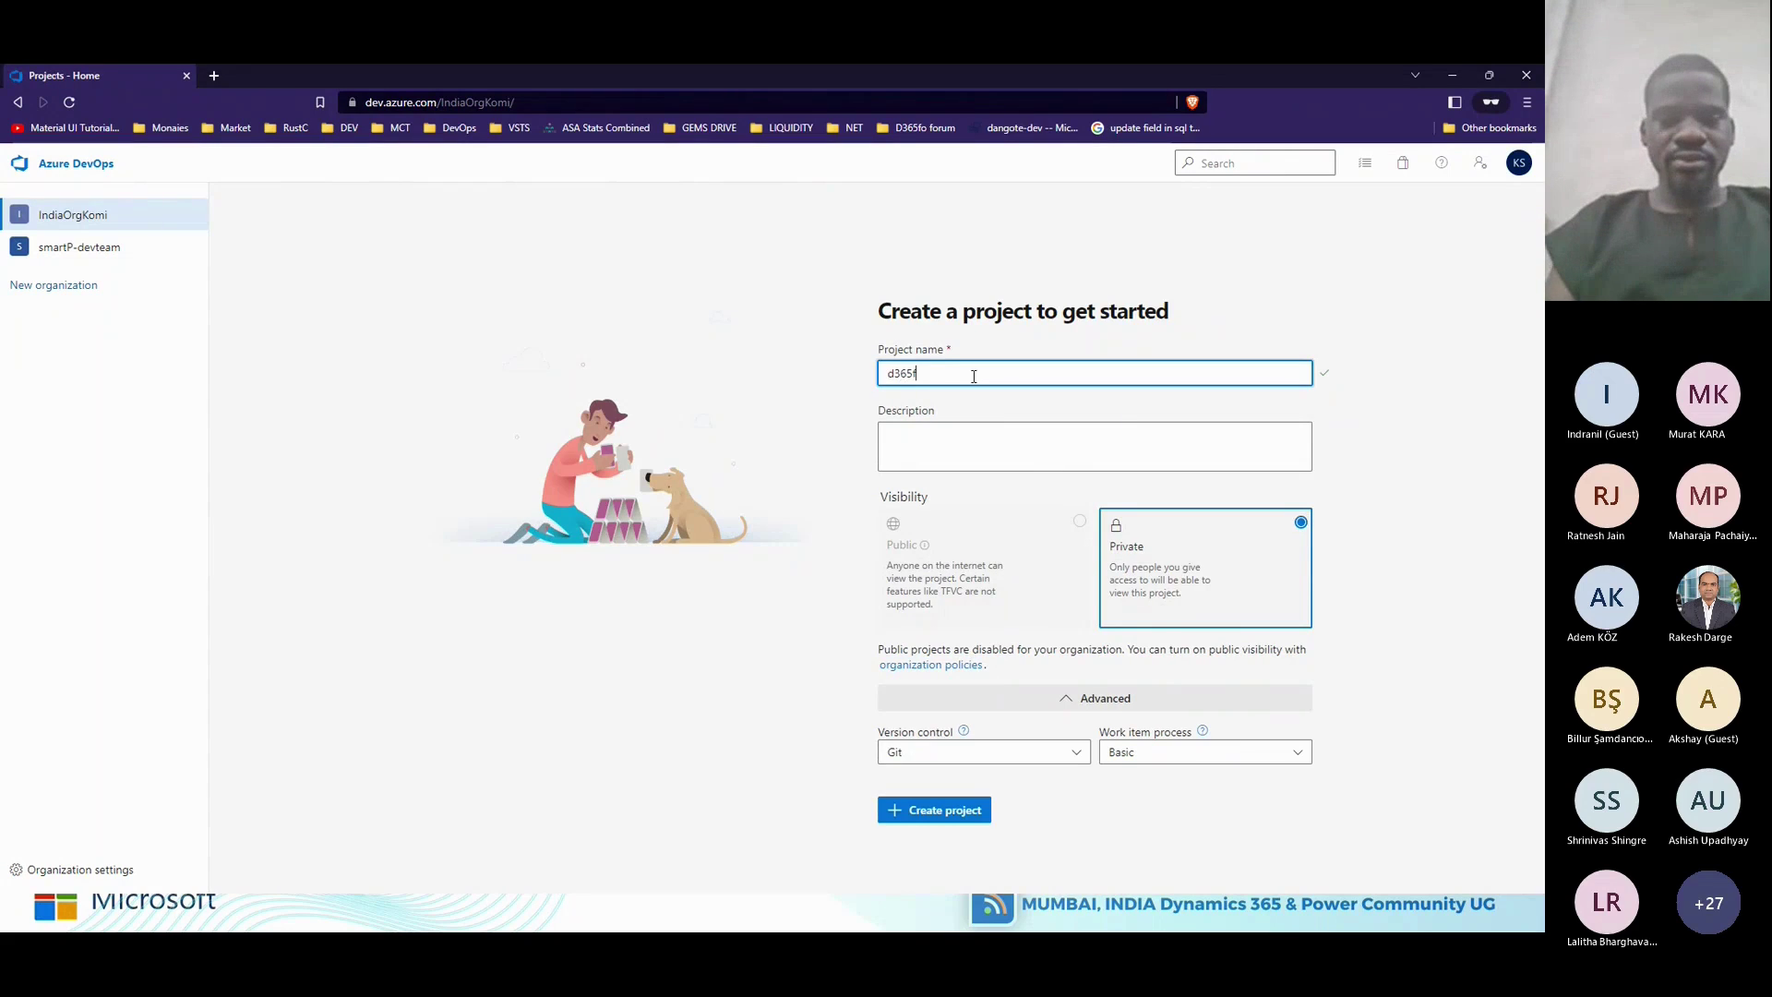
pyautogui.press('BackSpace')
pyautogui.press('BackSpace')
pyautogui.press('BackSpace')
pyautogui.press('BackSpace')
pyautogui.press('BackSpace')
pyautogui.press('BackSpace')
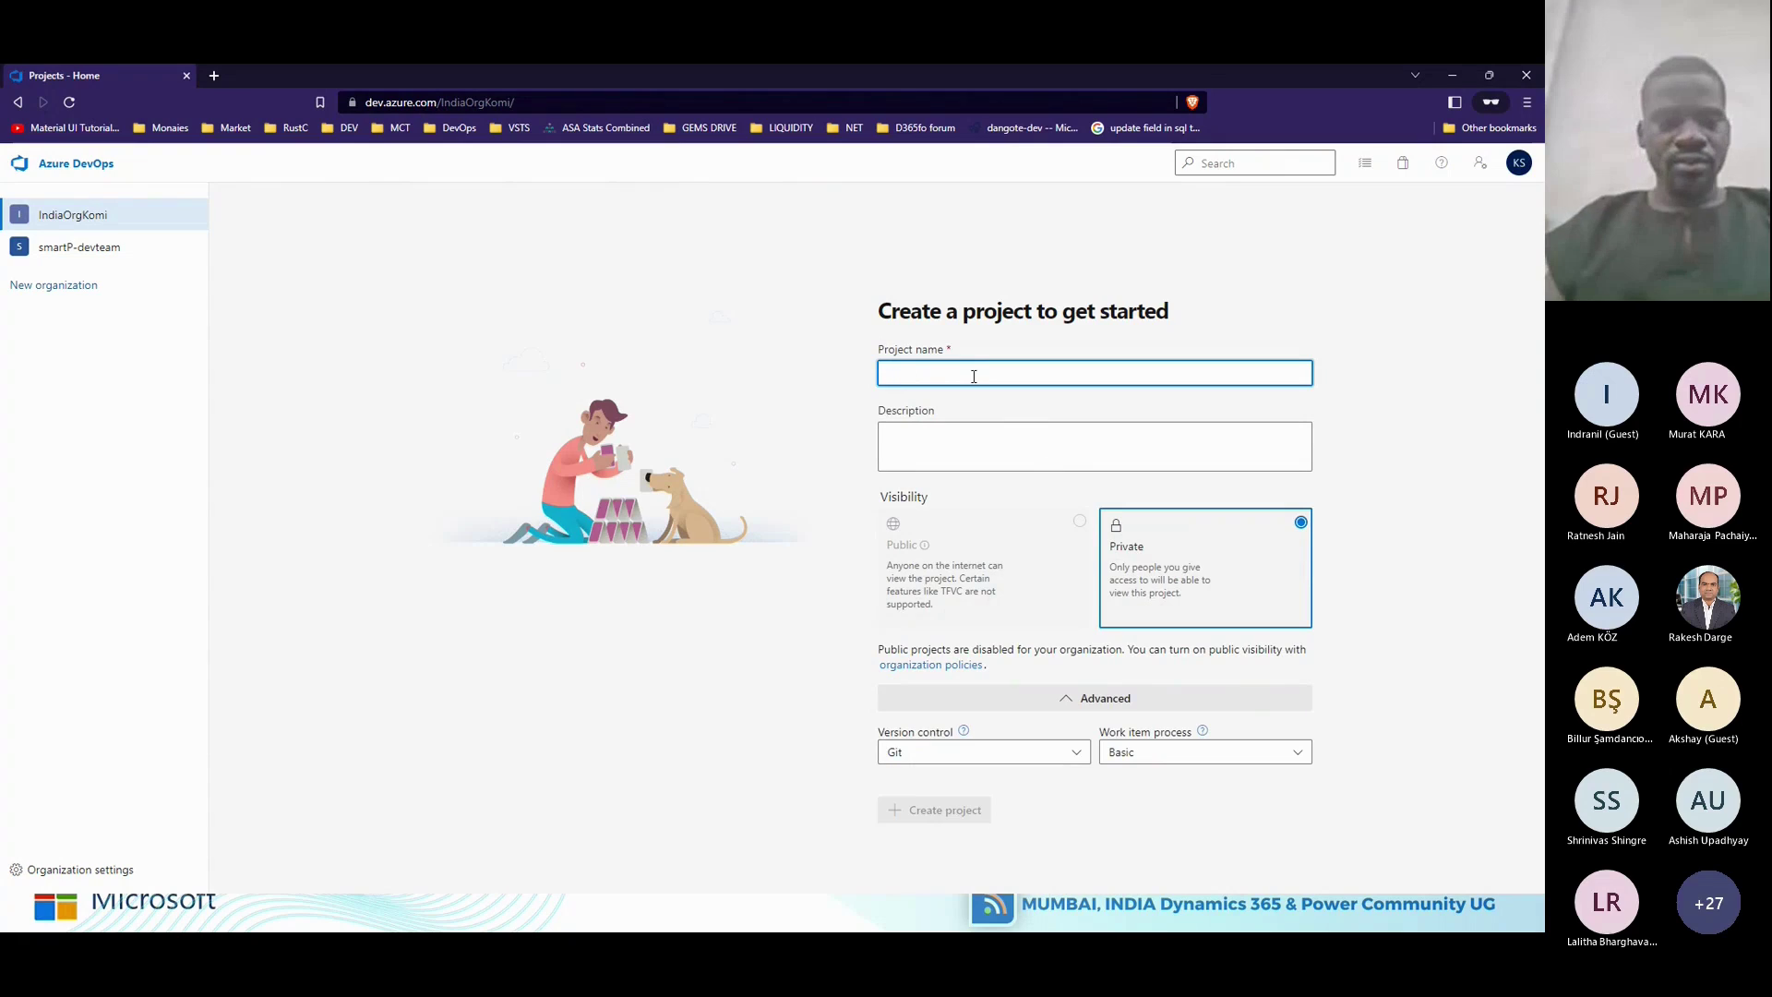
pyautogui.write('D365FO')
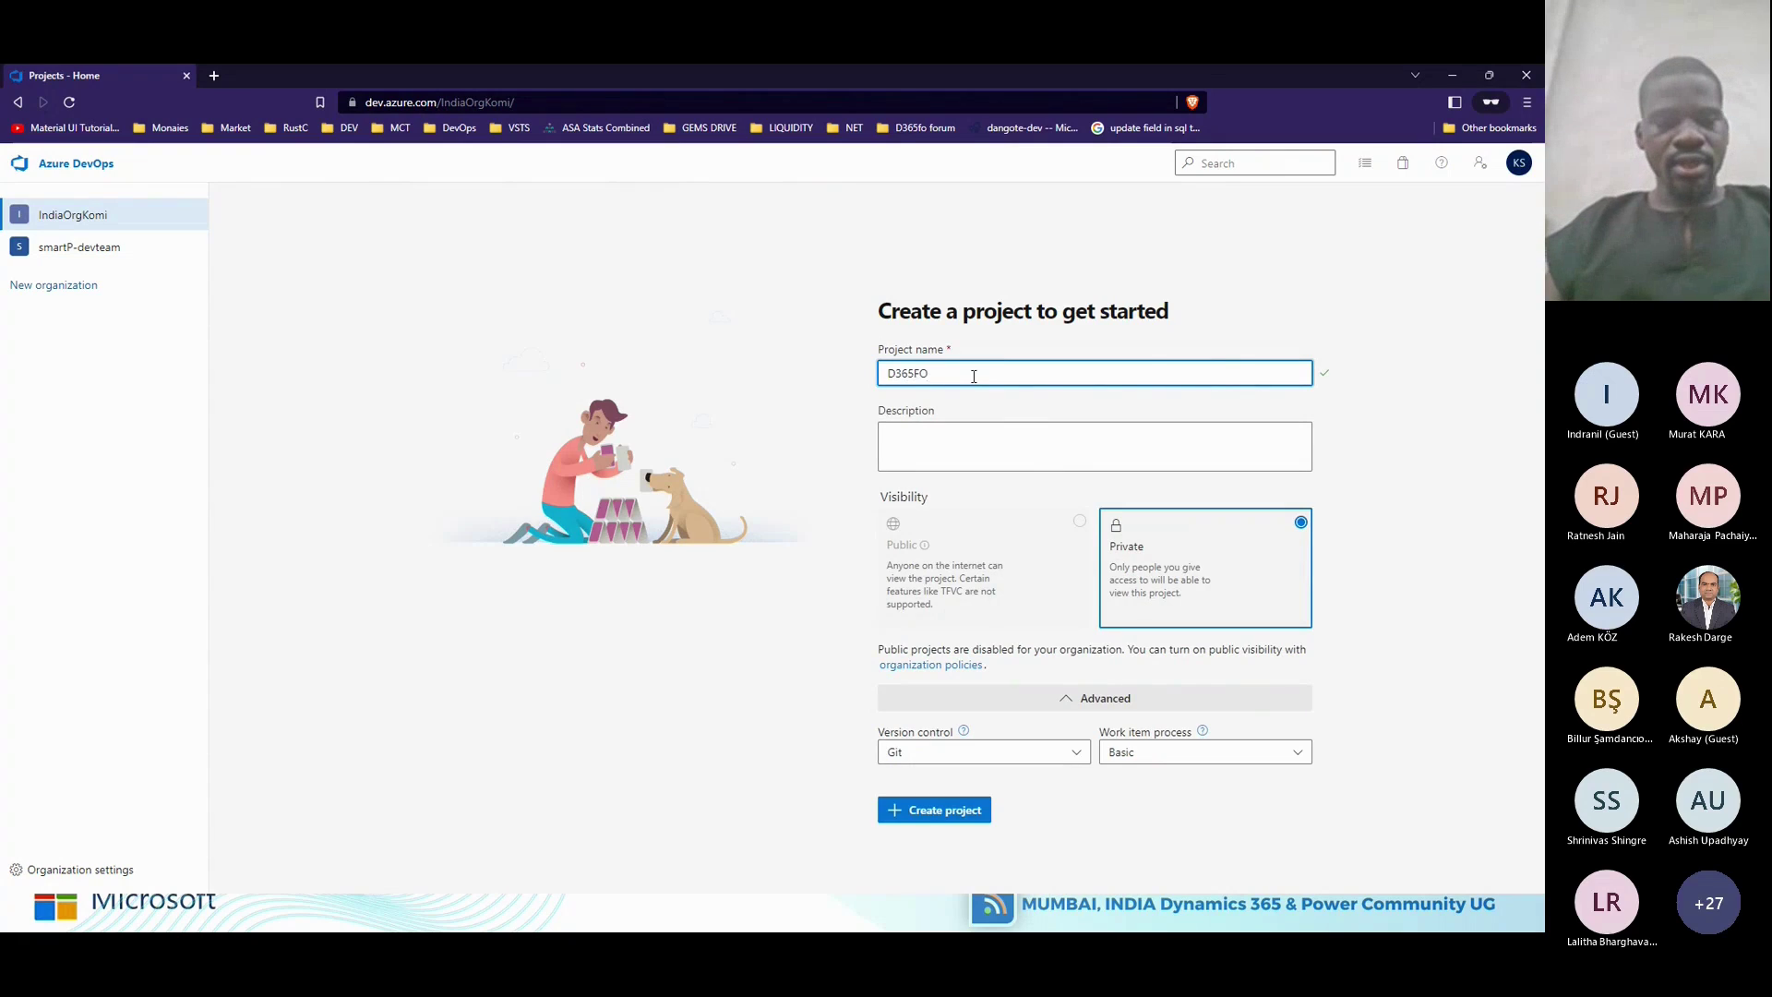
pyautogui.hotkey('ctrl', 'a')
pyautogui.hotkey('ctrl', 'c')
pyautogui.press('Tab')
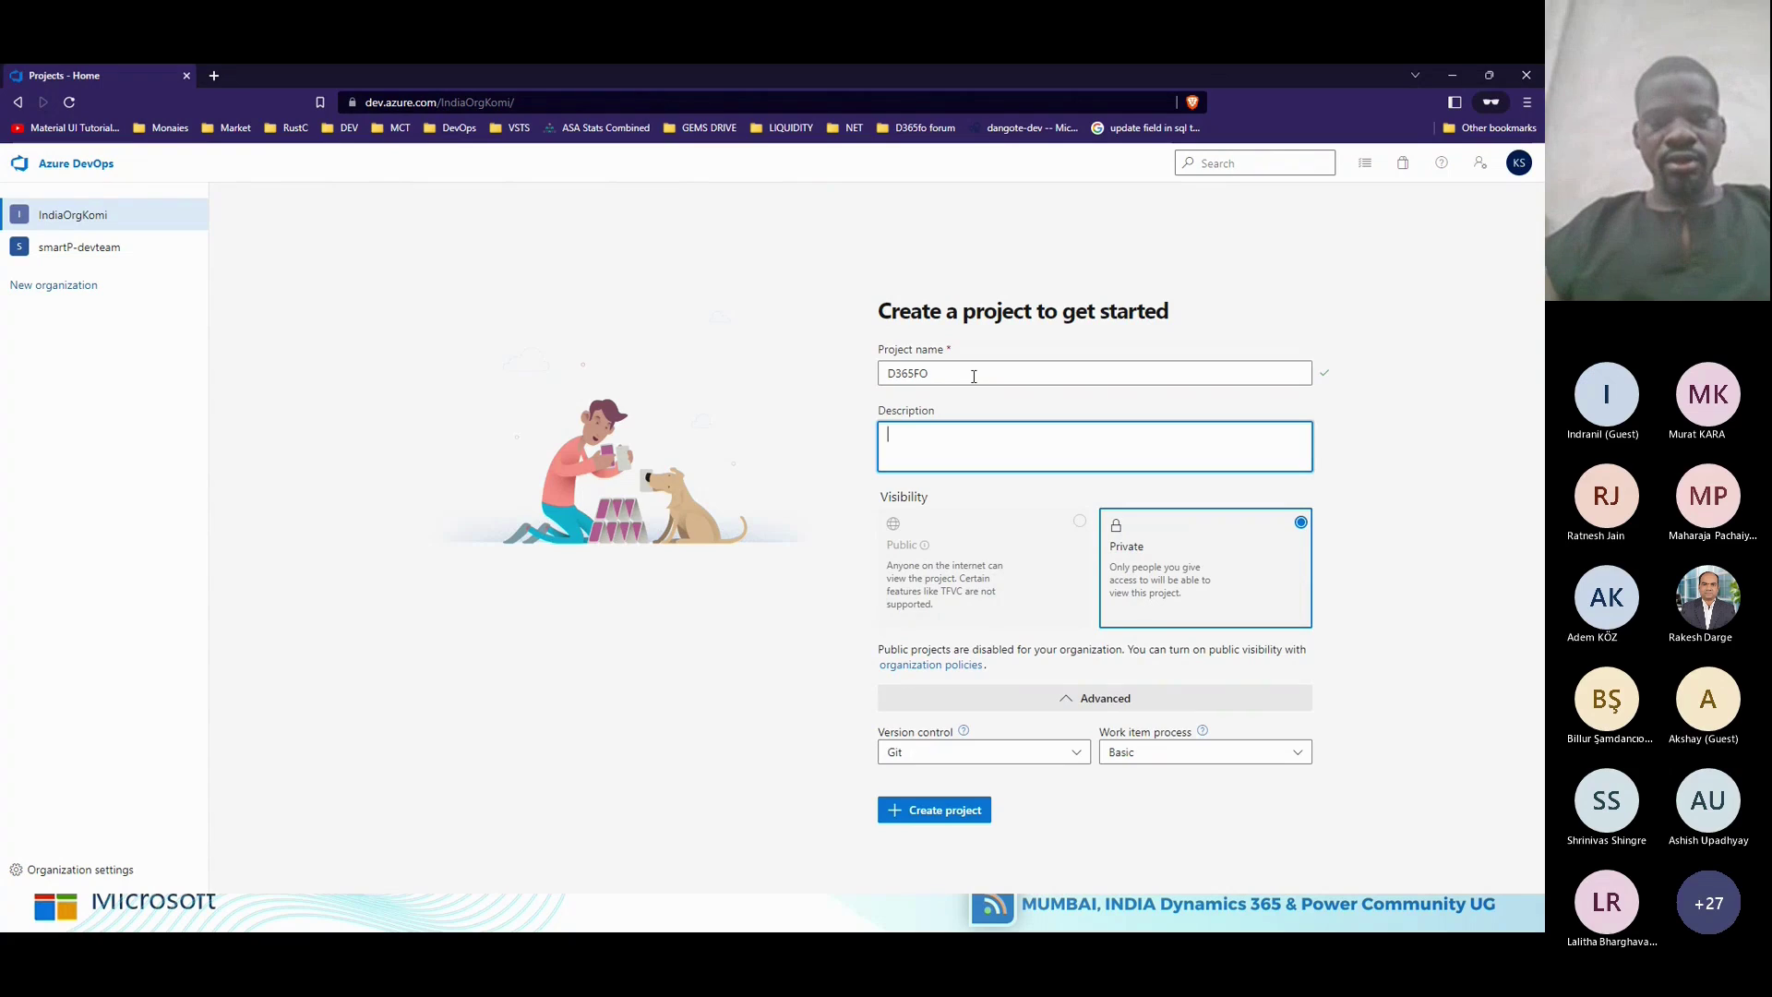
pyautogui.hotkey('ctrl', 'v')
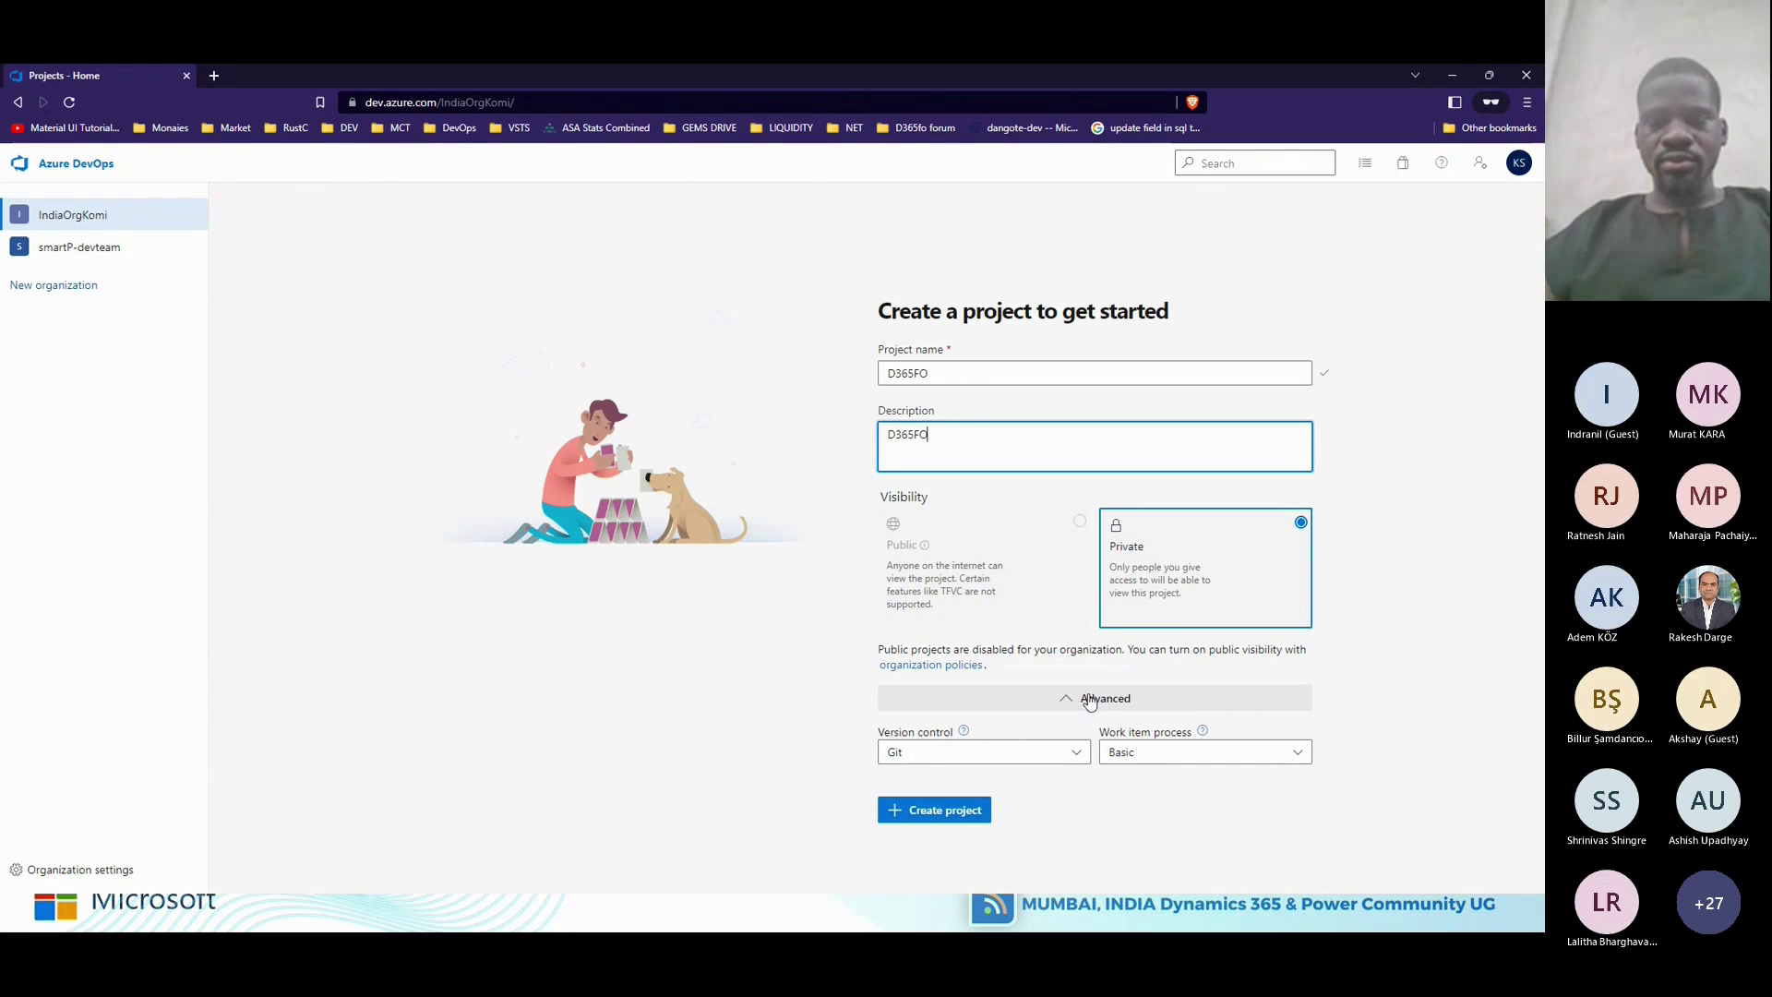
# Choose Team Foundation Version Control, keep the Basic process, and create the project.
pyautogui.click(1078, 753)
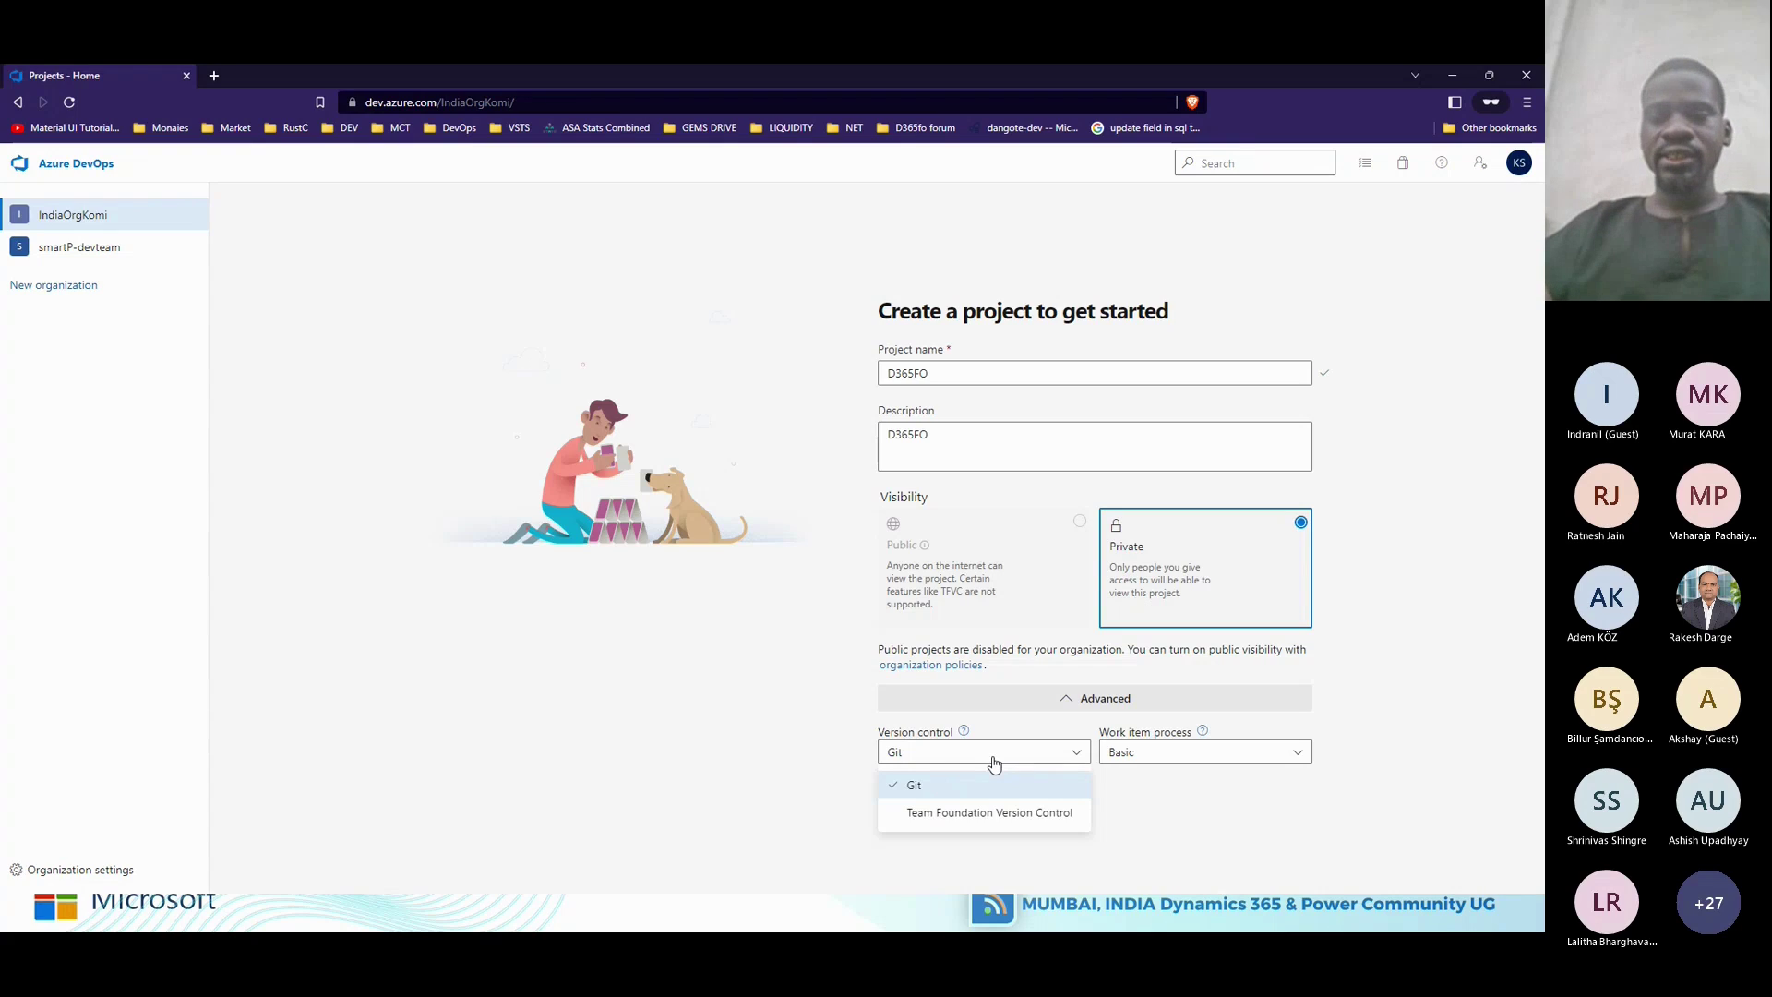
pyautogui.click(995, 814)
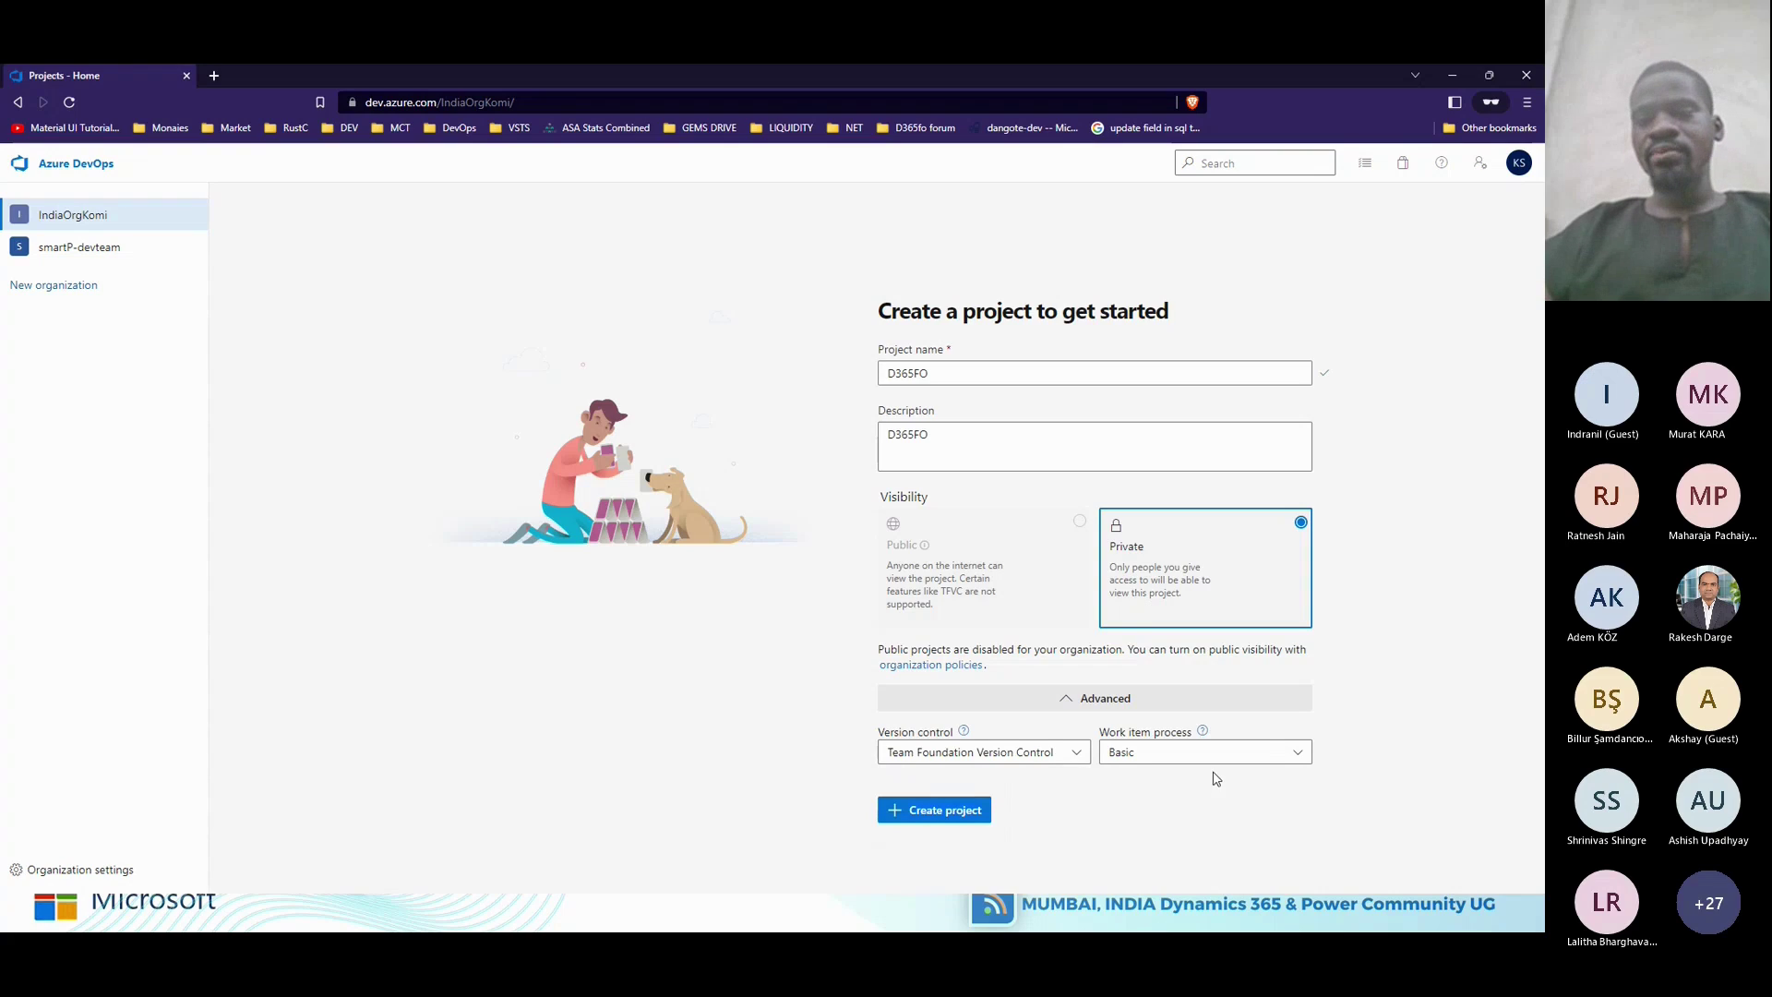
pyautogui.click(1299, 755)
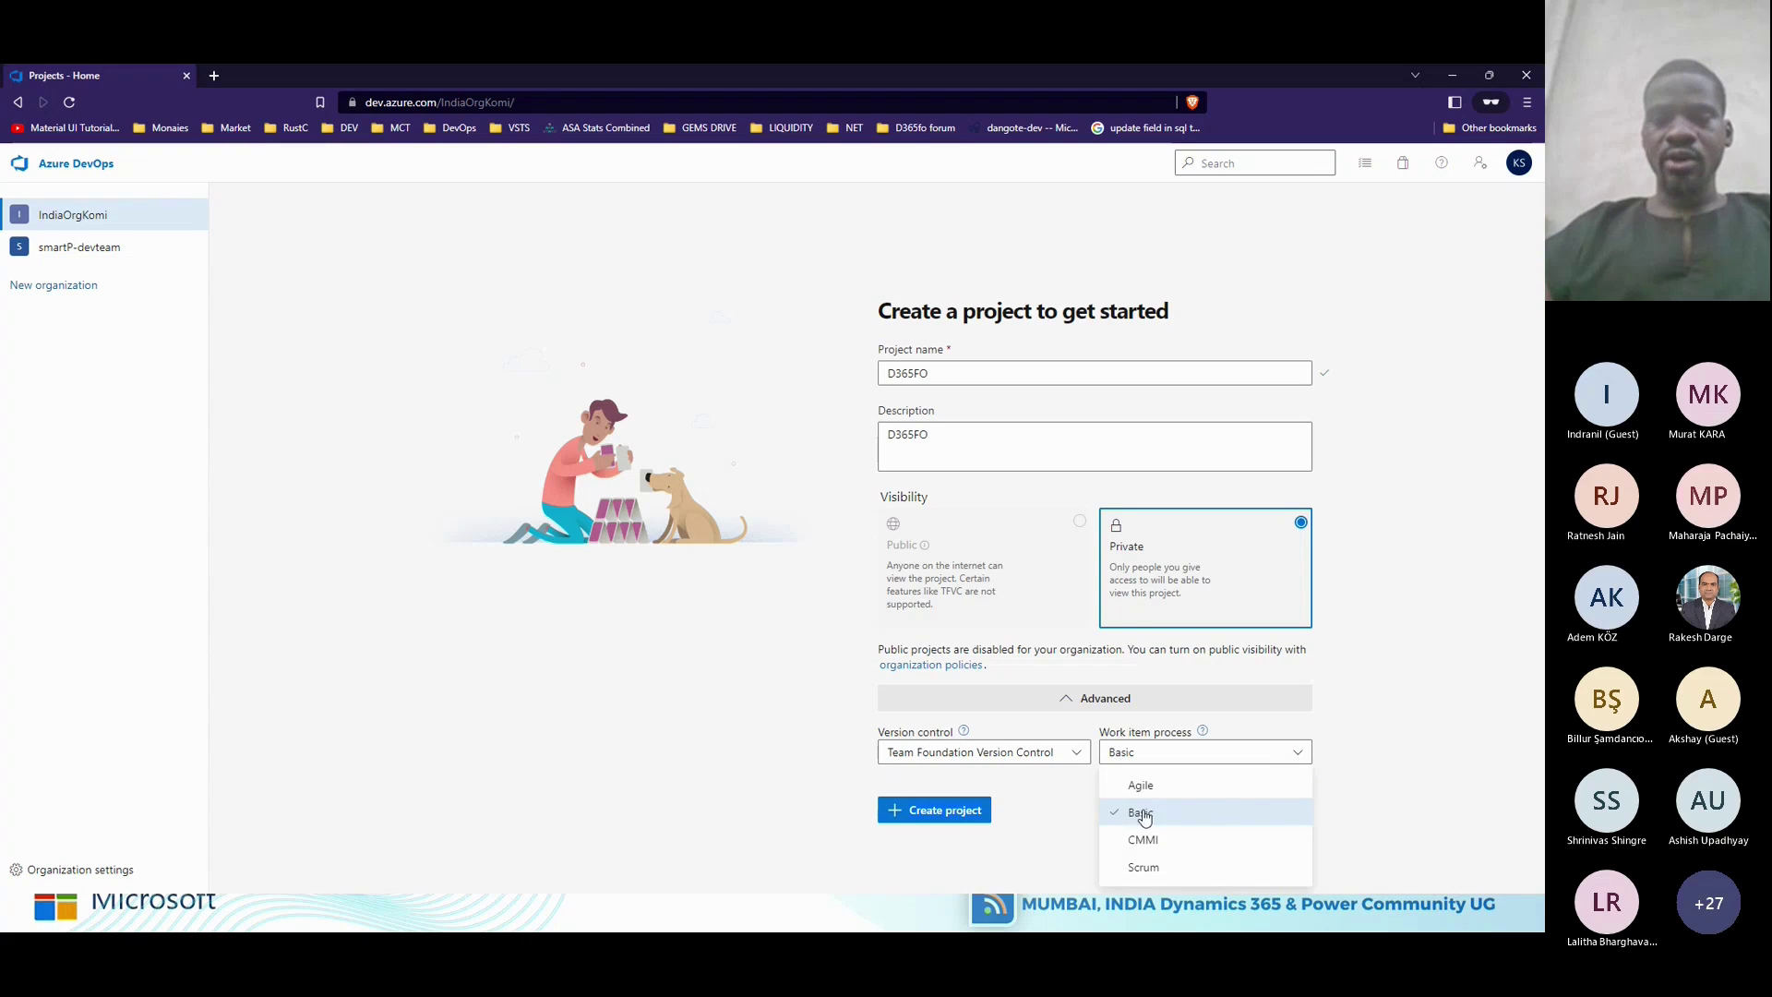
pyautogui.click(952, 812)
pyautogui.click(953, 813)
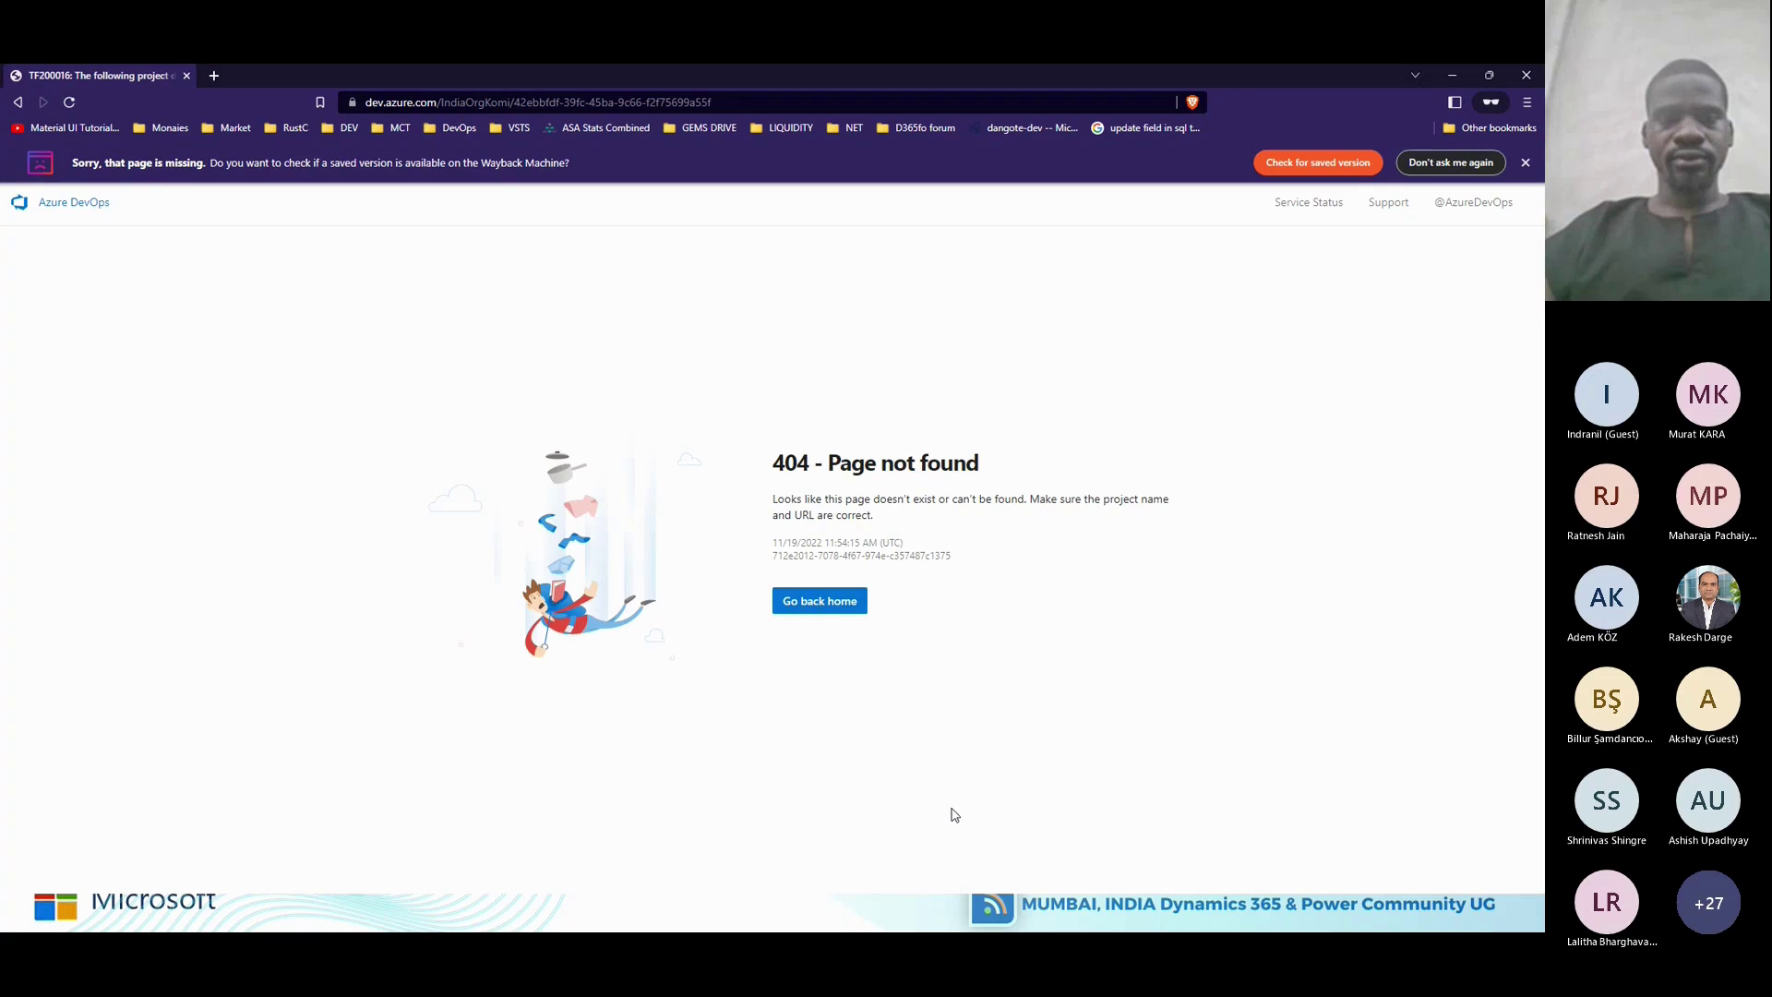
# Return from the 404 page to IndiaOrgKomi and open the D365FO project card.
pyautogui.click(826, 613)
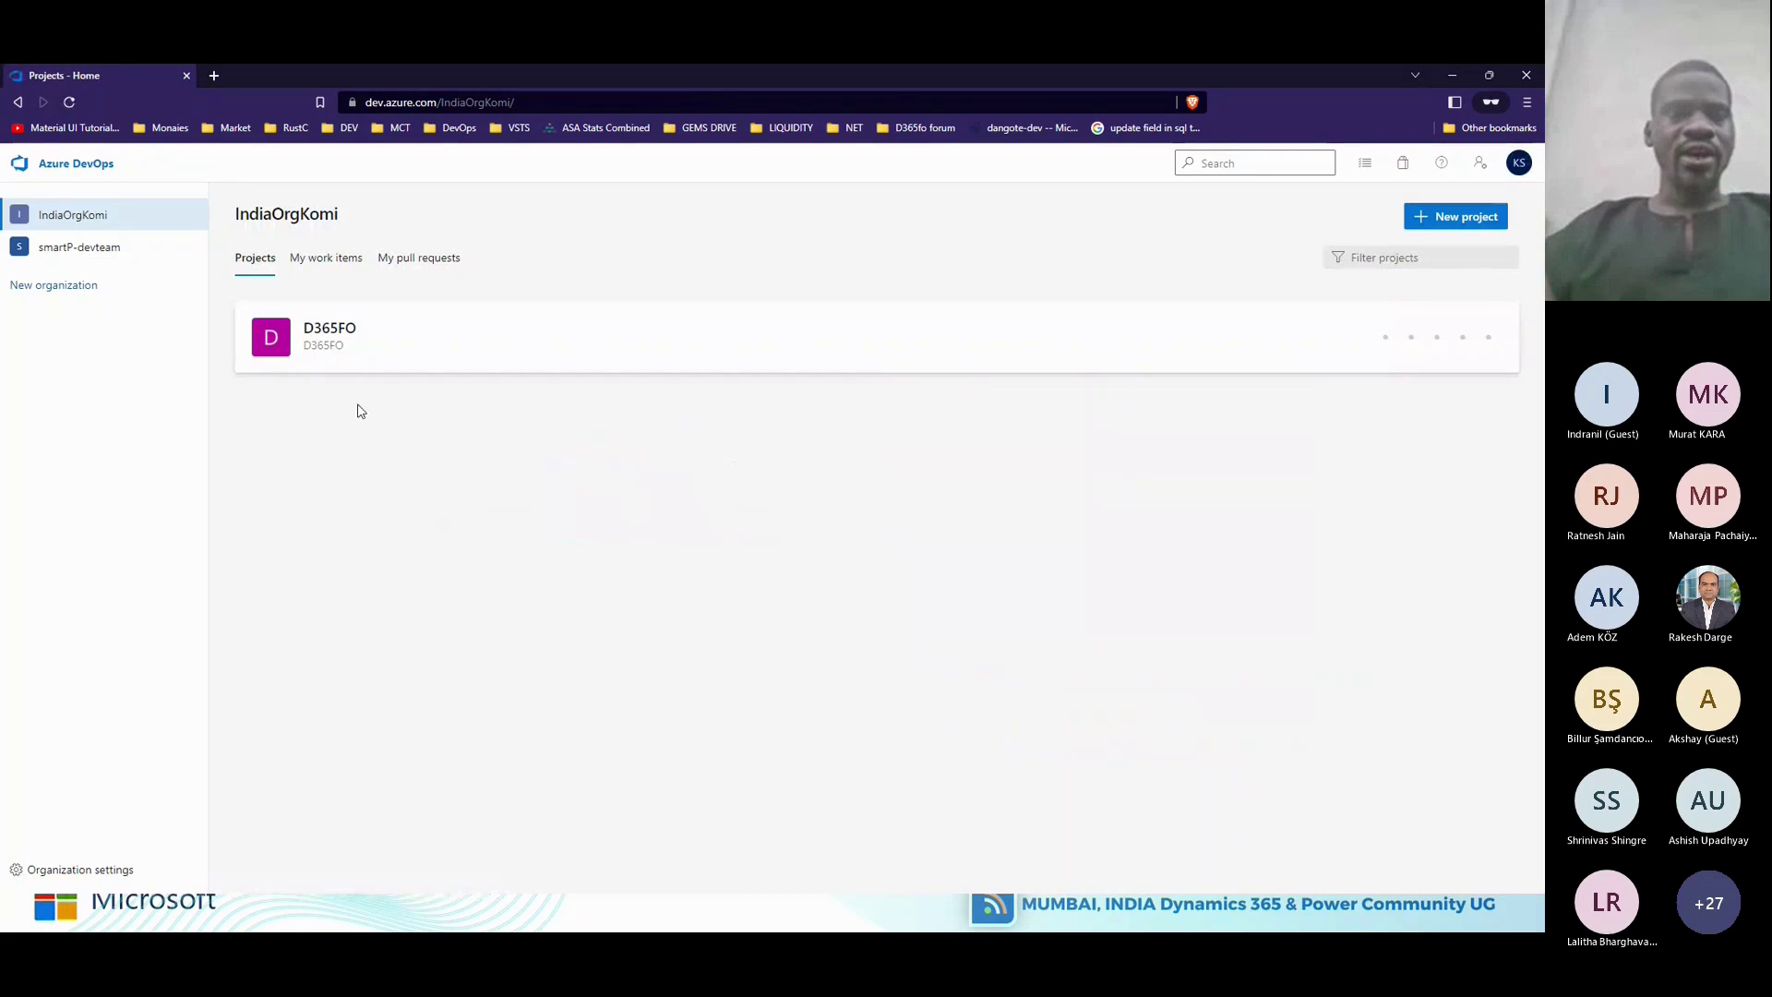
pyautogui.click(74, 218)
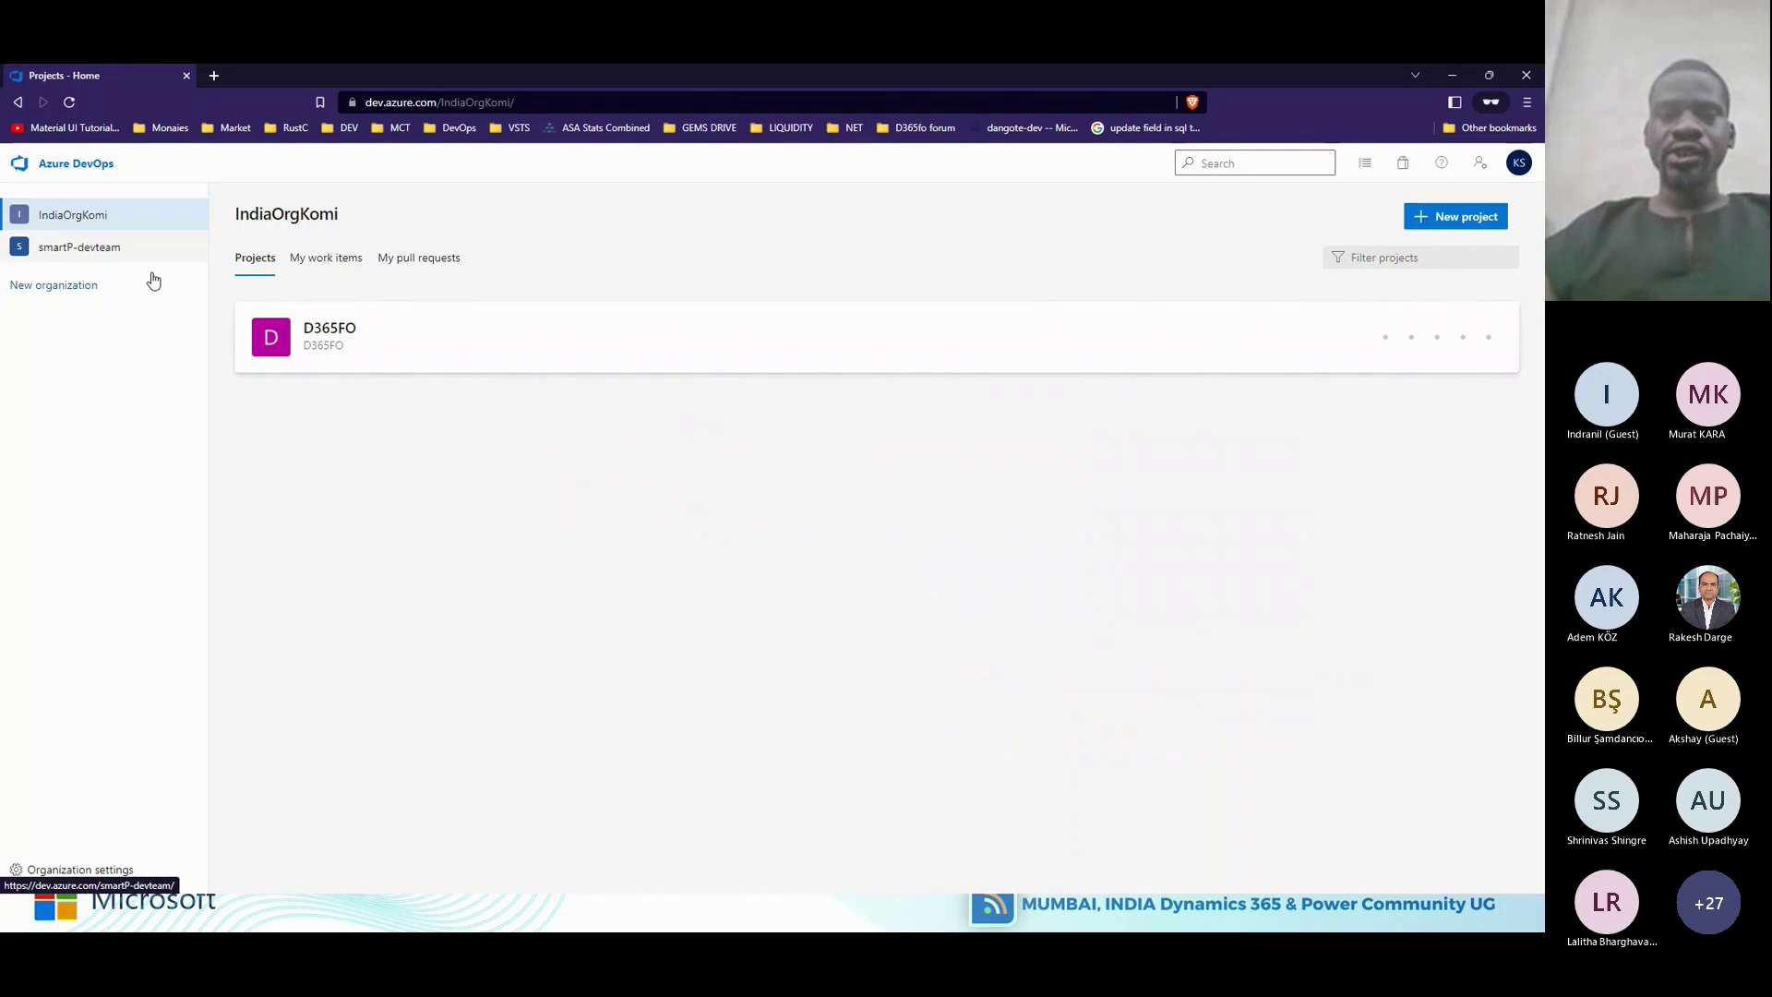
pyautogui.click(404, 338)
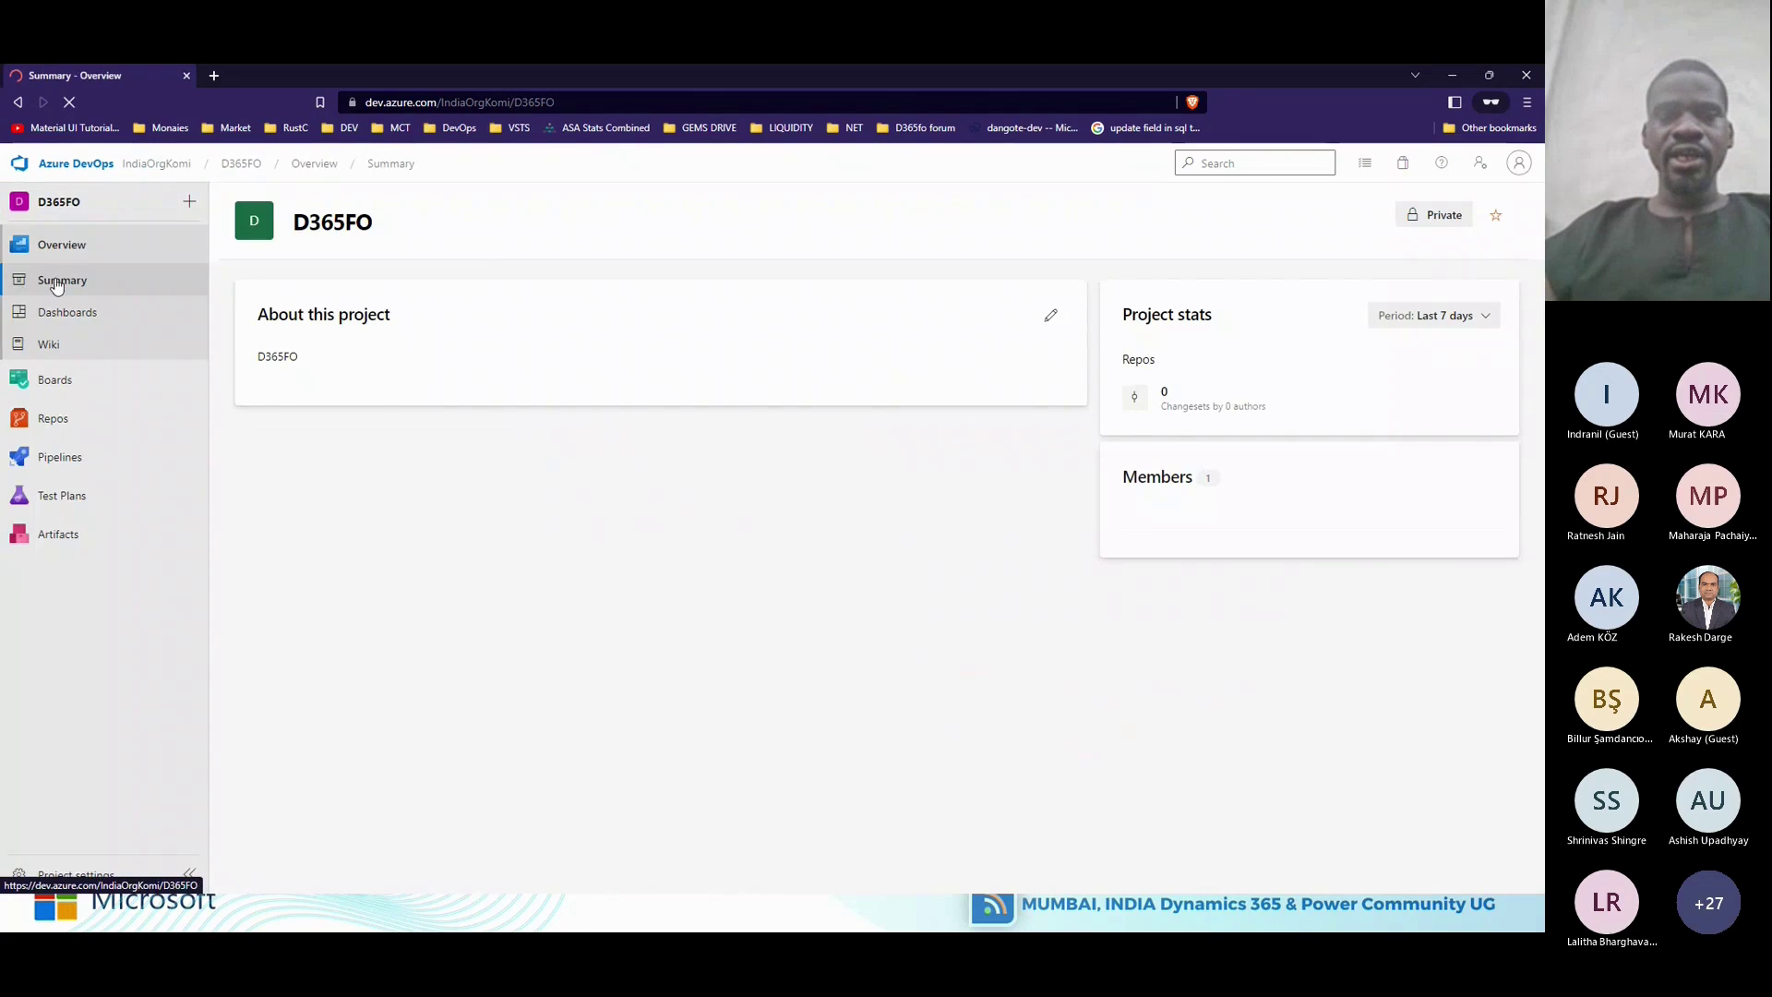
# Open Work items from the Boards flyout of the D365FO project.
pyautogui.moveTo(76, 388)
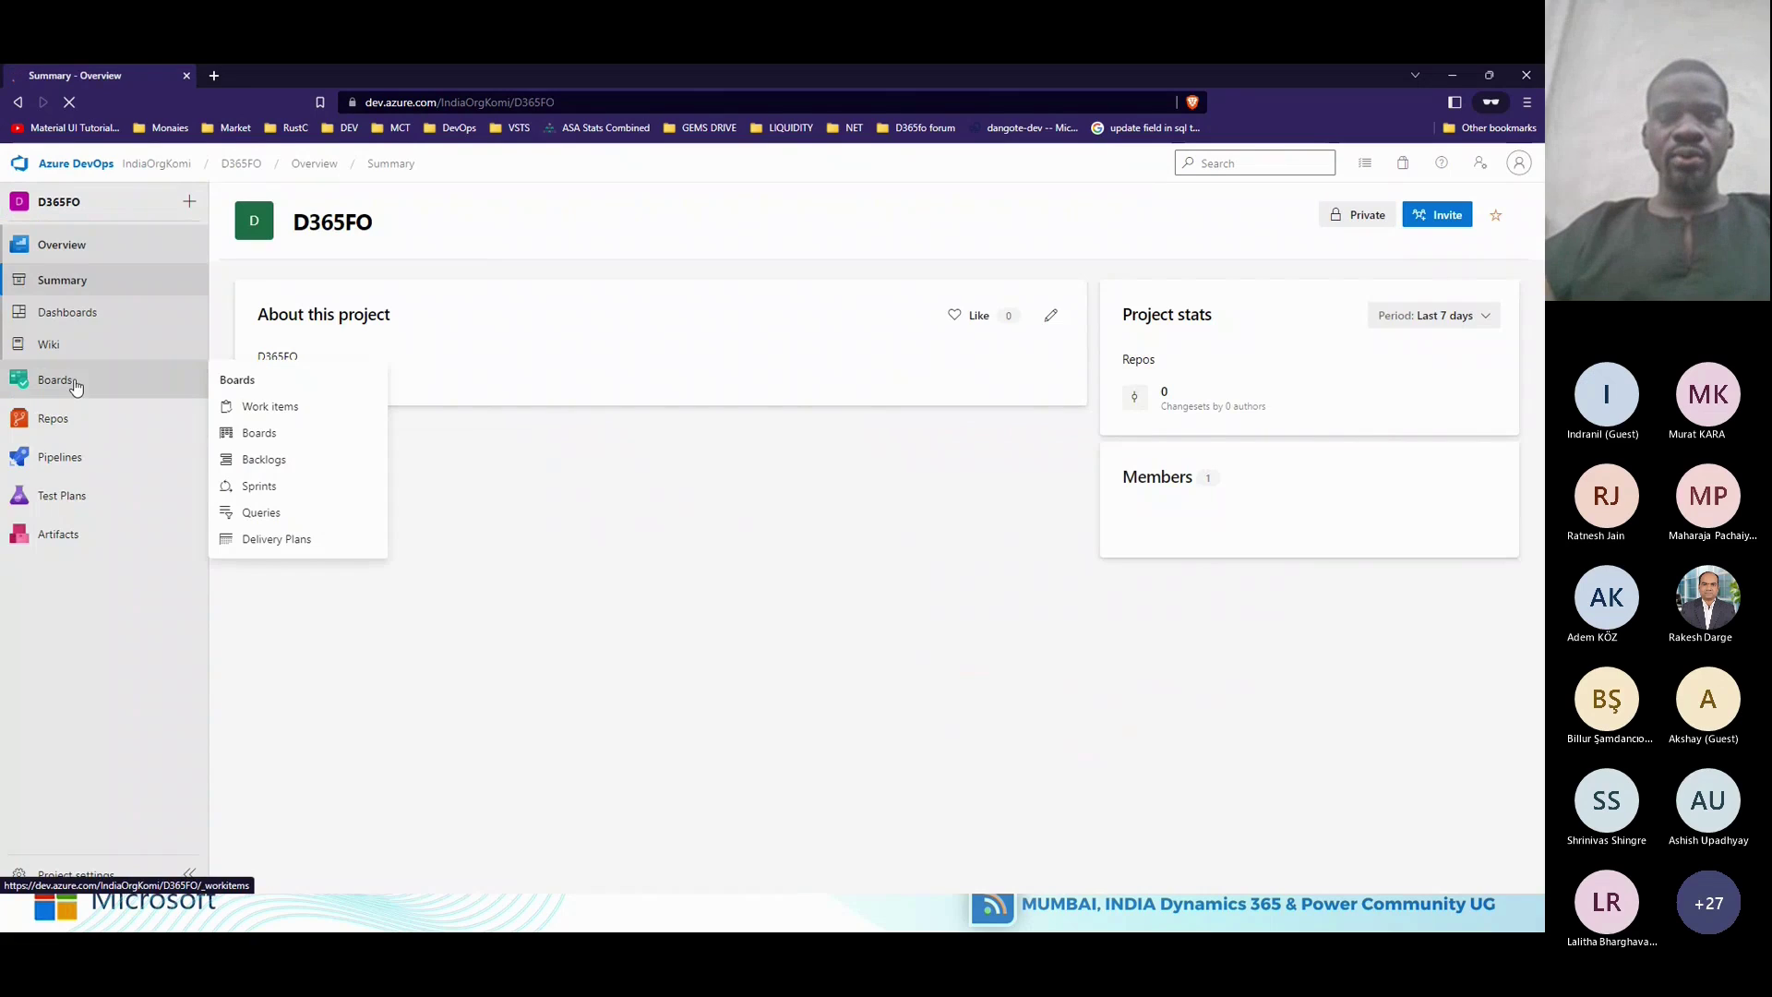
pyautogui.moveTo(87, 424)
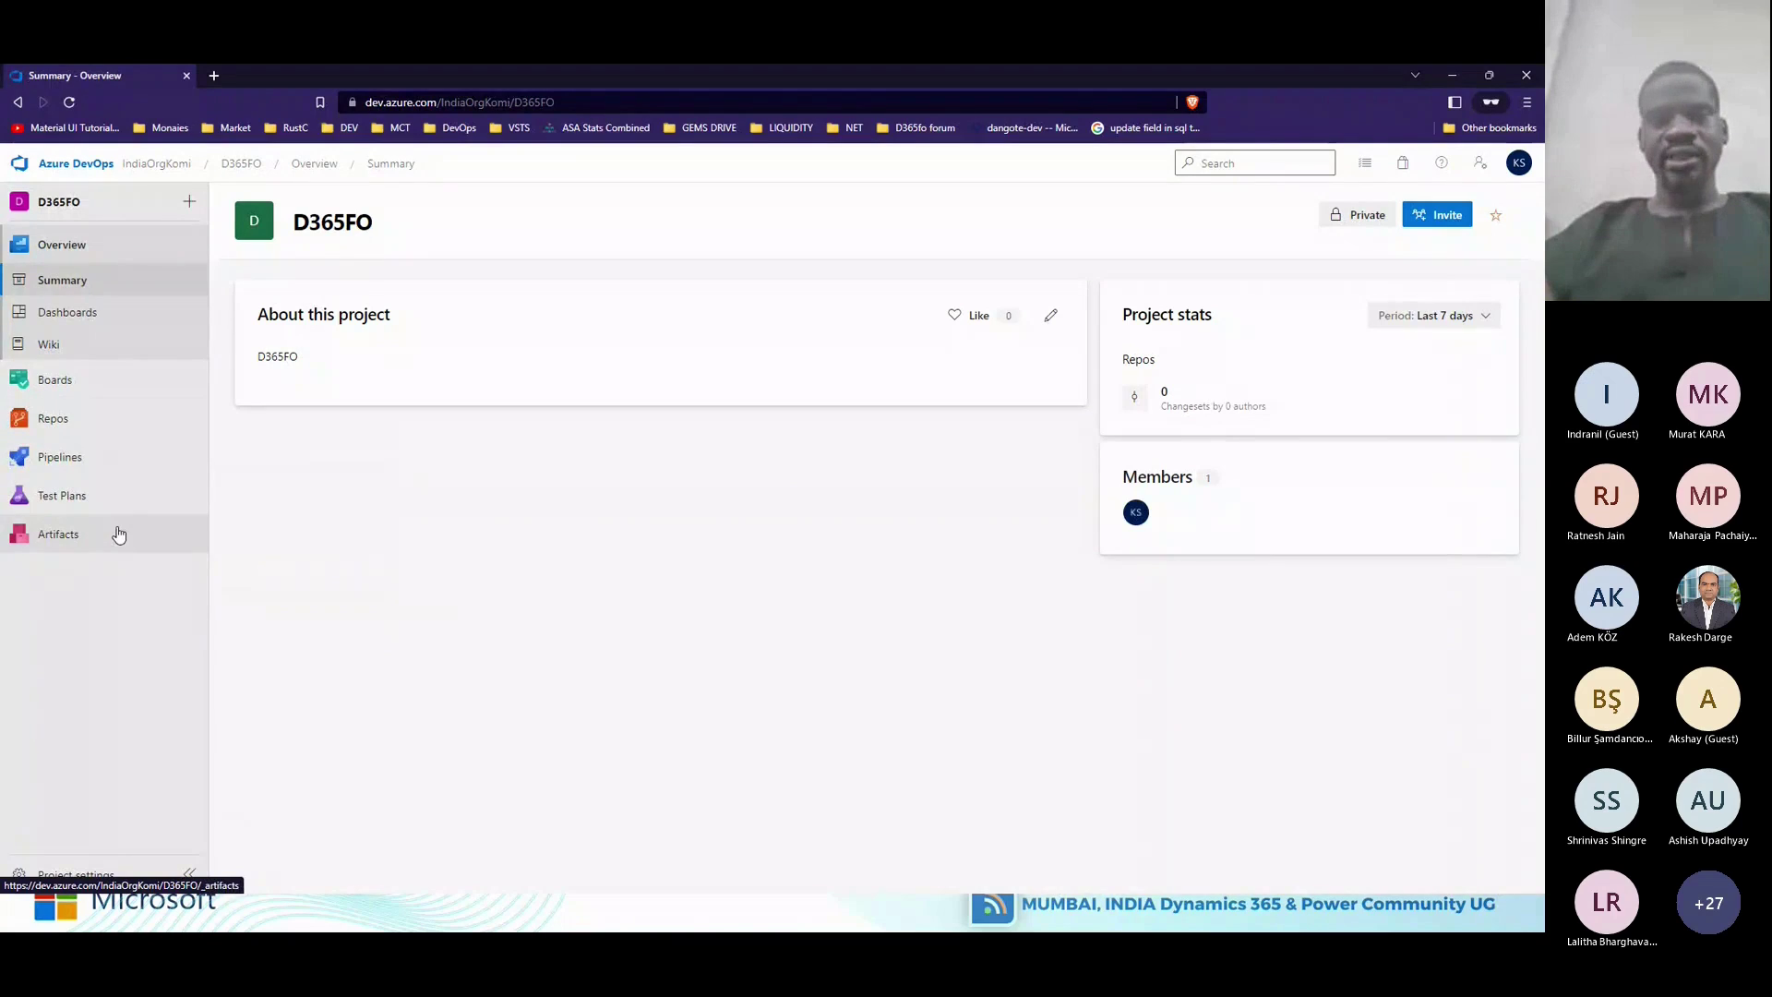
pyautogui.moveTo(136, 397)
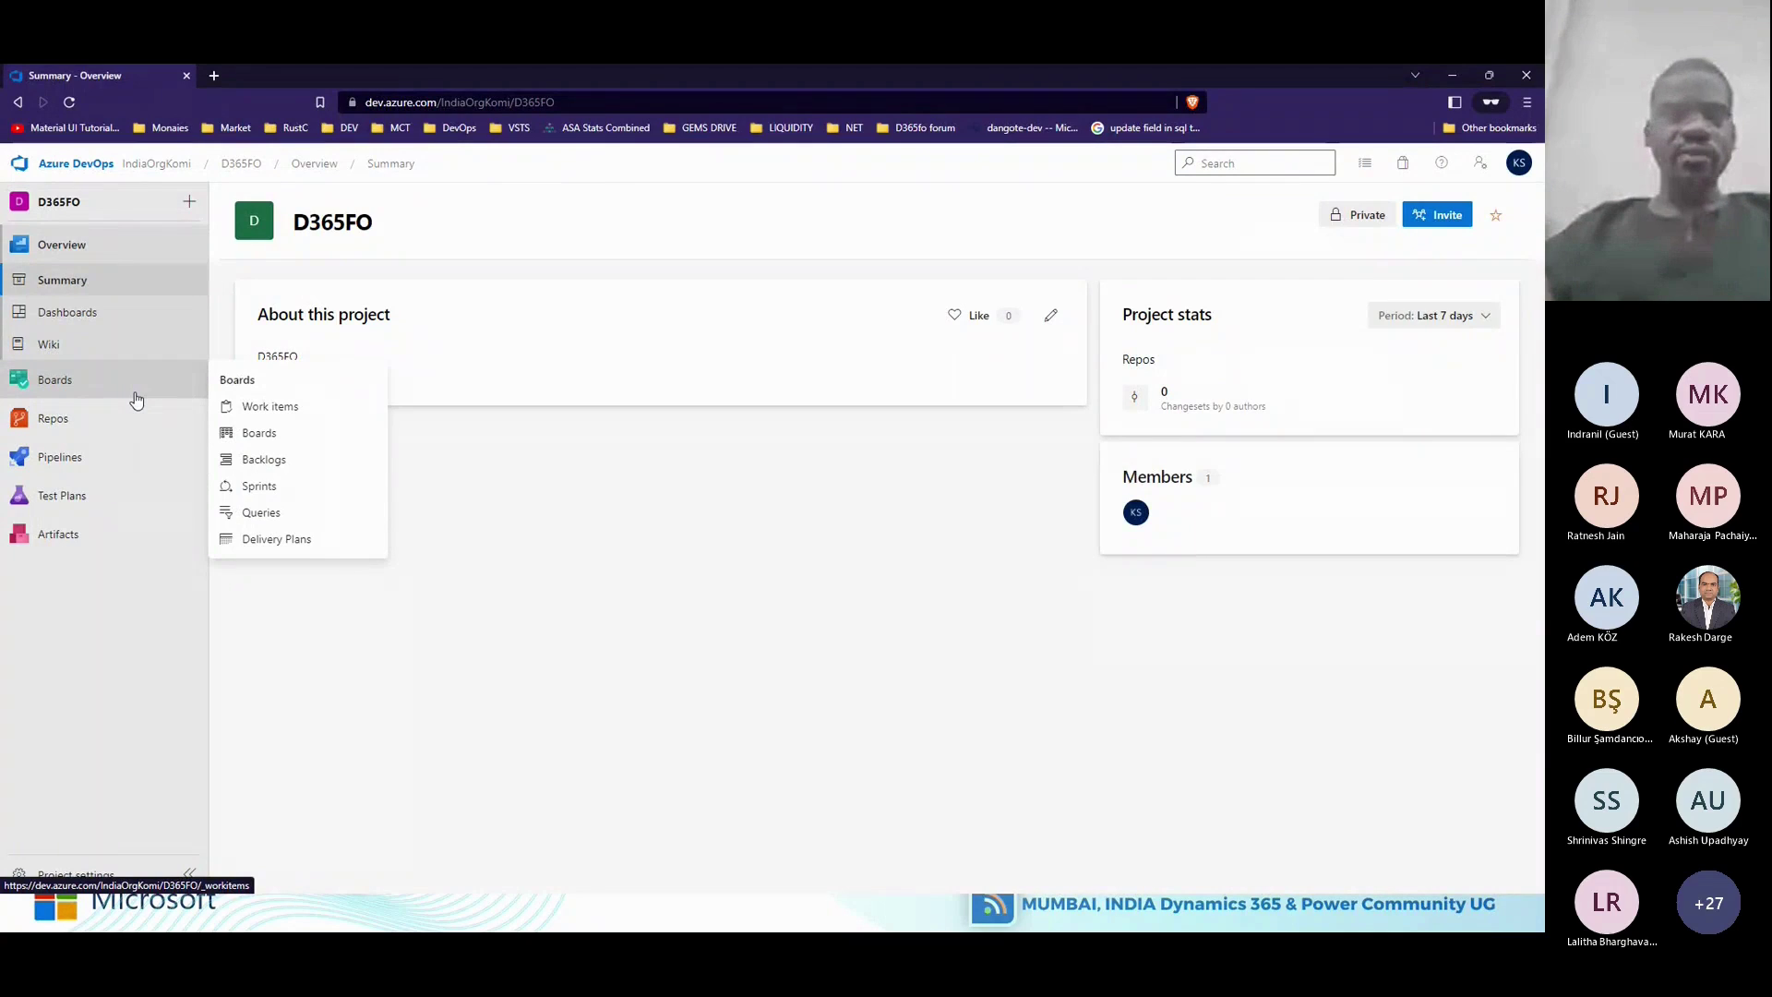
pyautogui.click(280, 418)
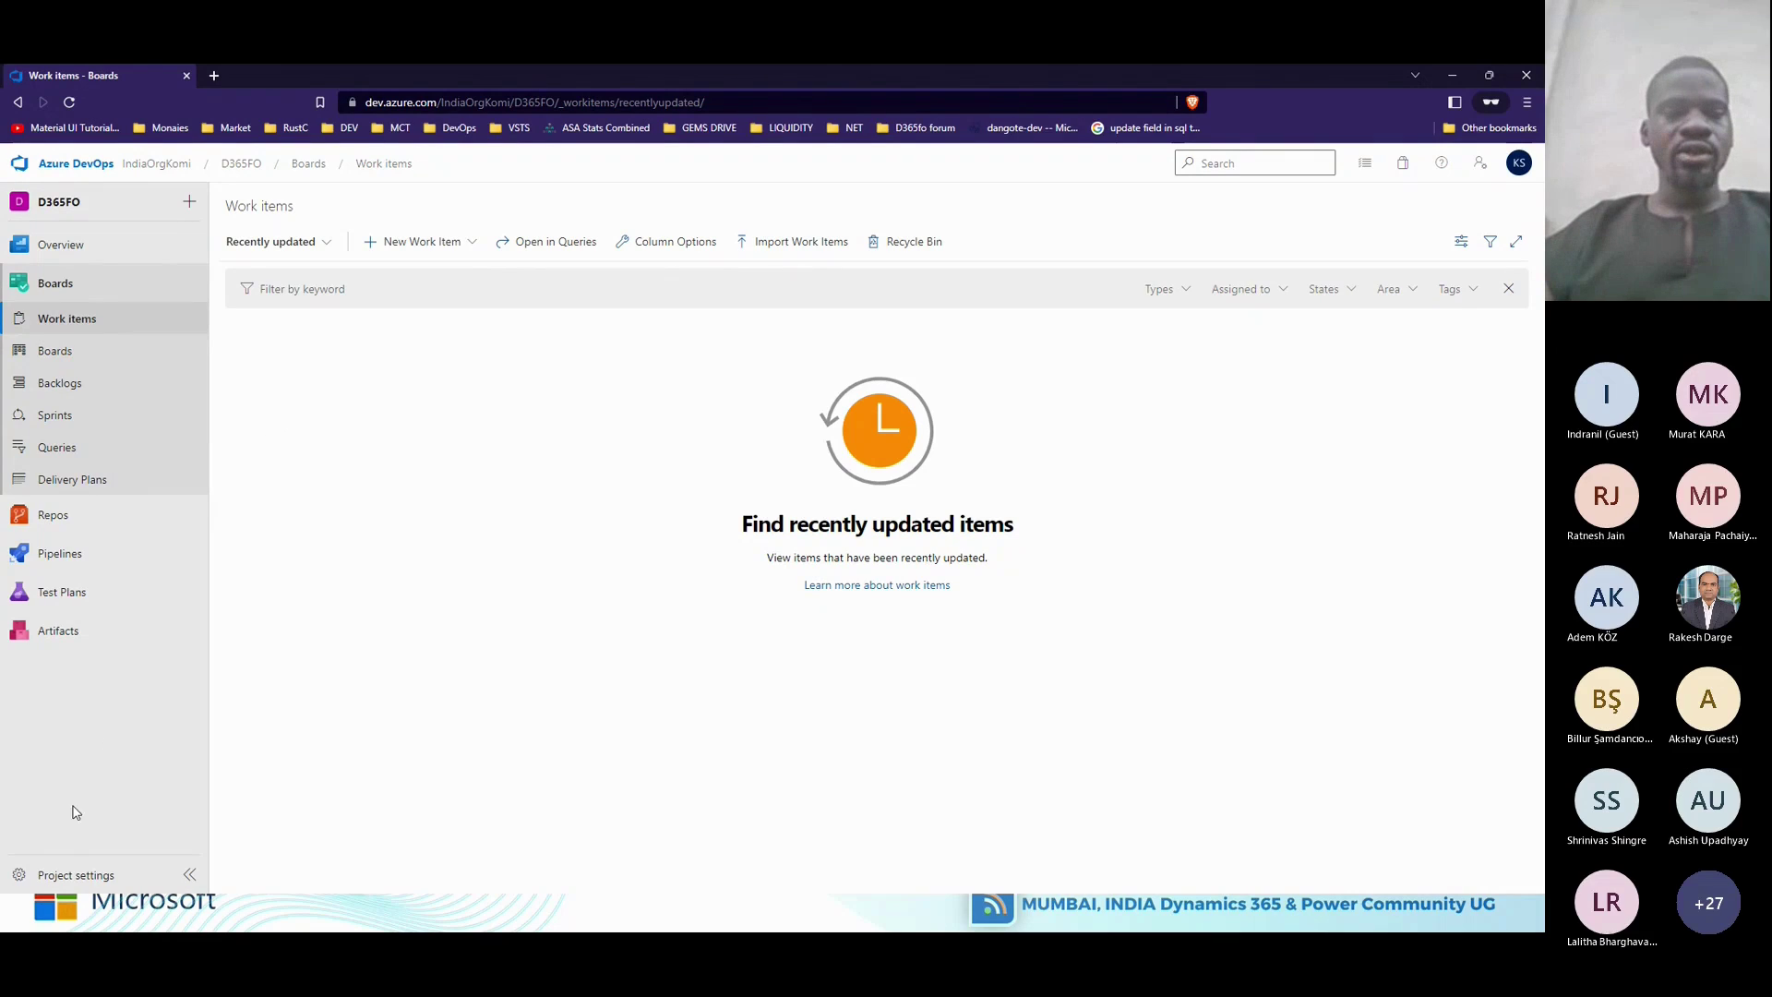
# Open Project settings and show the Teams page with the default D365FO Team.
pyautogui.click(55, 881)
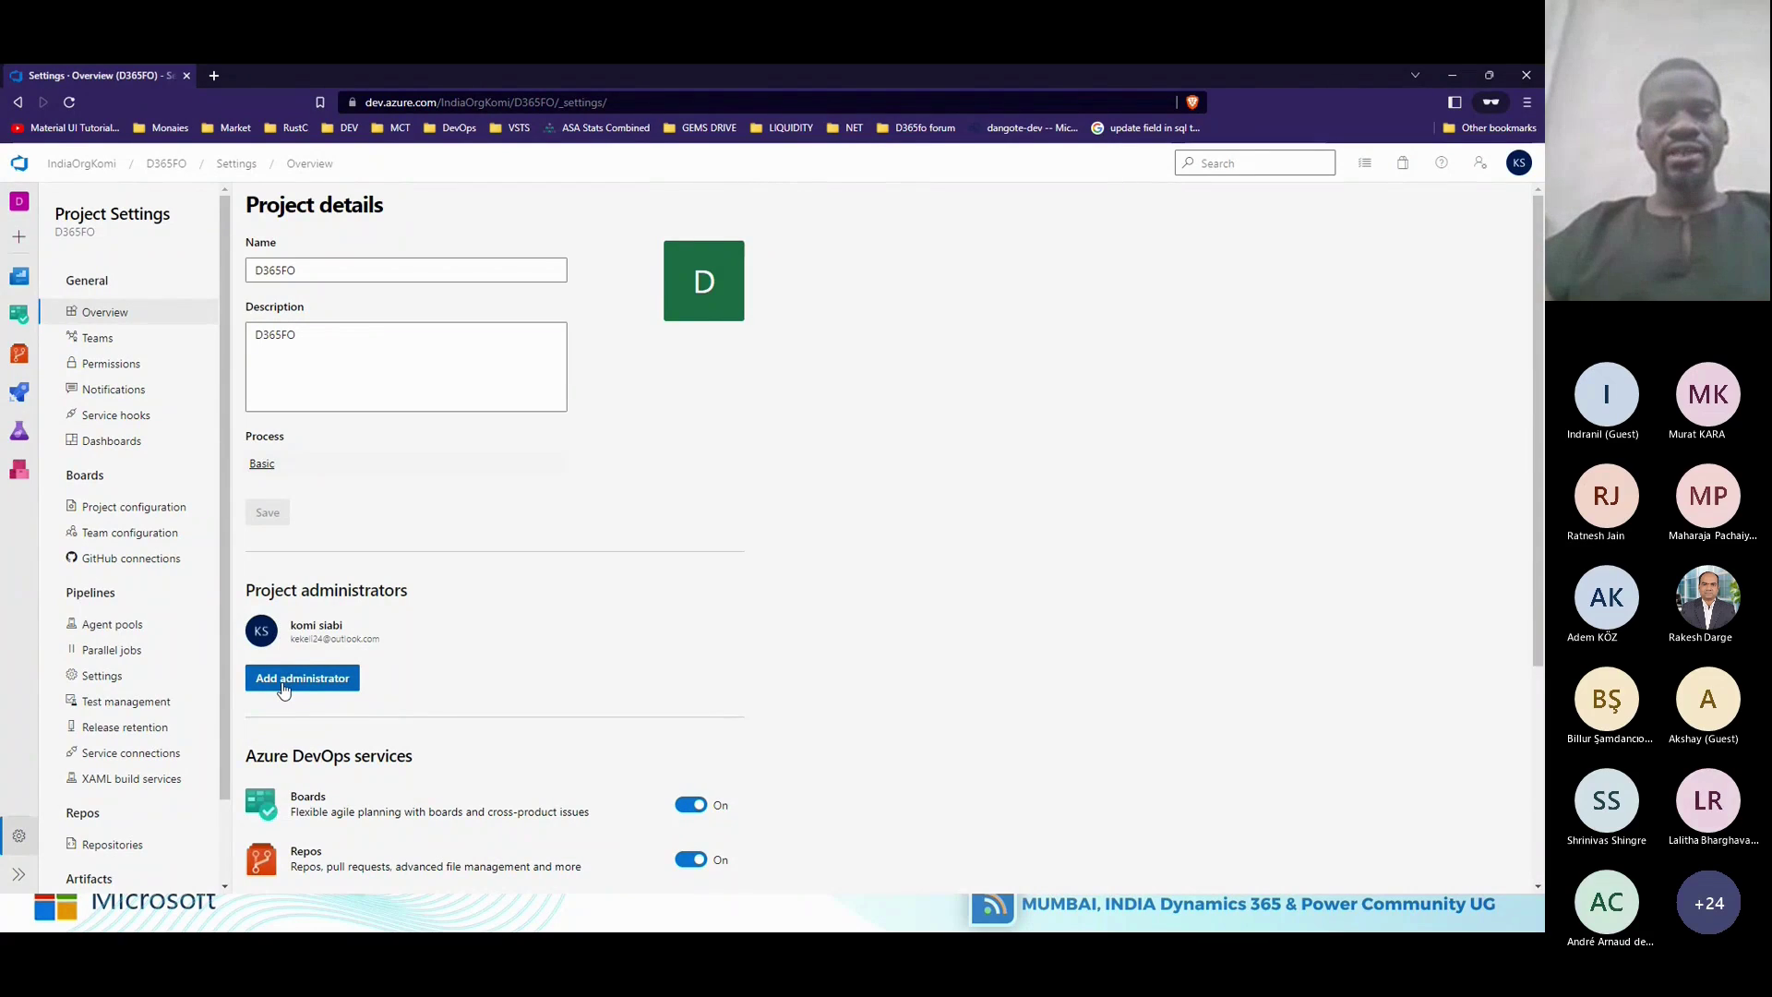
pyautogui.click(112, 341)
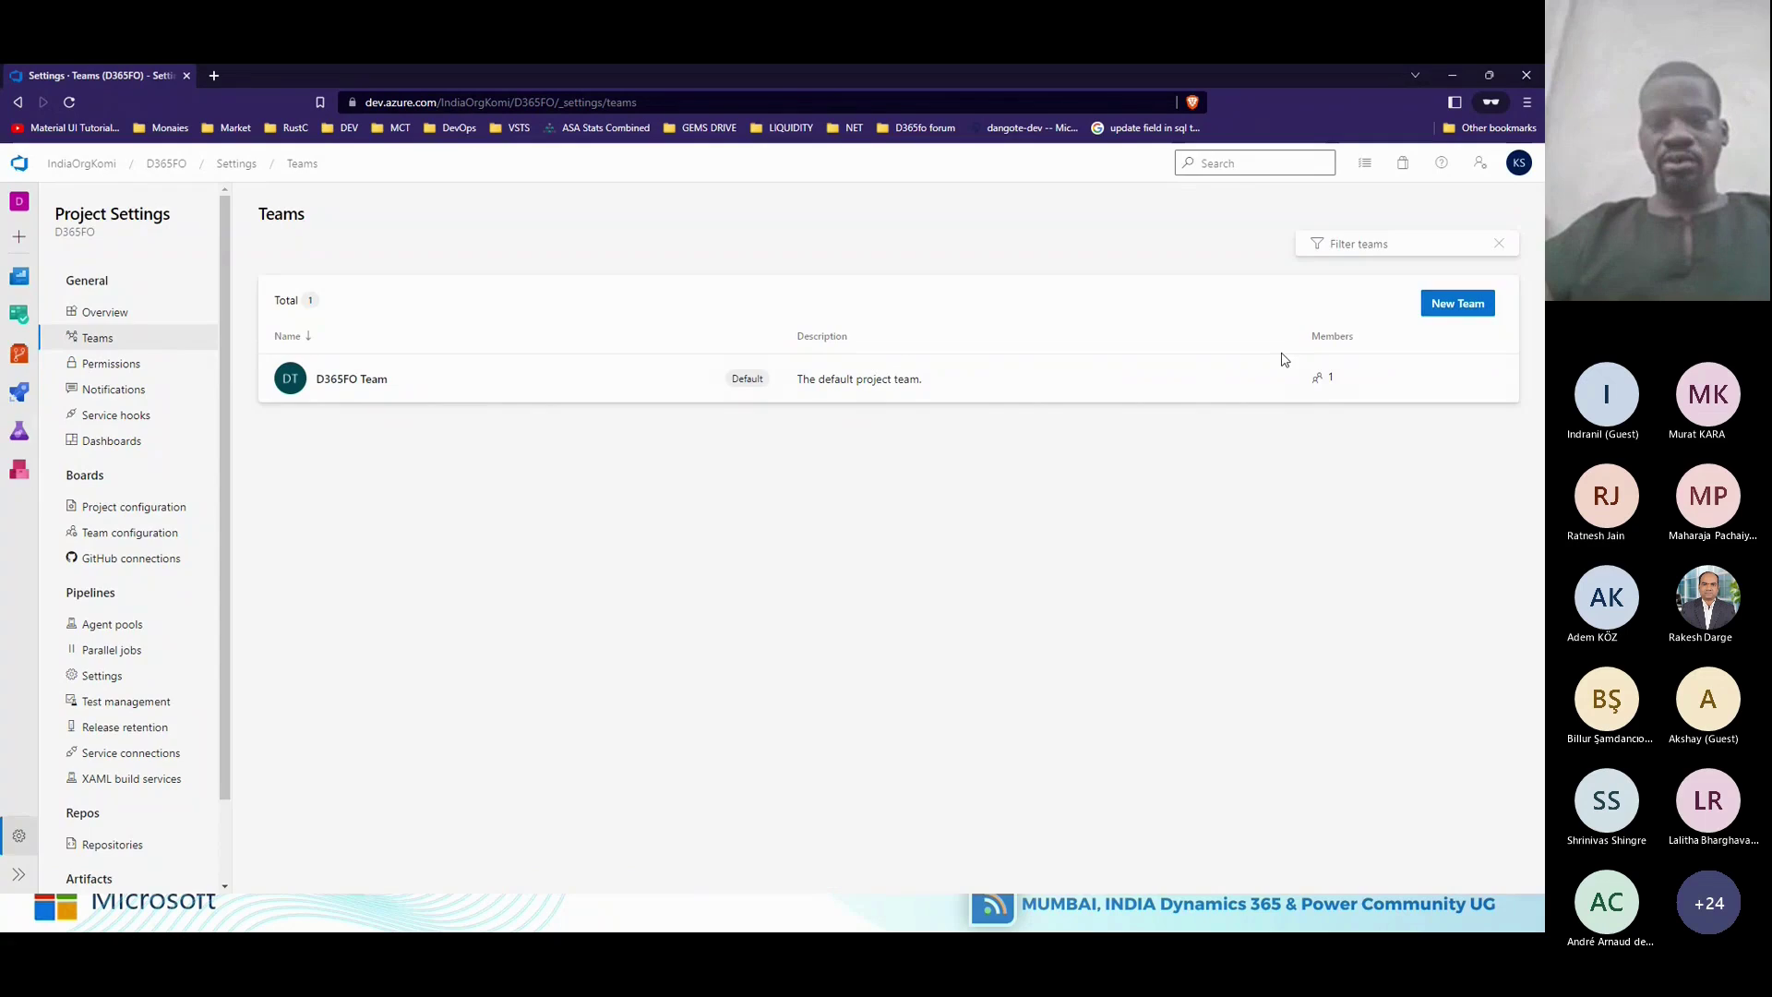
# Name a new team Functional, try searching for members, then cancel without creating it.
pyautogui.write('fUNCTI')
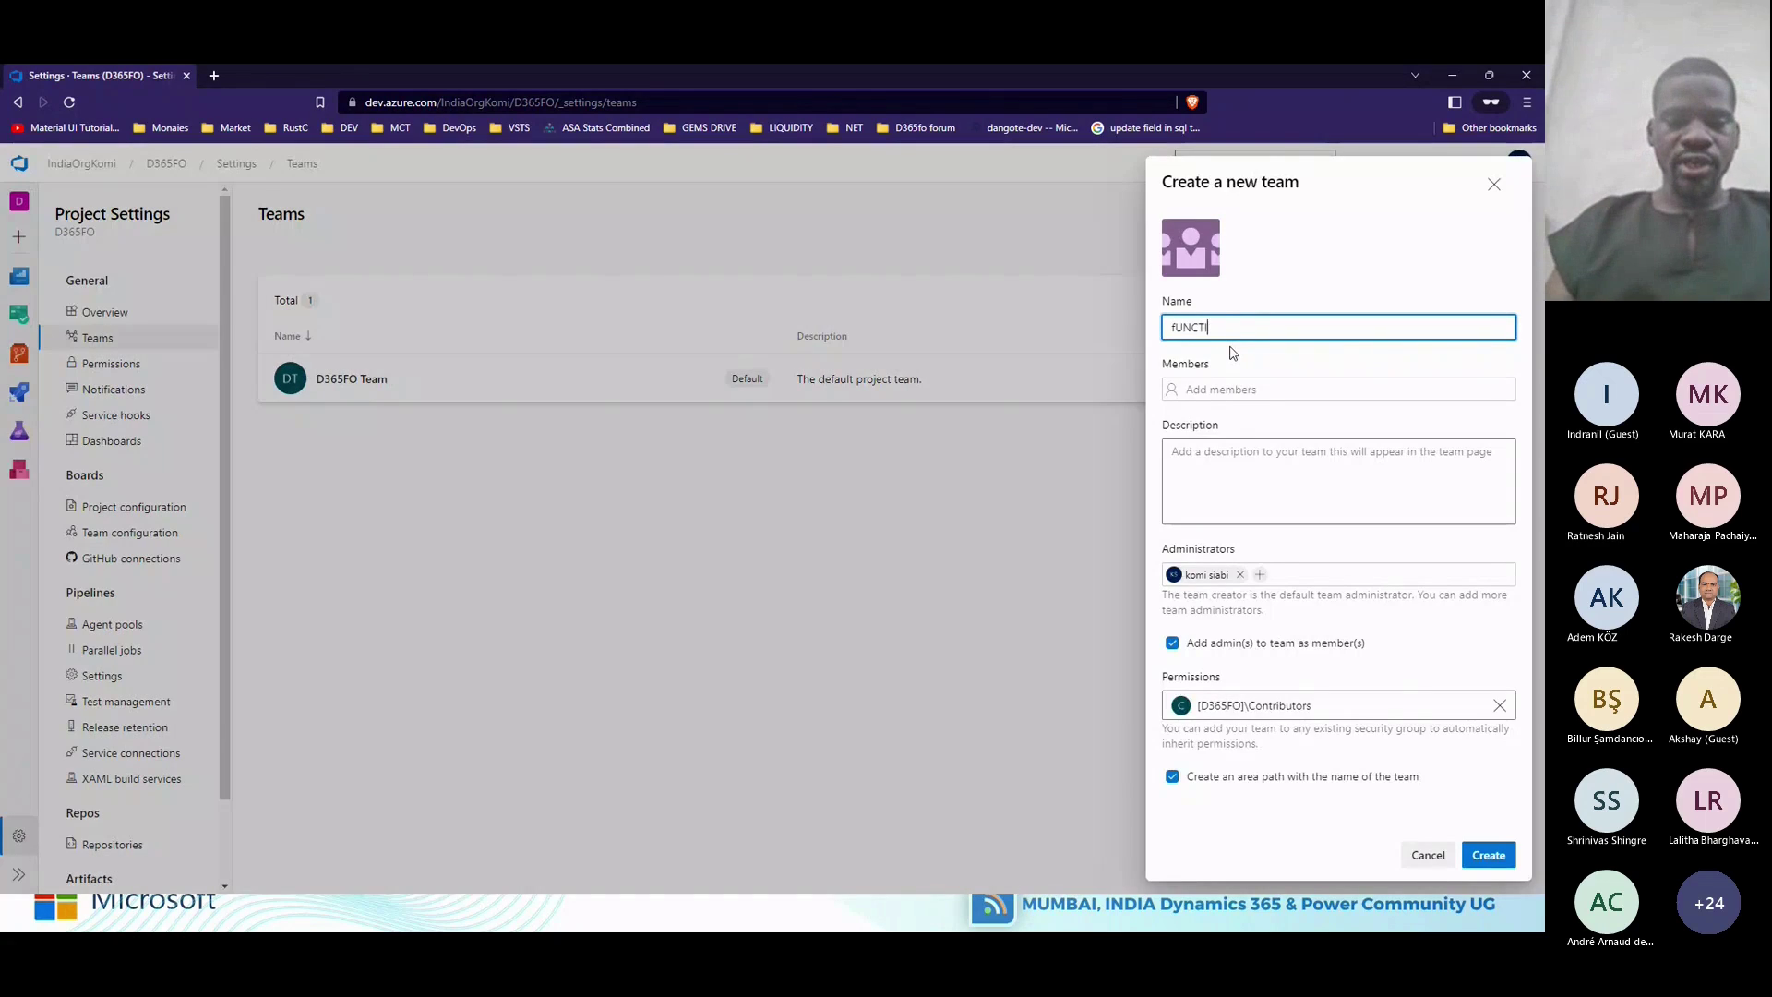
pyautogui.write('ONAL')
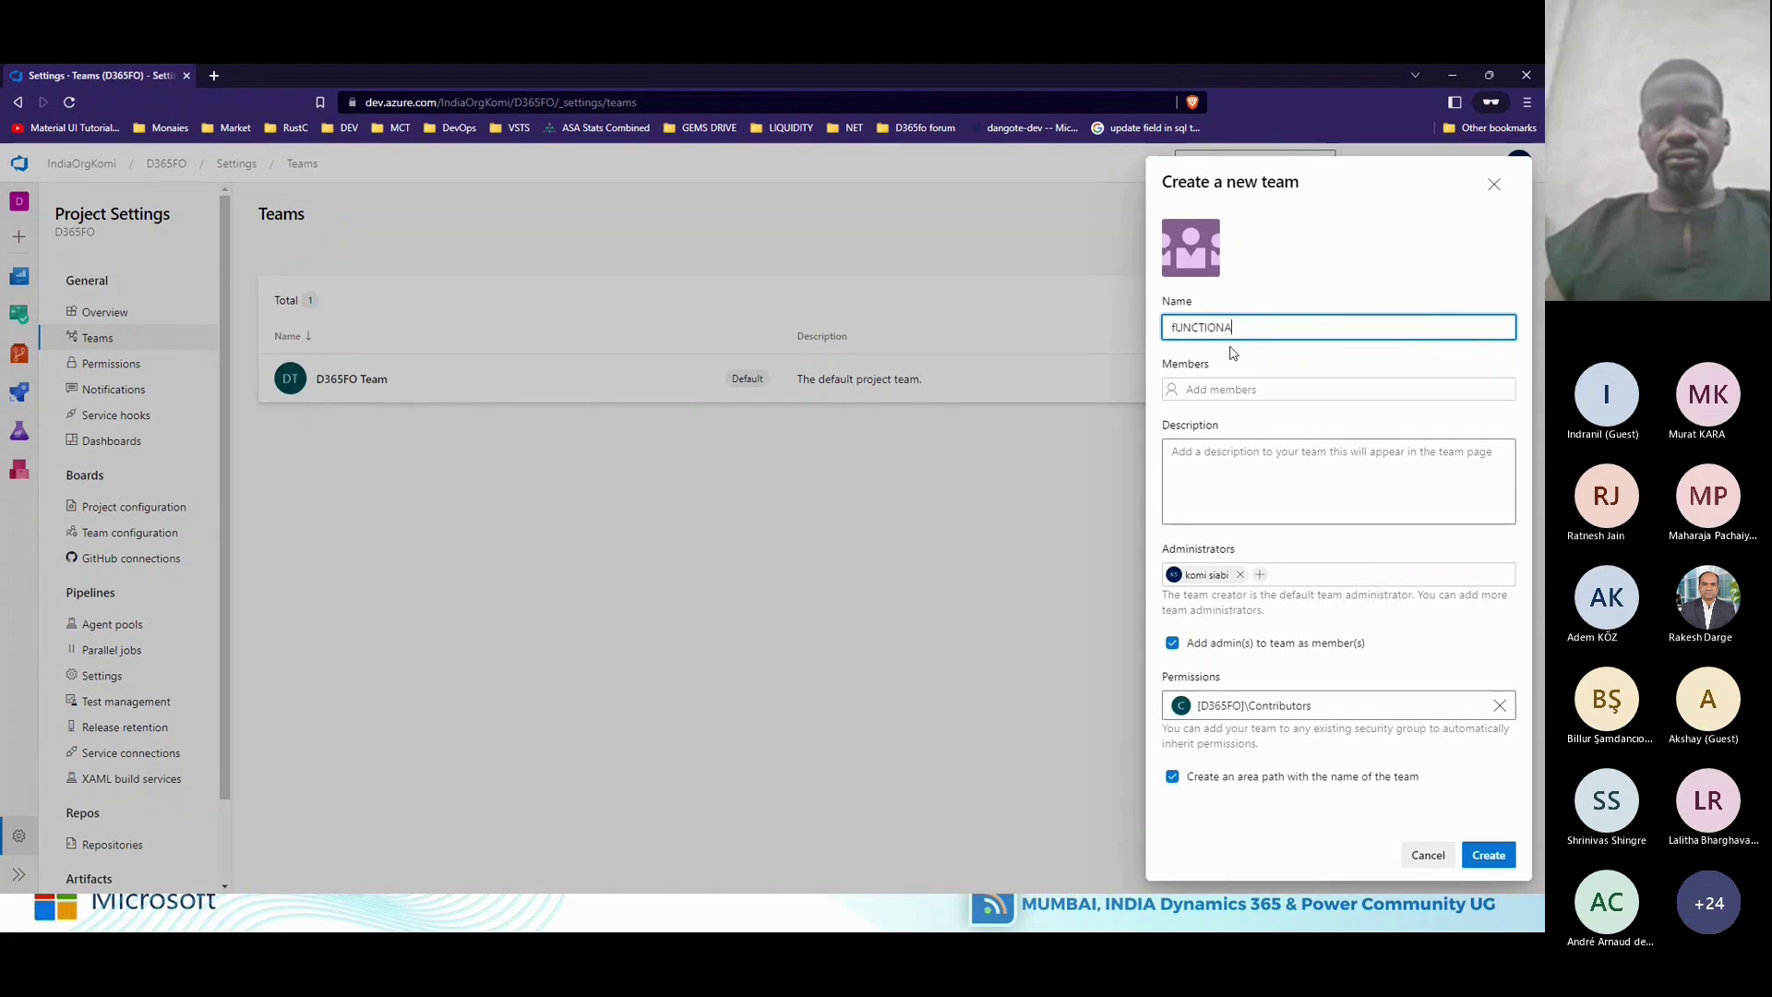
pyautogui.press('BackSpace')
pyautogui.press('BackSpace')
pyautogui.press('BackSpace')
pyautogui.press('BackSpace')
pyautogui.press('BackSpace')
pyautogui.press('BackSpace')
pyautogui.press('BackSpace')
pyautogui.press('BackSpace')
pyautogui.press('BackSpace')
pyautogui.write('Fun')
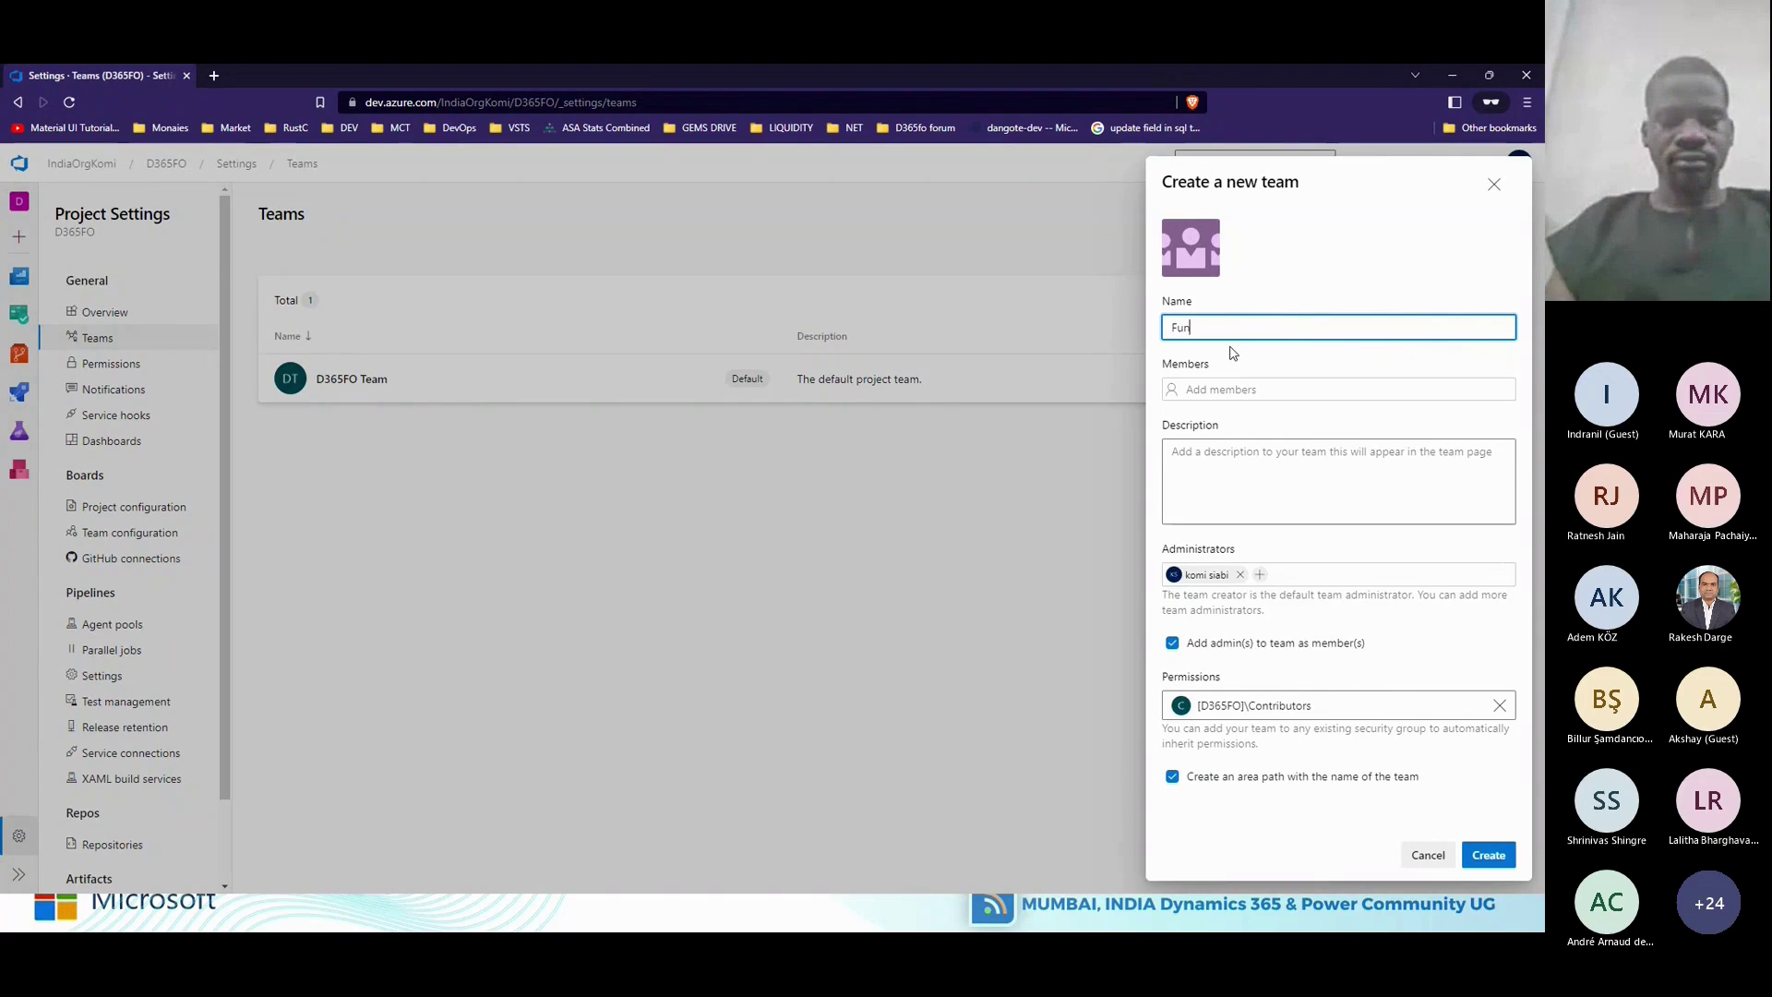
pyautogui.write('ctional')
pyautogui.press('Tab')
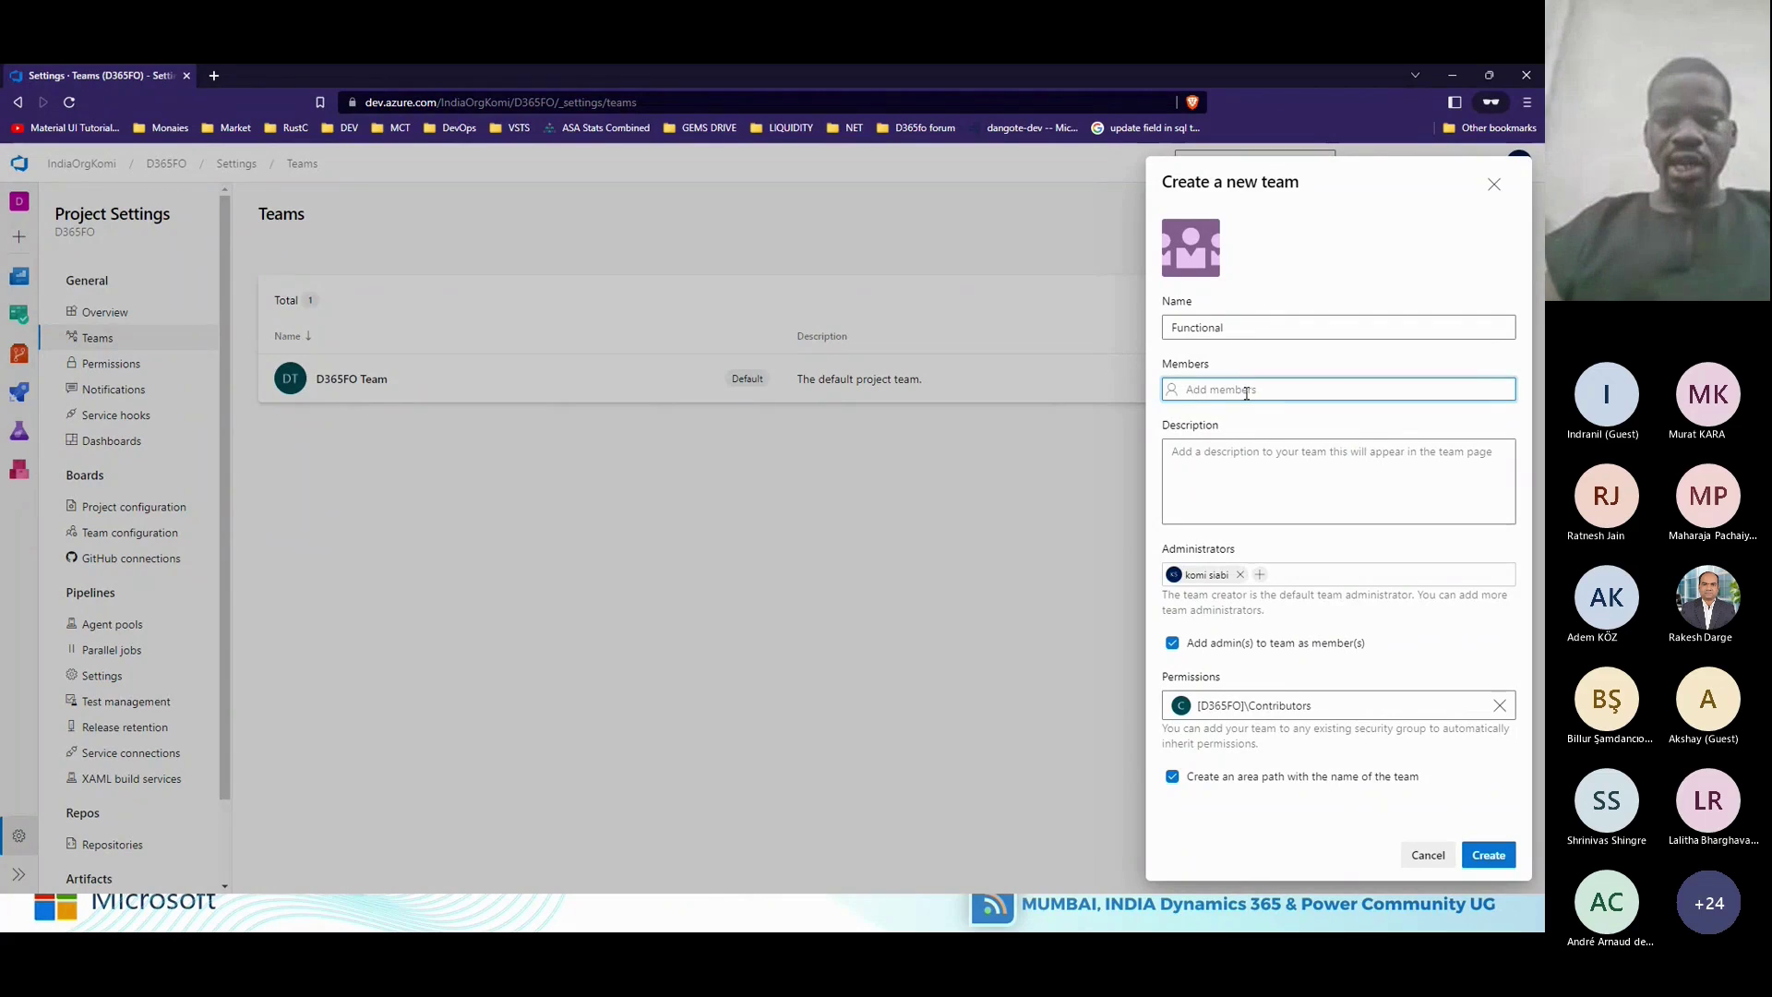
pyautogui.write('w')
pyautogui.press('BackSpace')
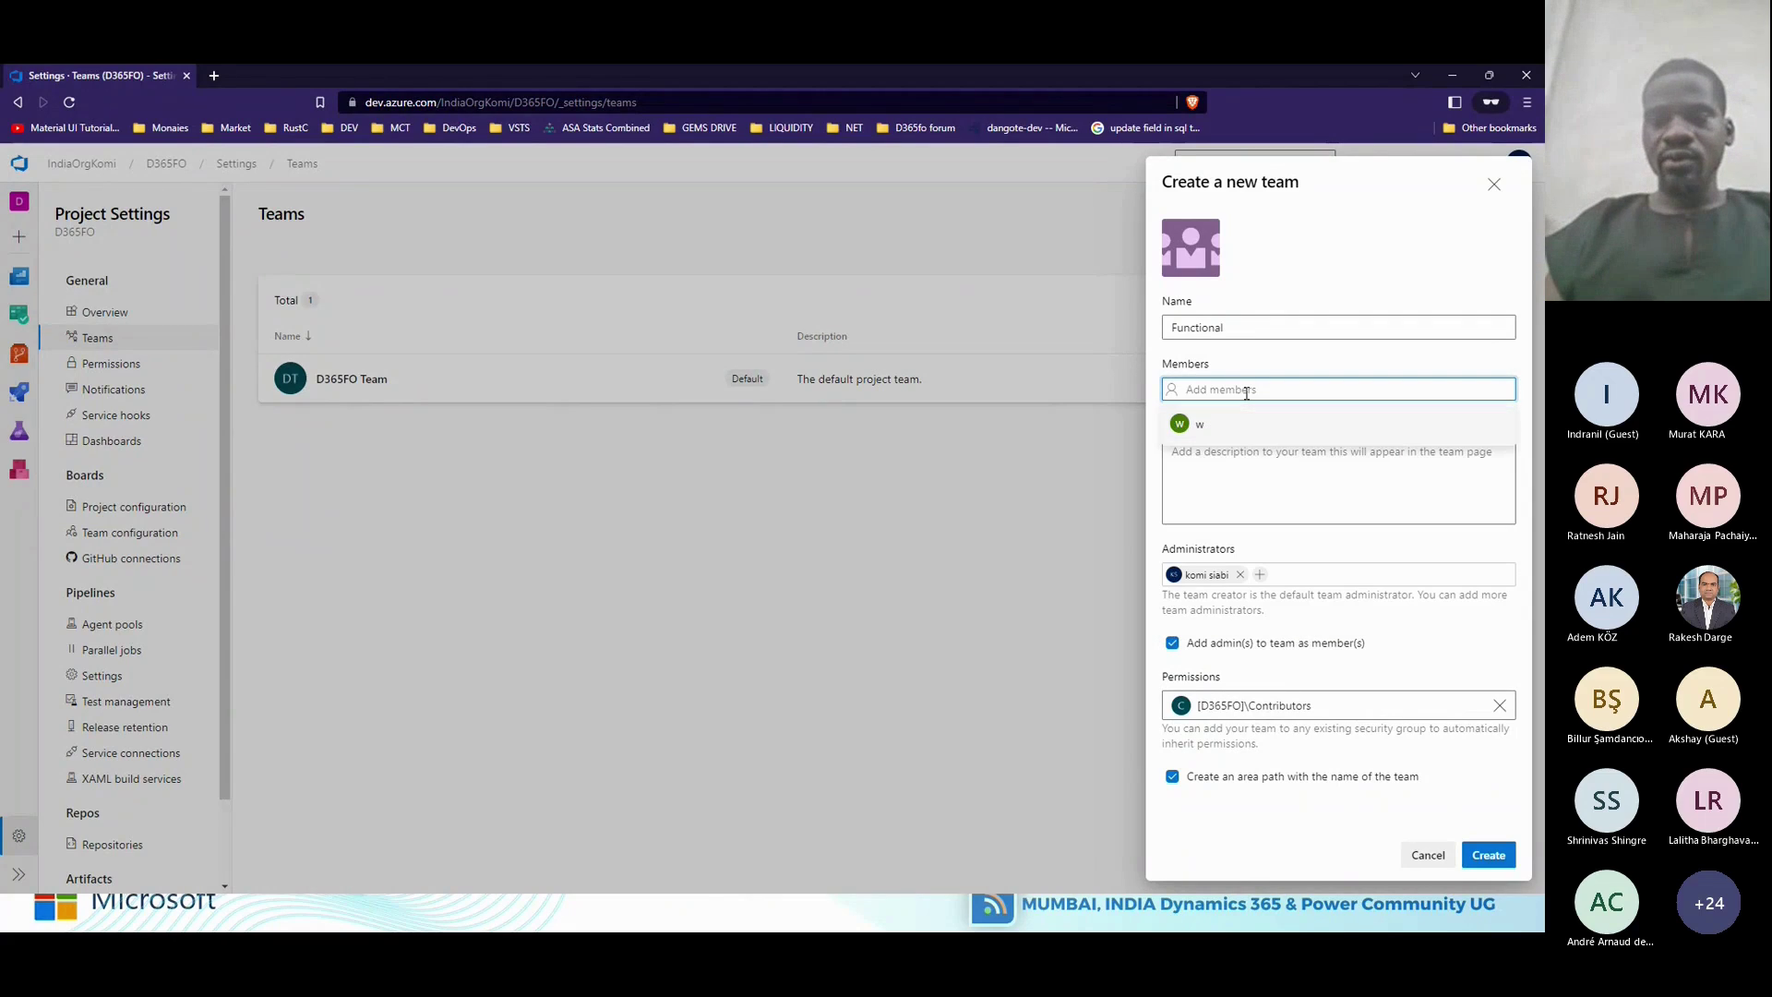
pyautogui.write('a')
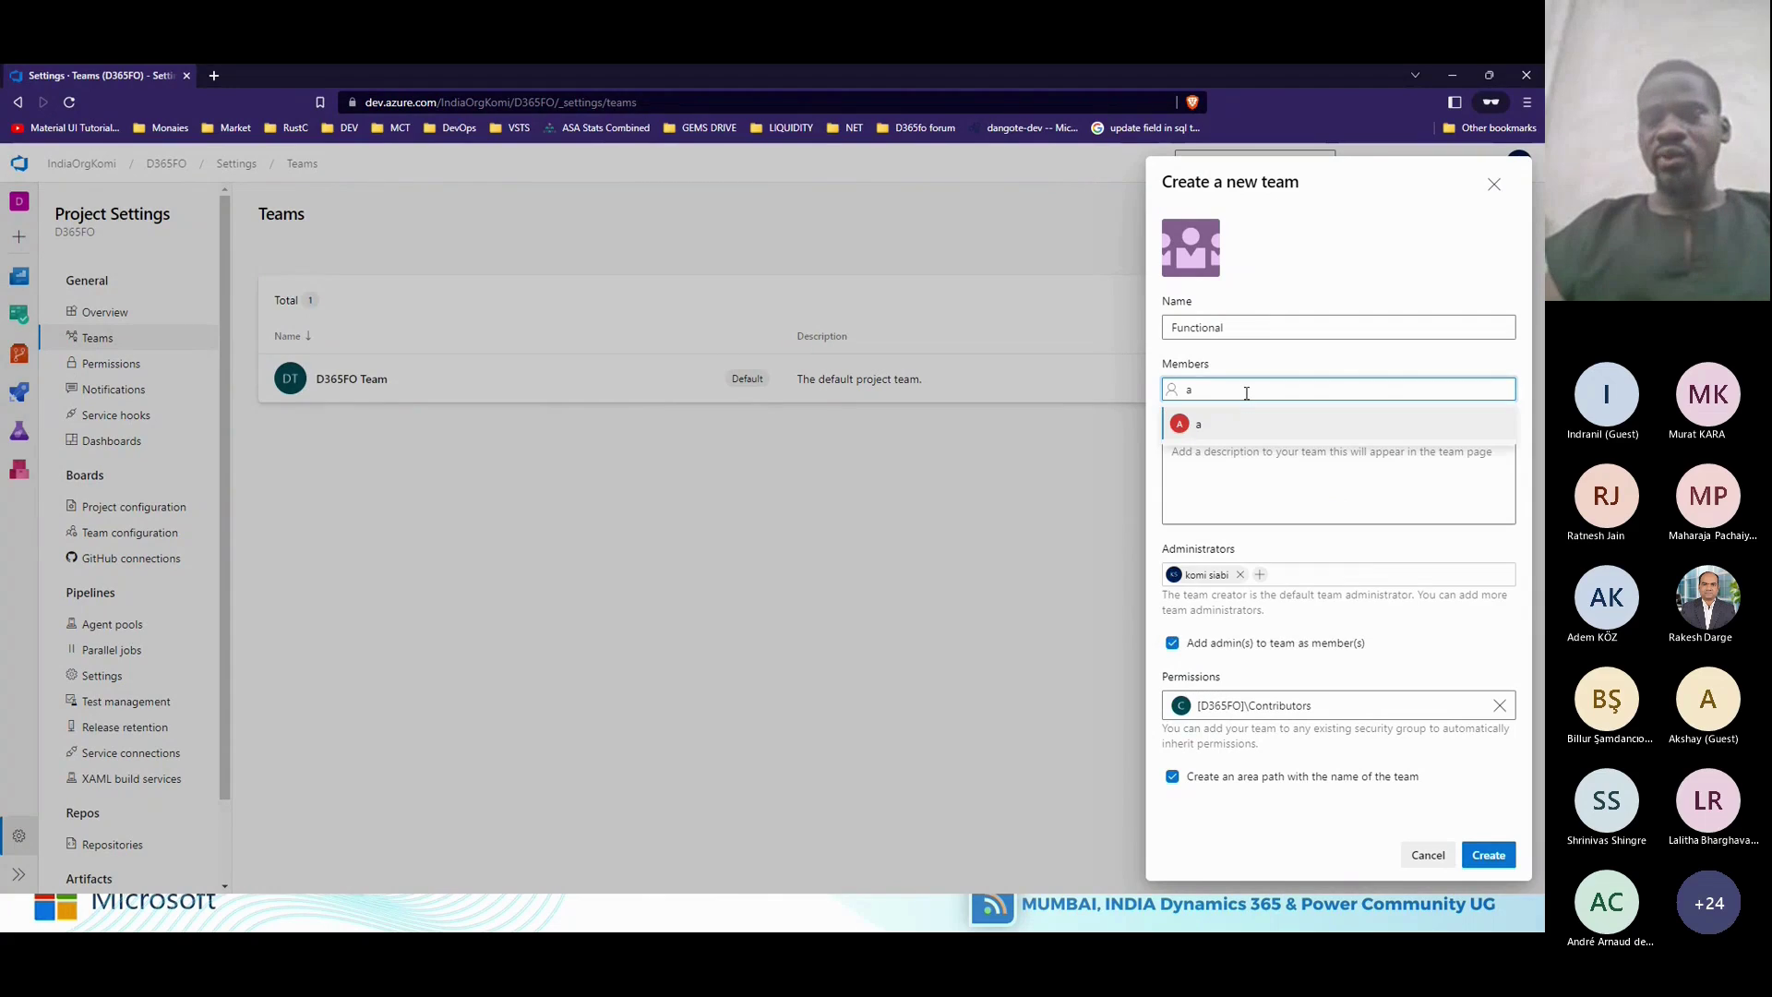
pyautogui.press('BackSpace')
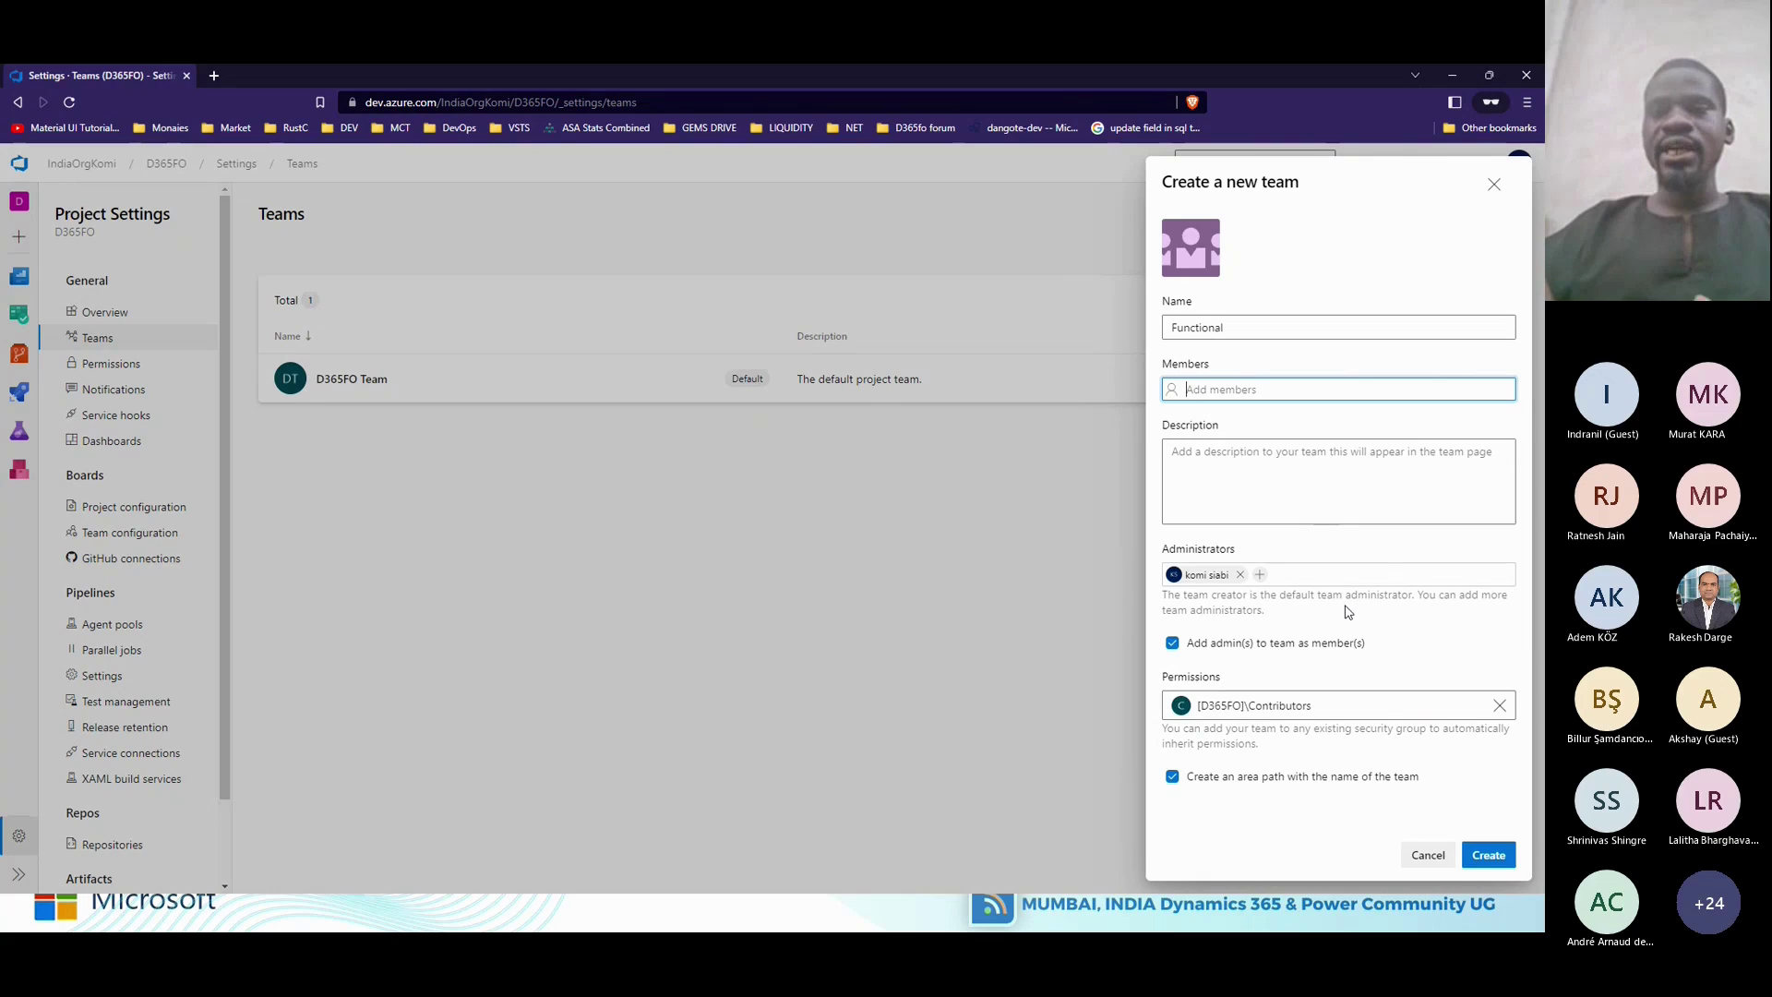
pyautogui.click(1426, 854)
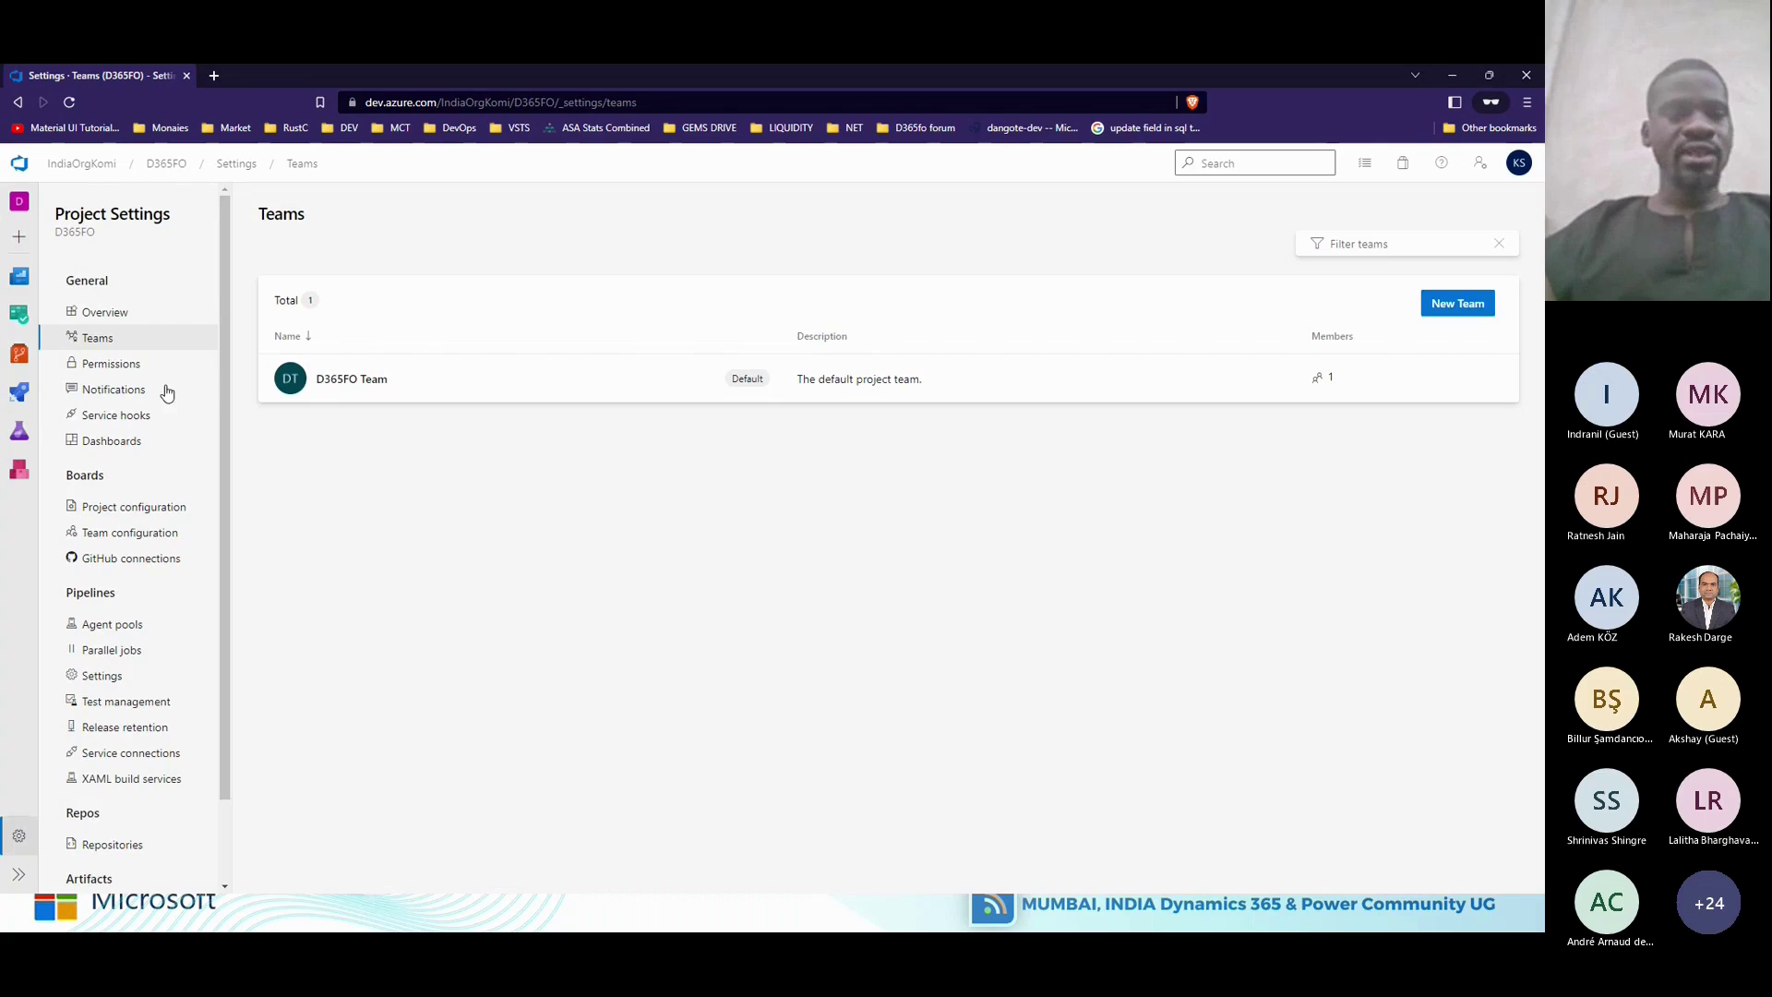
# Go to the D365FO Work items page and choose Task from the New Work Item list.
pyautogui.moveTo(19, 314)
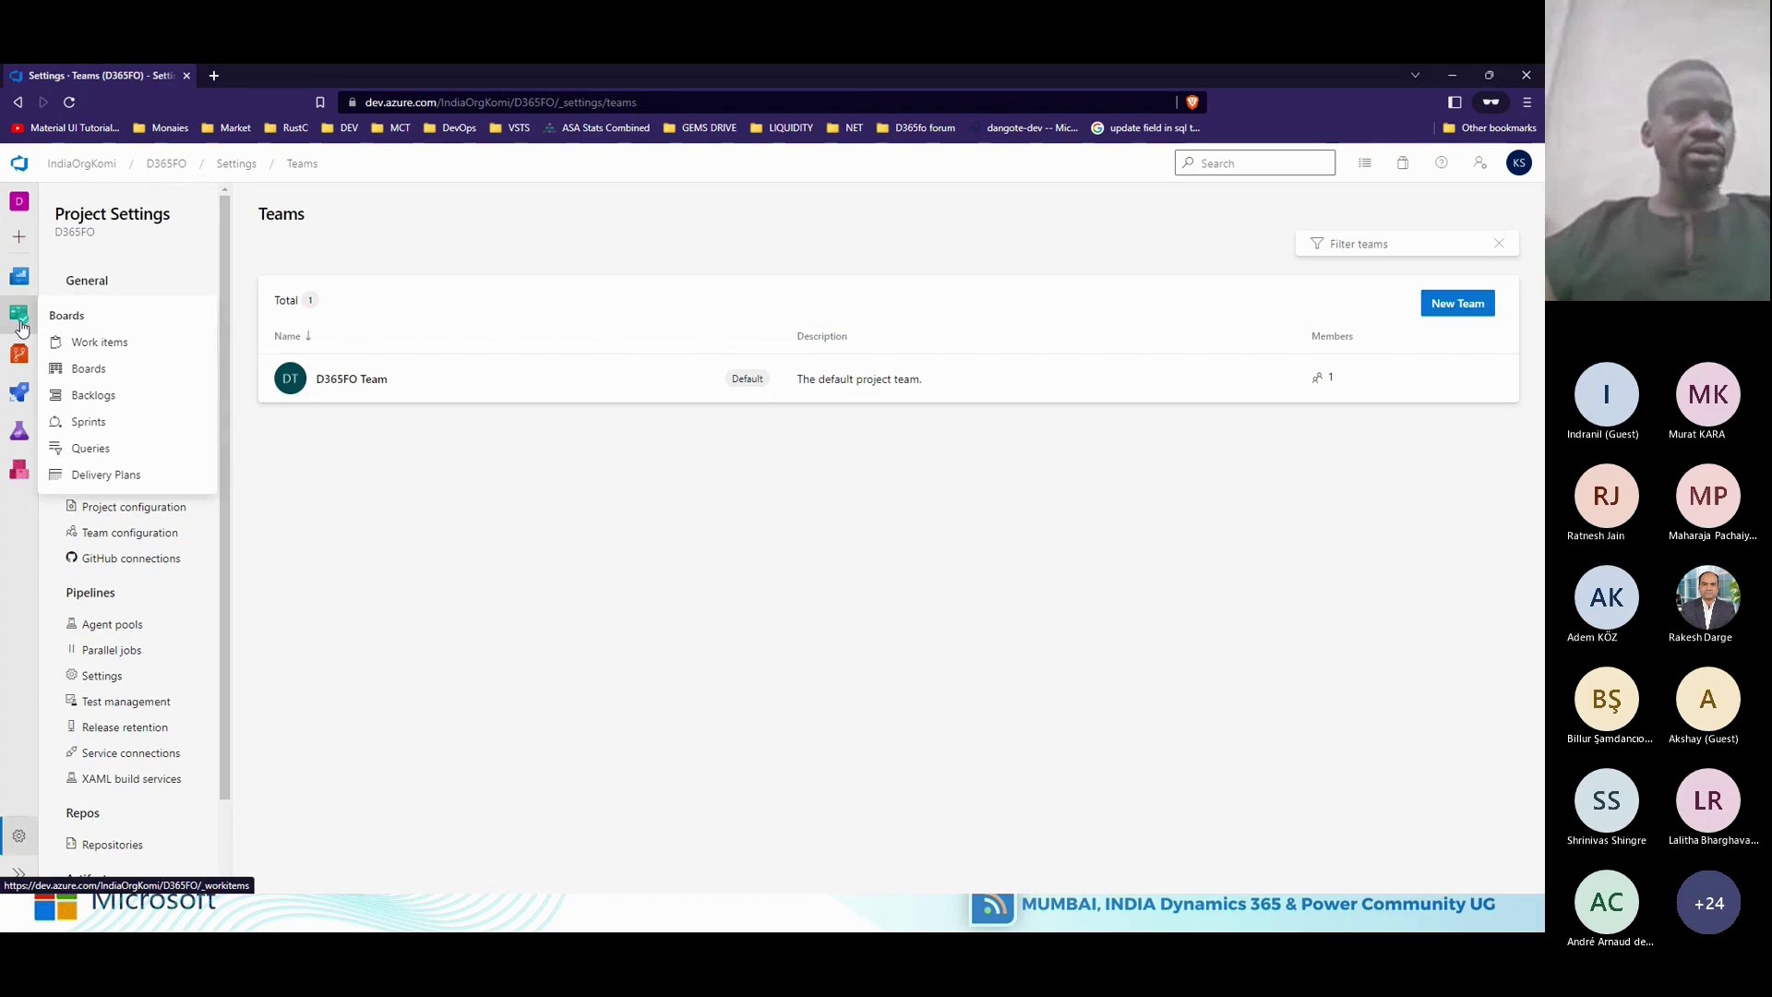
pyautogui.click(102, 344)
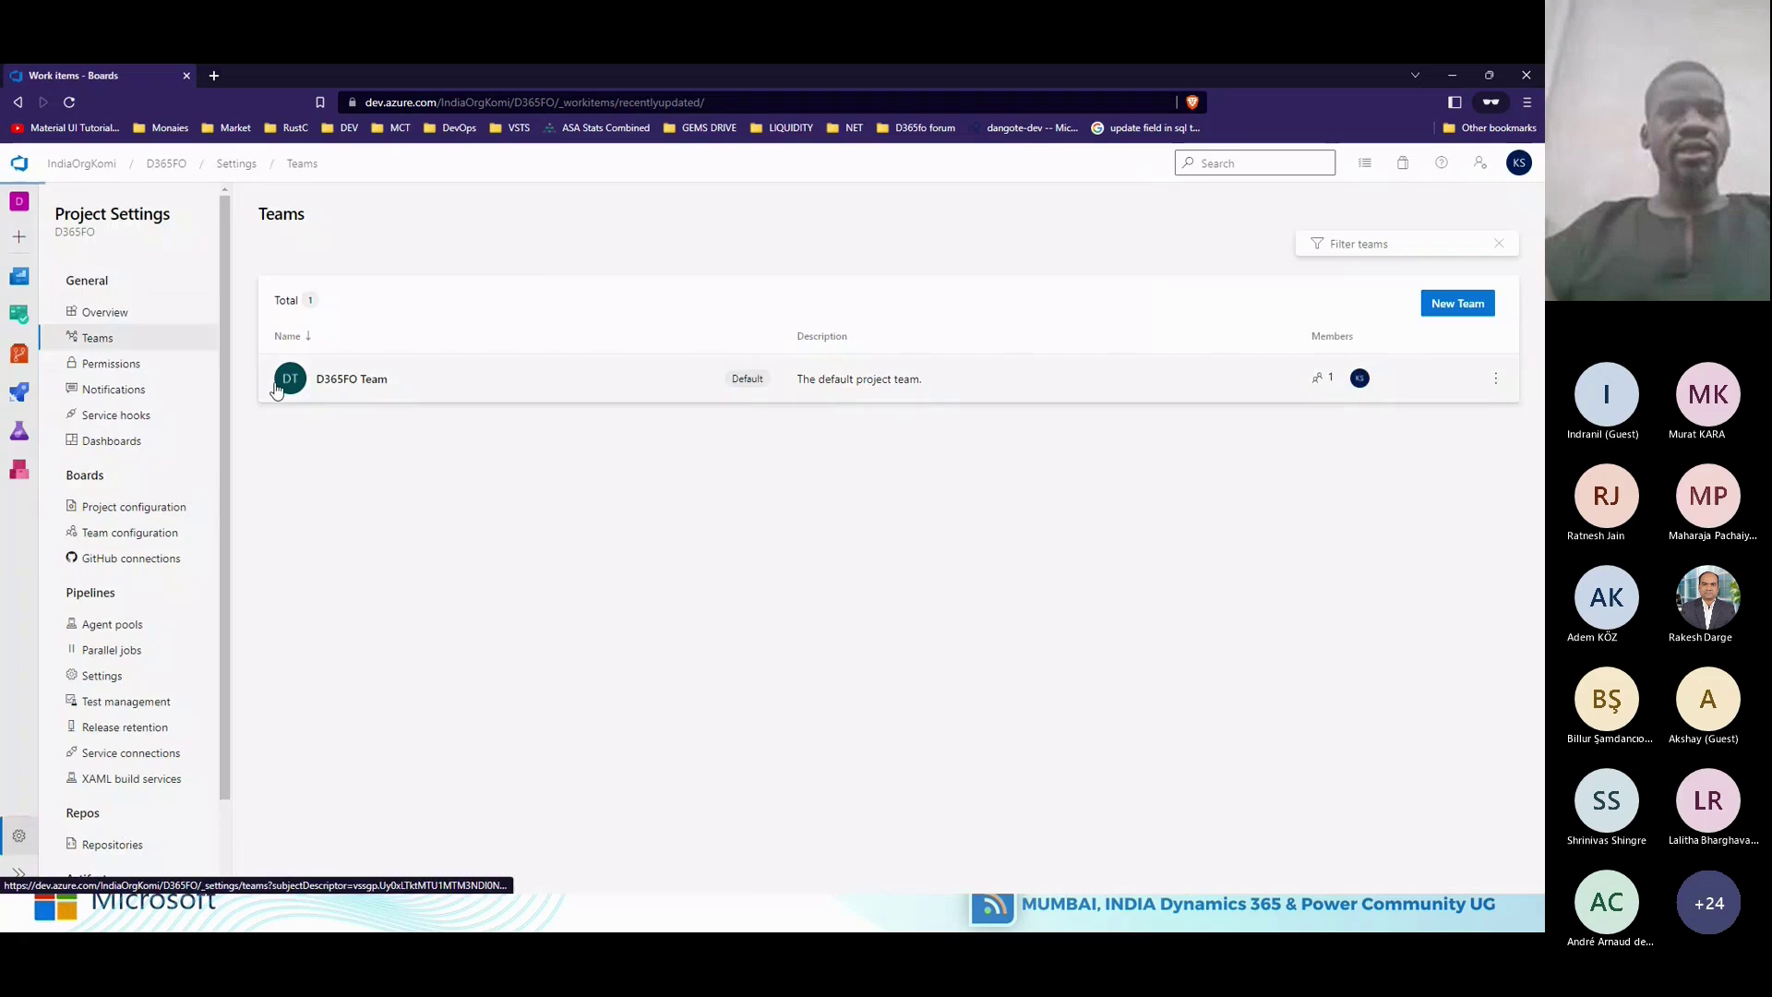
pyautogui.click(444, 250)
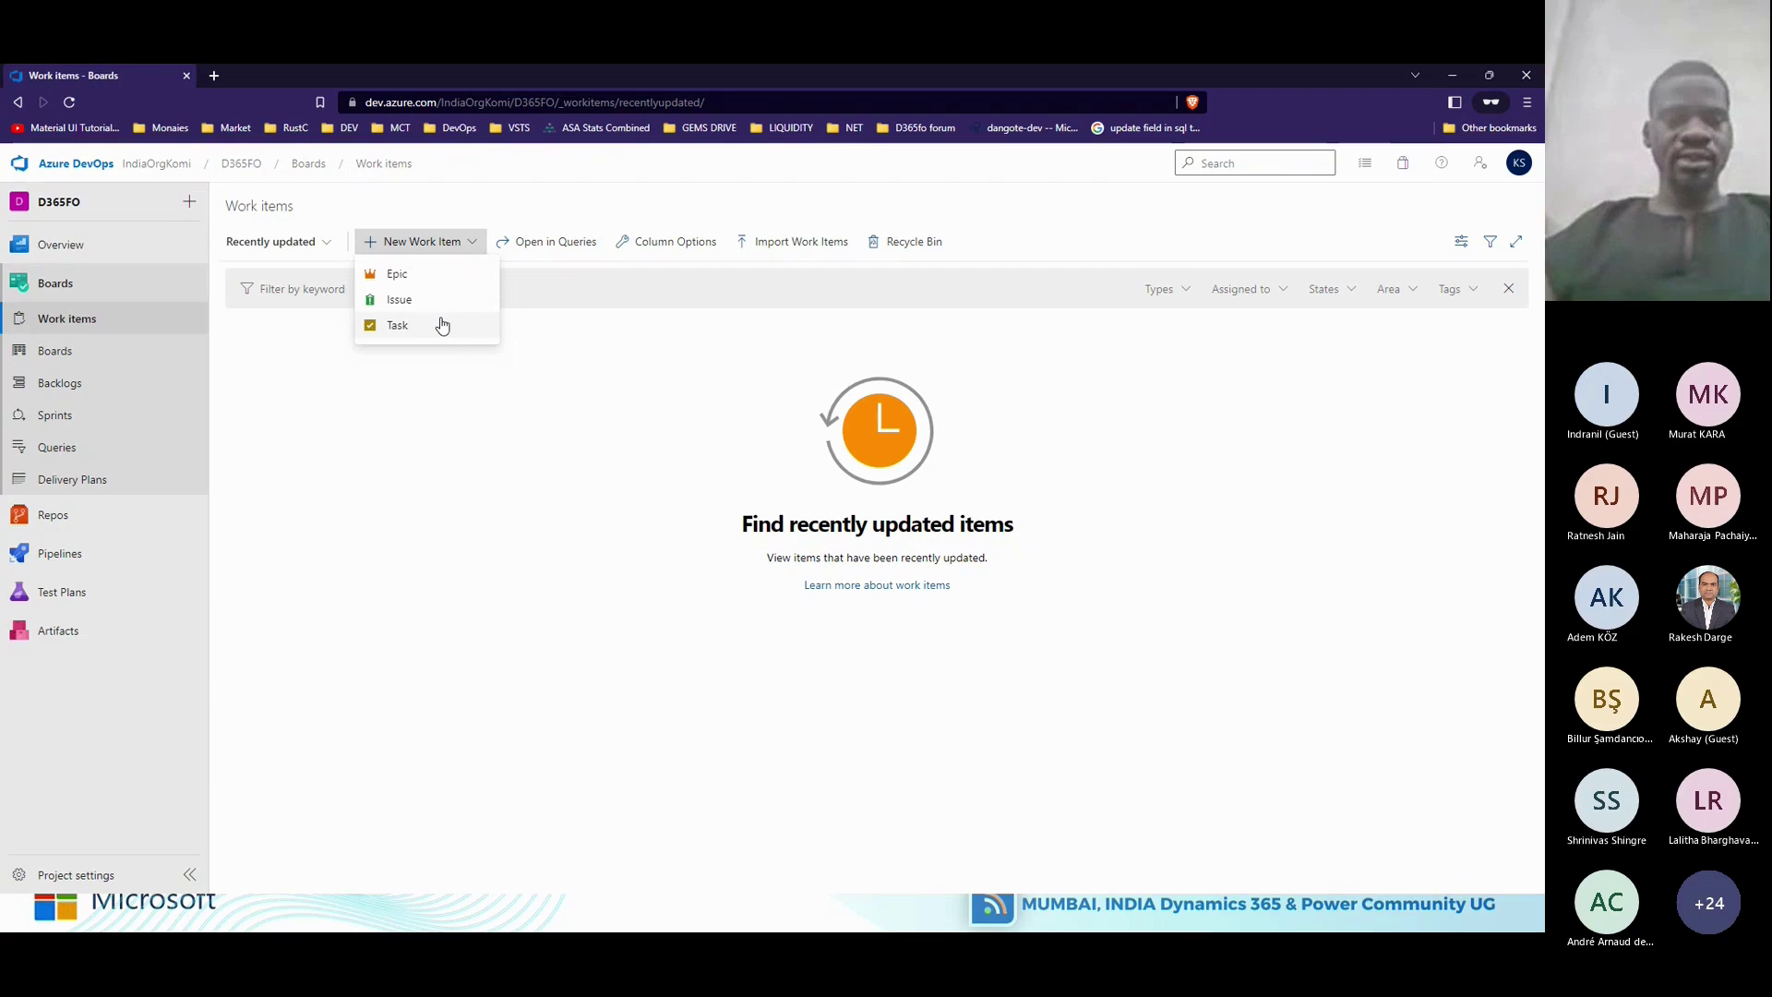
pyautogui.click(442, 324)
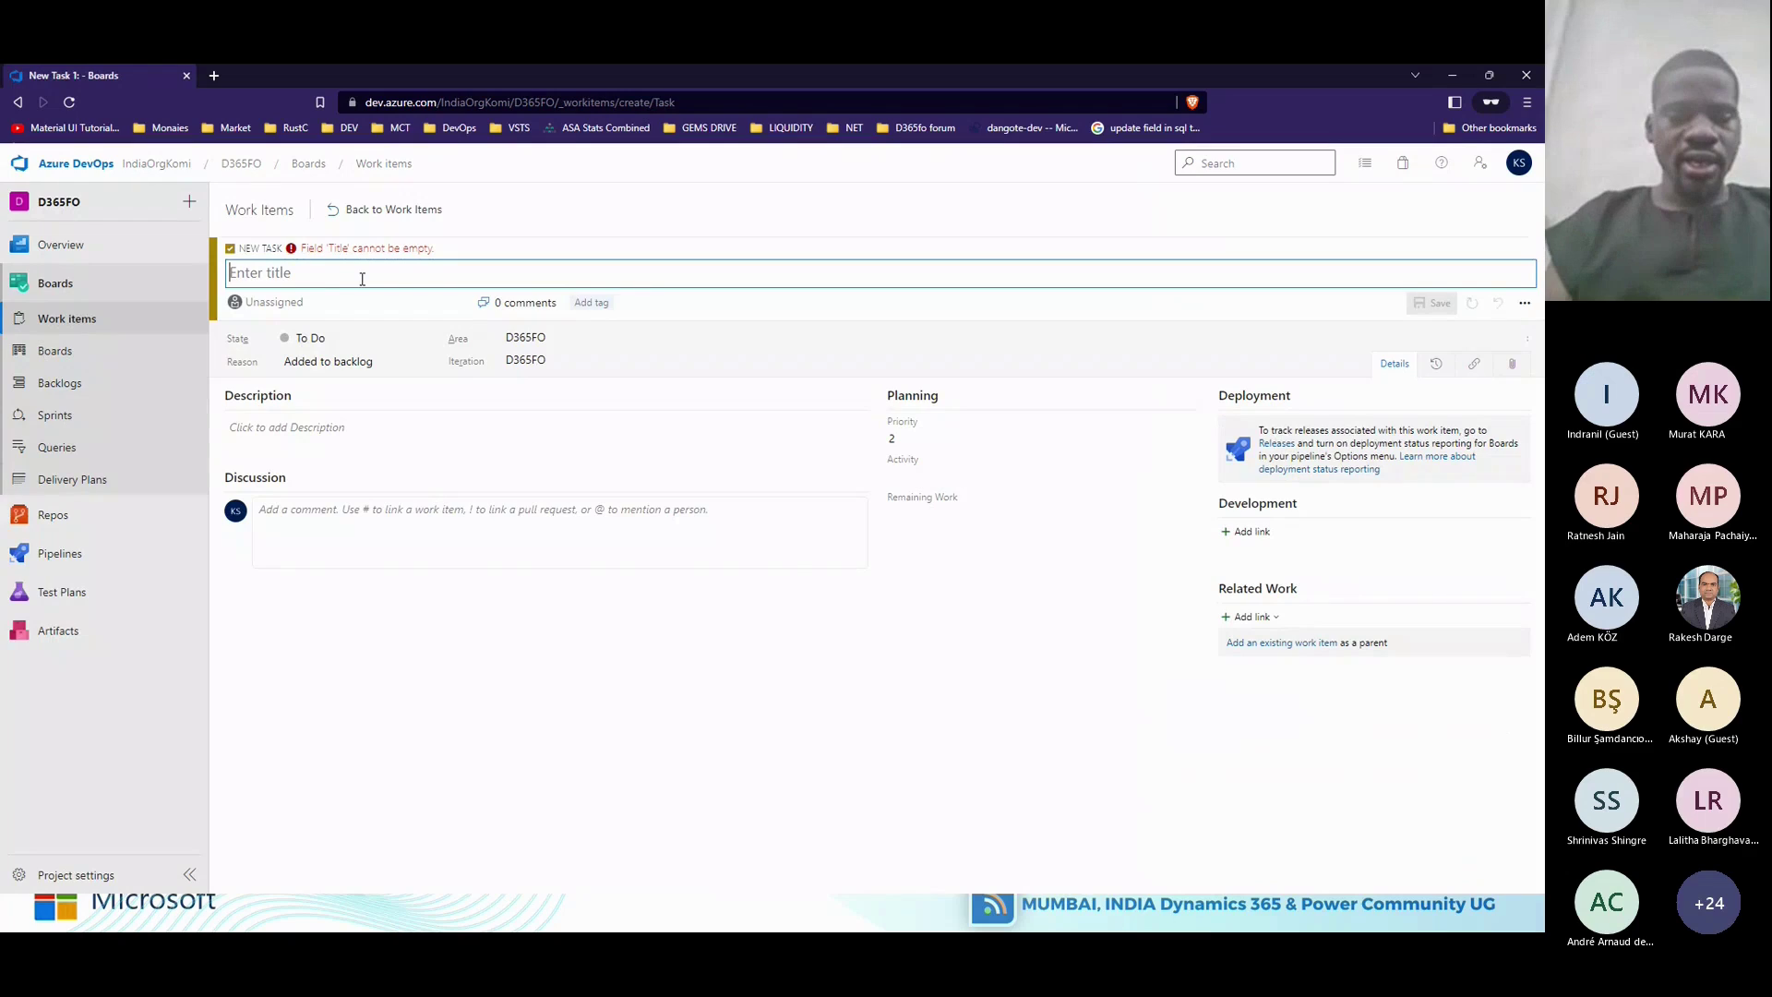
# Title the task 'Set Orgnization administartion module', save it as Task 1, and open the assignee picker.
pyautogui.write('Set')
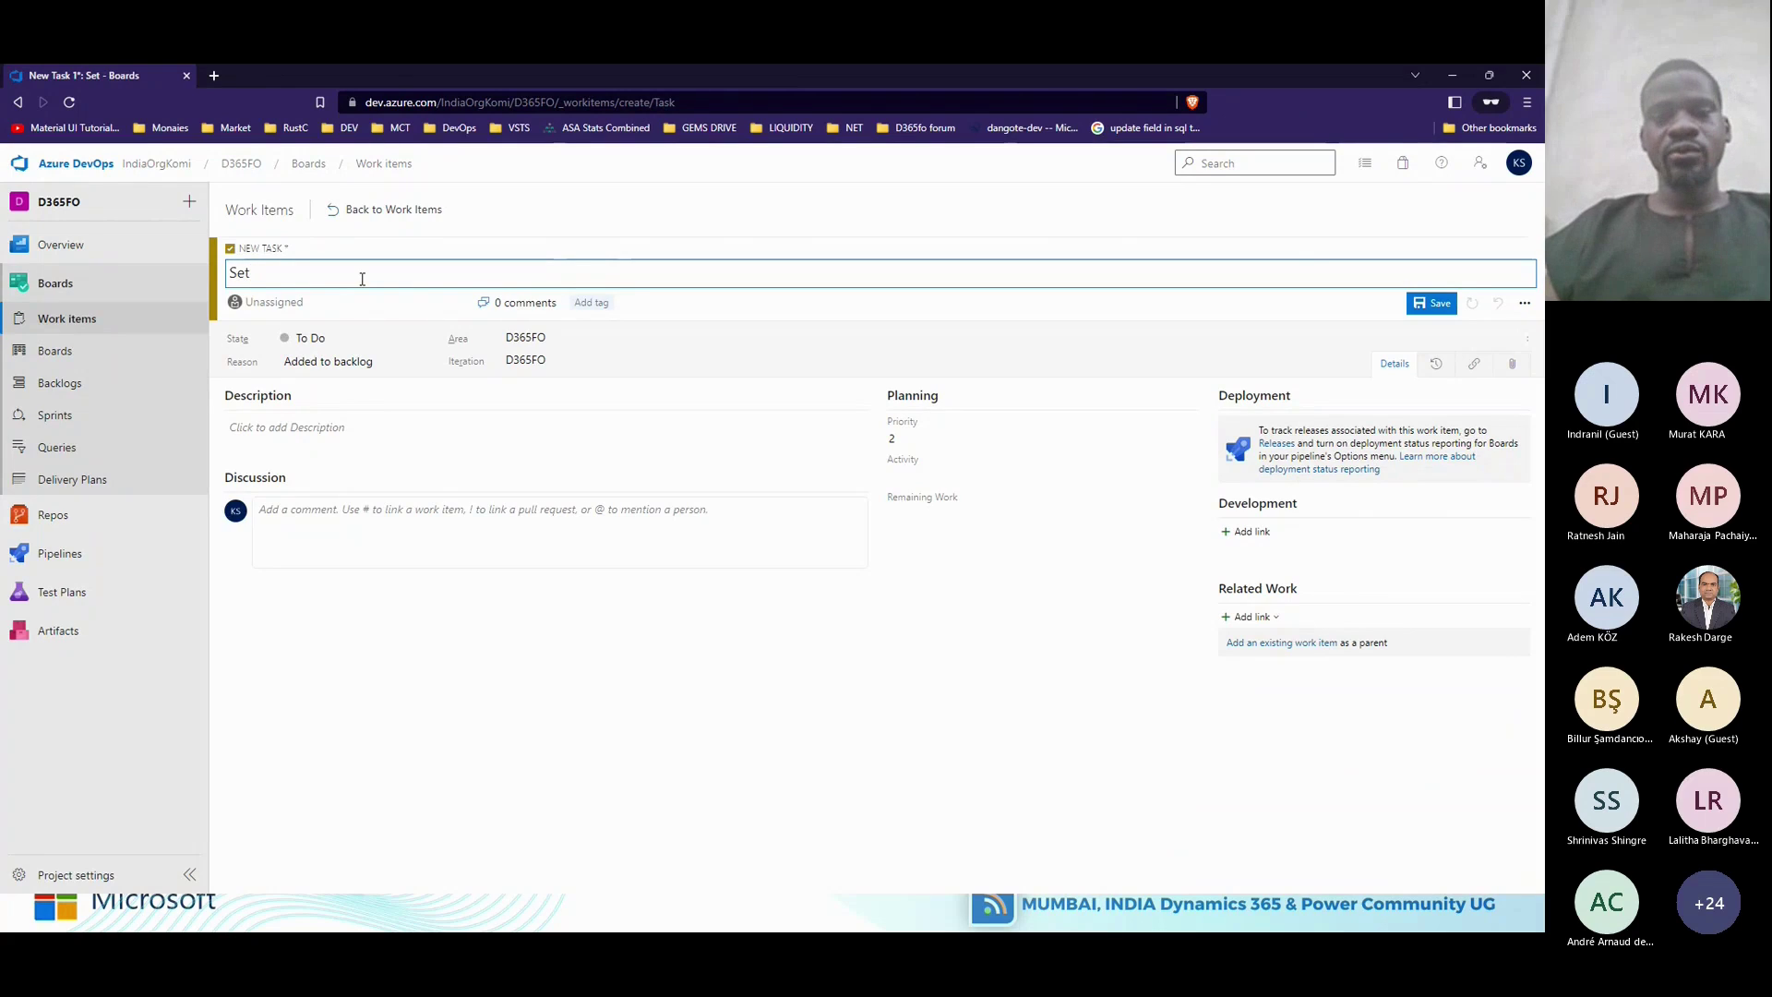
pyautogui.write('Or')
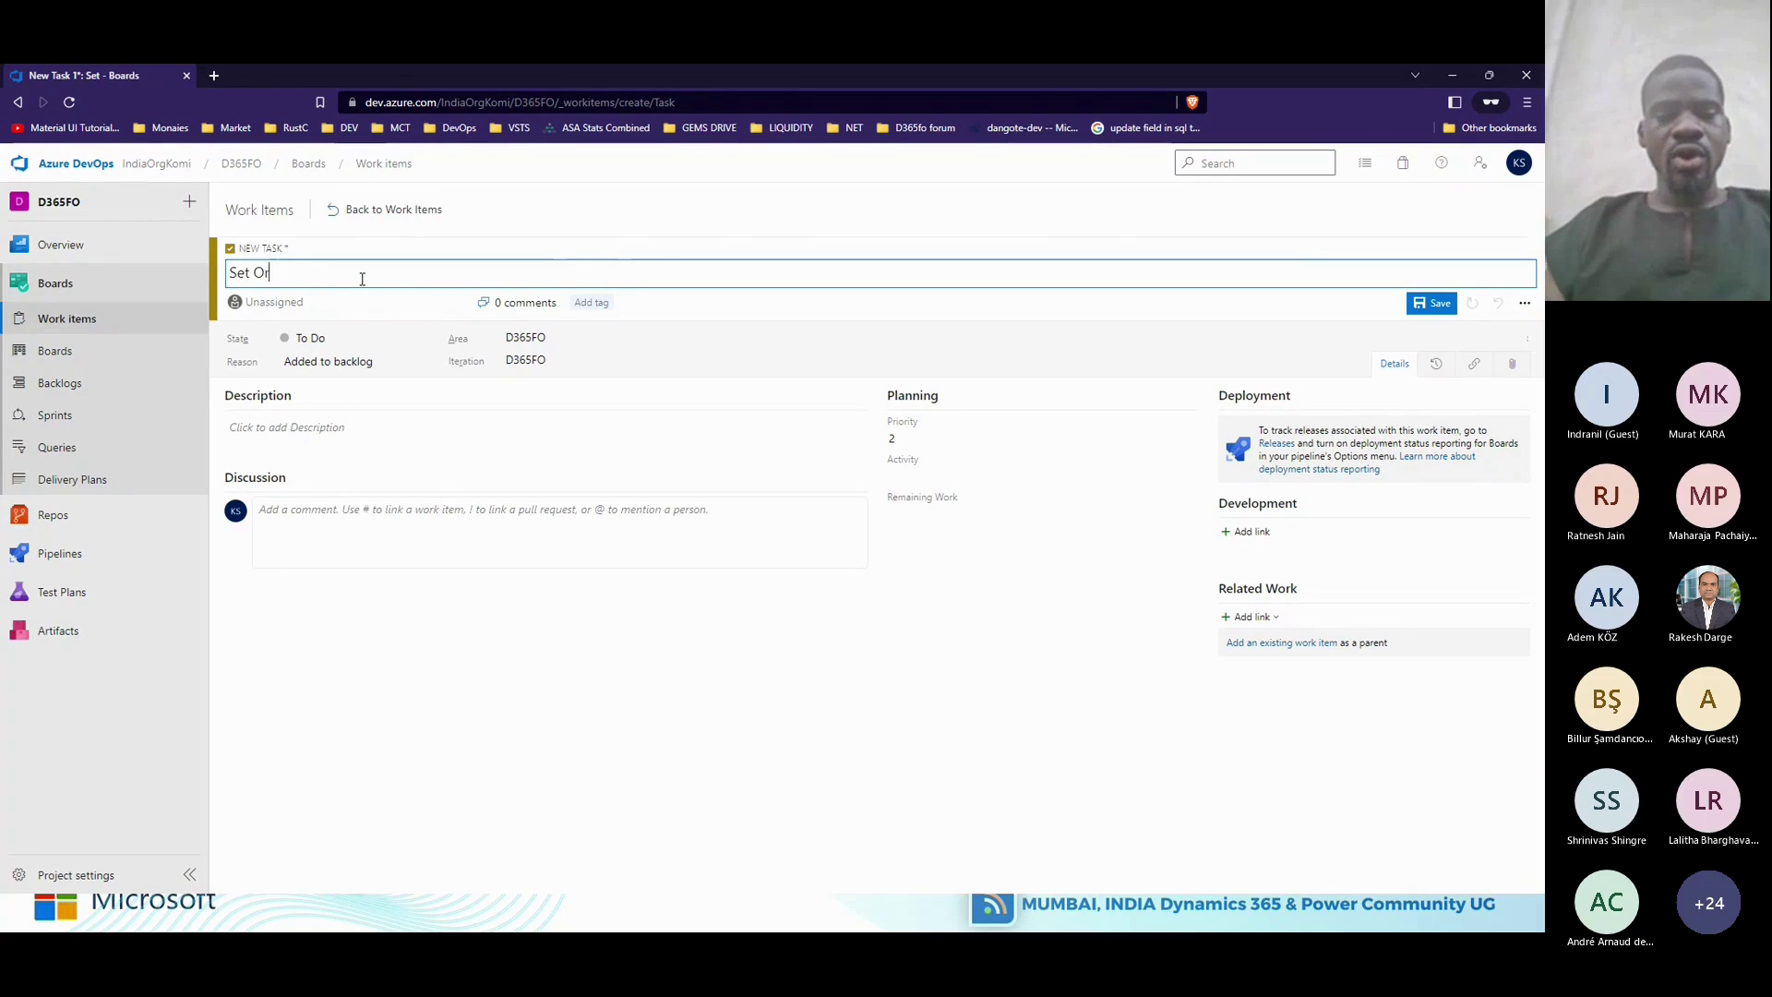
pyautogui.write('gniza')
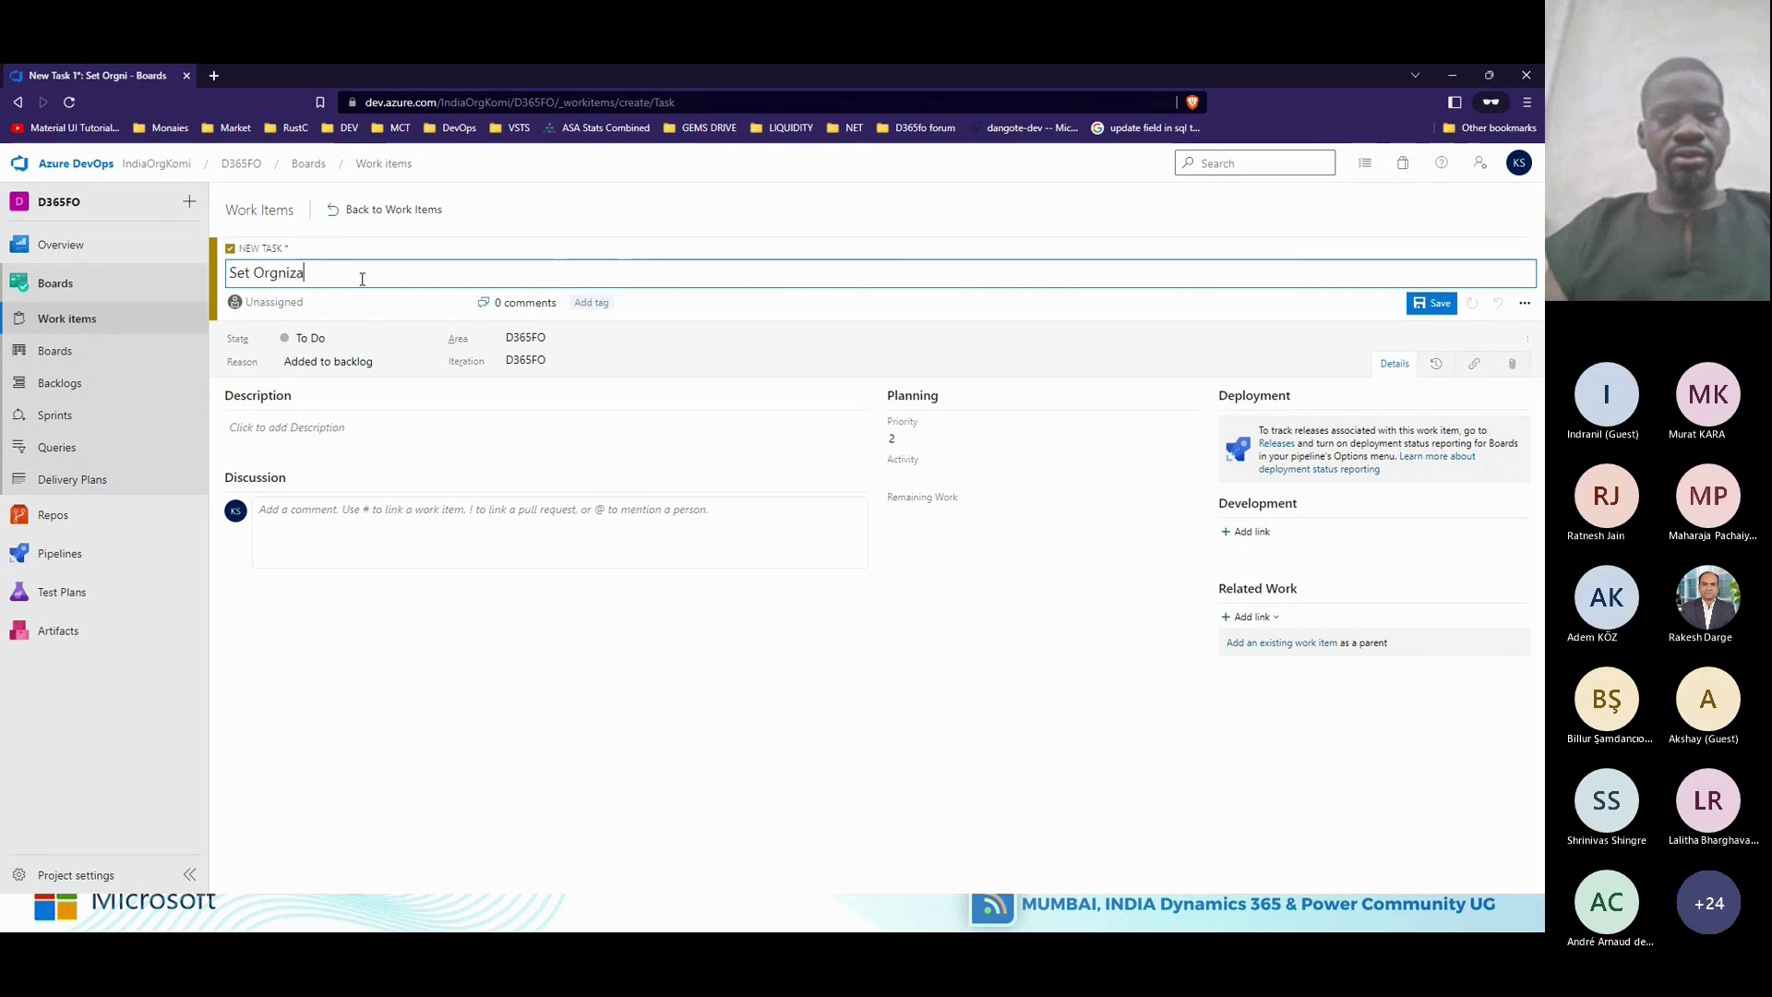
pyautogui.write('tion administ')
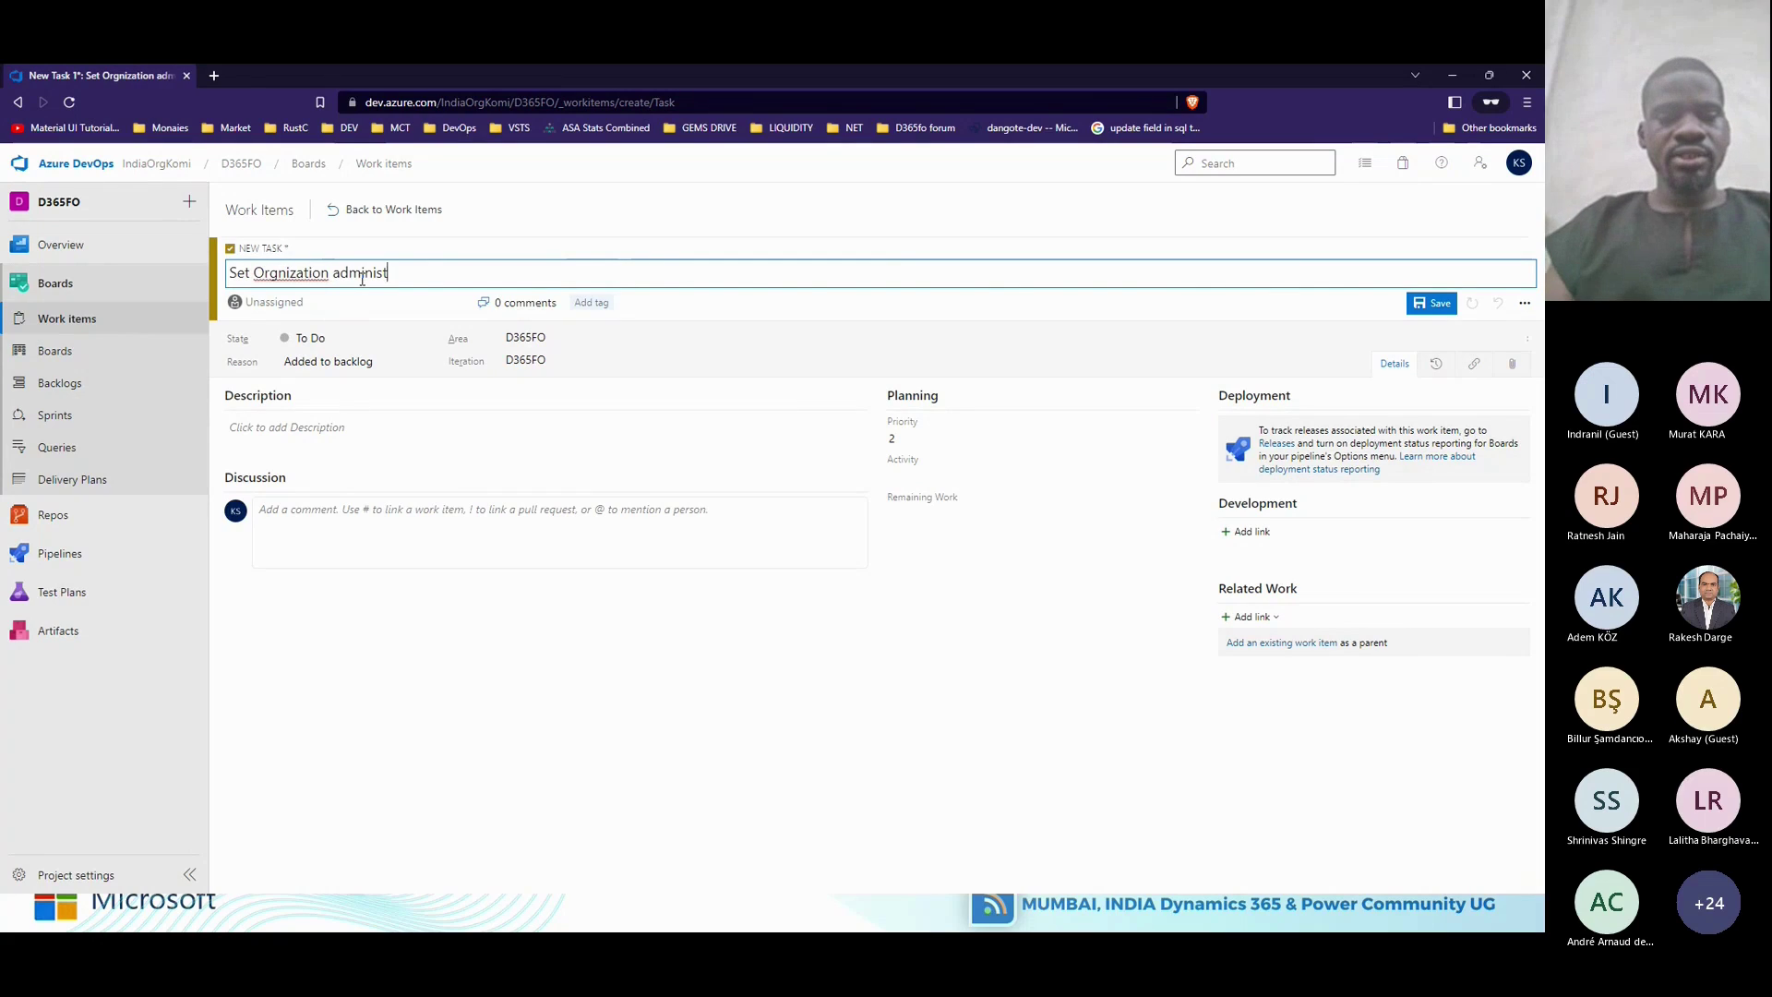
pyautogui.write('artion mod')
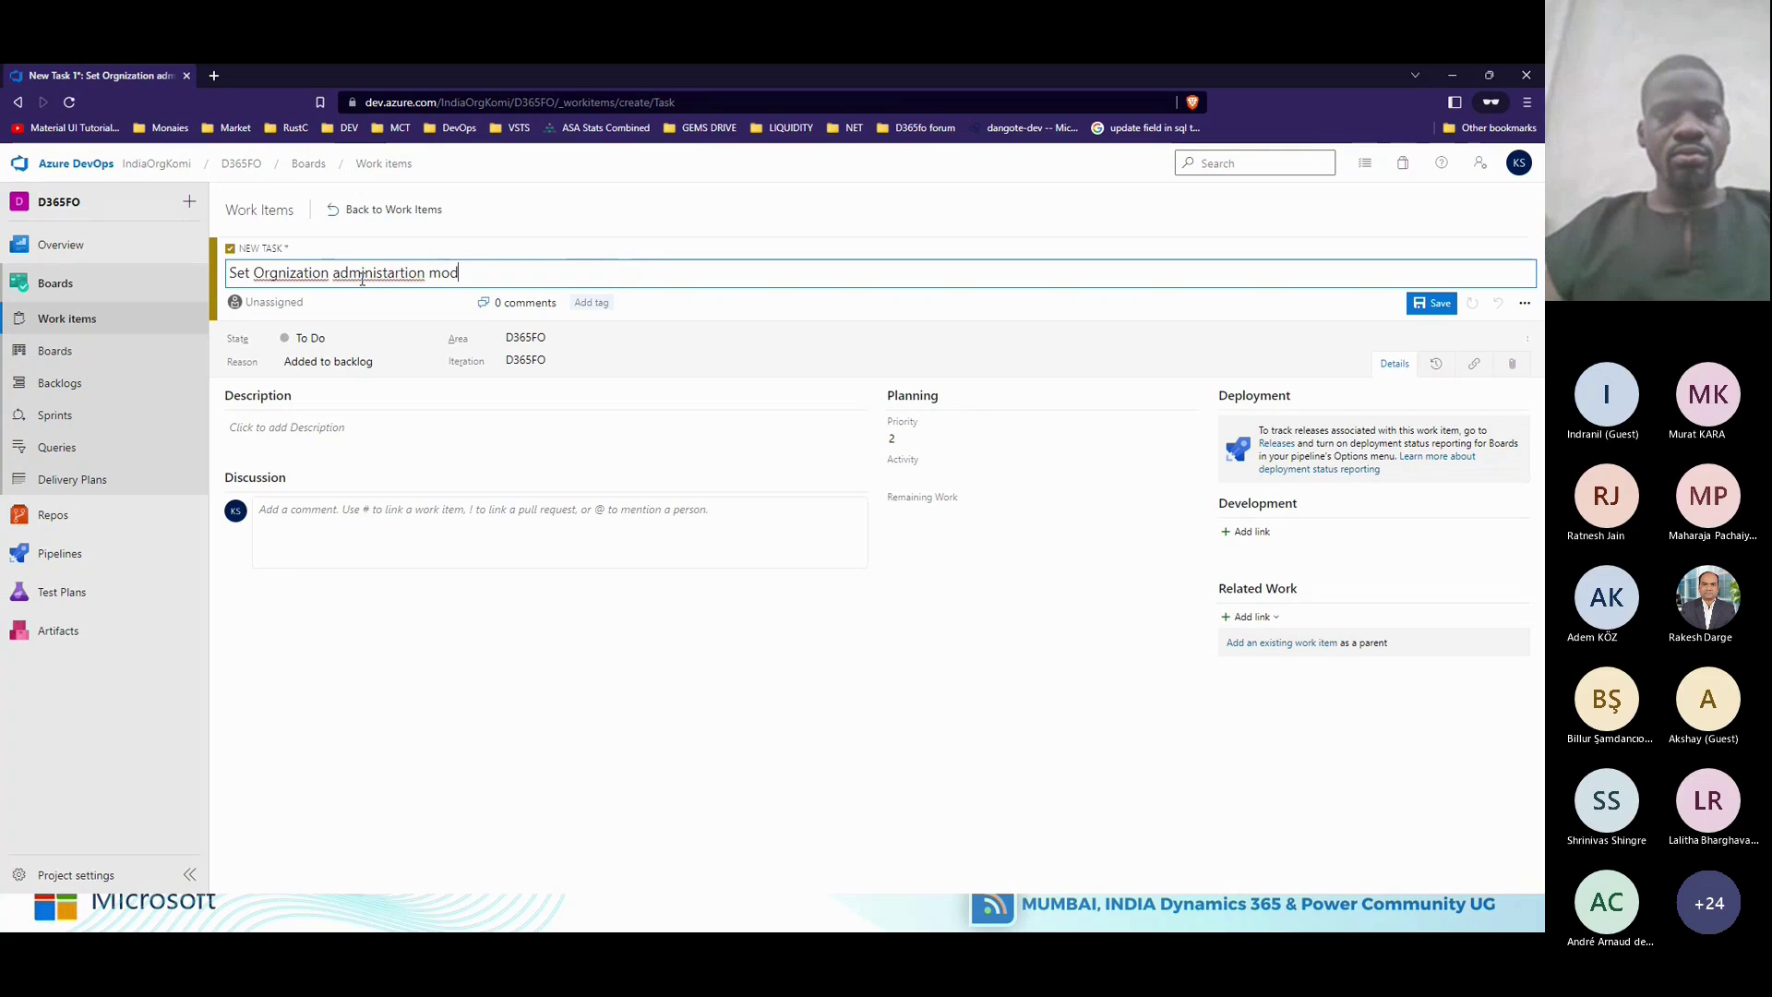
pyautogui.write('ule')
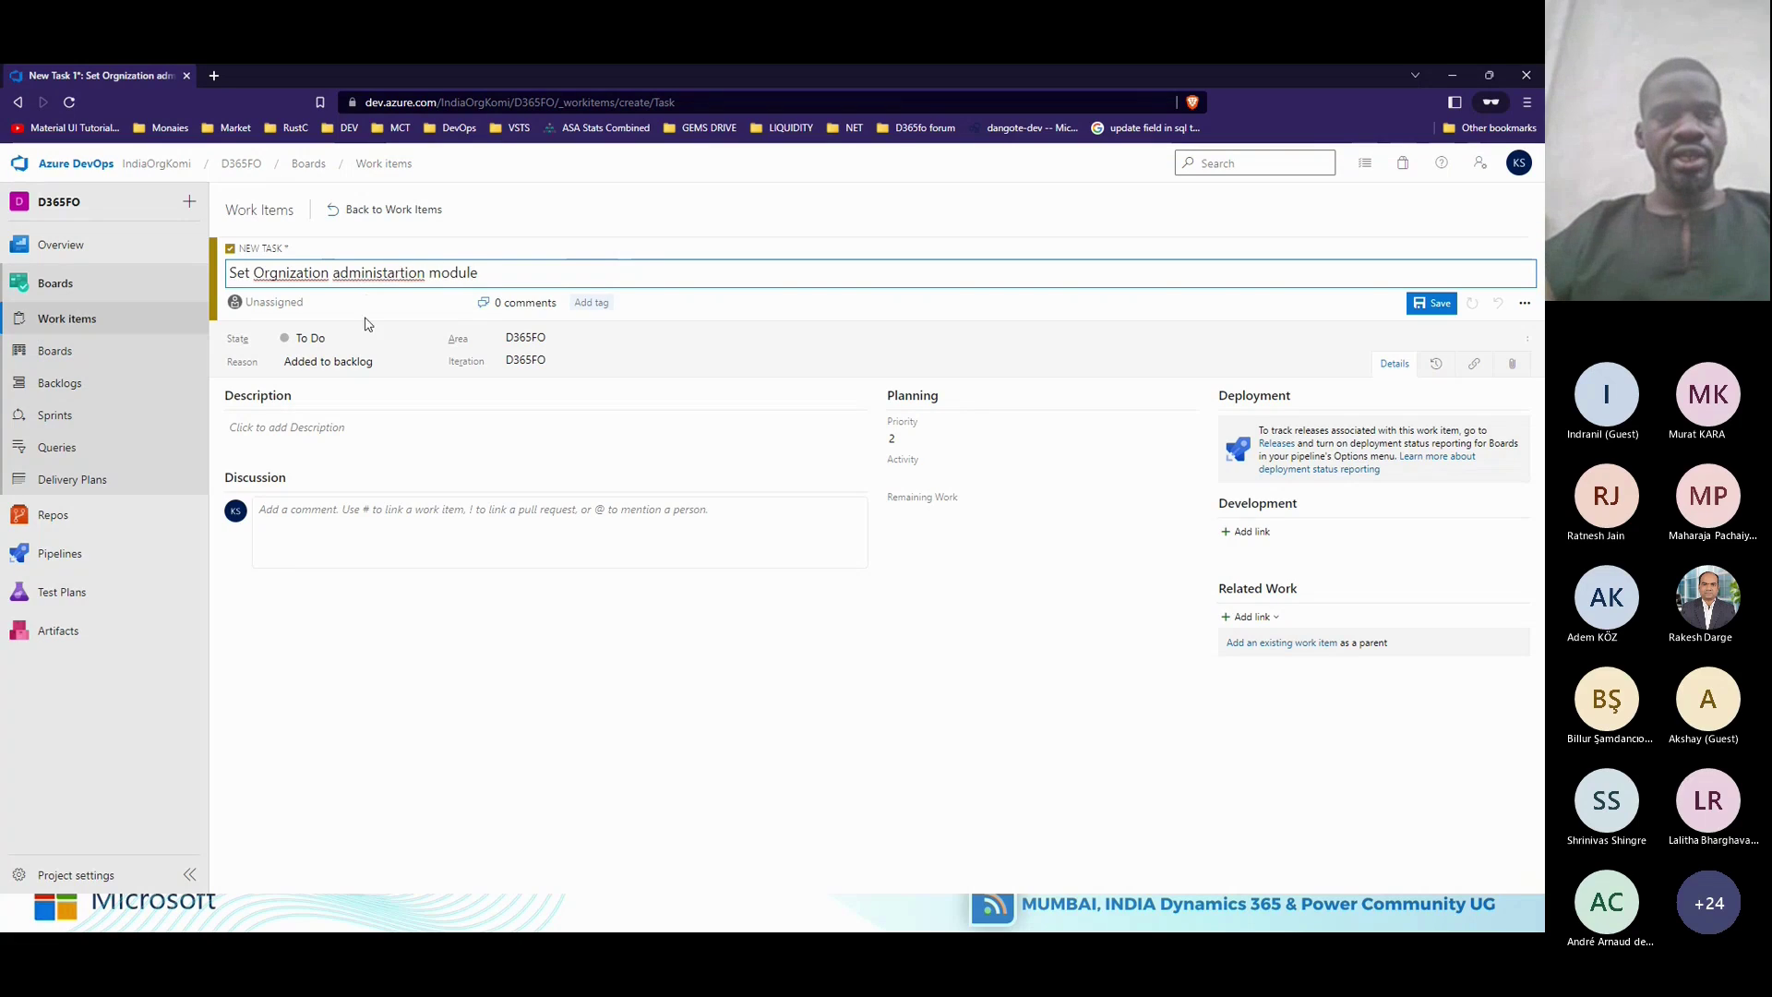
pyautogui.click(367, 304)
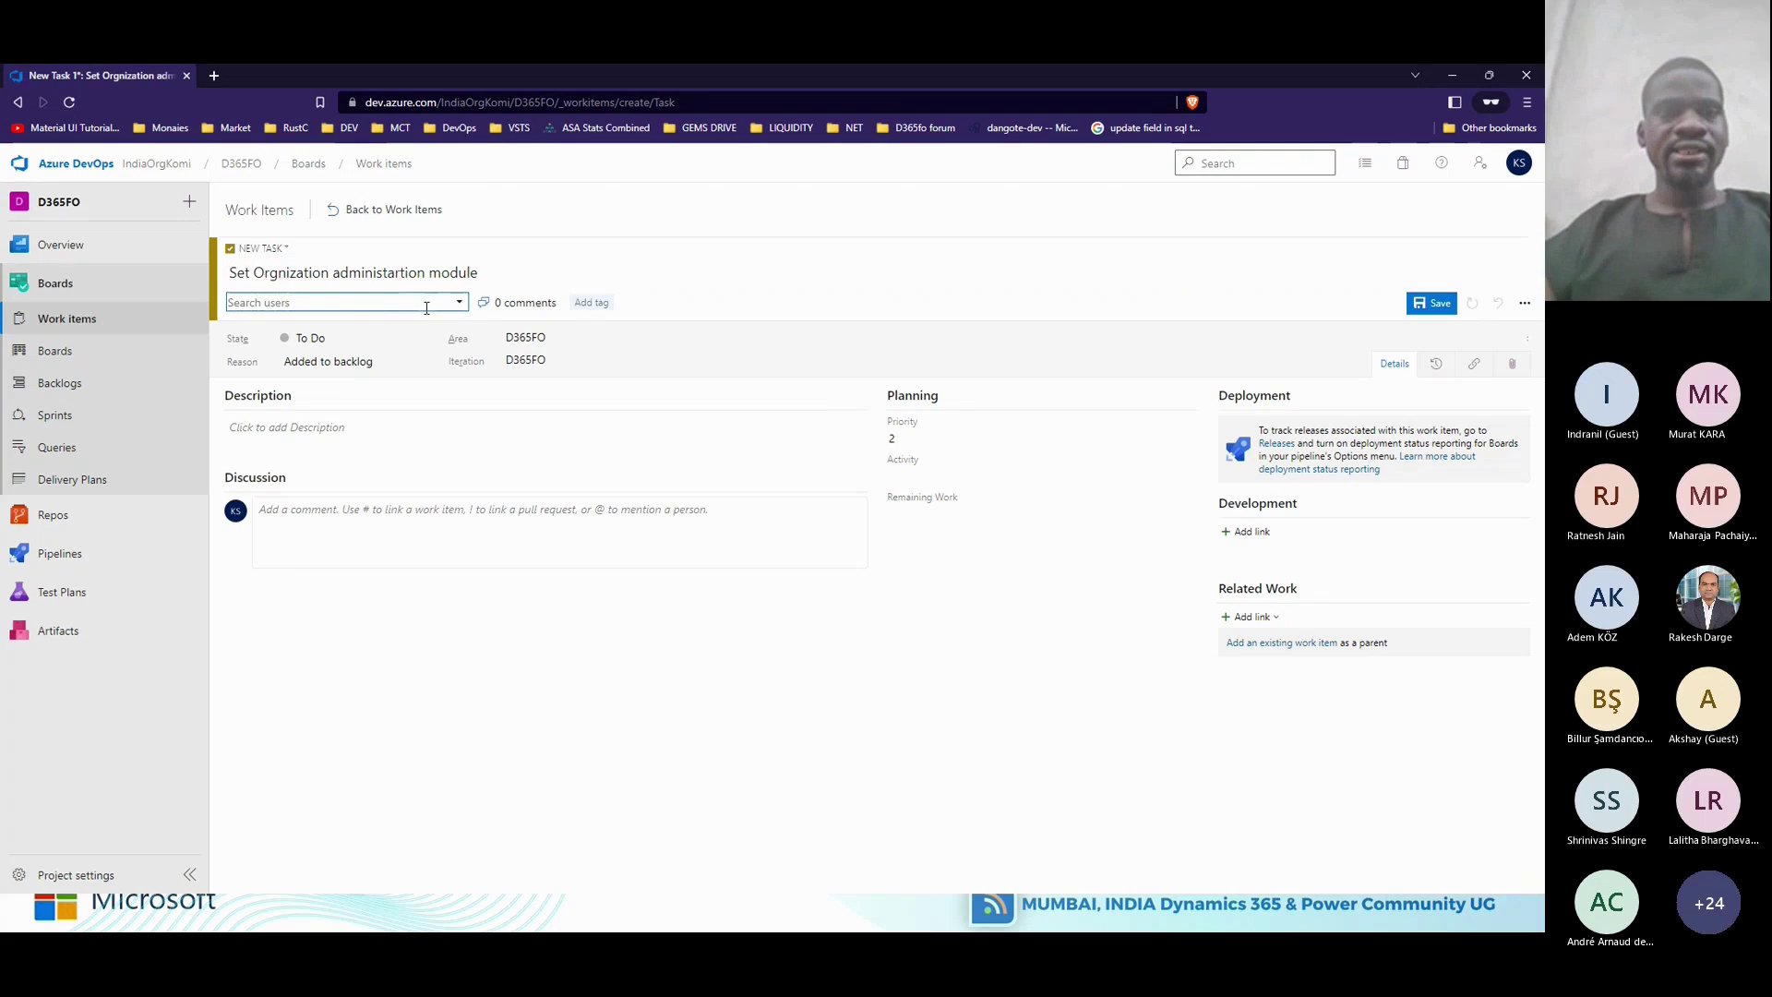
pyautogui.click(538, 265)
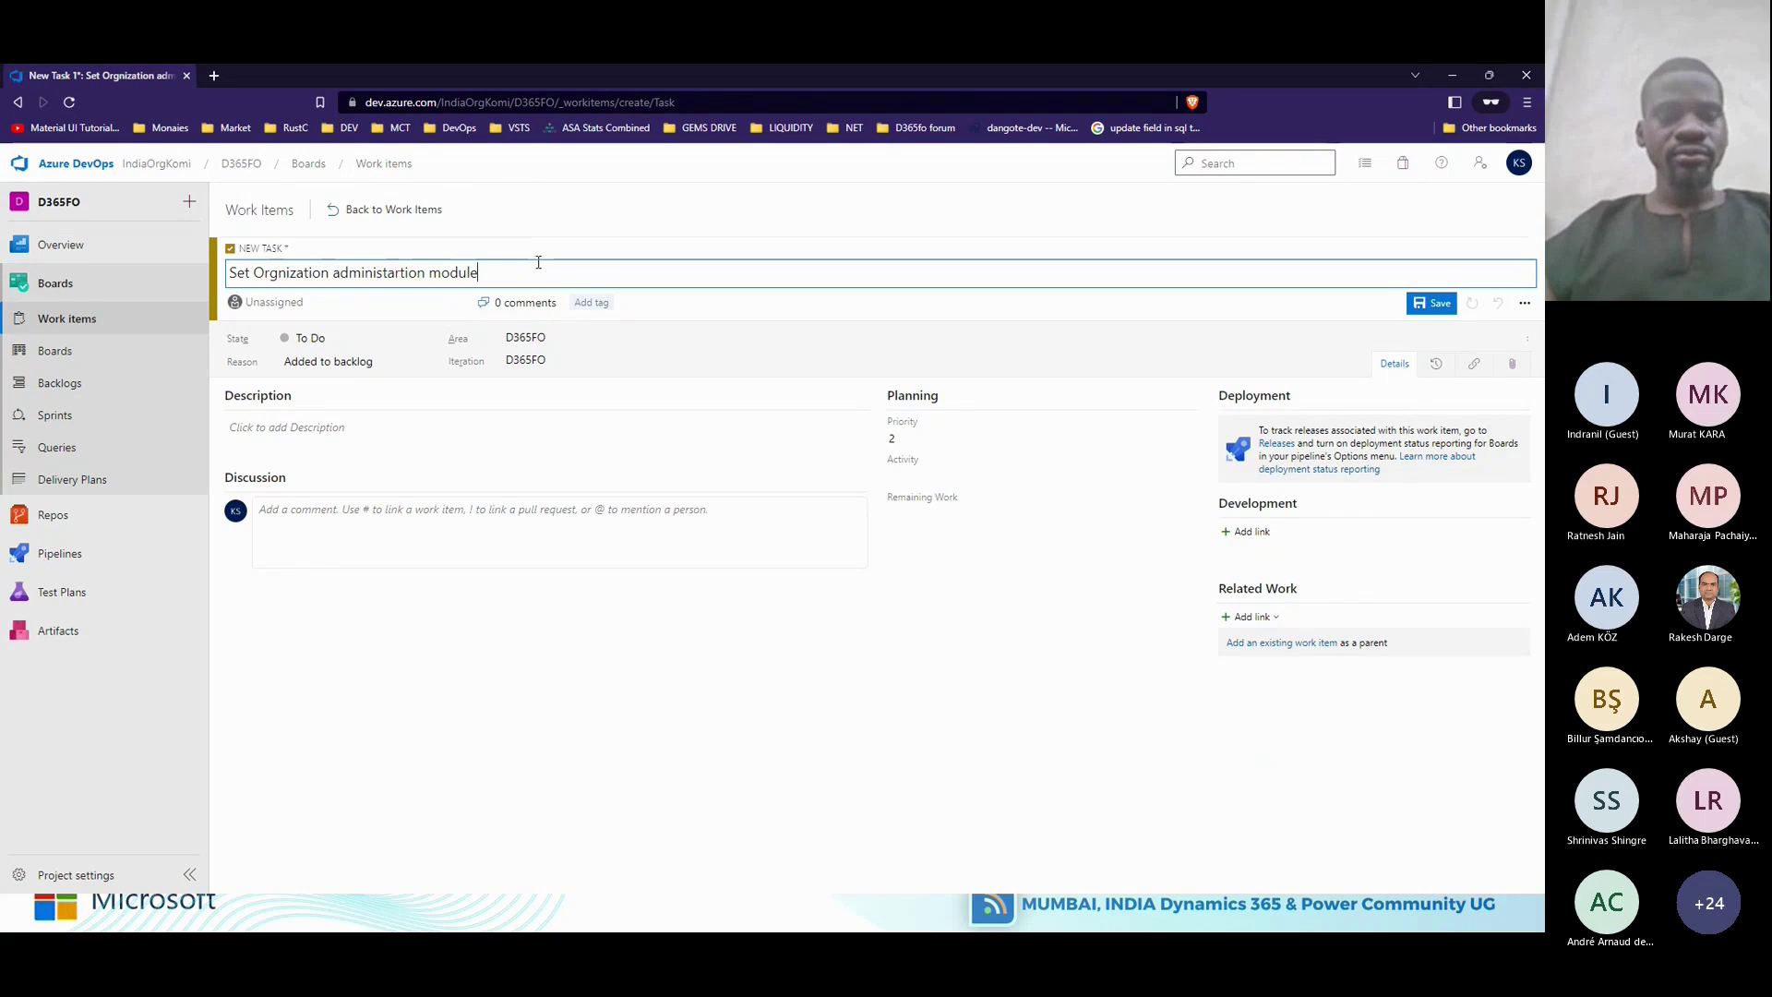
pyautogui.hotkey('ctrl', 's')
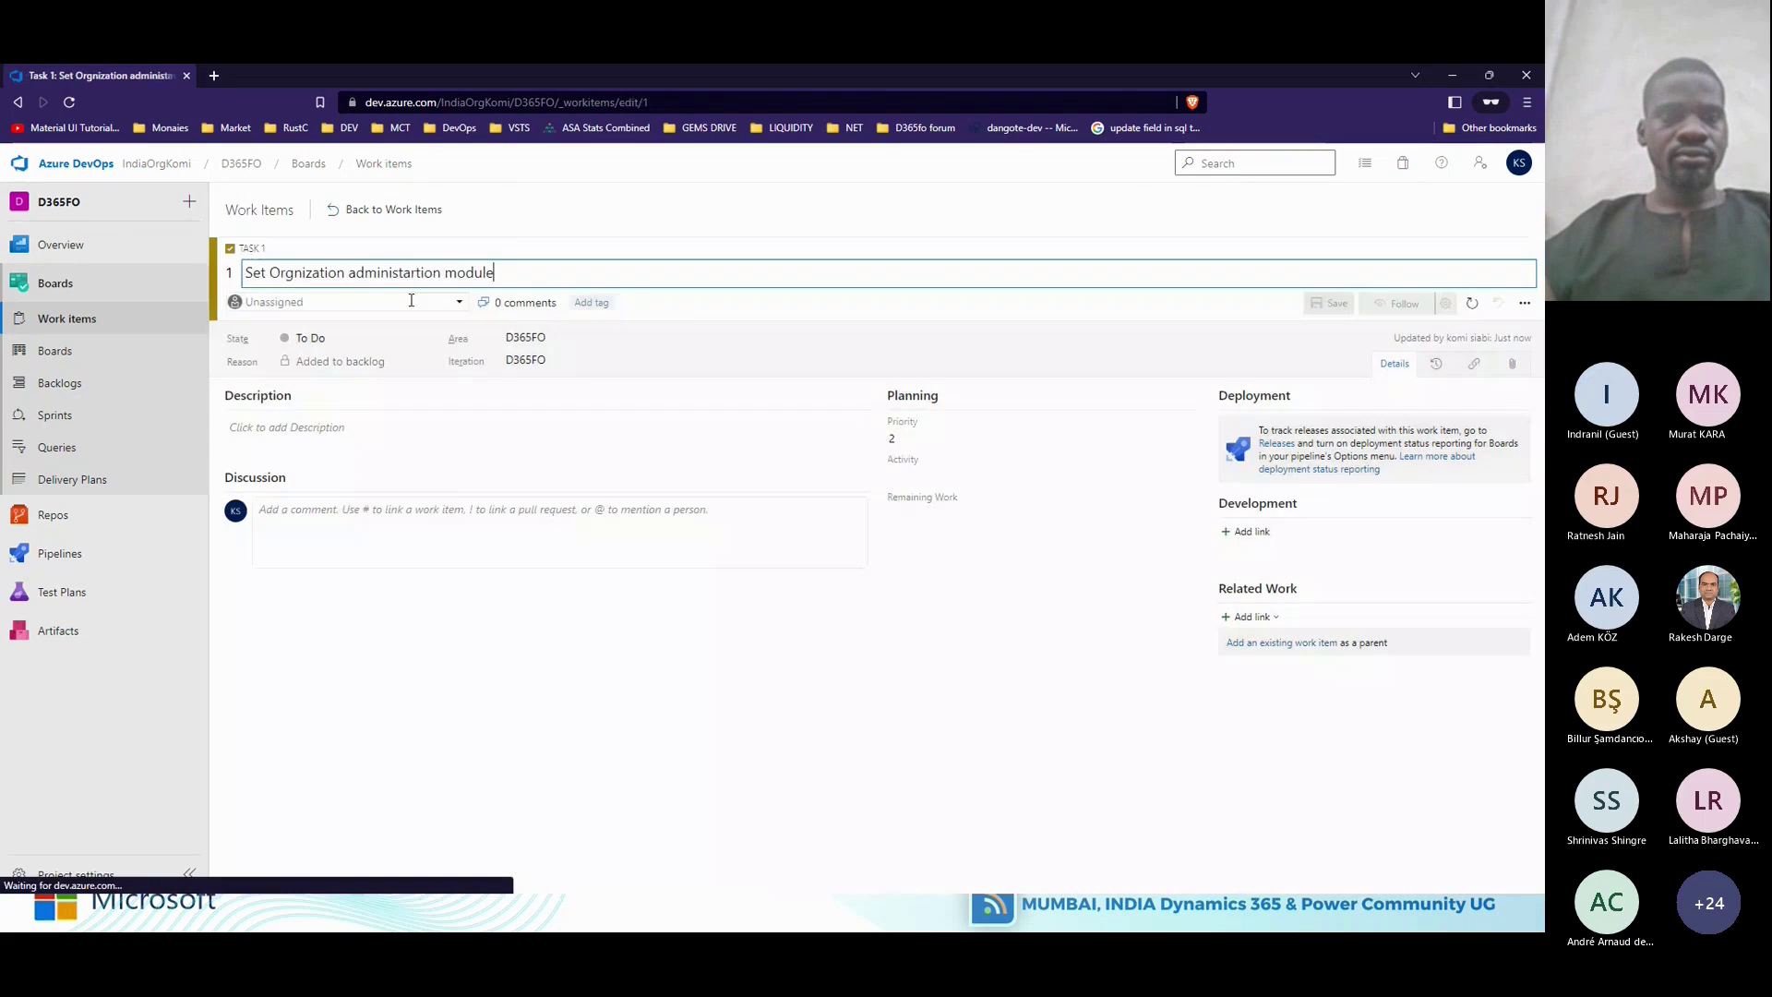
pyautogui.click(461, 305)
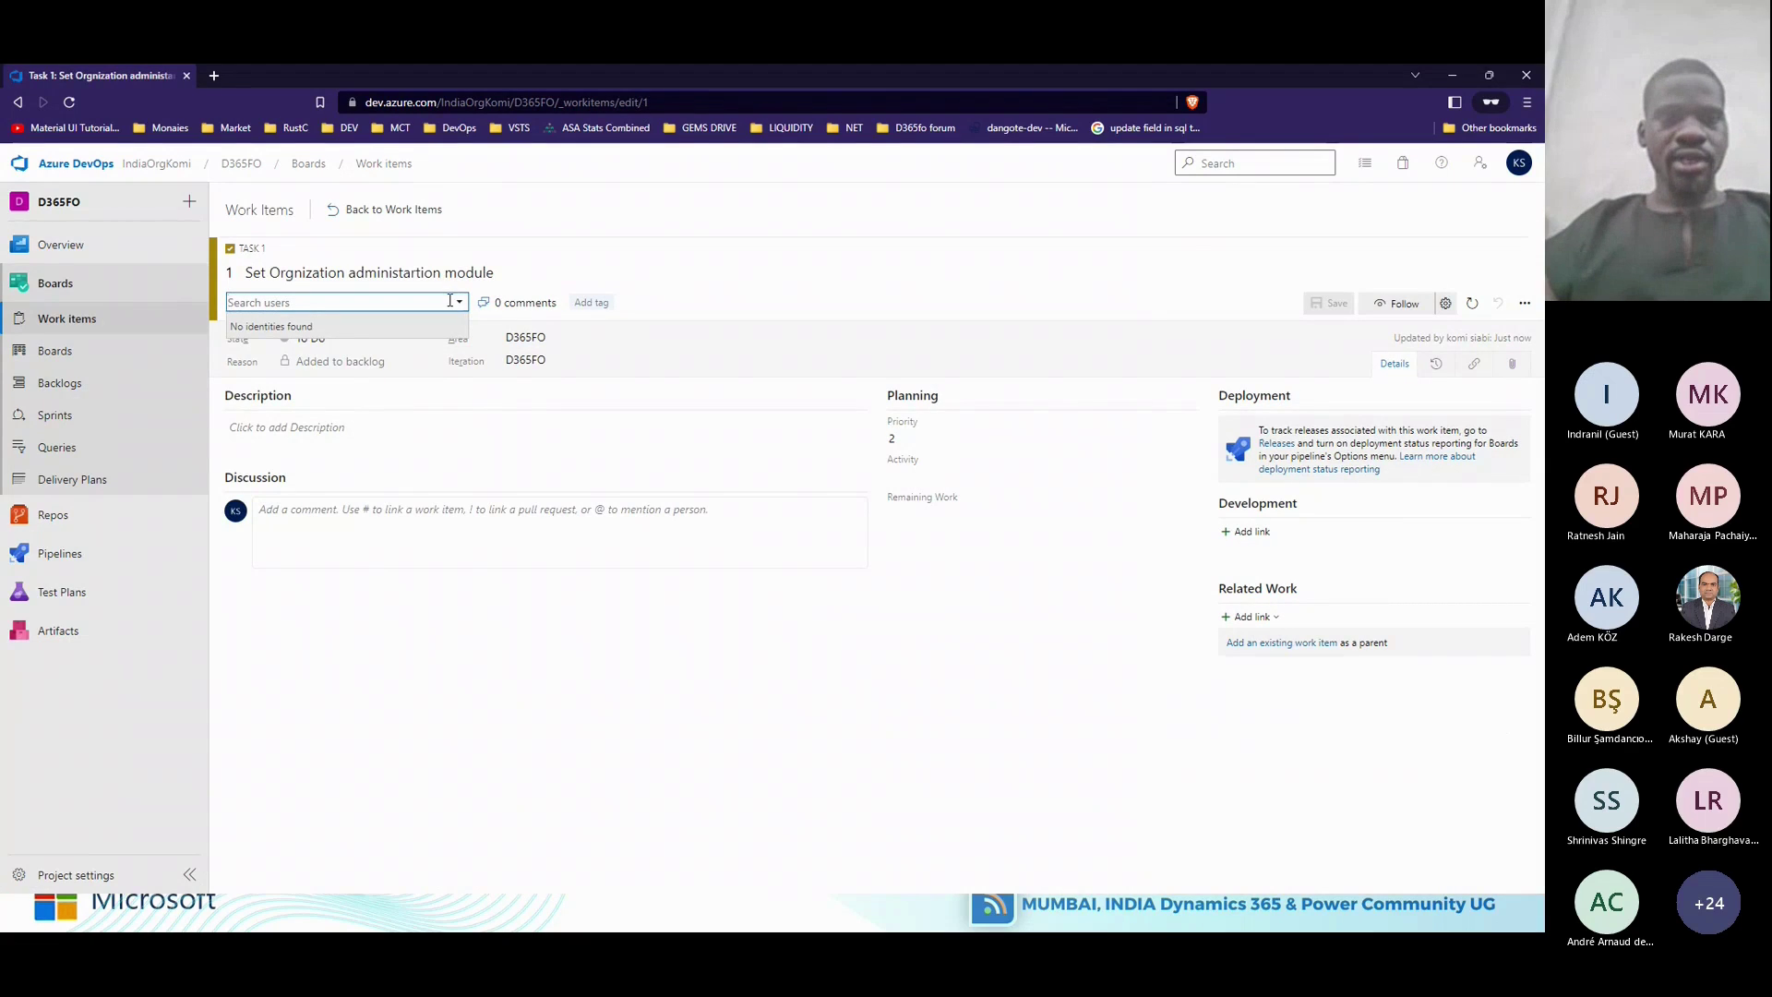
pyautogui.click(460, 303)
# Extend the task title to 'Set Orgnization administartion module for IndiaOrgKomi' and save it.
pyautogui.click(461, 303)
pyautogui.click(406, 430)
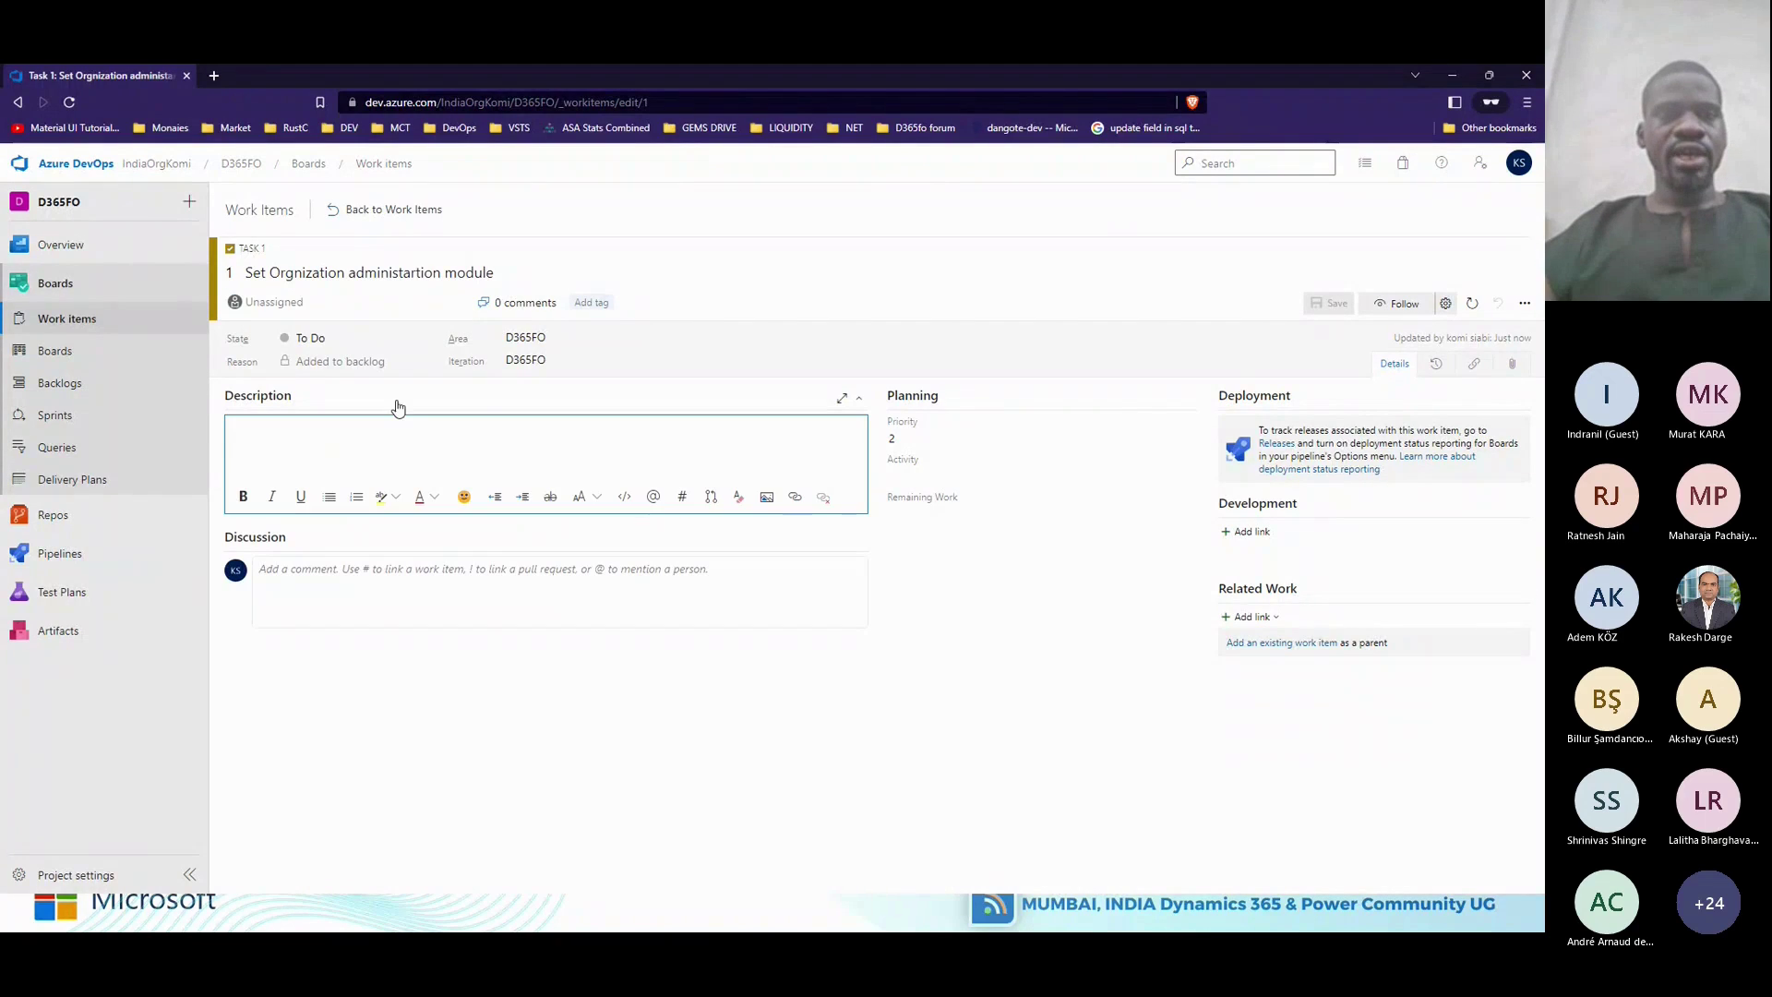
pyautogui.click(388, 308)
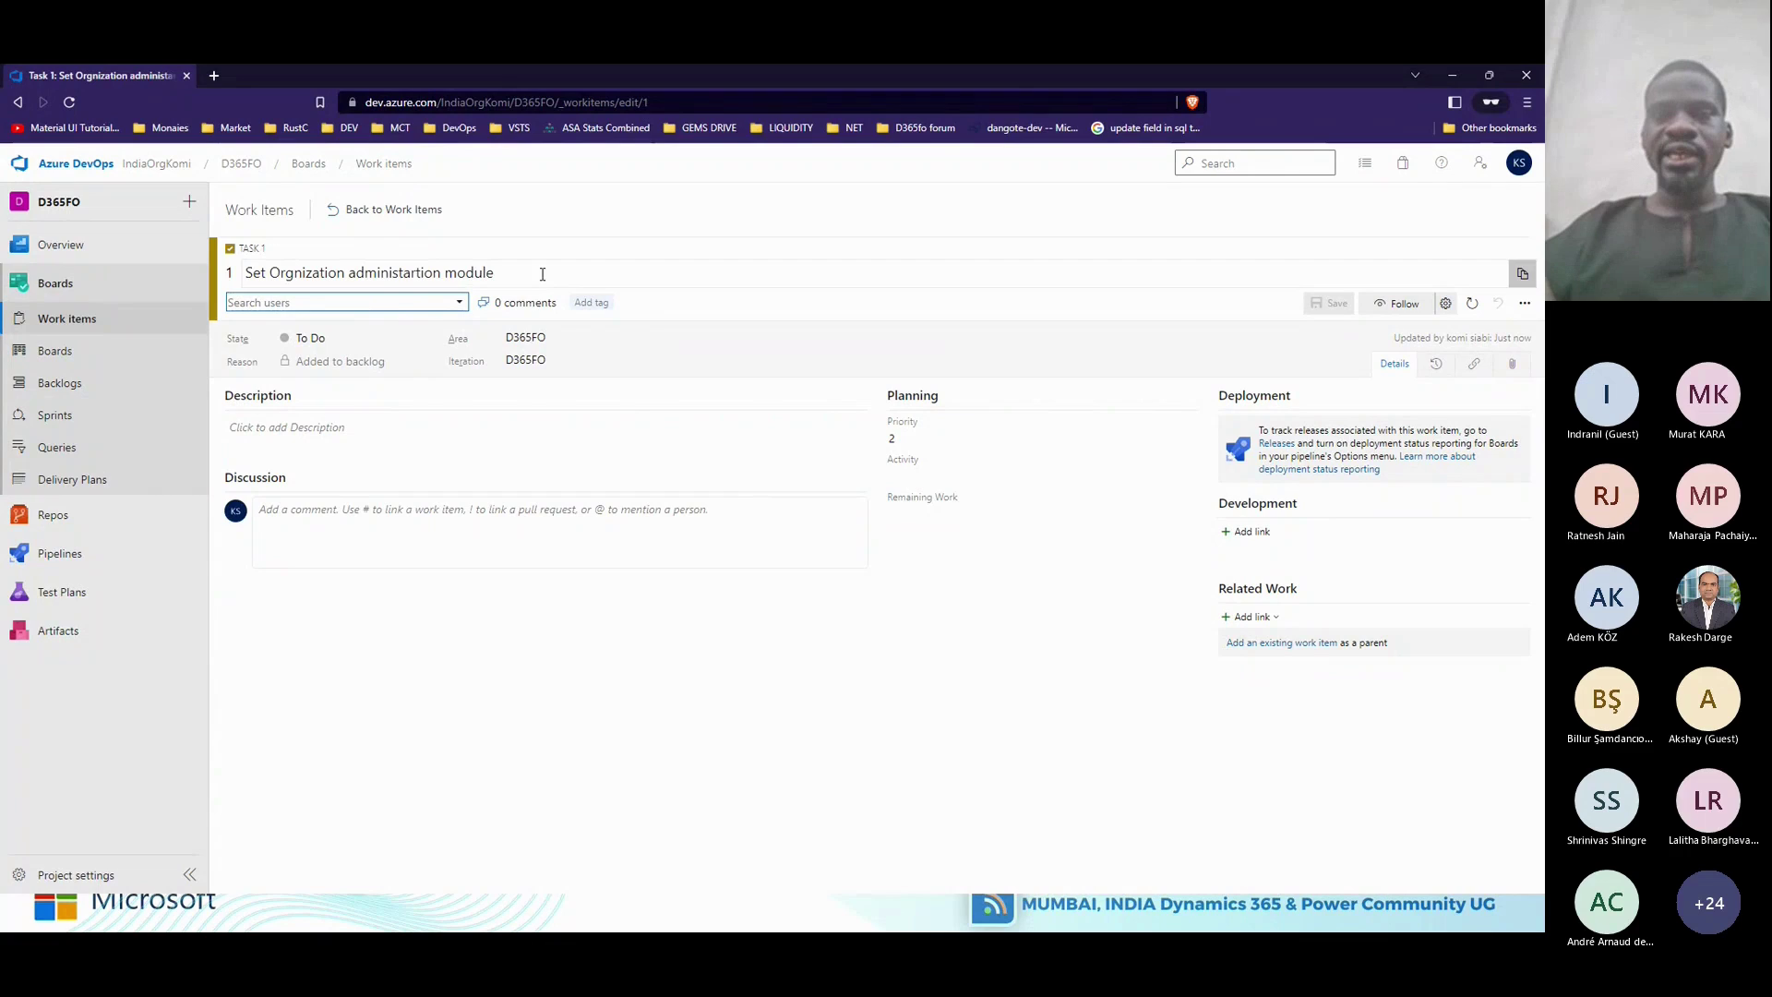
pyautogui.moveTo(543, 274); pyautogui.dragTo(245, 273)
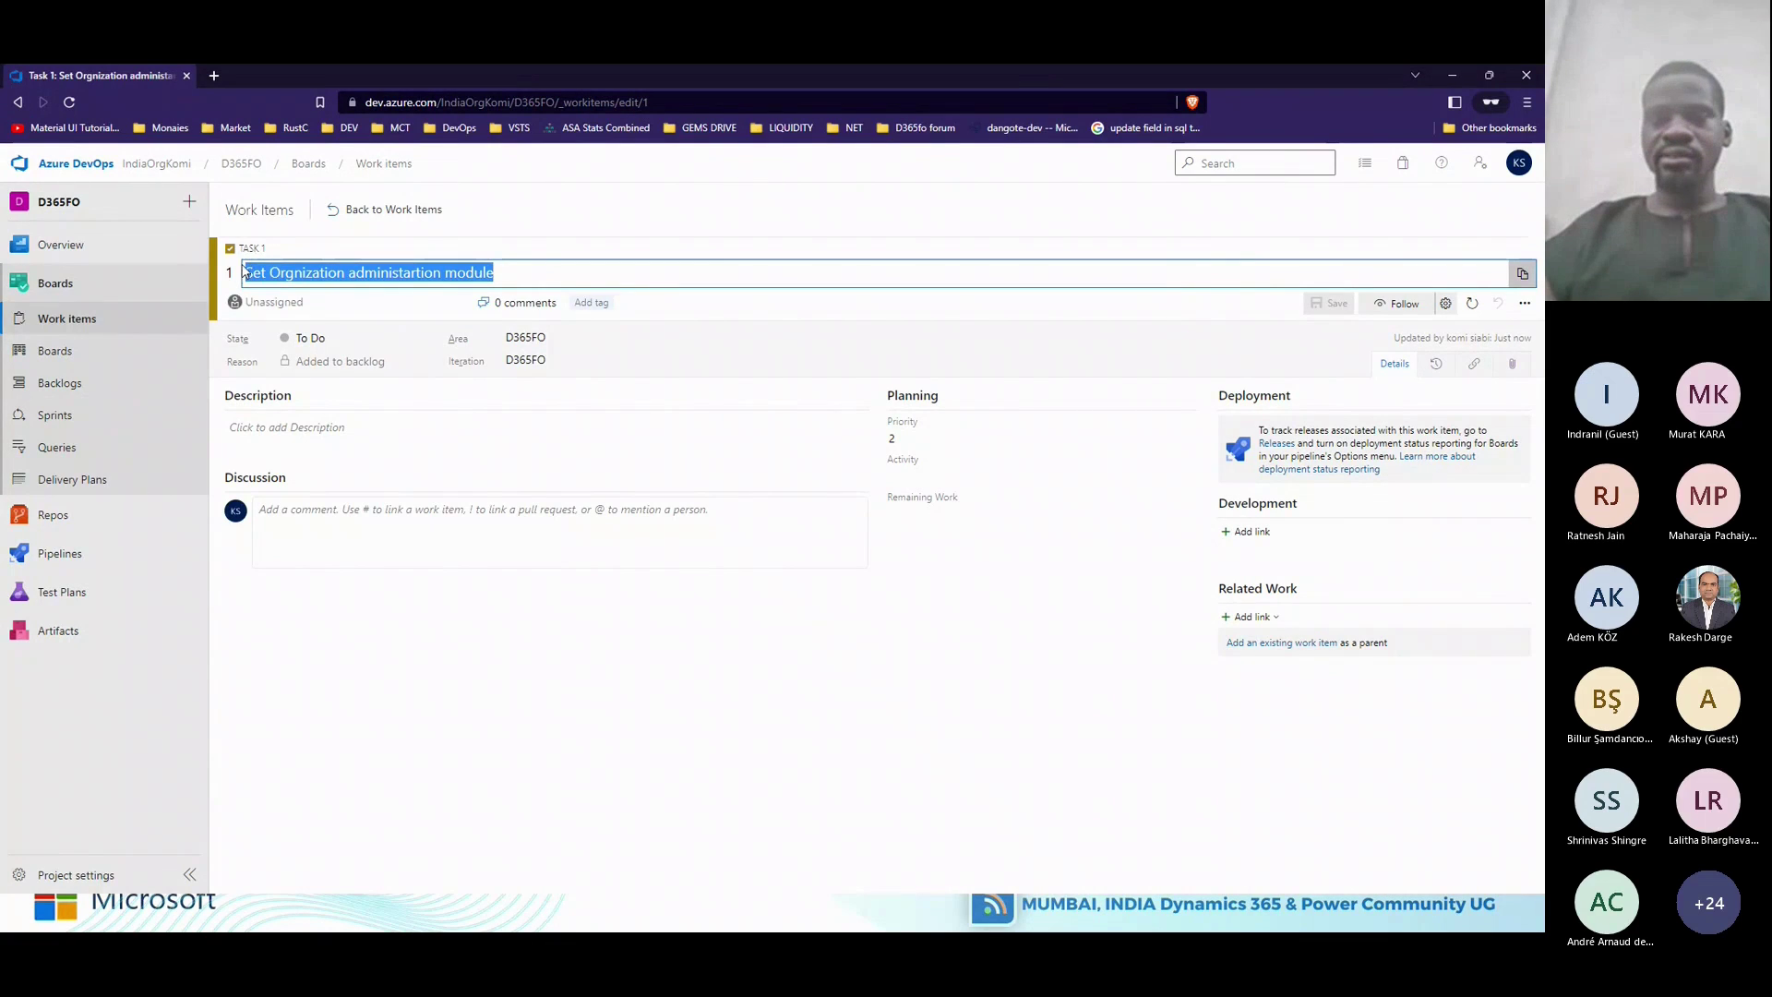
pyautogui.click(402, 427)
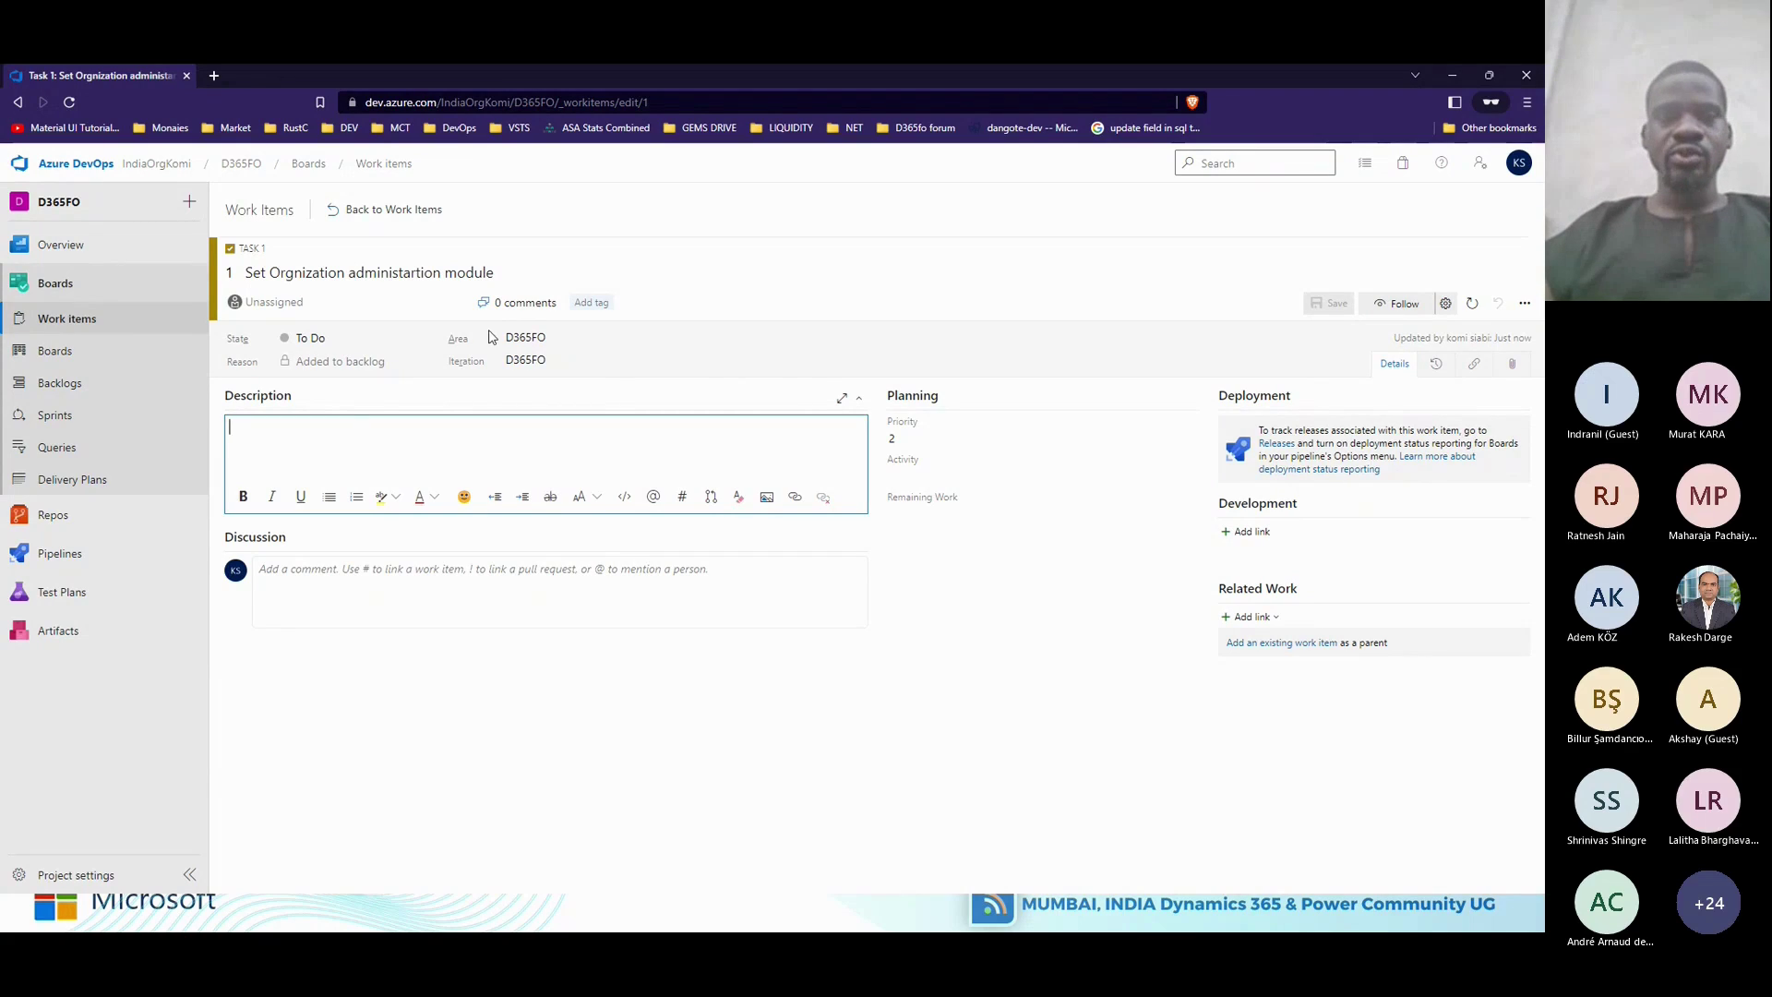
pyautogui.click(591, 269)
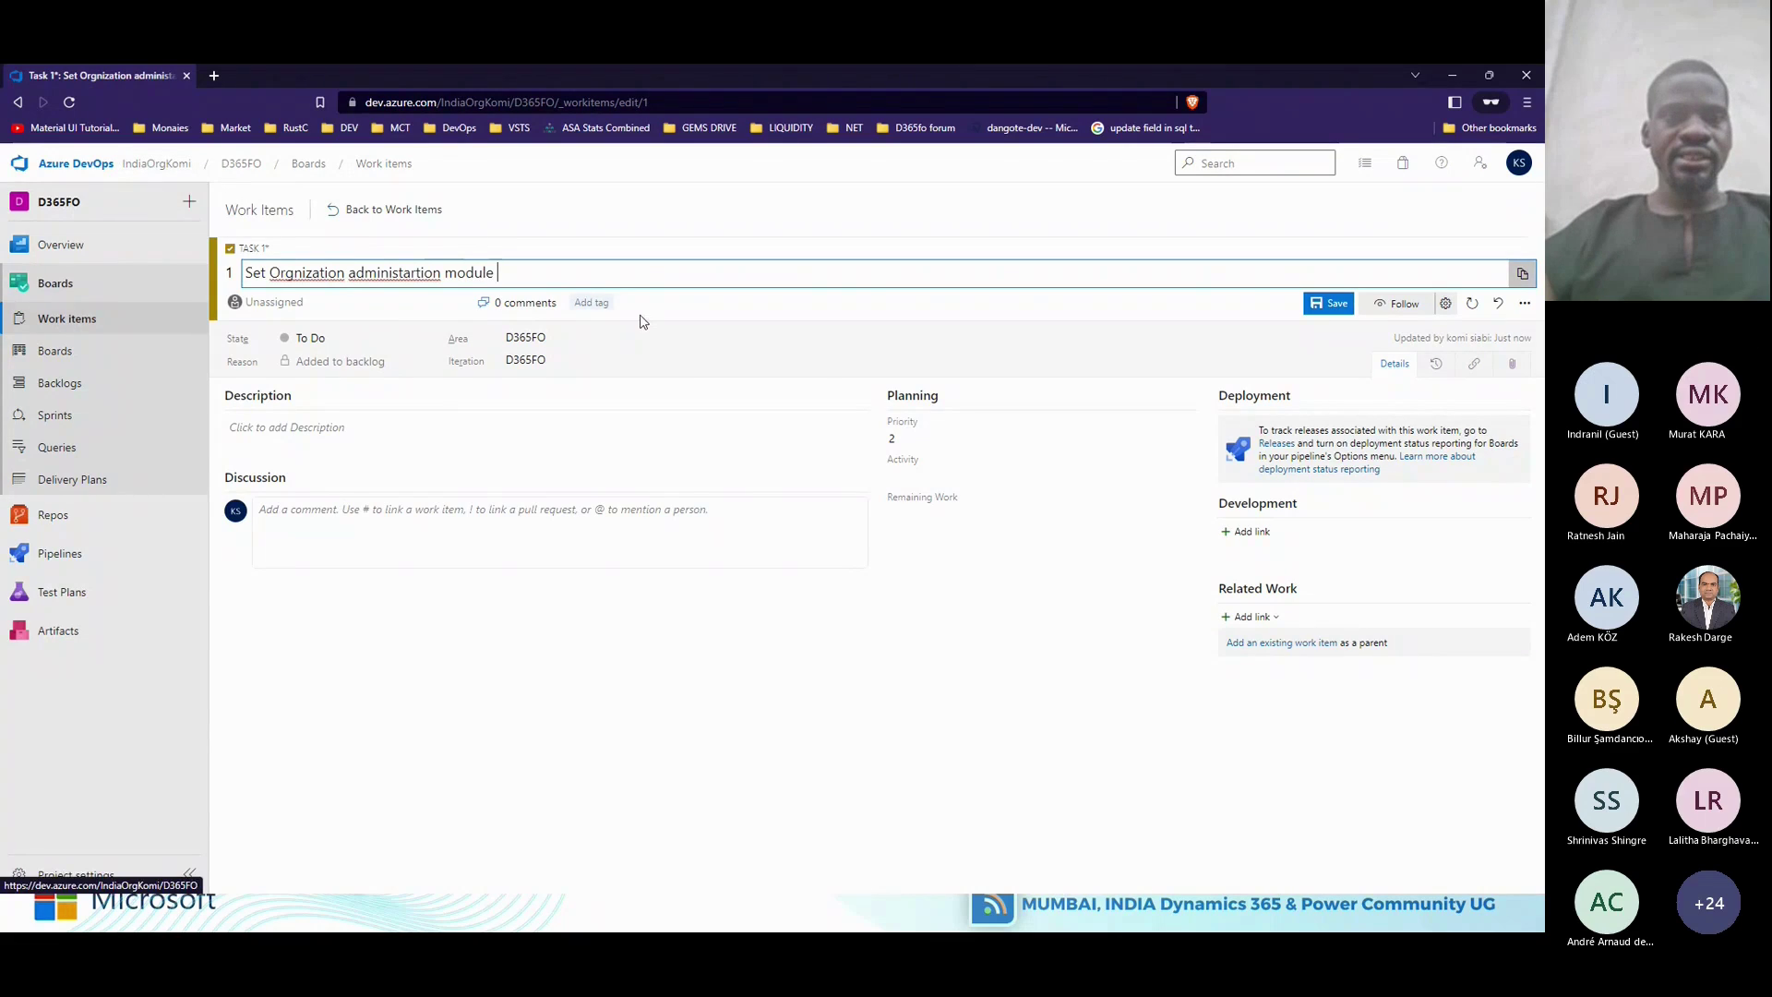
pyautogui.write('for ')
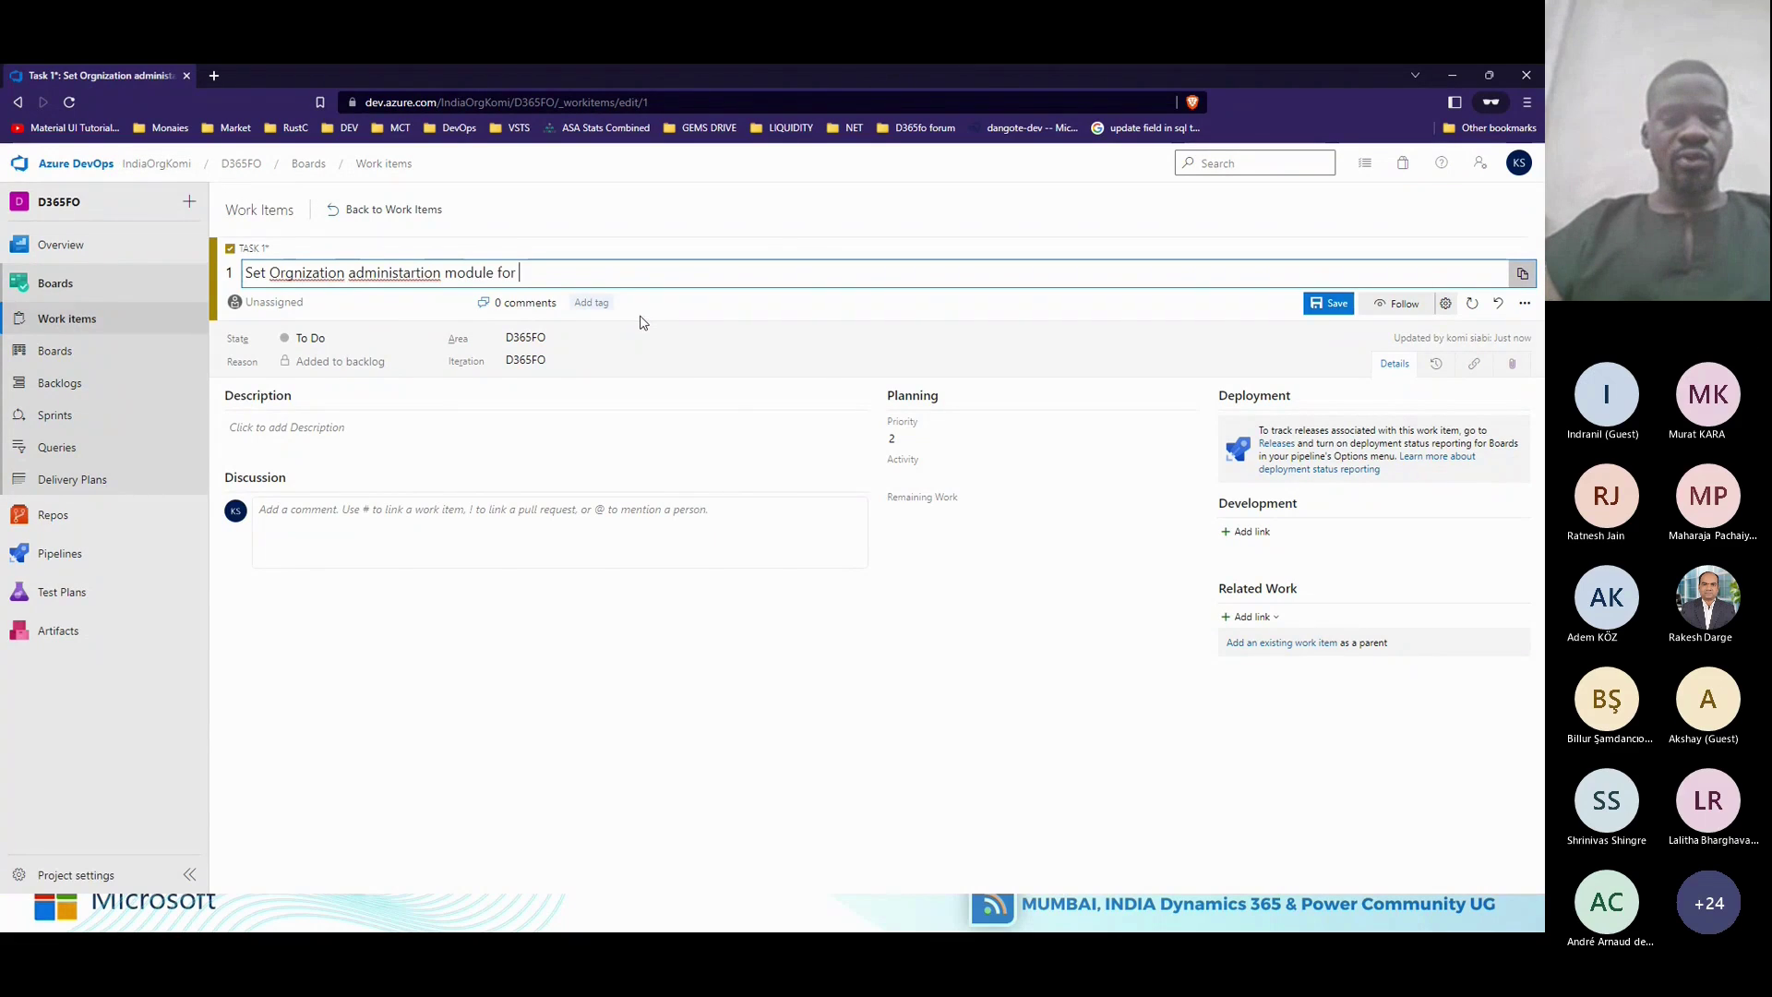
pyautogui.write('l')
pyautogui.write('ndiaOr')
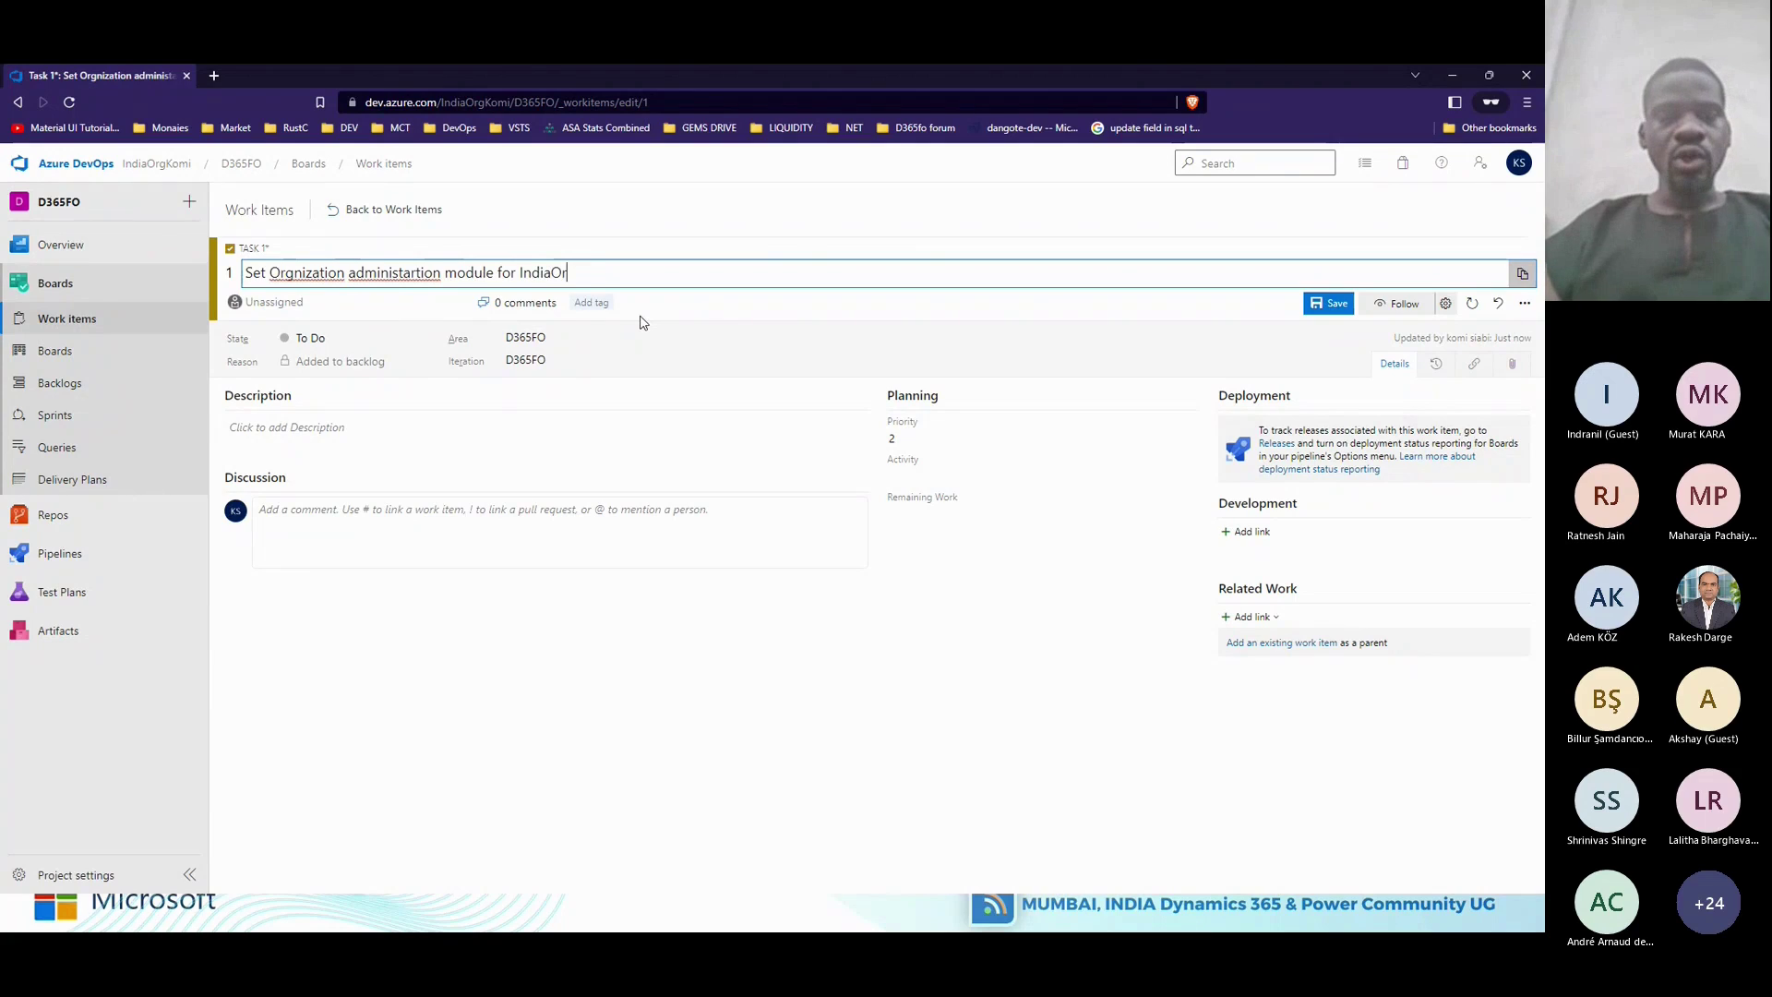
pyautogui.write('g')
pyautogui.write('Komi')
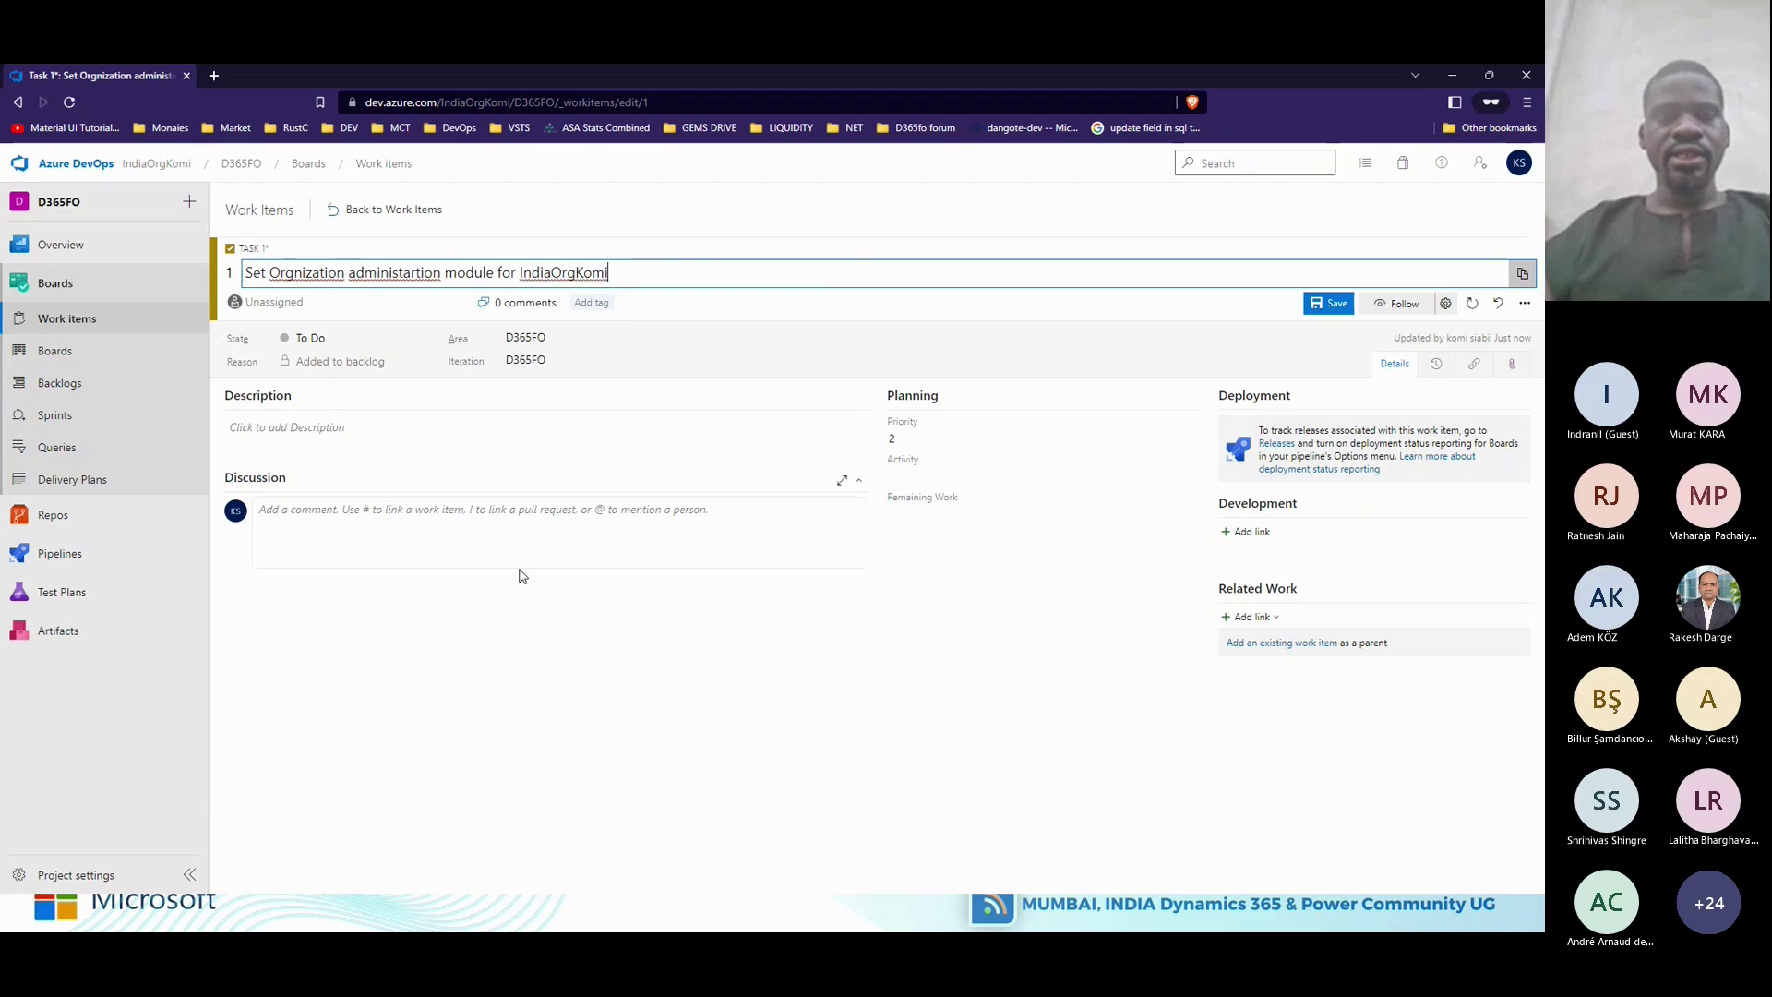
pyautogui.click(505, 617)
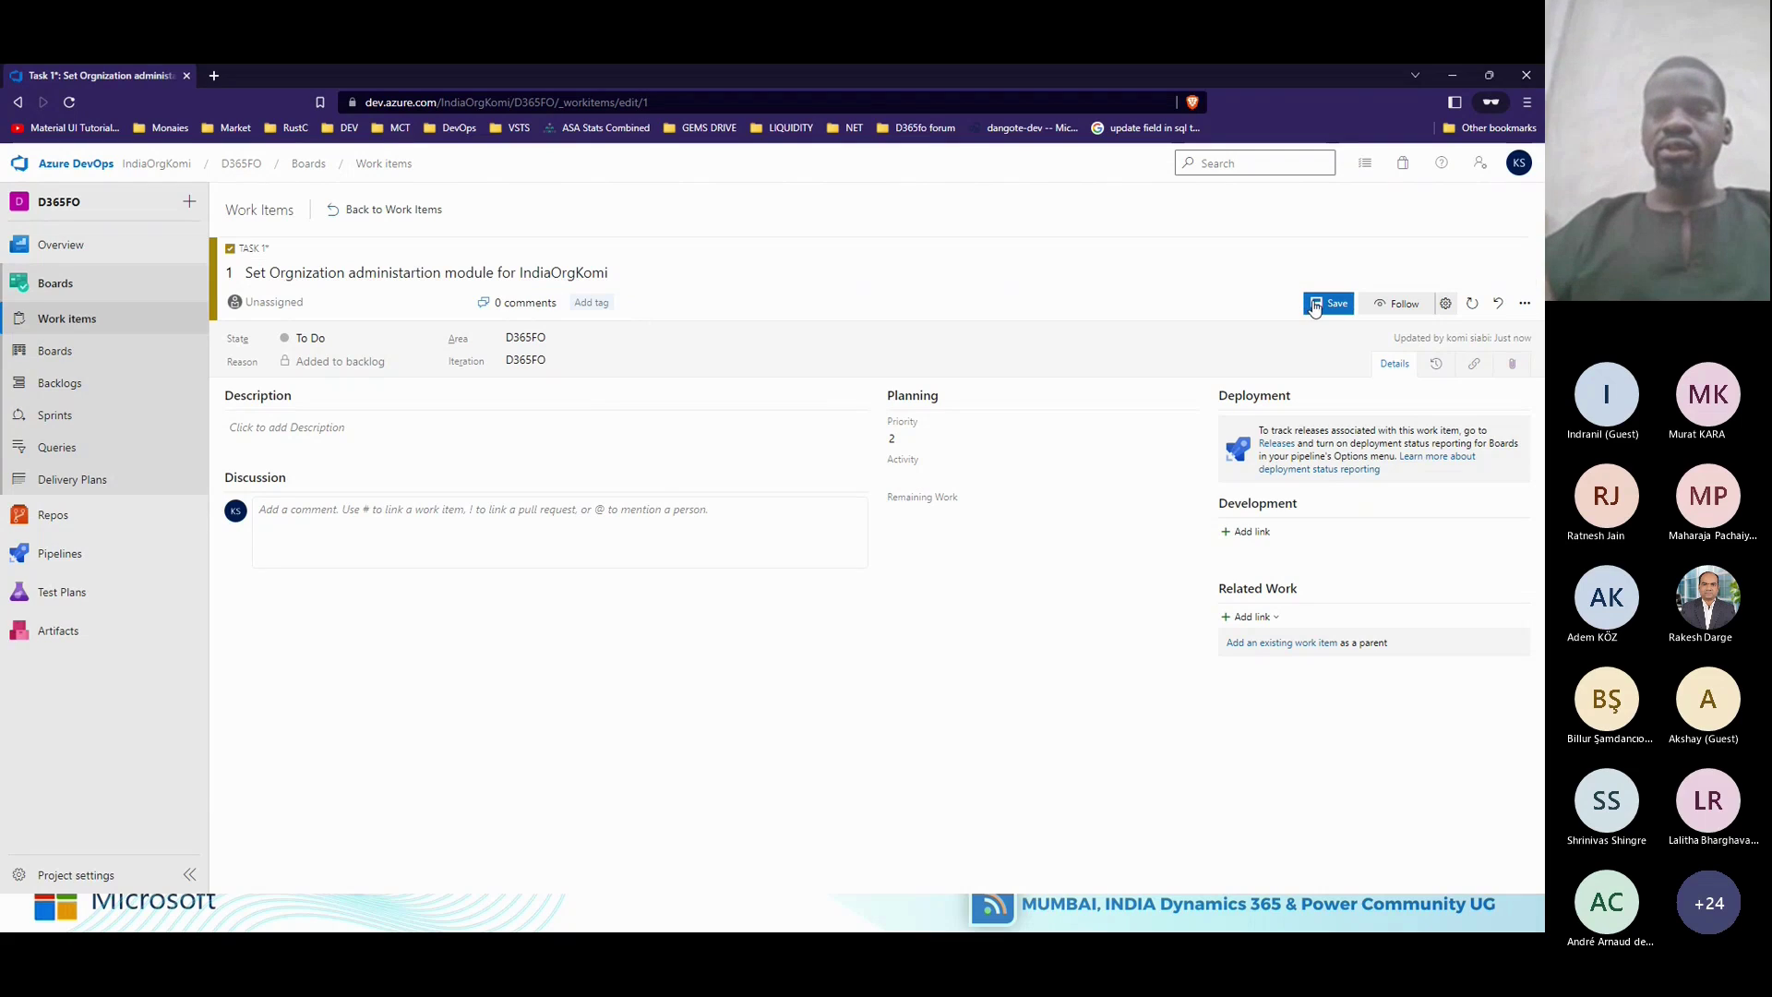
pyautogui.click(1315, 307)
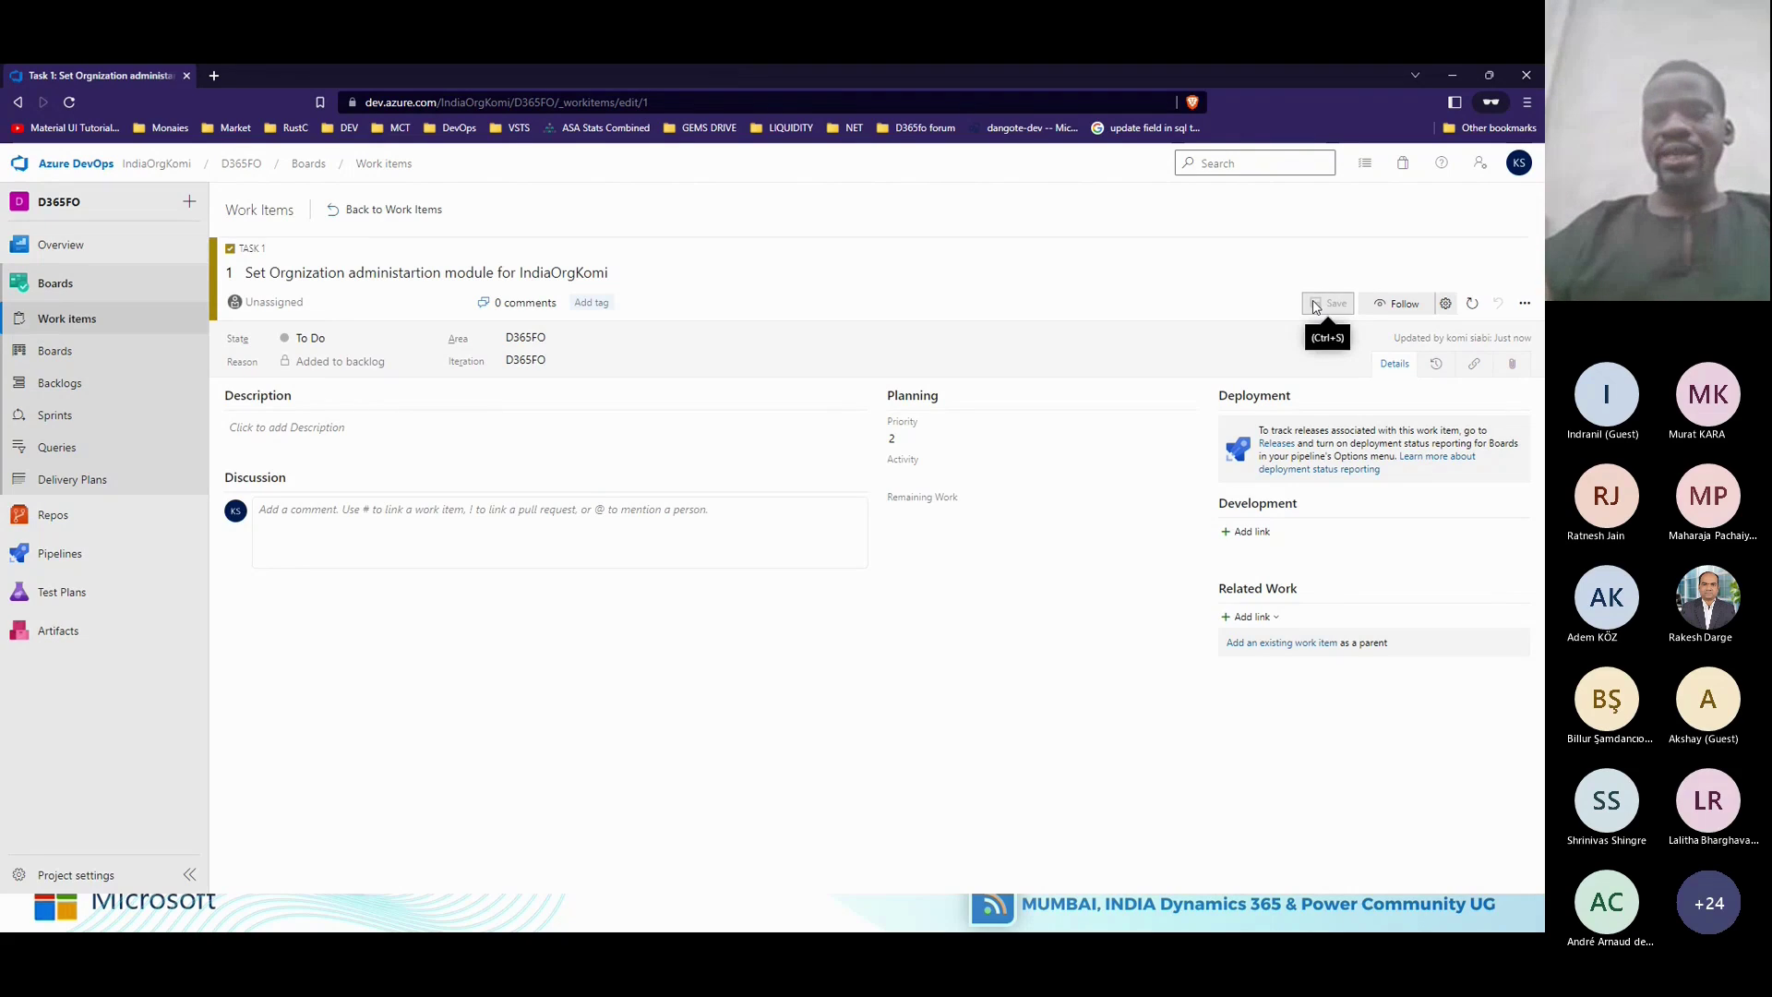
# Set the task state to Done and begin editing the description.
pyautogui.click(429, 345)
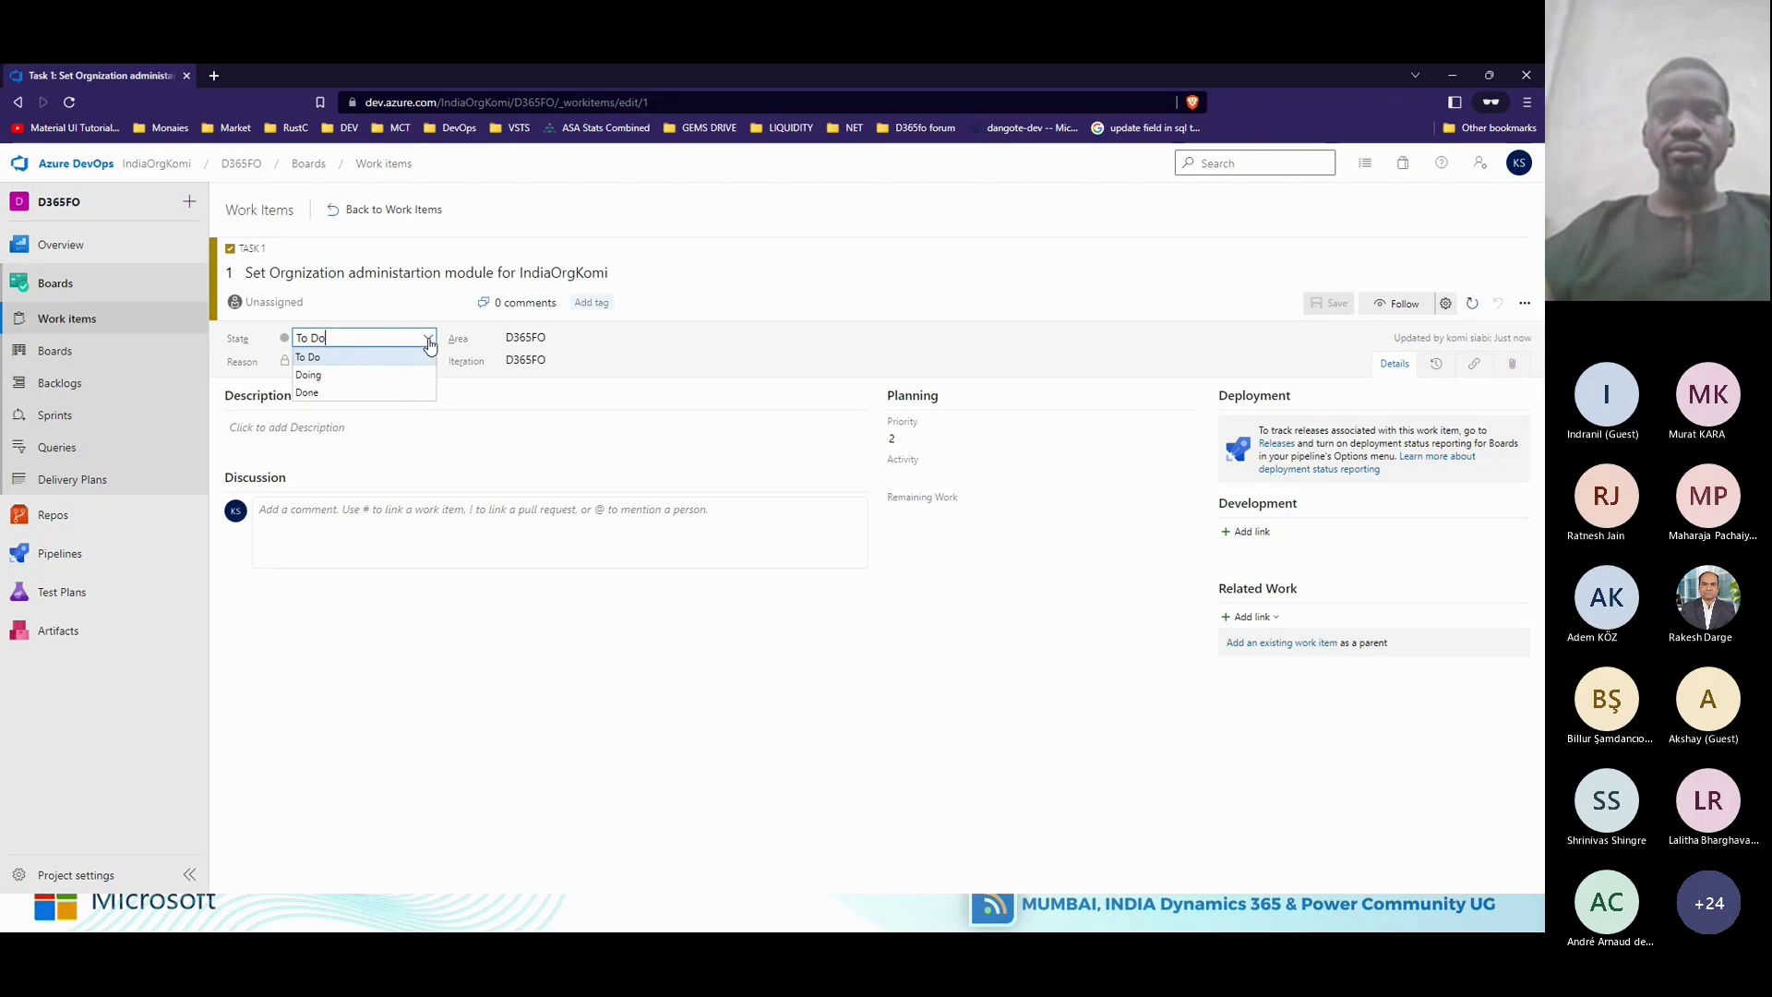
pyautogui.click(361, 394)
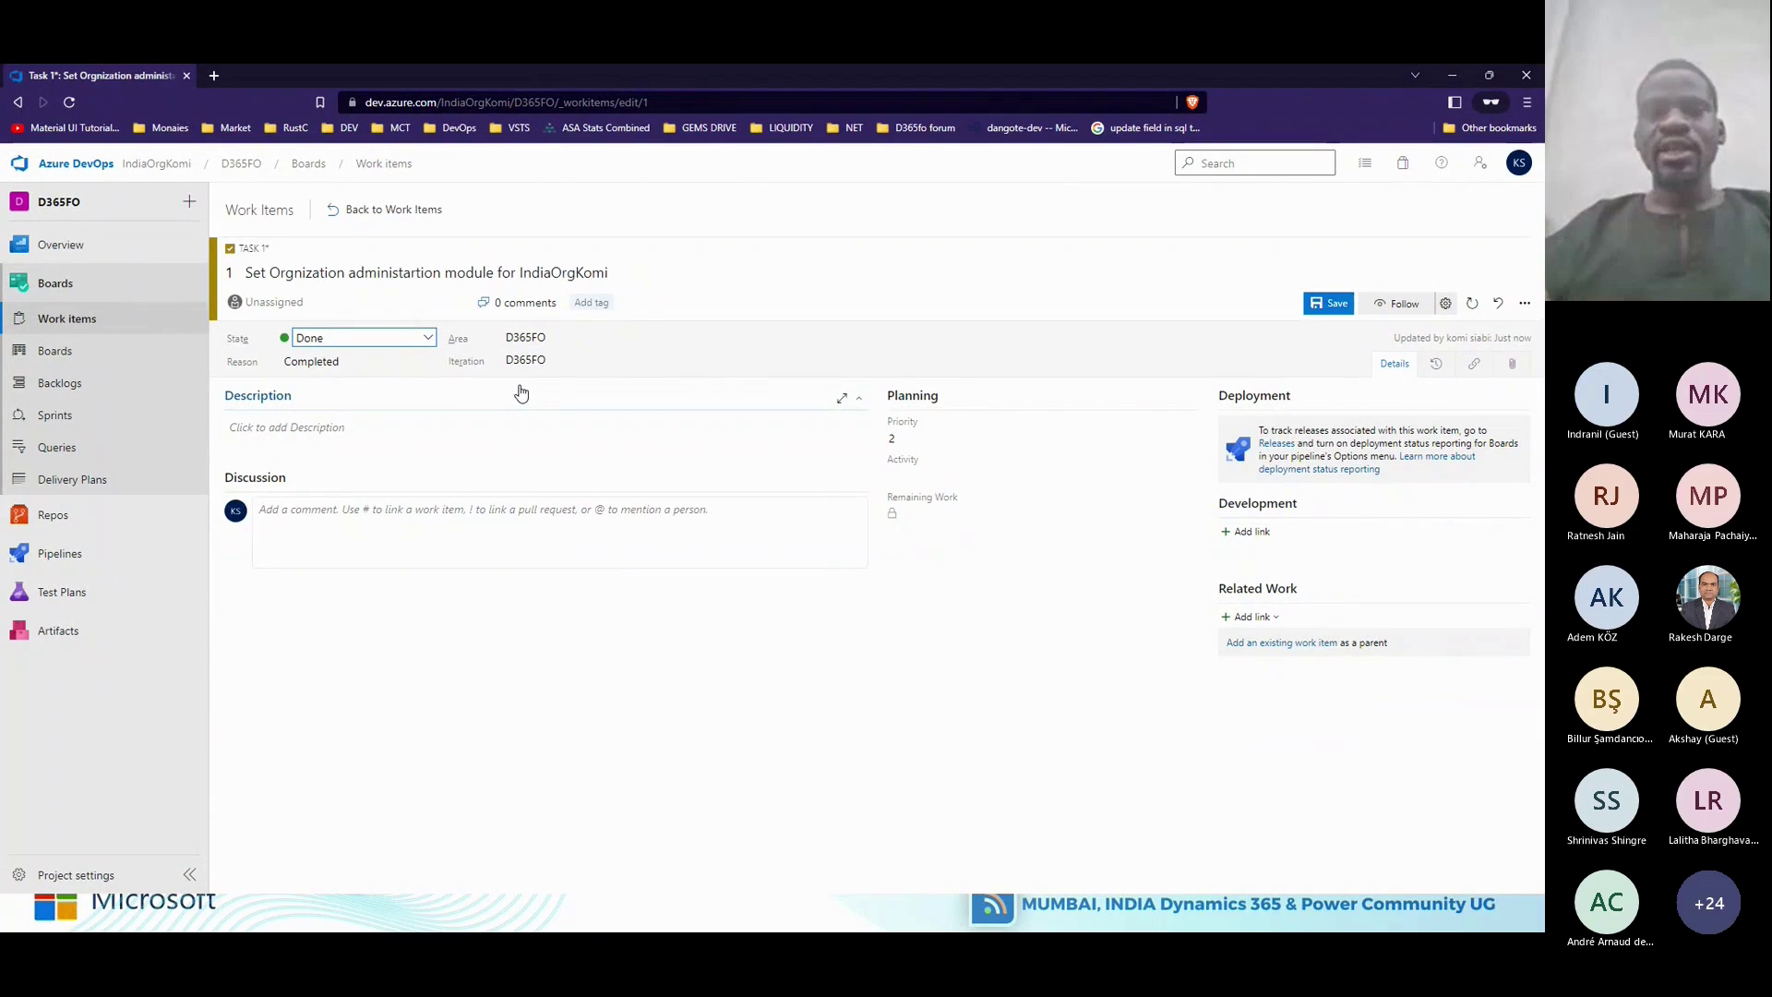
pyautogui.click(494, 427)
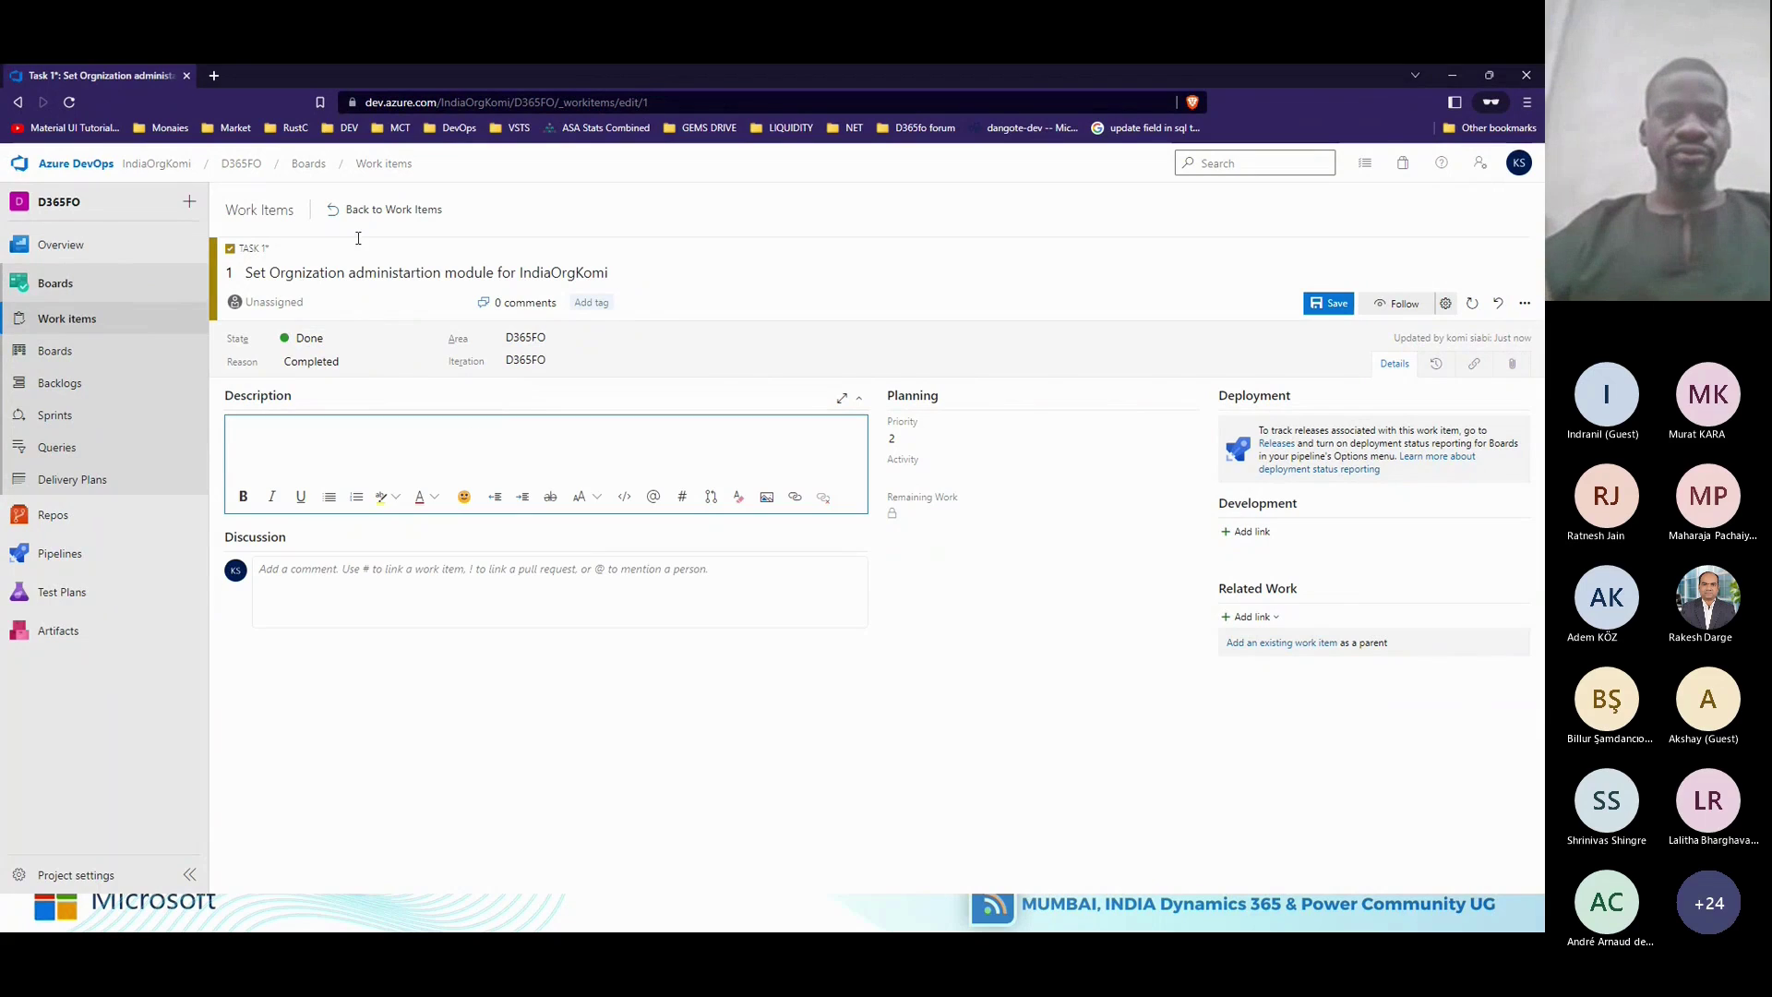
# In a new private Brave tab, search lorem ipsum and copy the loremipsum.io placeholder paragraph.
pyautogui.click(216, 76)
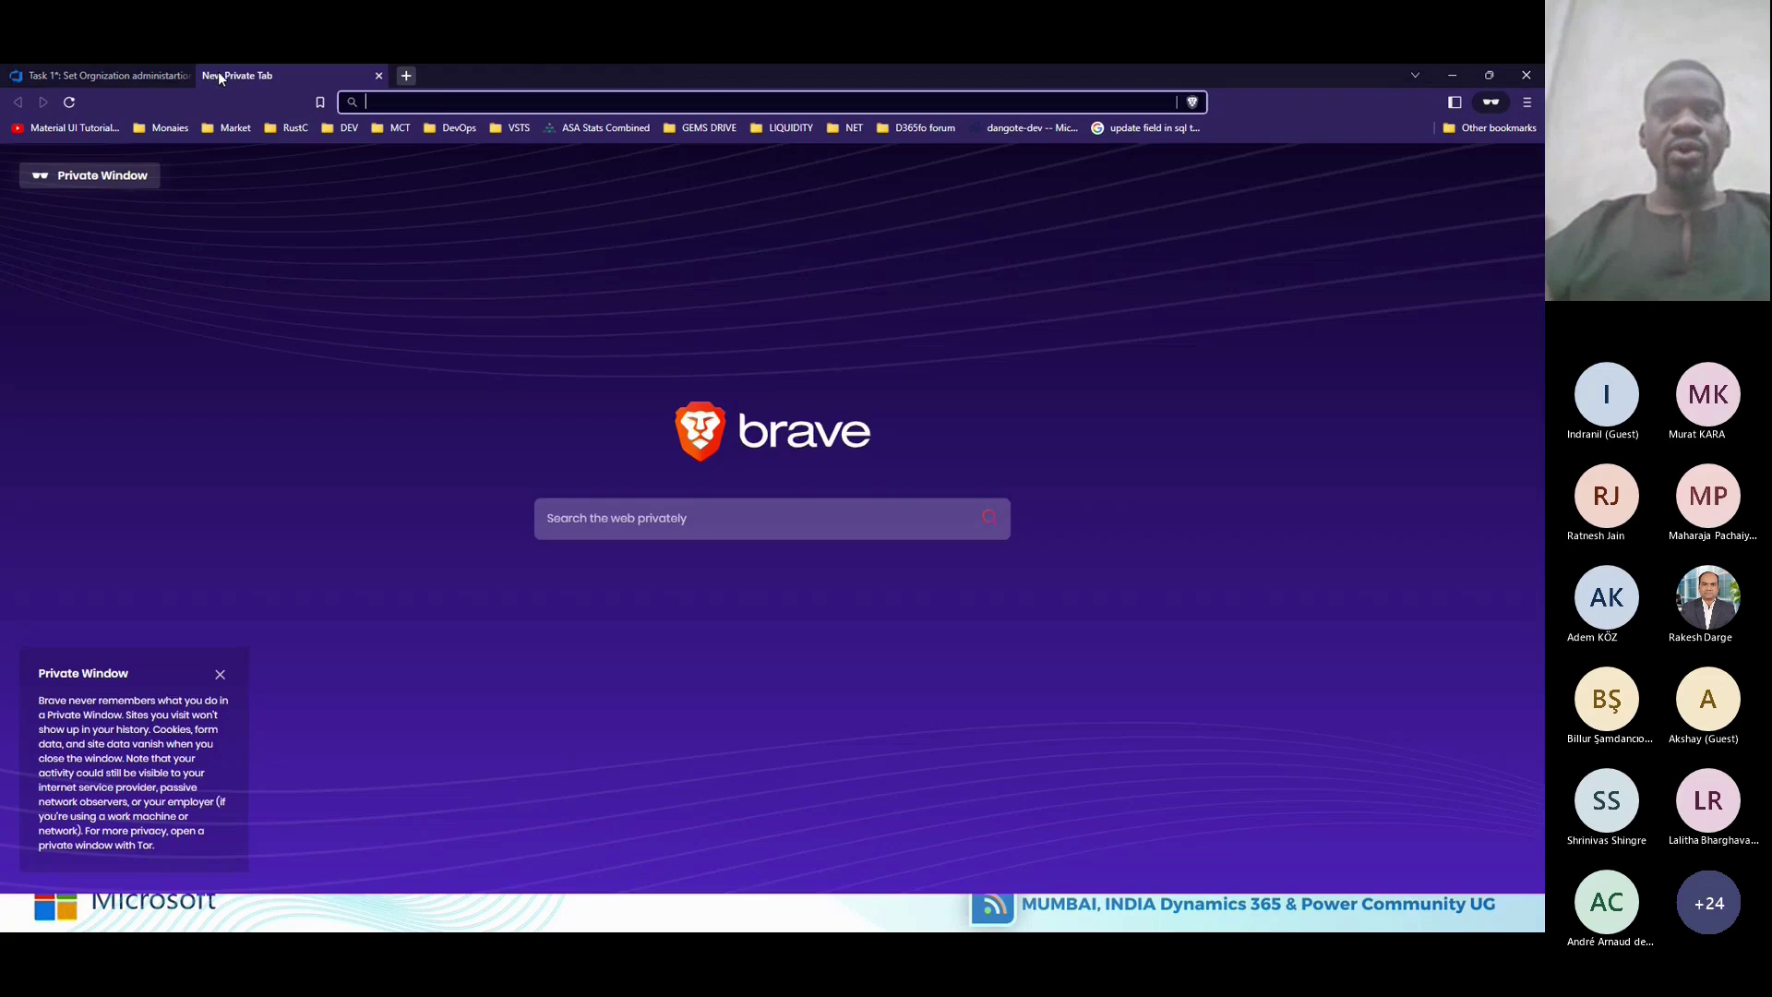
pyautogui.write('o')
pyautogui.press('BackSpace')
pyautogui.press('BackSpace')
pyautogui.write('l')
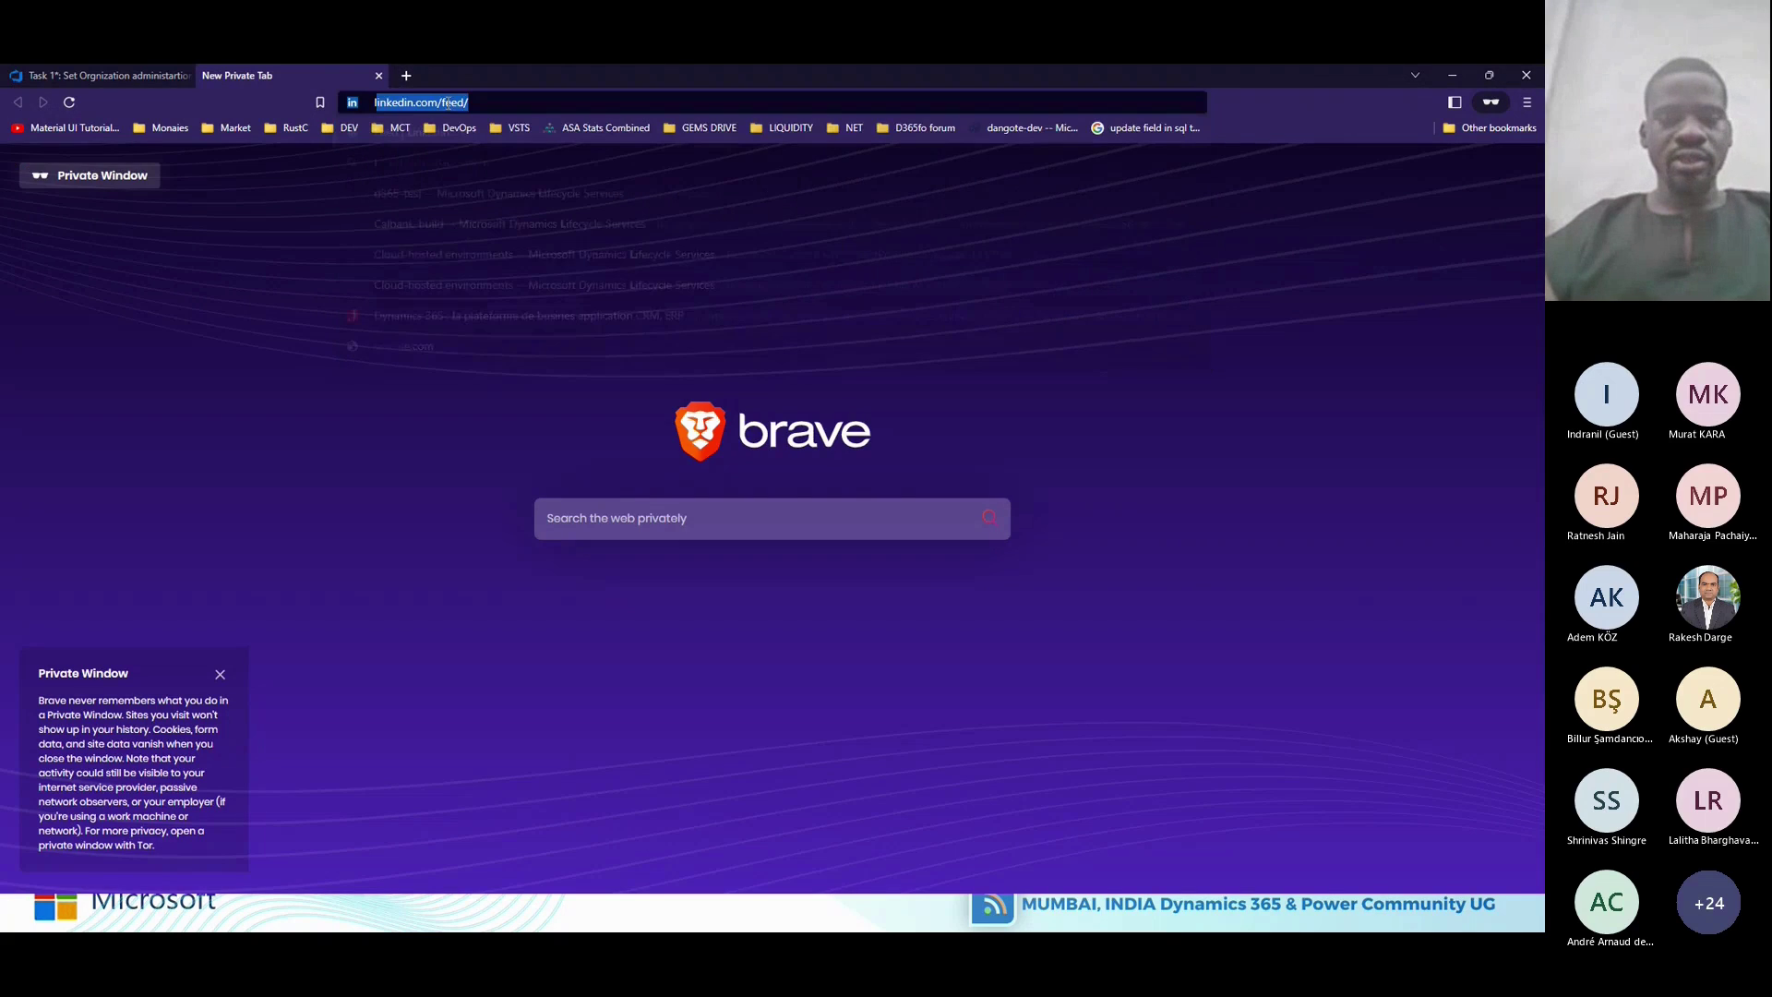
pyautogui.write('orem o')
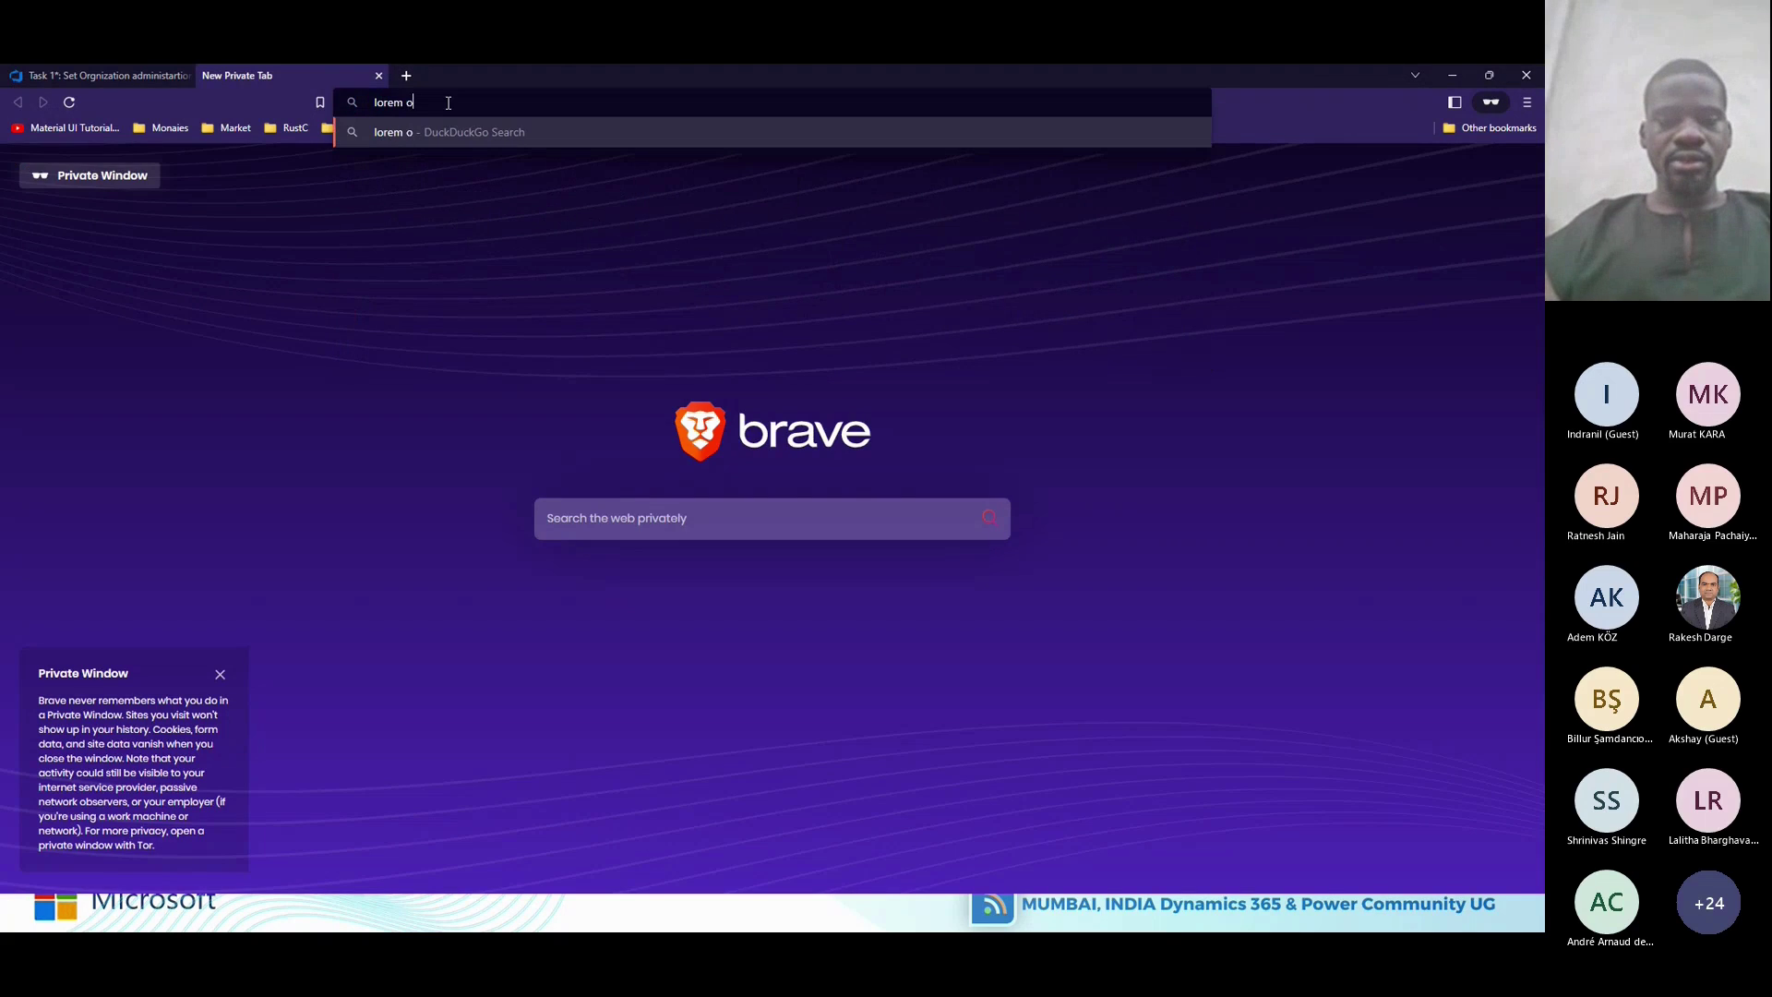
pyautogui.write('psim')
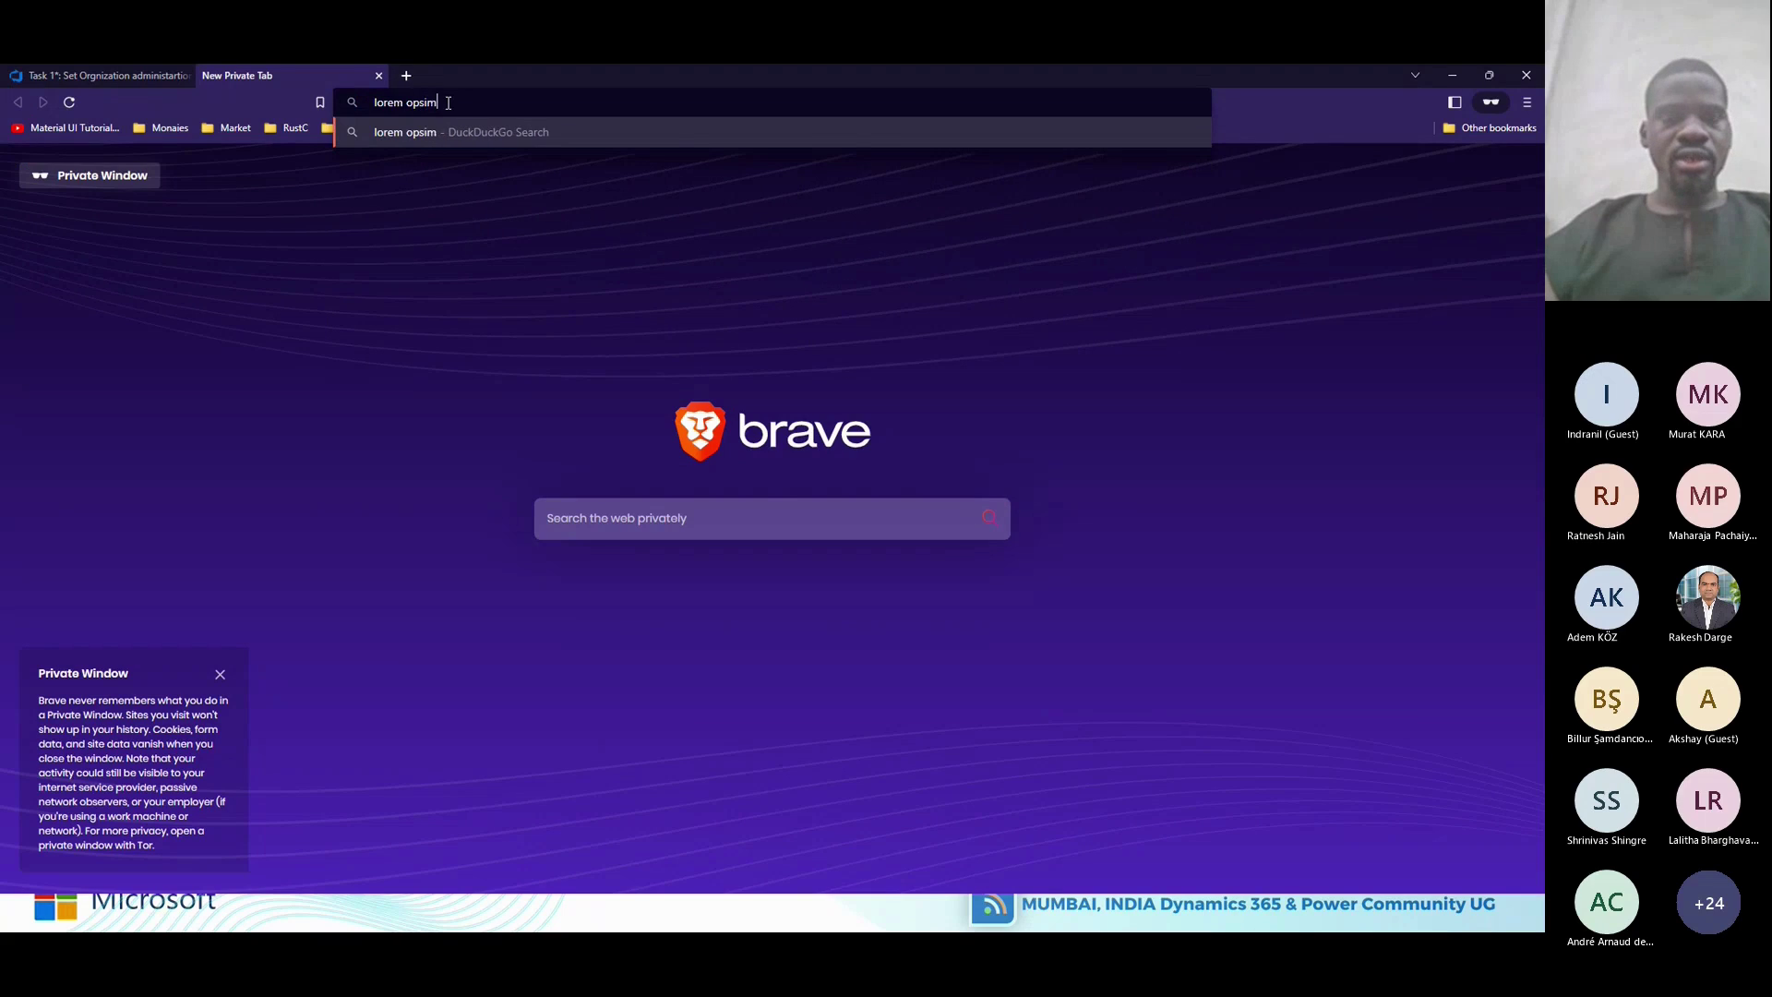
pyautogui.press('Return')
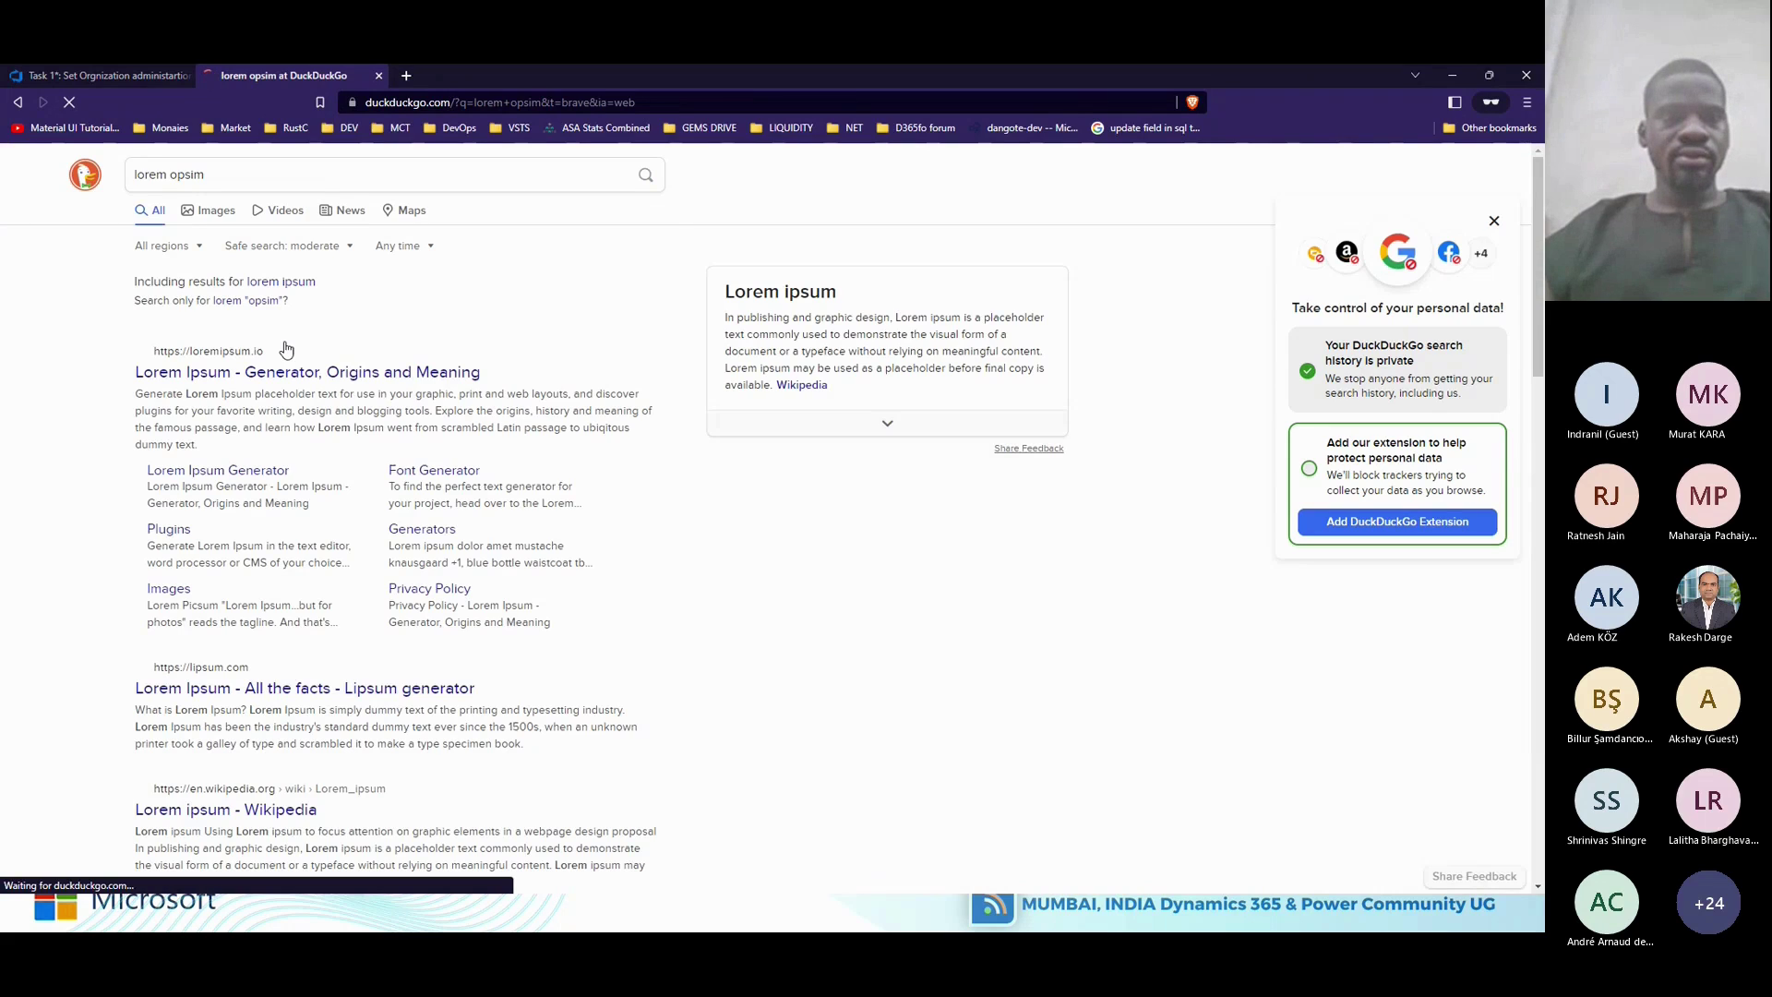
pyautogui.click(270, 373)
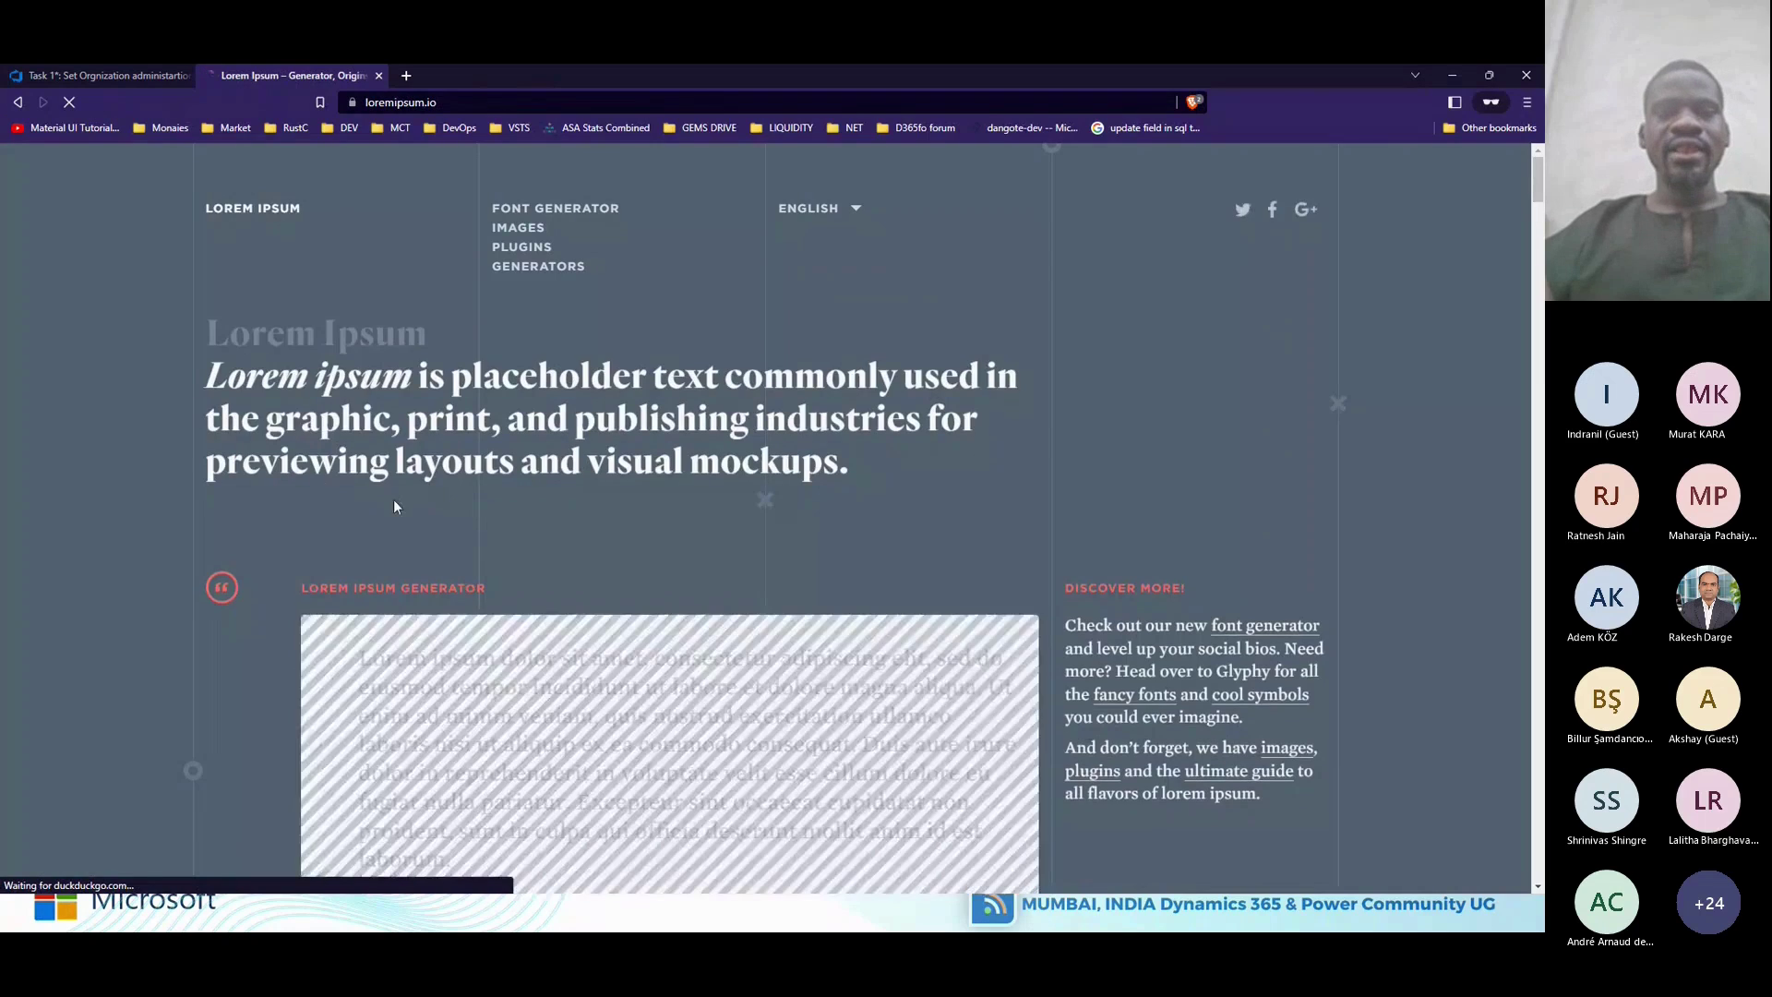
pyautogui.doubleClick(692, 685)
pyautogui.tripleClick(692, 685)
pyautogui.hotkey('ctrl', 'c')
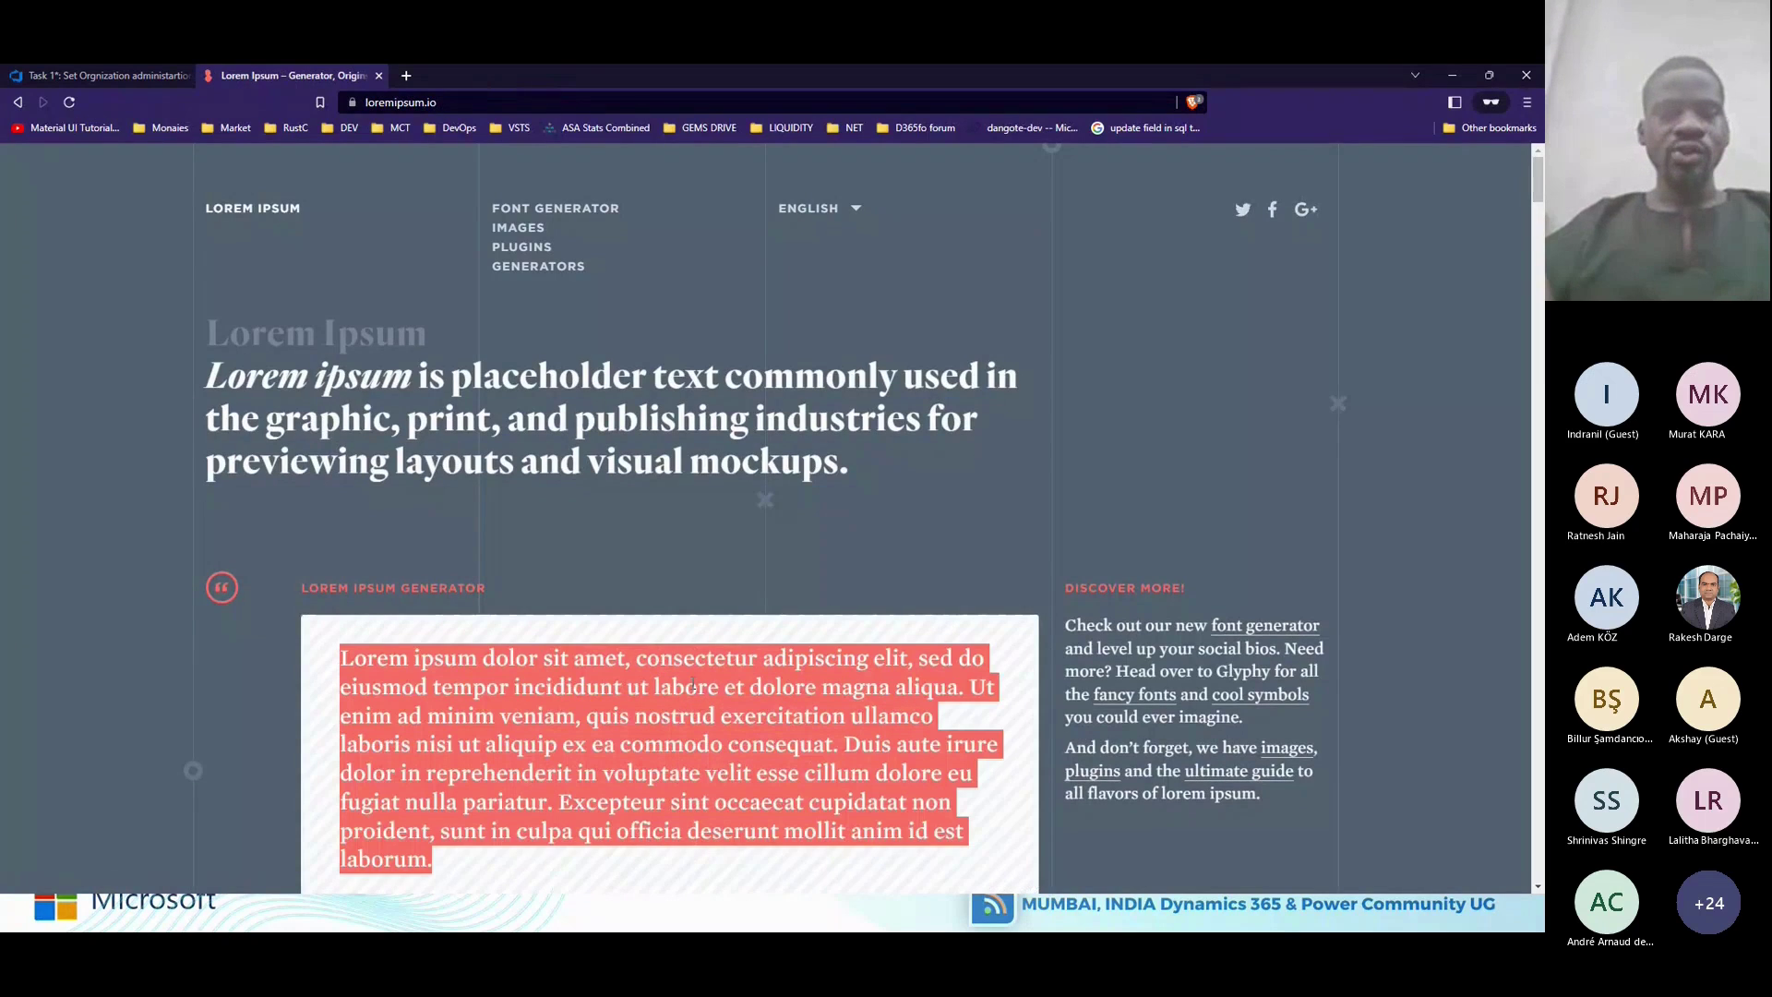
pyautogui.click(133, 74)
# Paste the lorem ipsum text into the description and write an @-mention comment about number sequences.
pyautogui.hotkey('ctrl', 'v')
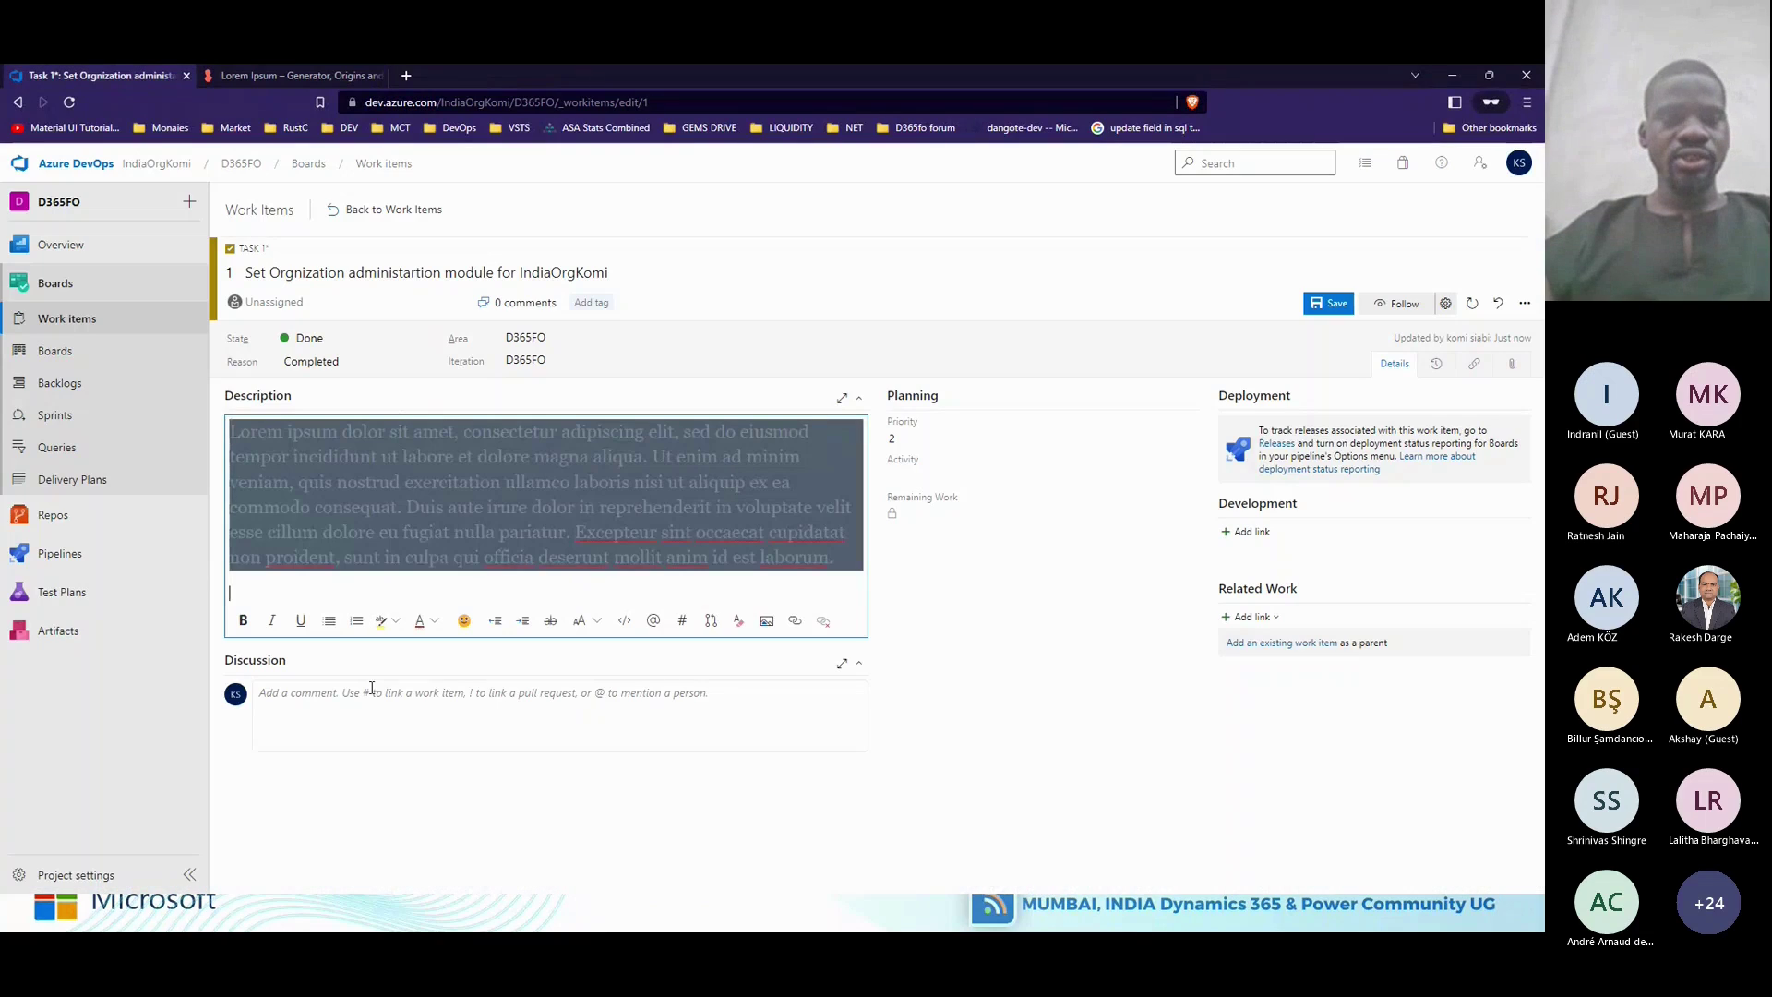
pyautogui.click(372, 690)
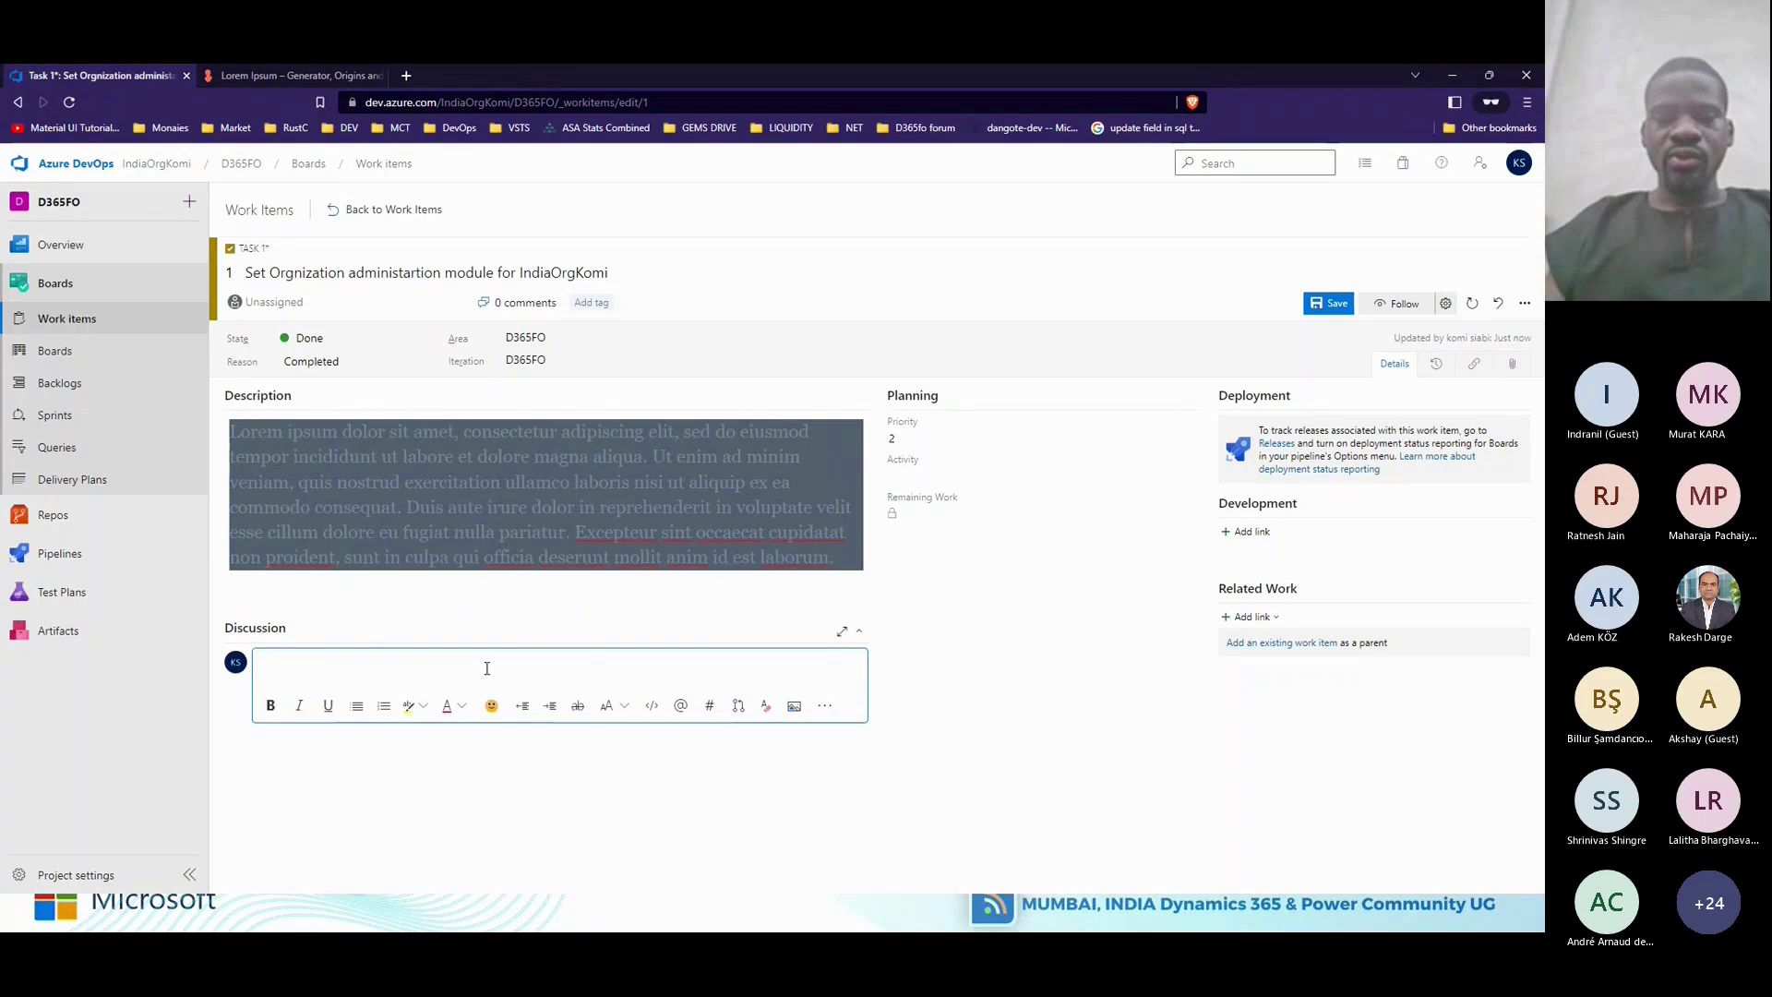
pyautogui.write('@')
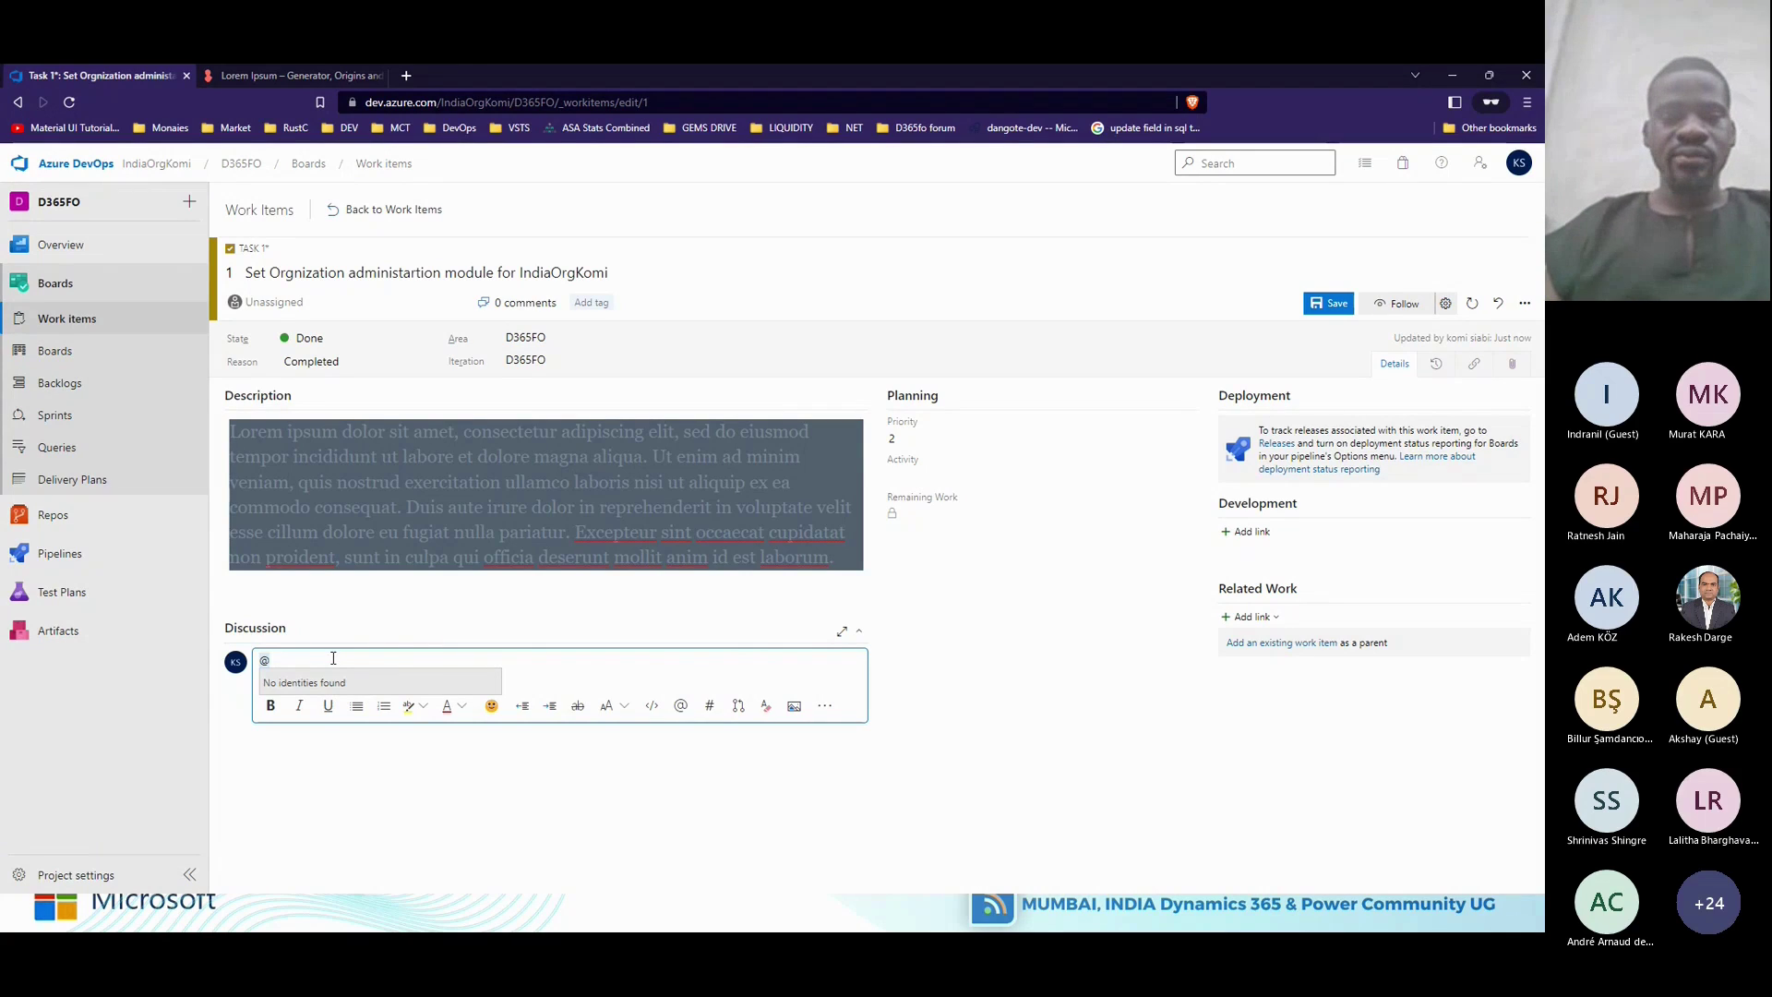
pyautogui.write('Ra')
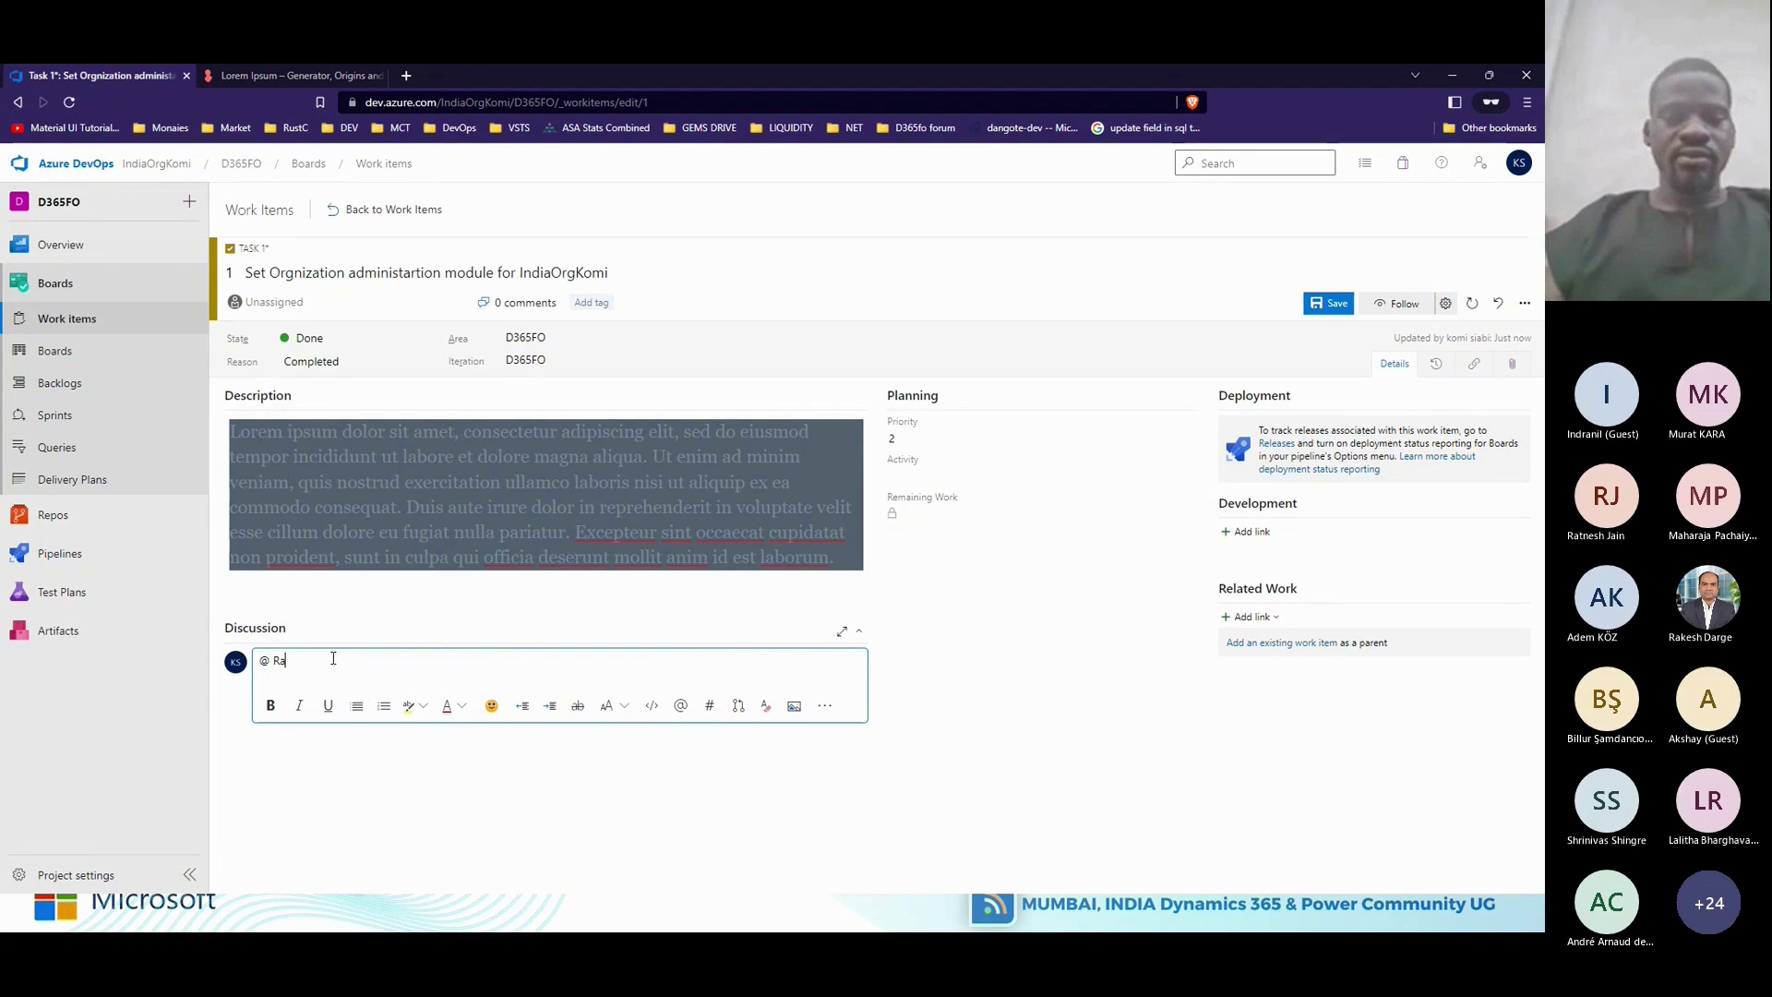
pyautogui.write('kesh, I am')
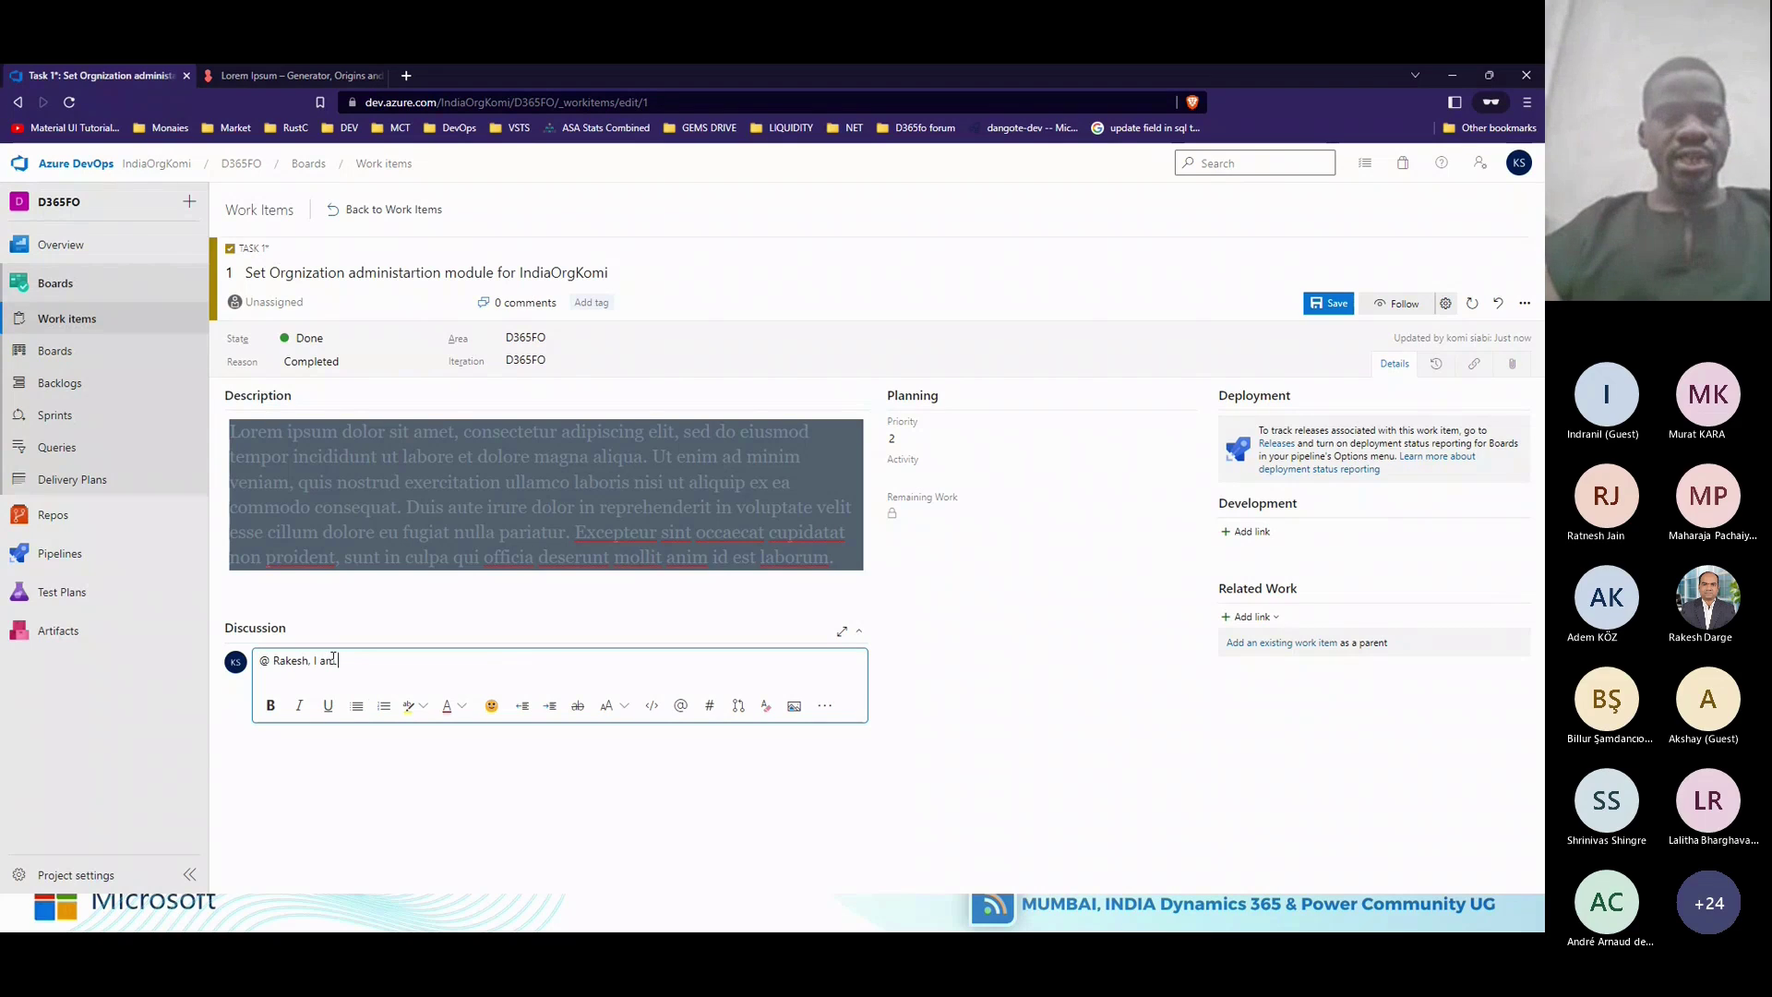
pyautogui.write(' just')
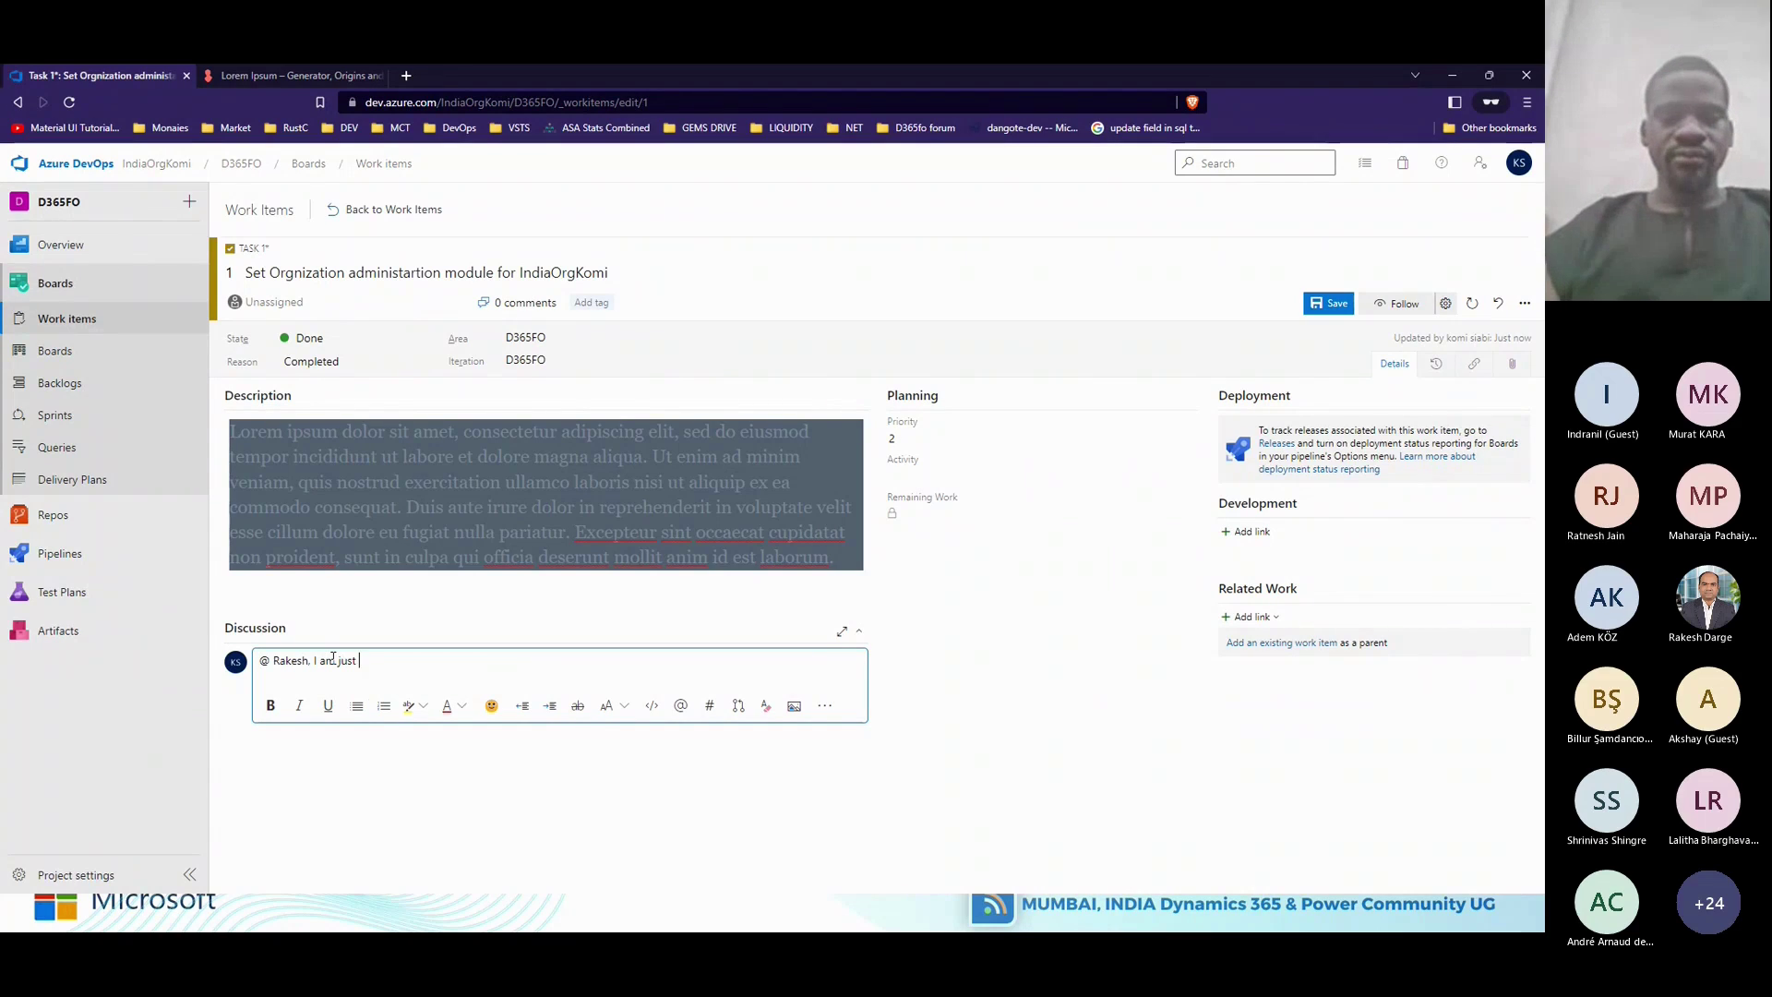
pyautogui.press('BackSpace')
pyautogui.press('BackSpace')
pyautogui.press('BackSpace')
pyautogui.press('BackSpace')
pyautogui.press('BackSpace')
pyautogui.press('BackSpace')
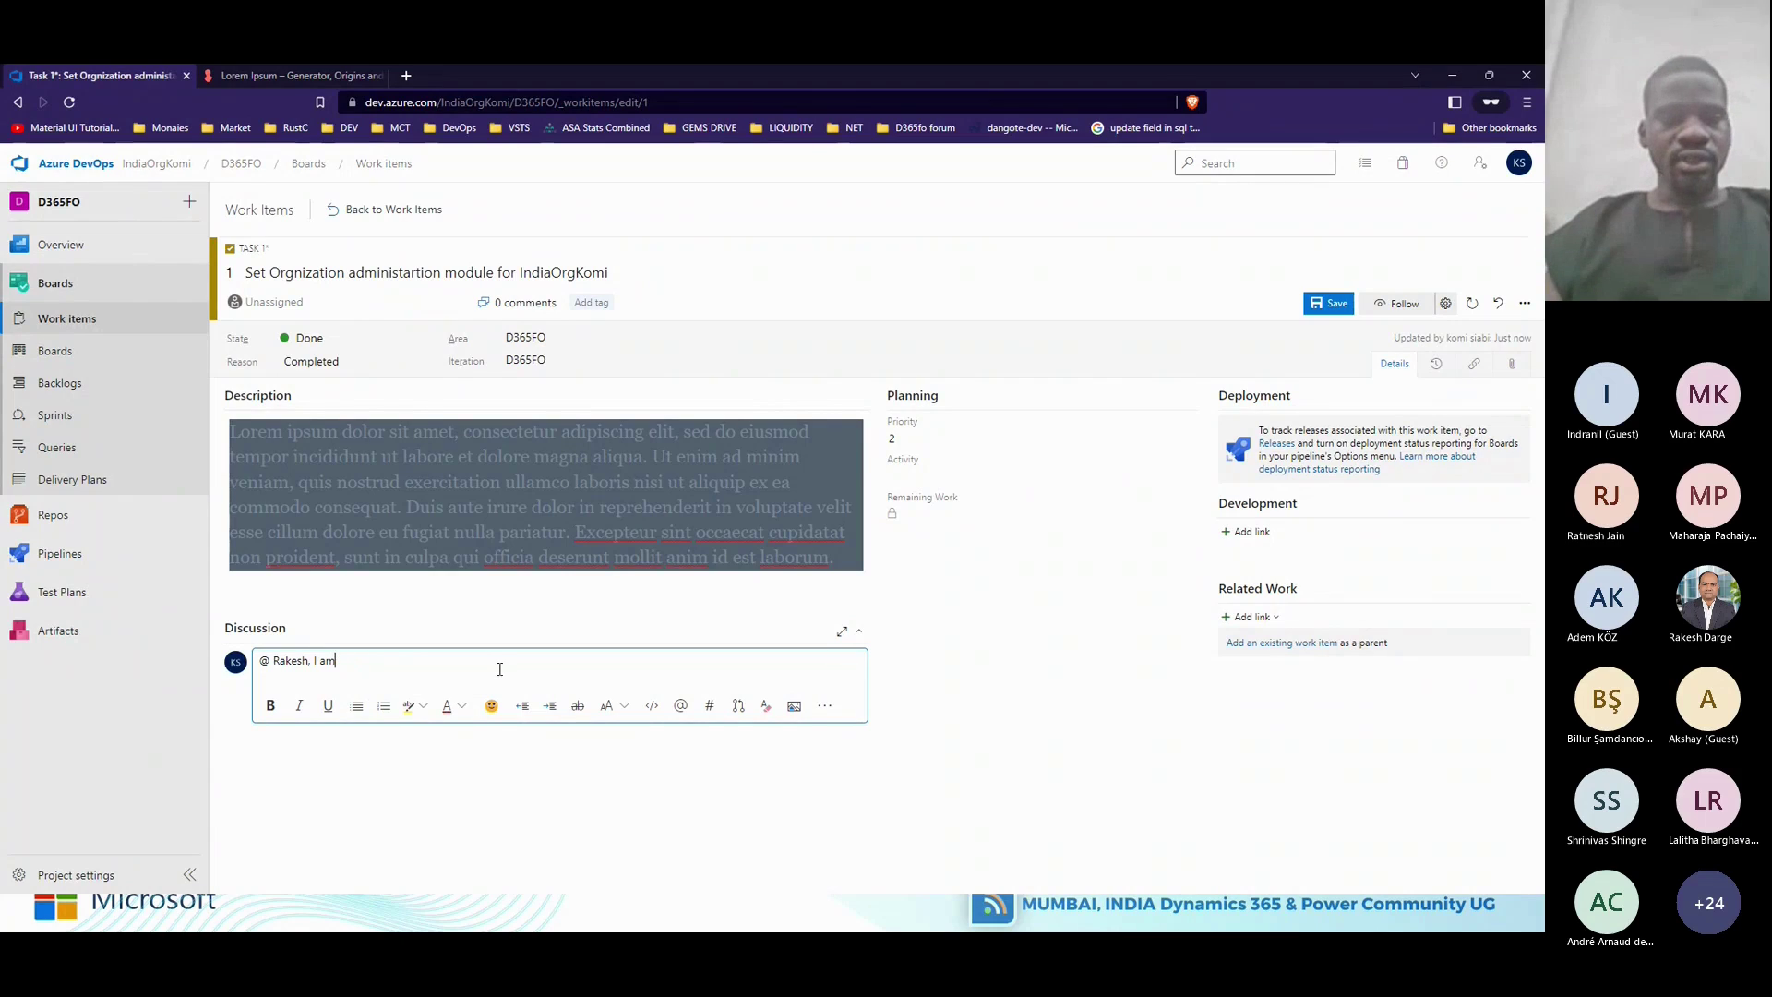
pyautogui.write('u')
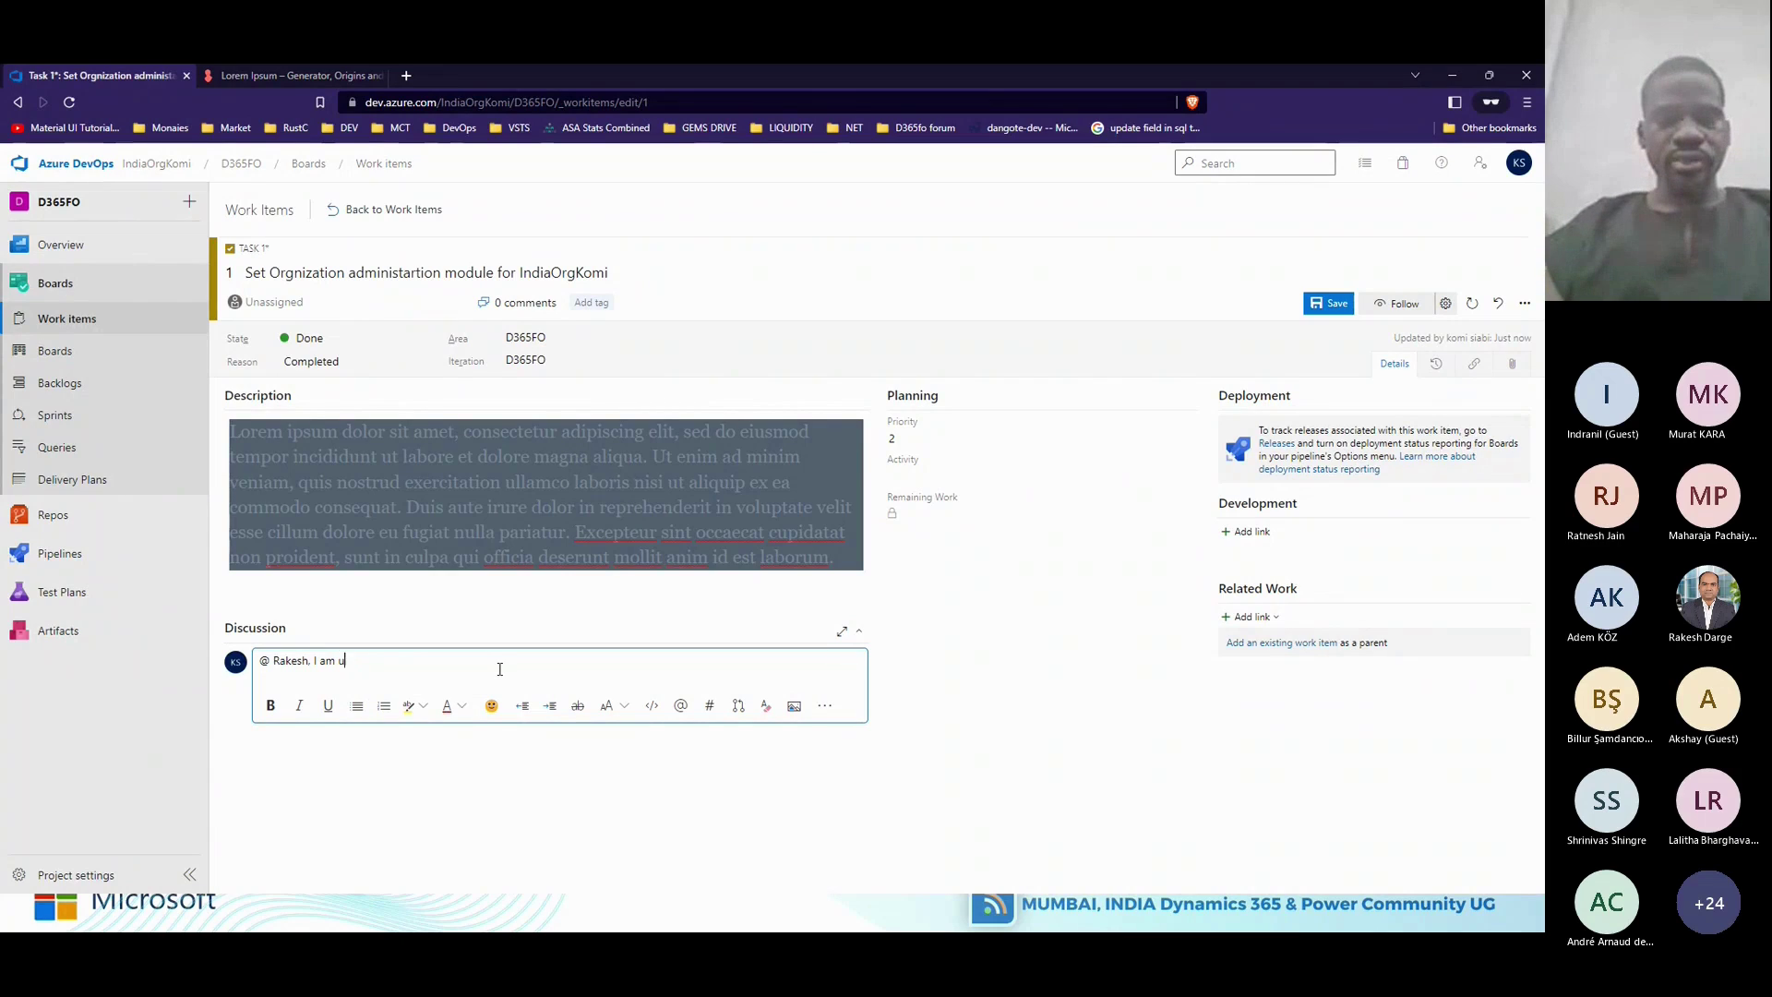
pyautogui.write('nable to compl')
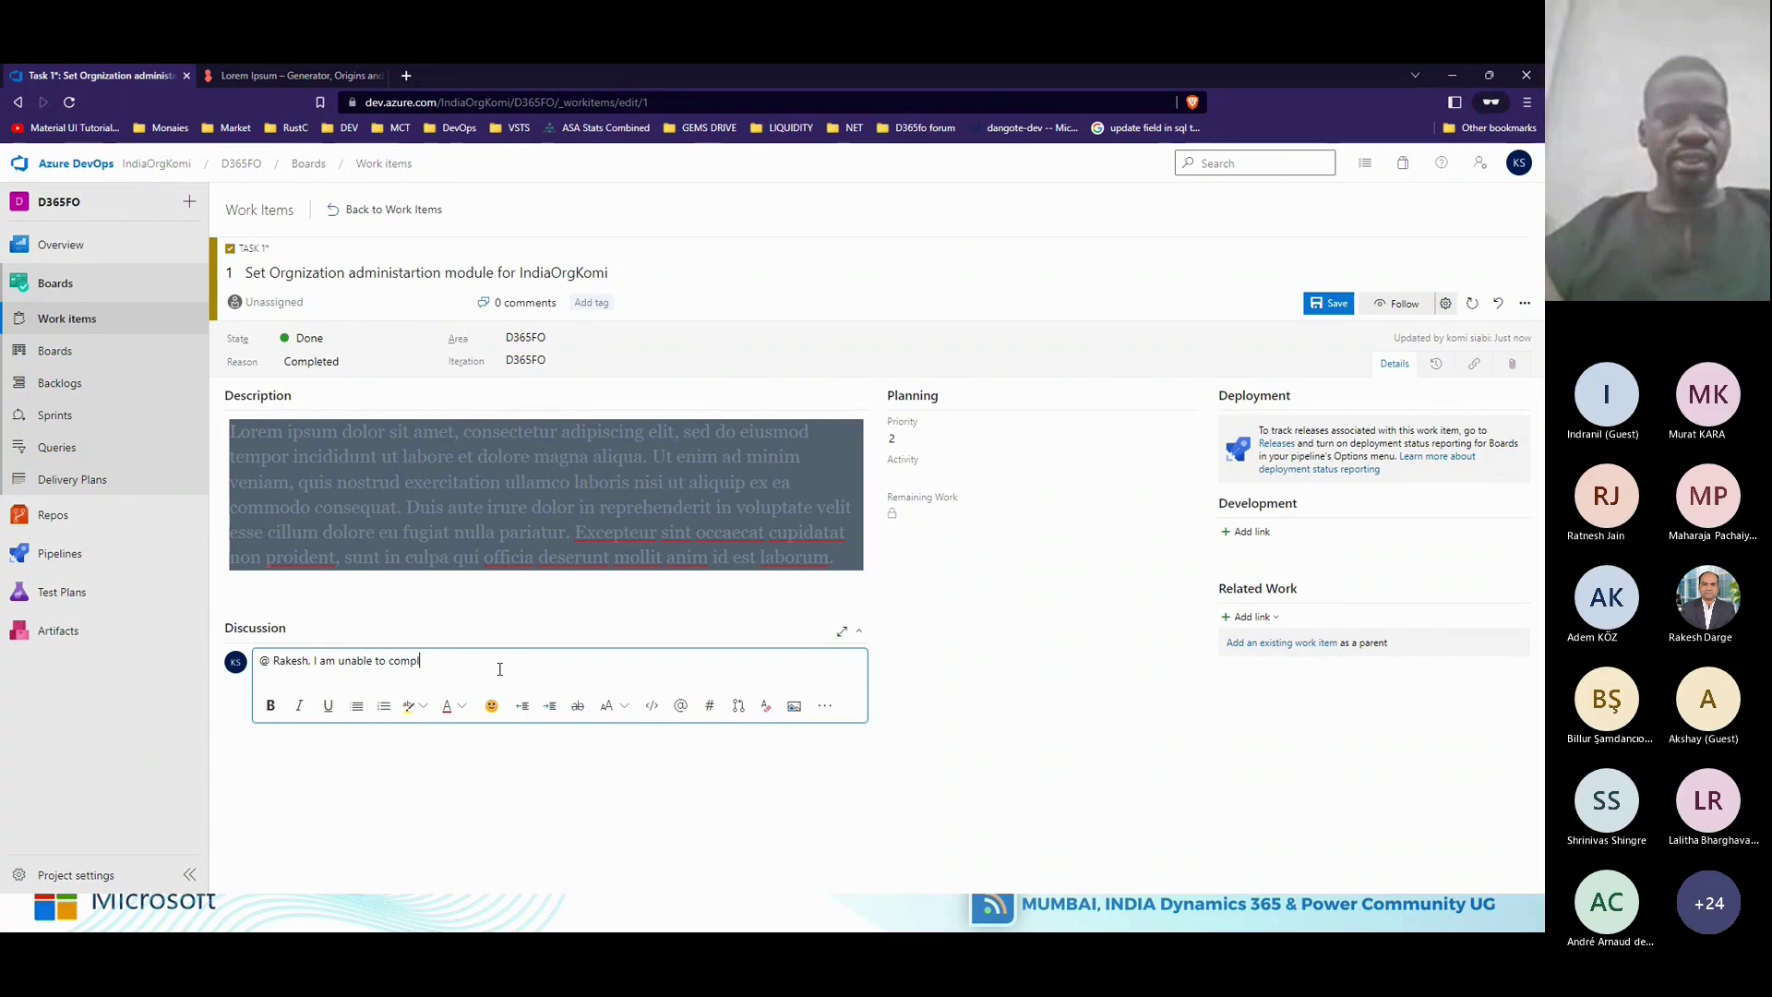
pyautogui.write('ete the setup')
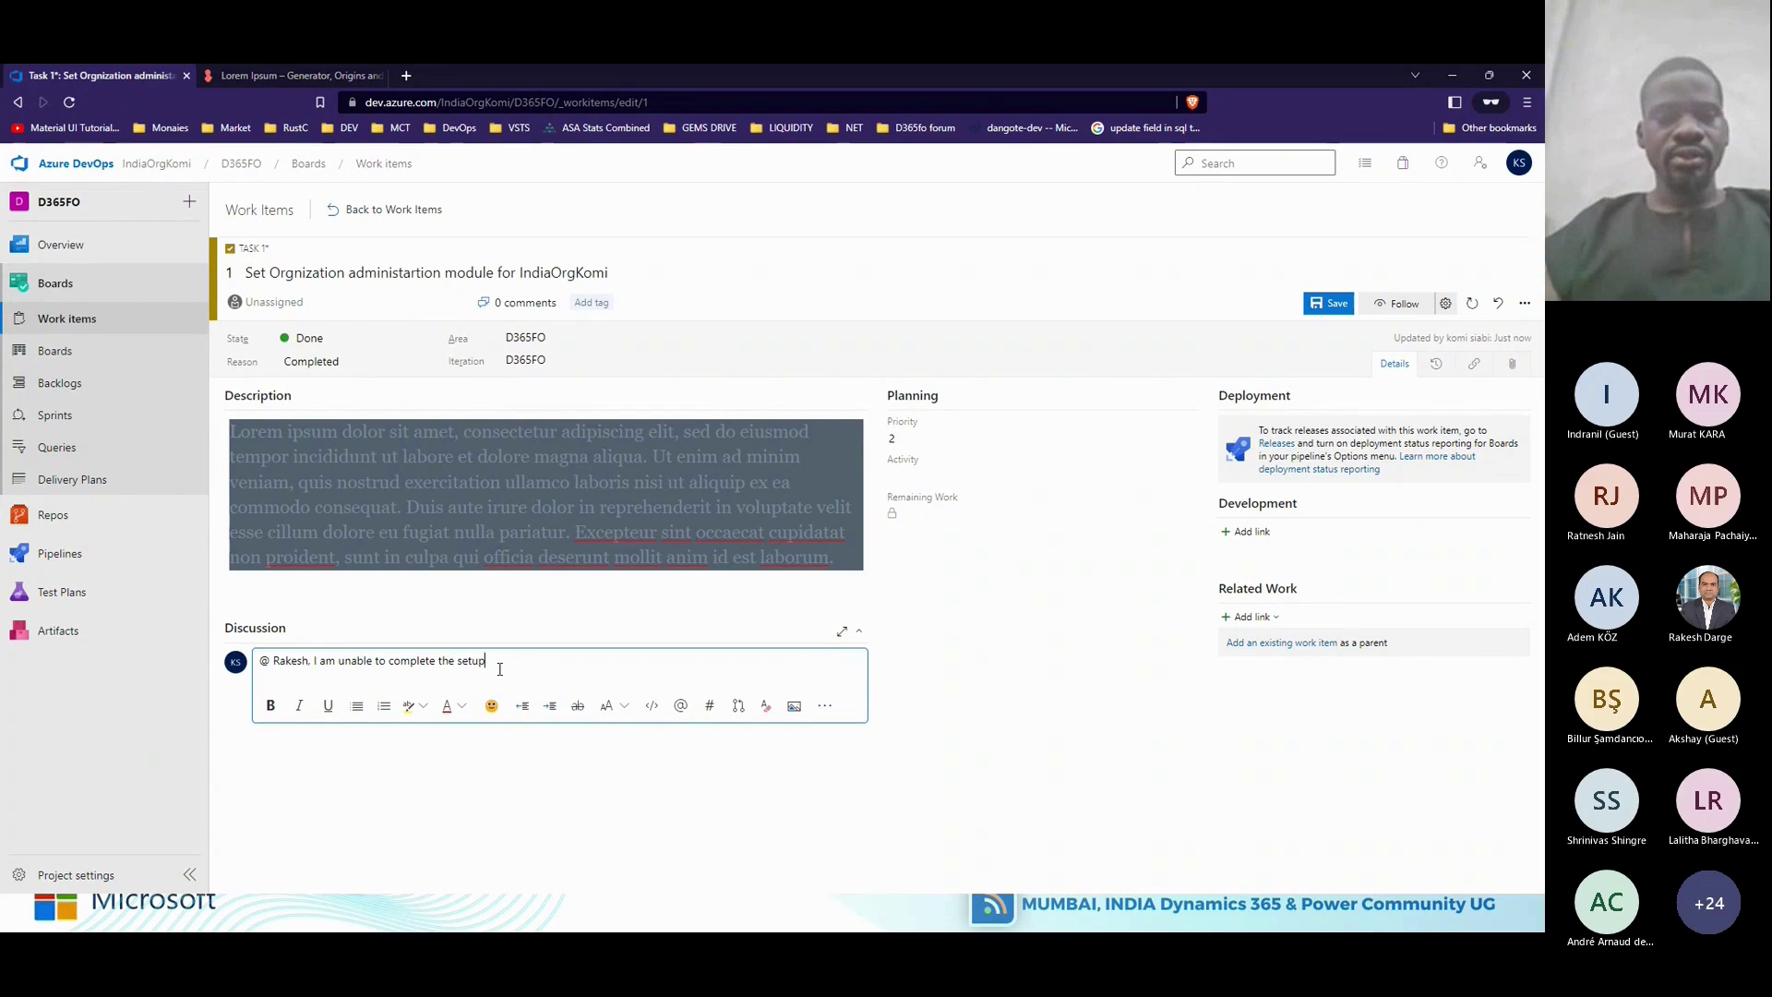
pyautogui.write(' bacuase of number sequ')
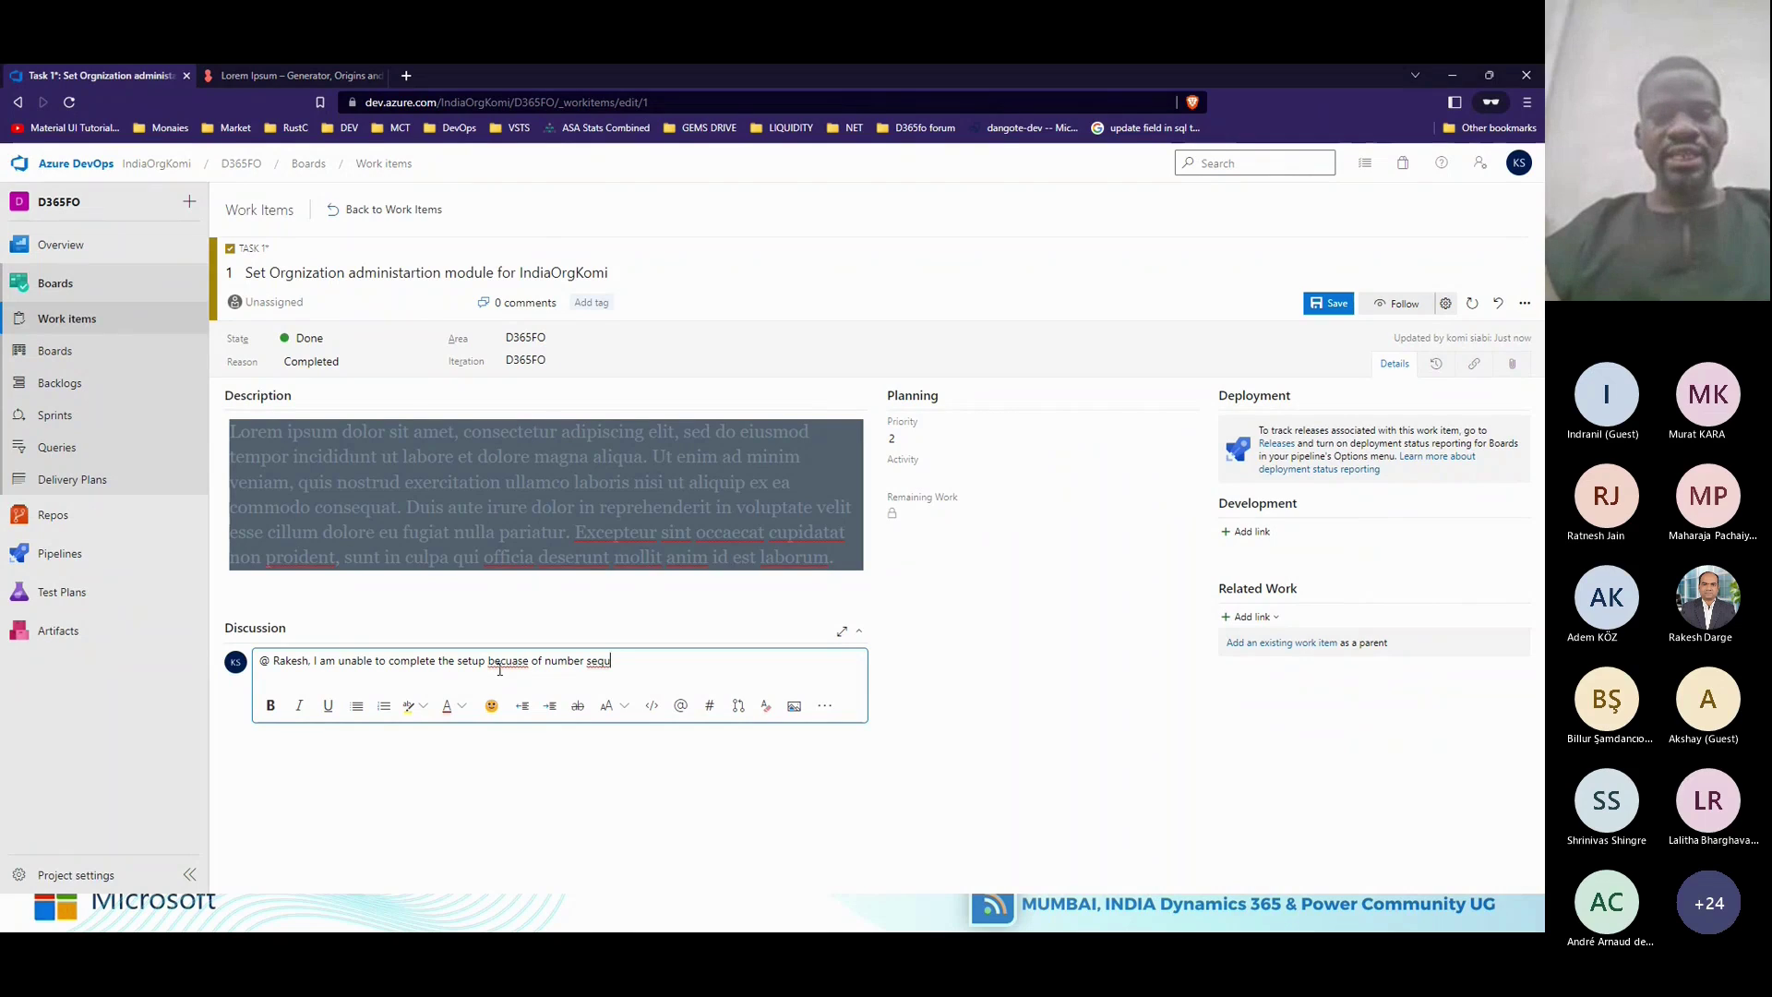
pyautogui.write('ences')
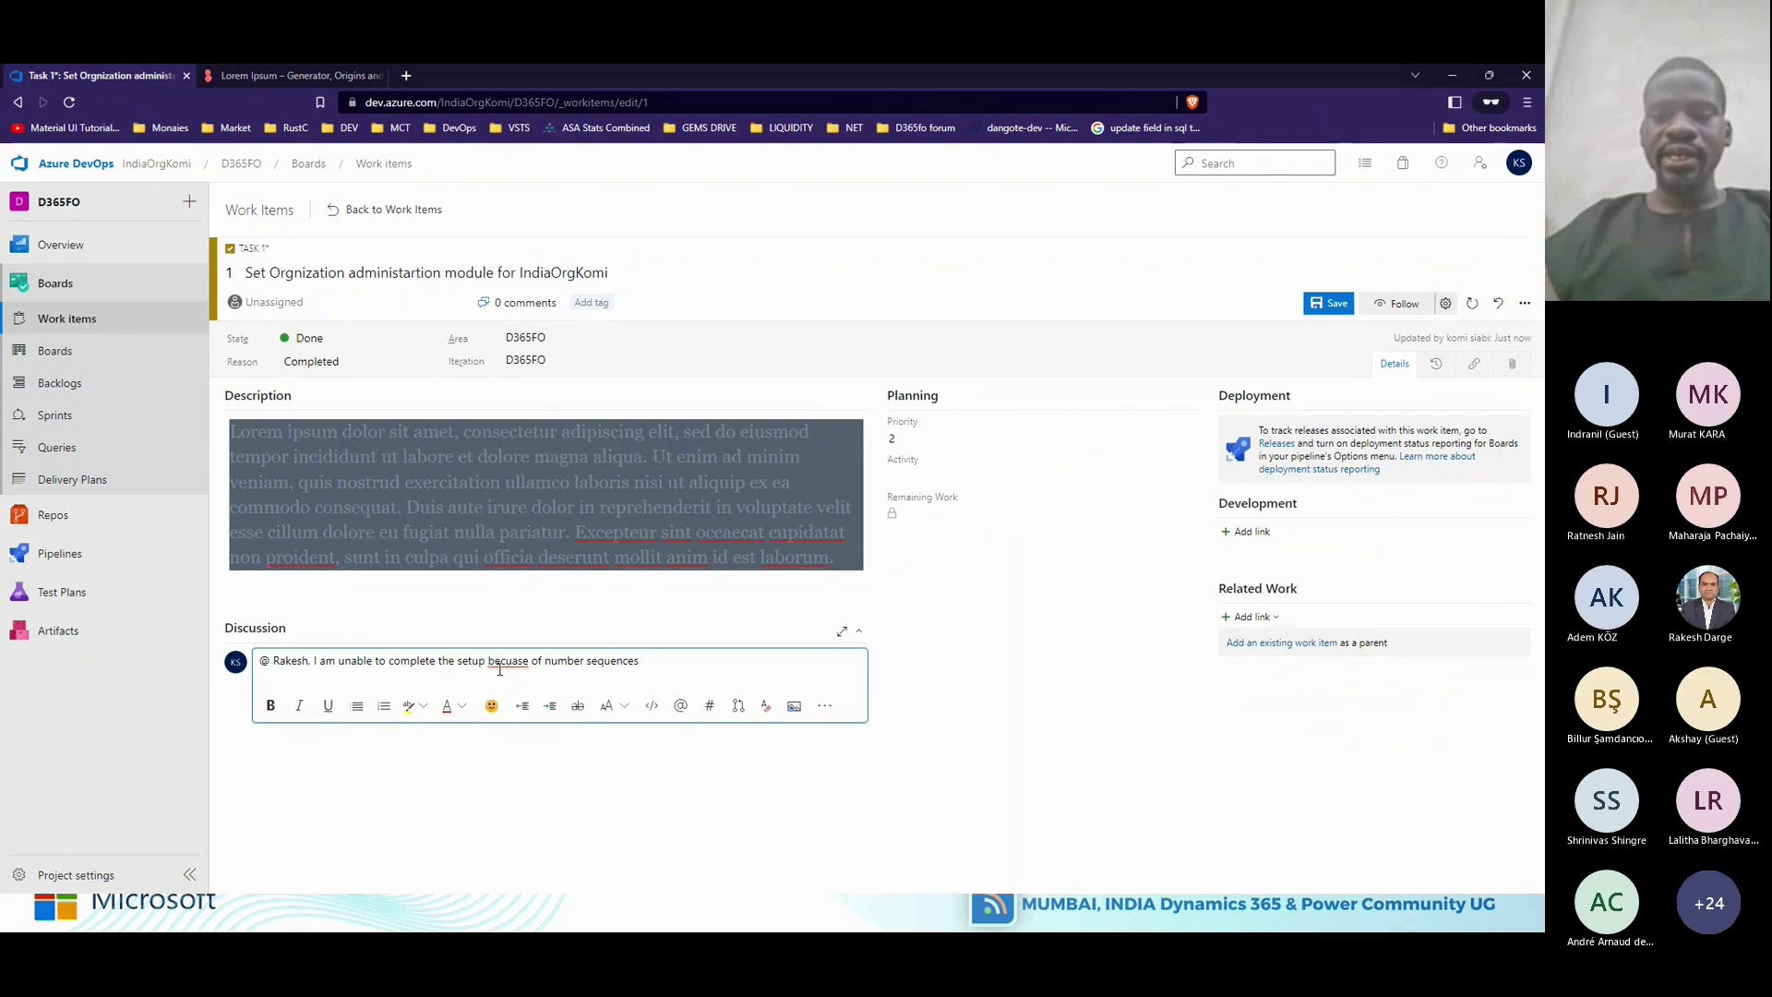
pyautogui.write('.')
# Correct 'bacuase' to 'because' in the comment and save the task to post it.
pyautogui.click(513, 664)
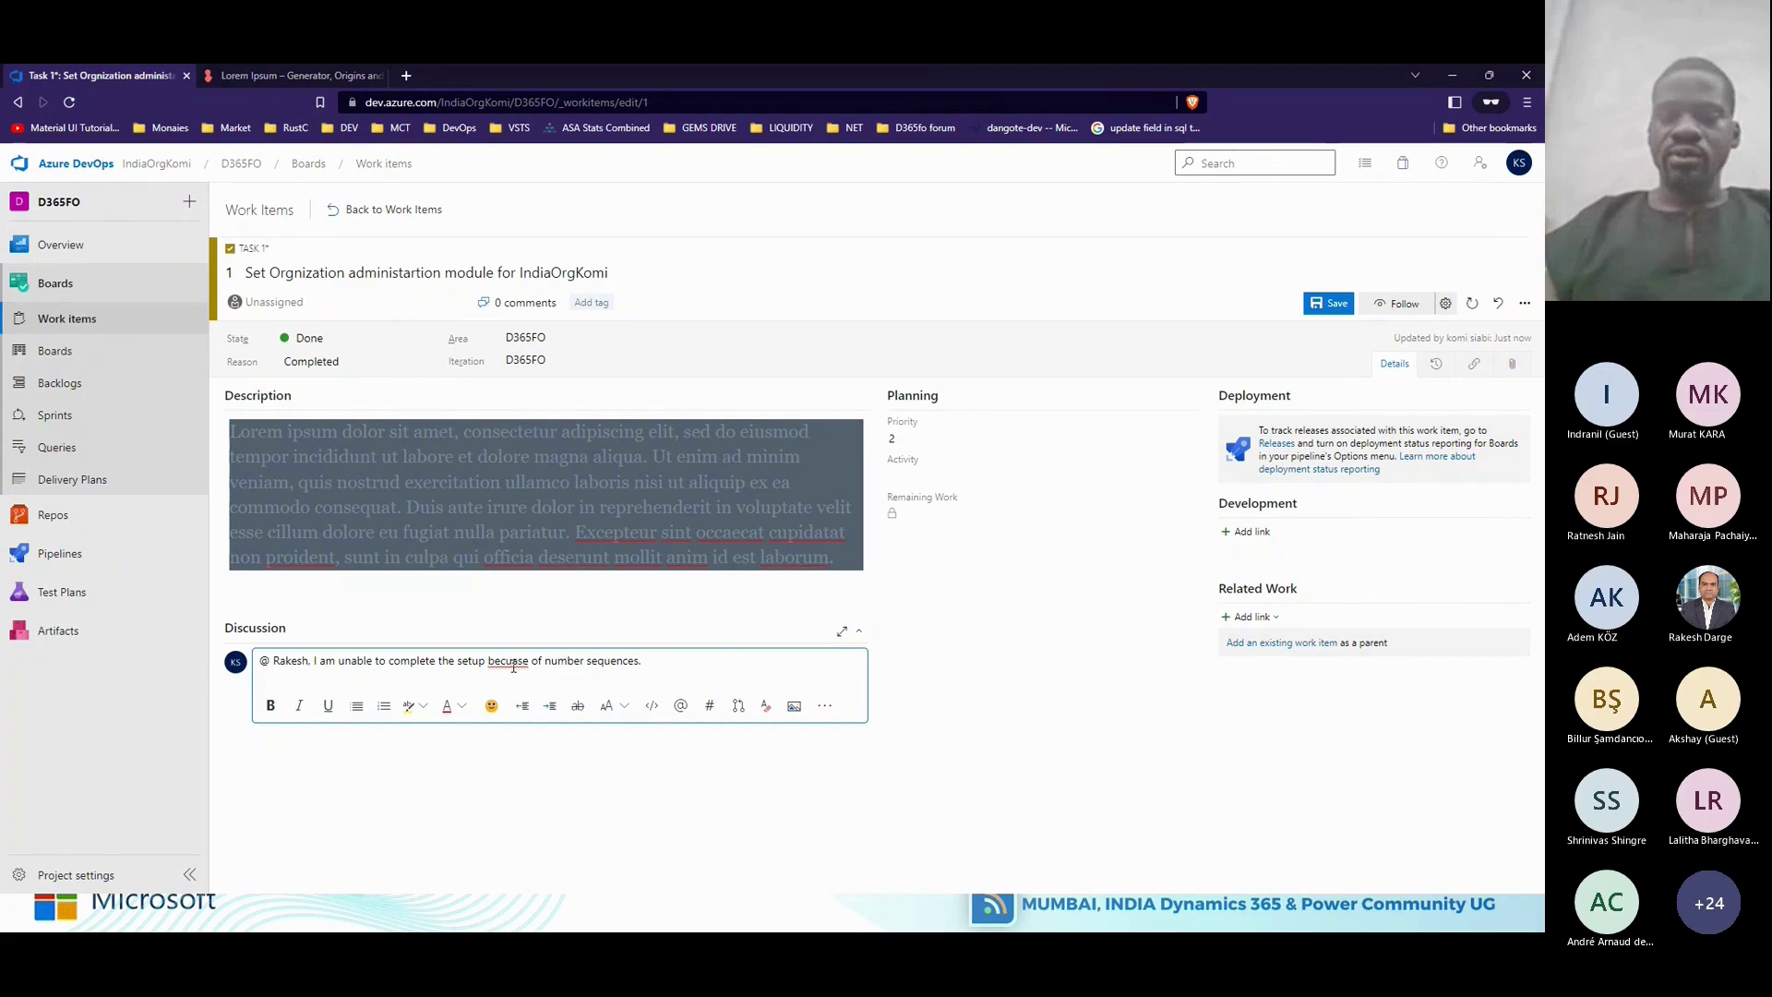
pyautogui.press('BackSpace')
pyautogui.write('u')
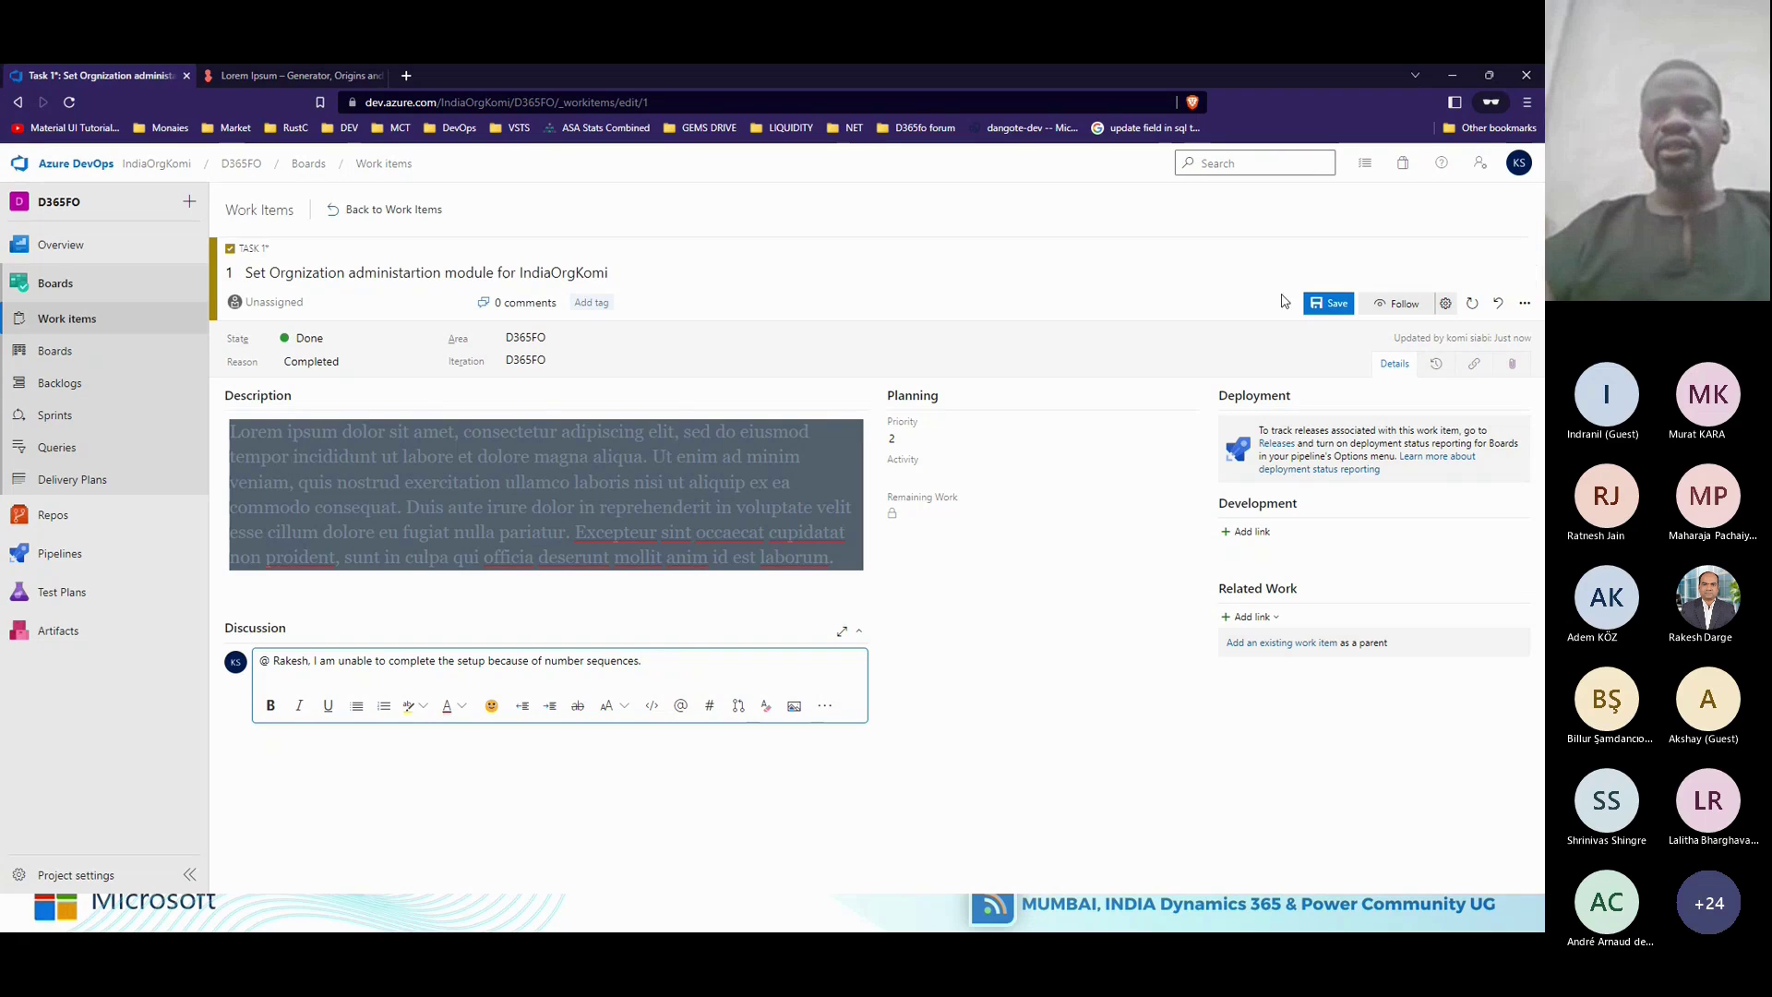
pyautogui.click(1330, 307)
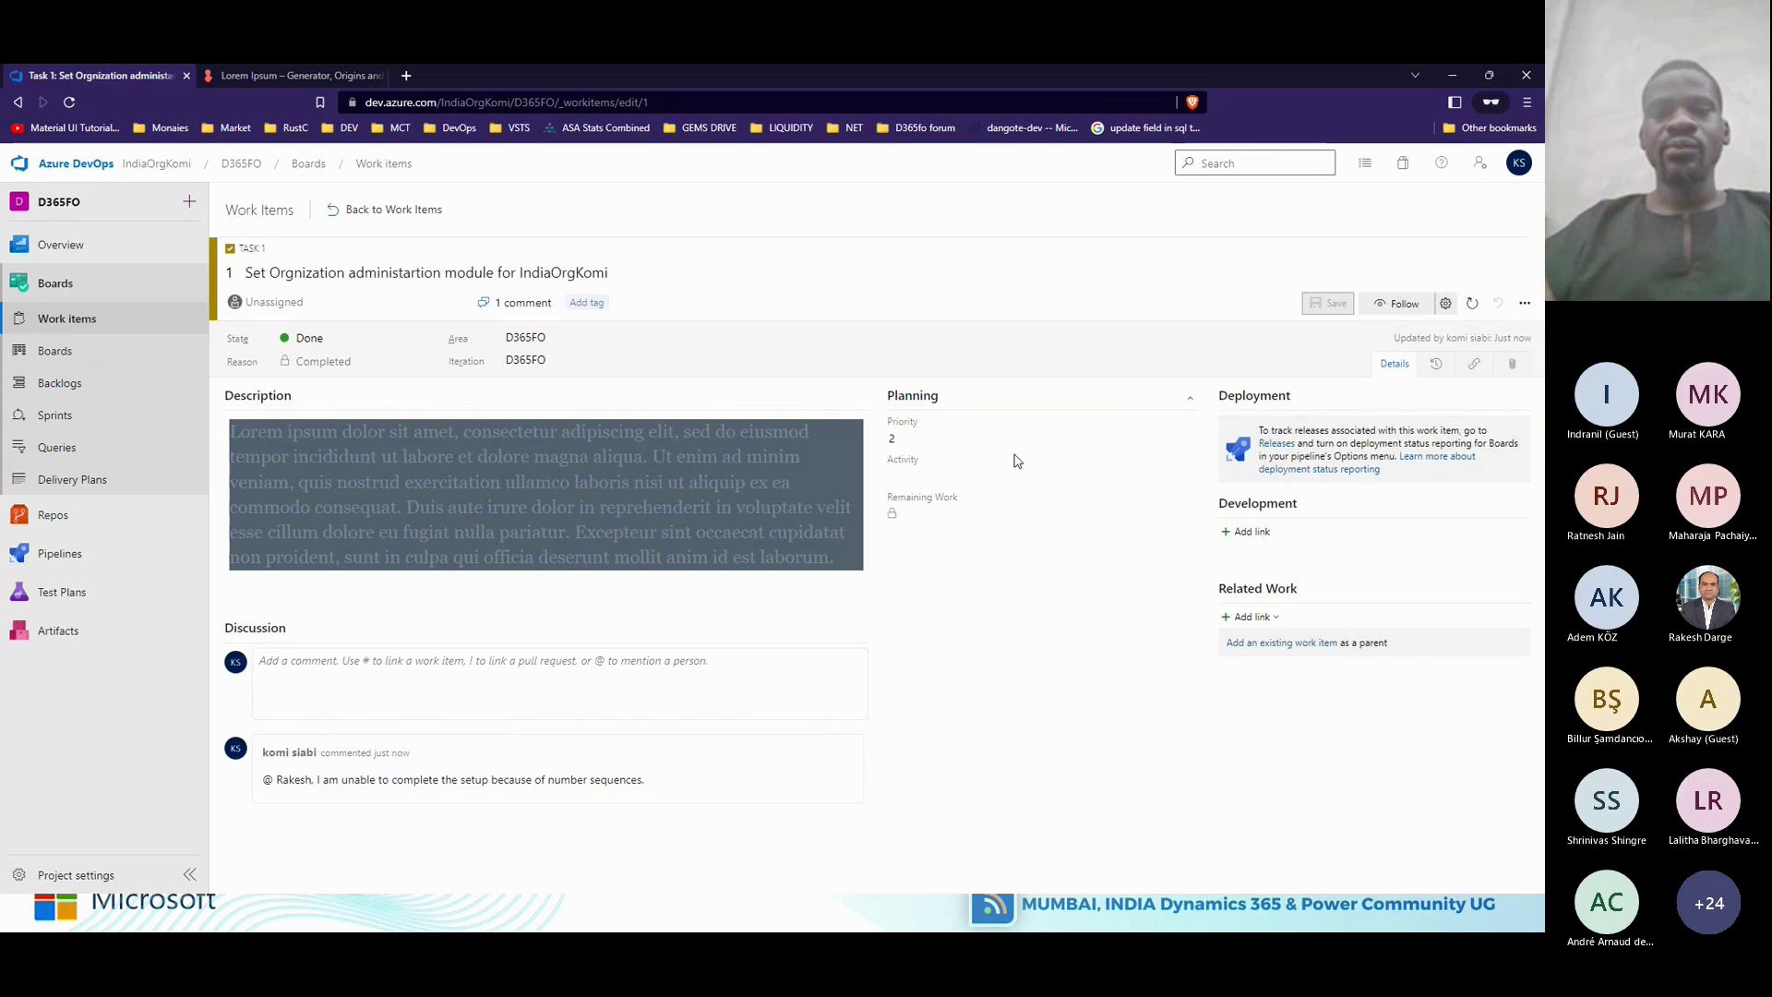
# Select and deselect the Task 1 title without changes, then return to the Work items list.
pyautogui.moveTo(638, 272); pyautogui.dragTo(245, 275)
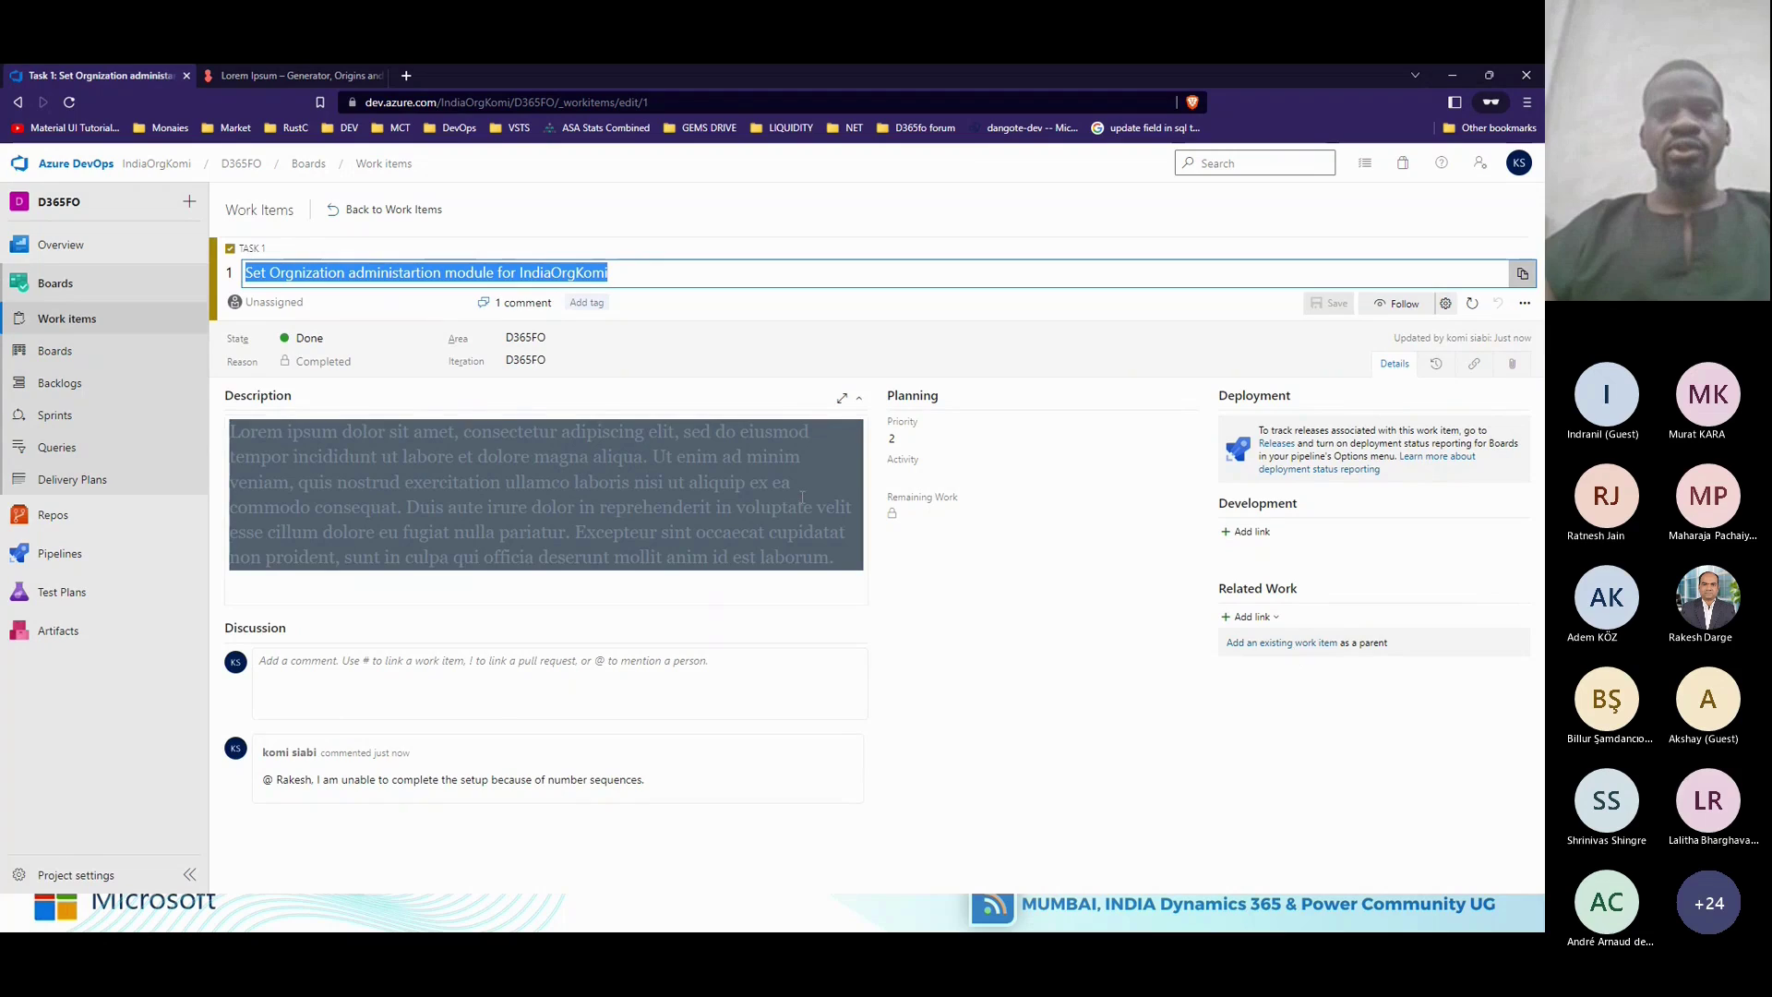
pyautogui.click(273, 273)
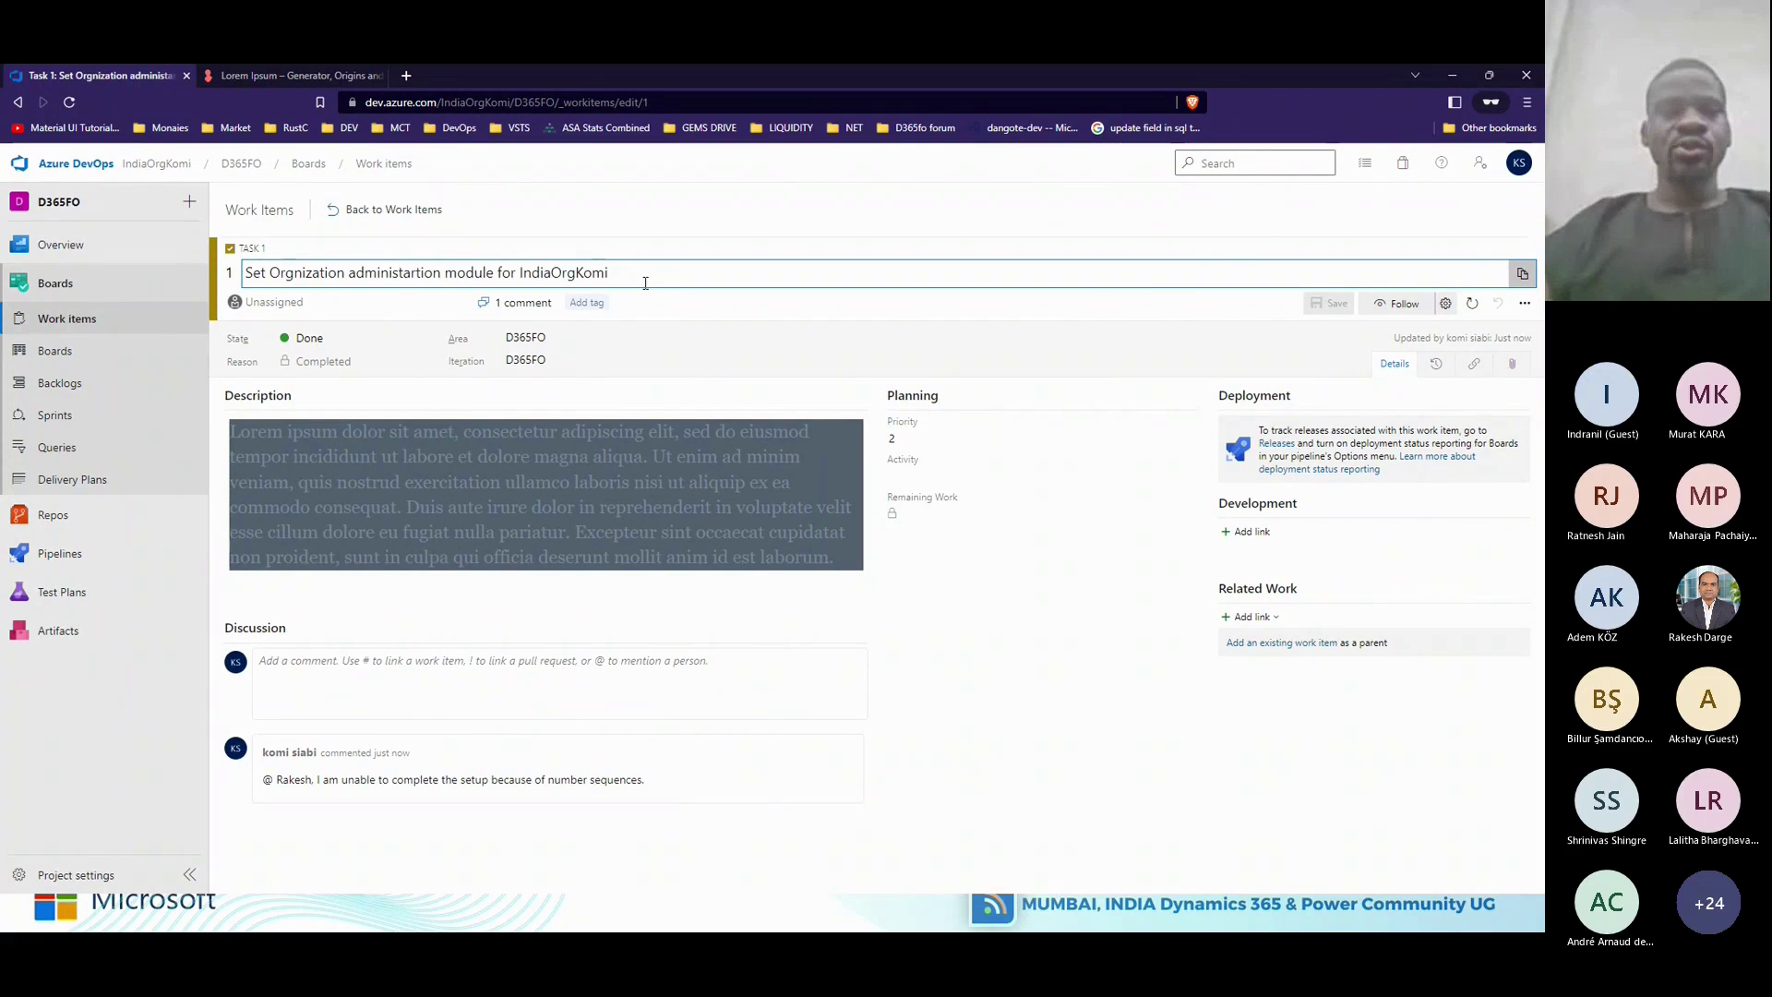
pyautogui.click(81, 329)
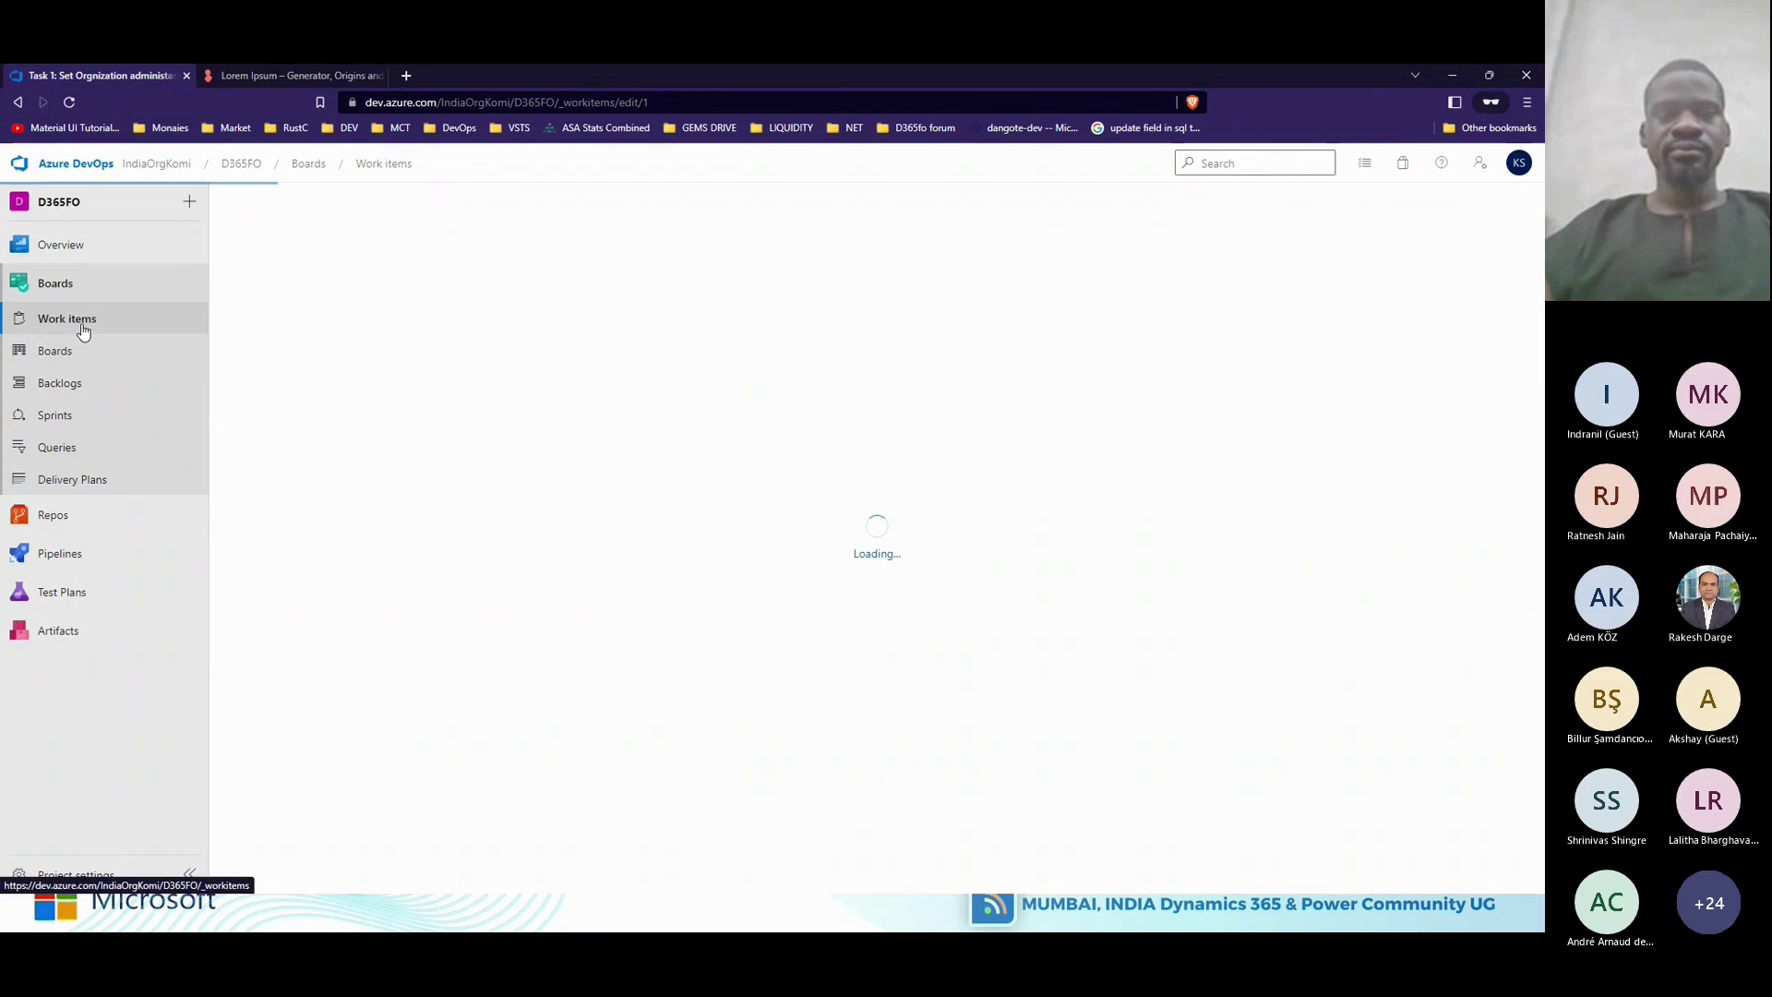
# Start a new Task, begin linking Task 1 as its Parent, then cancel the link.
pyautogui.click(428, 247)
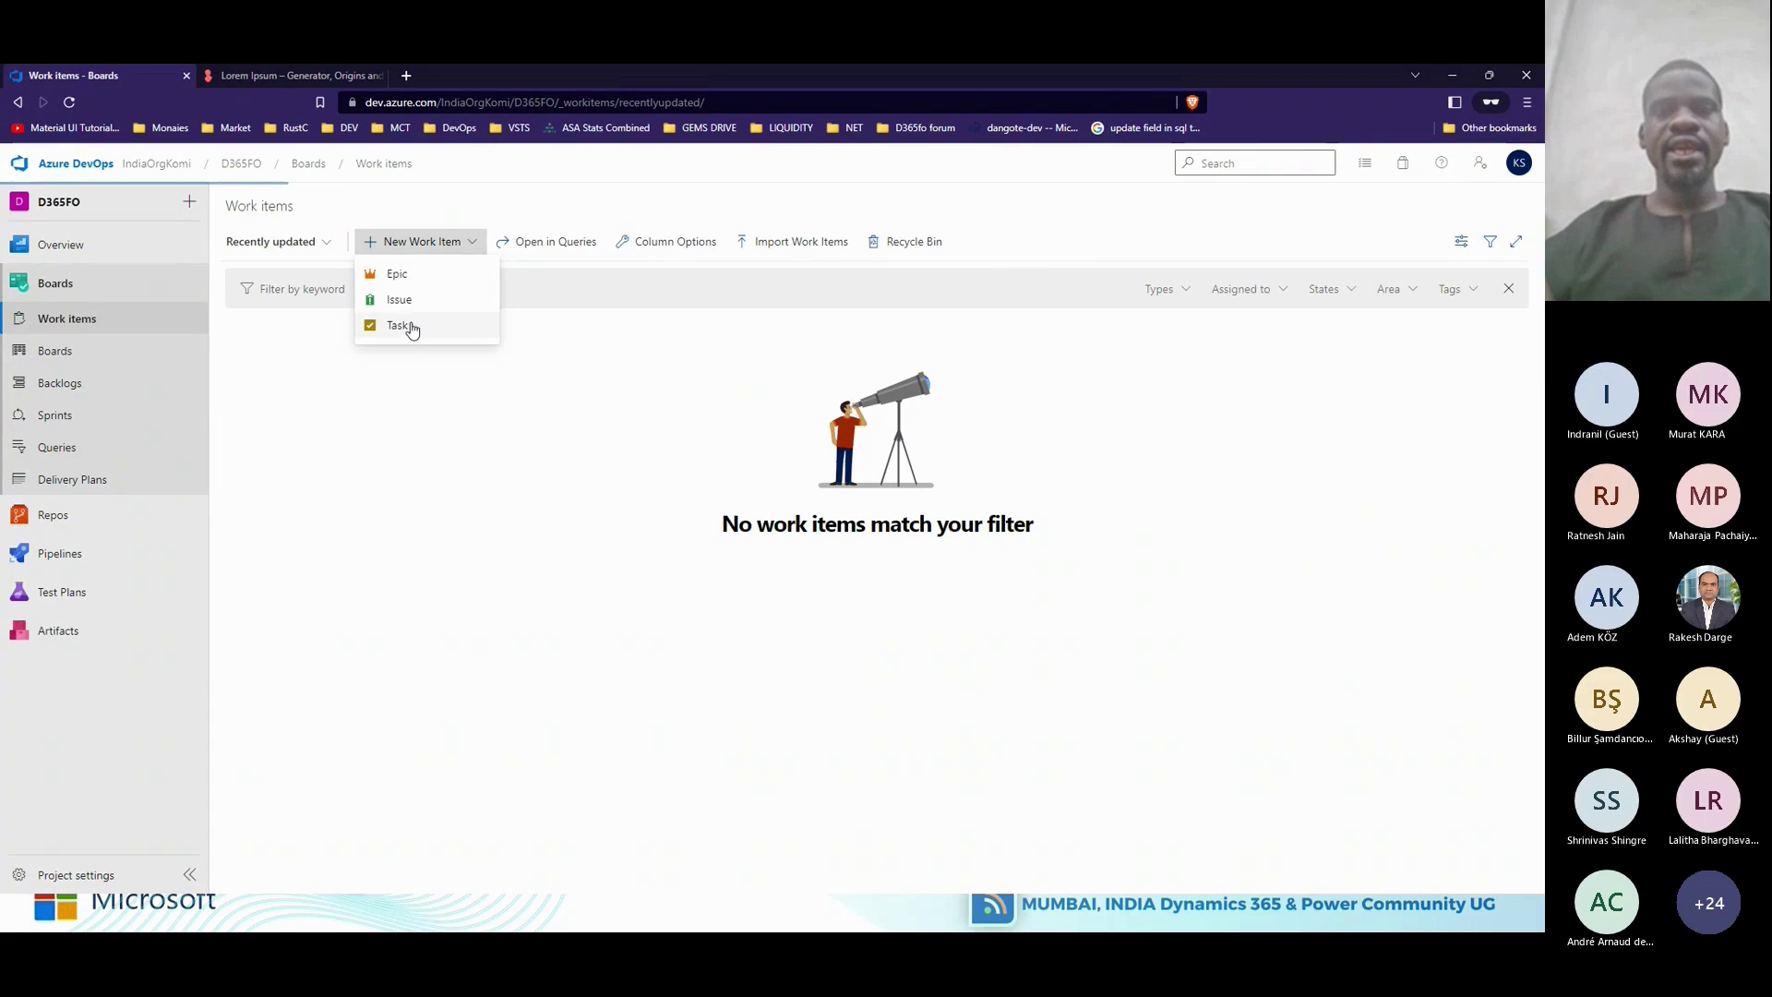
pyautogui.click(412, 328)
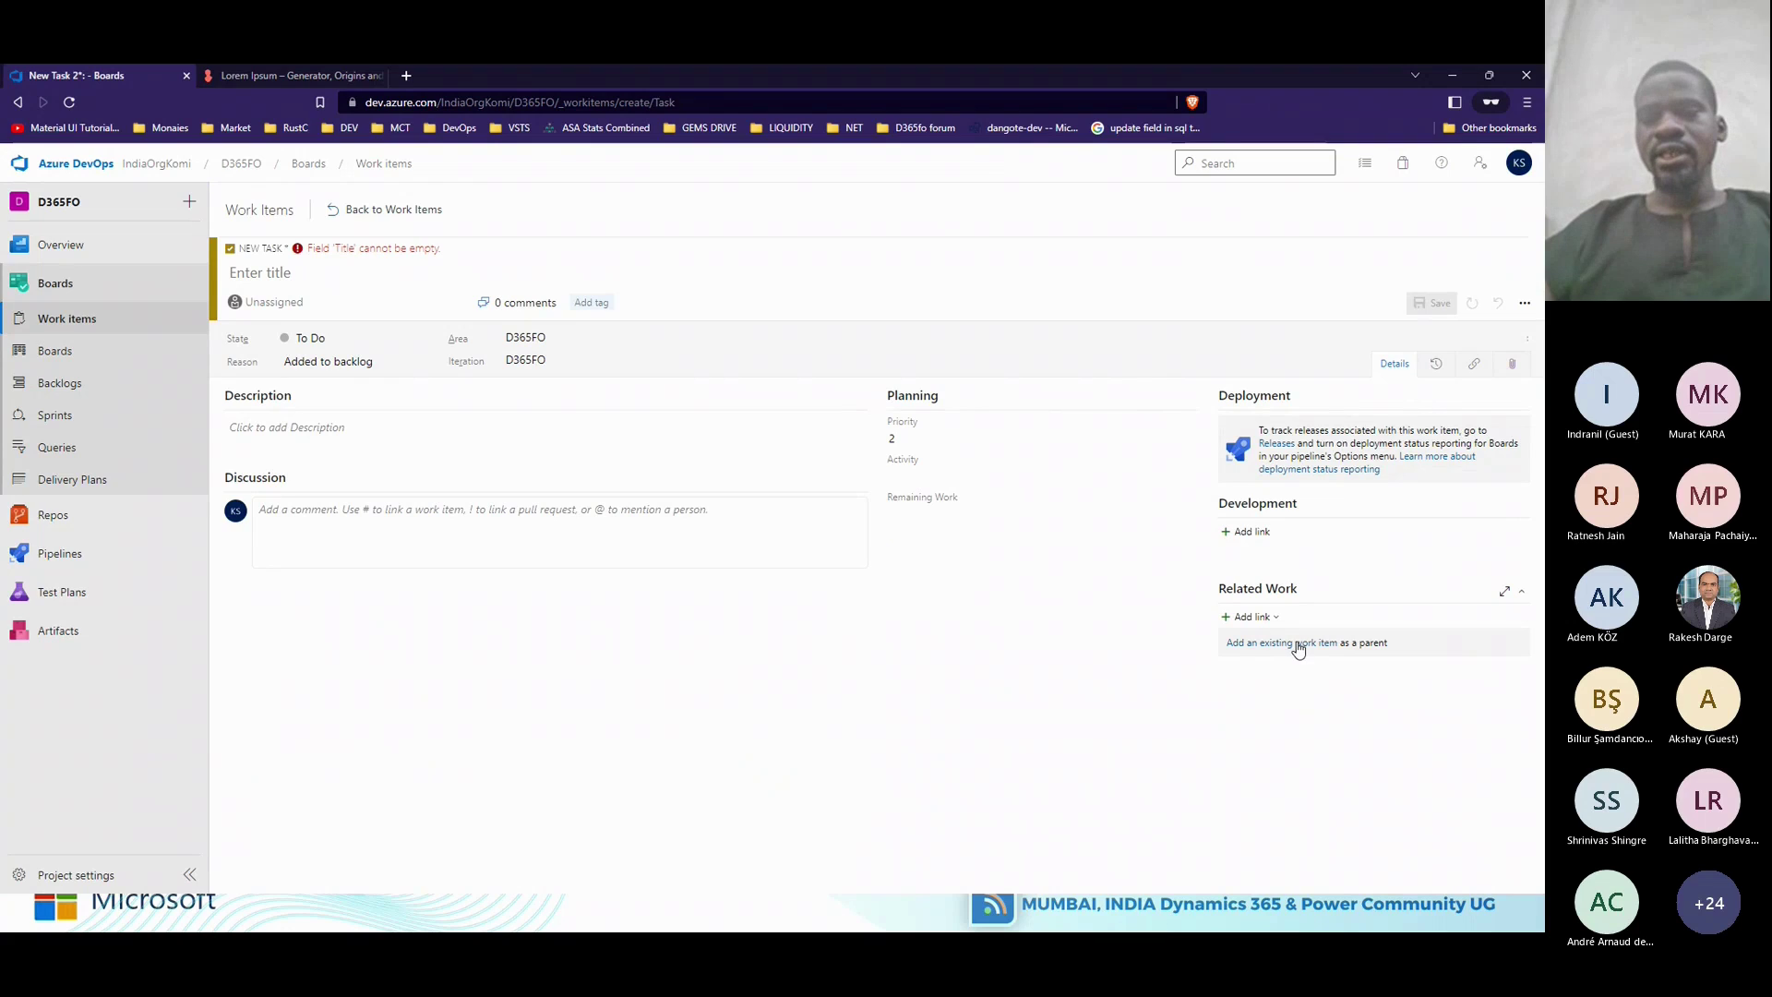
pyautogui.click(1297, 645)
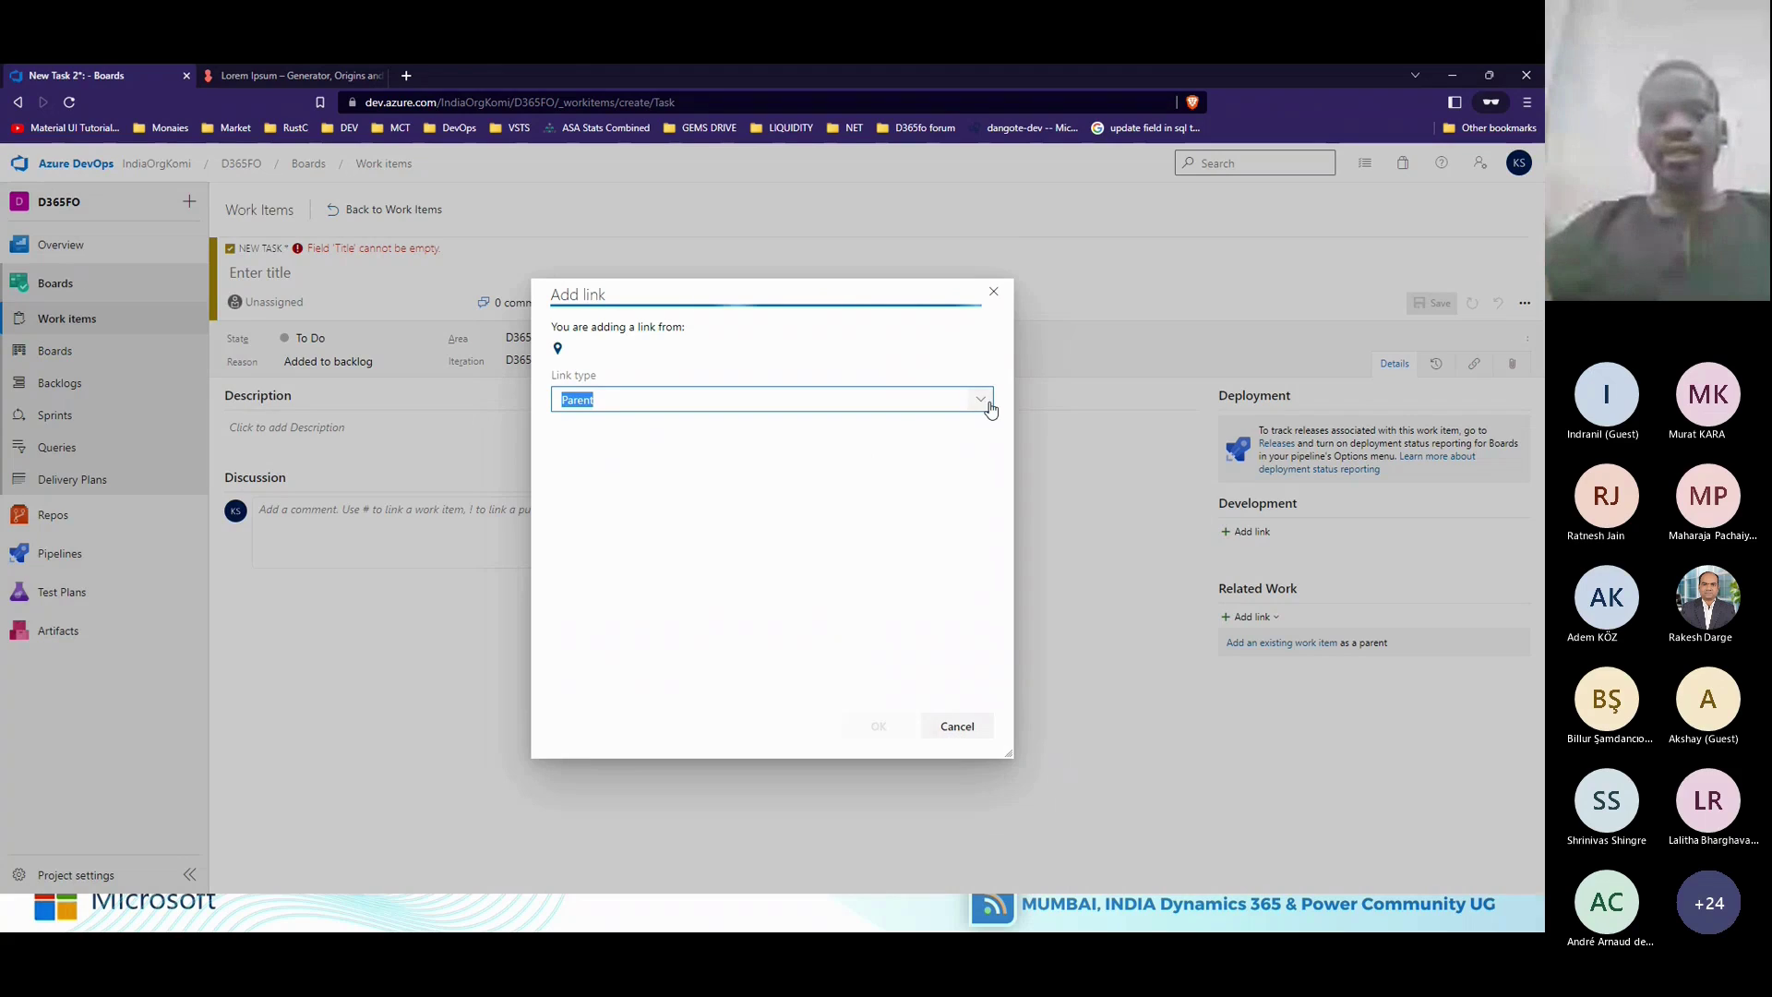
pyautogui.click(981, 399)
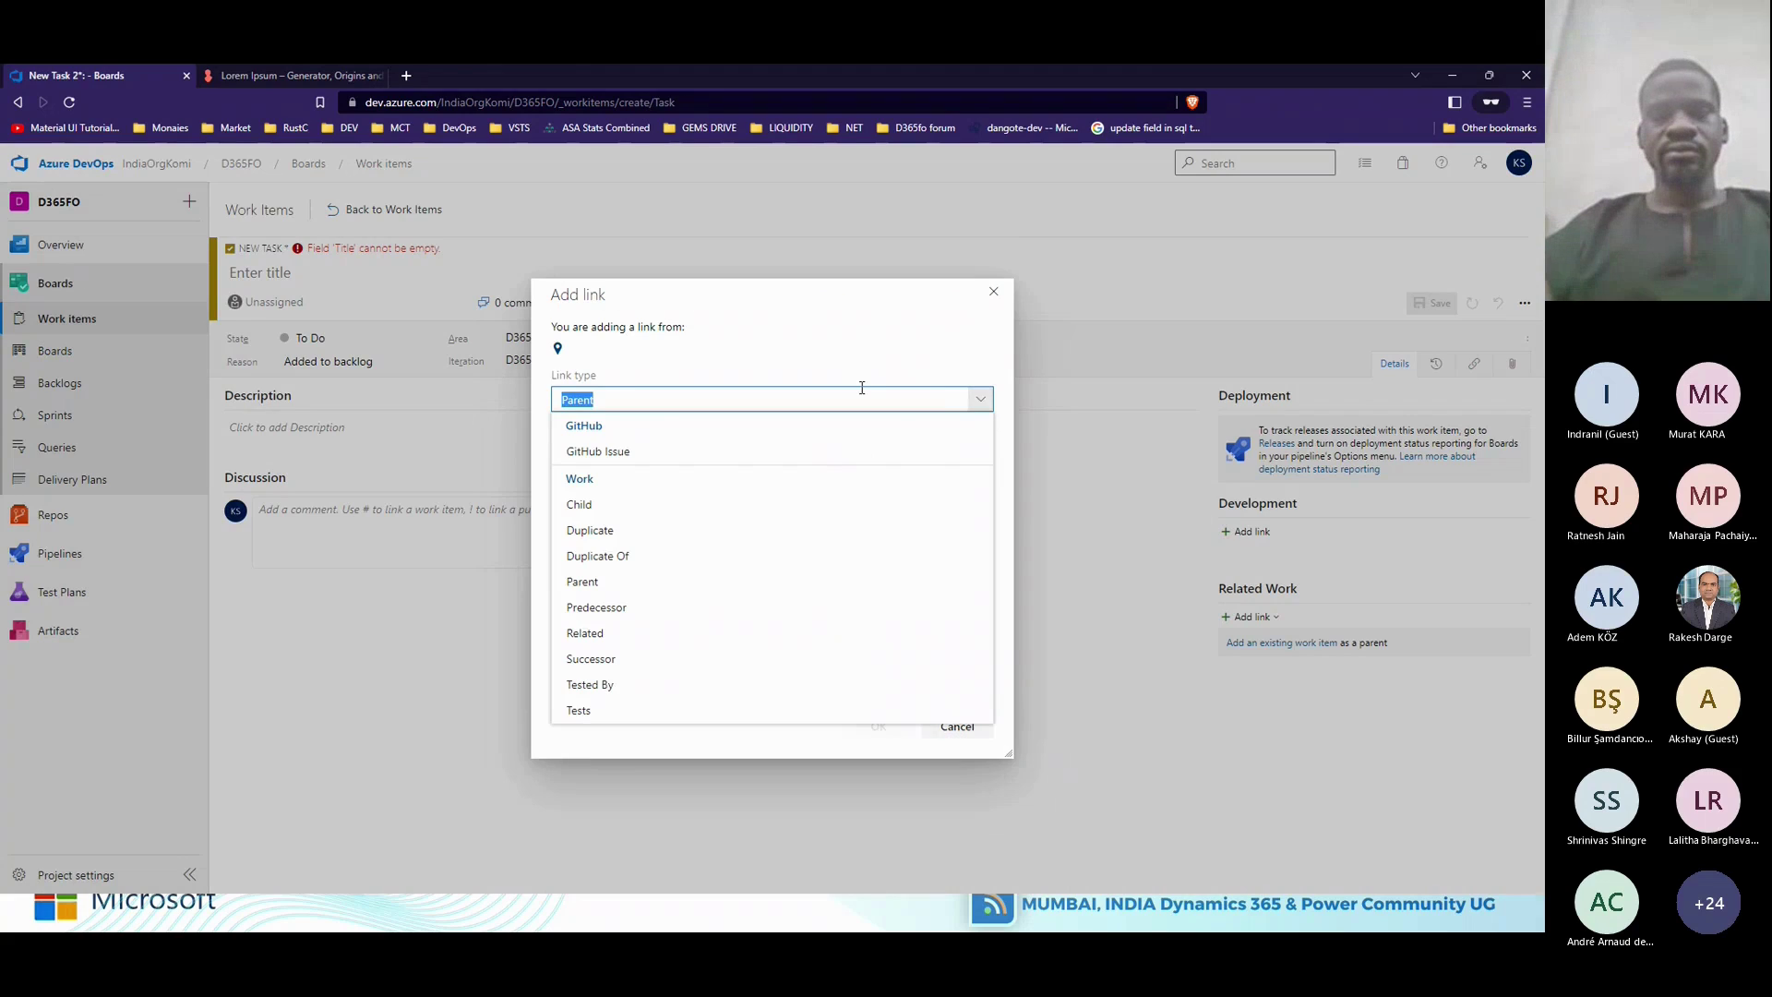
pyautogui.click(861, 392)
pyautogui.click(683, 459)
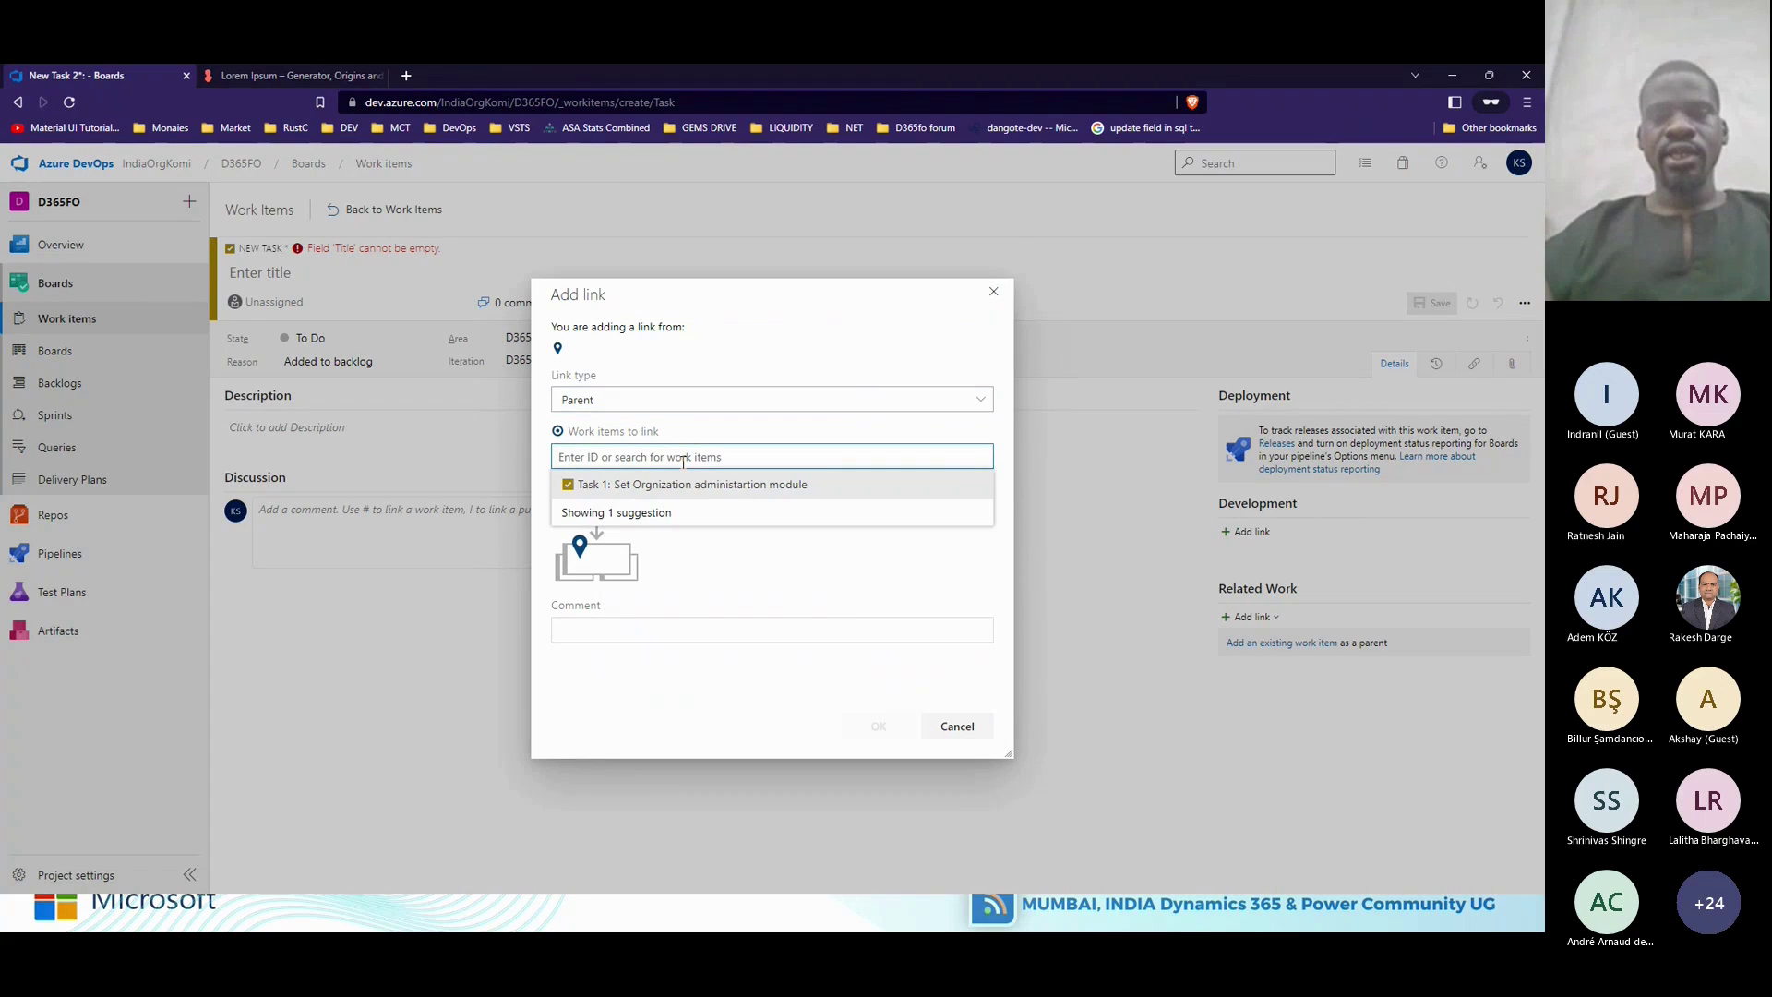
pyautogui.click(842, 491)
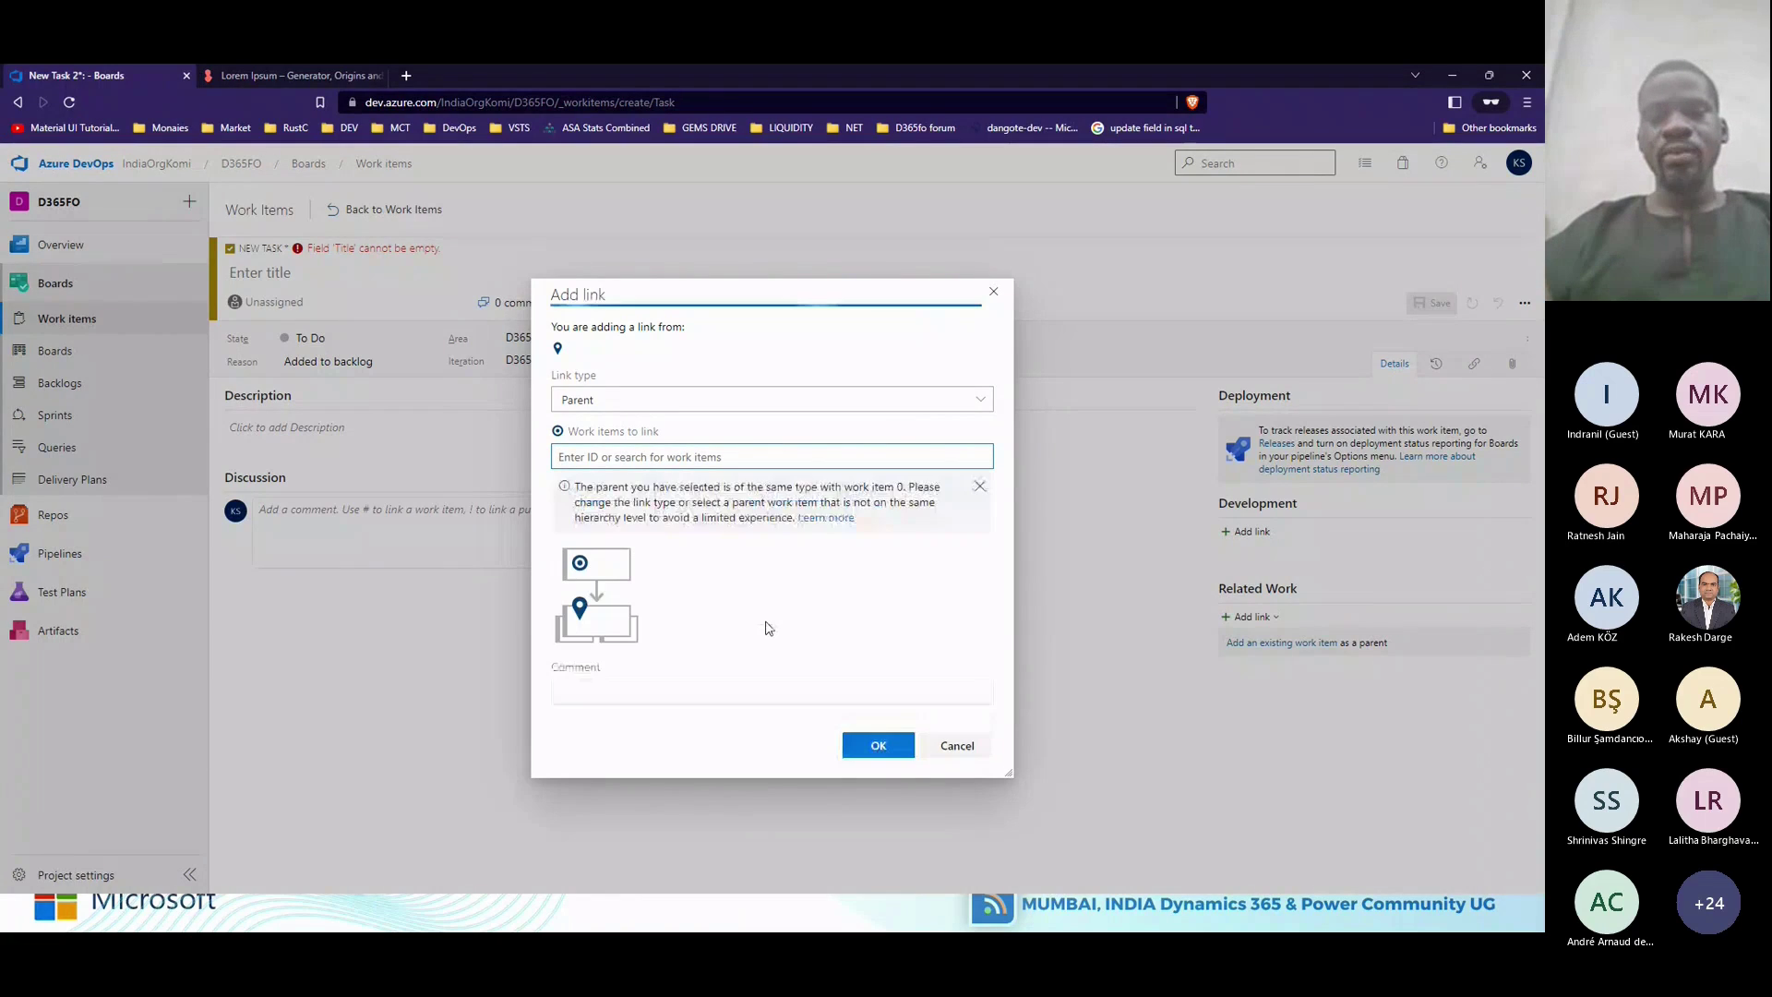
pyautogui.click(958, 749)
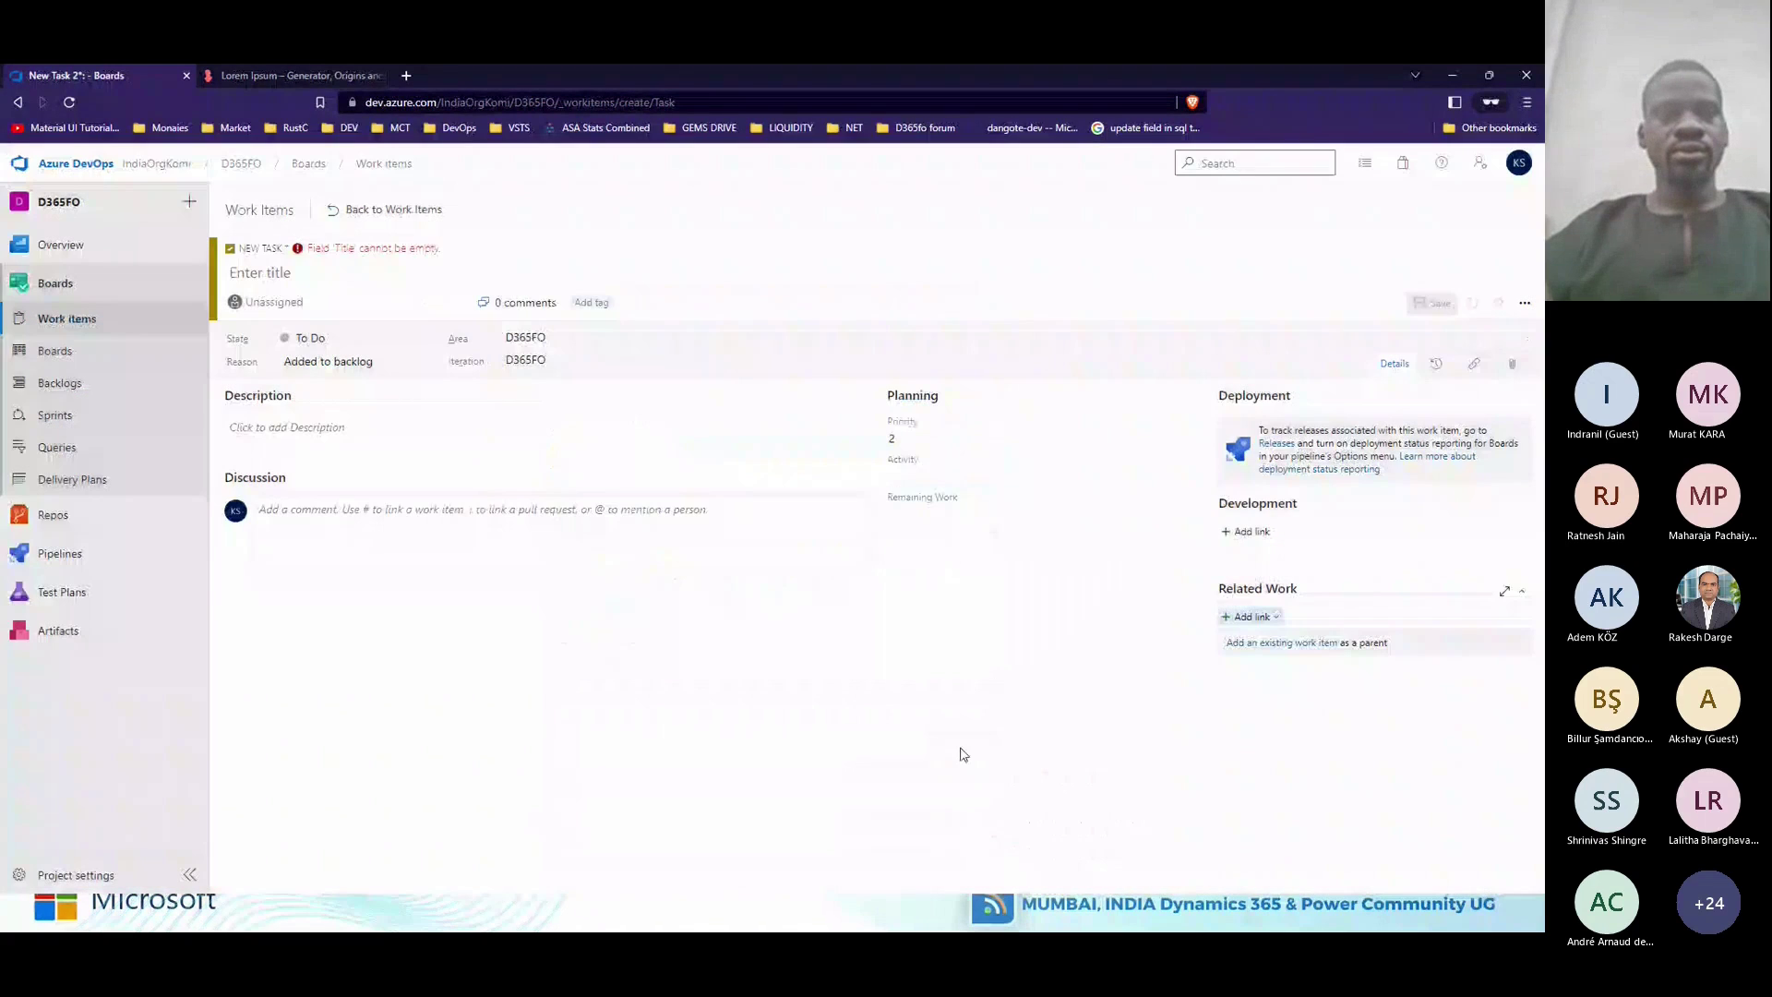
pyautogui.click(383, 210)
# Discard the unsaved task and switch the Work items view to My activity.
pyautogui.click(839, 565)
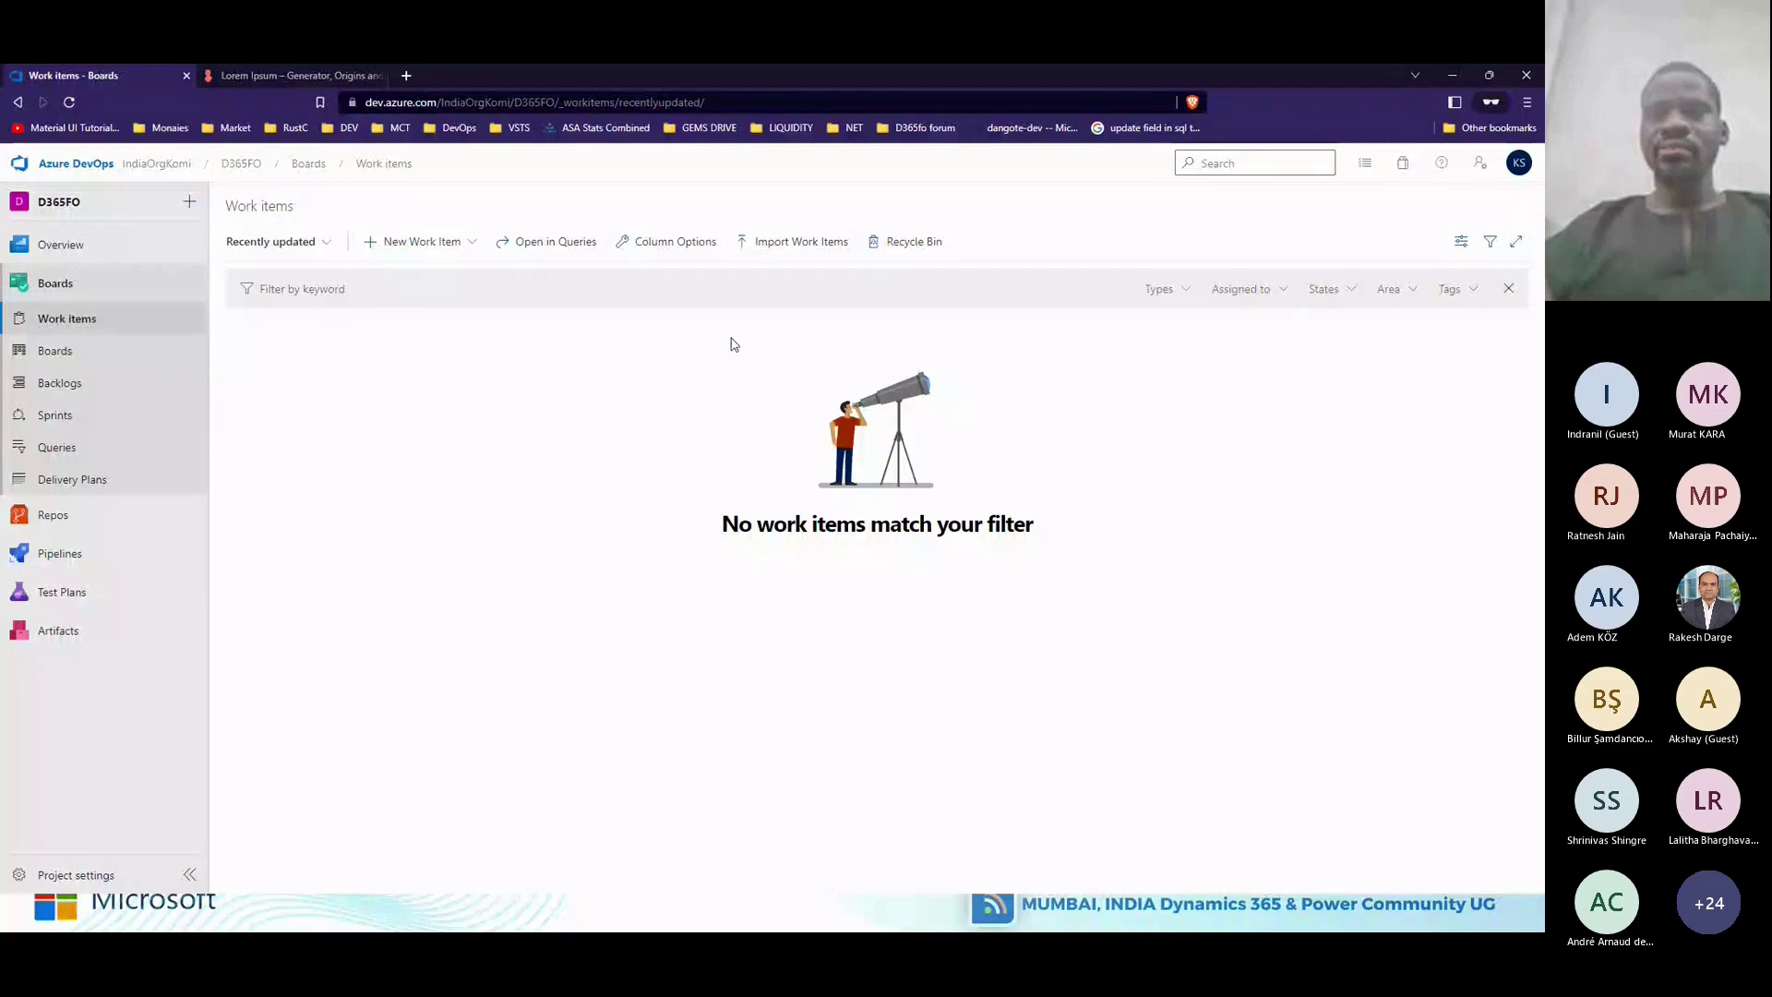
pyautogui.click(308, 244)
pyautogui.click(303, 282)
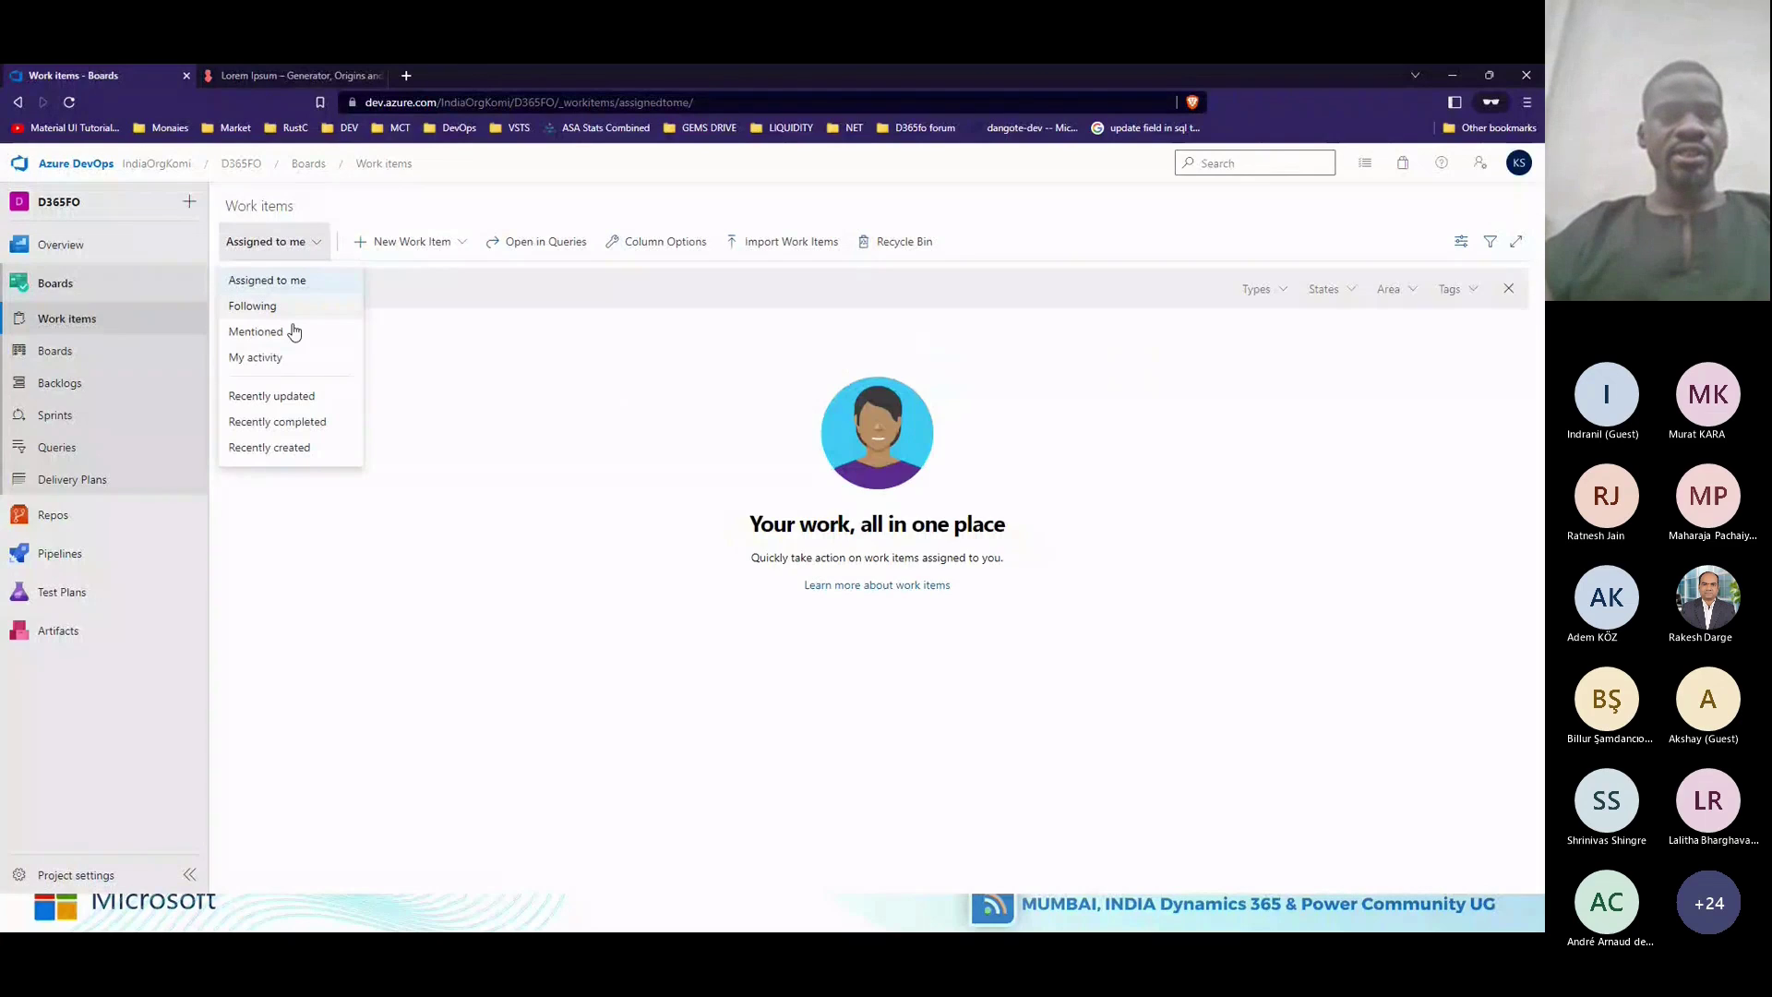
pyautogui.click(304, 362)
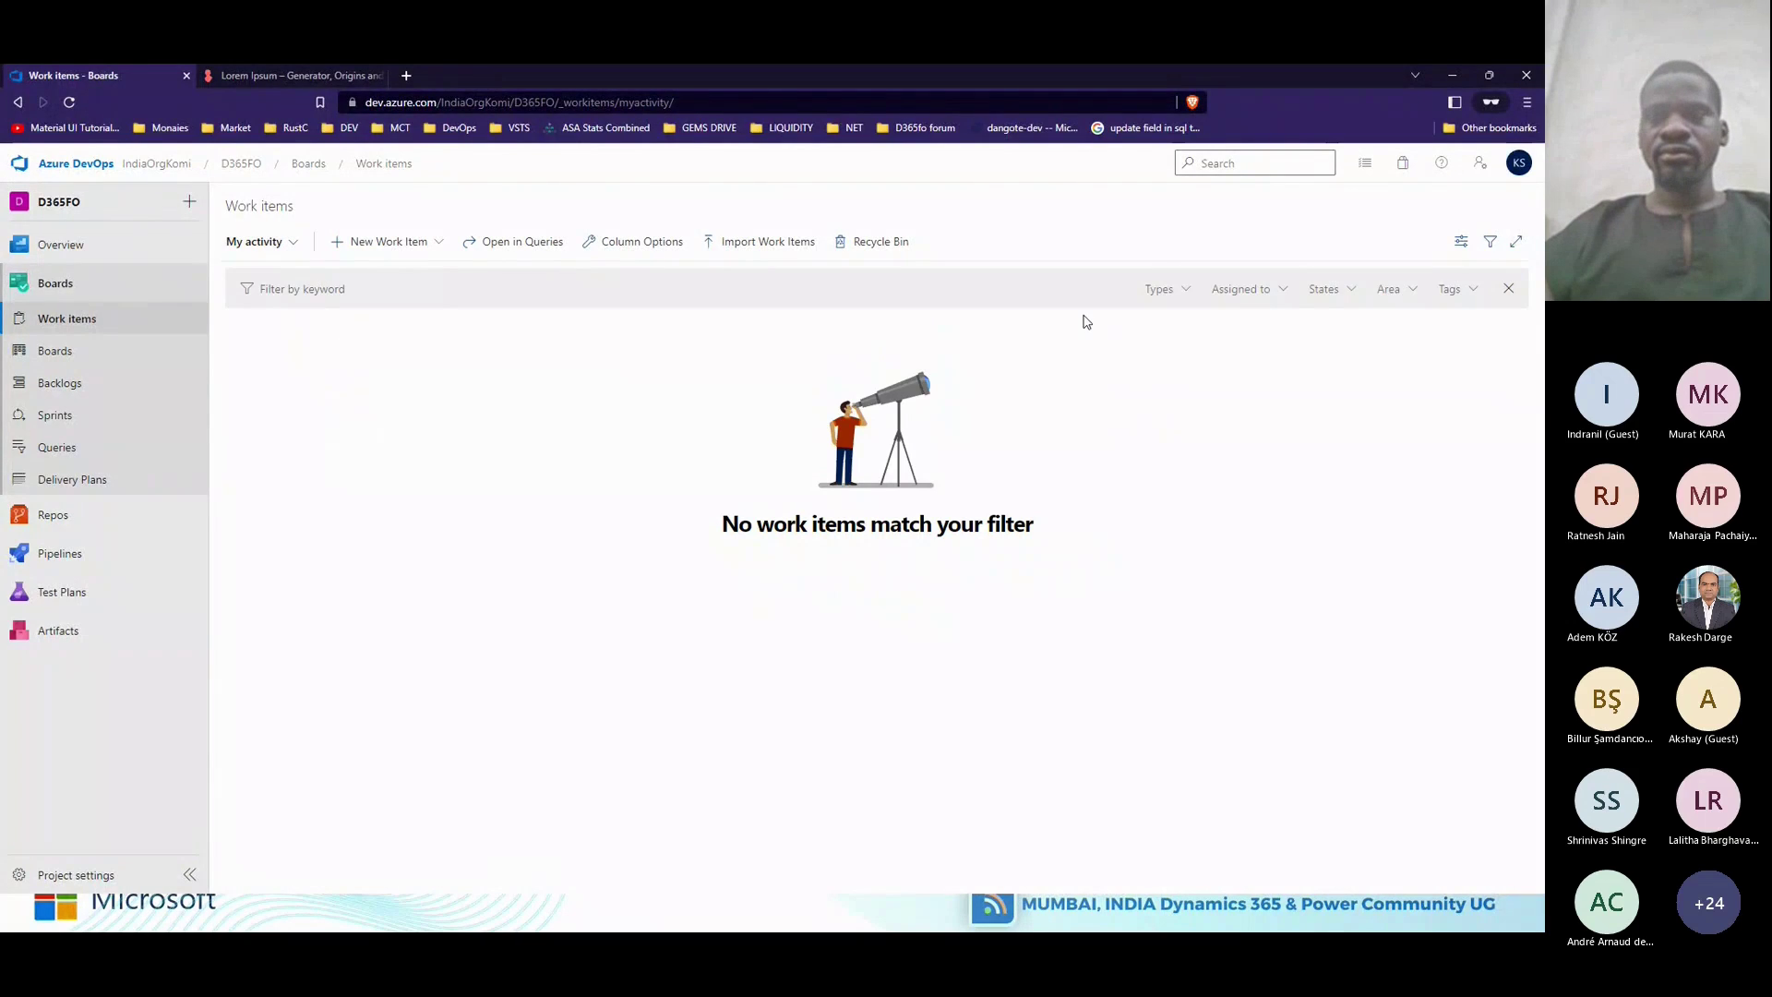
# Show then hide completed work items, and start another new Task.
pyautogui.click(1460, 241)
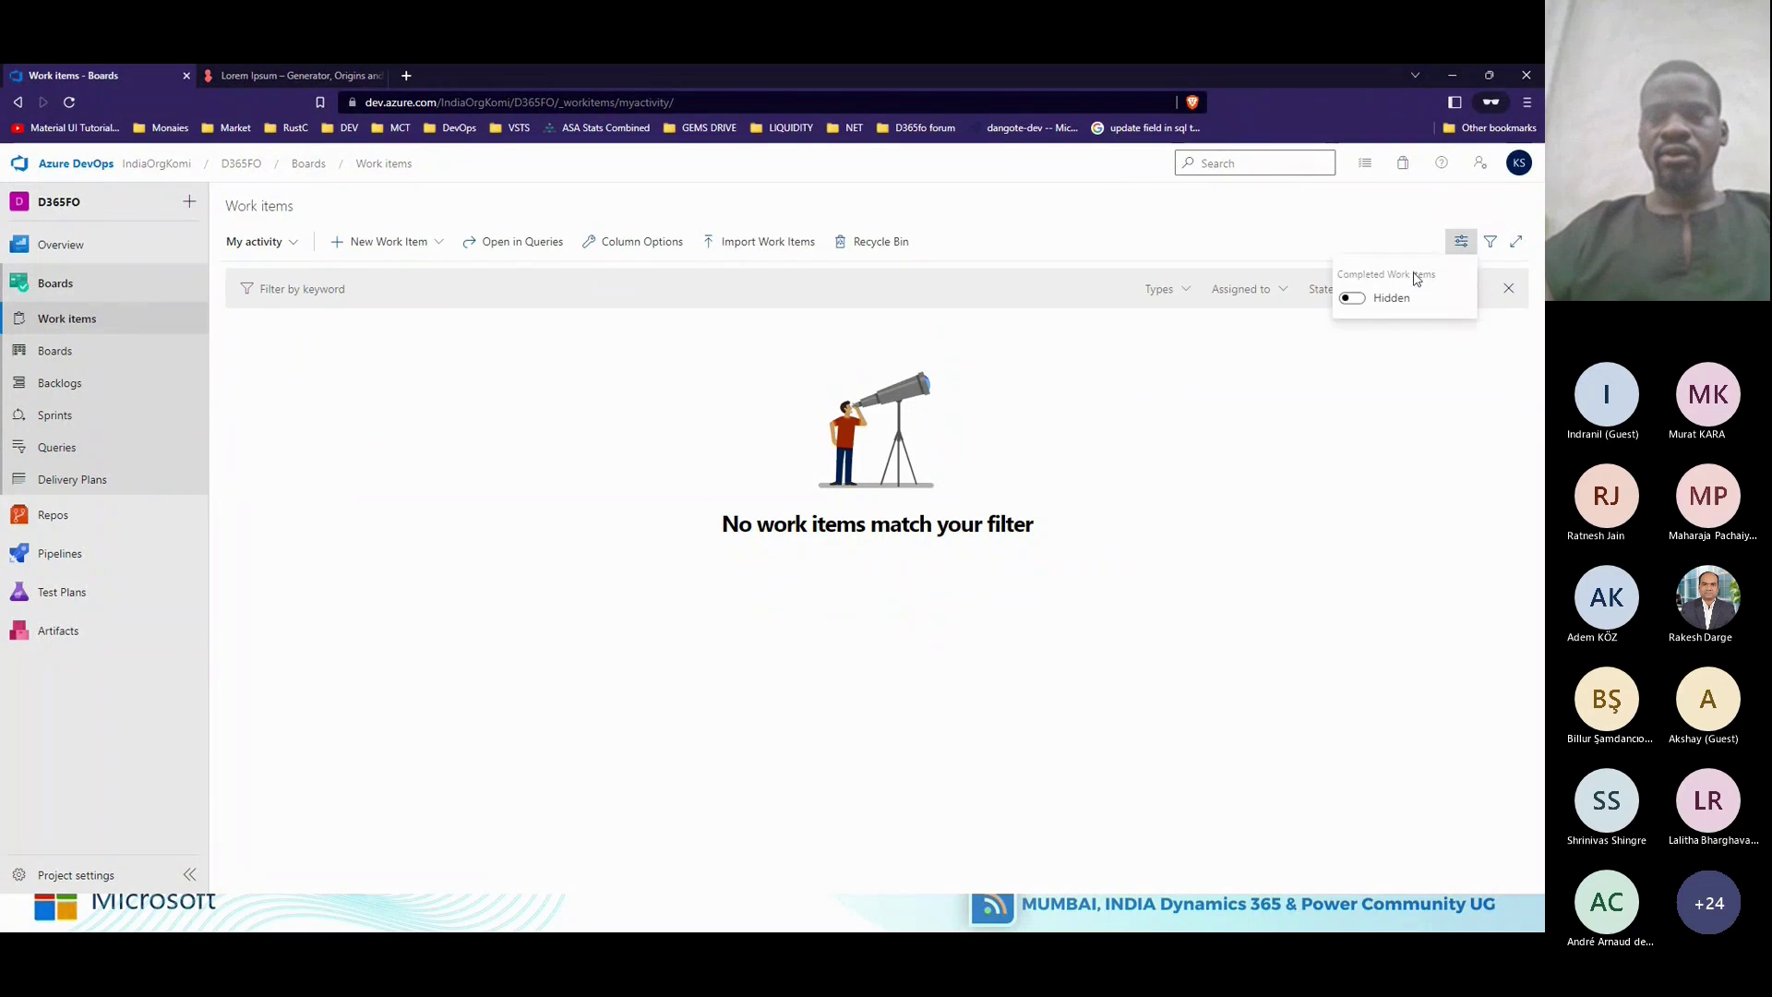
pyautogui.click(1352, 298)
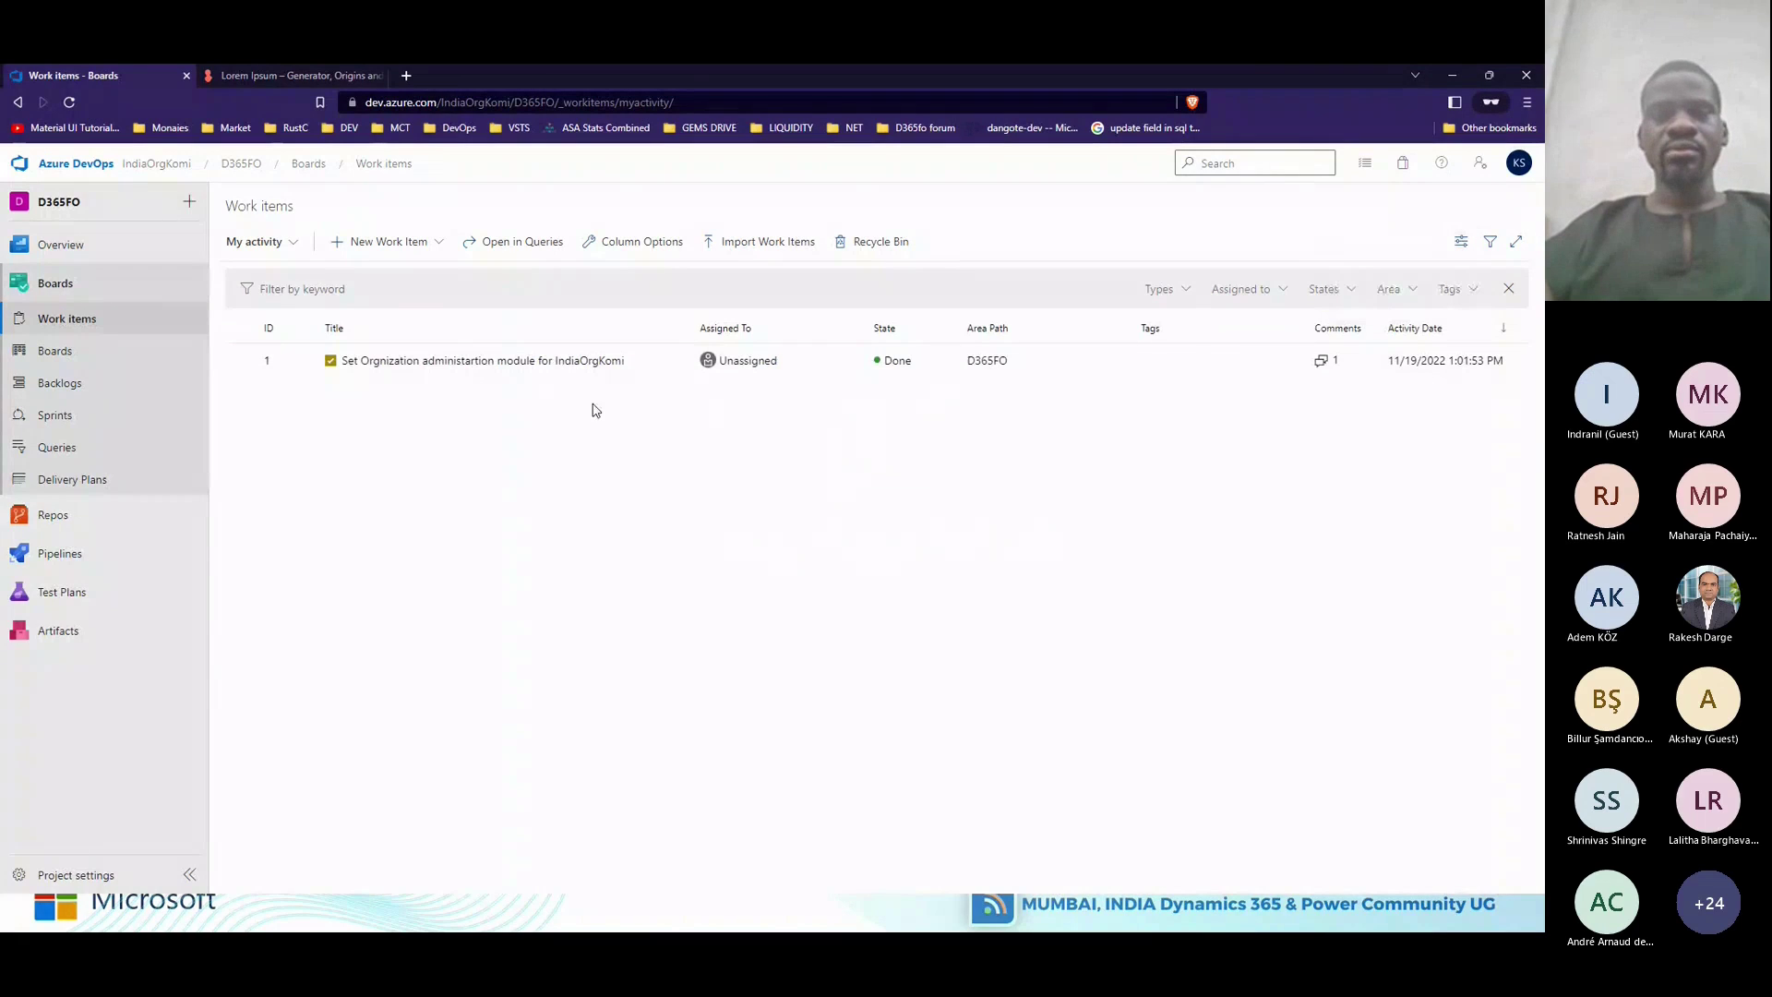
pyautogui.click(1462, 242)
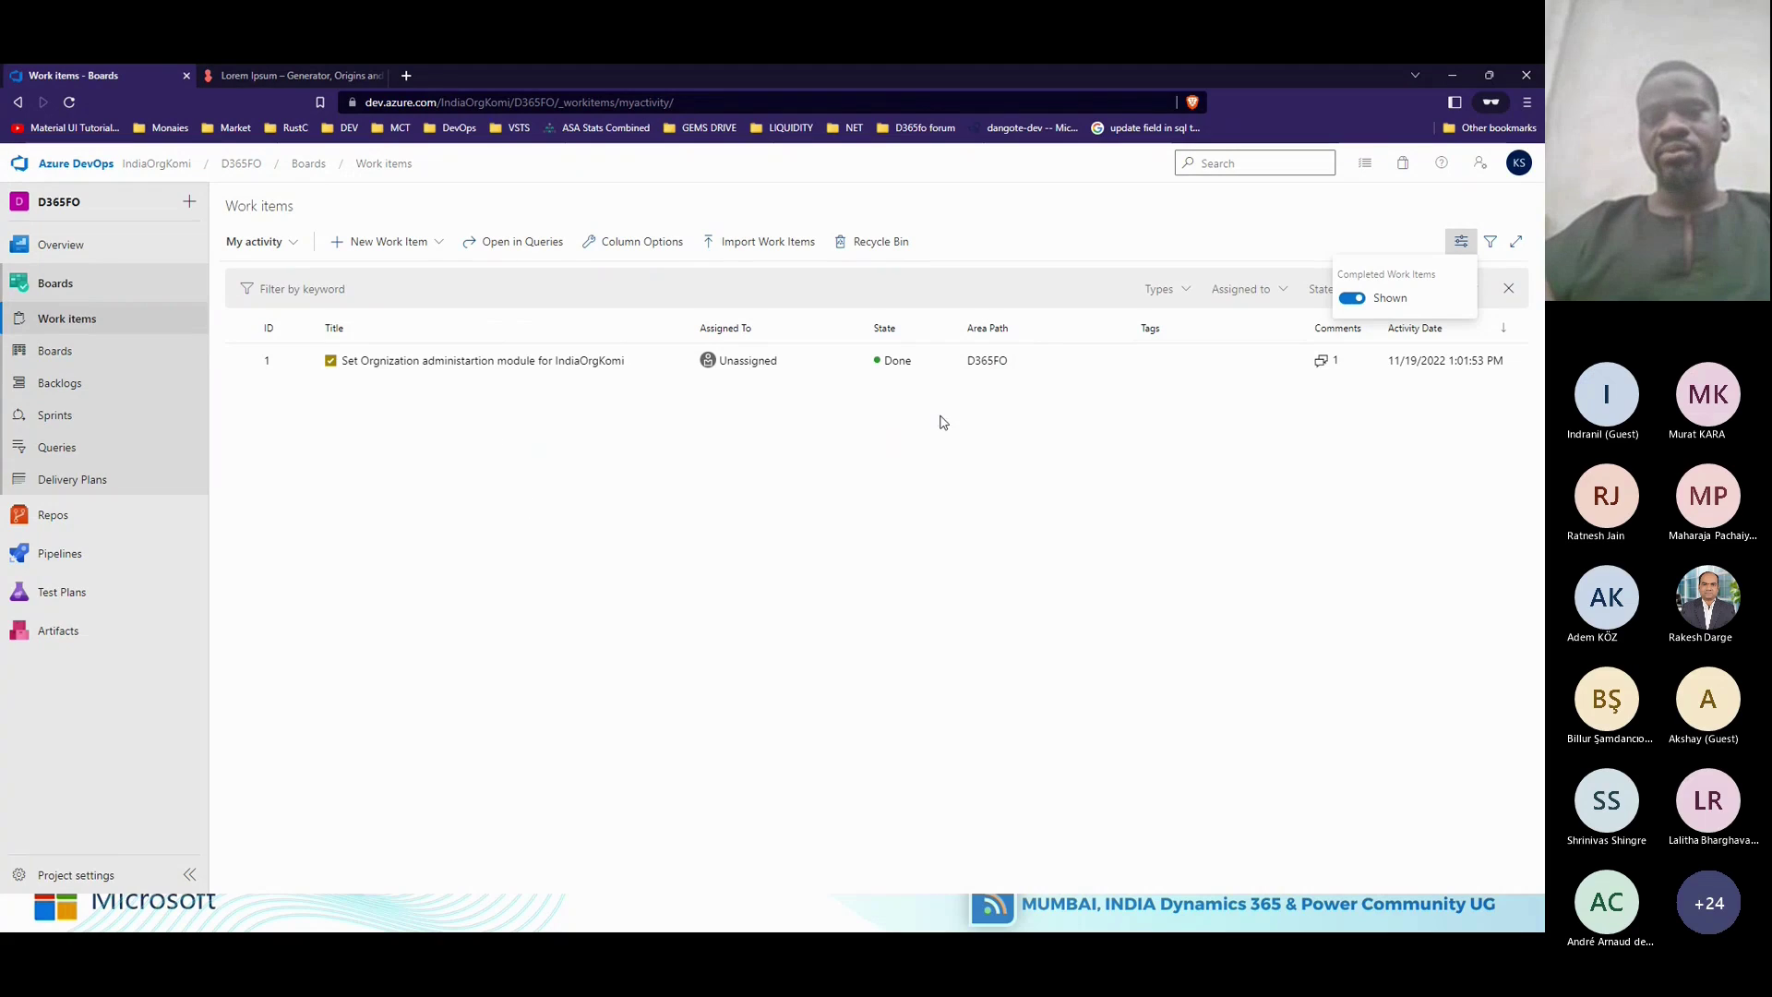
pyautogui.click(1351, 299)
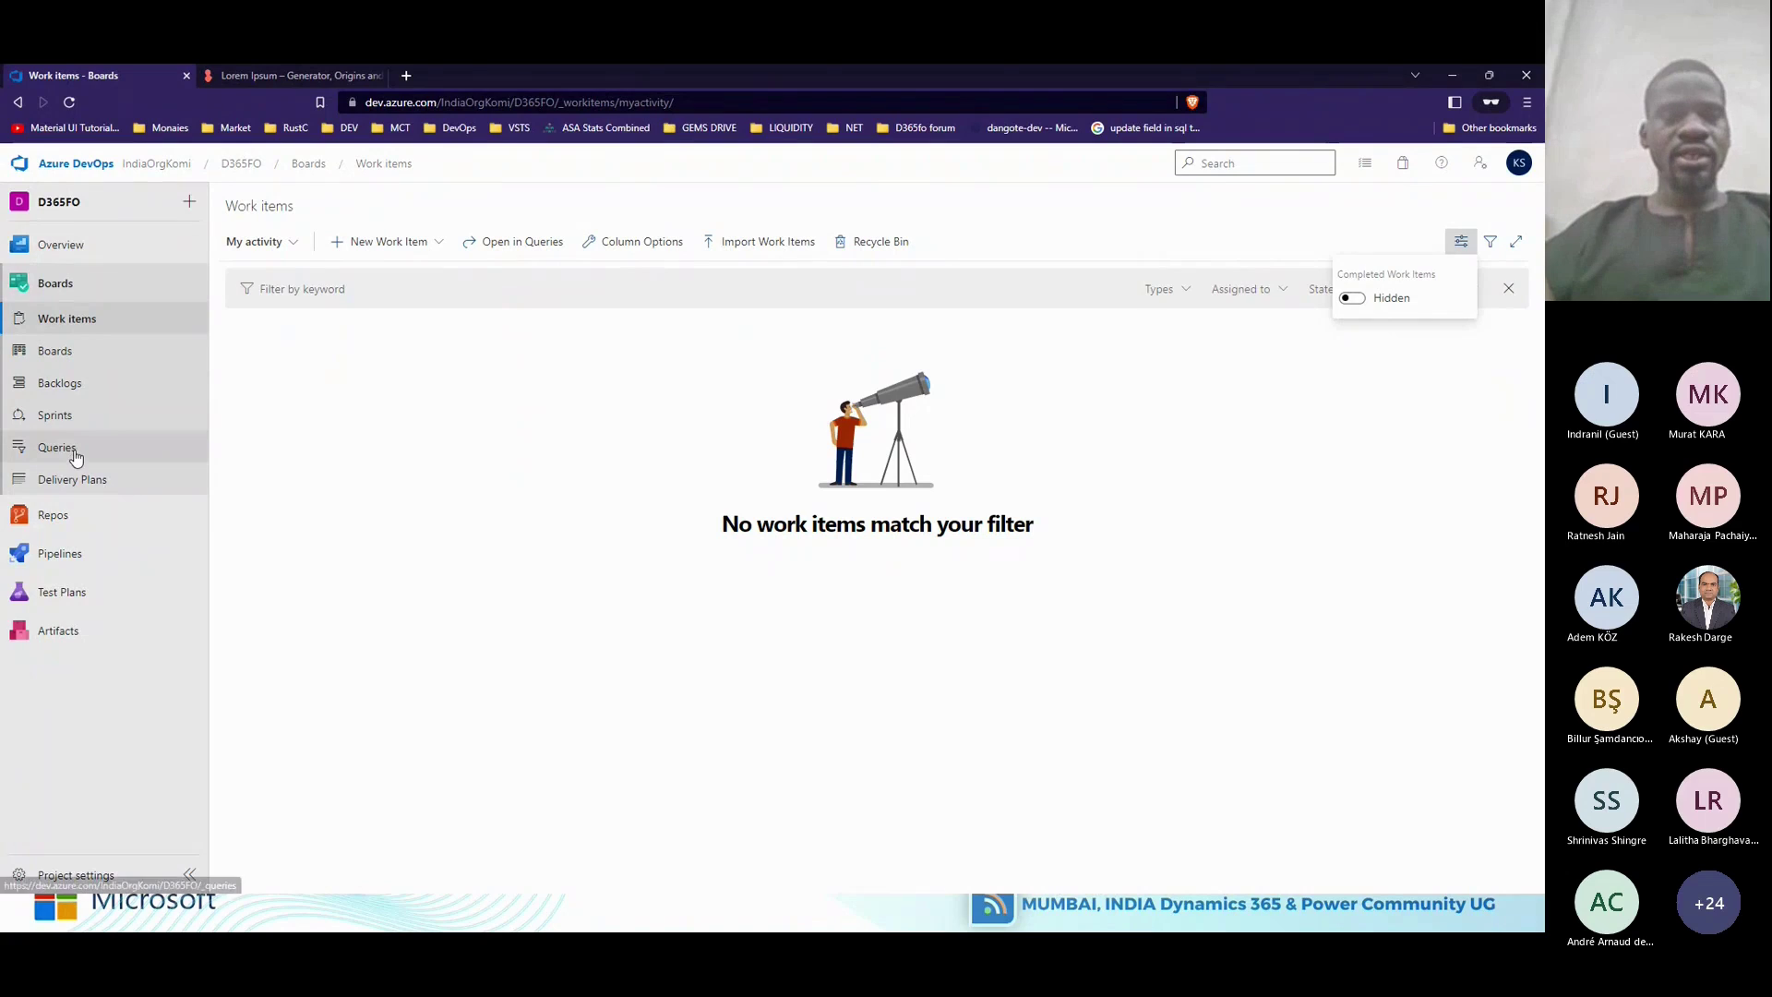
pyautogui.click(388, 244)
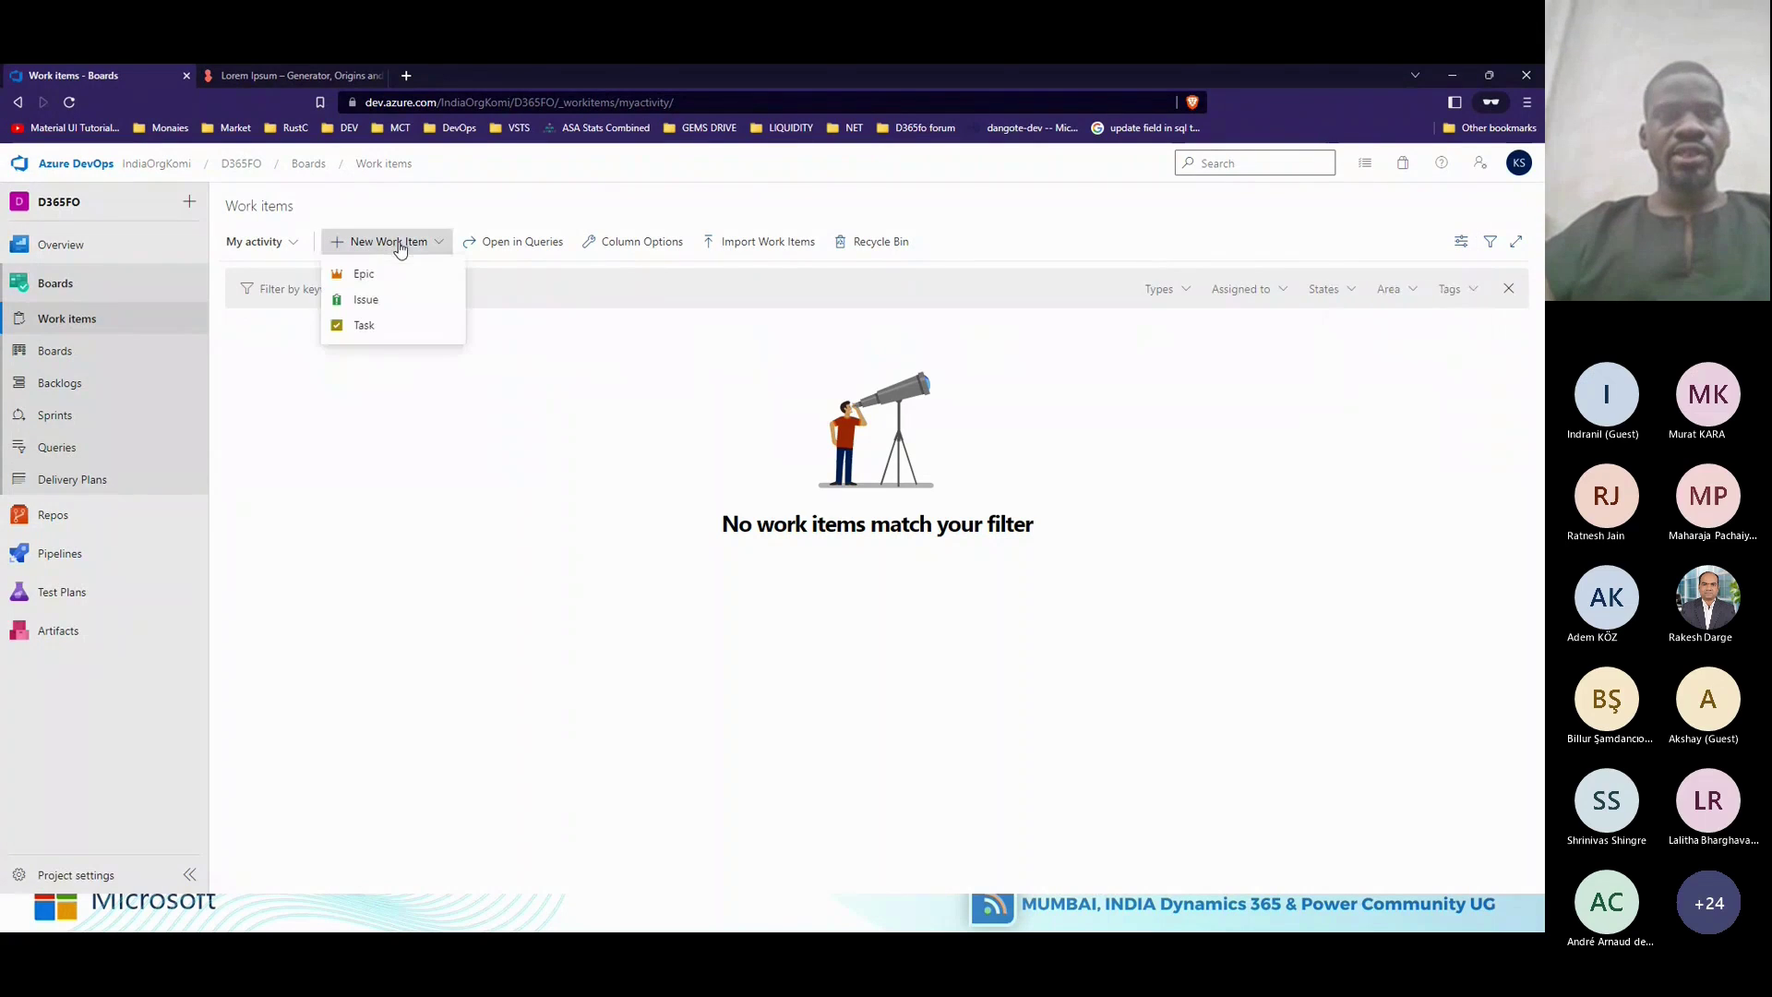
pyautogui.click(365, 325)
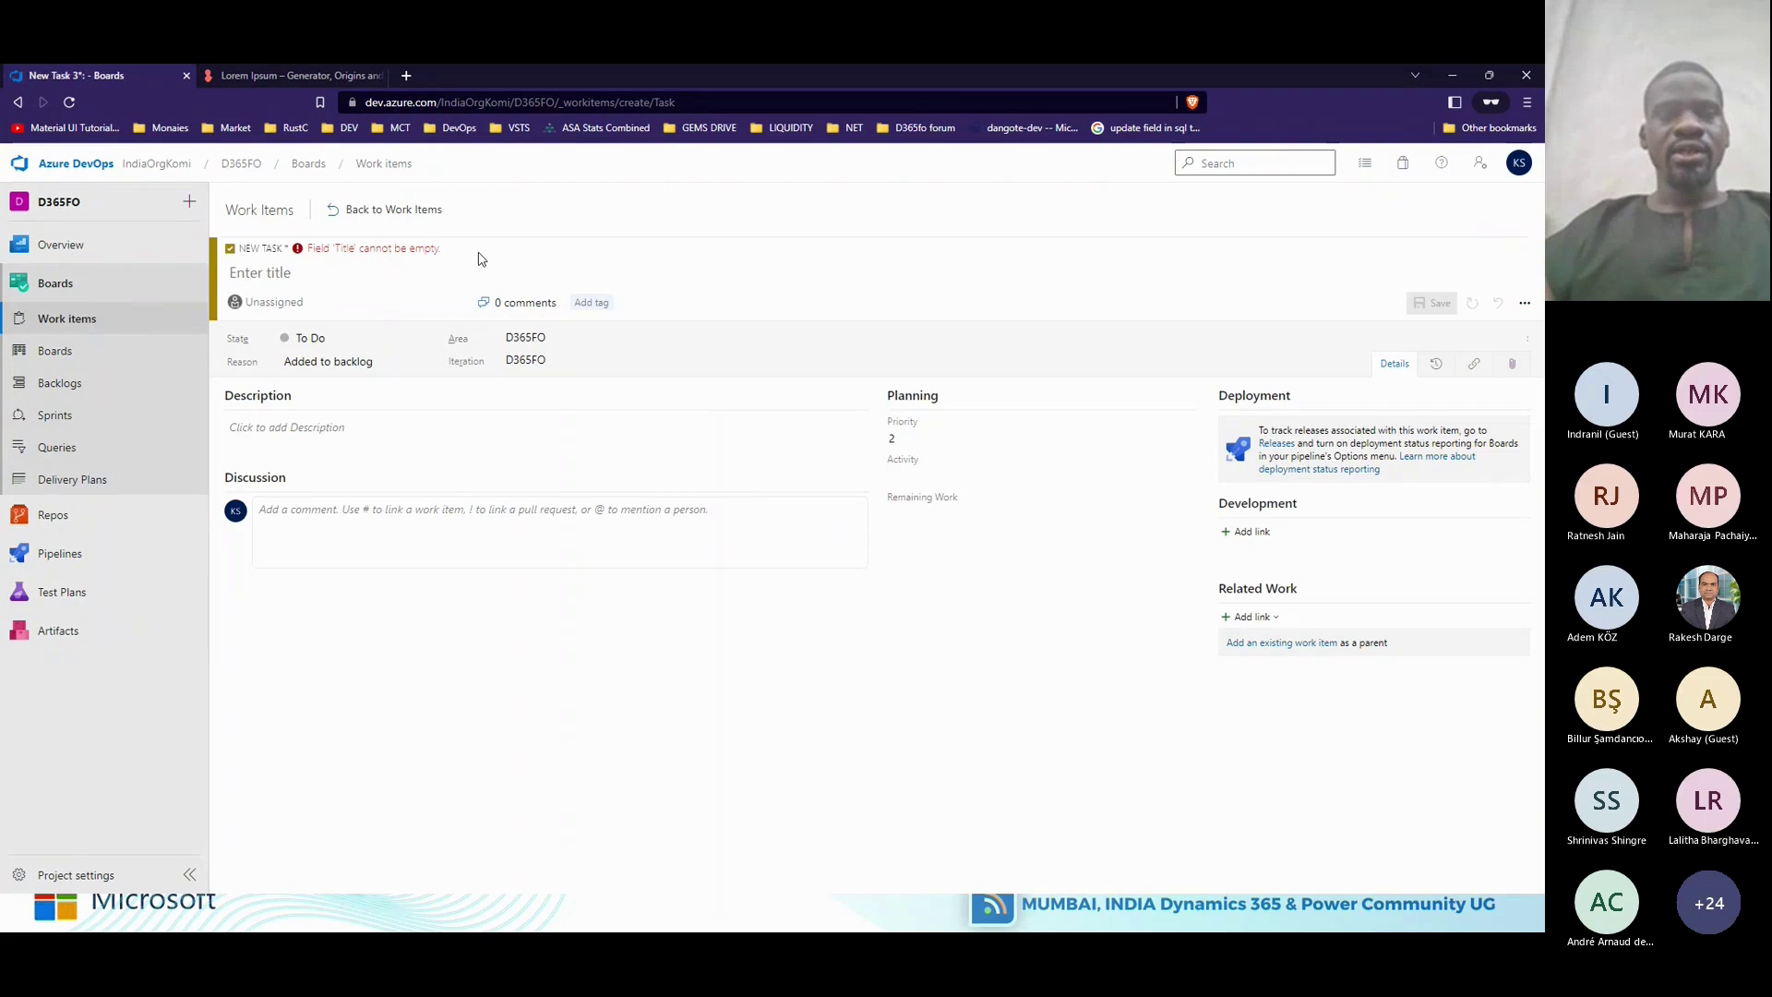
# Title the new task 'Create Finance TO-BE Document' and save it as Task 2.
pyautogui.click(468, 267)
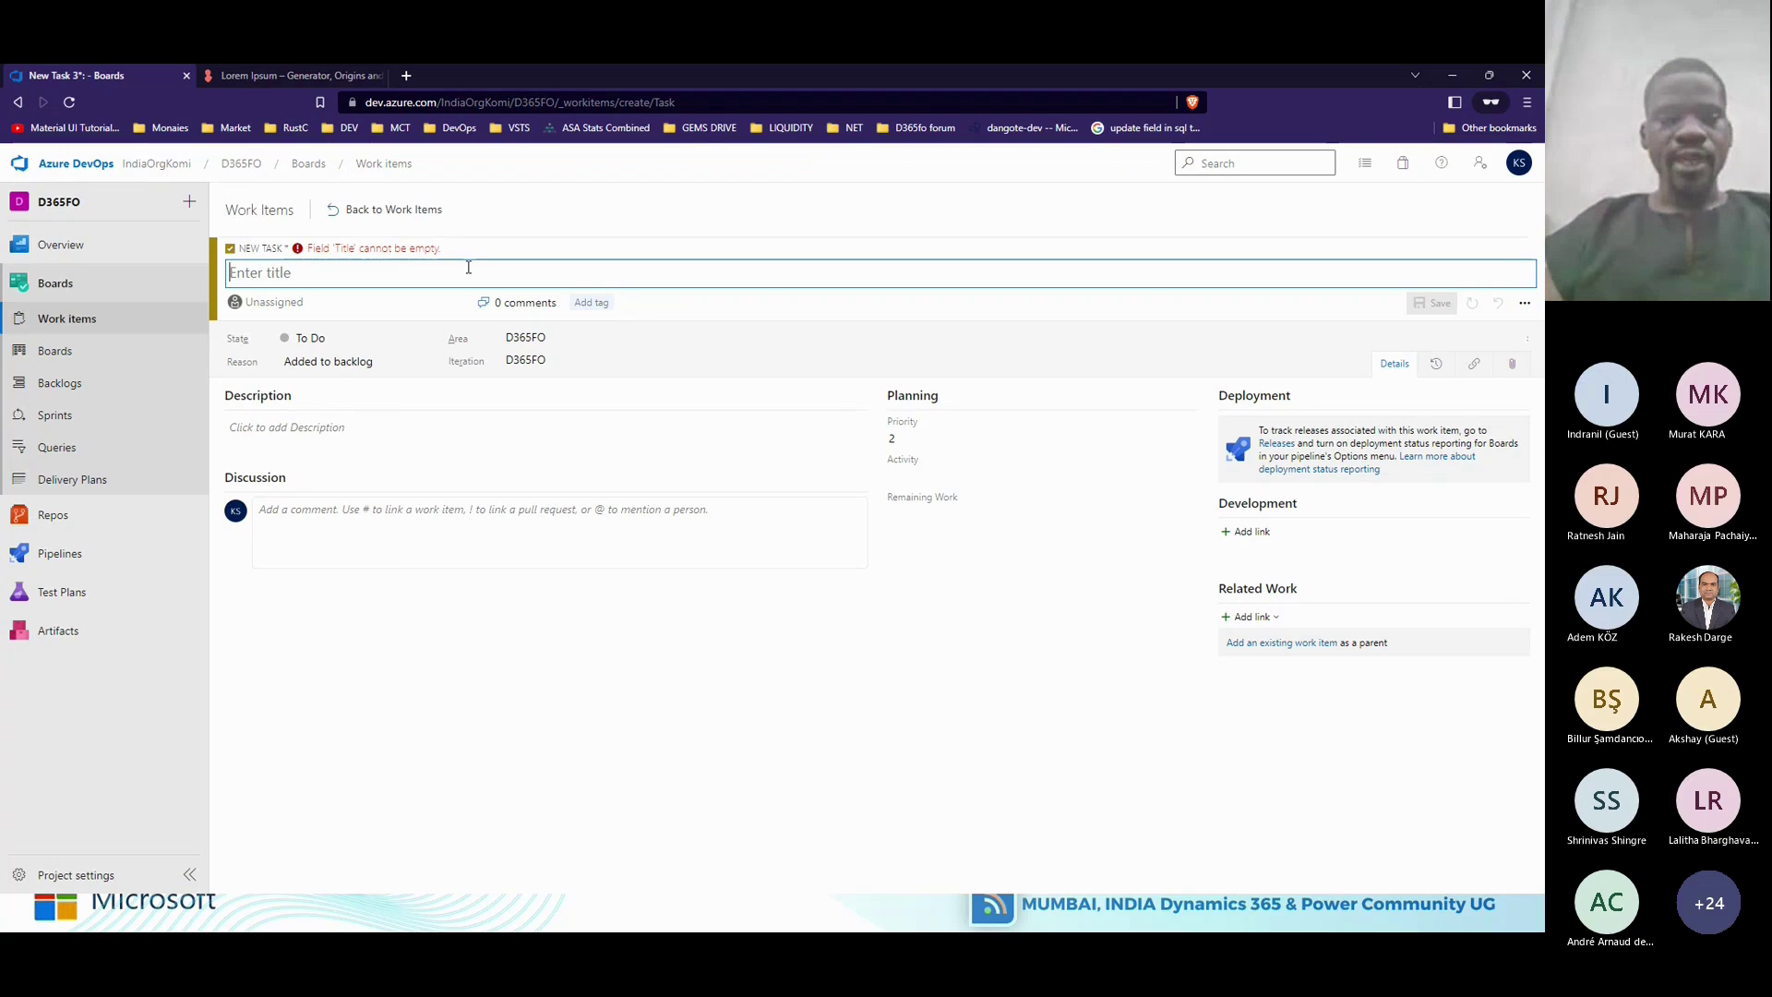
pyautogui.write('Cre')
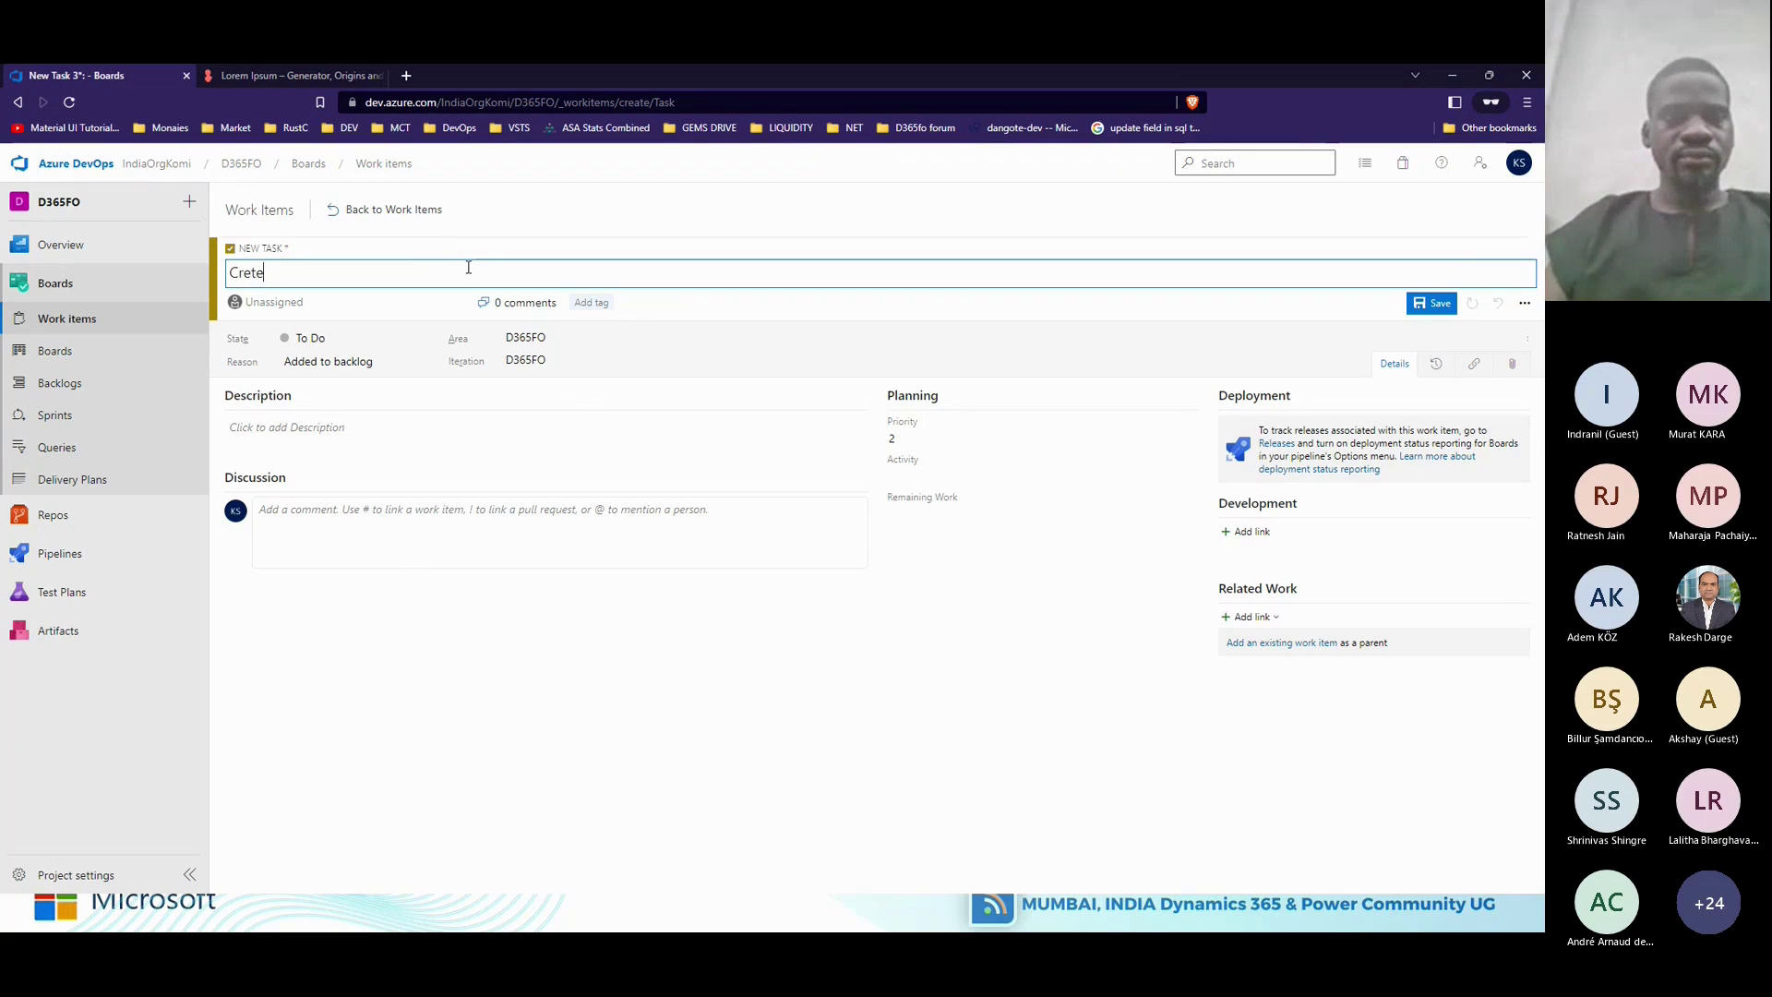
pyautogui.write('ate Fi')
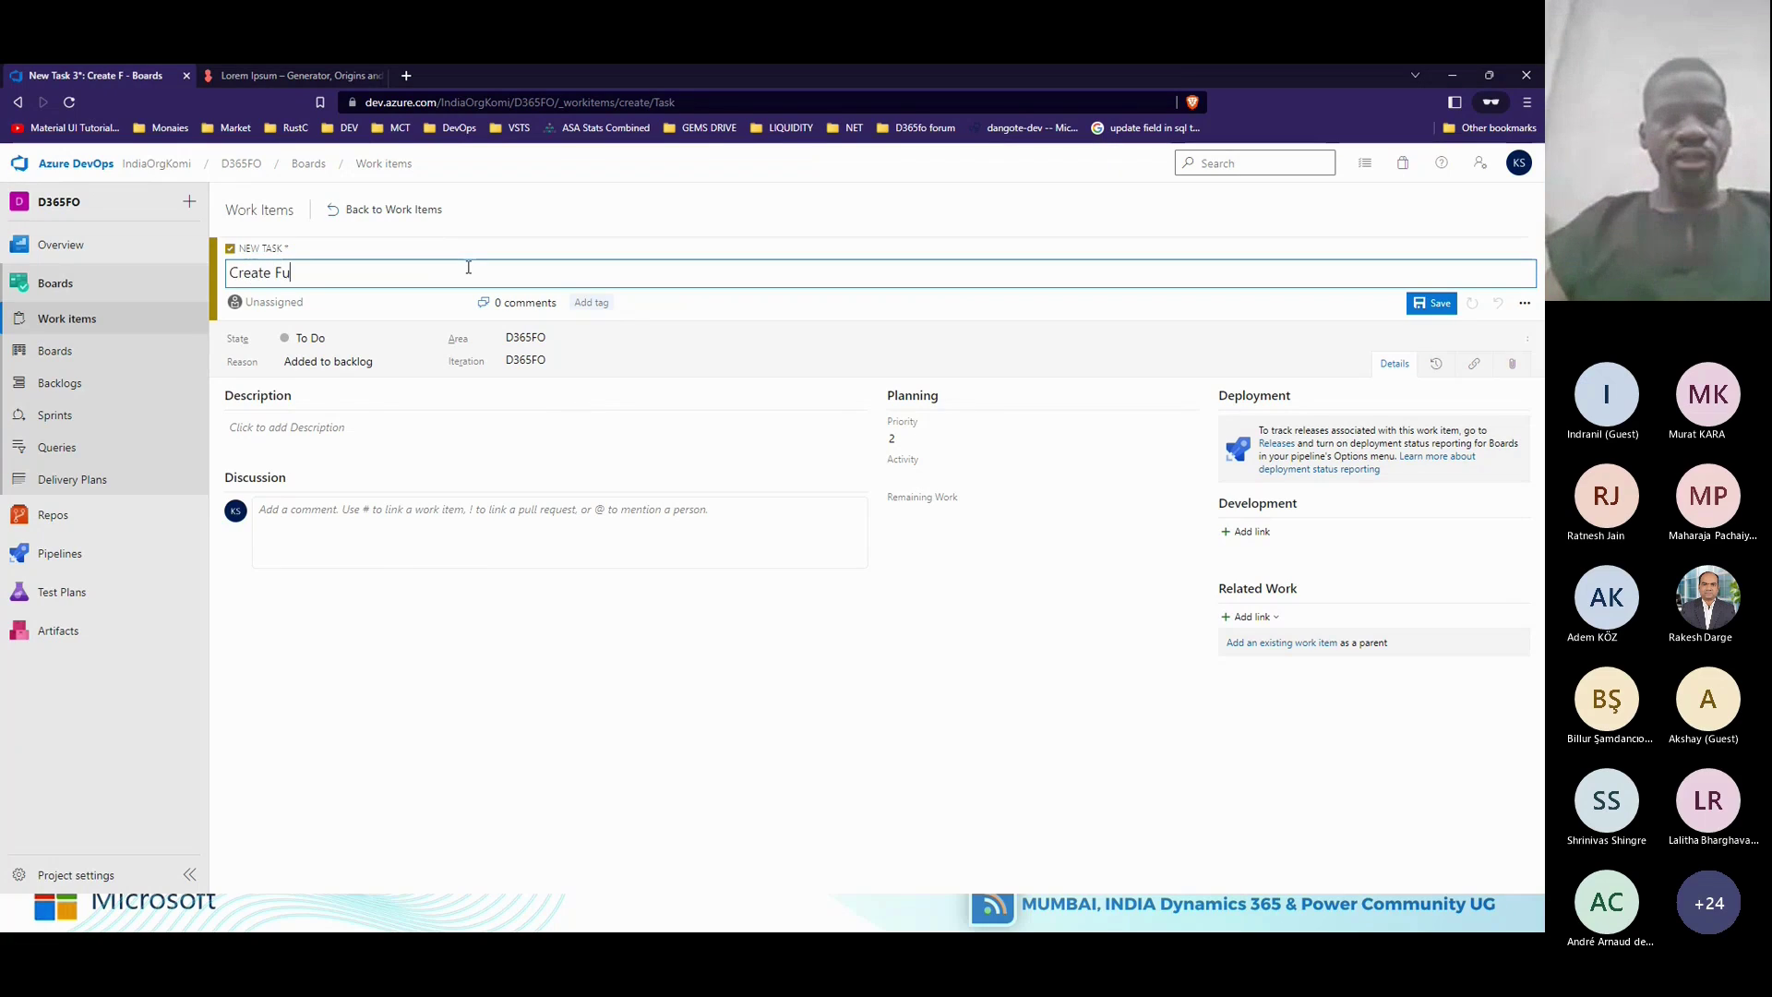
pyautogui.write('nance ')
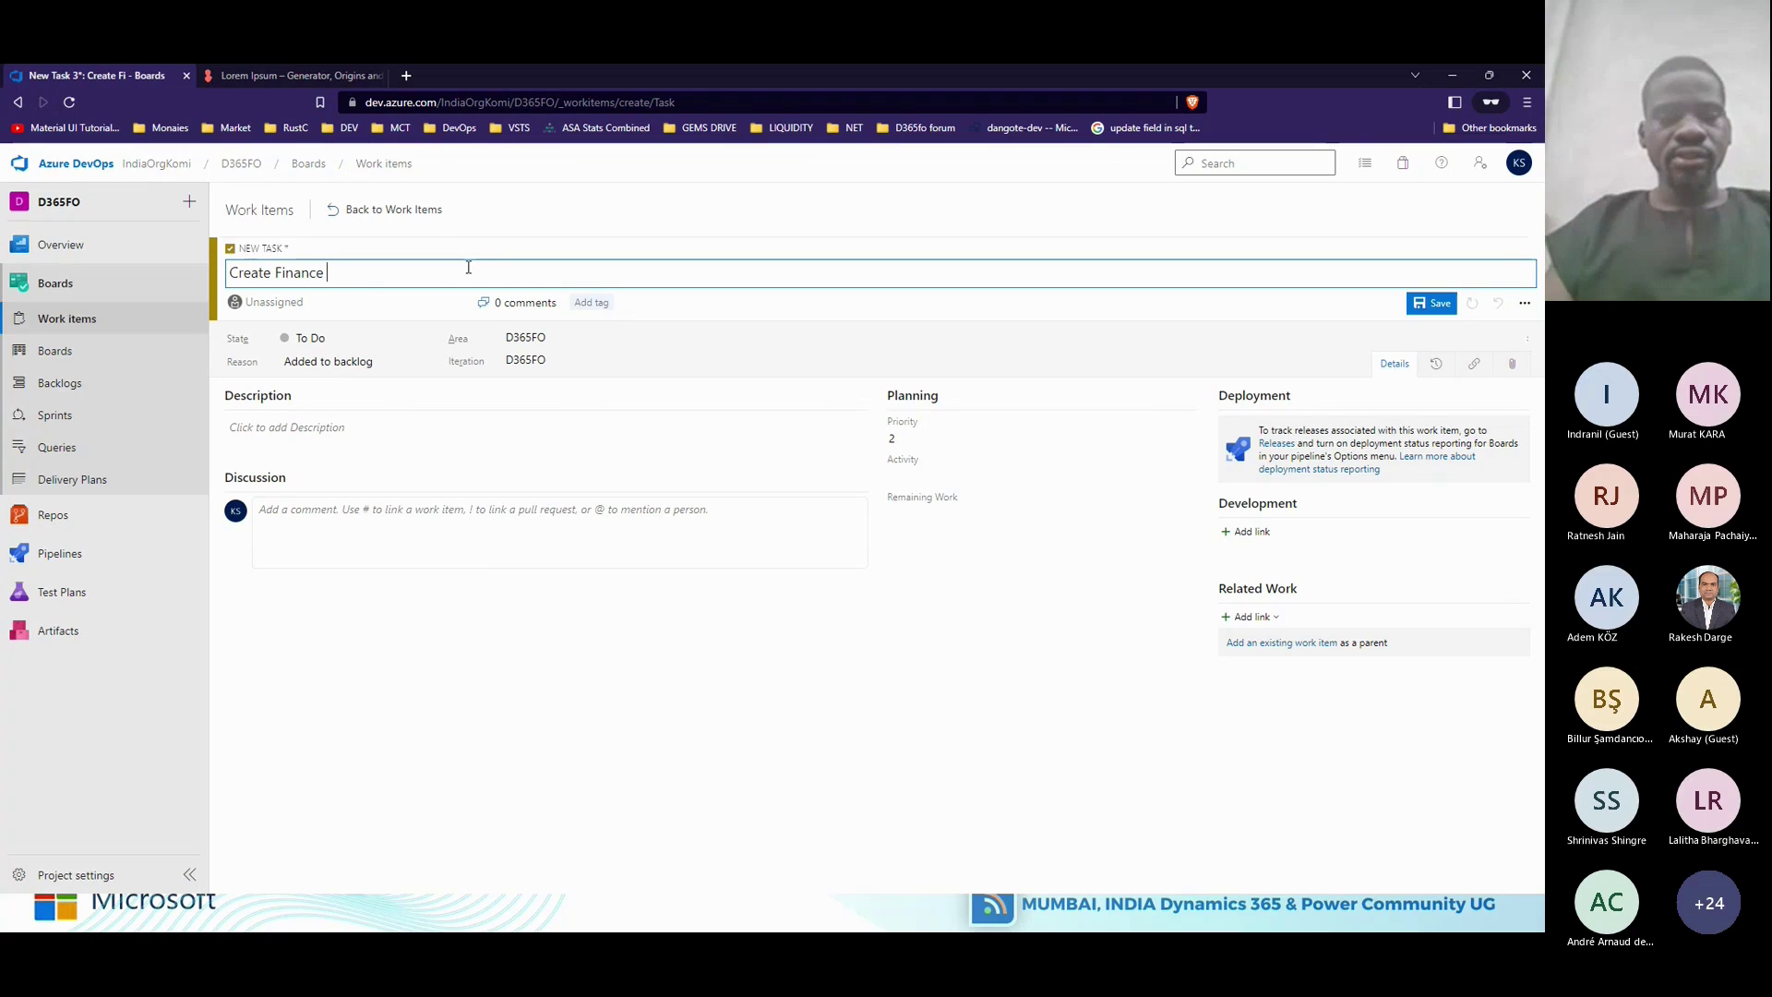
pyautogui.write('TO-BE')
pyautogui.write(' Docu')
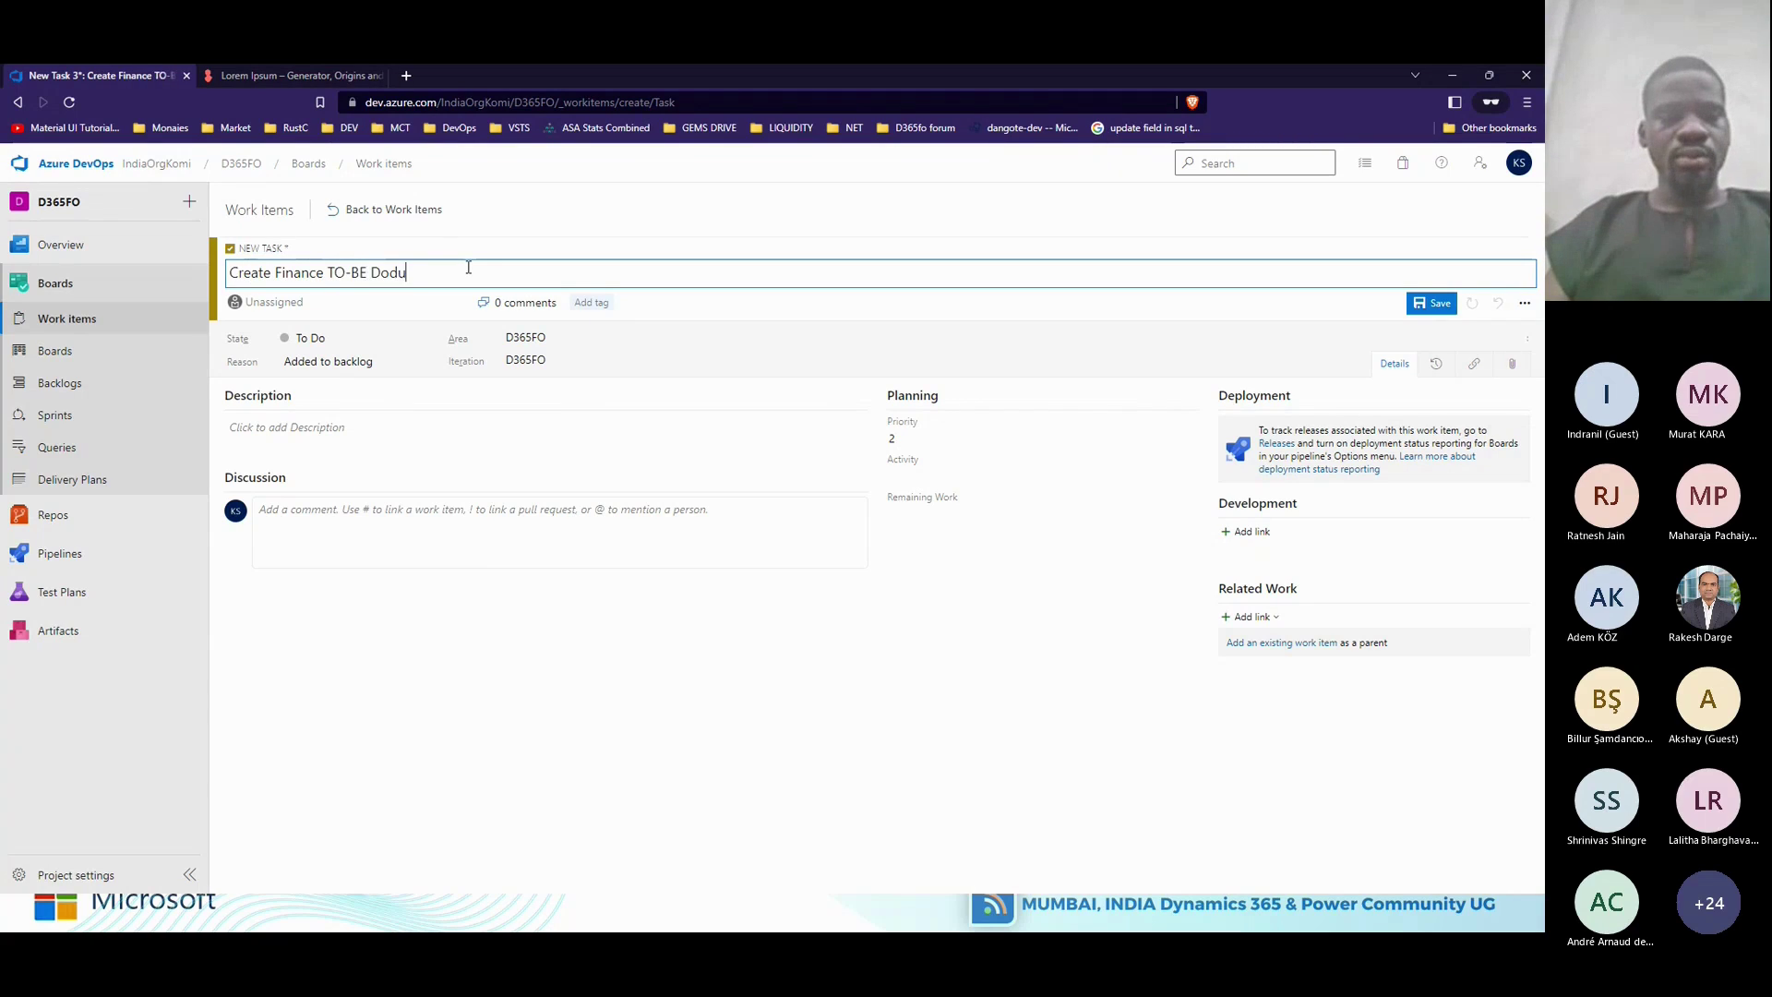
pyautogui.press('BackSpace')
pyautogui.press('BackSpace')
pyautogui.write('c')
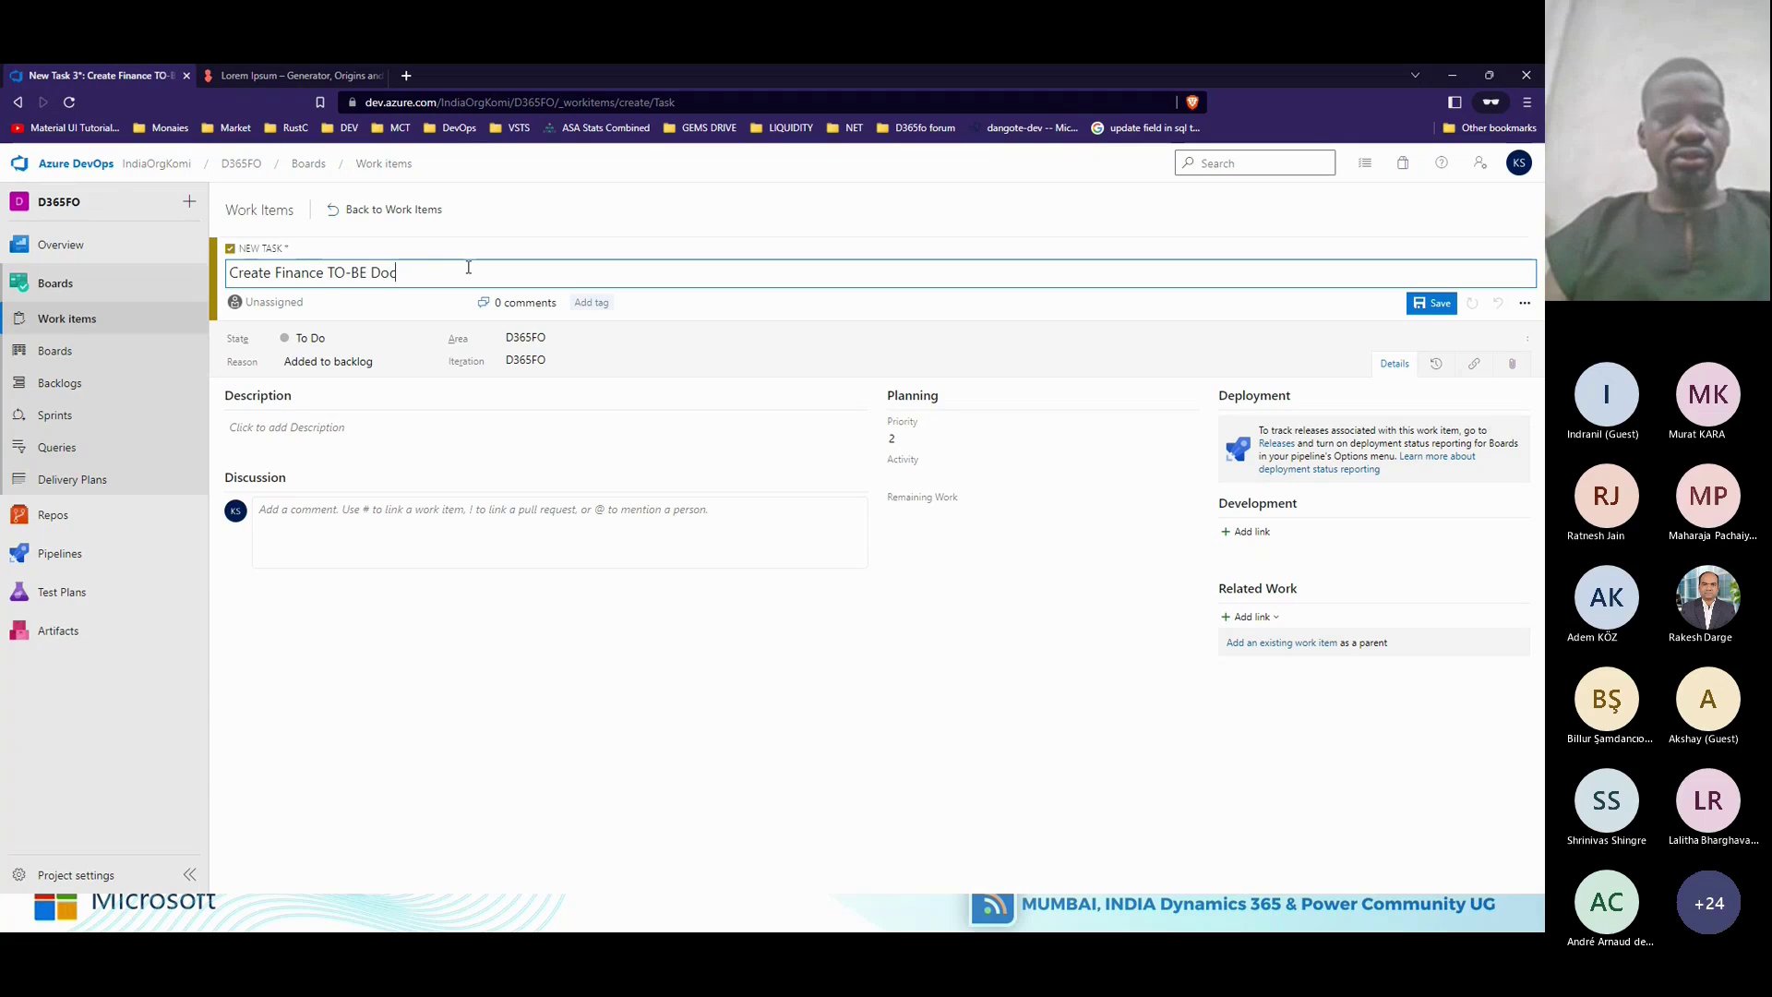
pyautogui.write('ument')
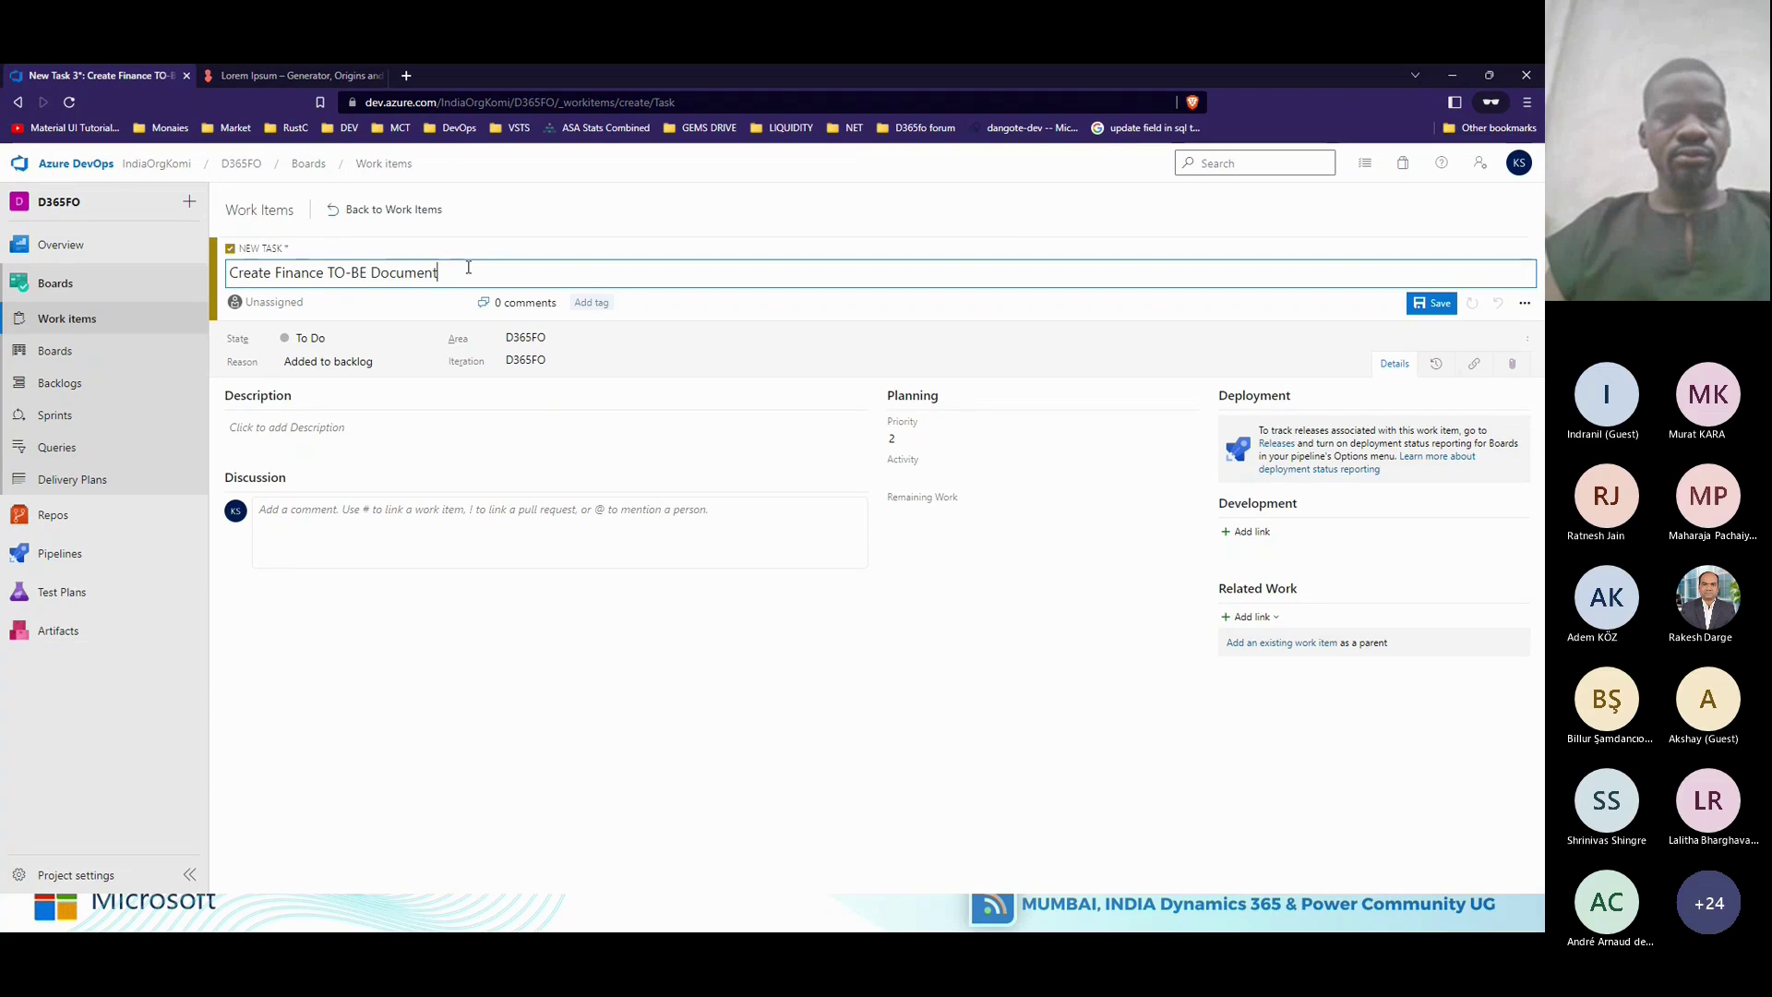
pyautogui.hotkey('ctrl', 's')
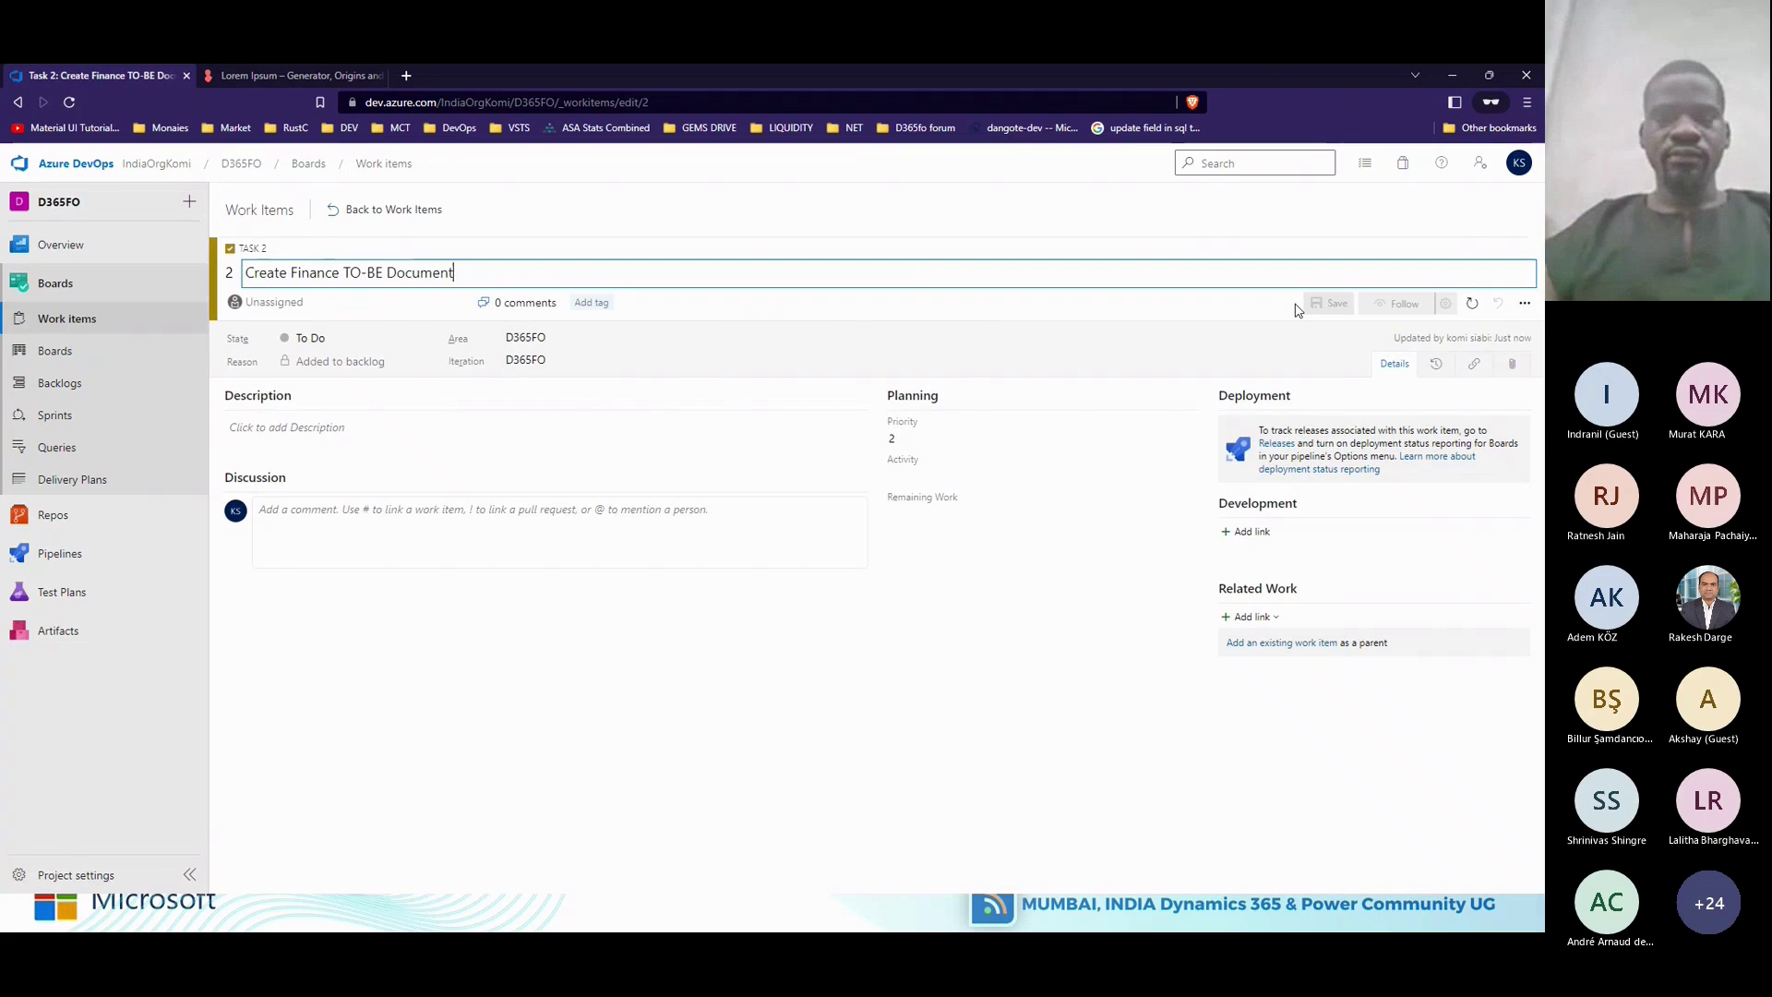
pyautogui.click(371, 214)
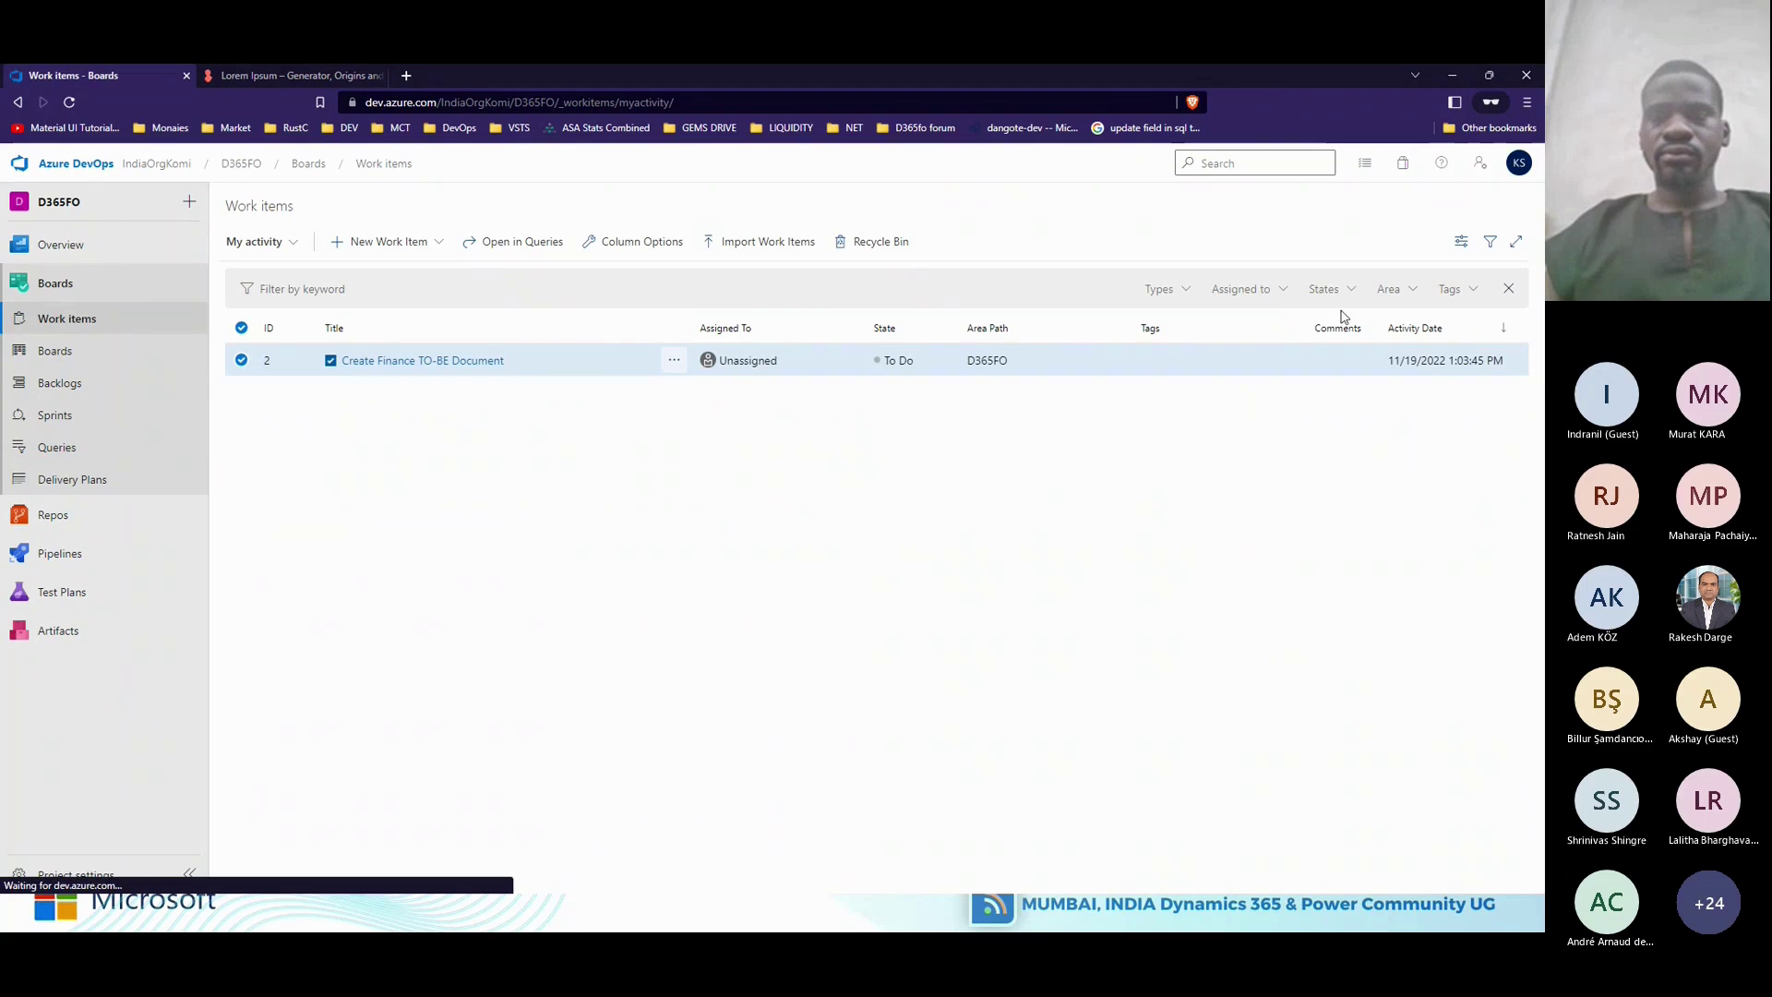
# Show completed items so both tasks appear, then open the Team Issues board and Overview section.
pyautogui.click(1461, 241)
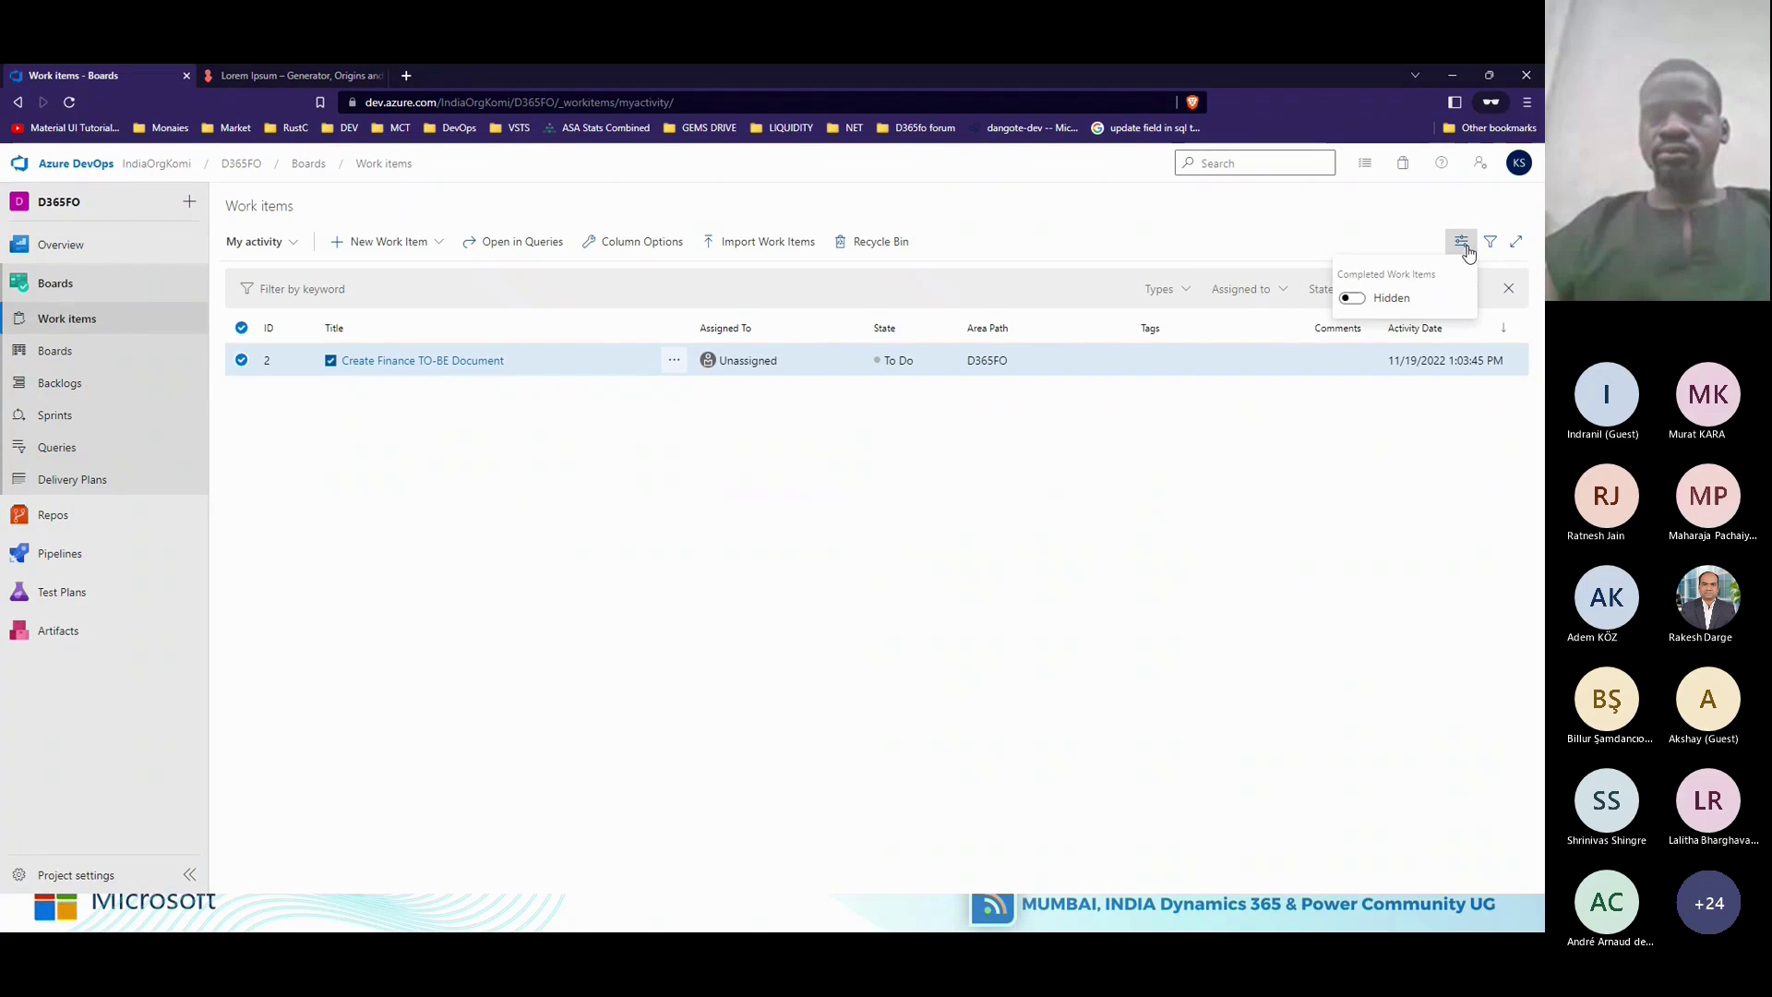
pyautogui.click(1352, 297)
pyautogui.click(1076, 573)
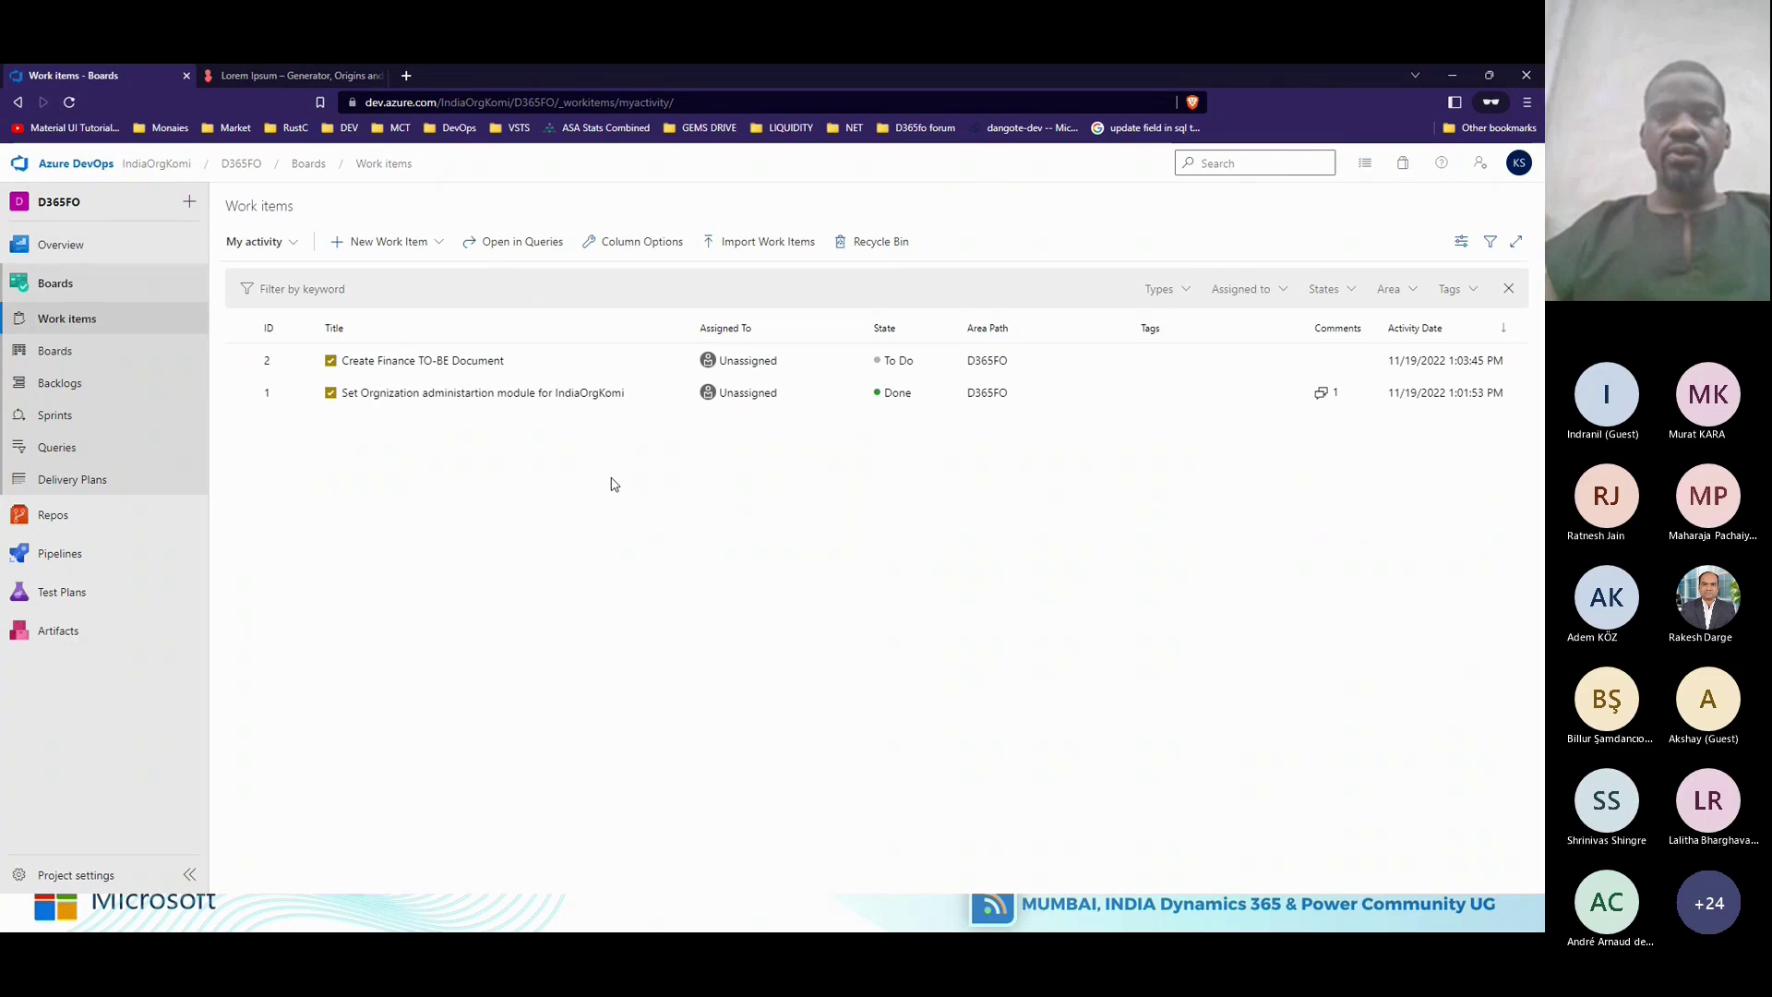
pyautogui.click(61, 357)
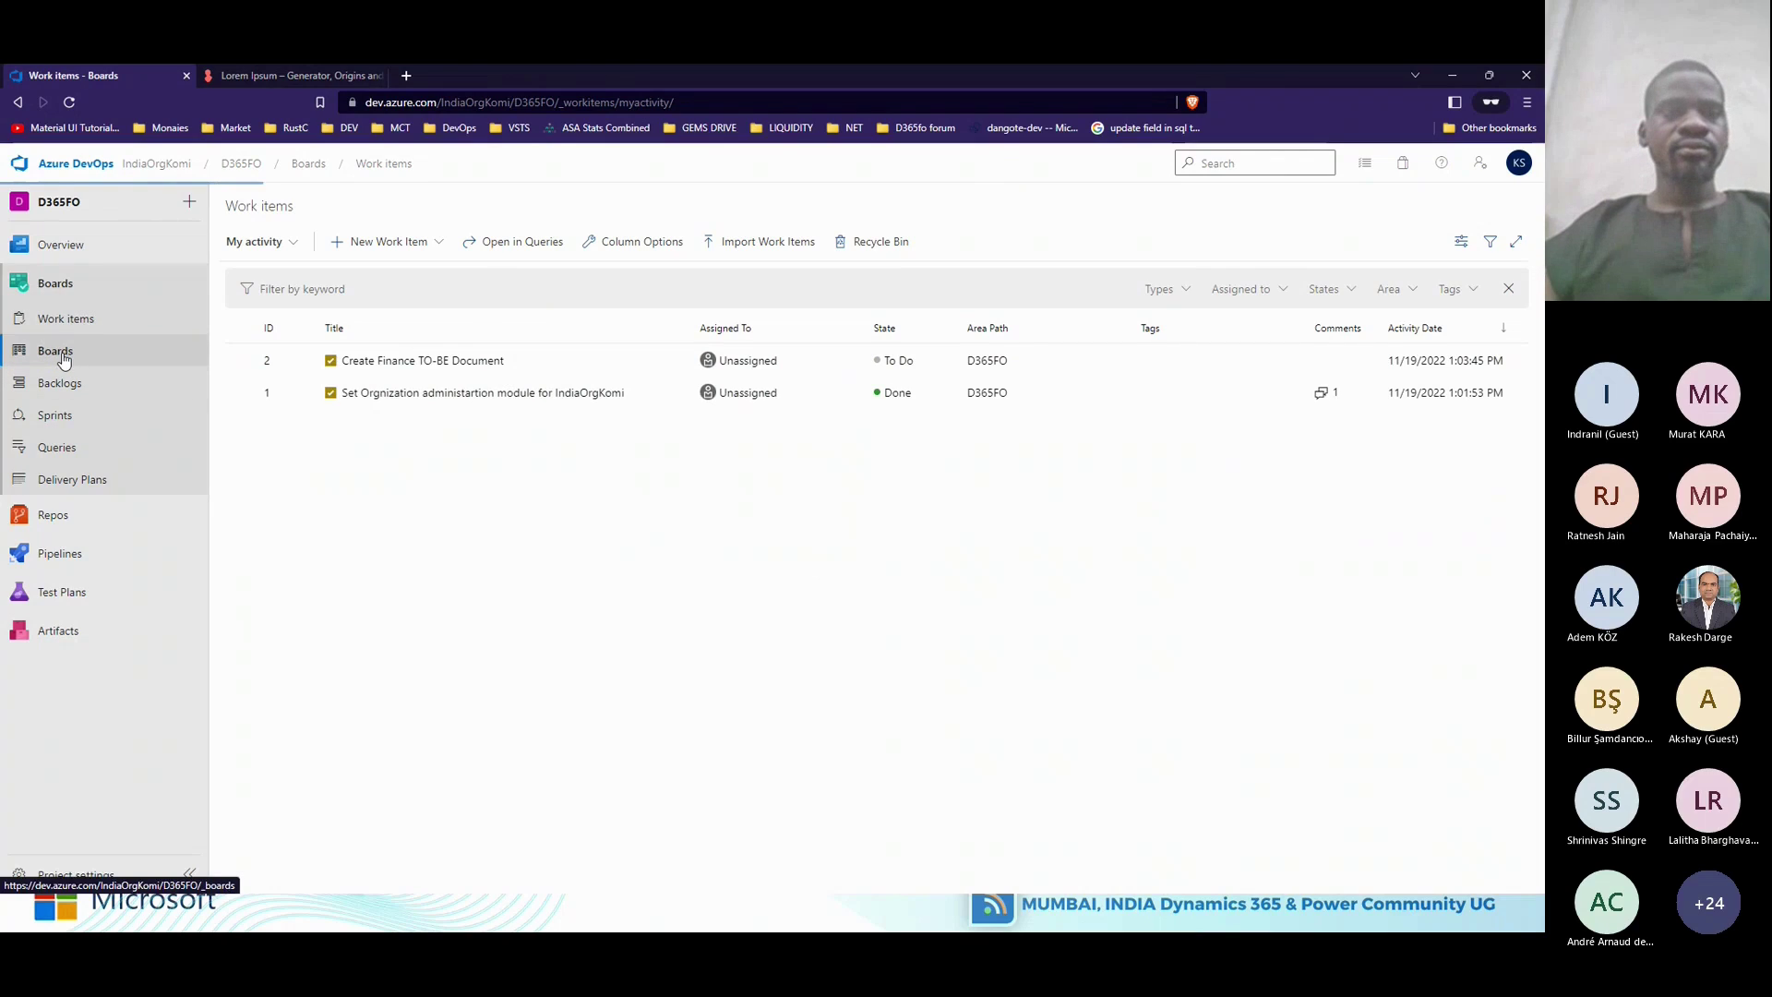
pyautogui.click(90, 294)
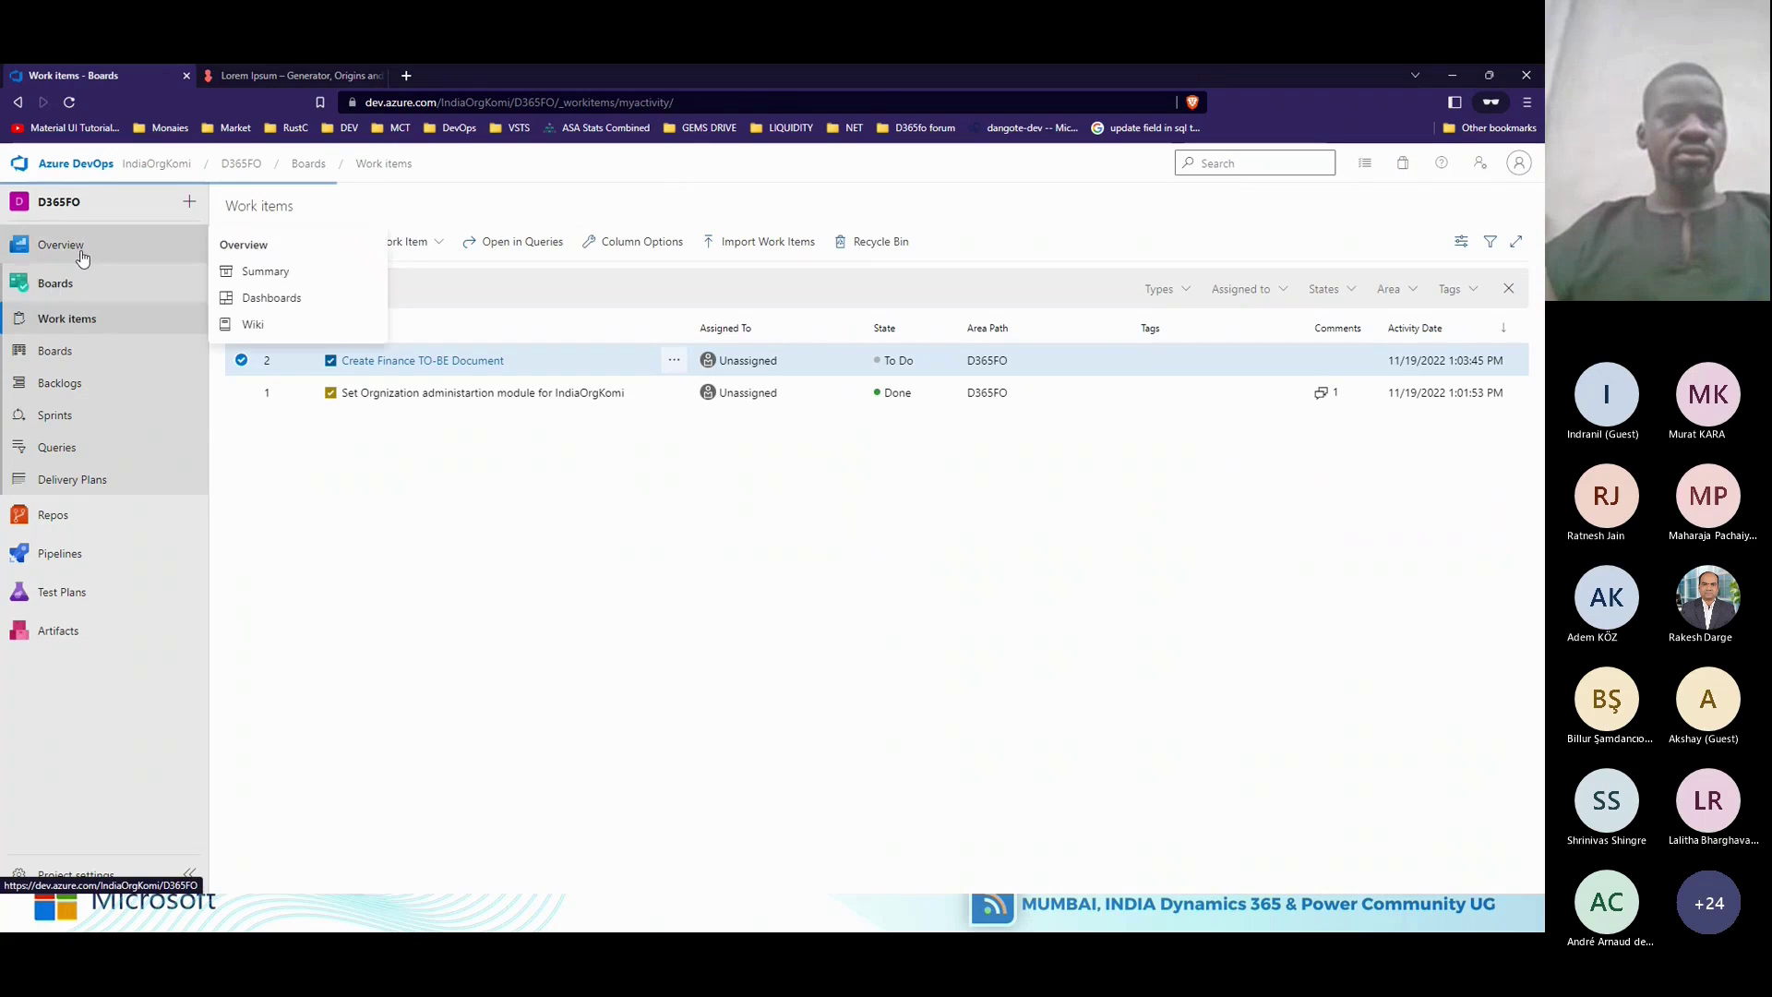
pyautogui.click(73, 246)
# Open the D365FO Team Overview dashboard and dismiss the Azure Boards welcome message.
pyautogui.click(78, 317)
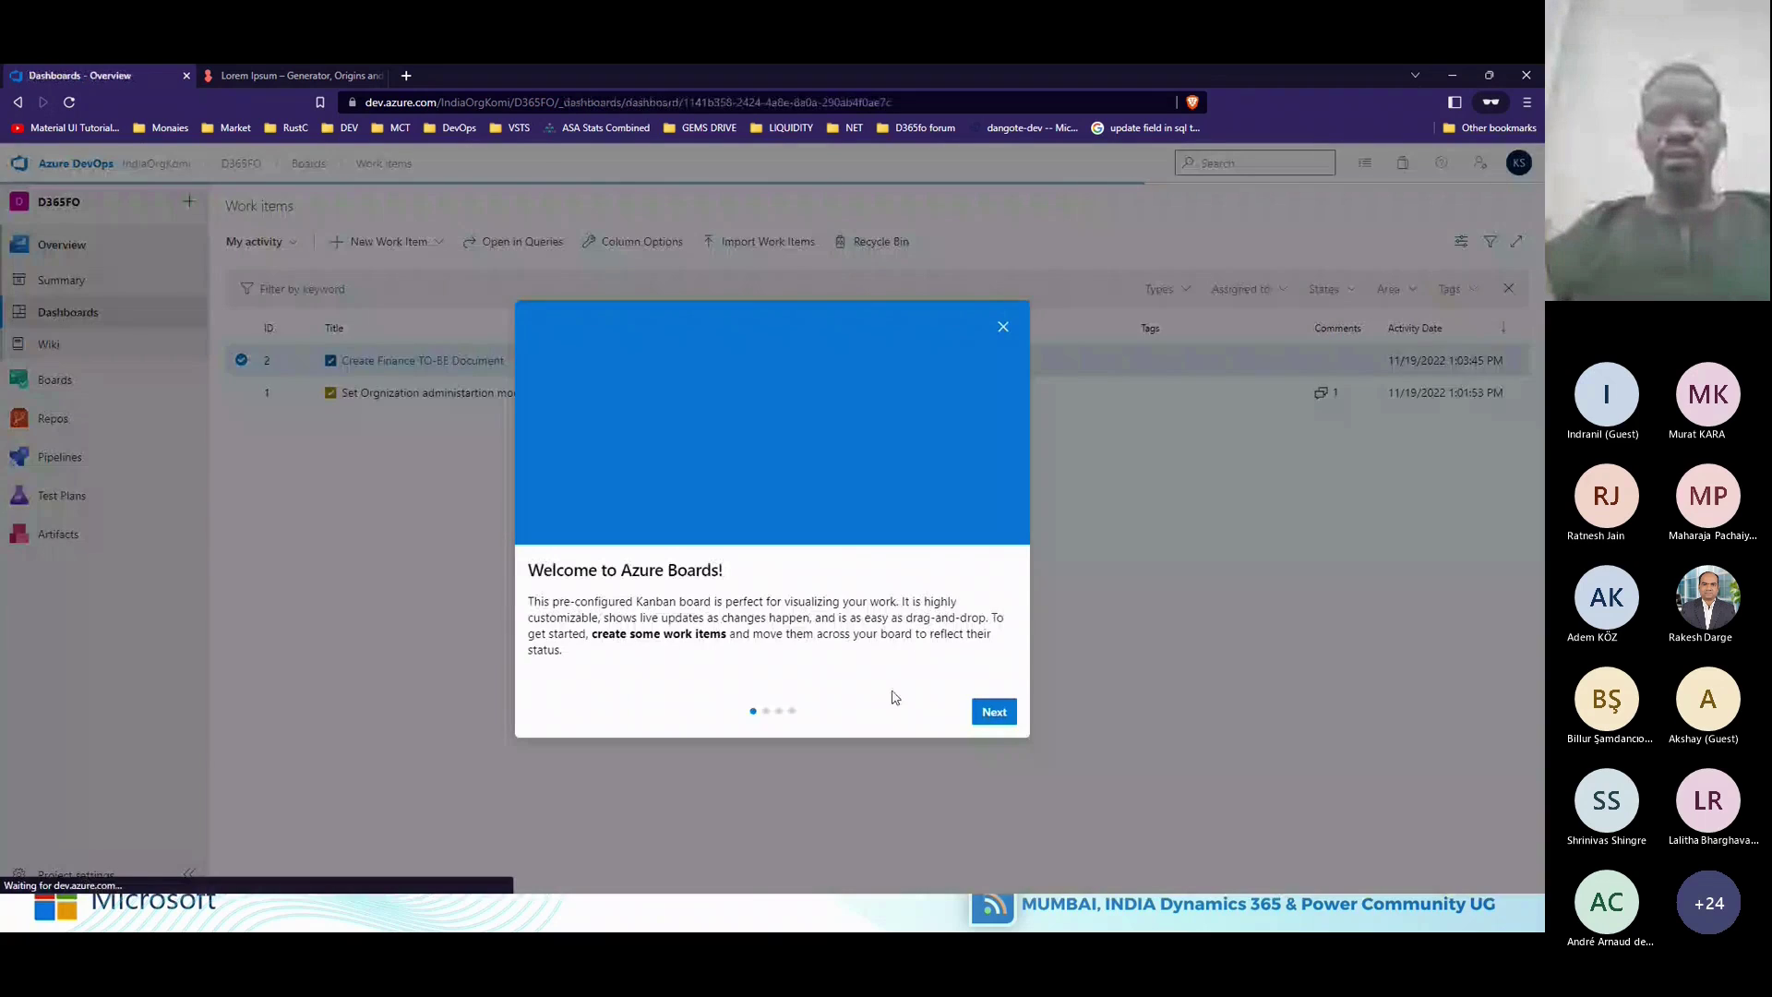
pyautogui.click(1004, 328)
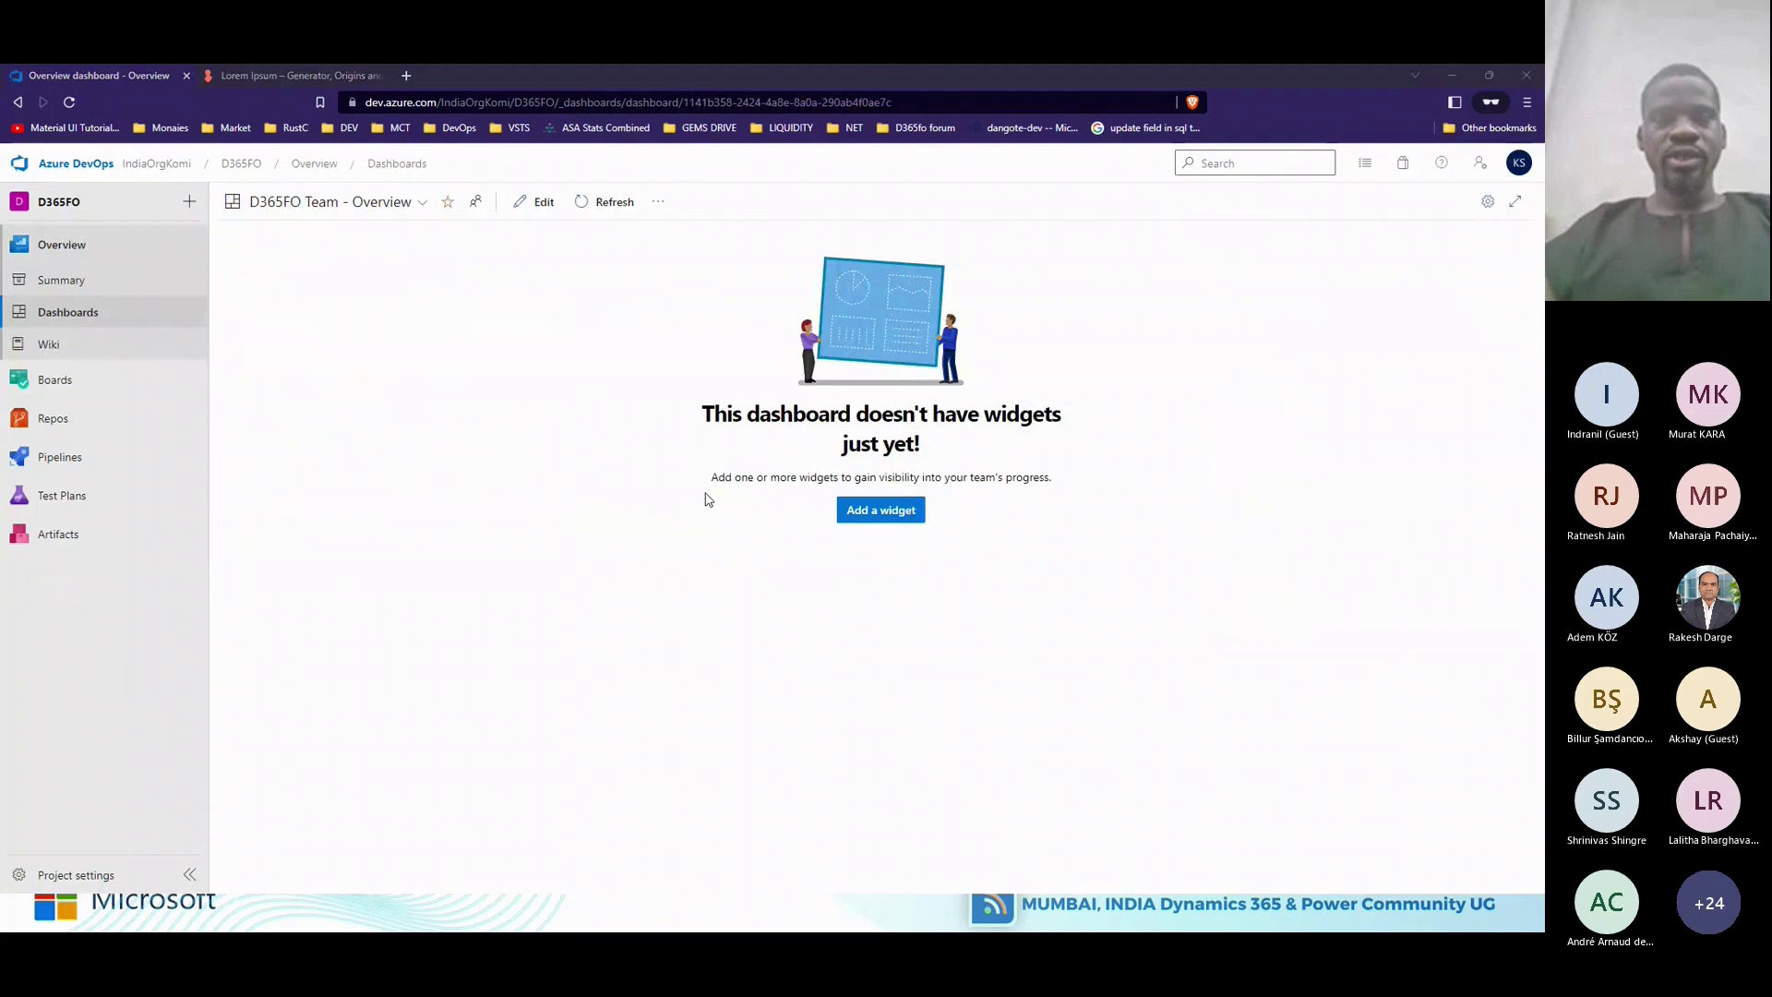
pyautogui.hotkey('alt', 'Tab')
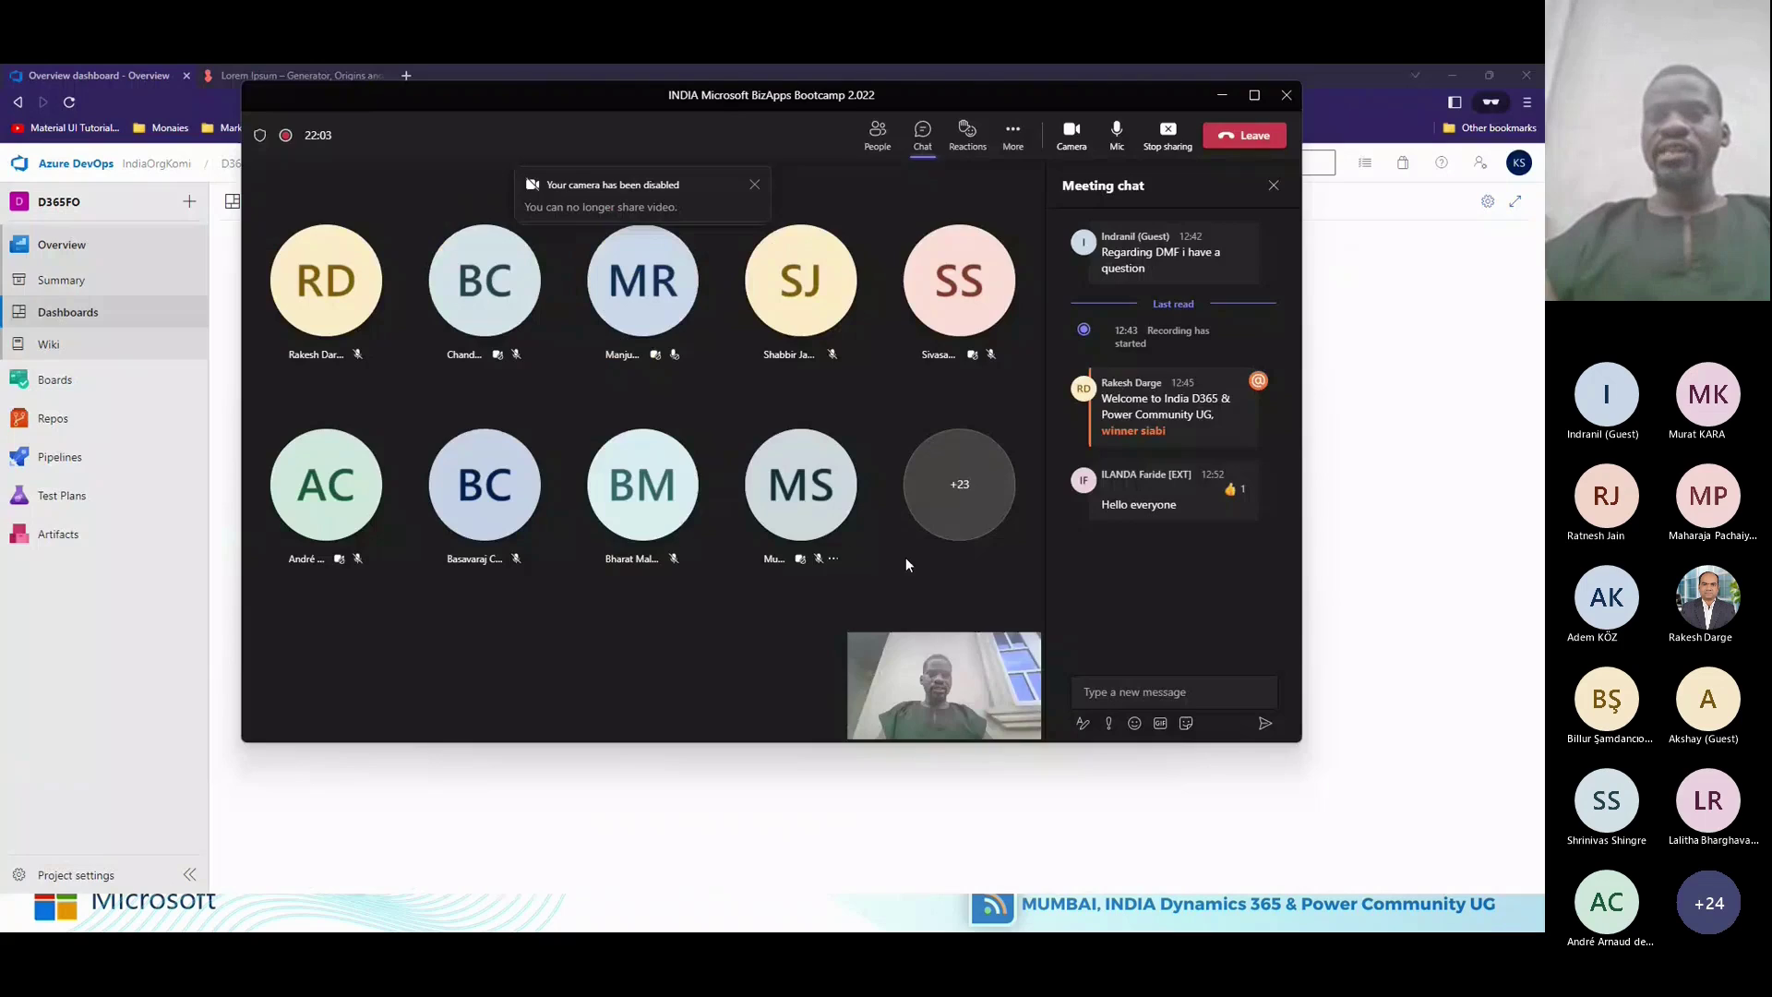
pyautogui.hotkey('alt', 'Tab')
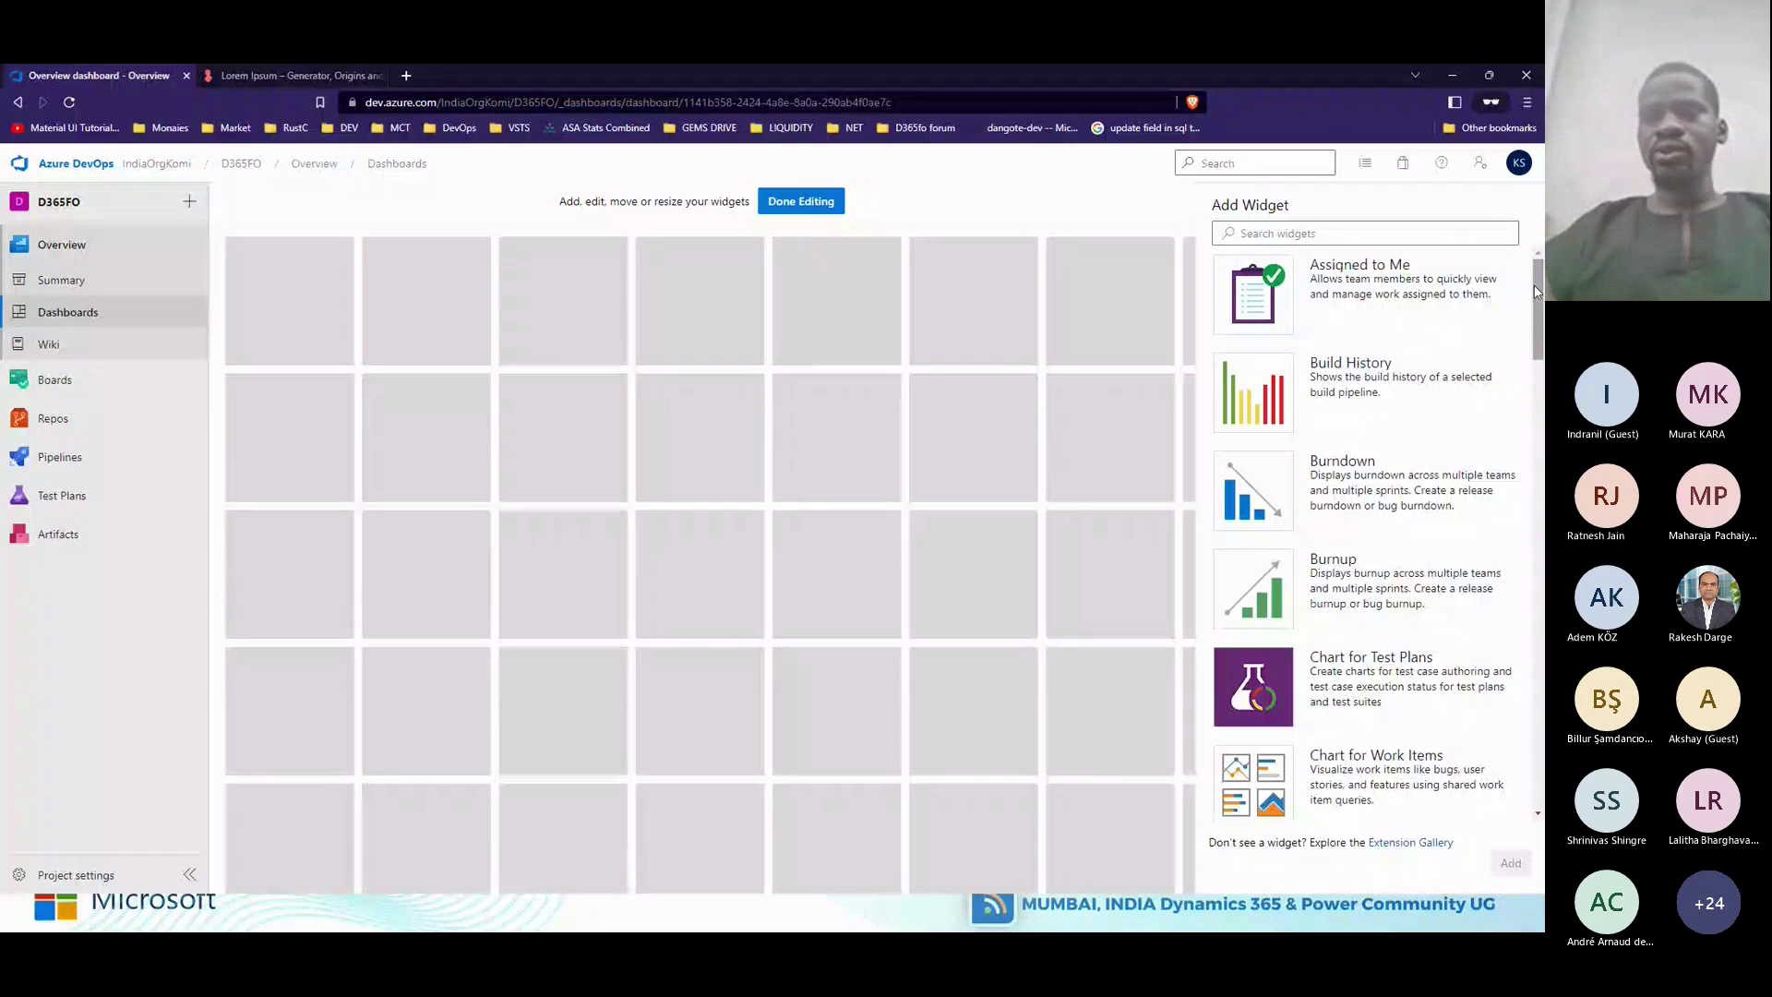
# Add a Chart for Work Items widget to the dashboard.
pyautogui.moveTo(1534, 289)
pyautogui.mouseDown()
pyautogui.moveTo(1540, 366)
pyautogui.moveTo(1544, 307)
pyautogui.mouseUp()
pyautogui.scroll(-2, 1366, 517)
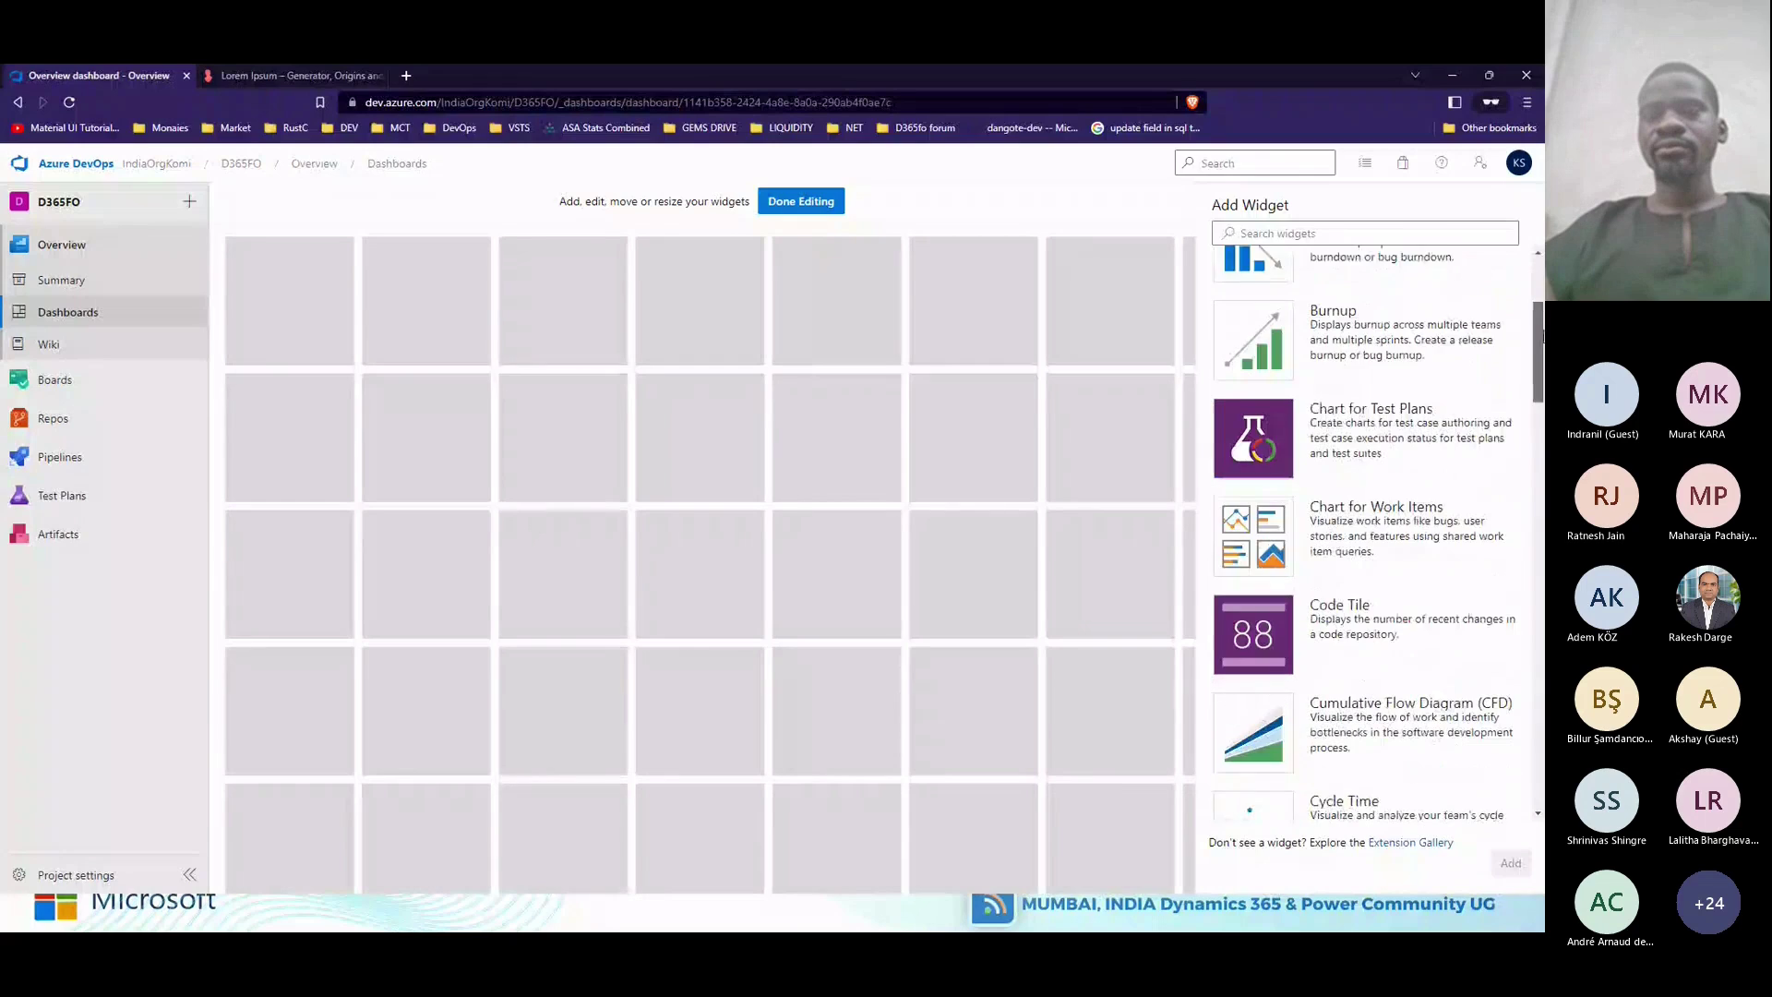
pyautogui.click(1334, 535)
pyautogui.click(1510, 865)
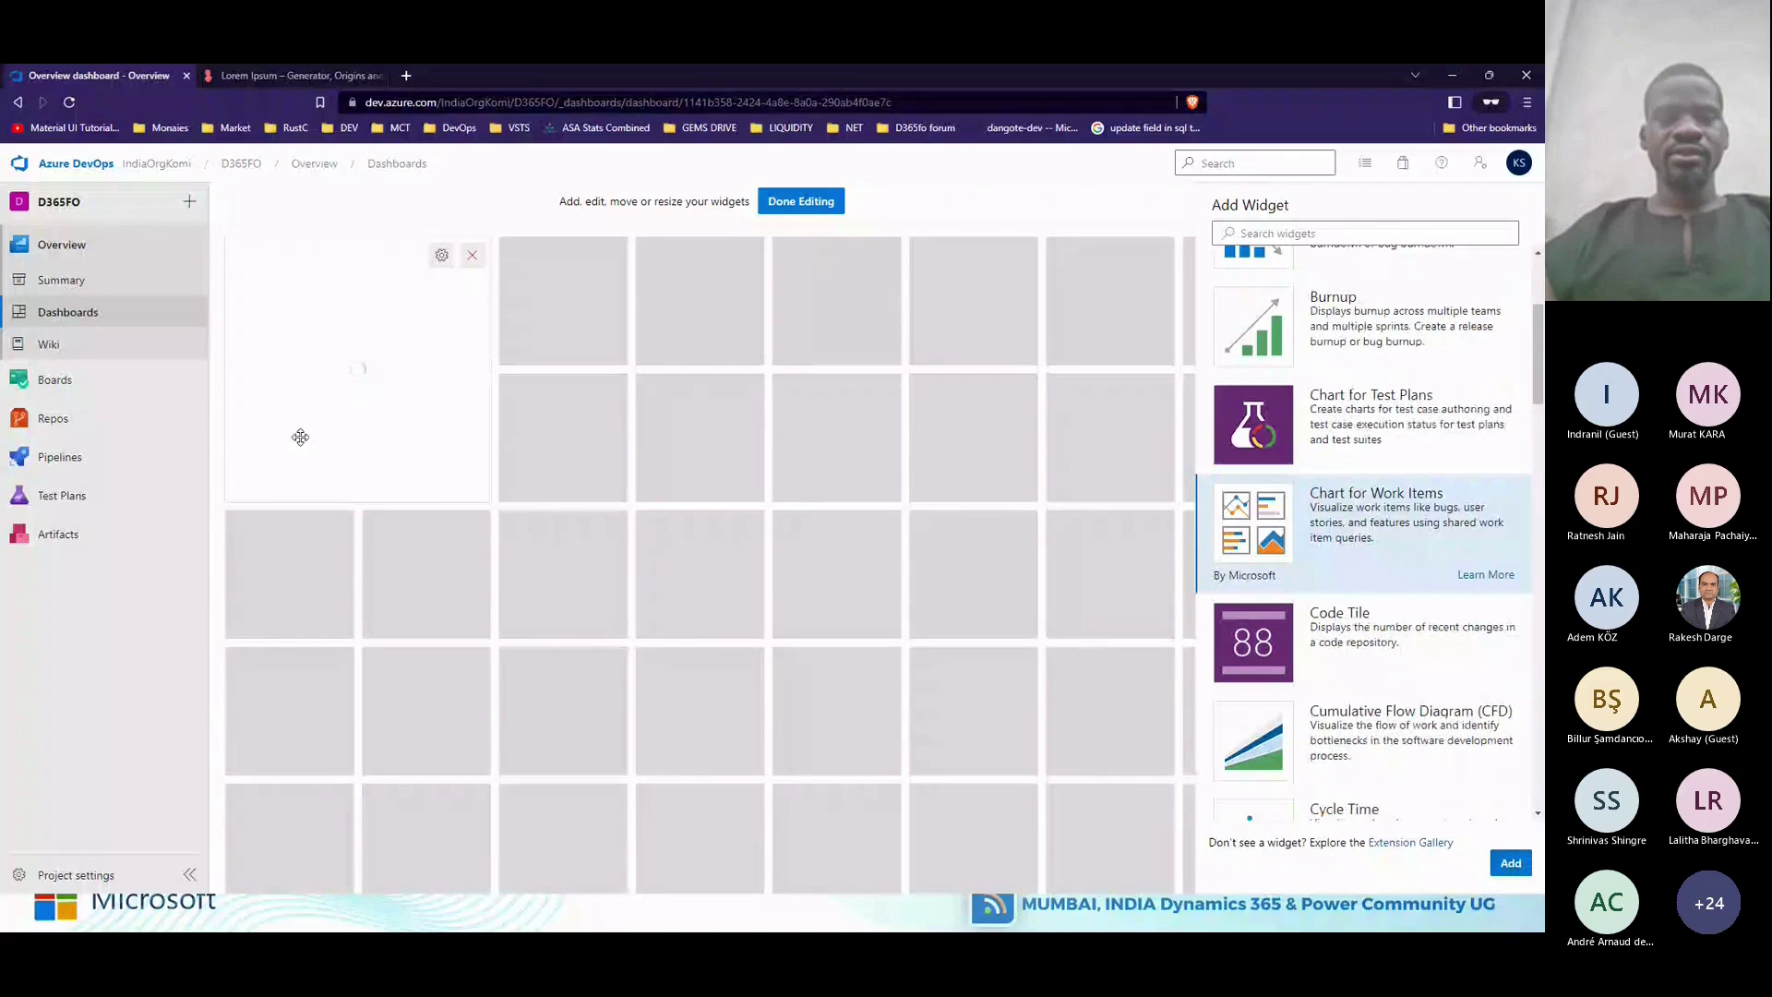
# Browse the chart widget's query list under My Queries, then close its configuration unsaved.
pyautogui.click(440, 260)
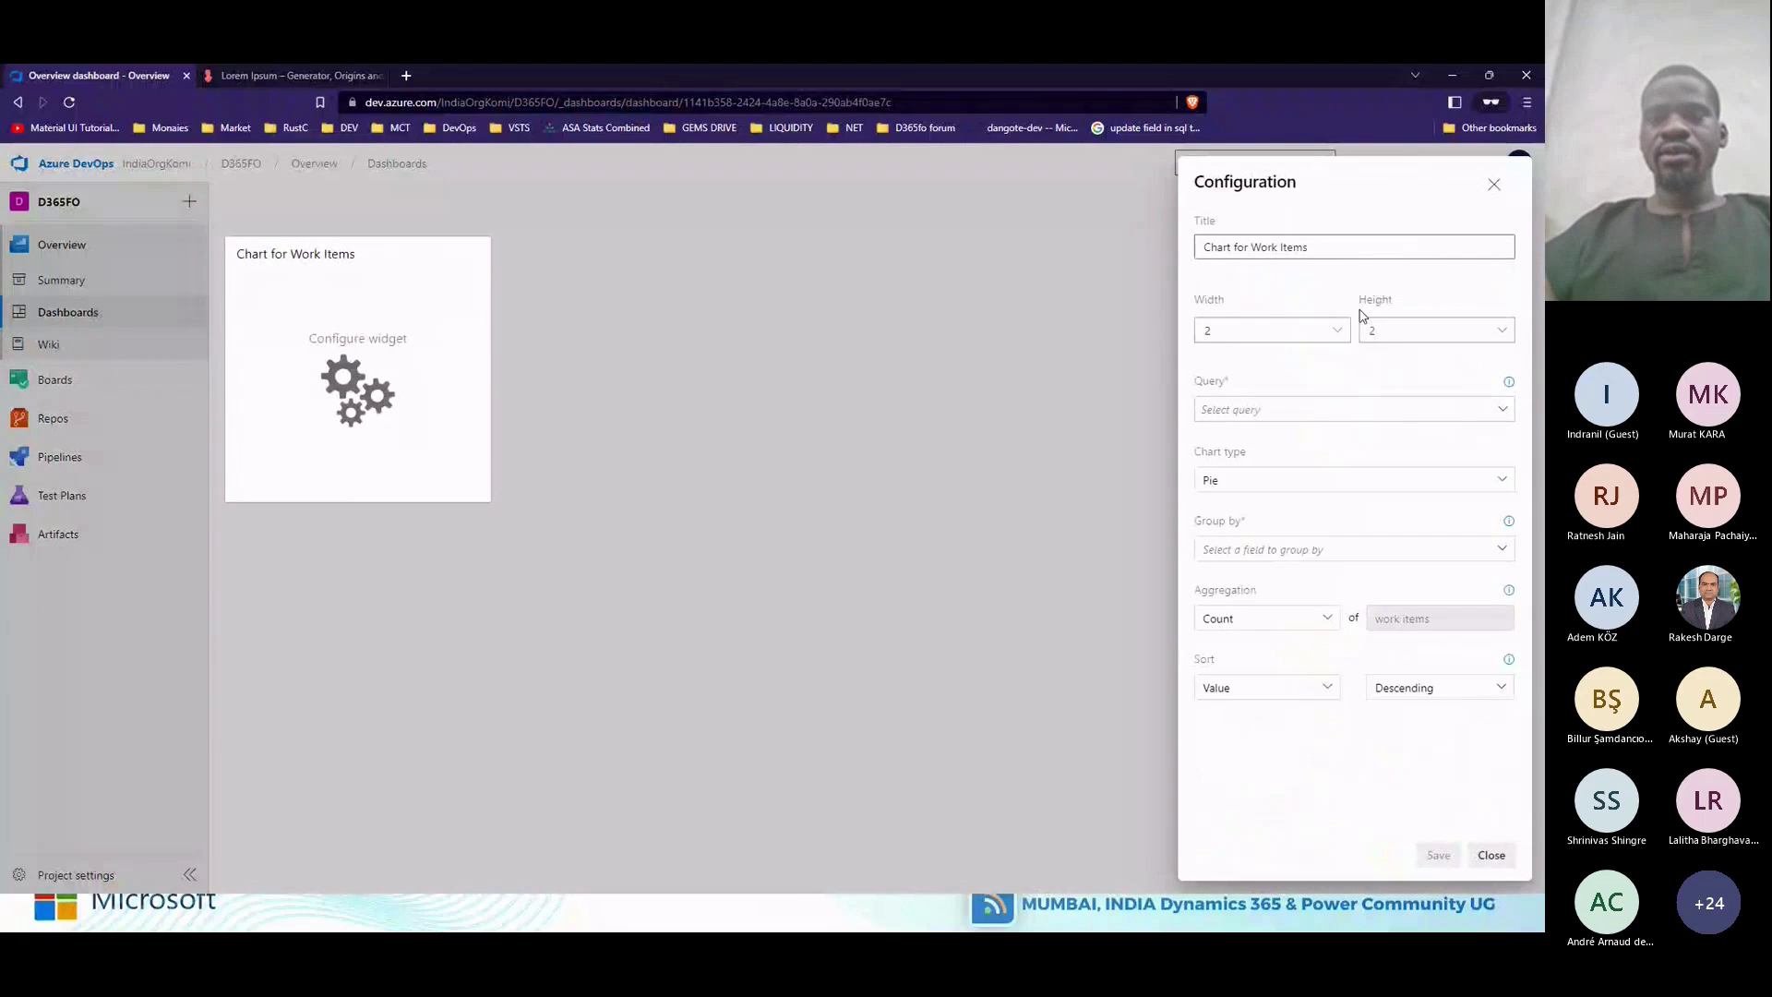
pyautogui.click(1502, 411)
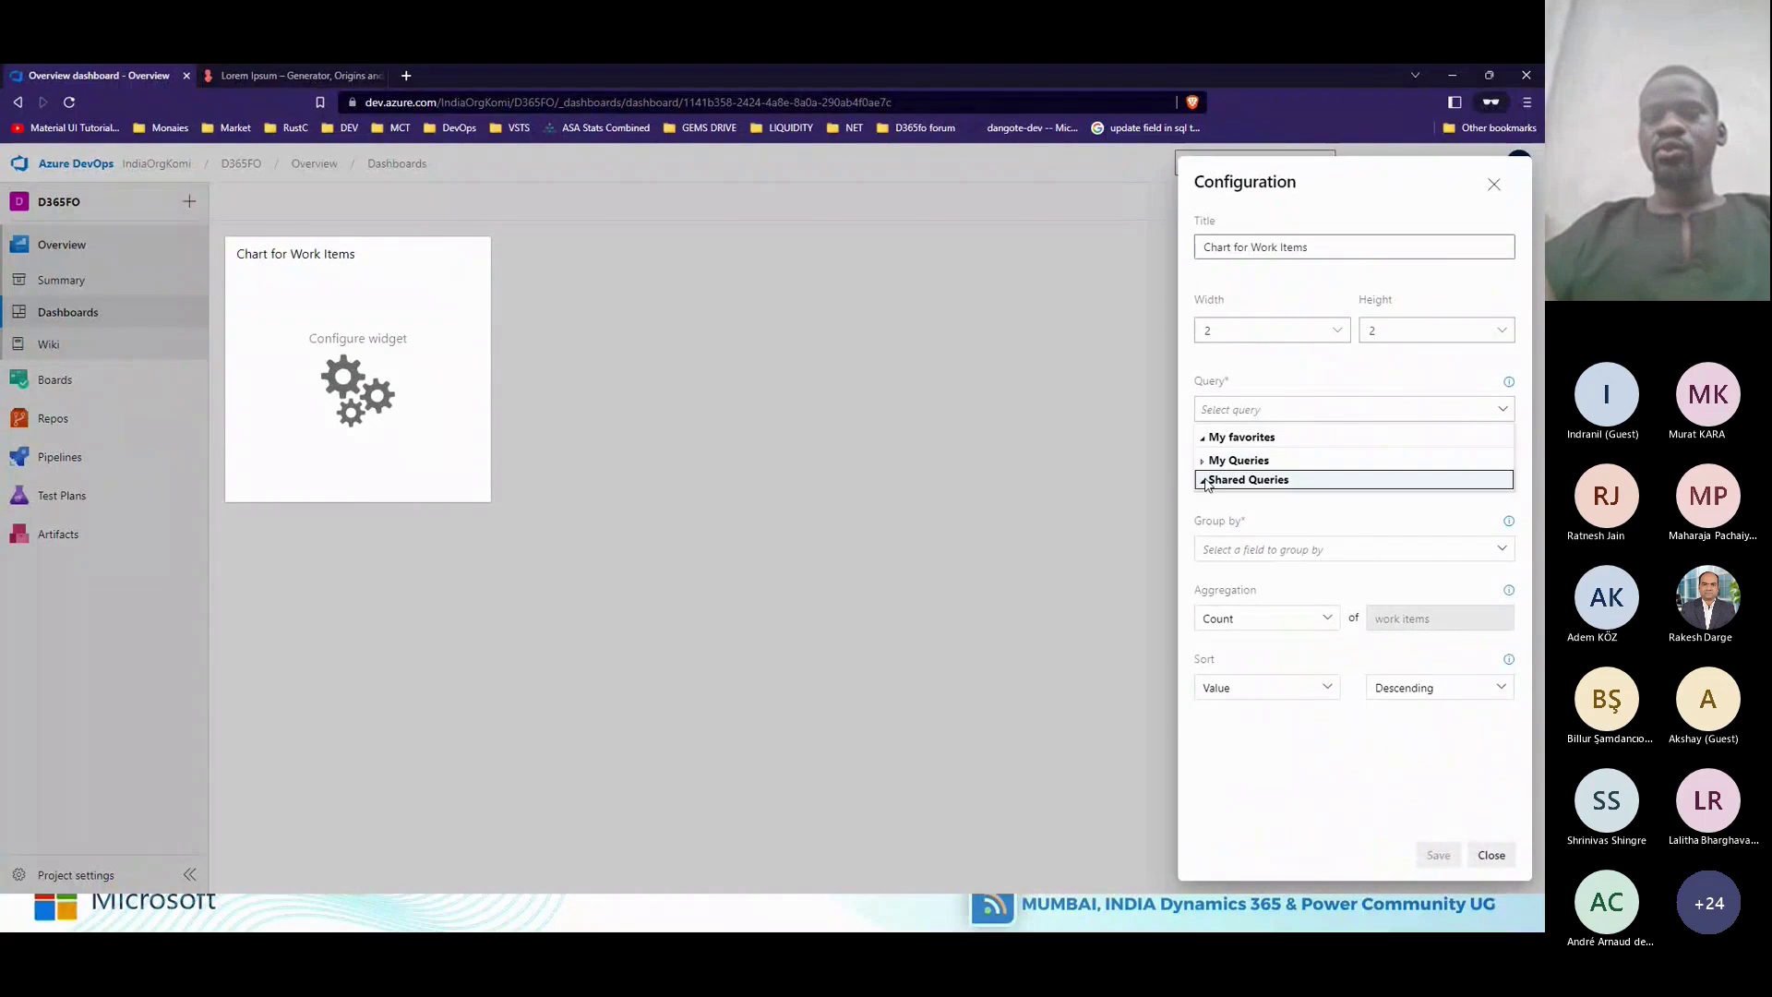
pyautogui.click(1204, 467)
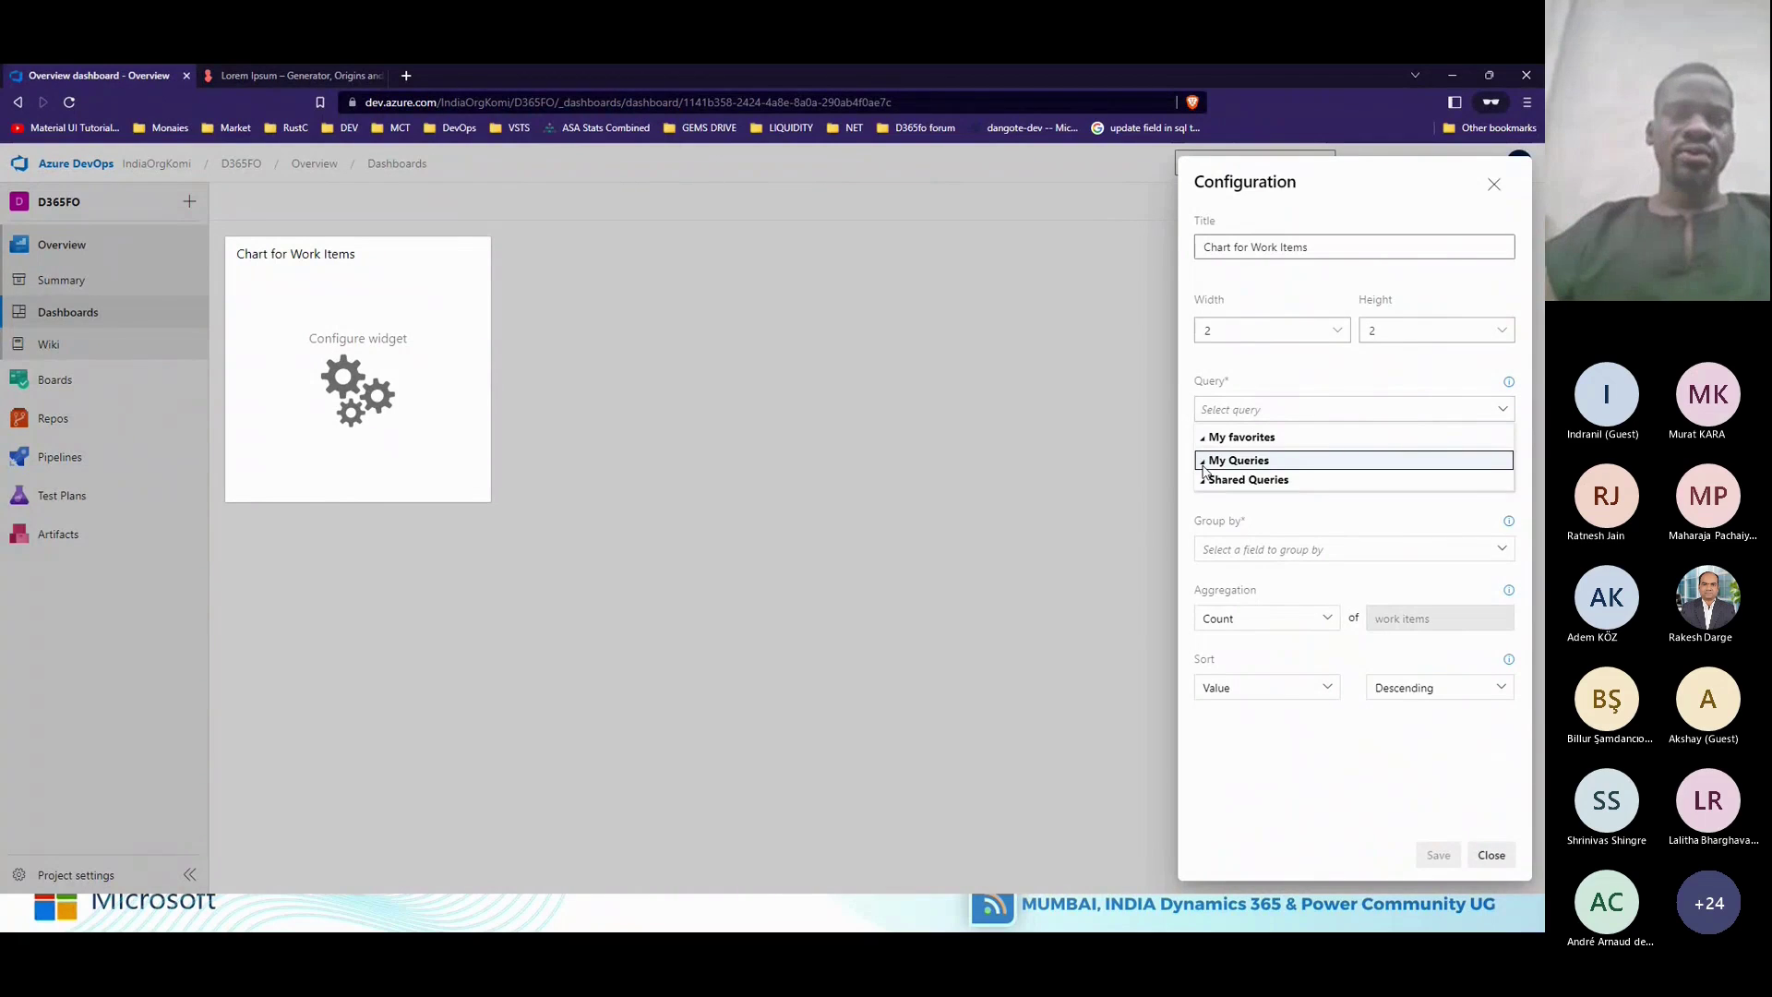
pyautogui.click(564, 581)
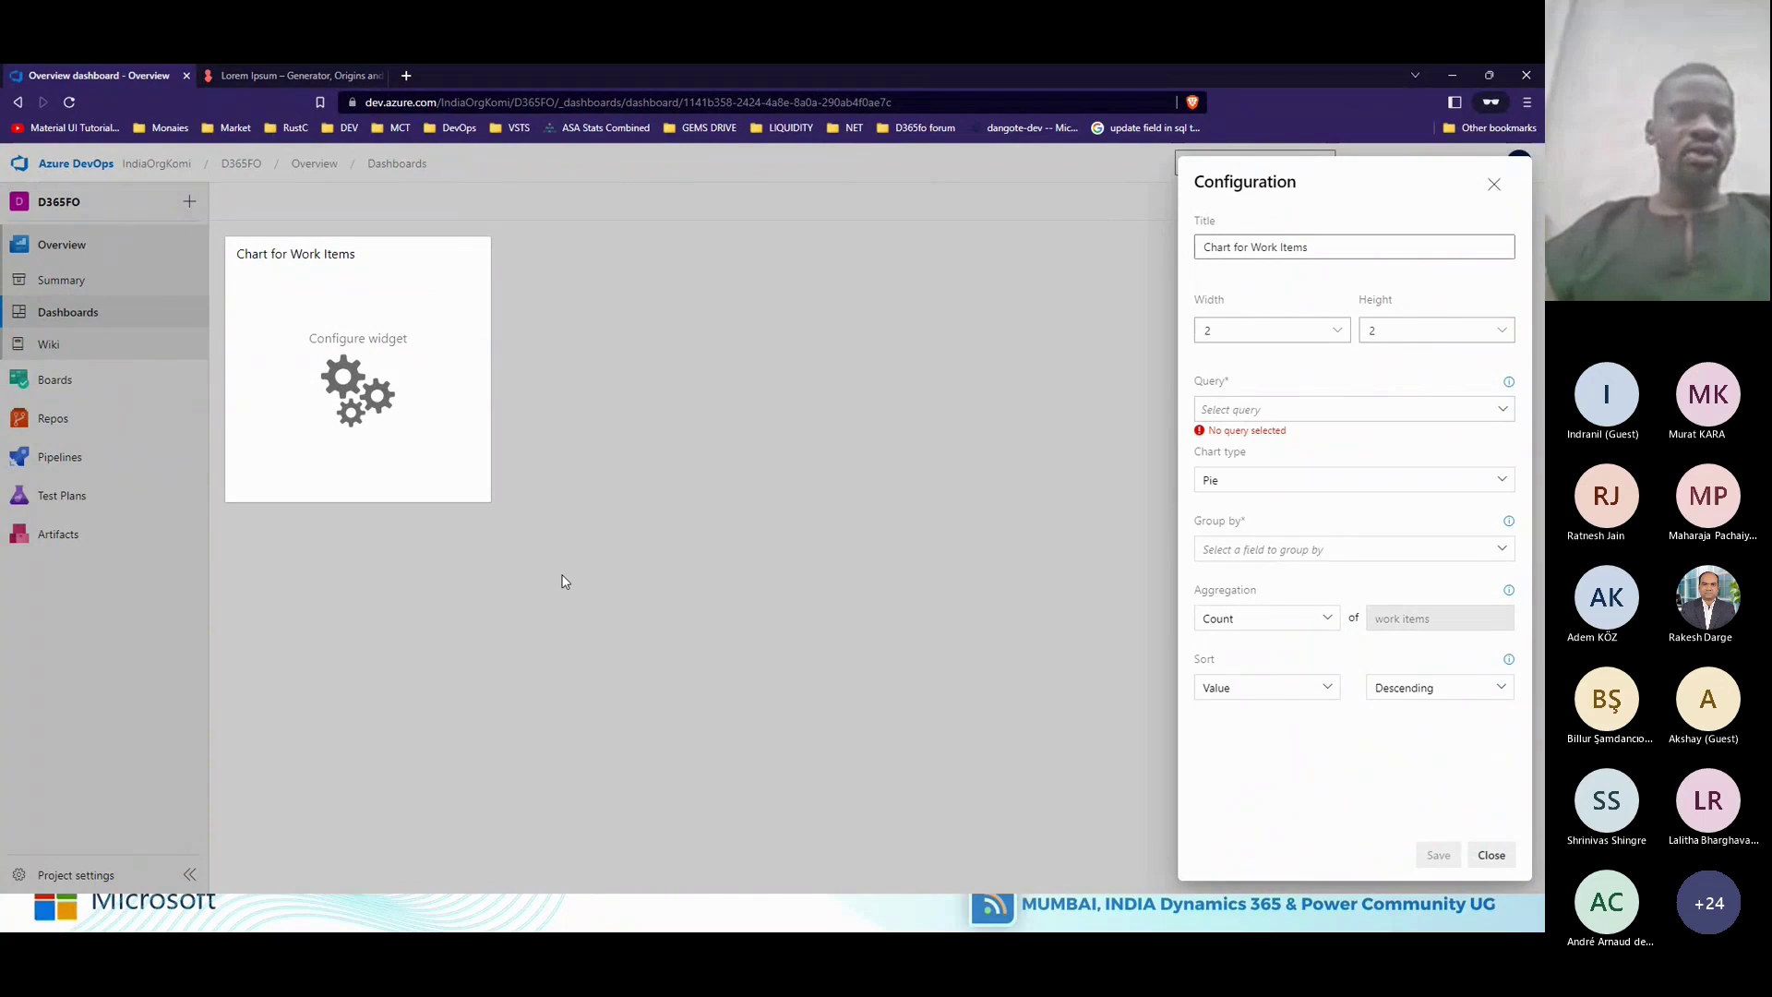
pyautogui.click(564, 580)
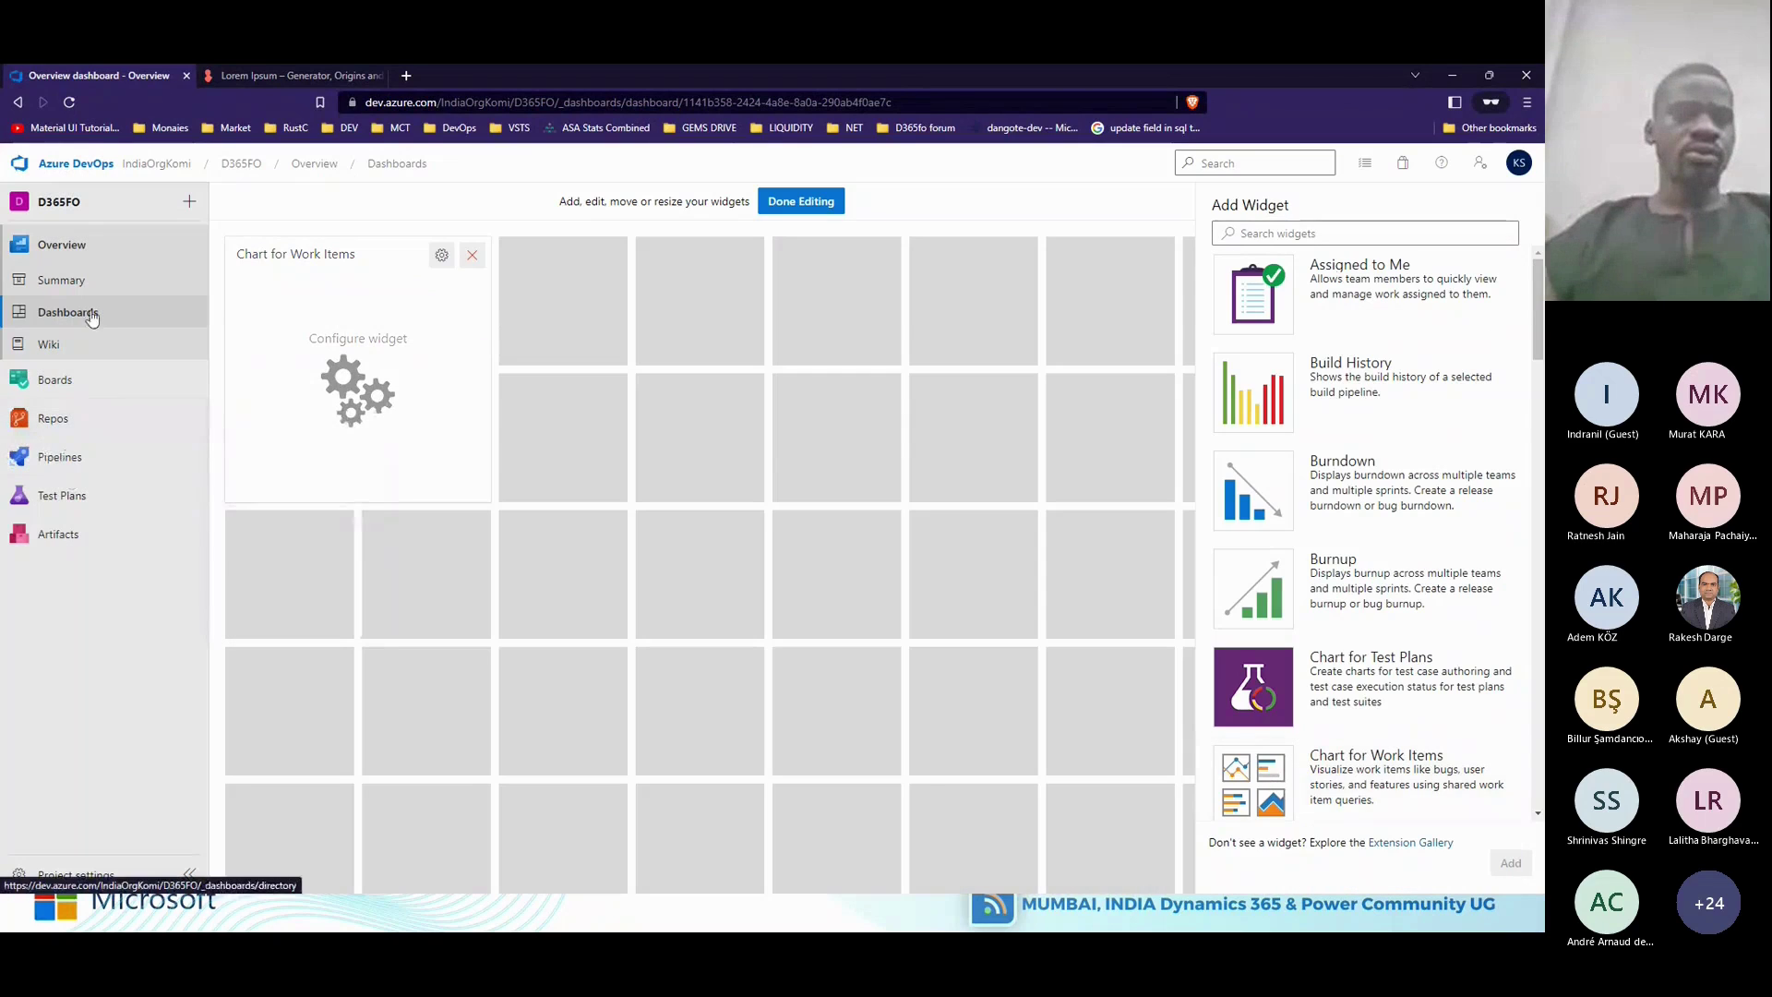
pyautogui.moveTo(71, 370)
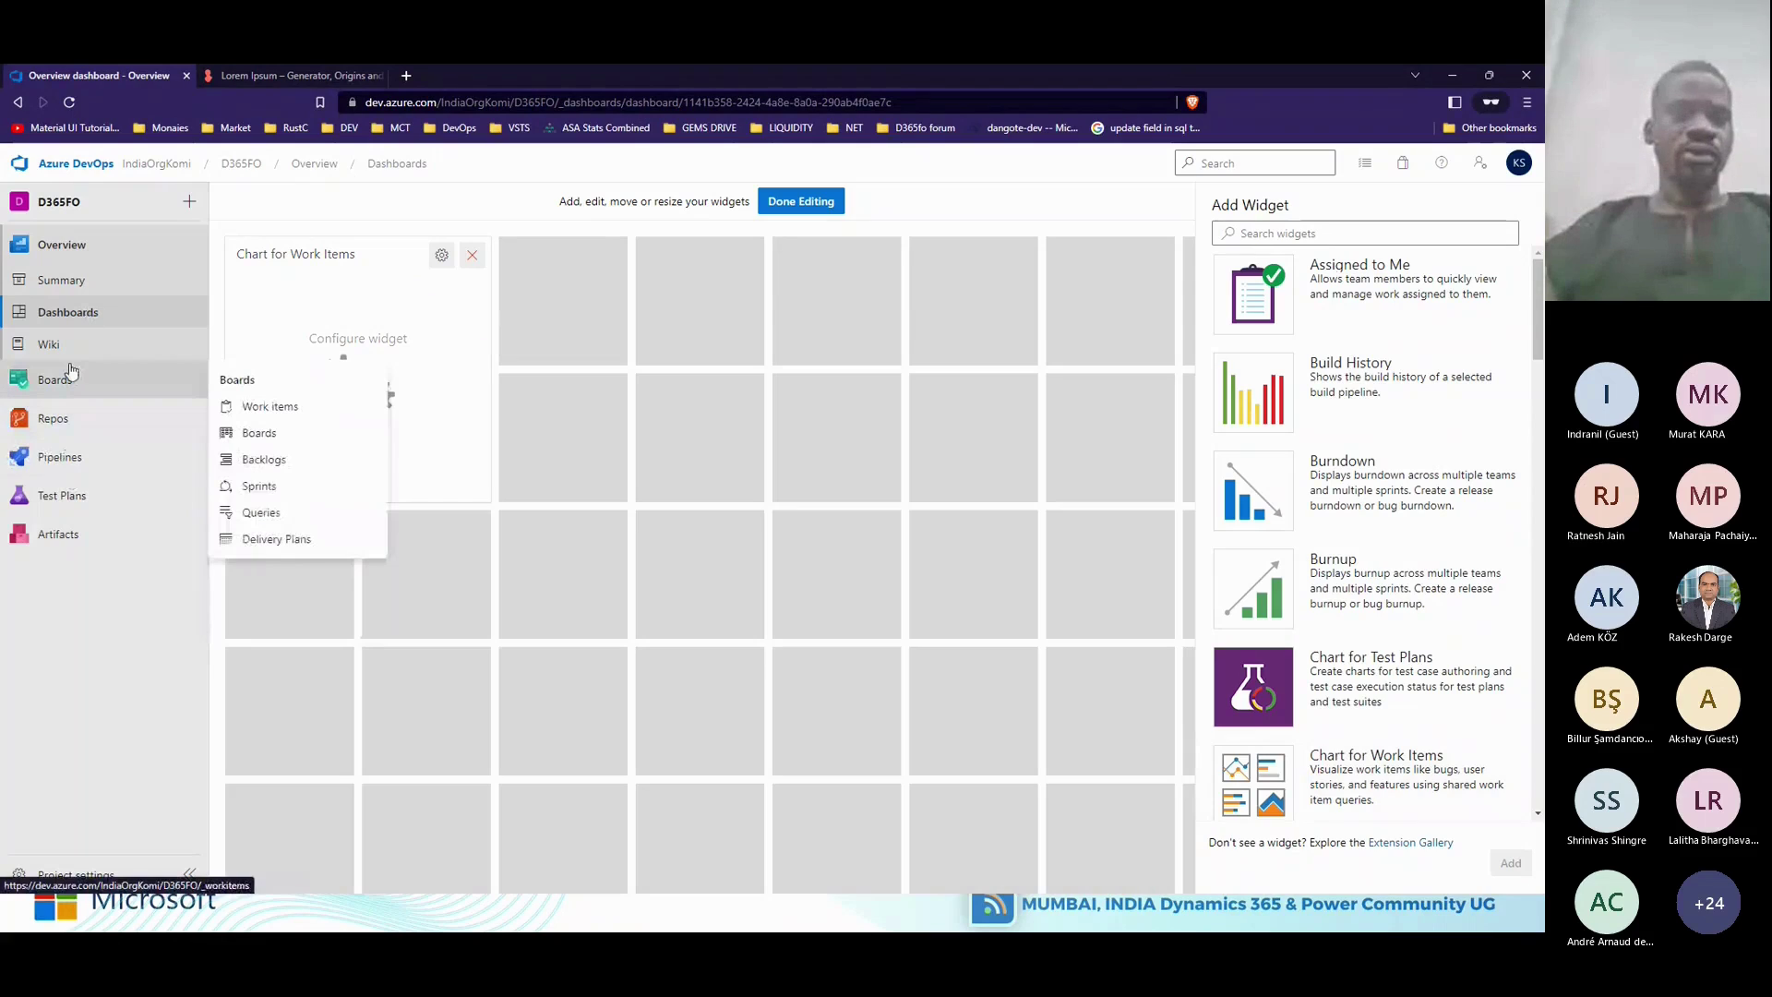
# Start a new work item query, clear its default clauses and run it to list all items.
pyautogui.click(268, 512)
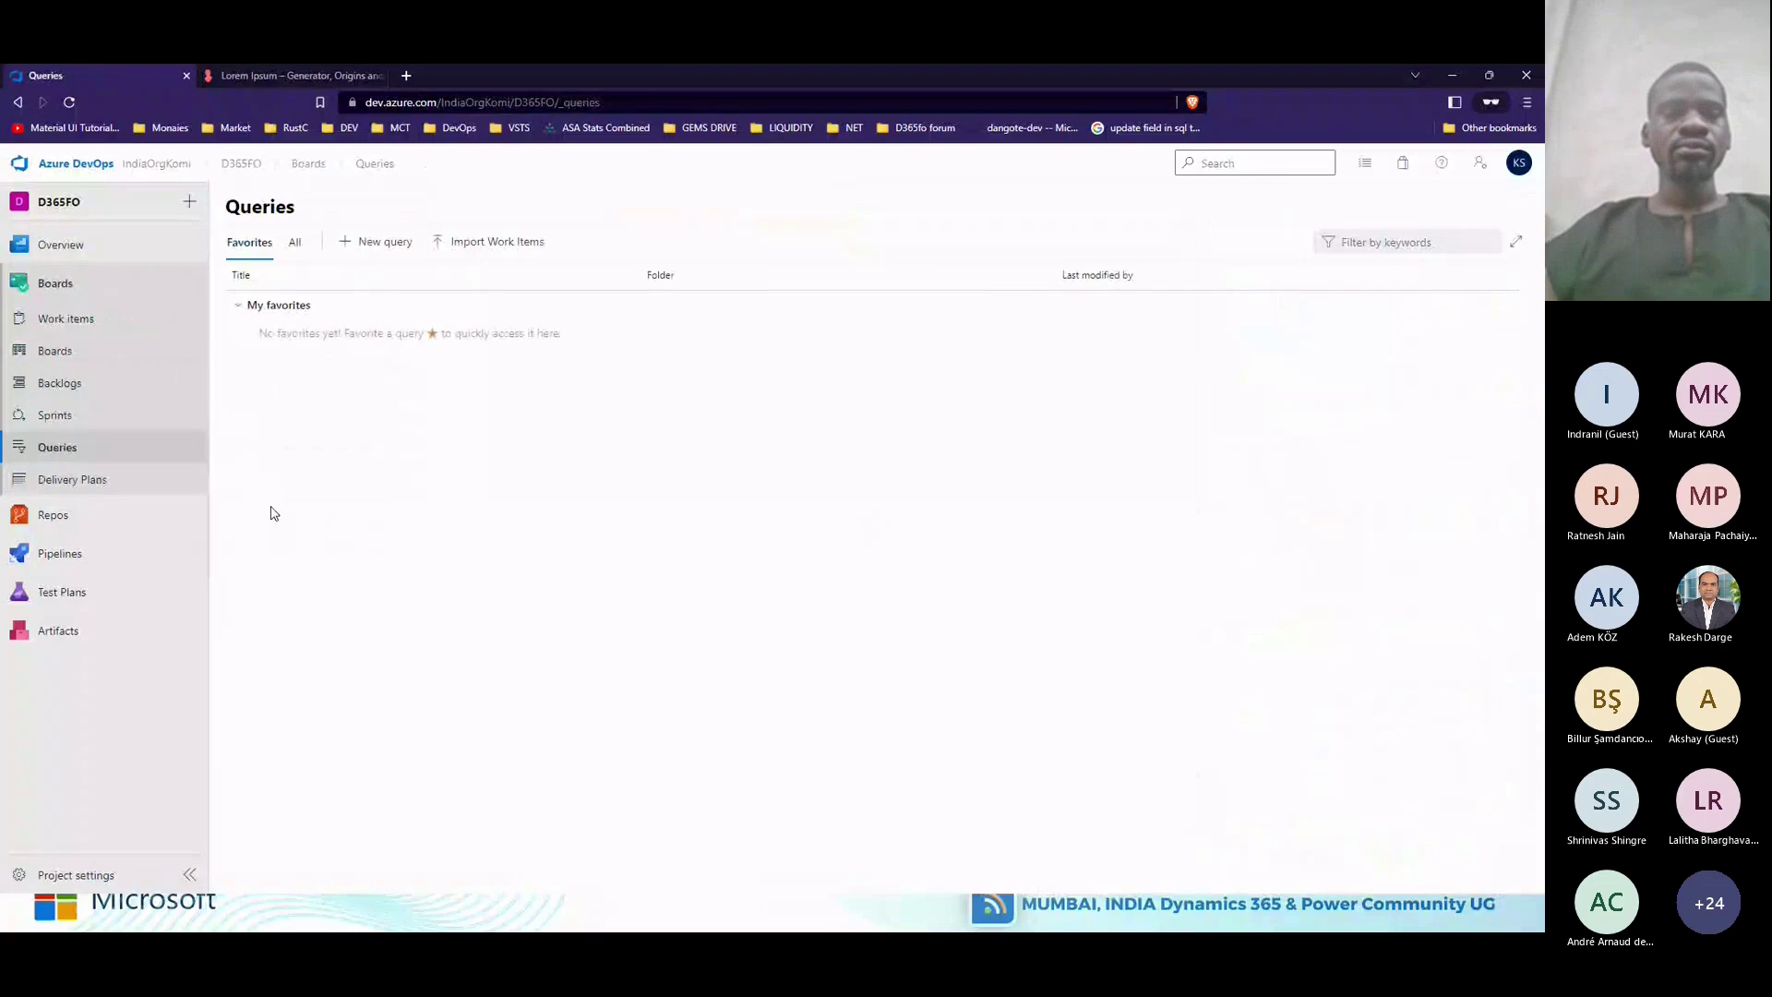
pyautogui.click(384, 244)
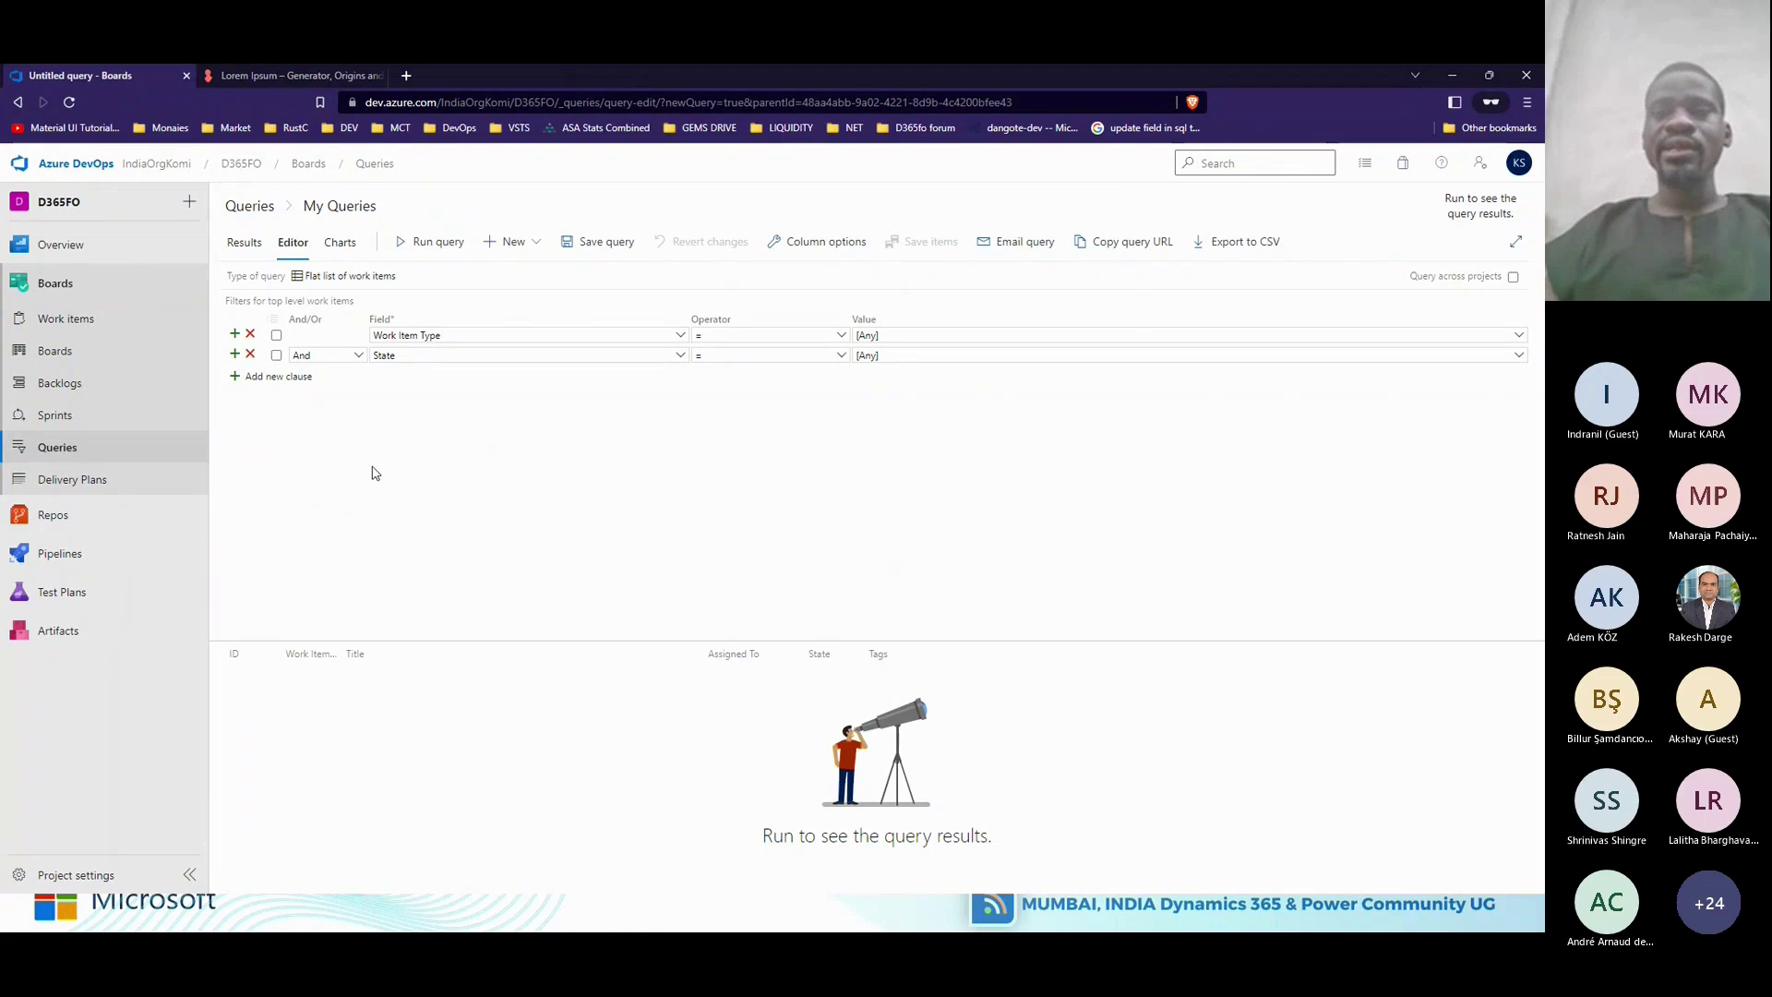
pyautogui.click(251, 335)
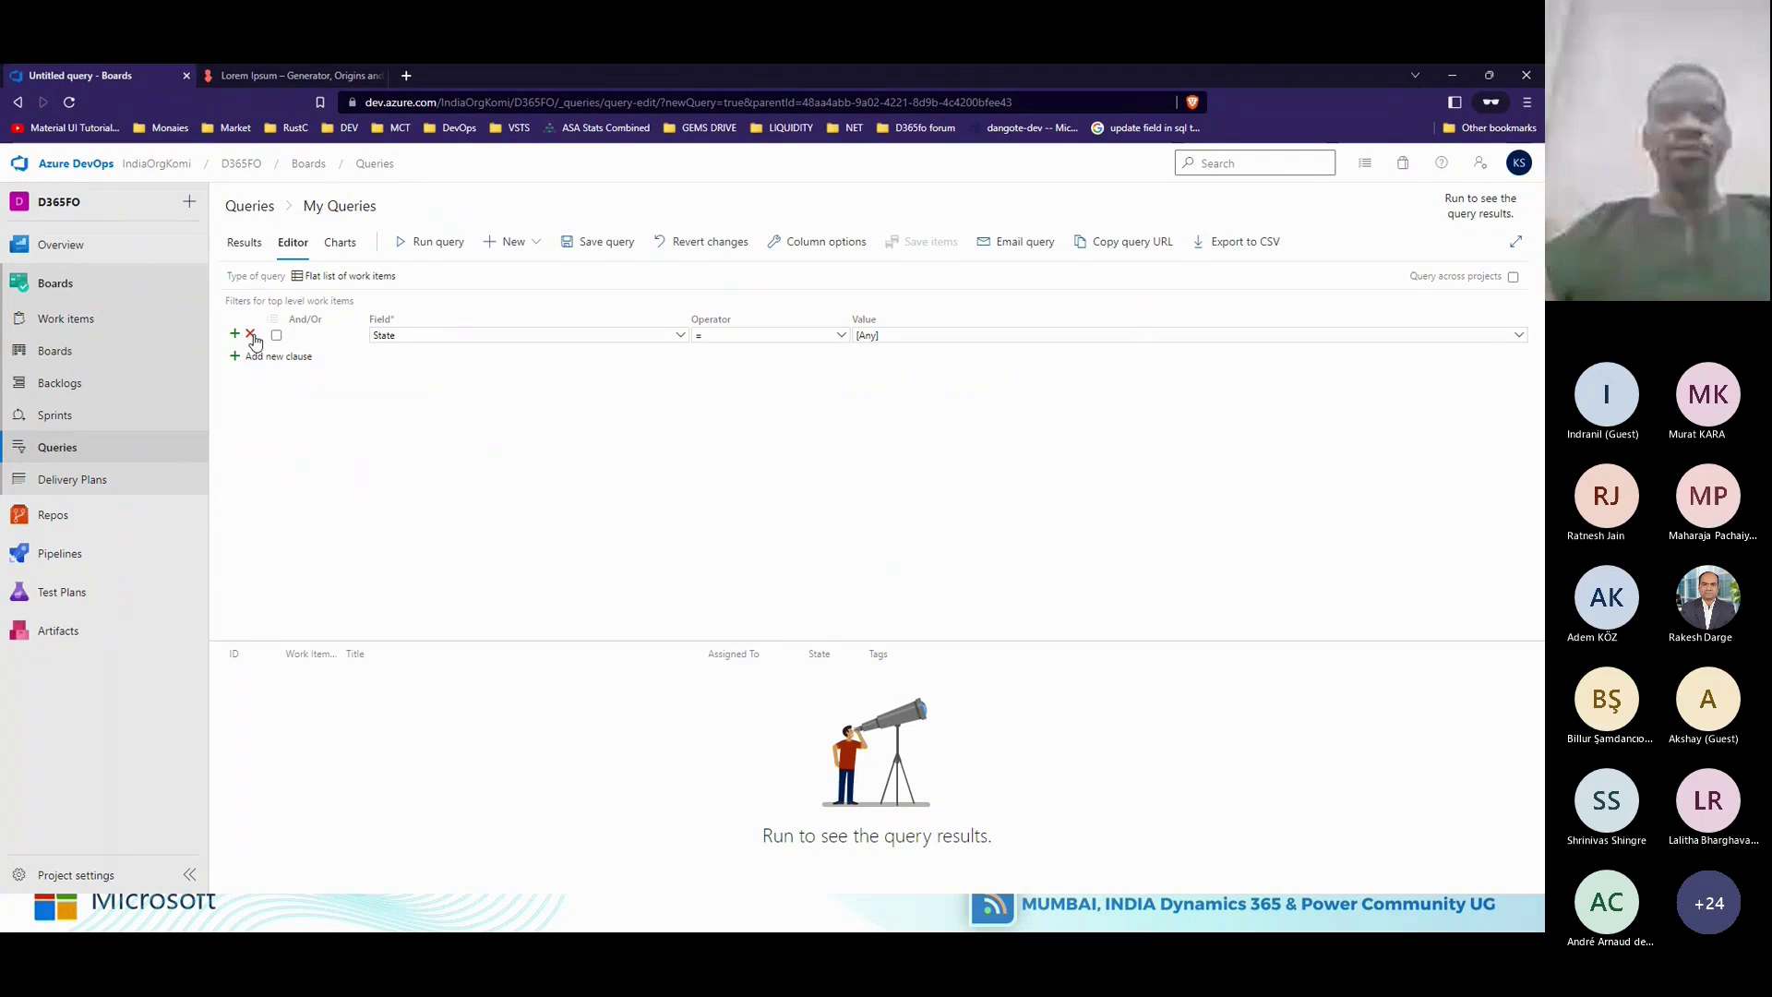
pyautogui.click(251, 336)
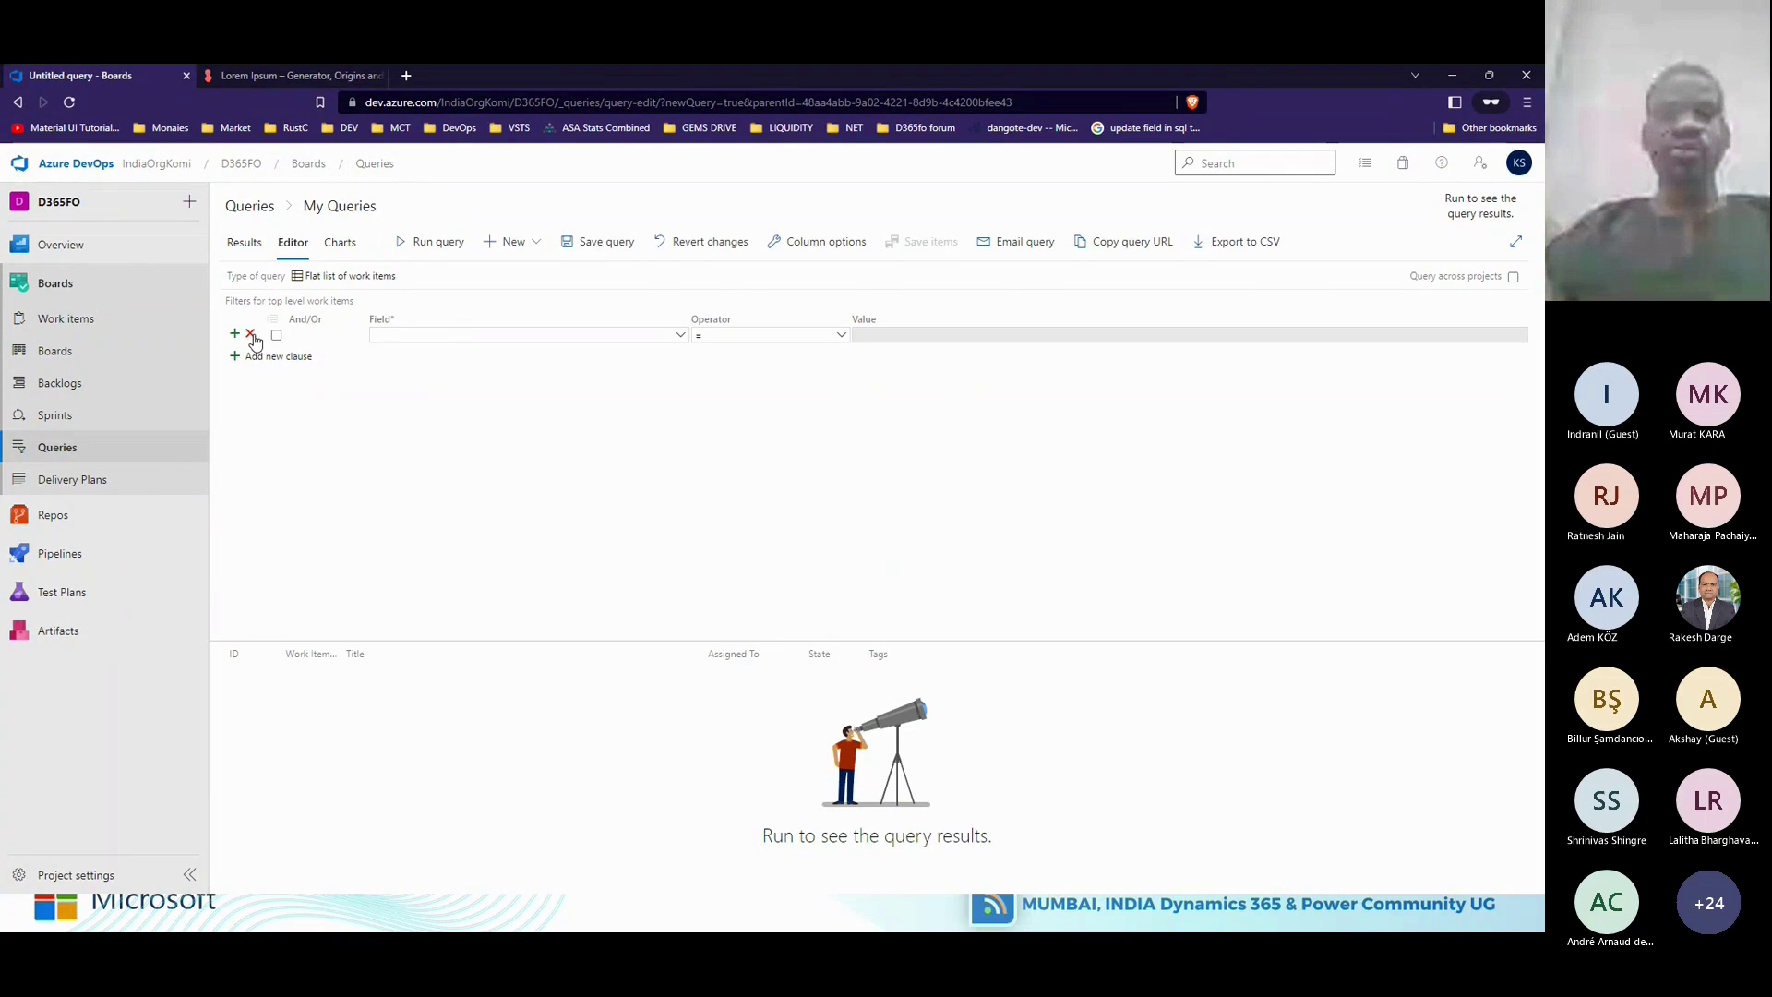
pyautogui.click(426, 242)
pyautogui.moveTo(545, 640); pyautogui.dragTo(553, 545)
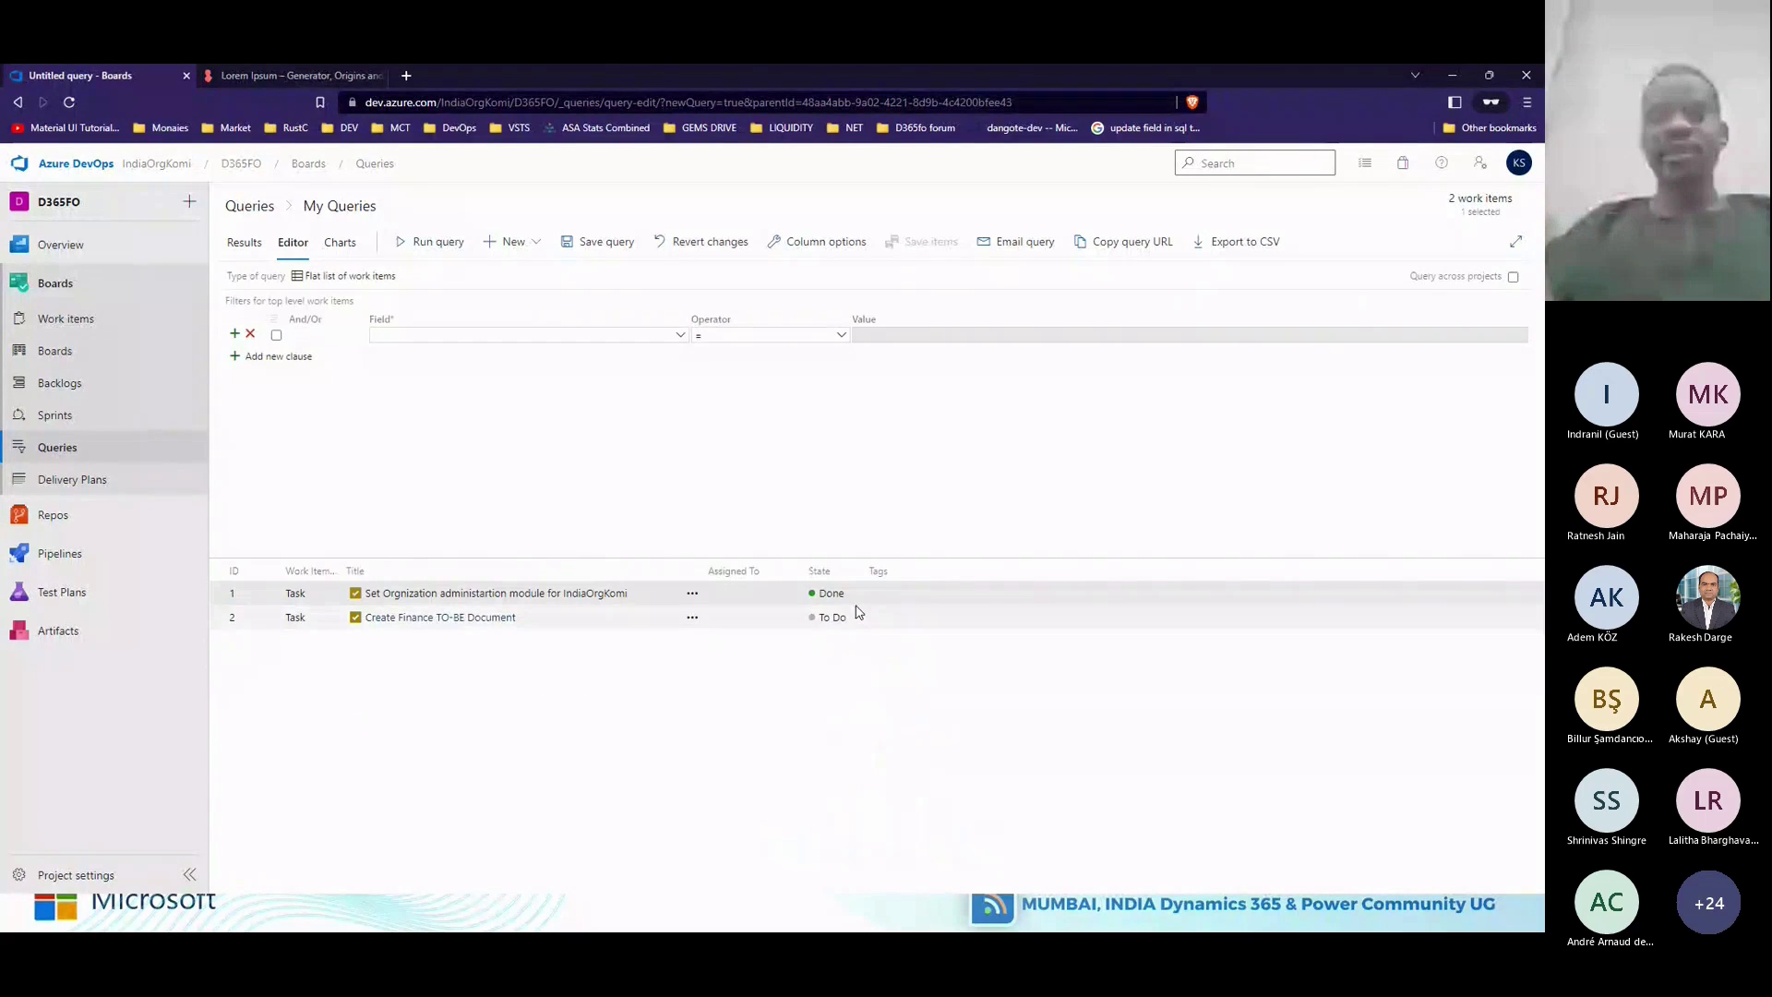
# Filter the query on State = Done and rerun it.
pyautogui.click(680, 338)
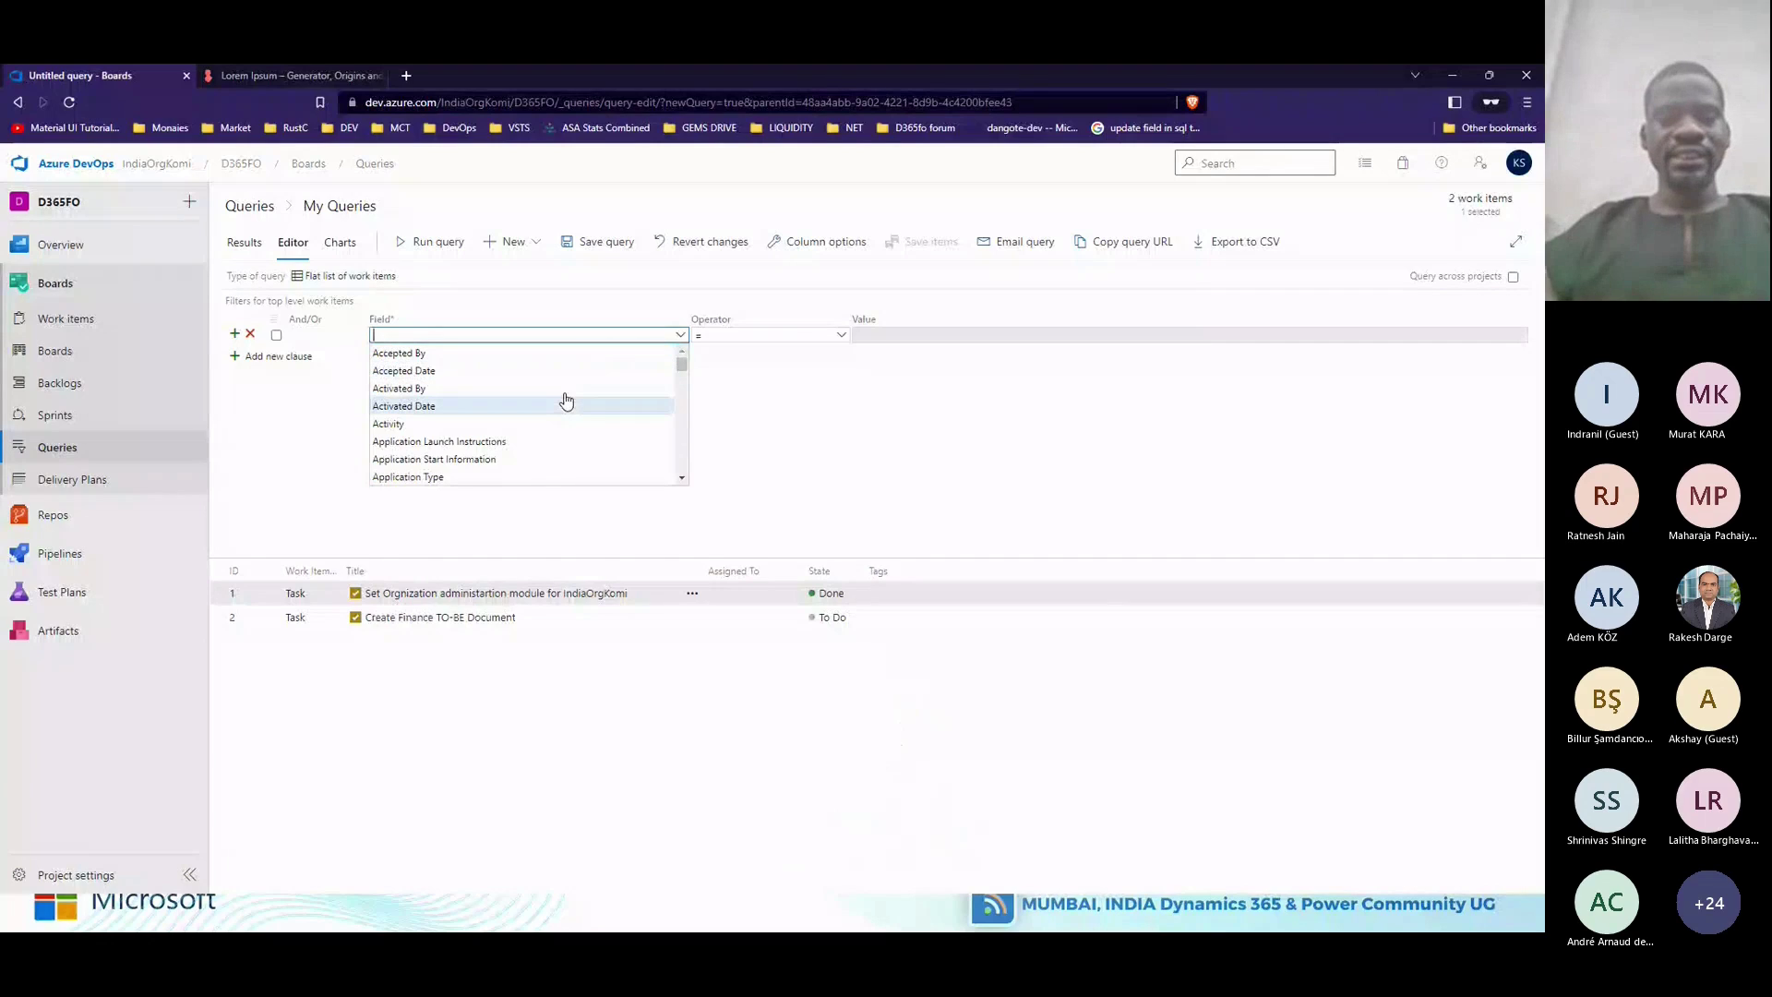
pyautogui.write('State')
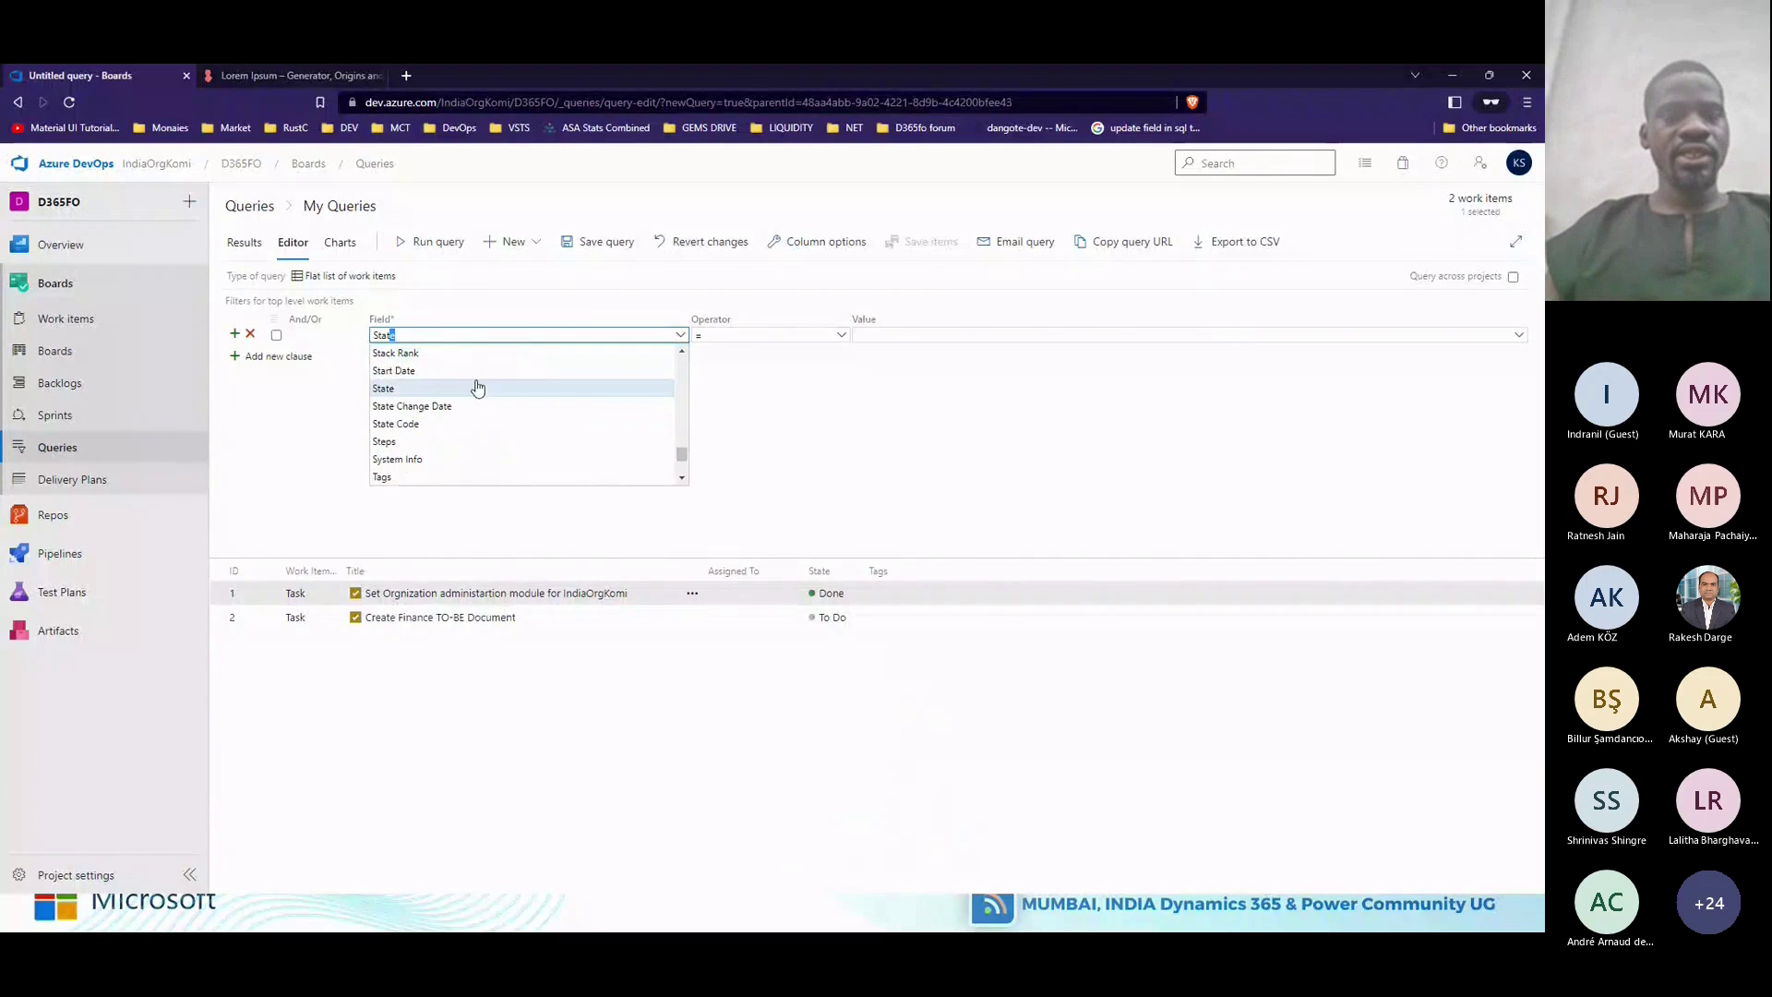
pyautogui.click(477, 387)
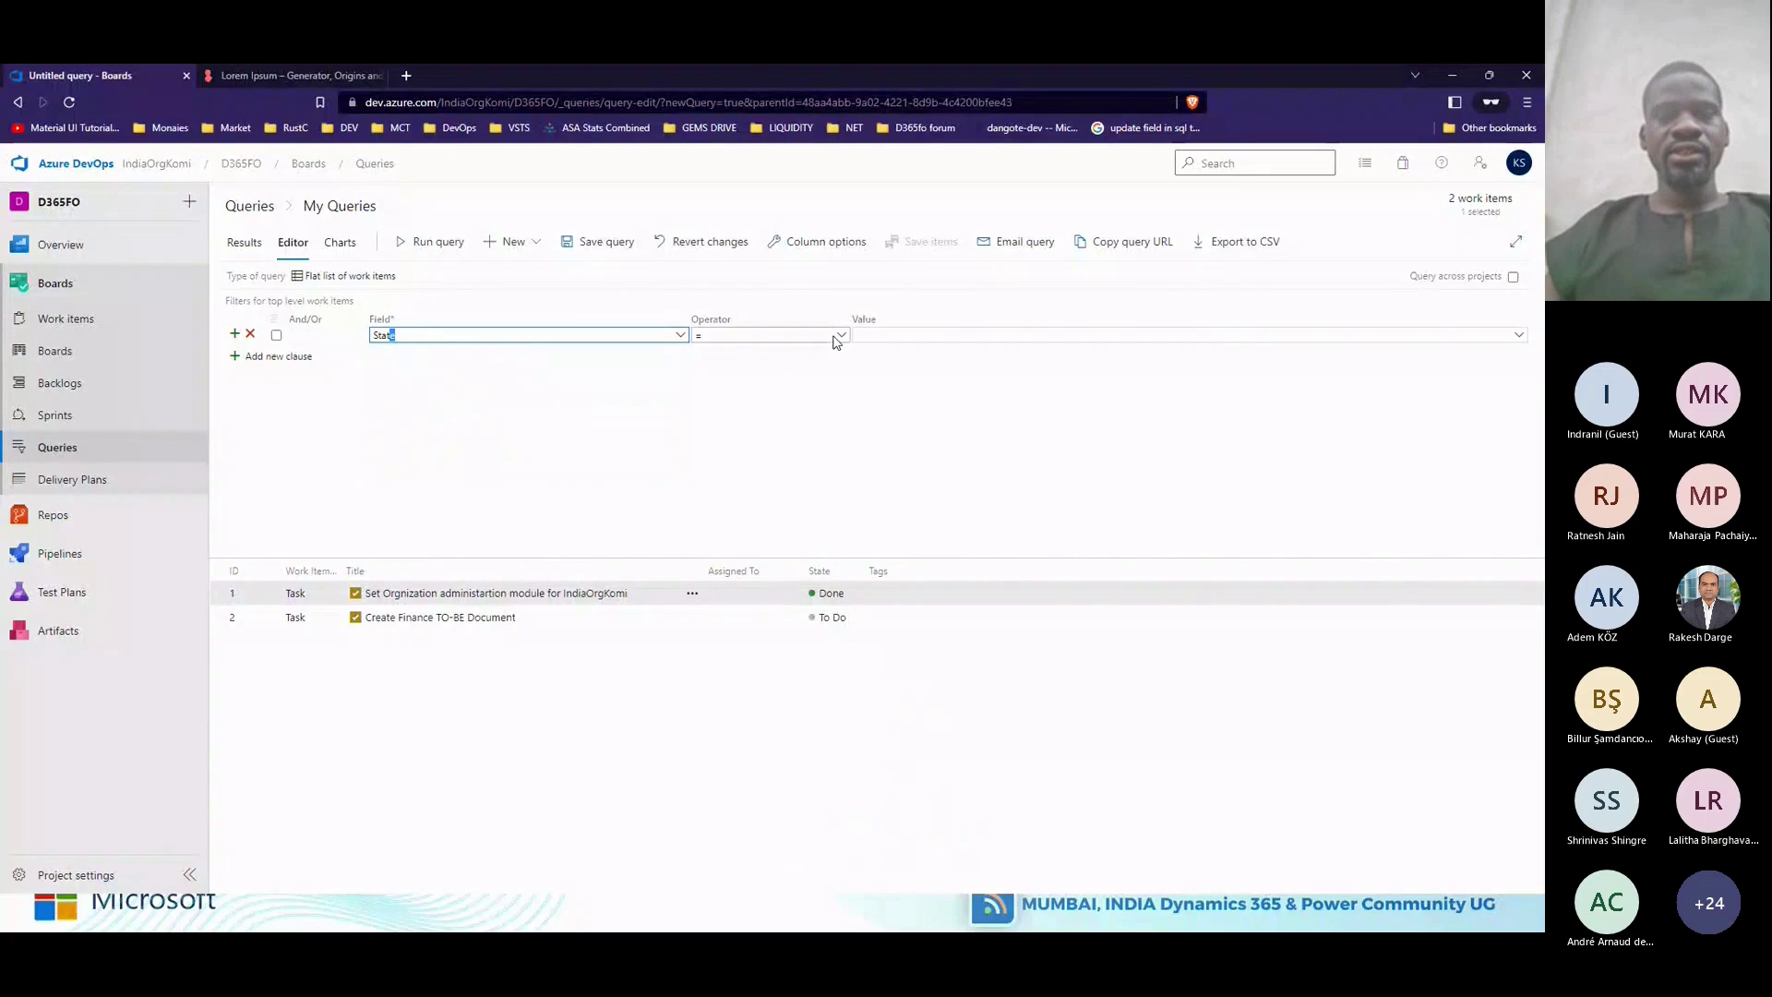
pyautogui.click(874, 337)
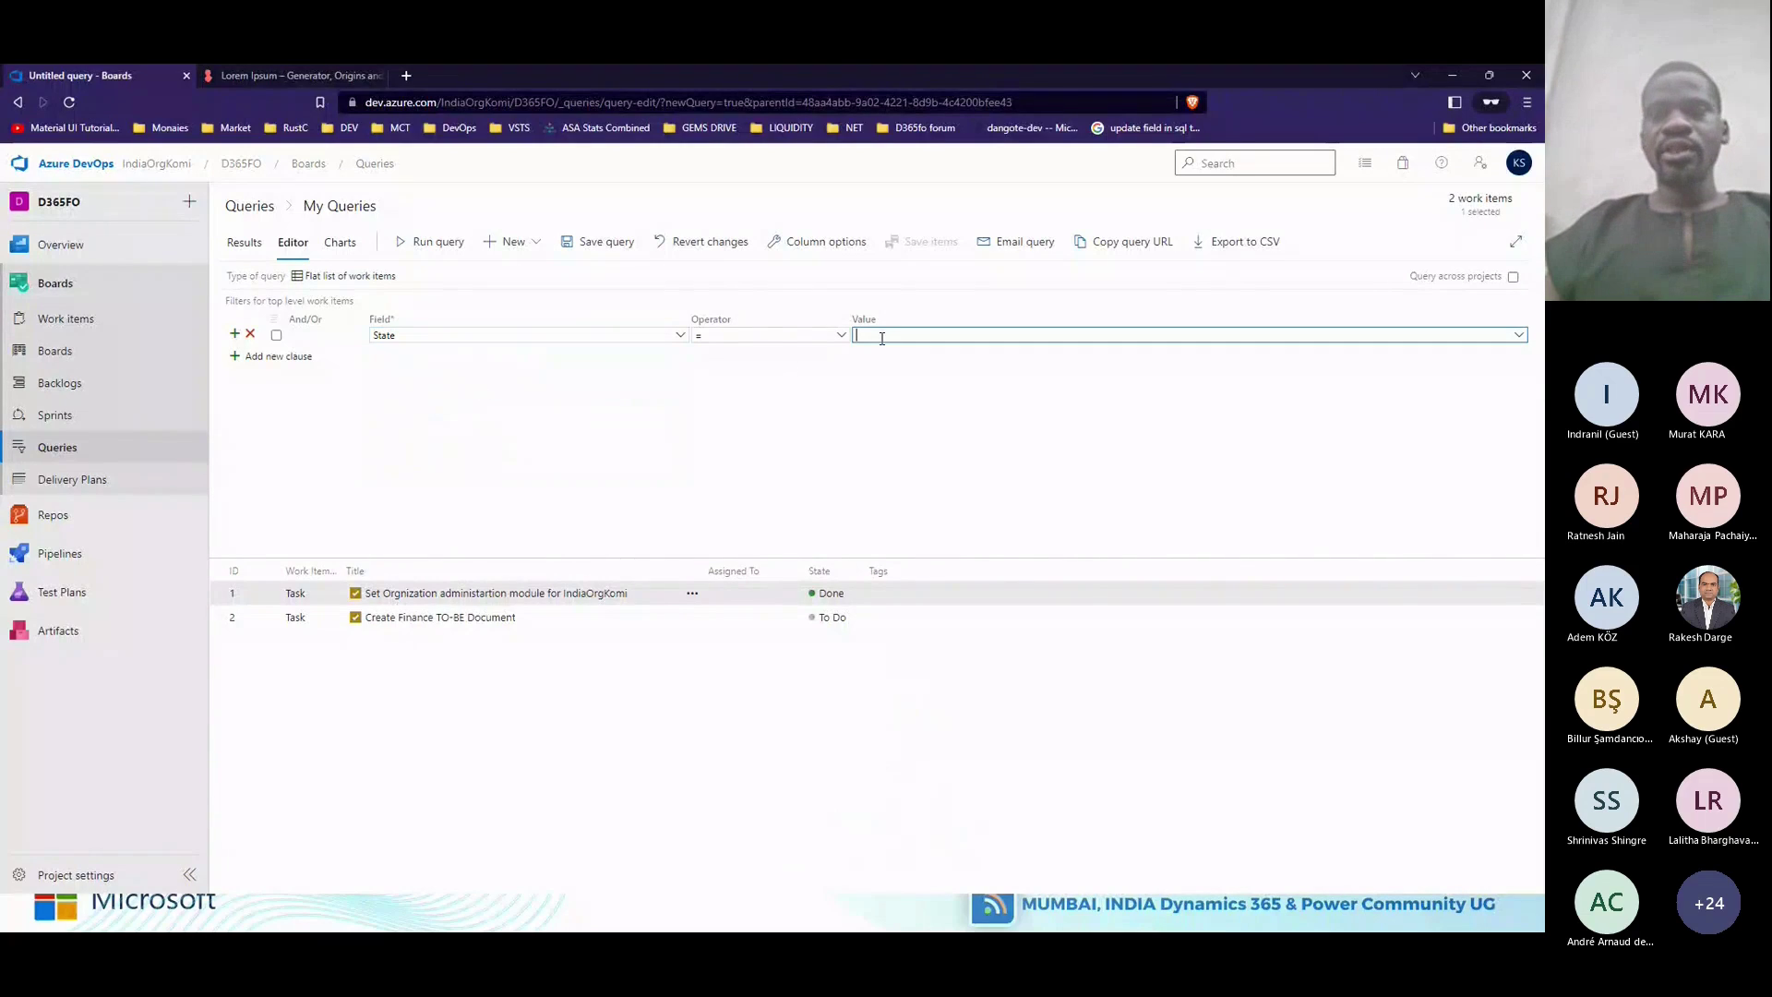
pyautogui.click(1518, 334)
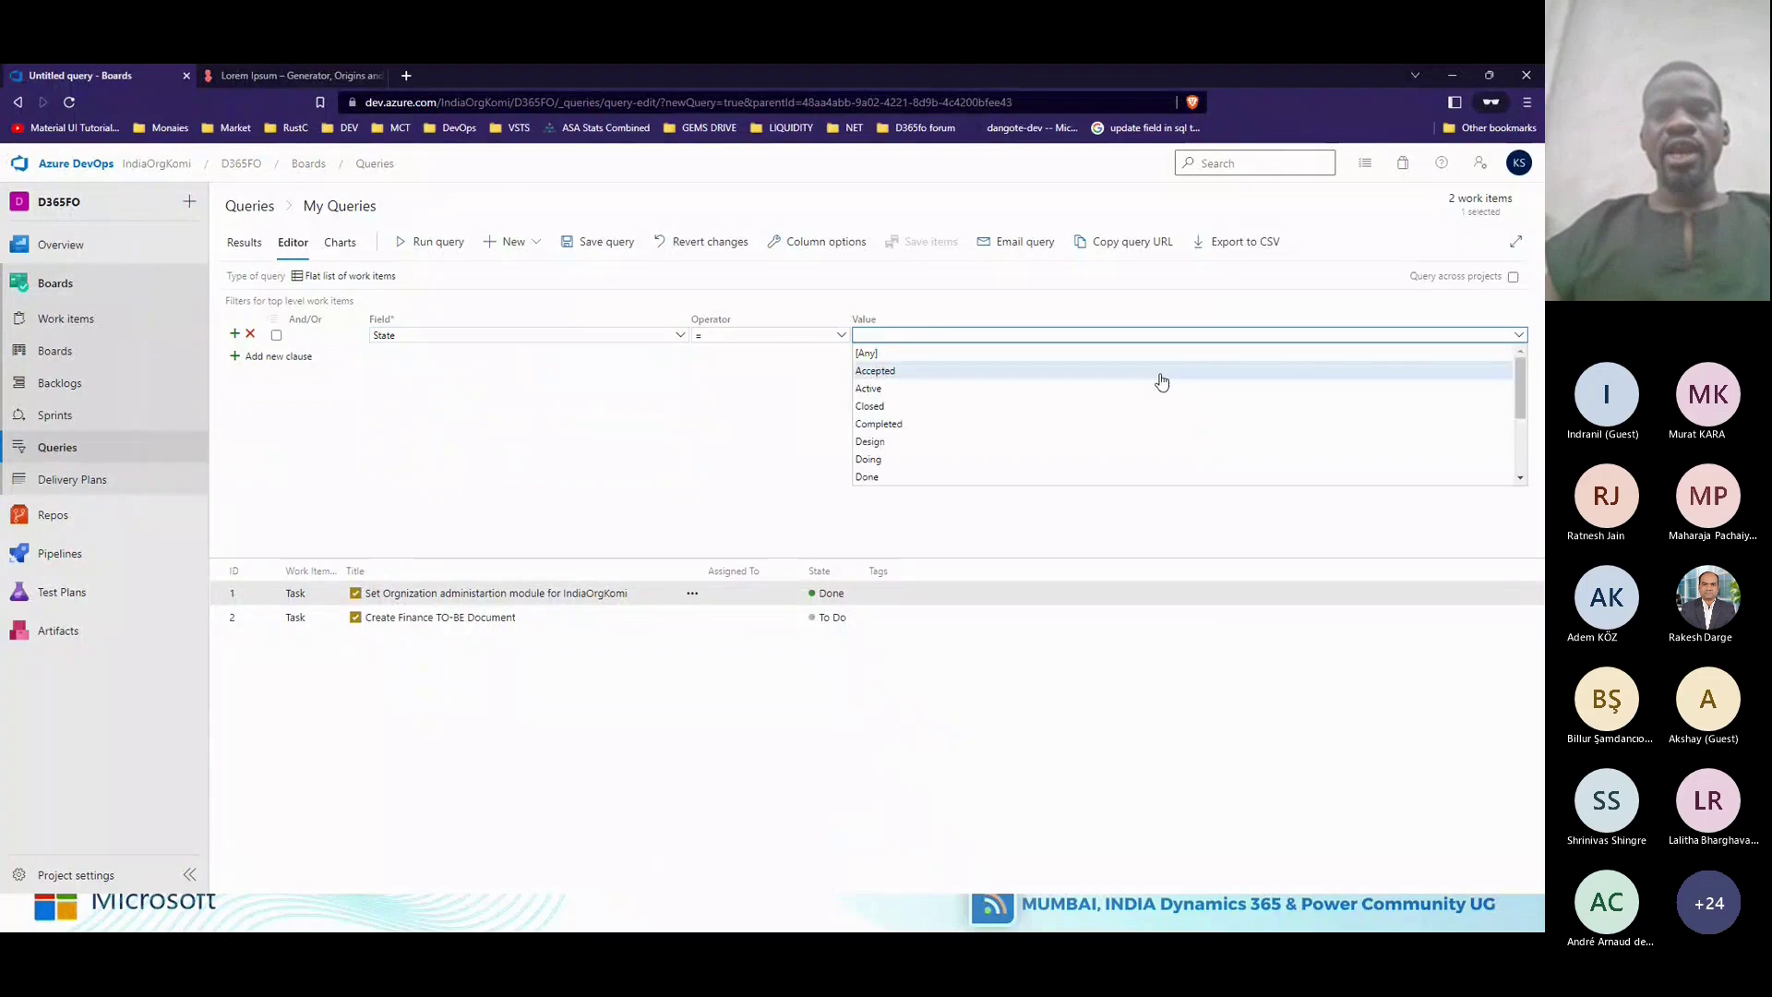
pyautogui.click(910, 475)
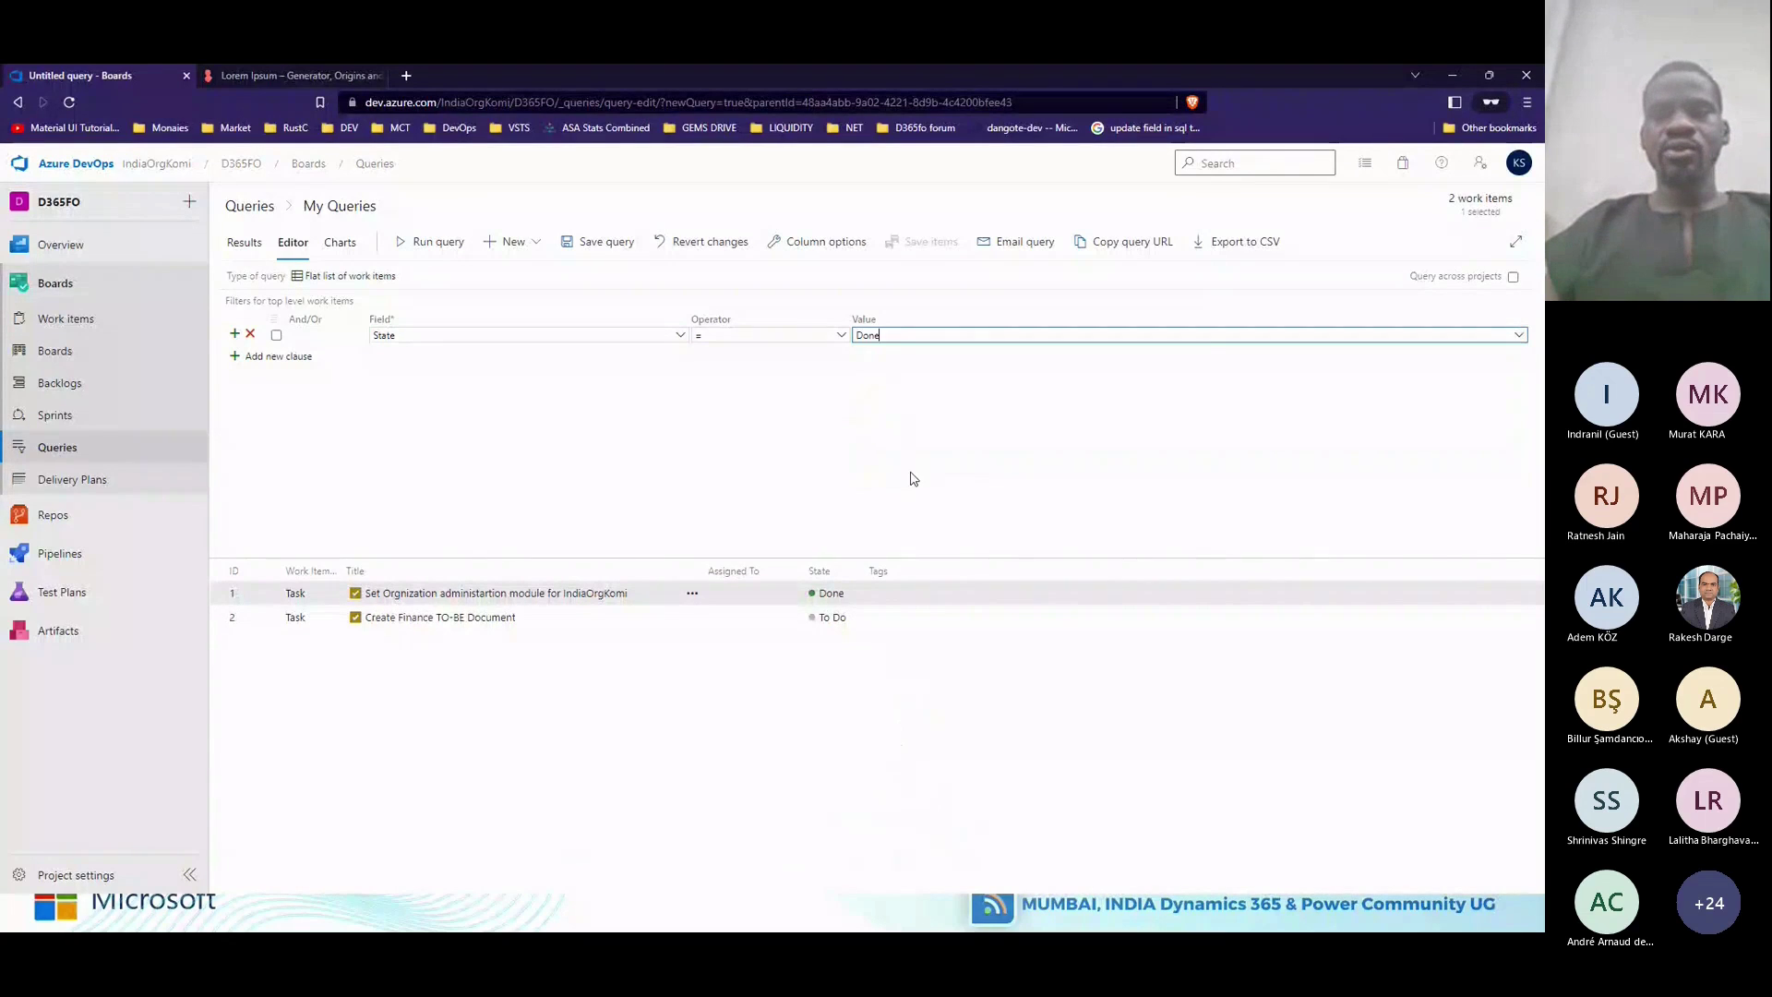
pyautogui.click(423, 247)
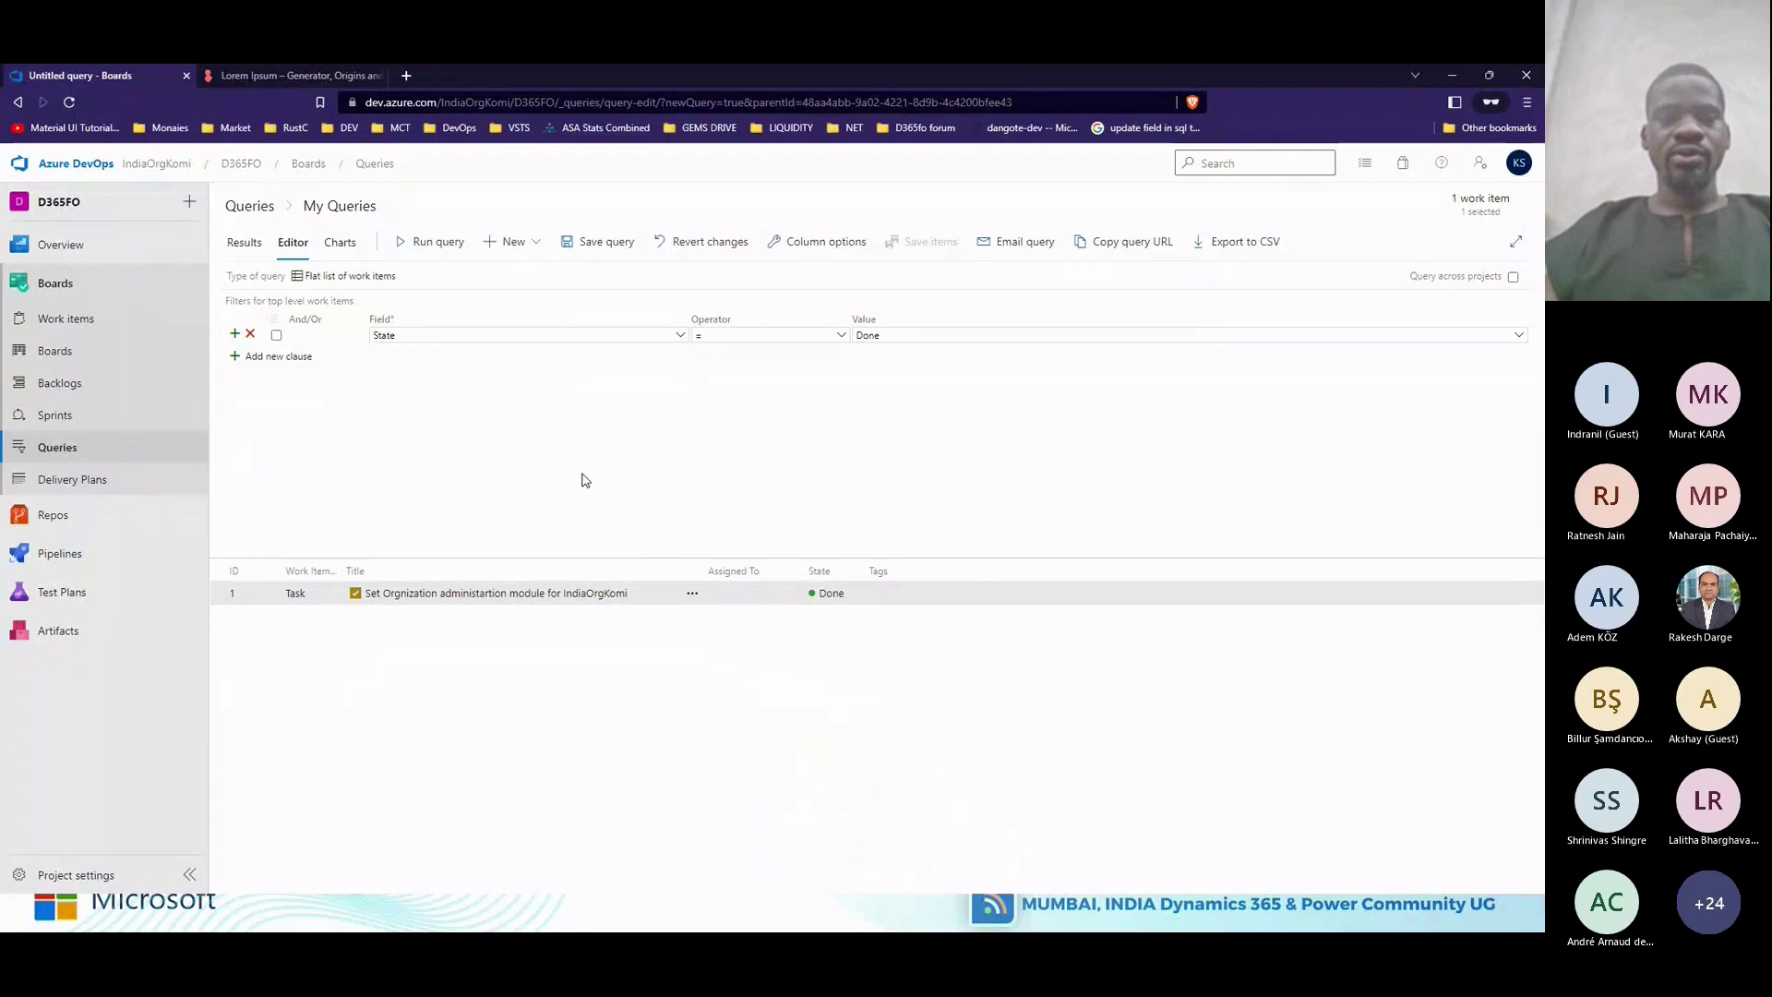
# Save the query as 'Done Work items' in Shared Queries, then drop its State = Done clause and rerun.
pyautogui.click(609, 243)
pyautogui.click(927, 558)
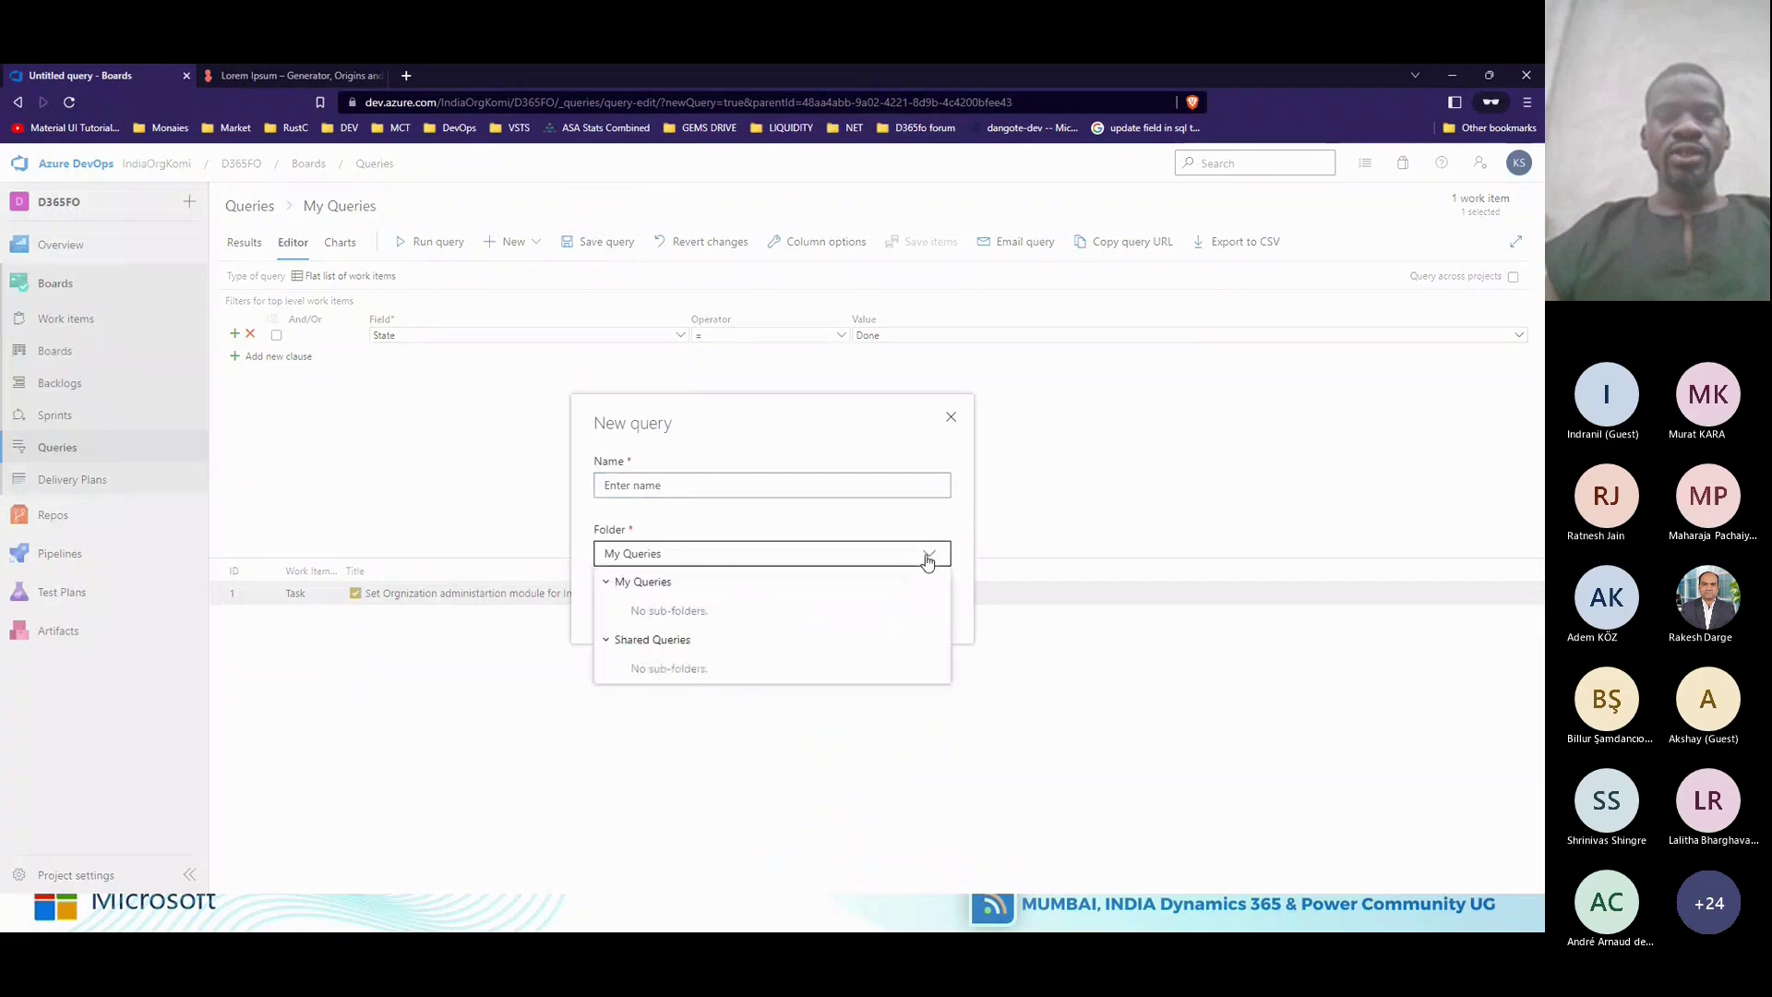
pyautogui.click(687, 640)
pyautogui.click(681, 487)
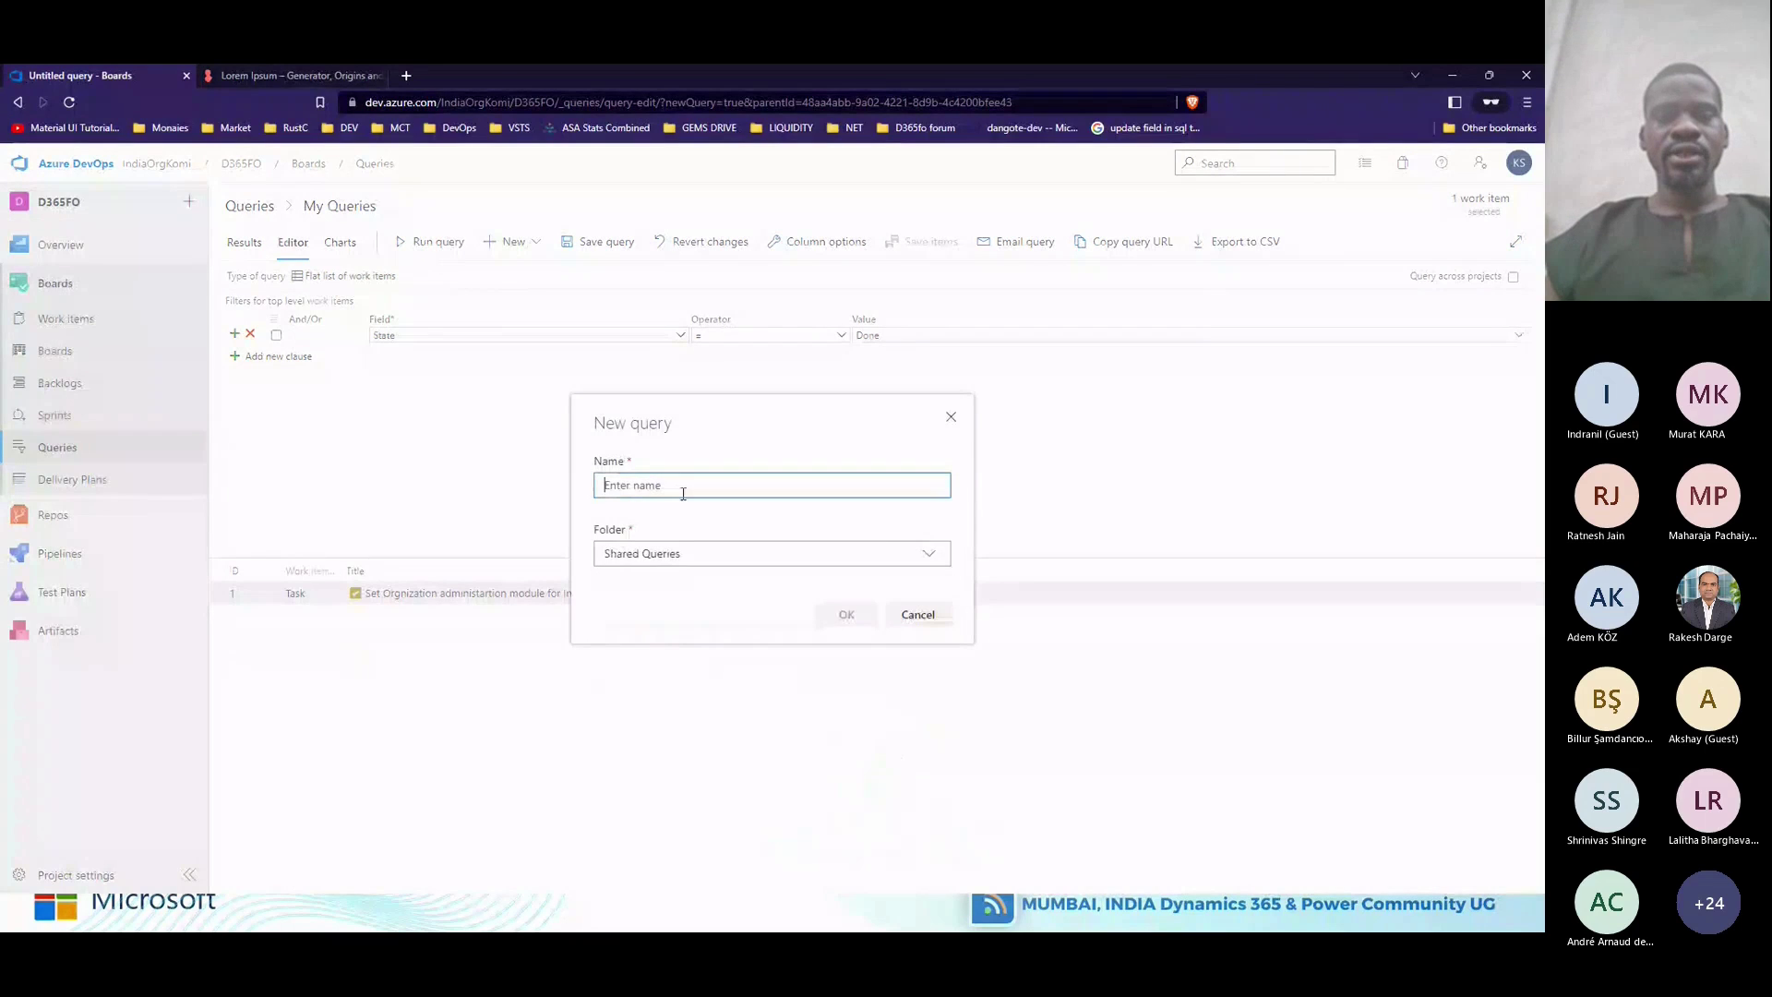
pyautogui.write('Do')
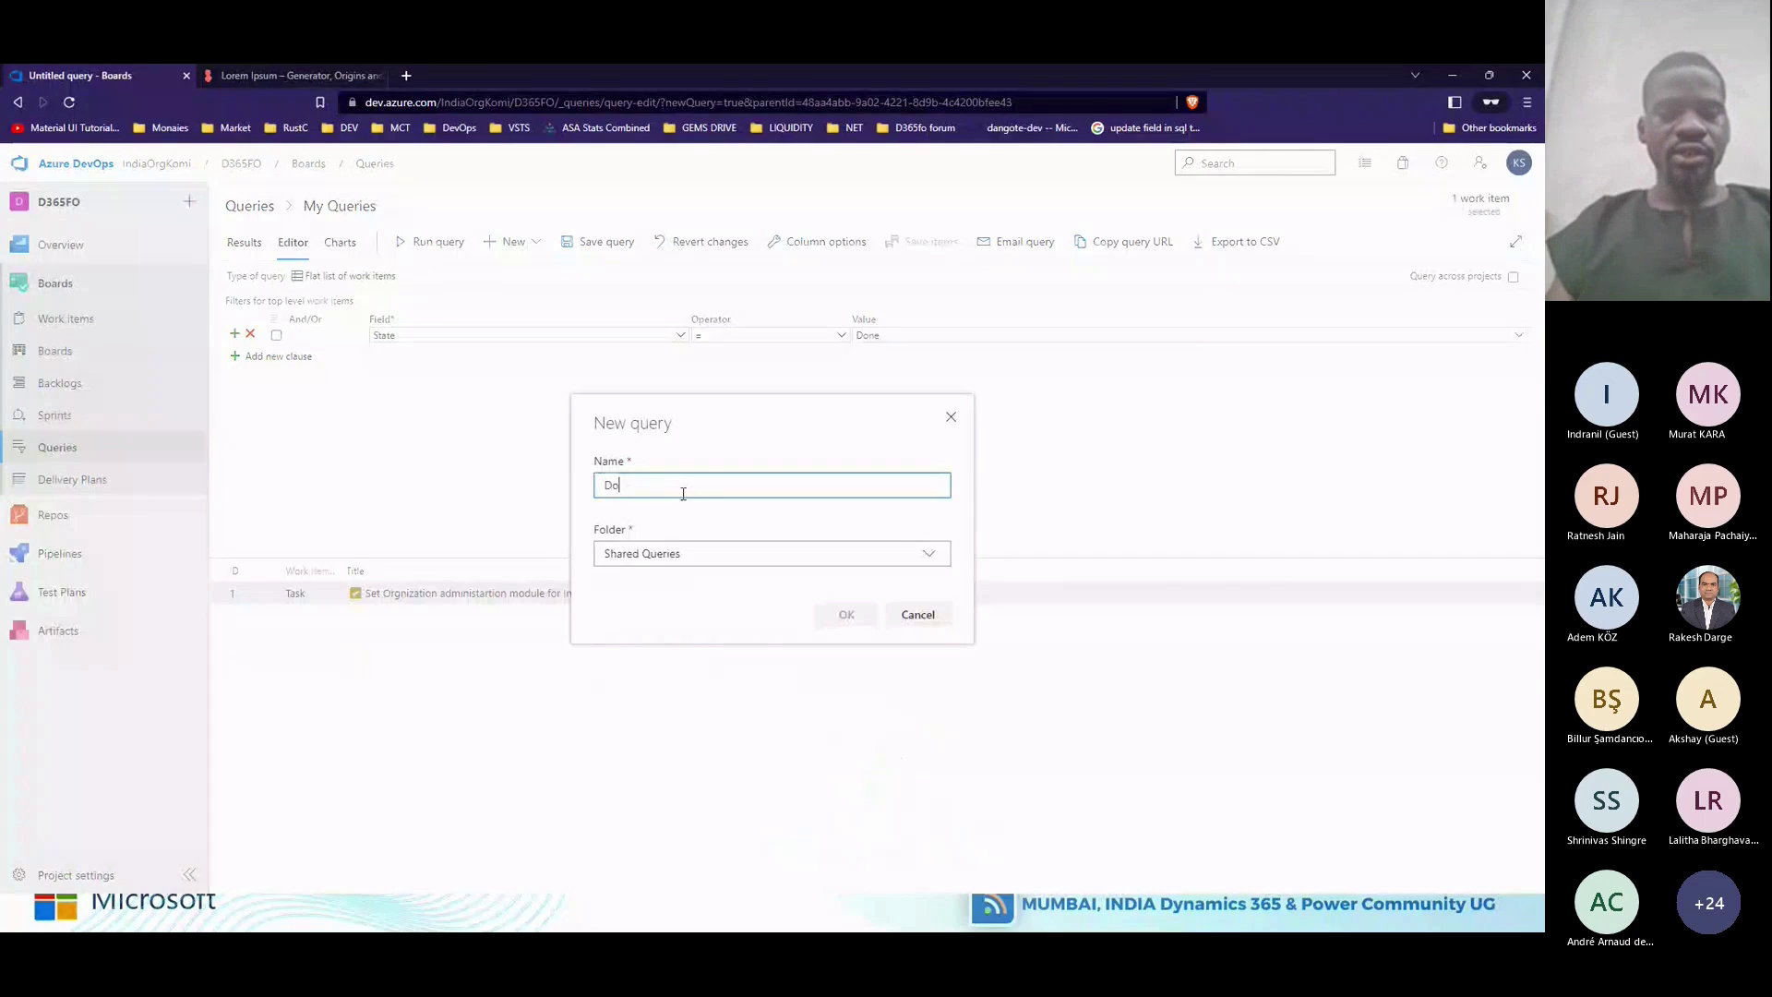
pyautogui.write('ne W')
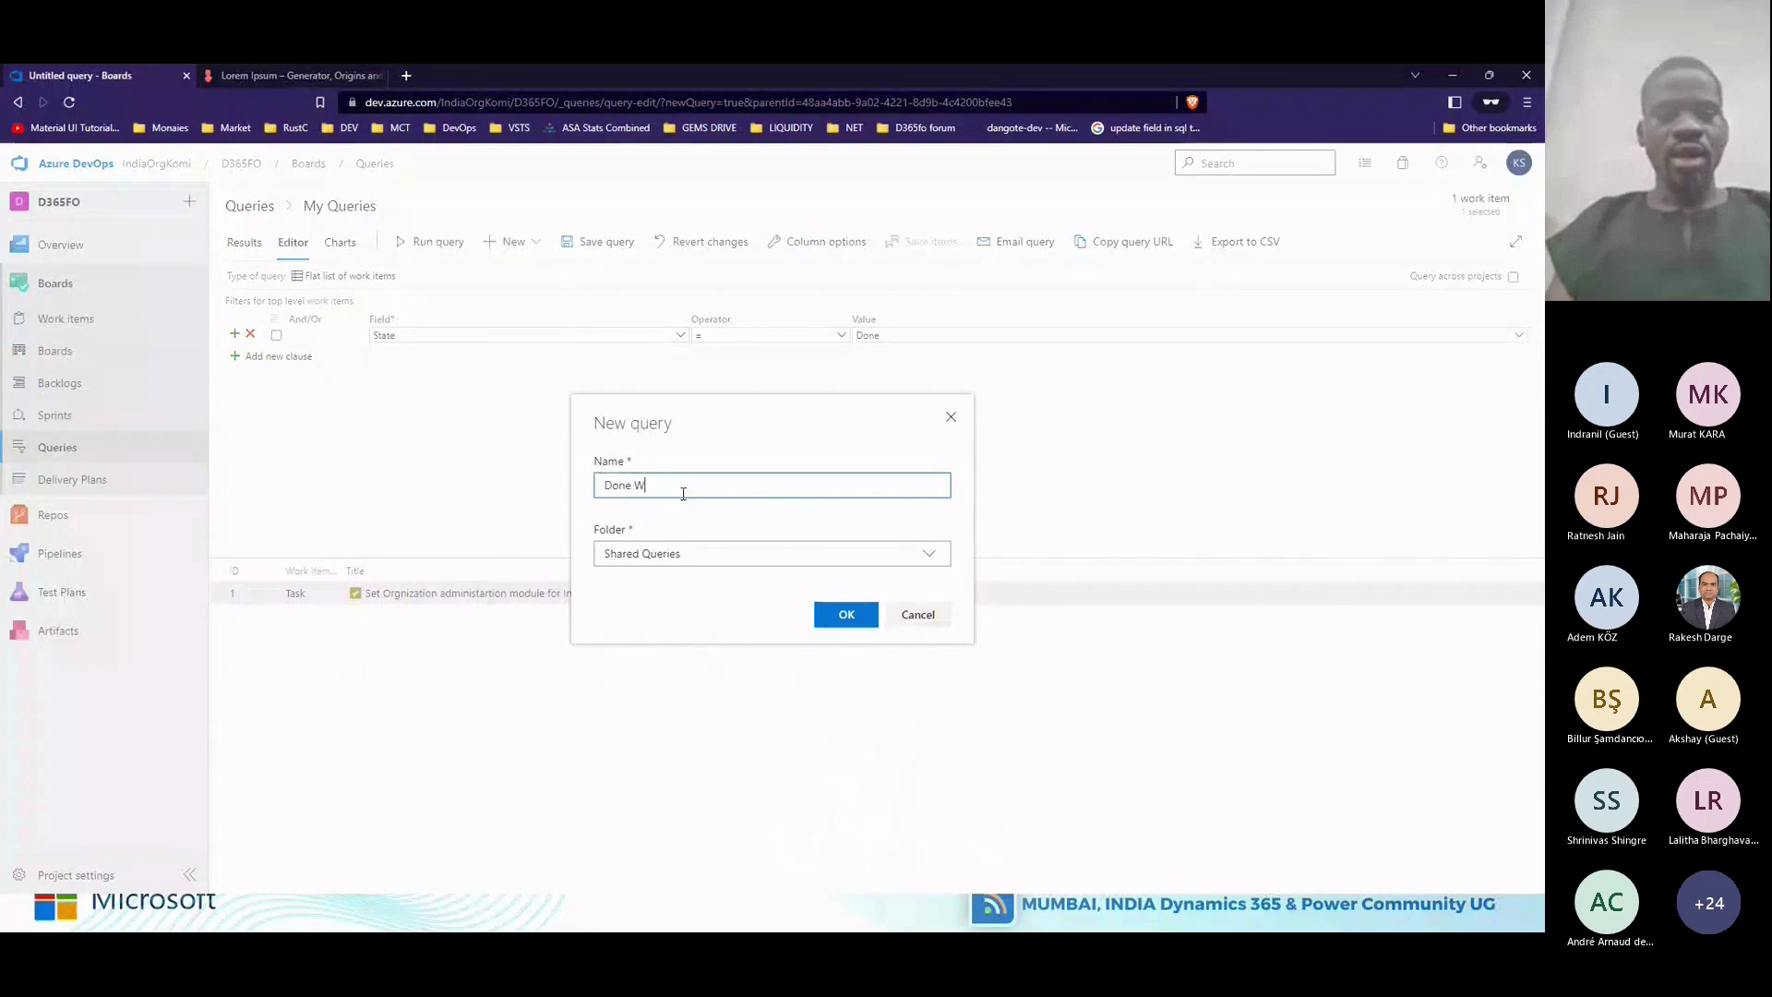
pyautogui.write('ork items')
pyautogui.click(849, 615)
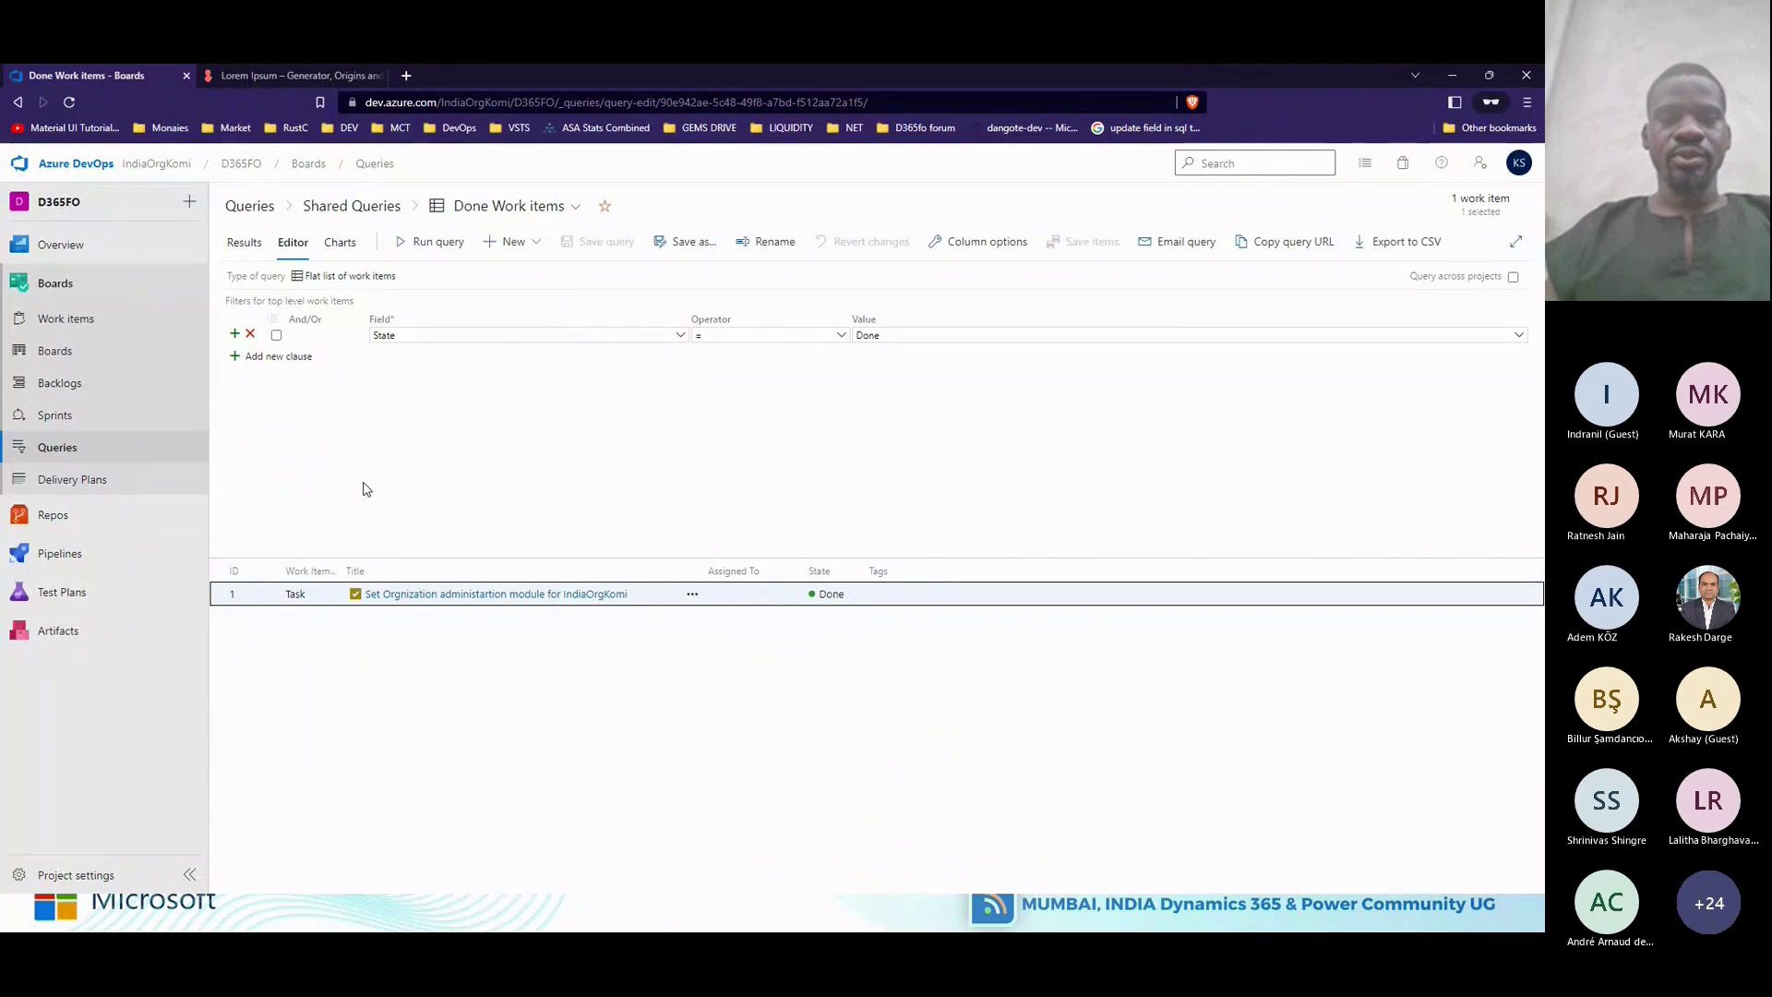
pyautogui.click(251, 335)
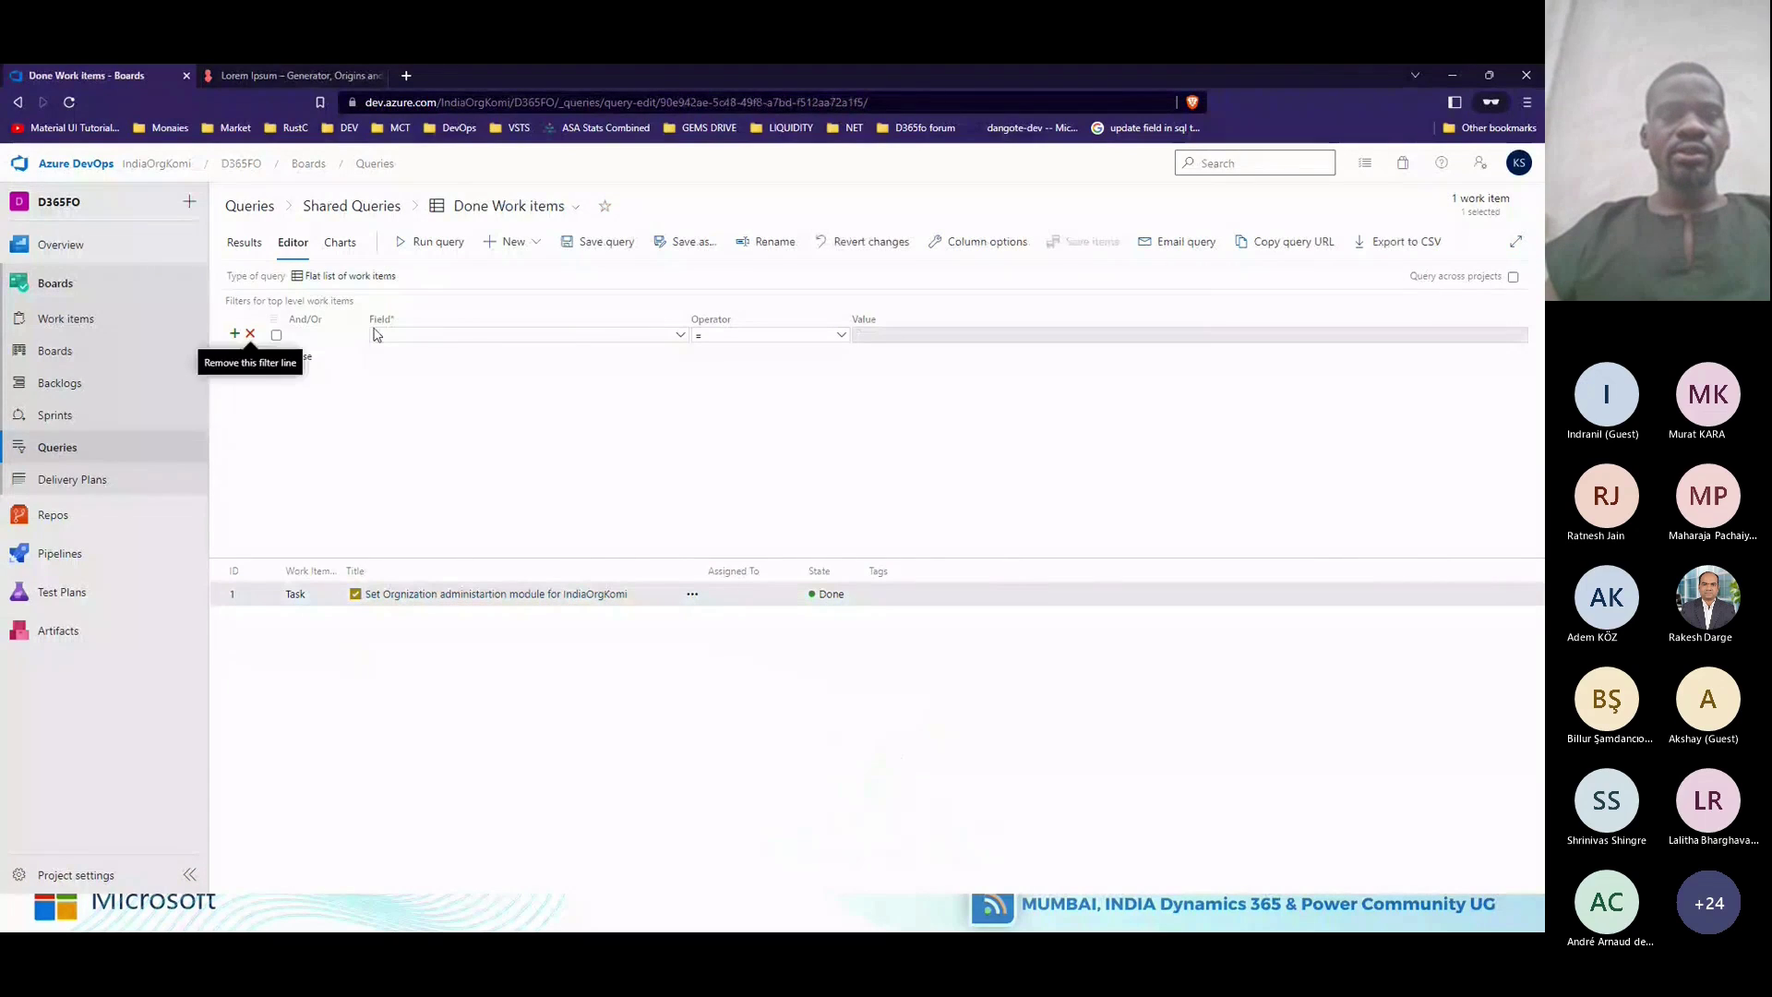
pyautogui.click(424, 247)
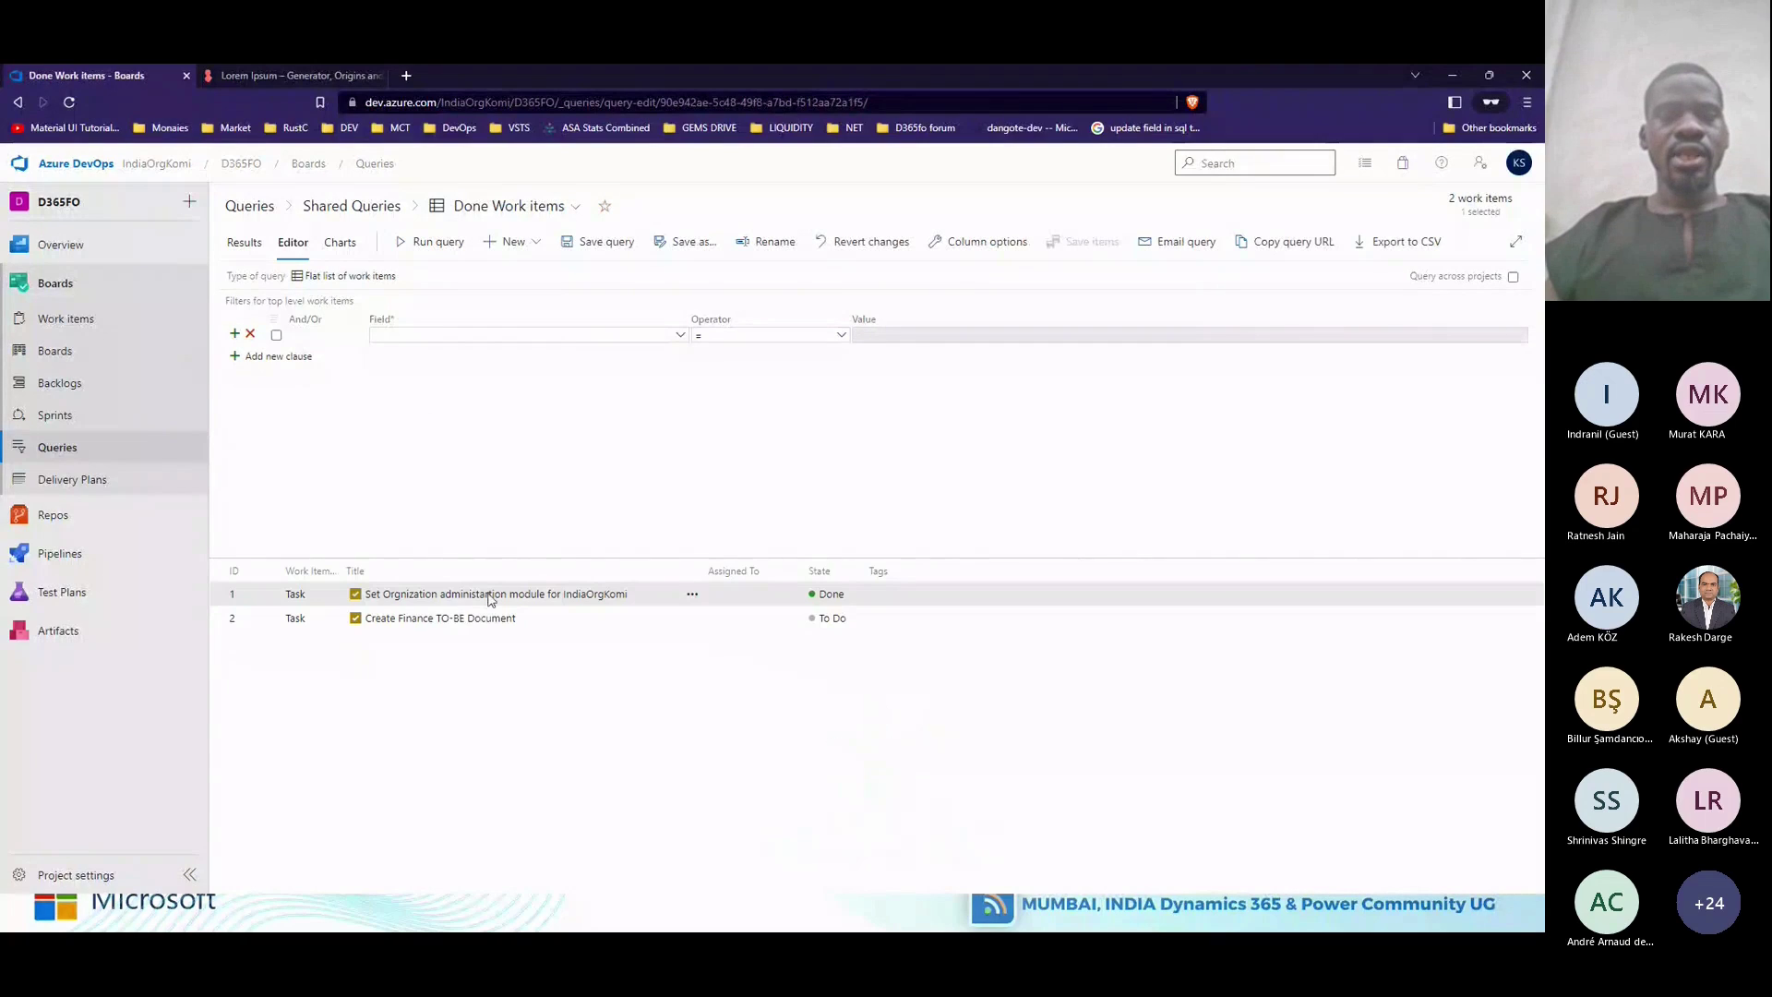
# Save a copy of the unfiltered query as 'All Work items' in Shared Queries.
pyautogui.click(687, 249)
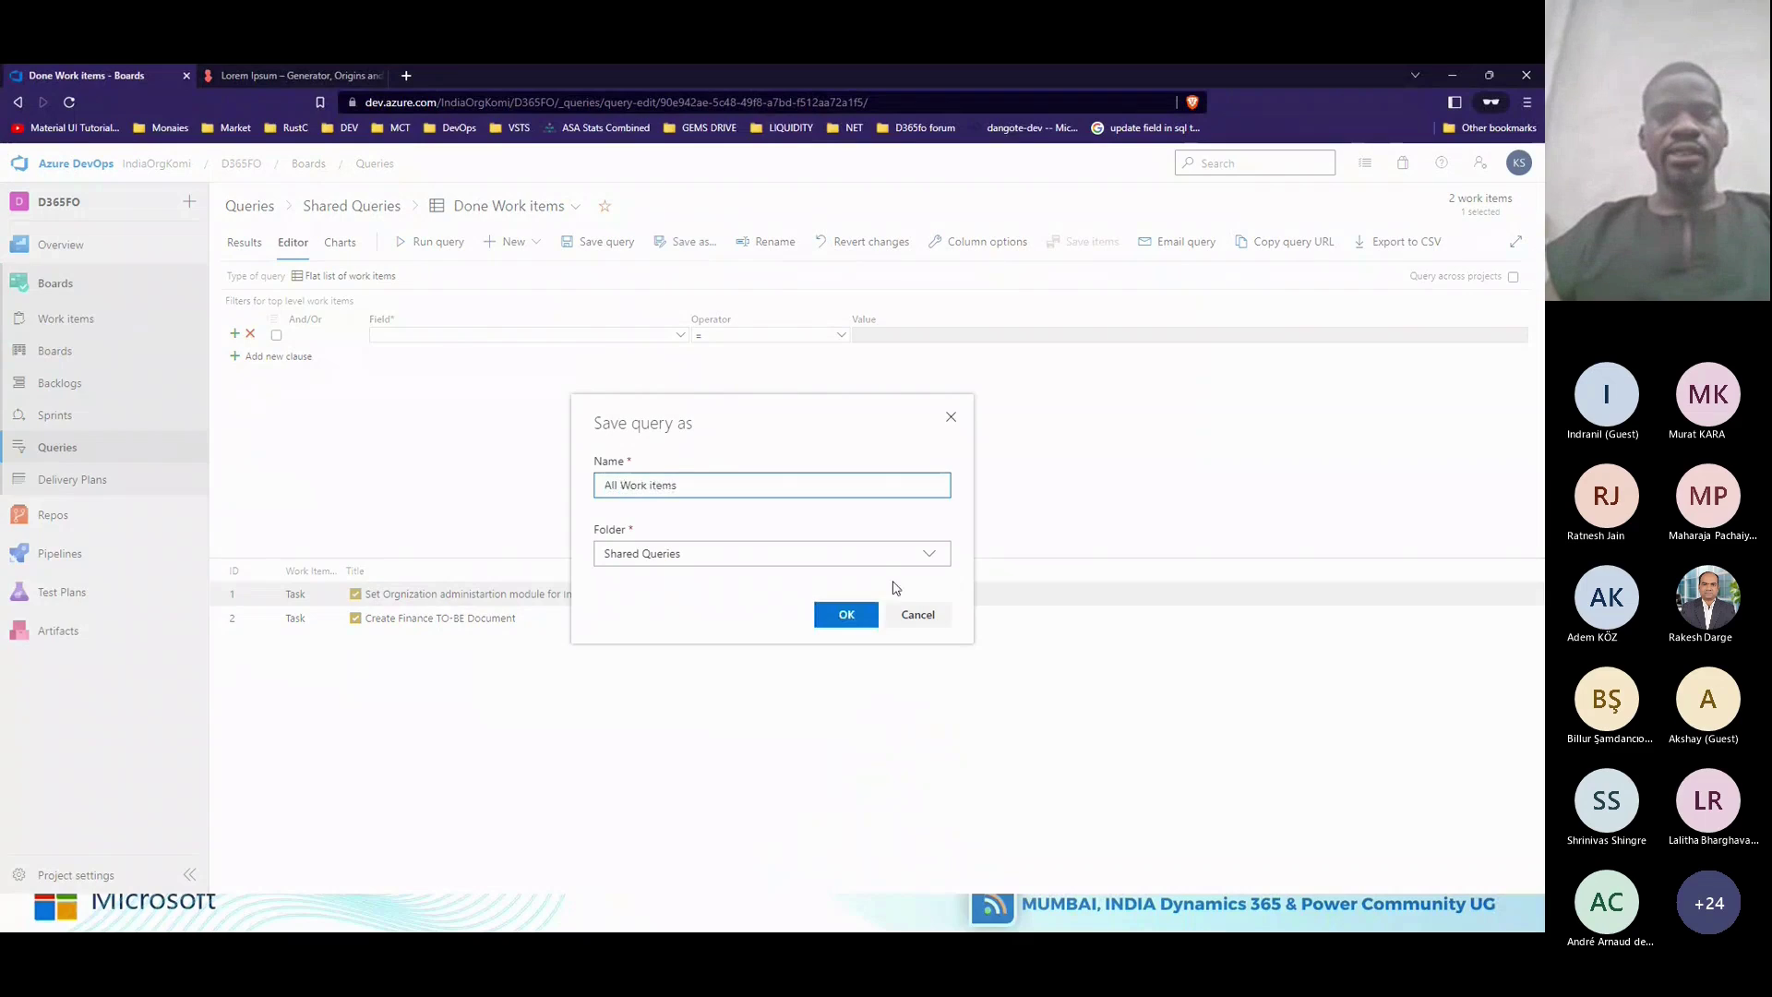
pyautogui.click(923, 556)
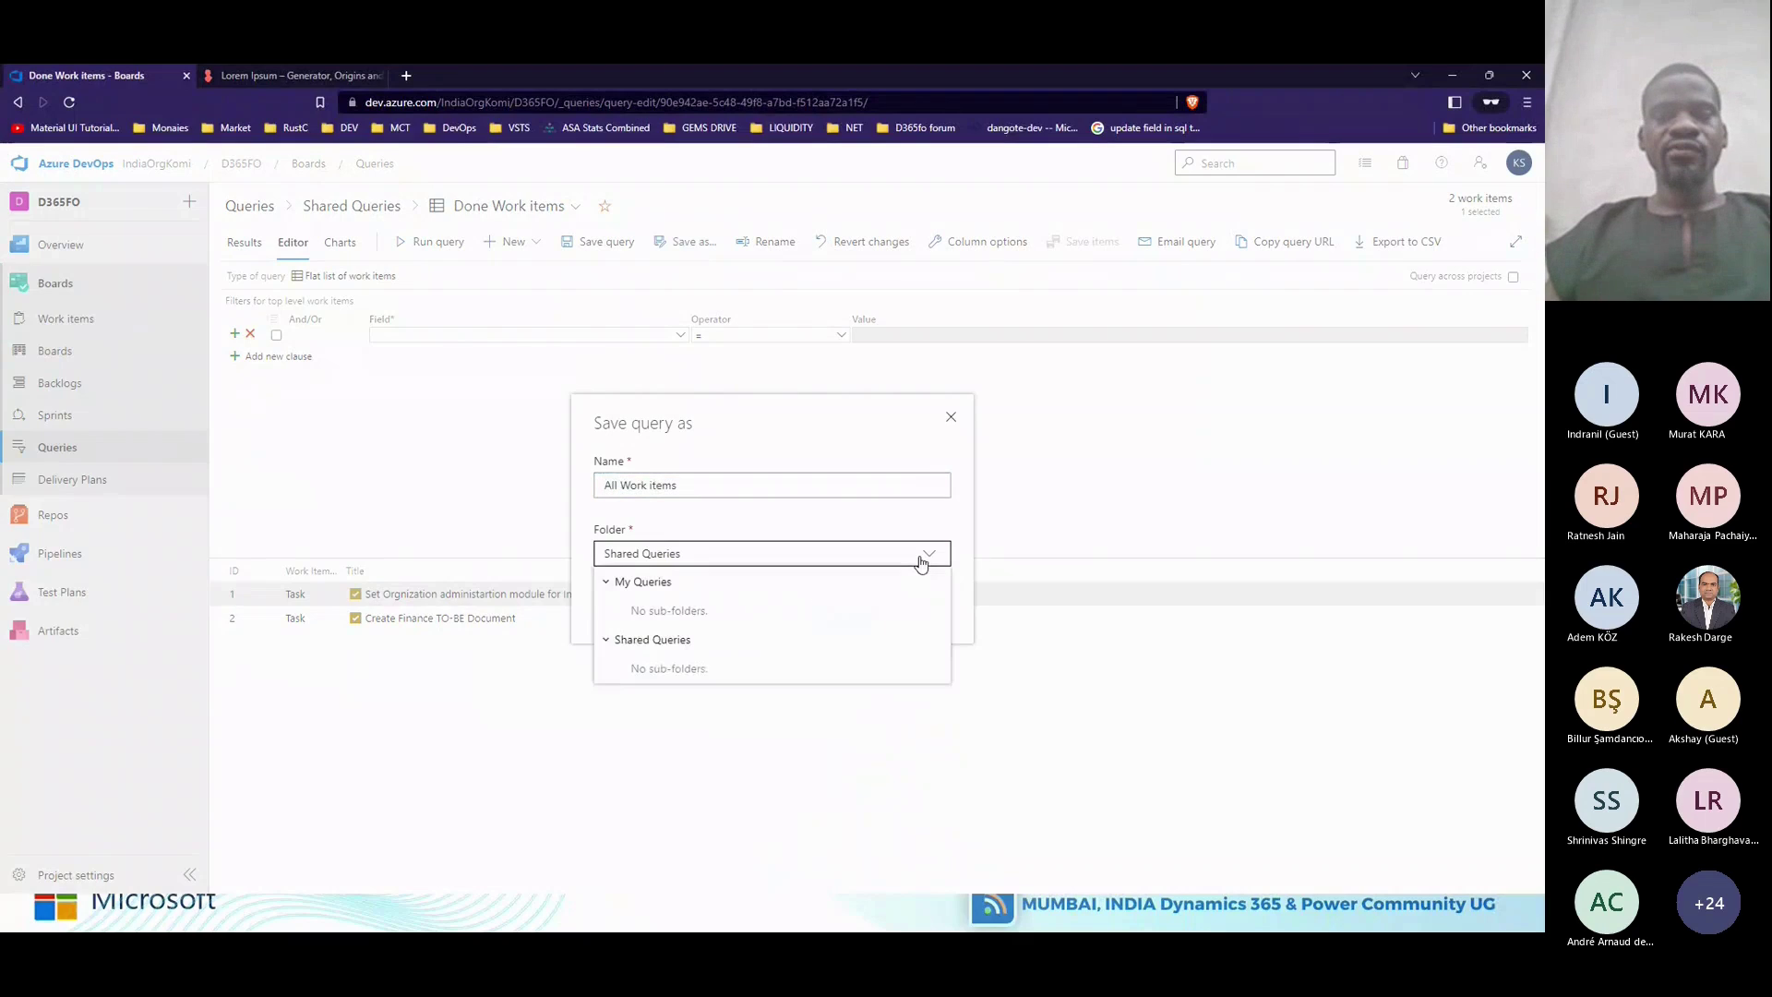
pyautogui.click(659, 642)
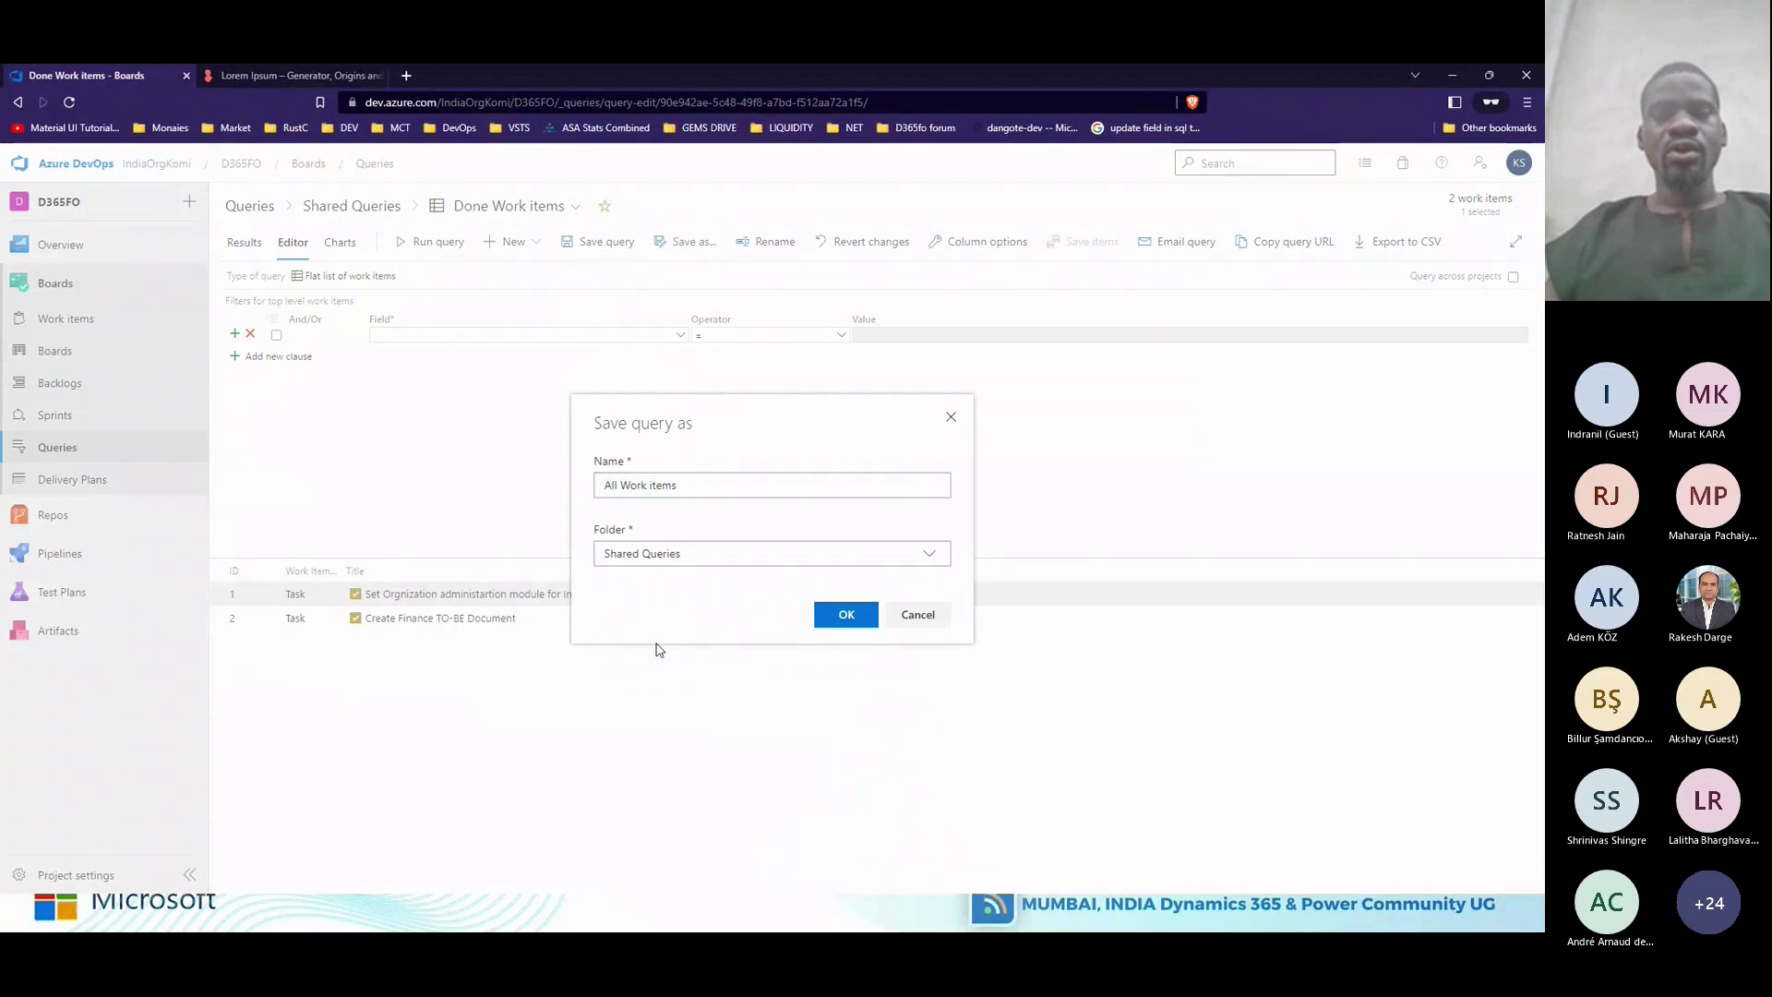
pyautogui.click(846, 614)
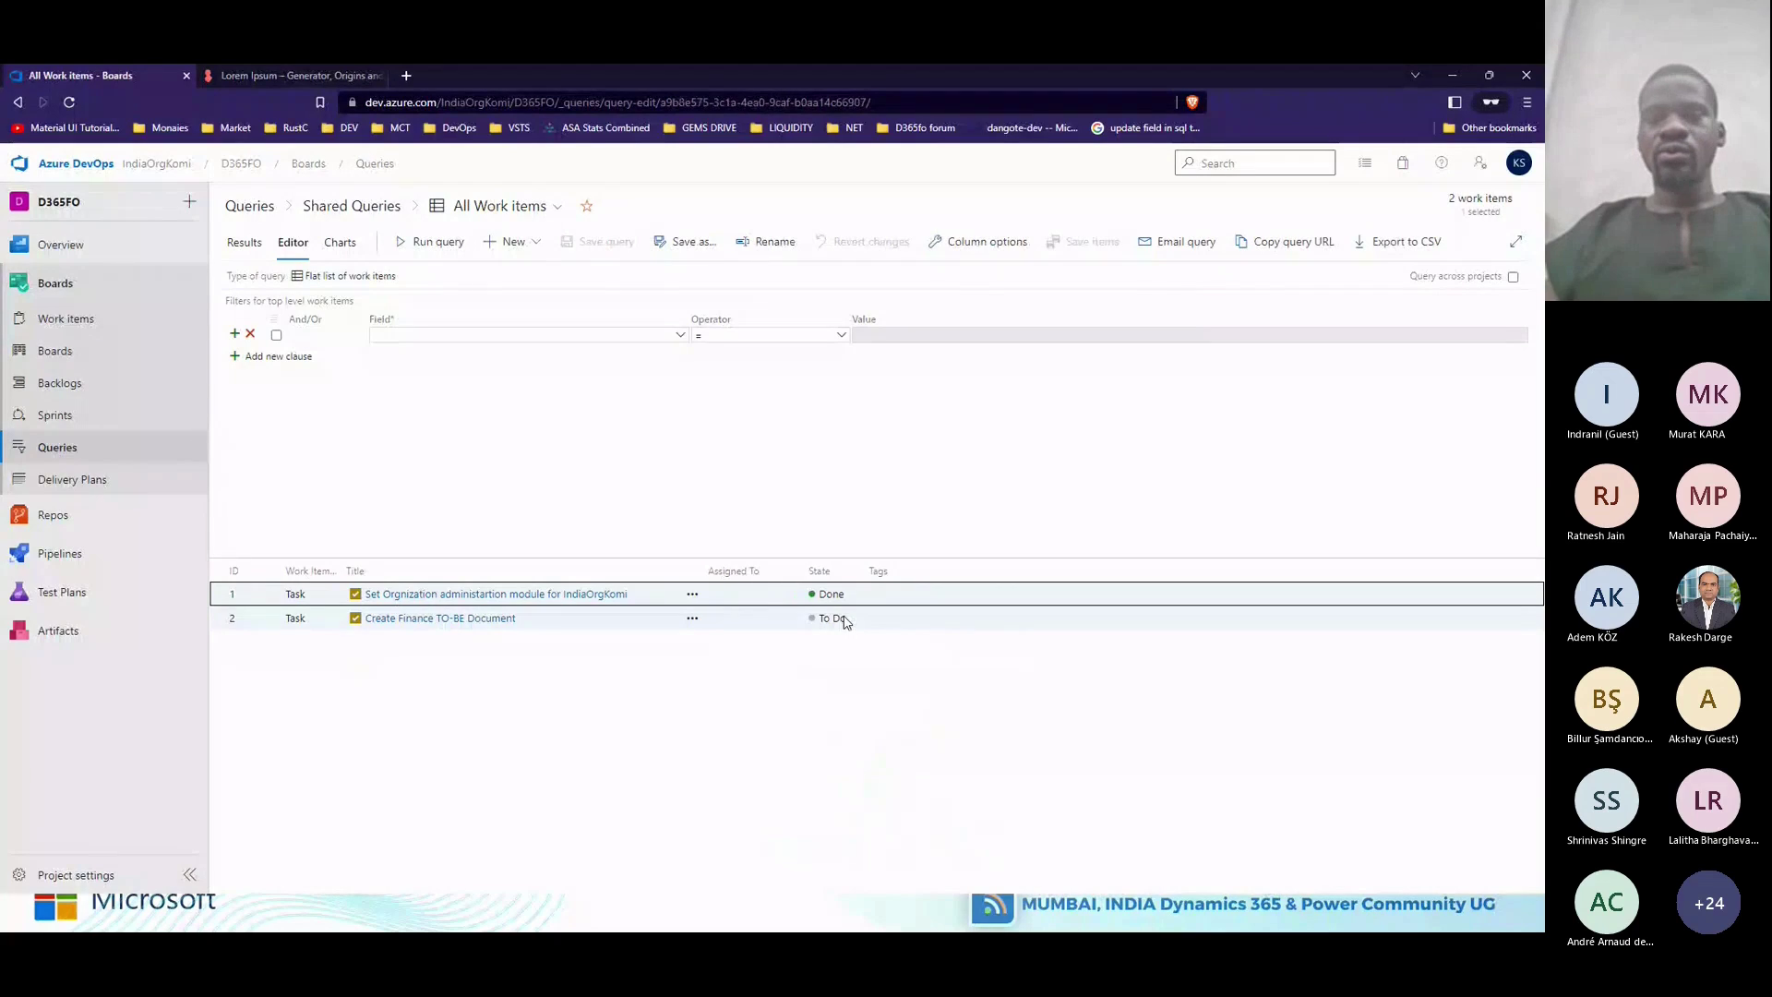
pyautogui.hotkey('alt', 'Tab')
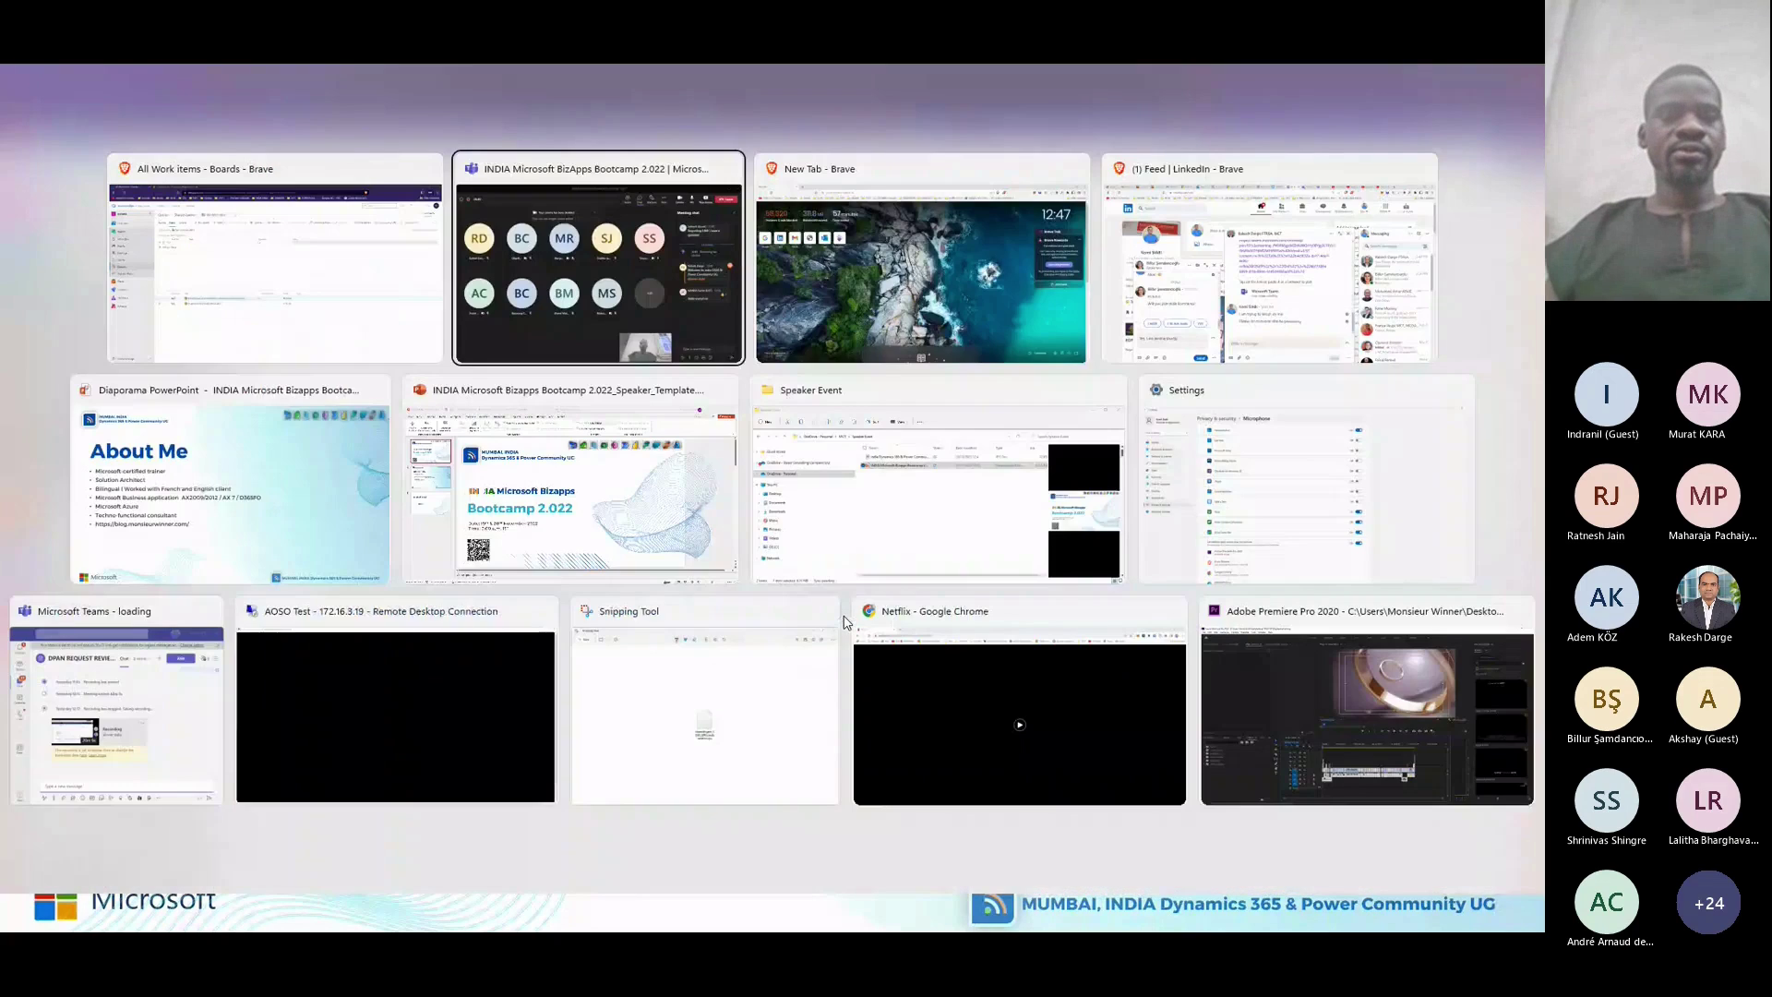
pyautogui.hotkey('alt', 'Tab')
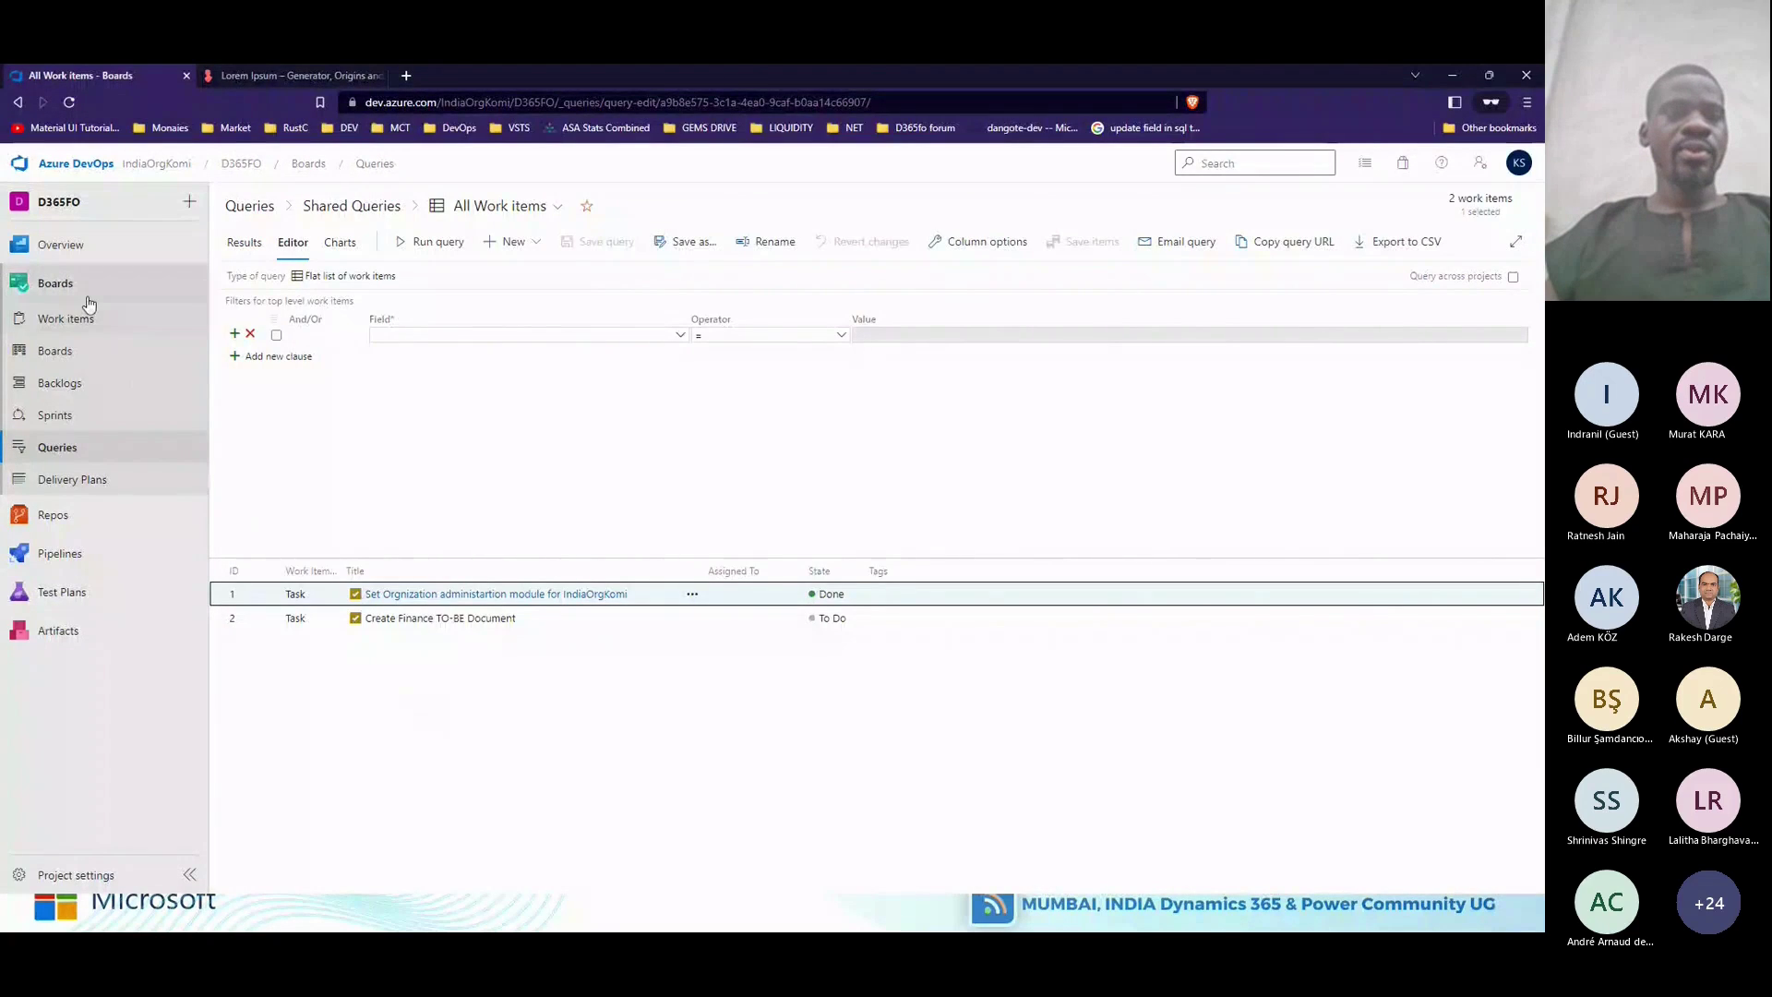
# Open the dashboard chart widget's settings and retitle it 'All Work Items'.
pyautogui.moveTo(60, 244)
pyautogui.click(277, 298)
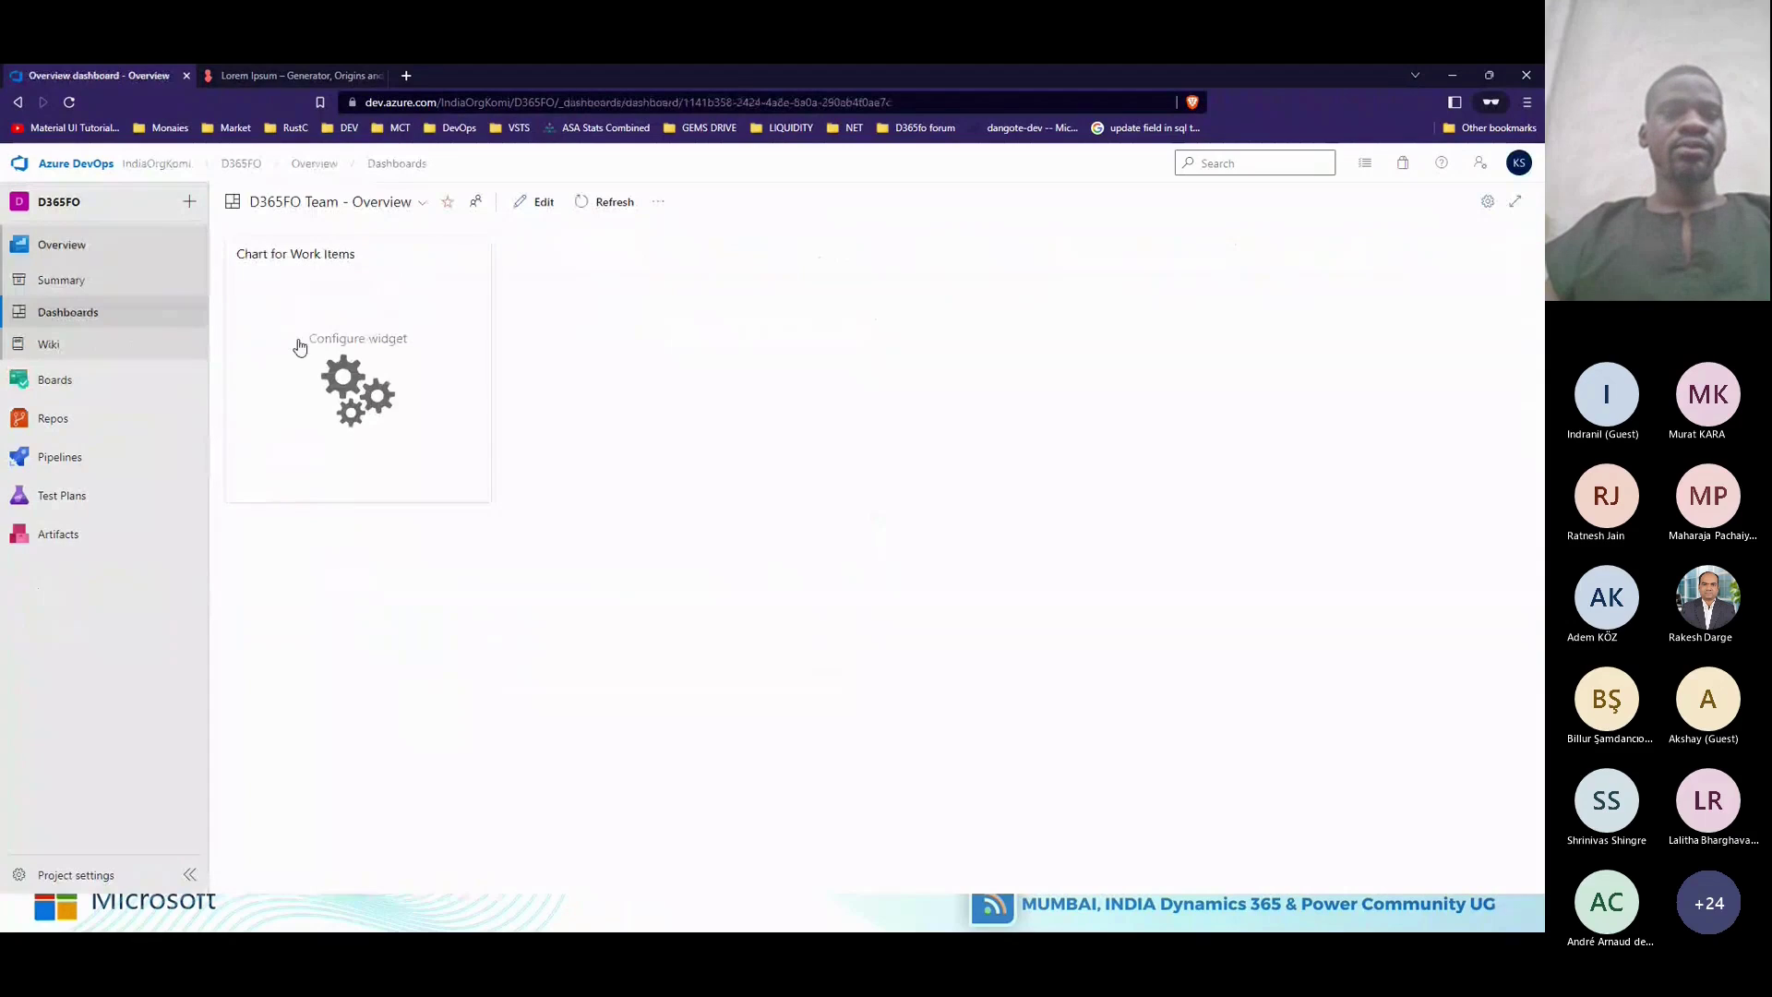
pyautogui.click(359, 393)
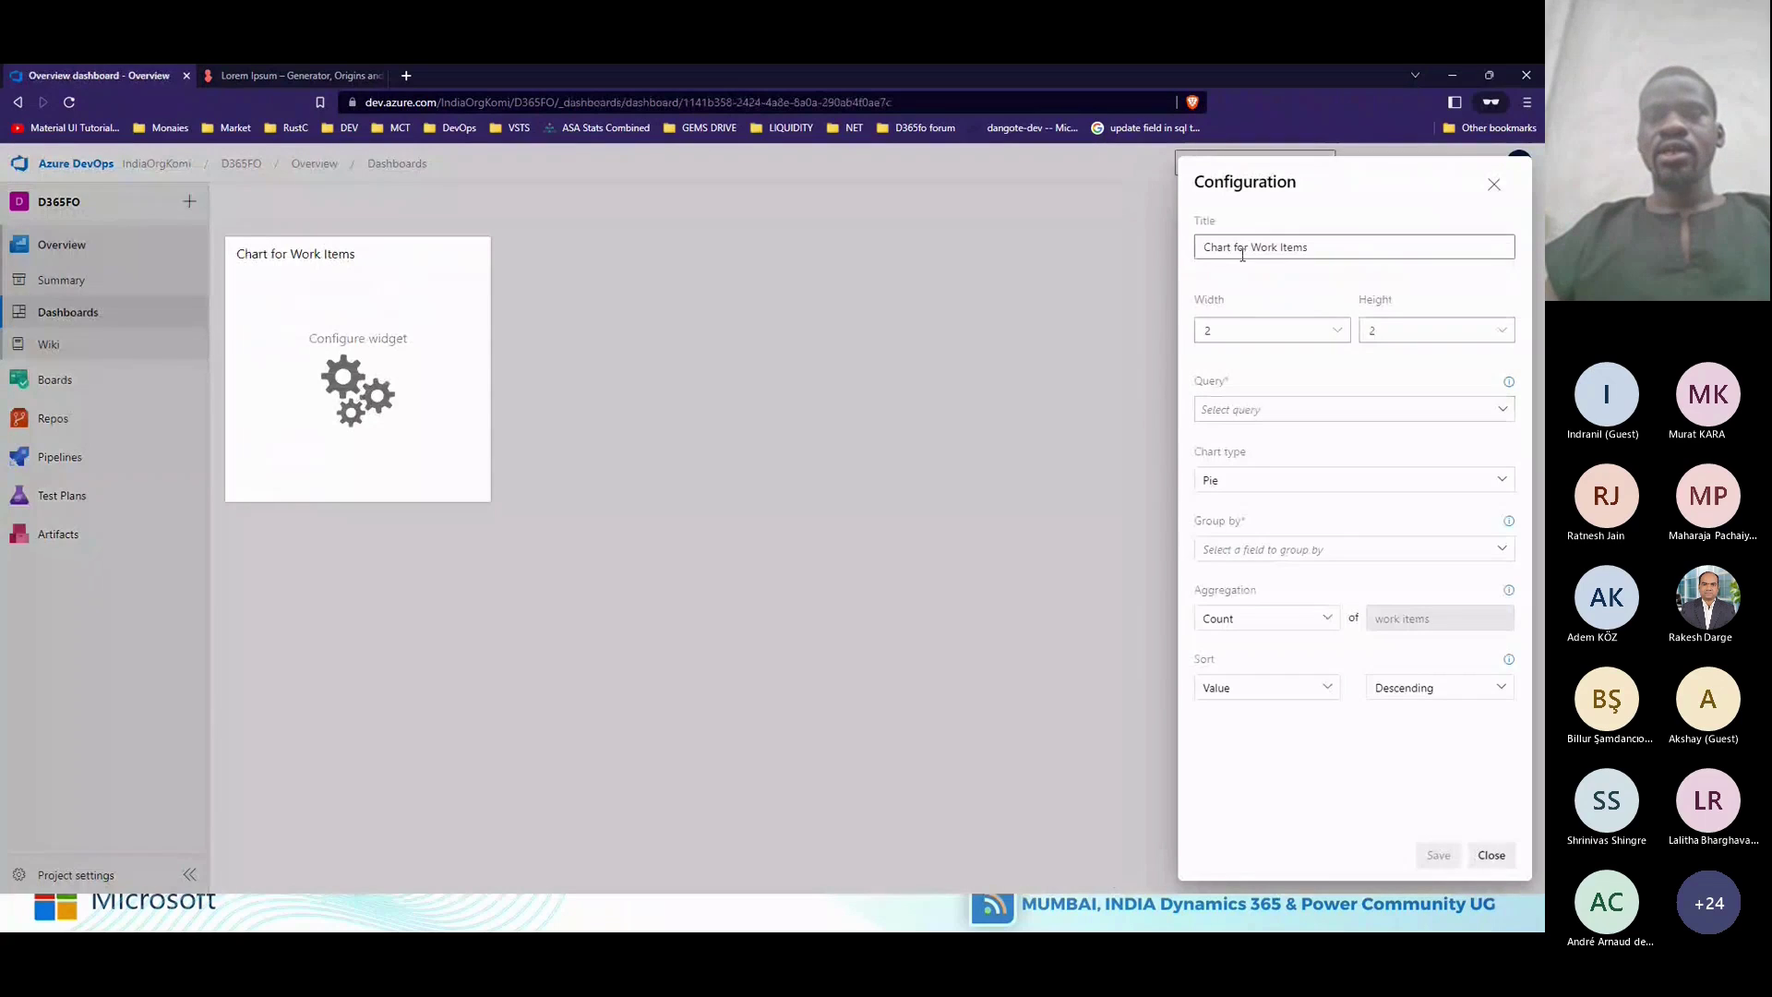
pyautogui.doubleClick(1216, 247)
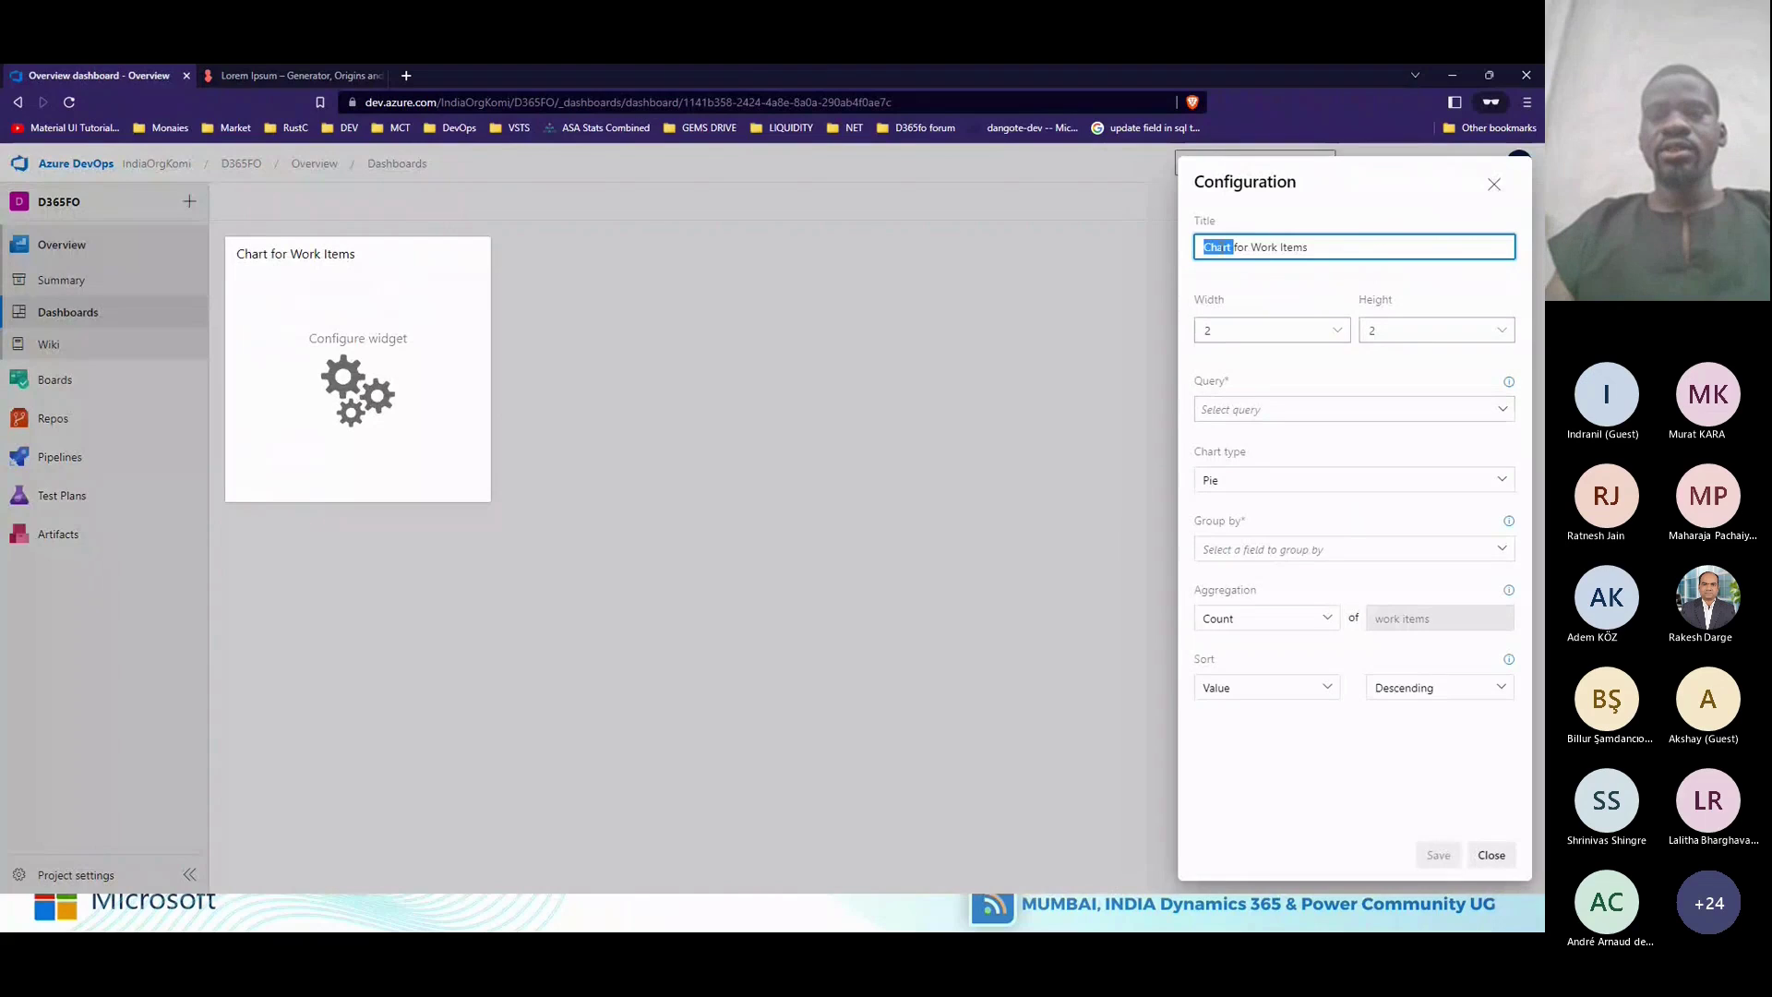
pyautogui.press('Delete')
pyautogui.press('Delete')
pyautogui.press('Delete')
pyautogui.press('Delete')
pyautogui.press('Delete')
pyautogui.press('Delete')
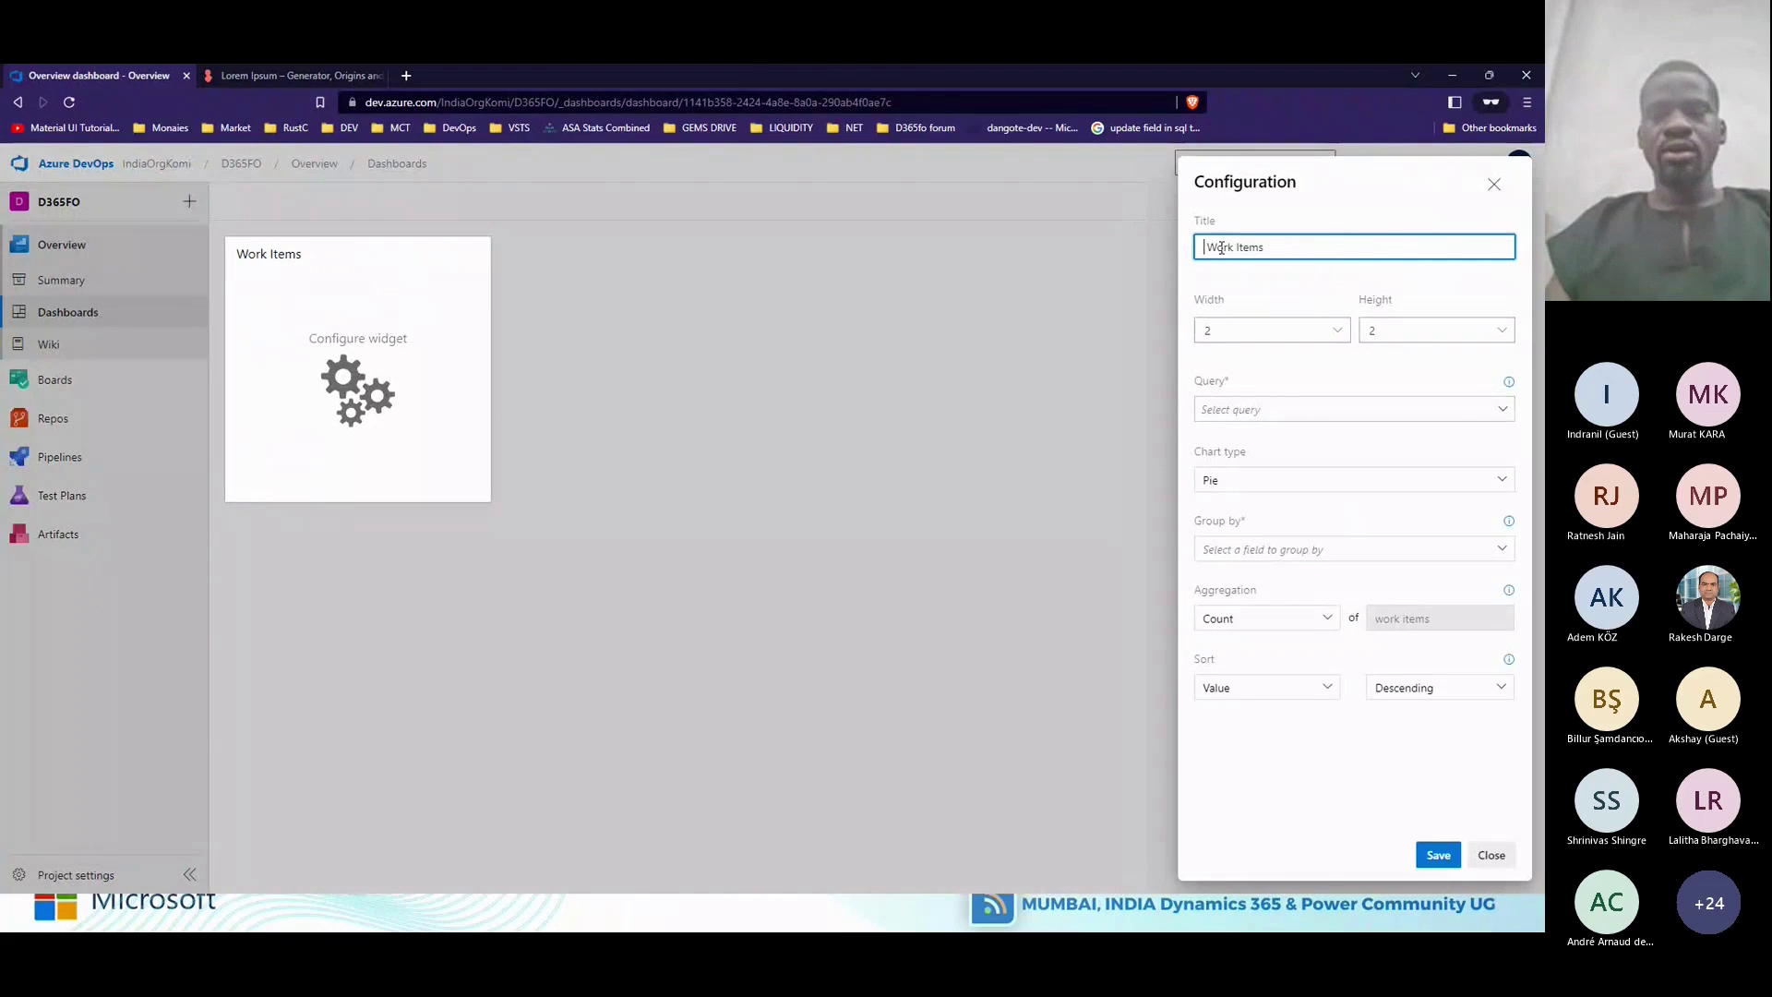
pyautogui.write('All')
# Set the widget to a Pie chart of the All Work items query grouped by State, and save.
pyautogui.click(1503, 409)
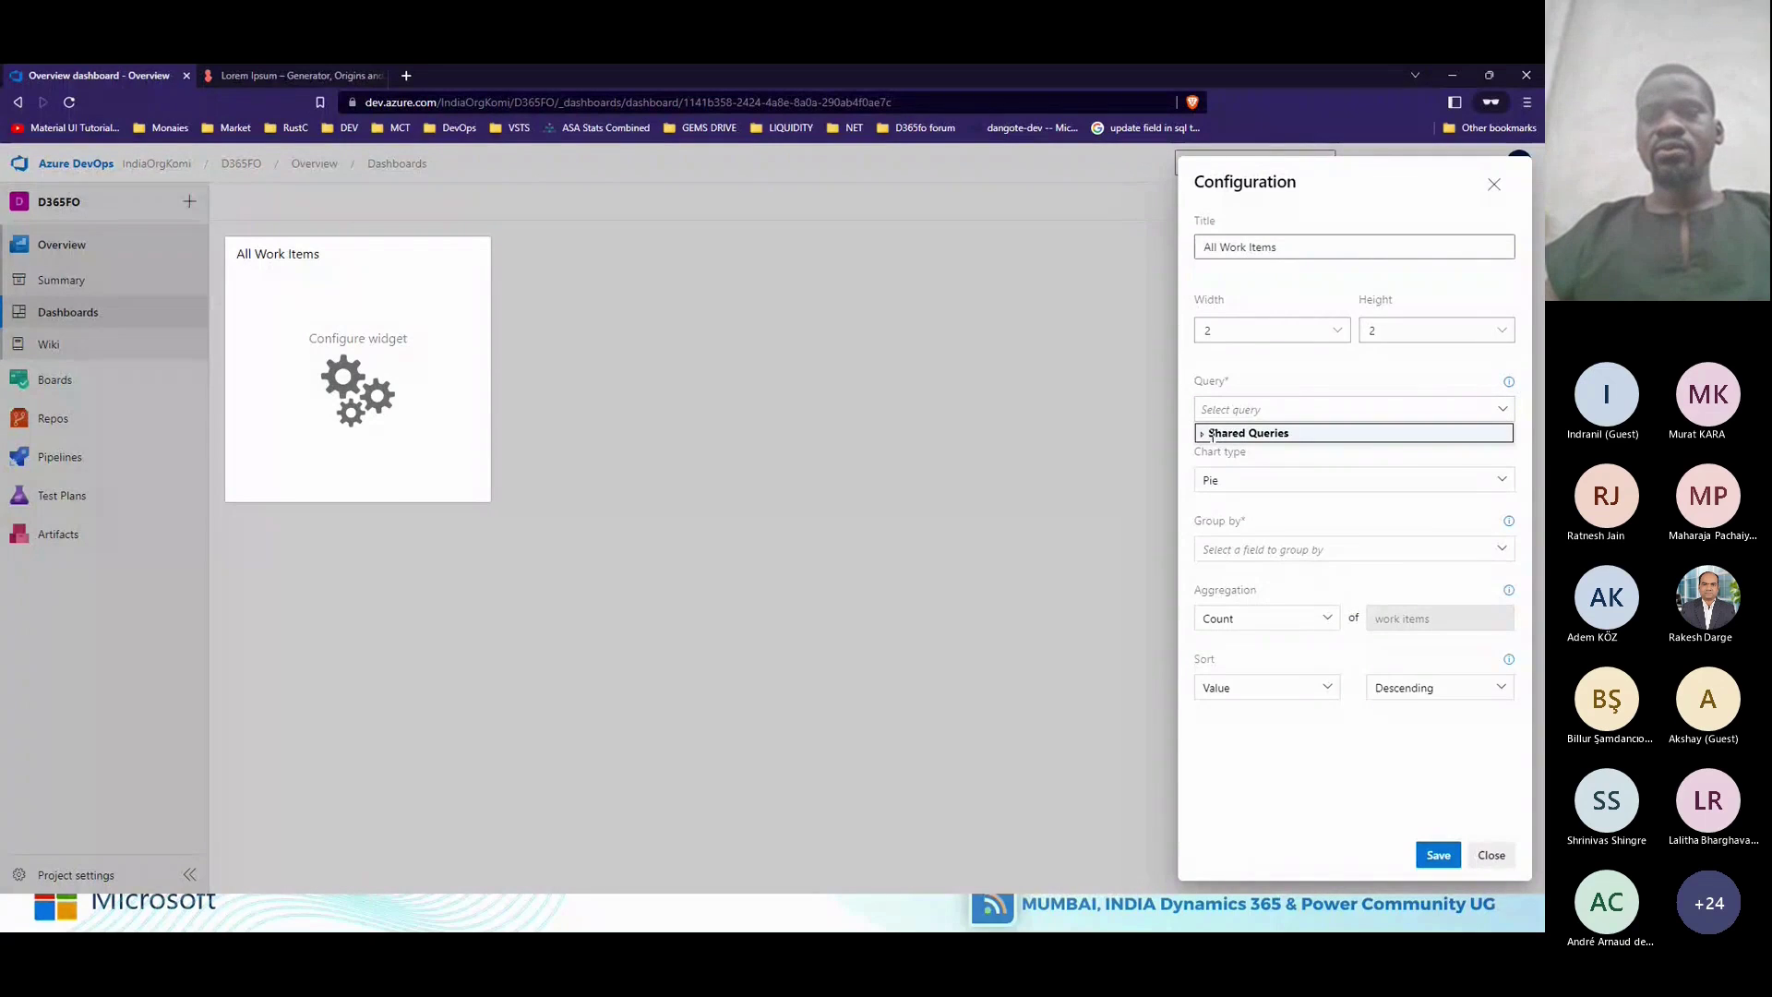
pyautogui.click(1204, 433)
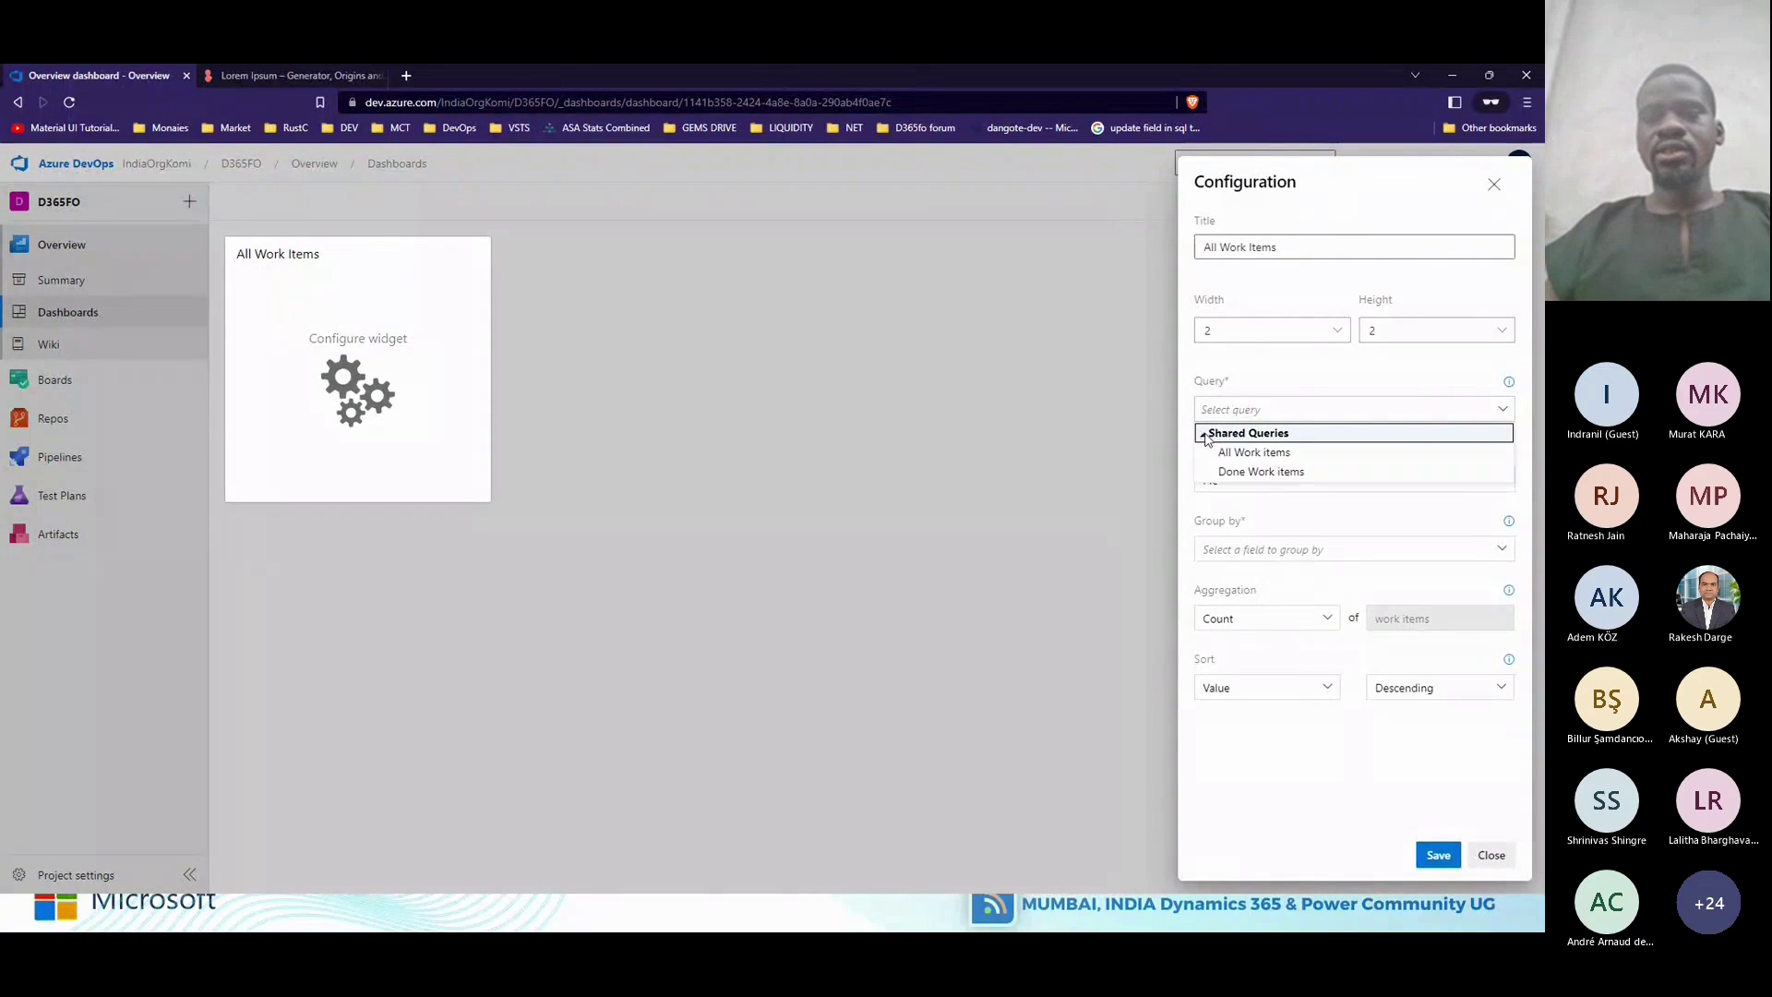
pyautogui.click(1323, 454)
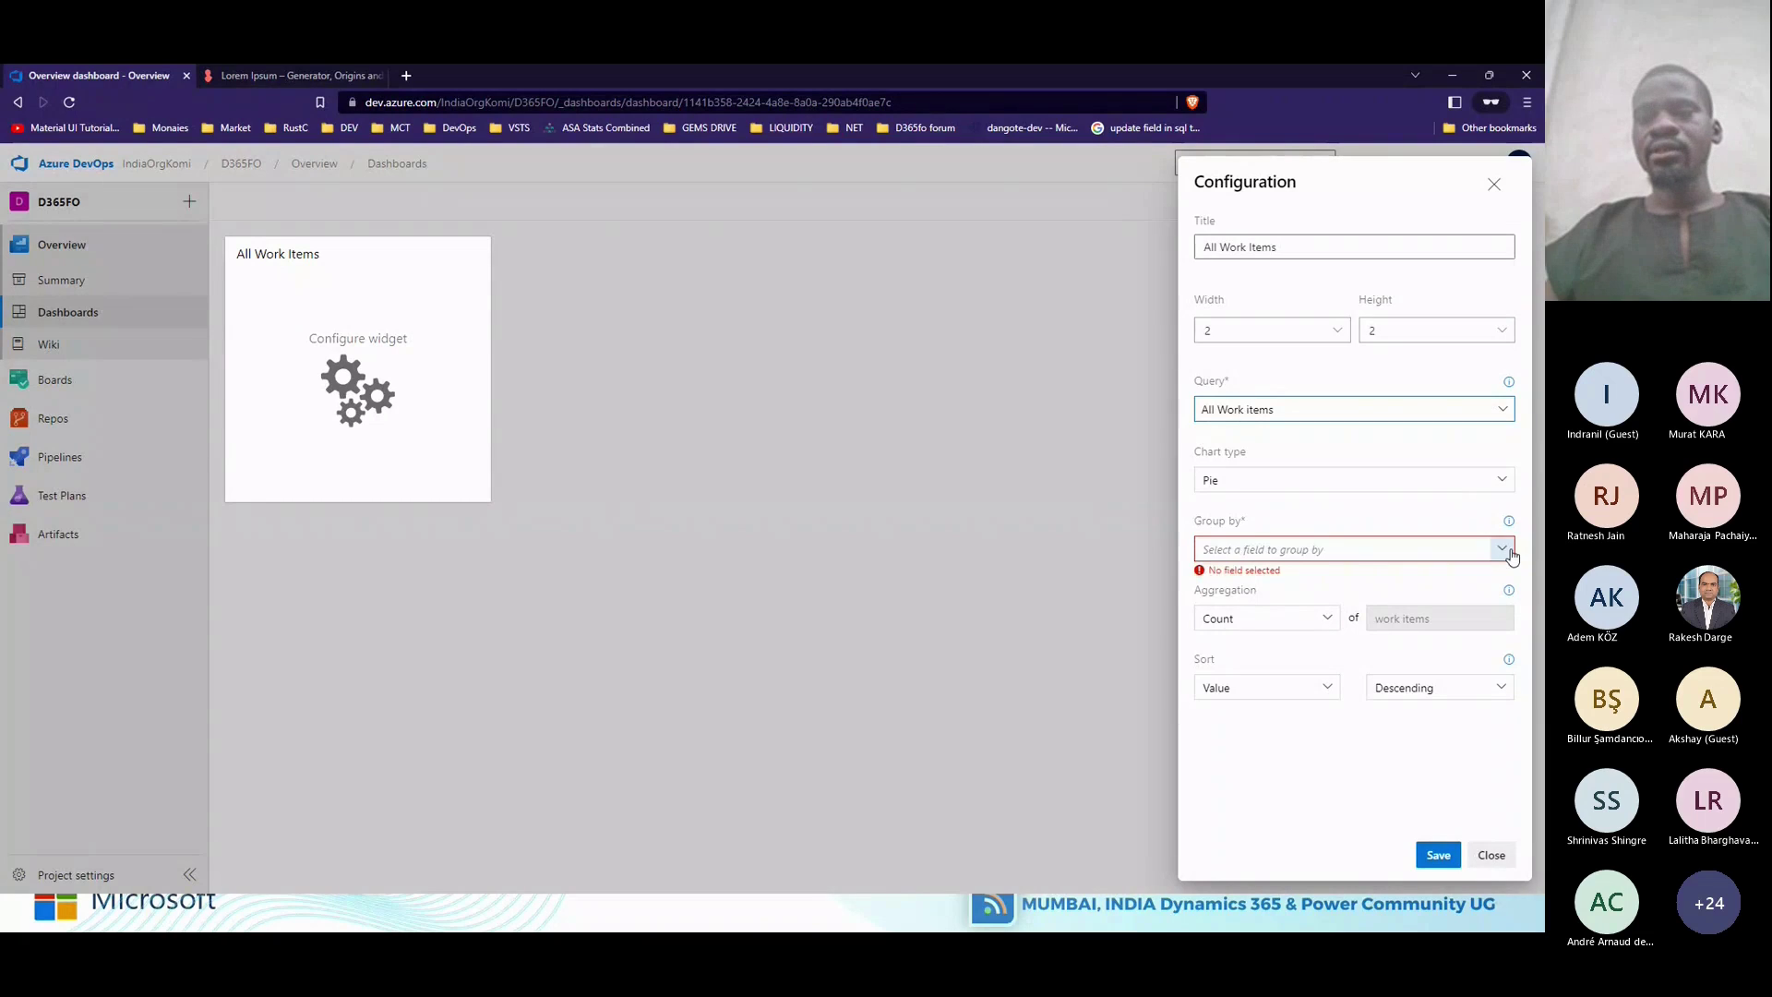
pyautogui.click(1501, 479)
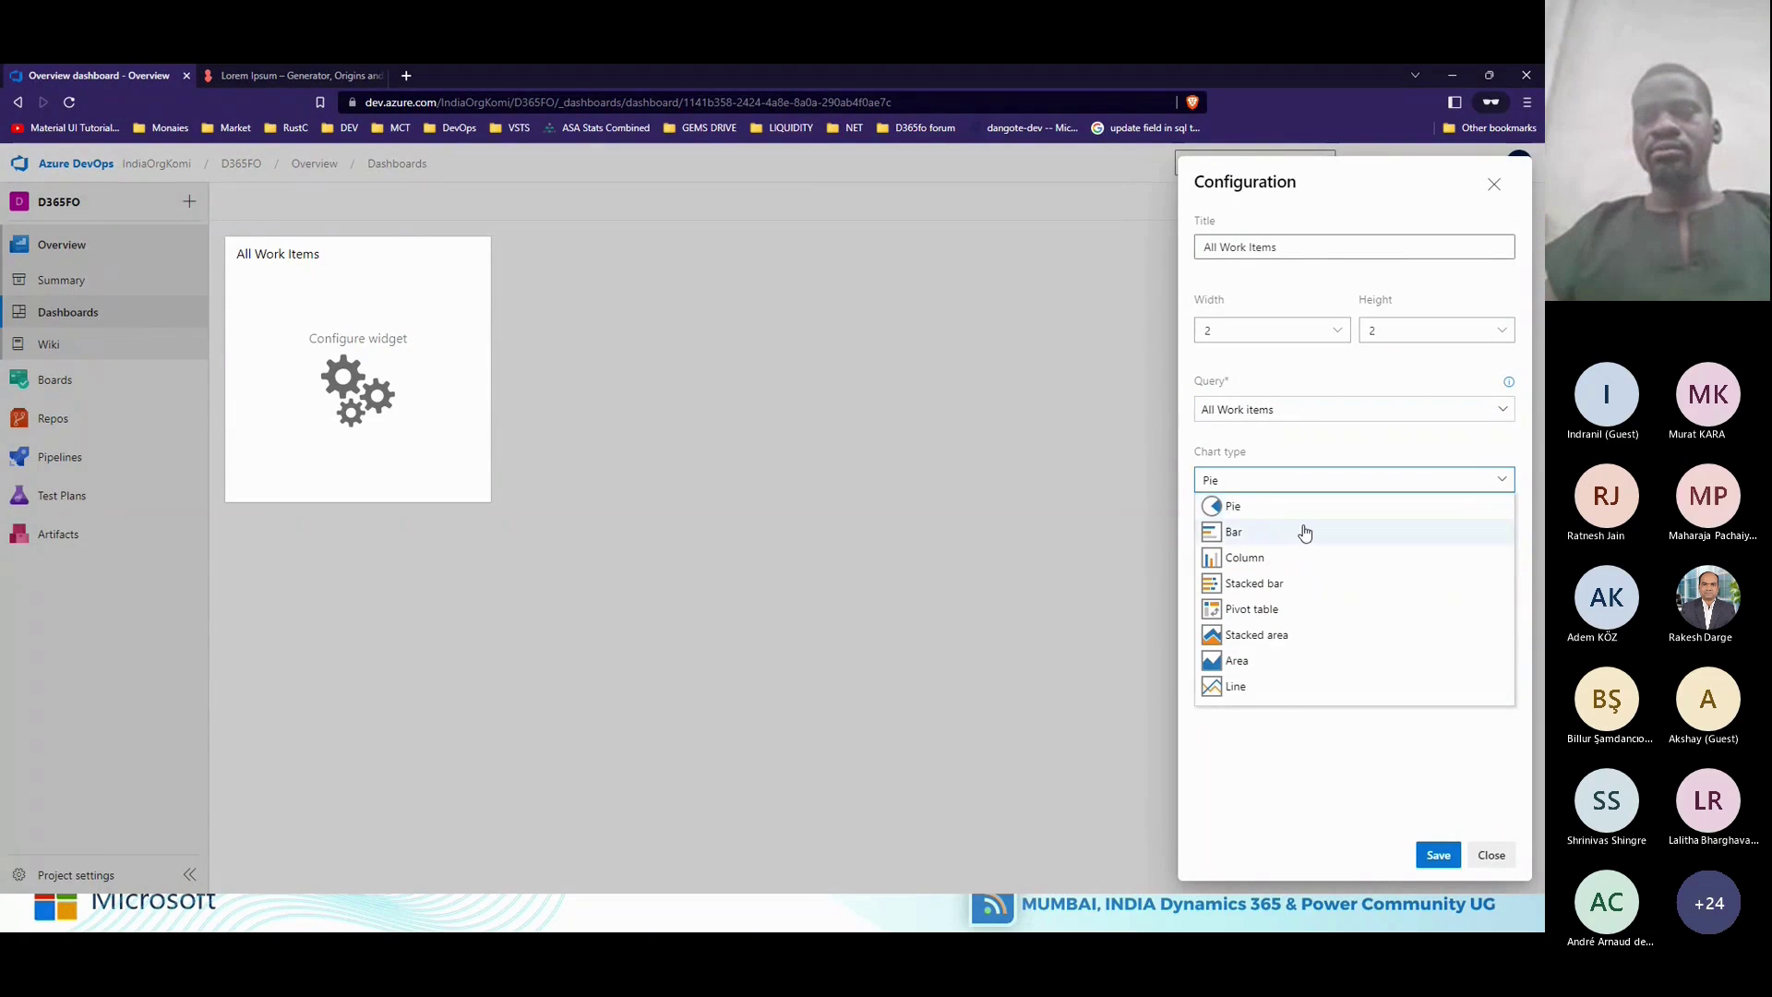
pyautogui.click(1273, 507)
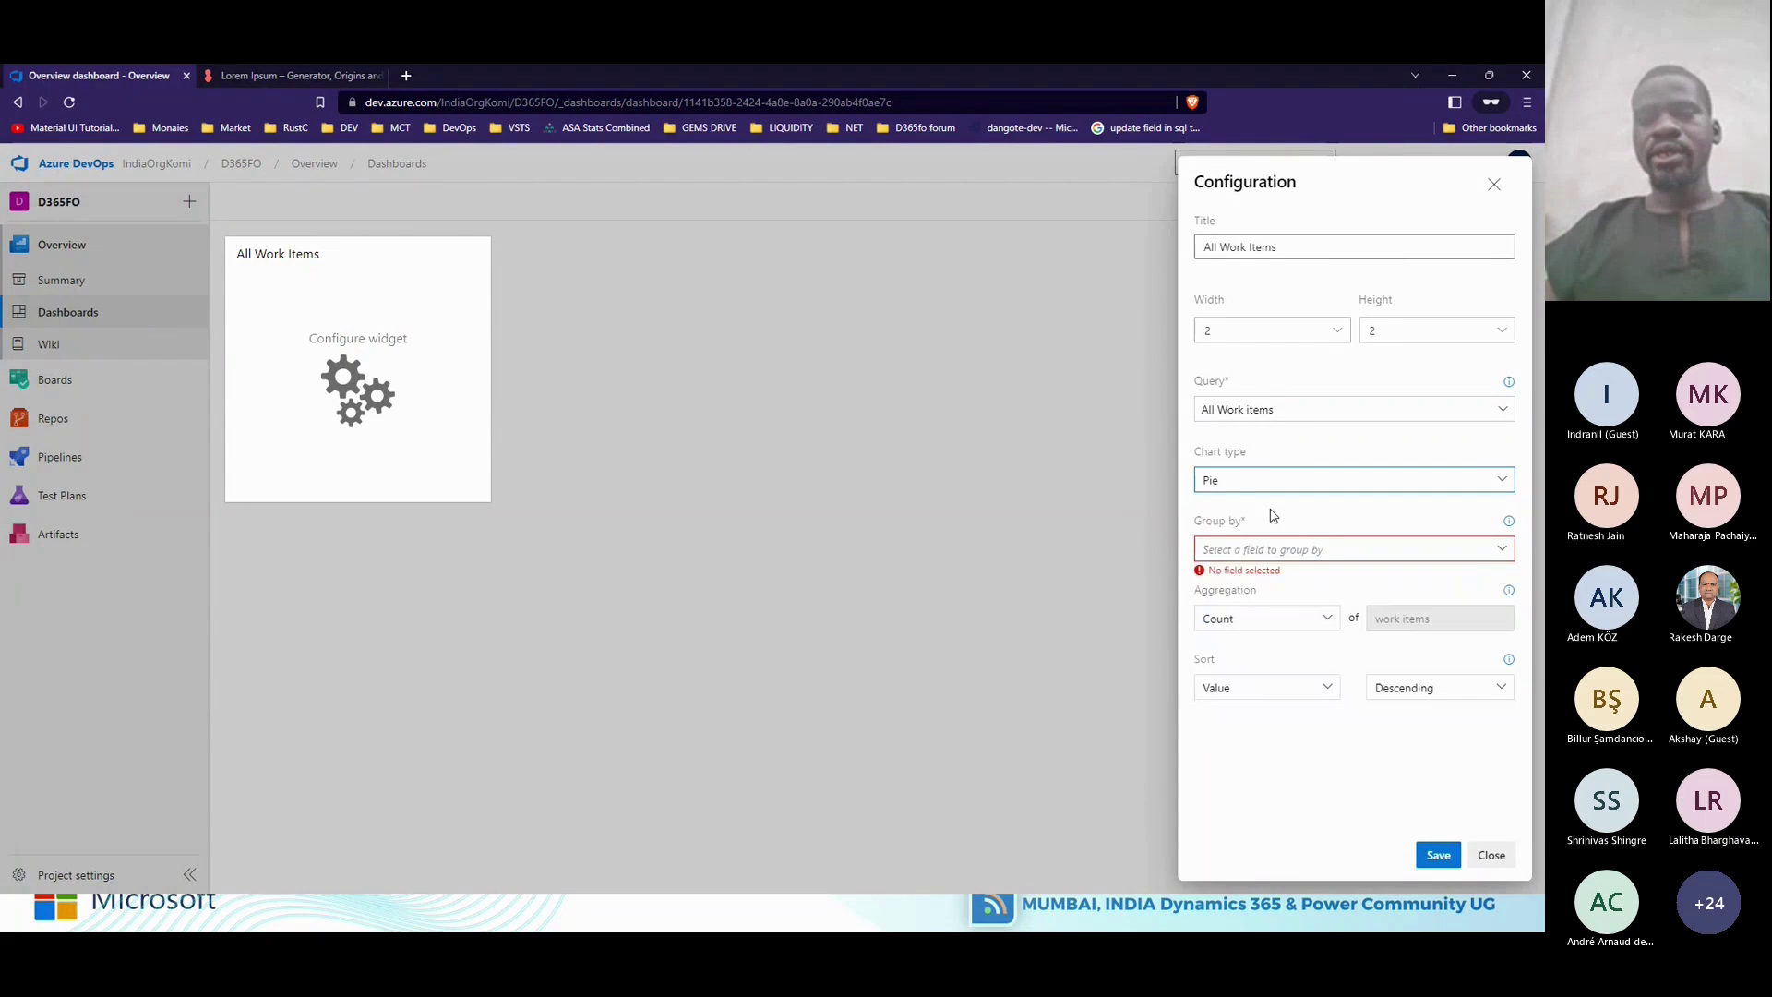
pyautogui.click(1502, 550)
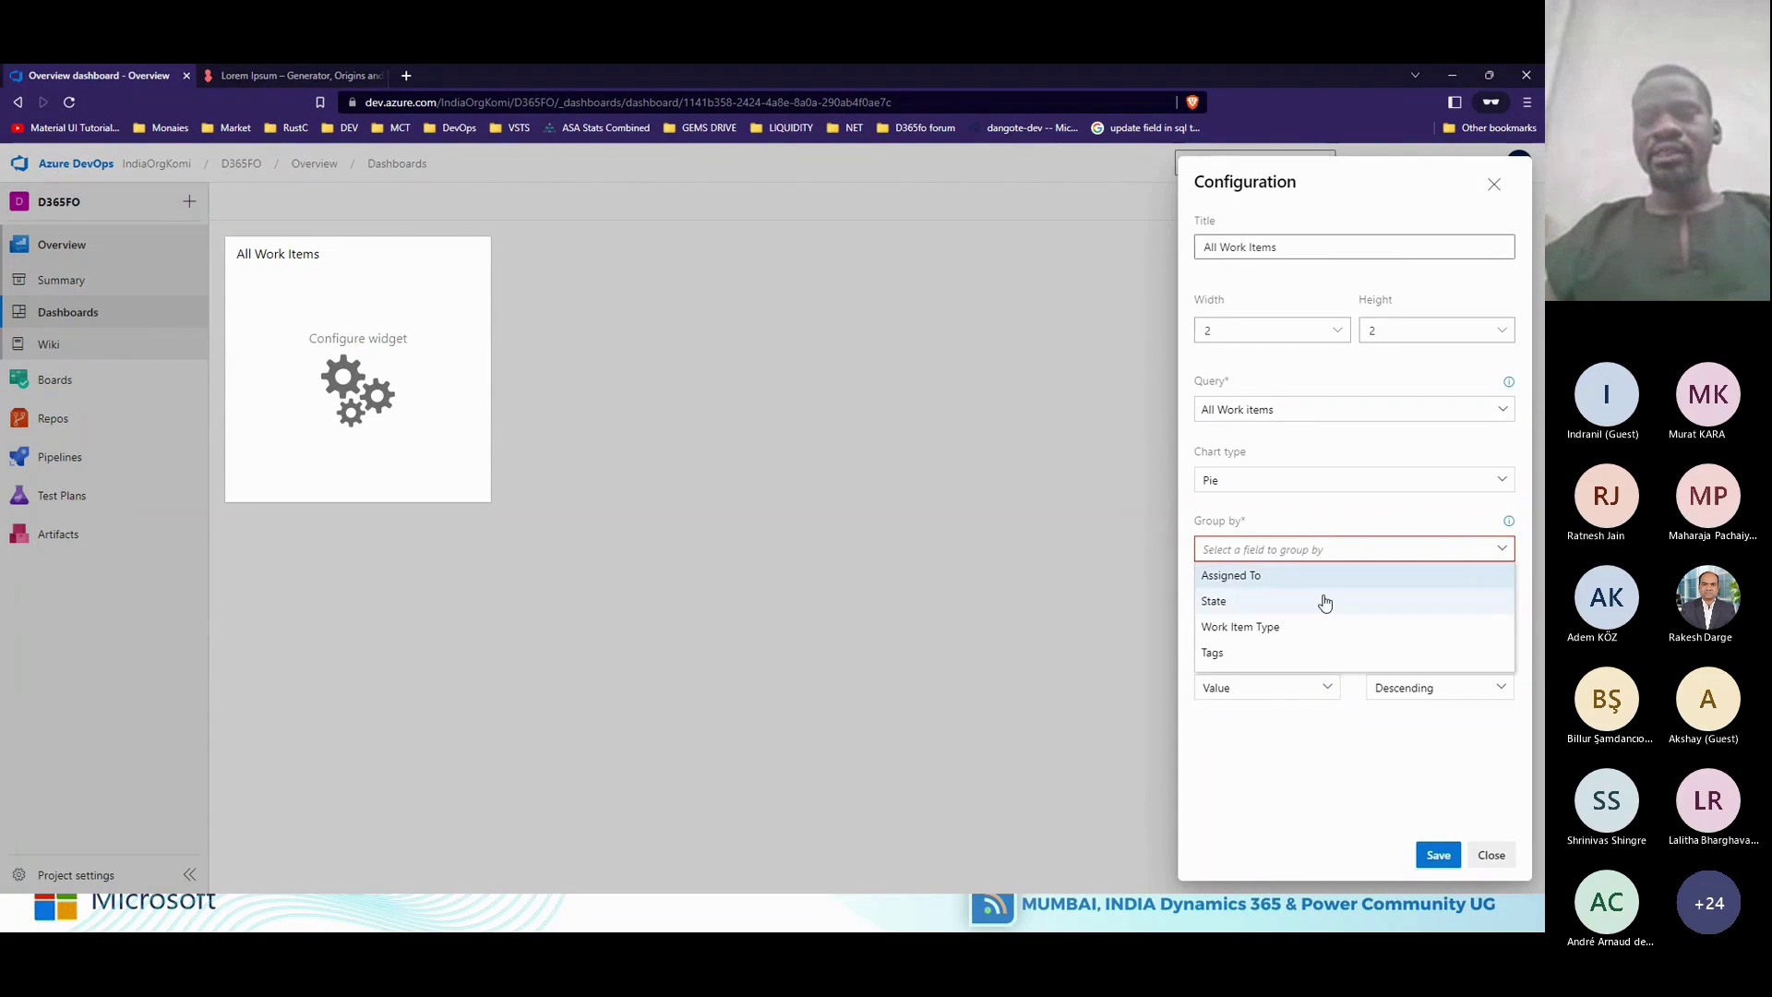
pyautogui.click(1246, 602)
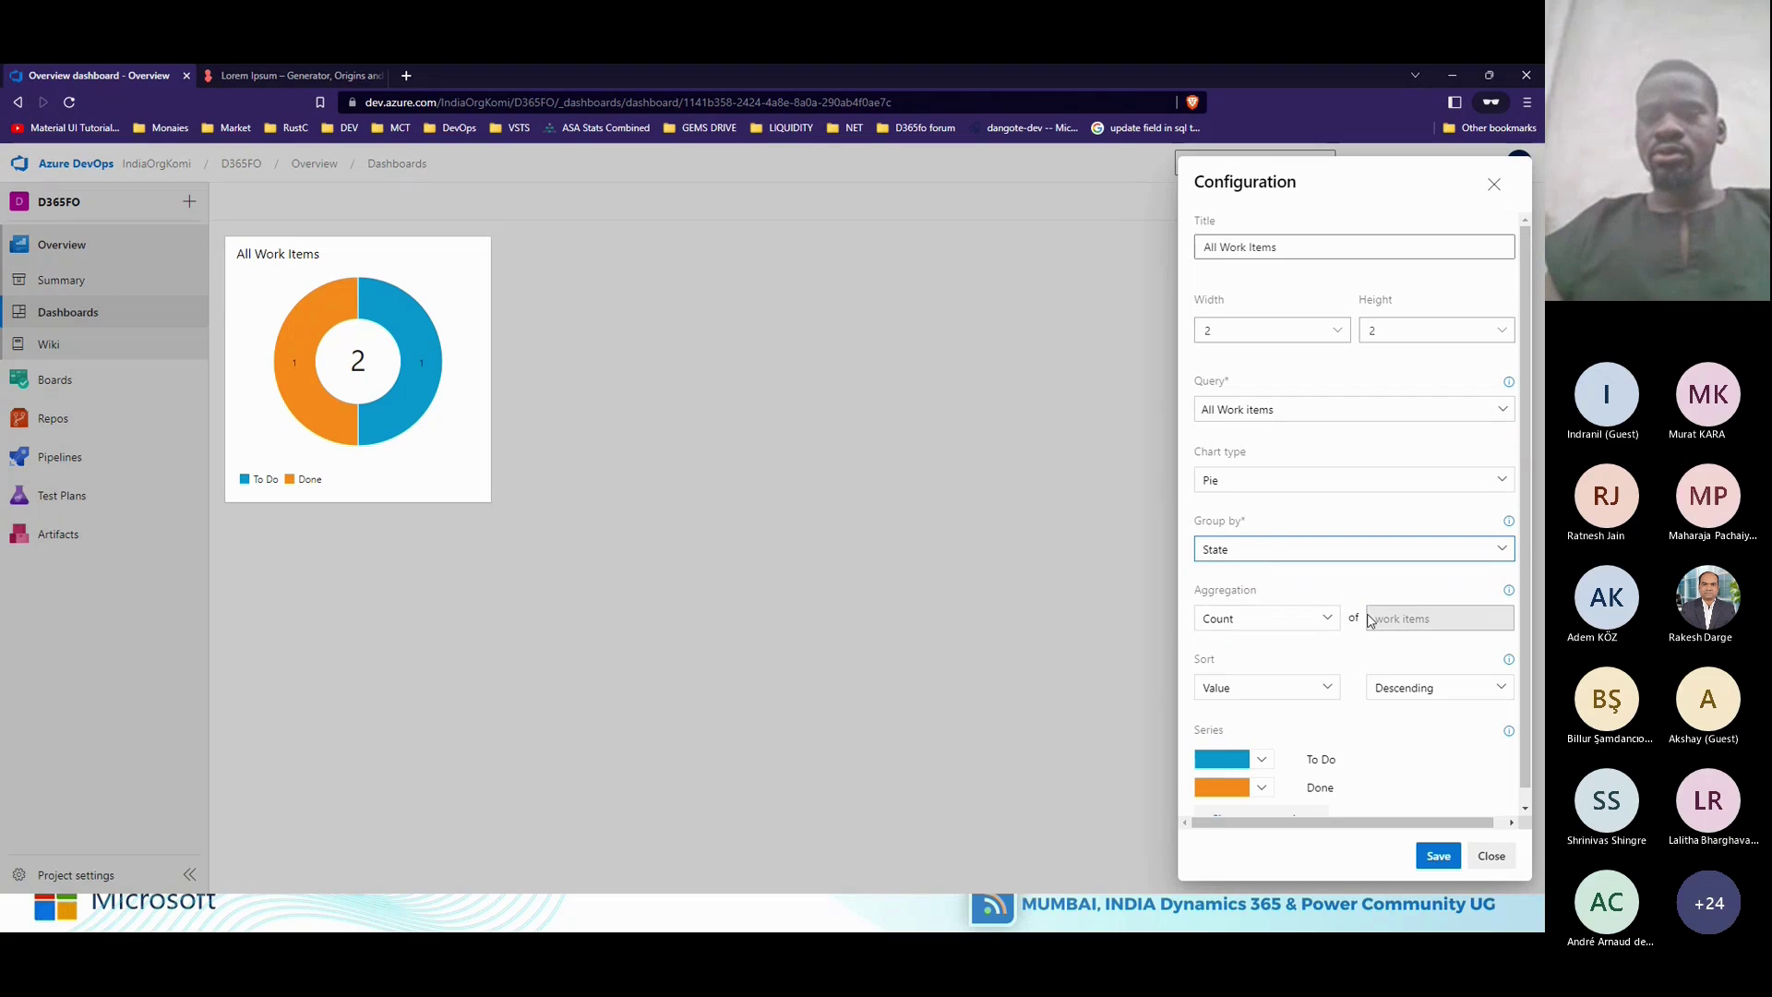
pyautogui.scroll(-1, 1370, 620)
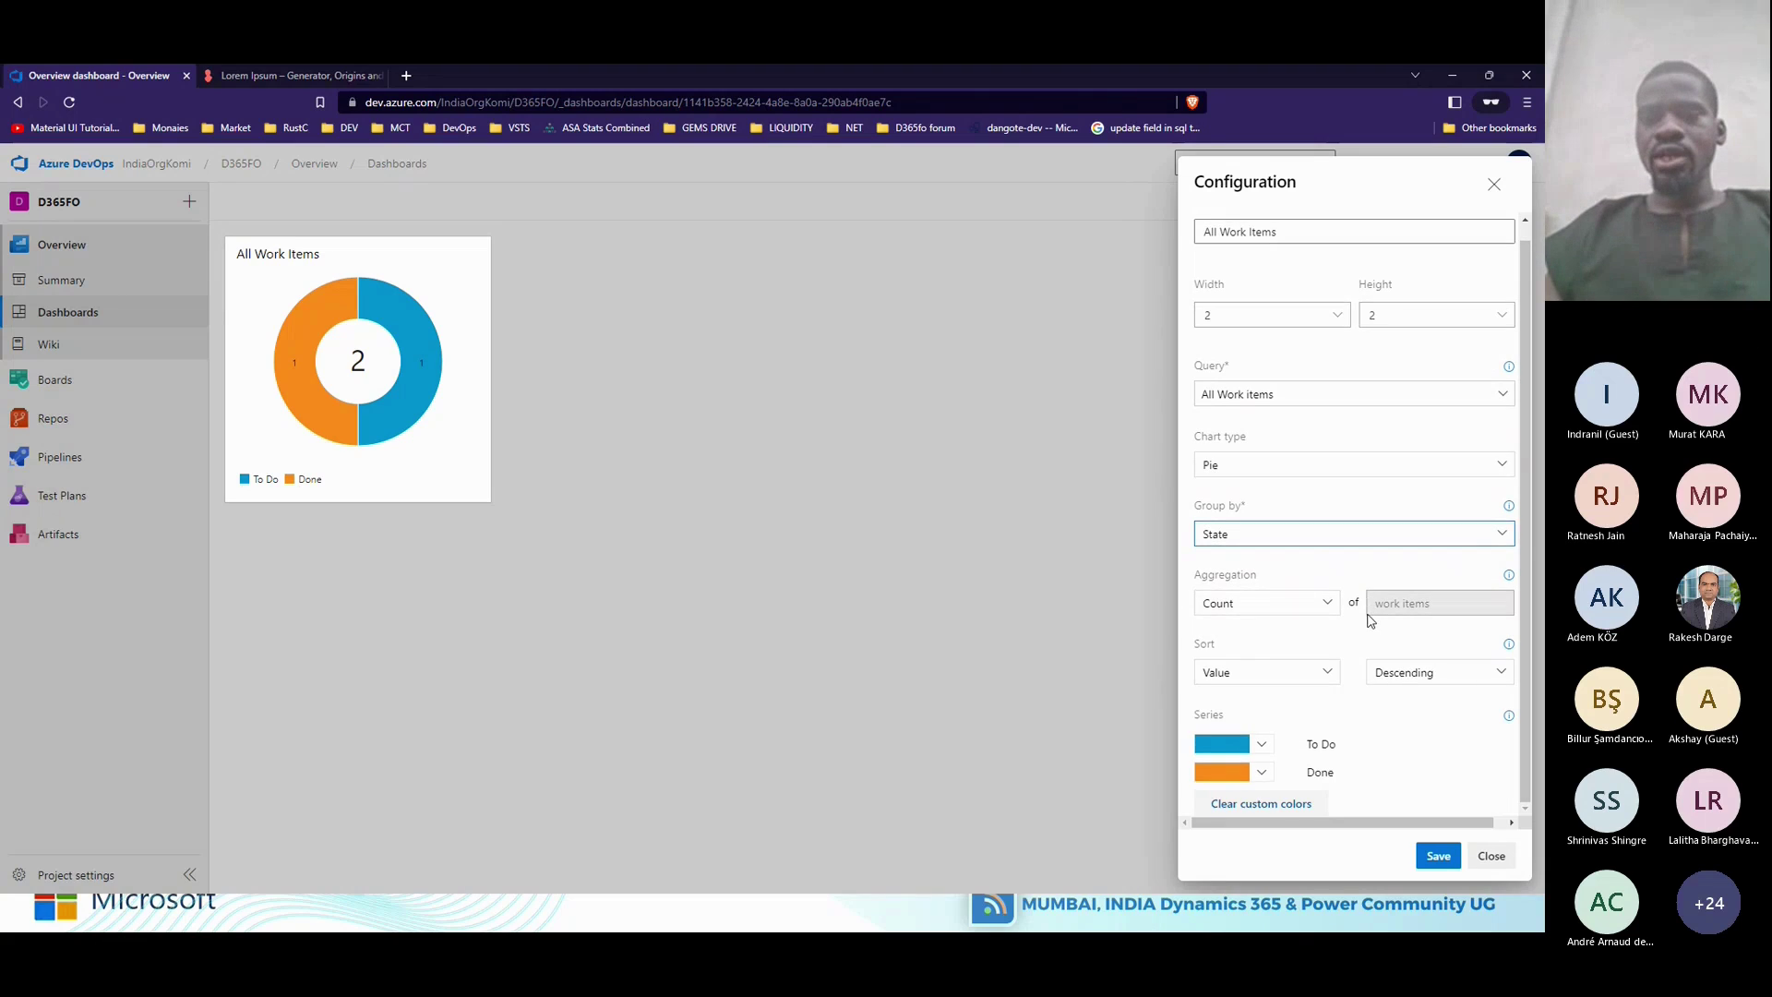
pyautogui.click(1435, 858)
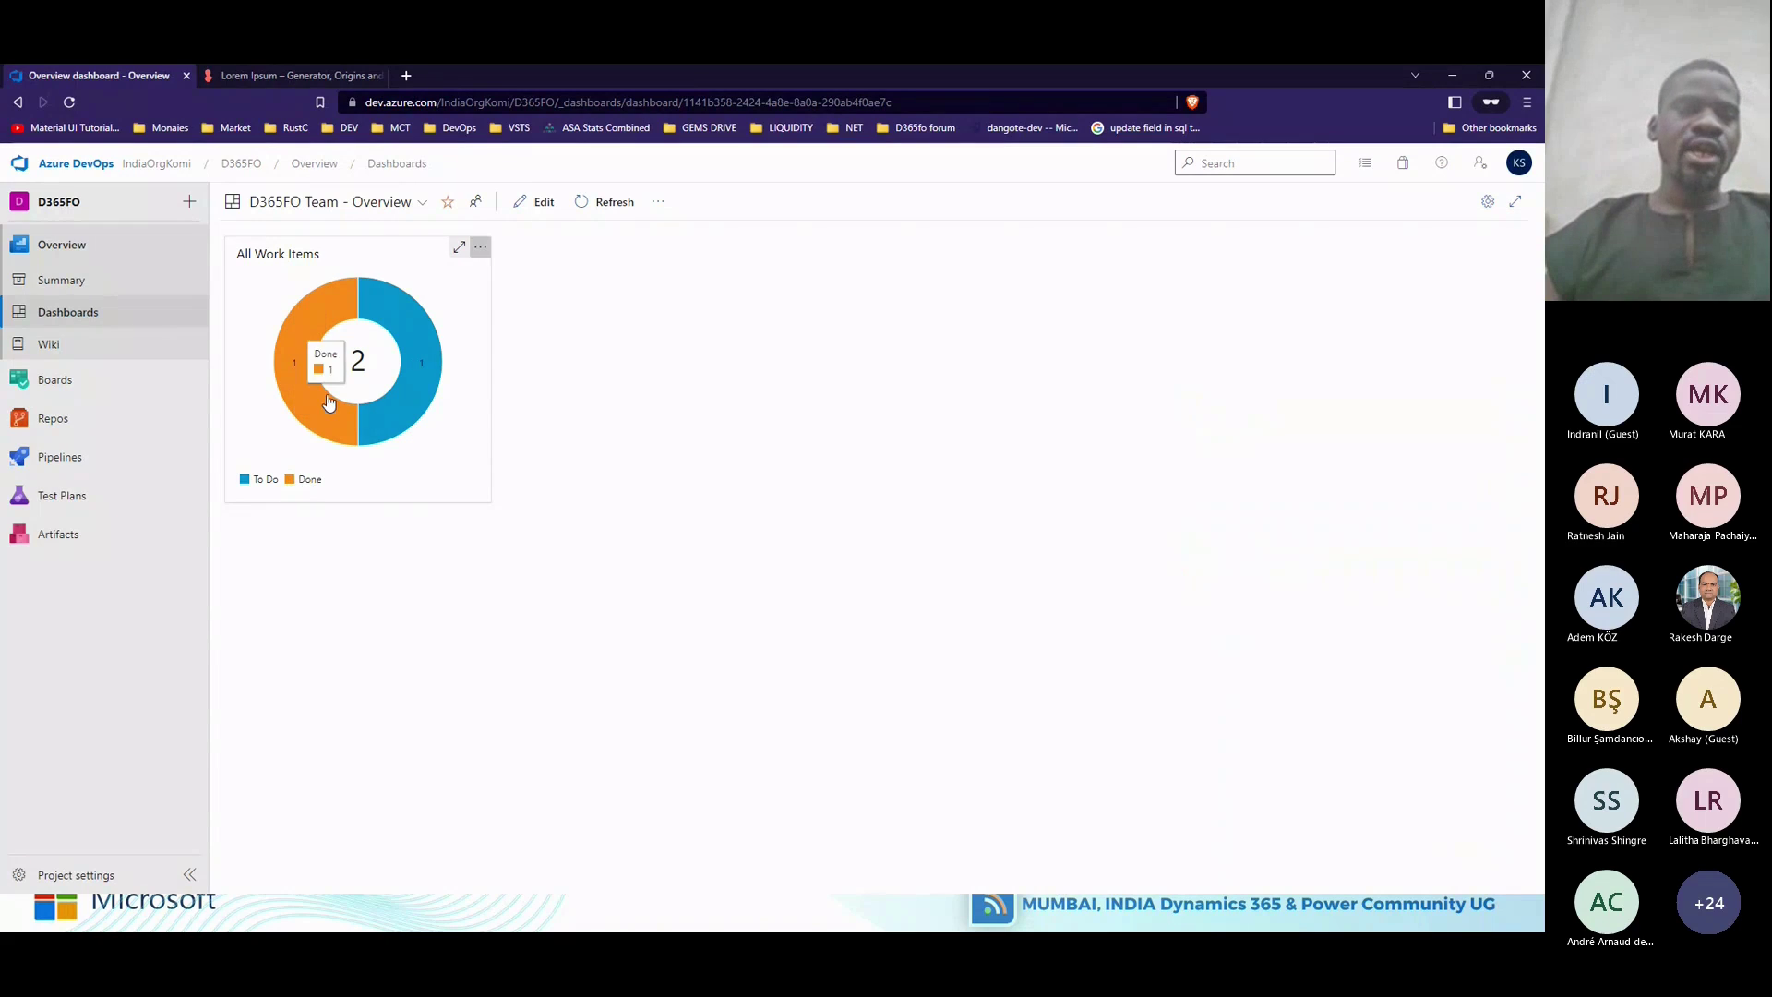
# Leave the saved All Work Items pie chart on the dashboard and bring Teams to the front.
pyautogui.moveTo(449, 331)
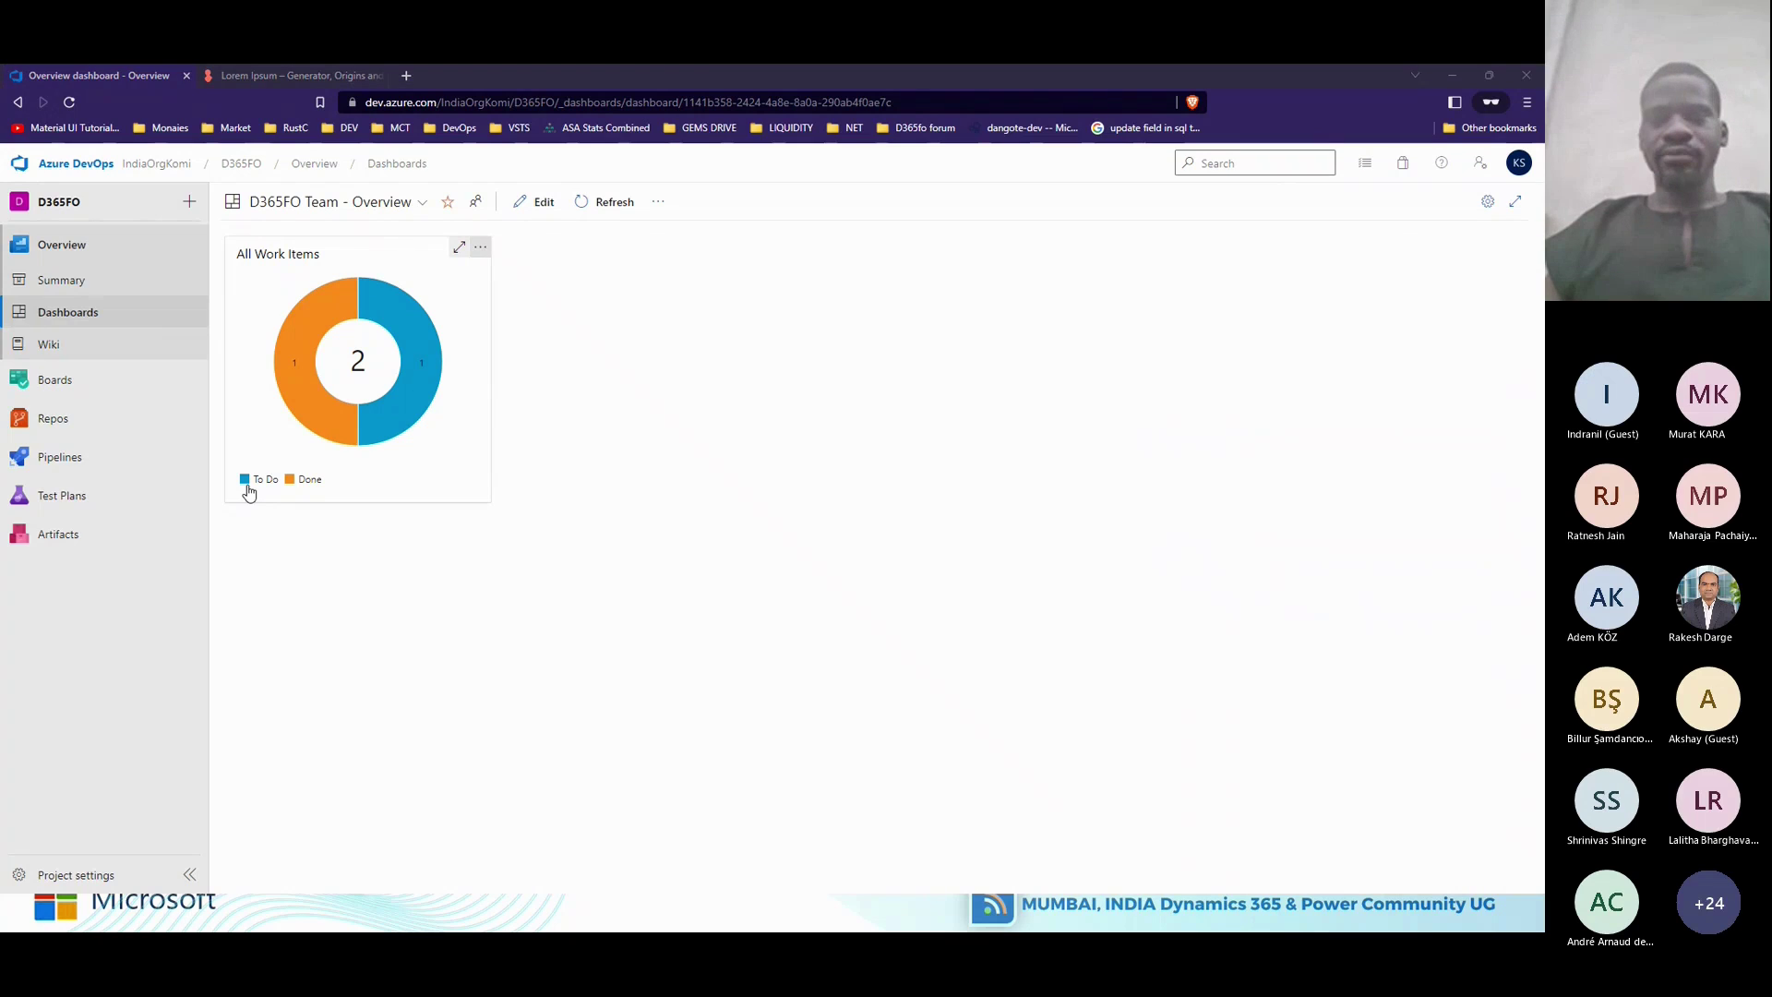
pyautogui.hotkey('alt', 'Tab')
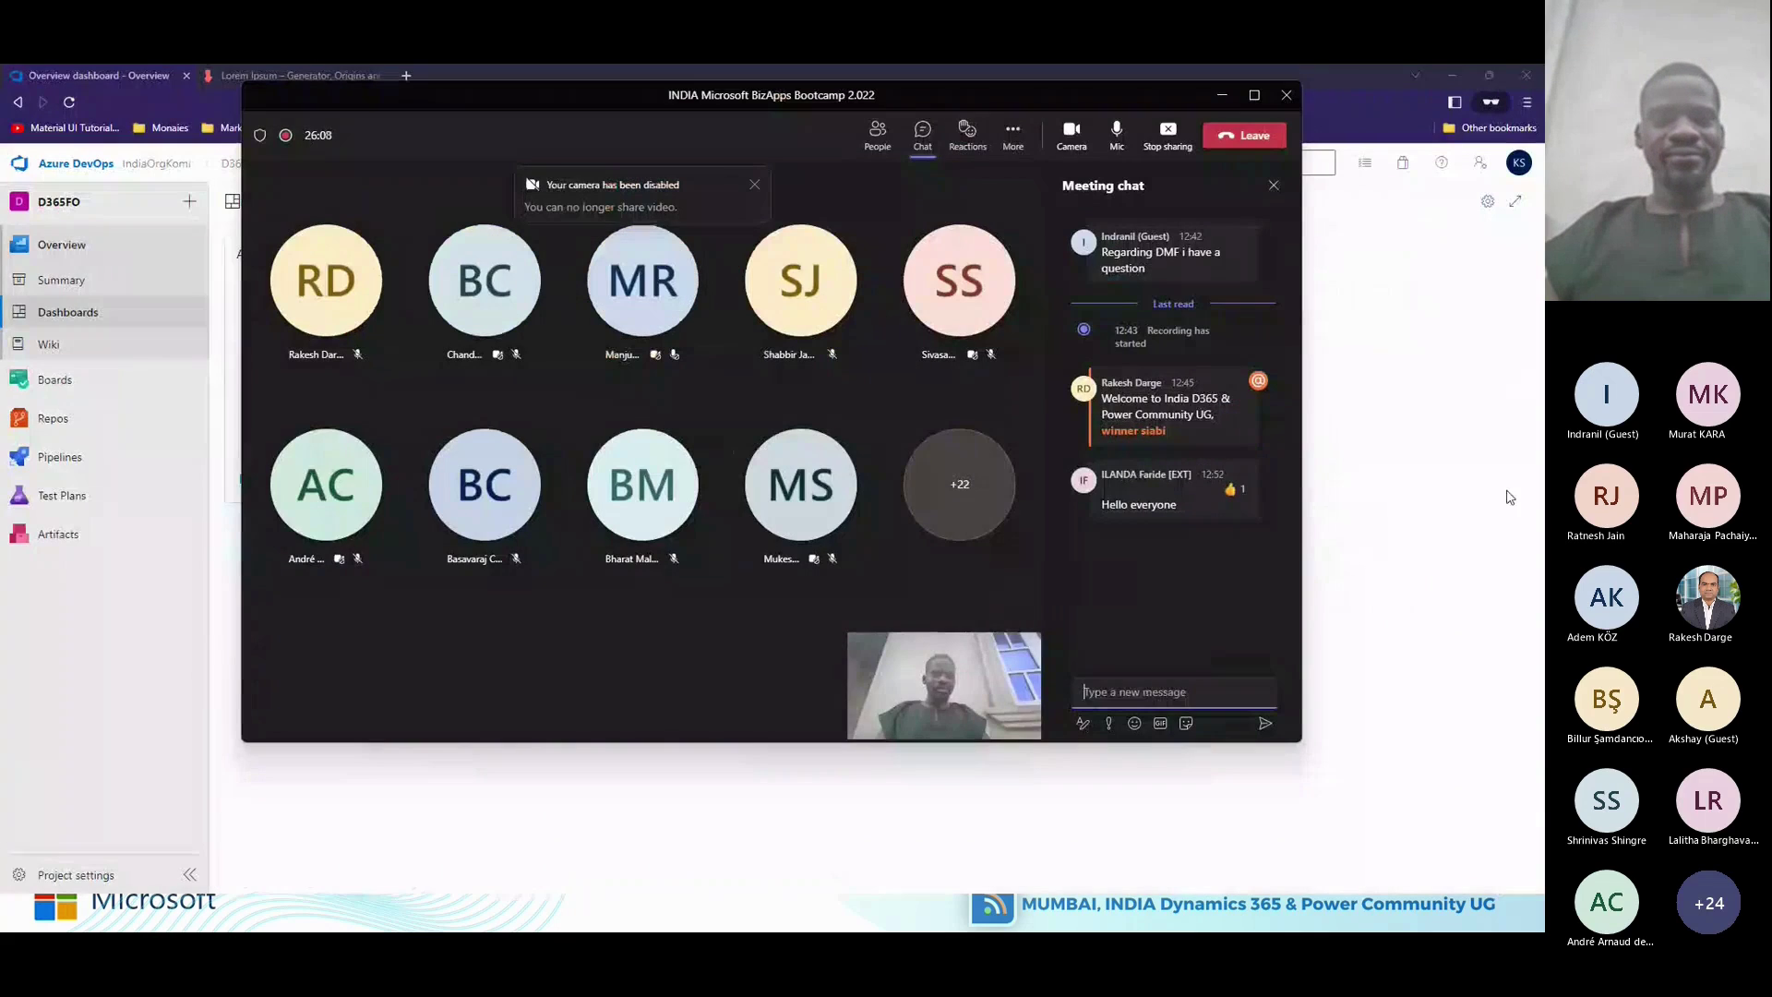
# Post 'Can anyone here me ?' in the Teams meeting chat.
pyautogui.click(1474, 287)
pyautogui.hotkey('alt', 'Tab')
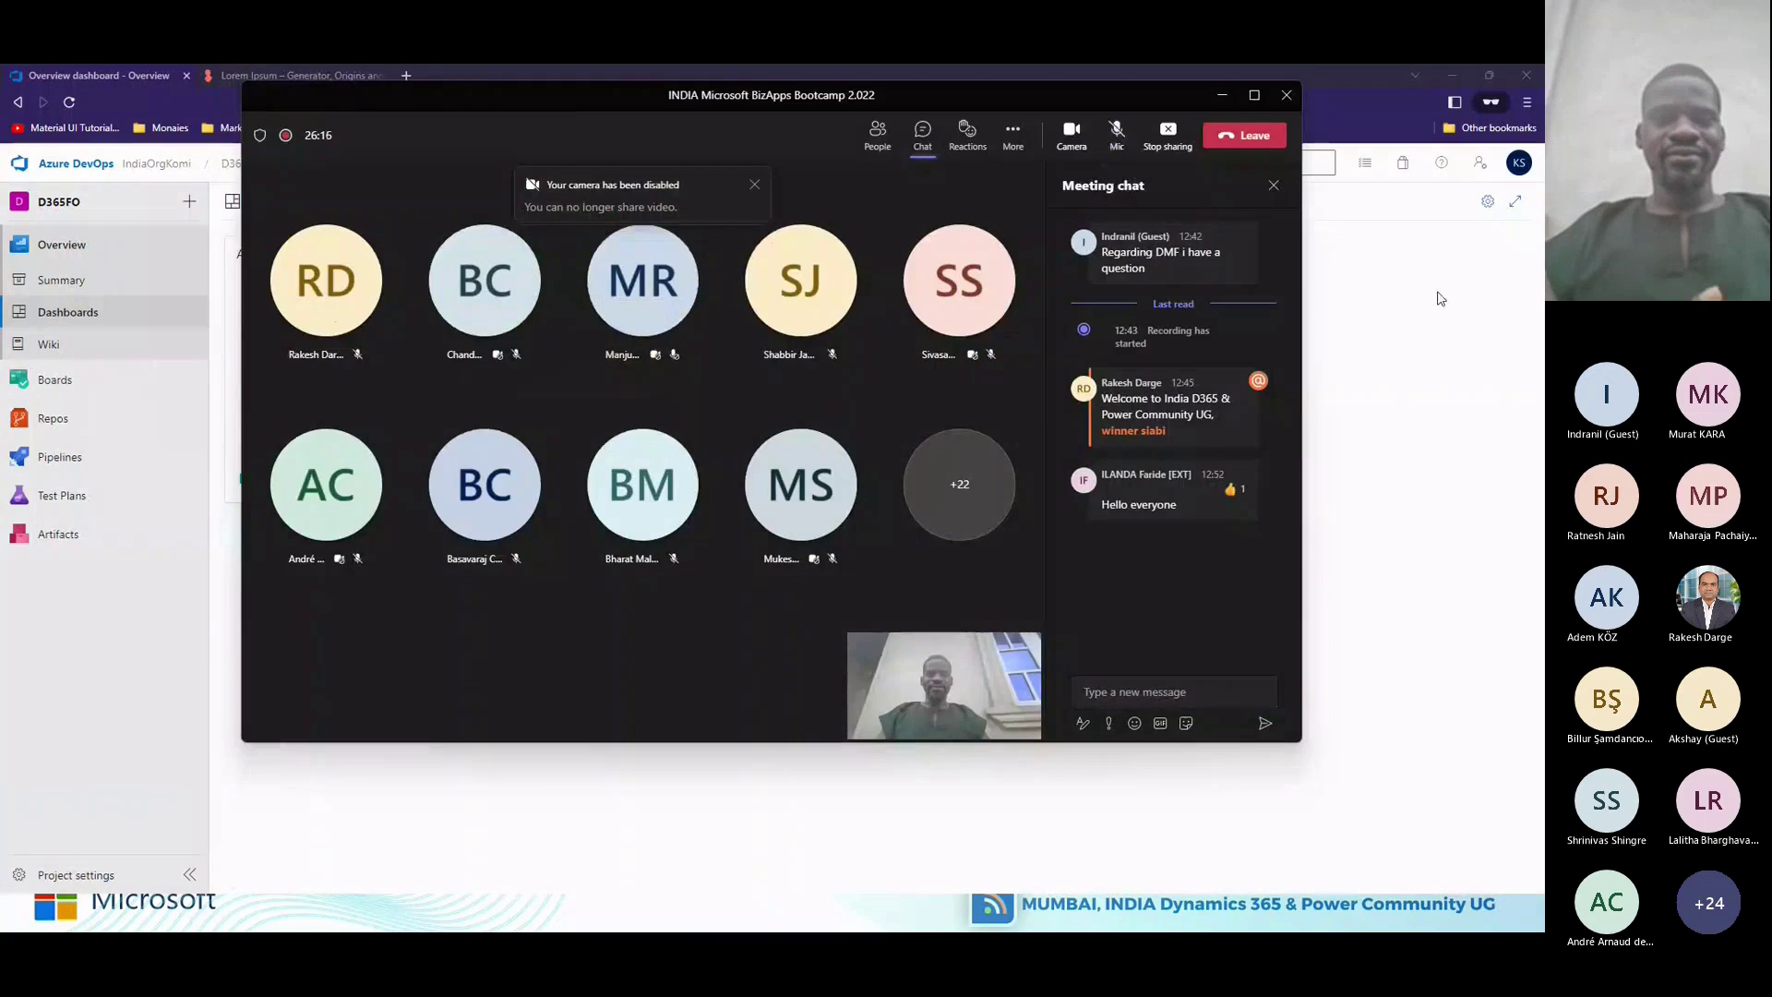
pyautogui.click(1440, 298)
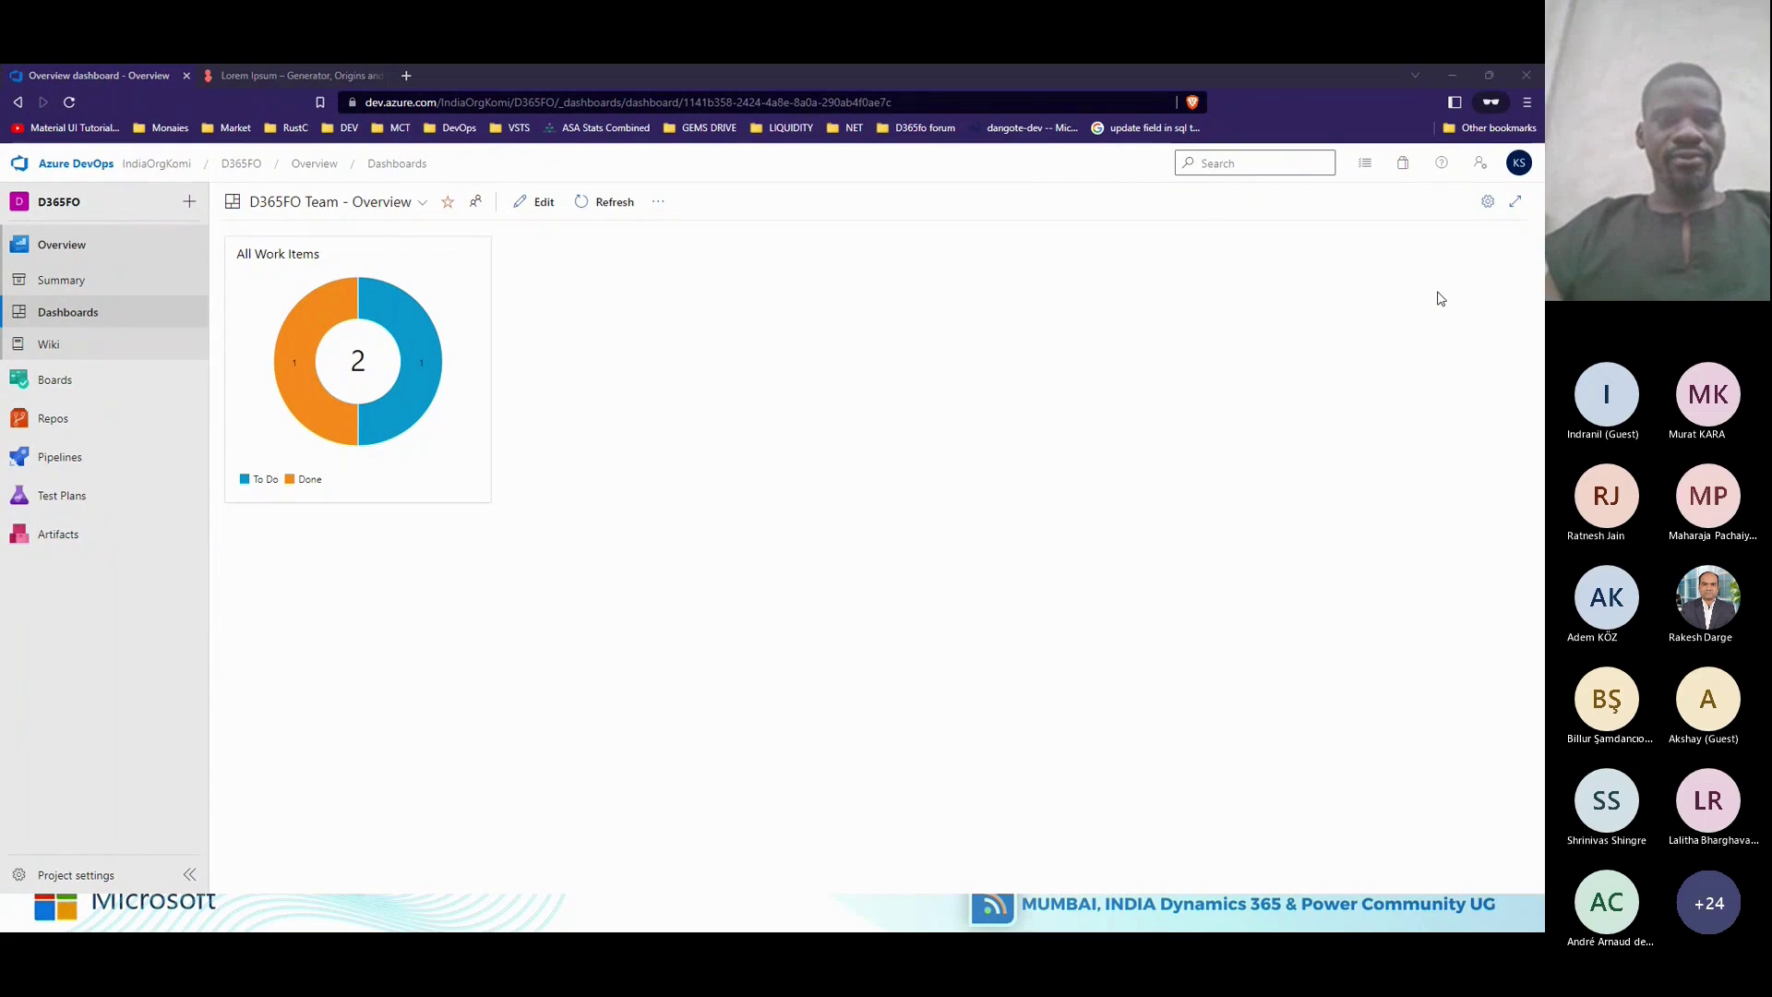
pyautogui.hotkey('alt', 'Tab')
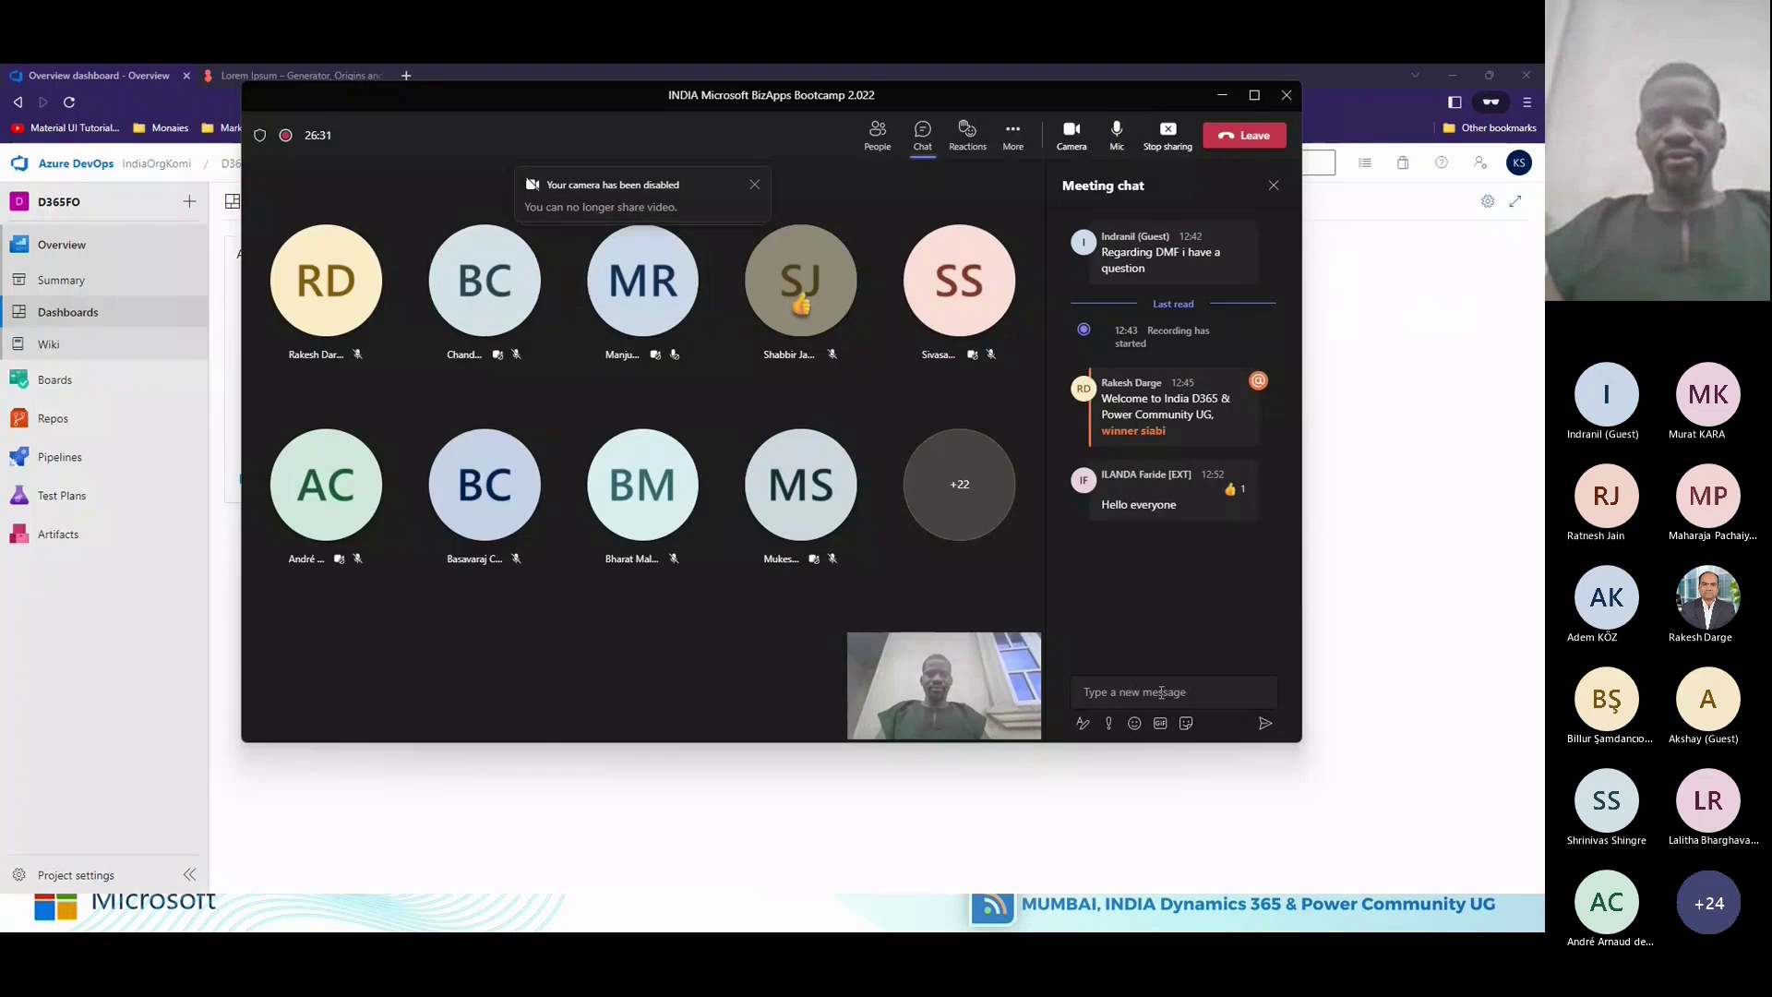
pyautogui.click(1161, 691)
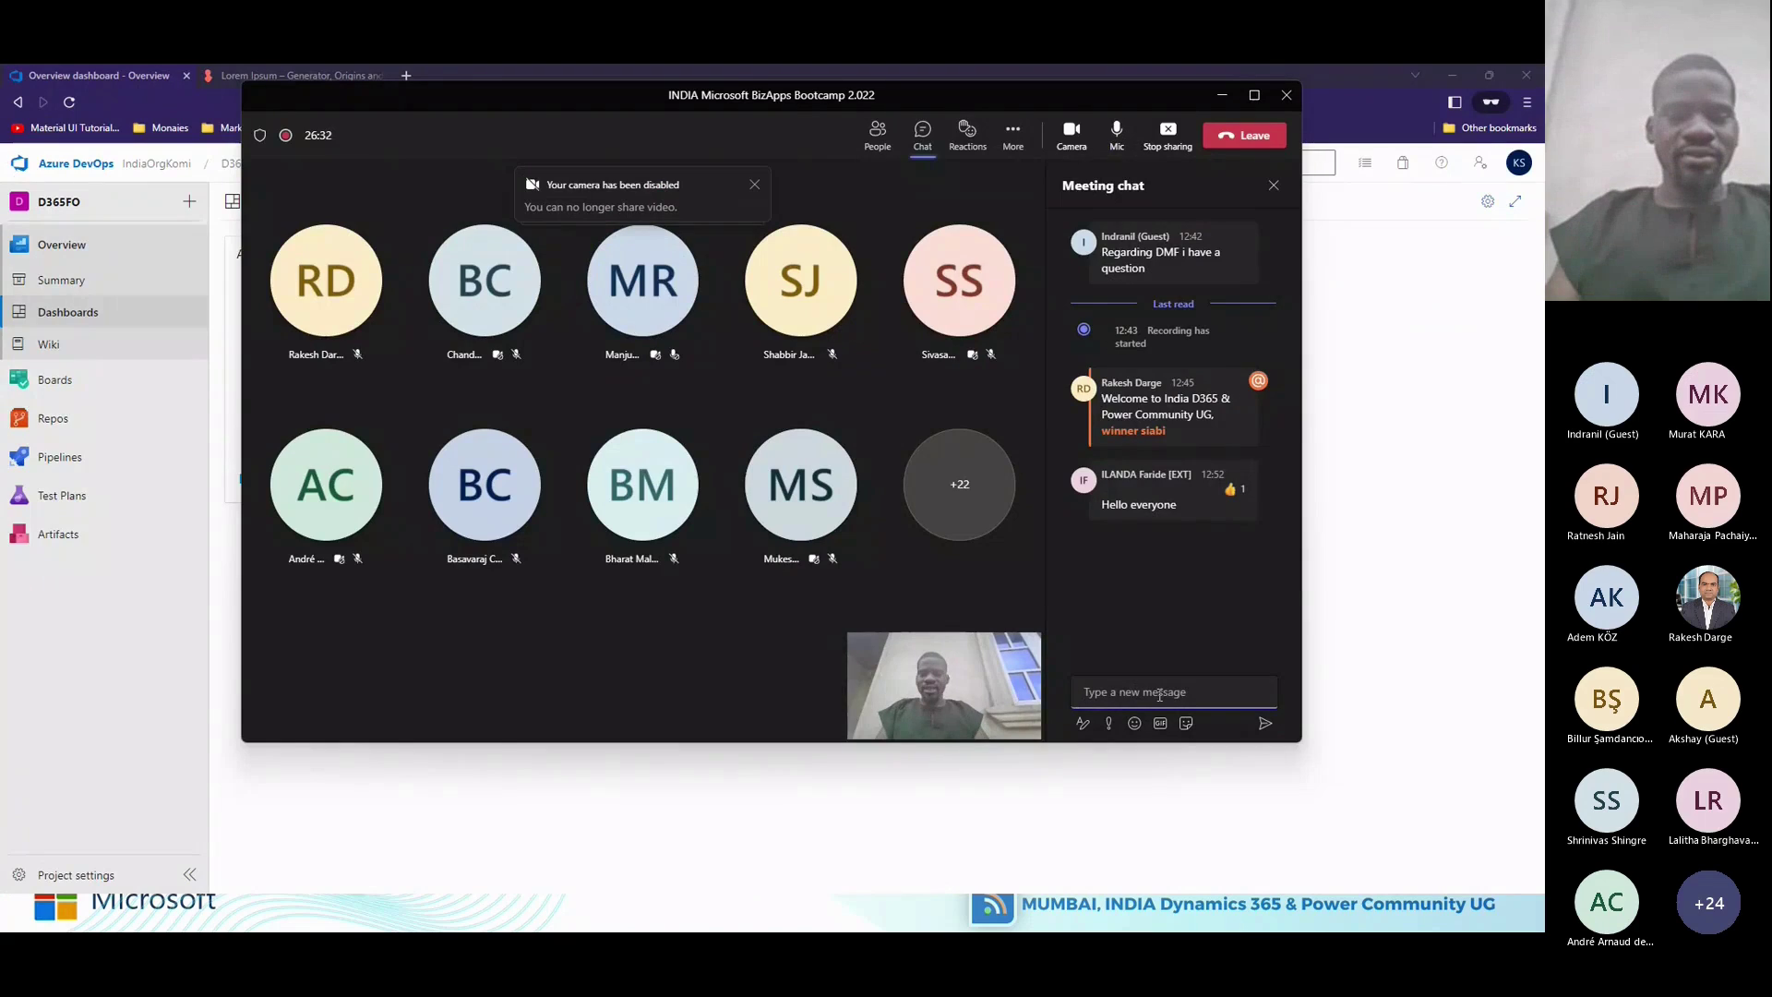
pyautogui.write('Can anyon')
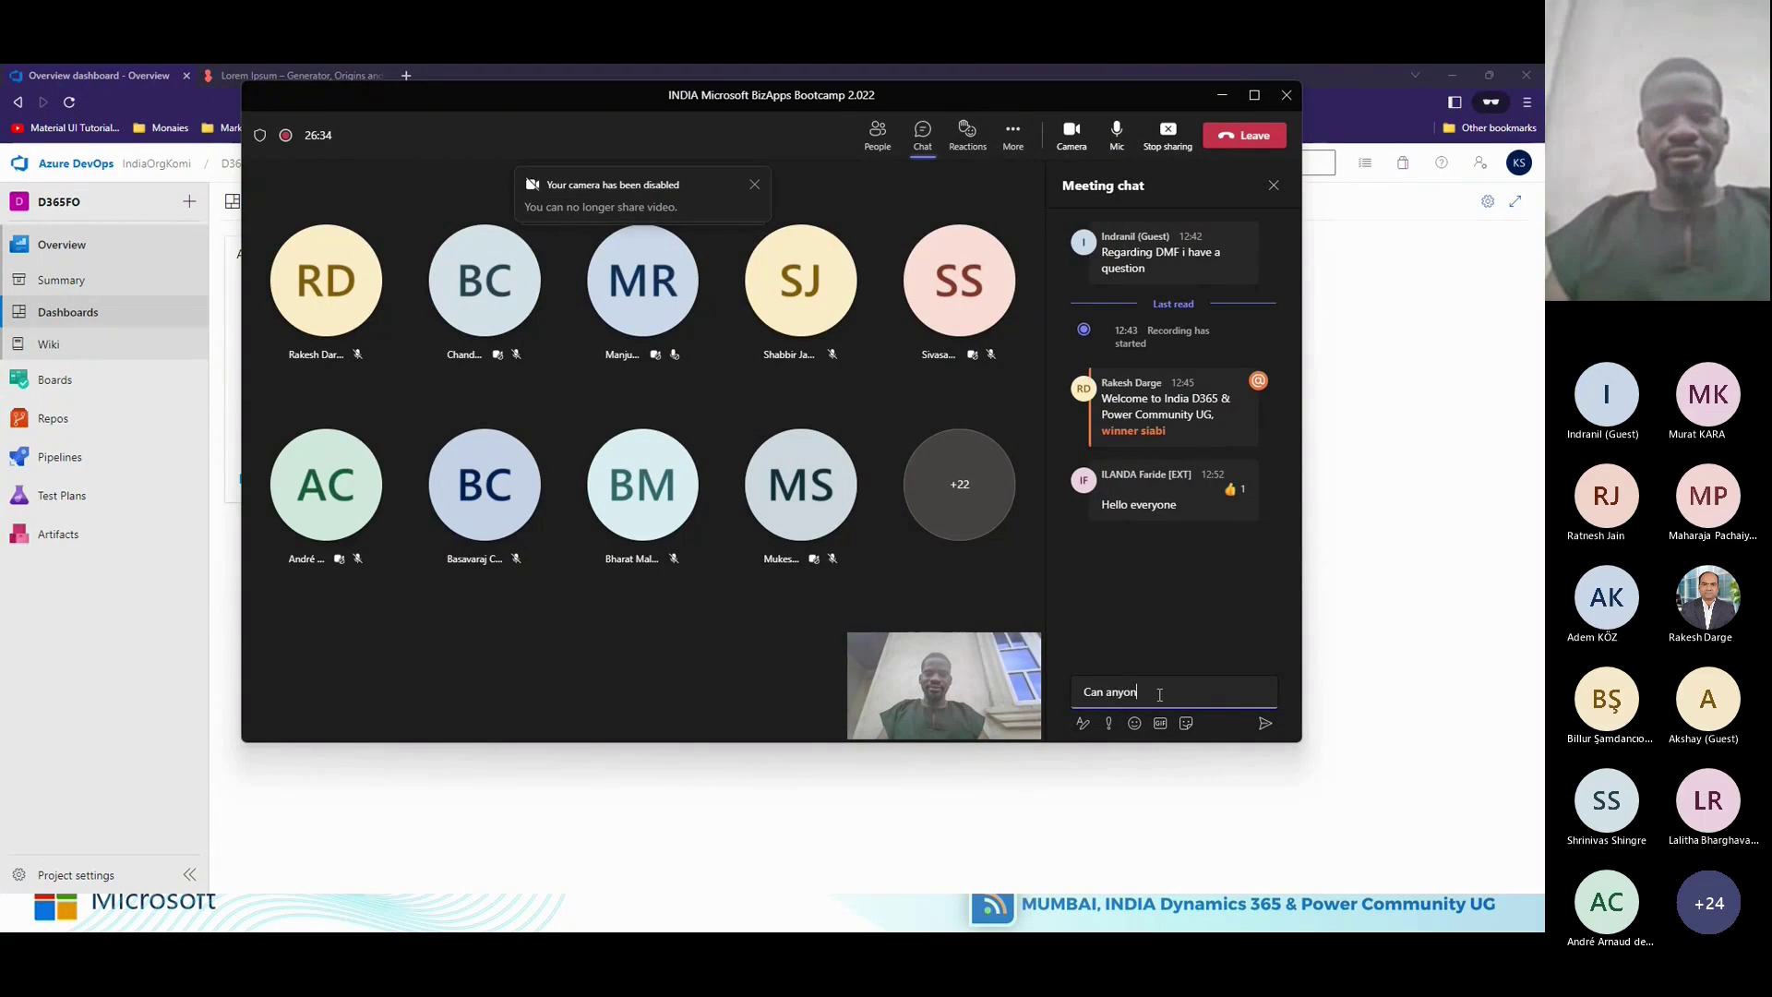
pyautogui.write('e here me ?')
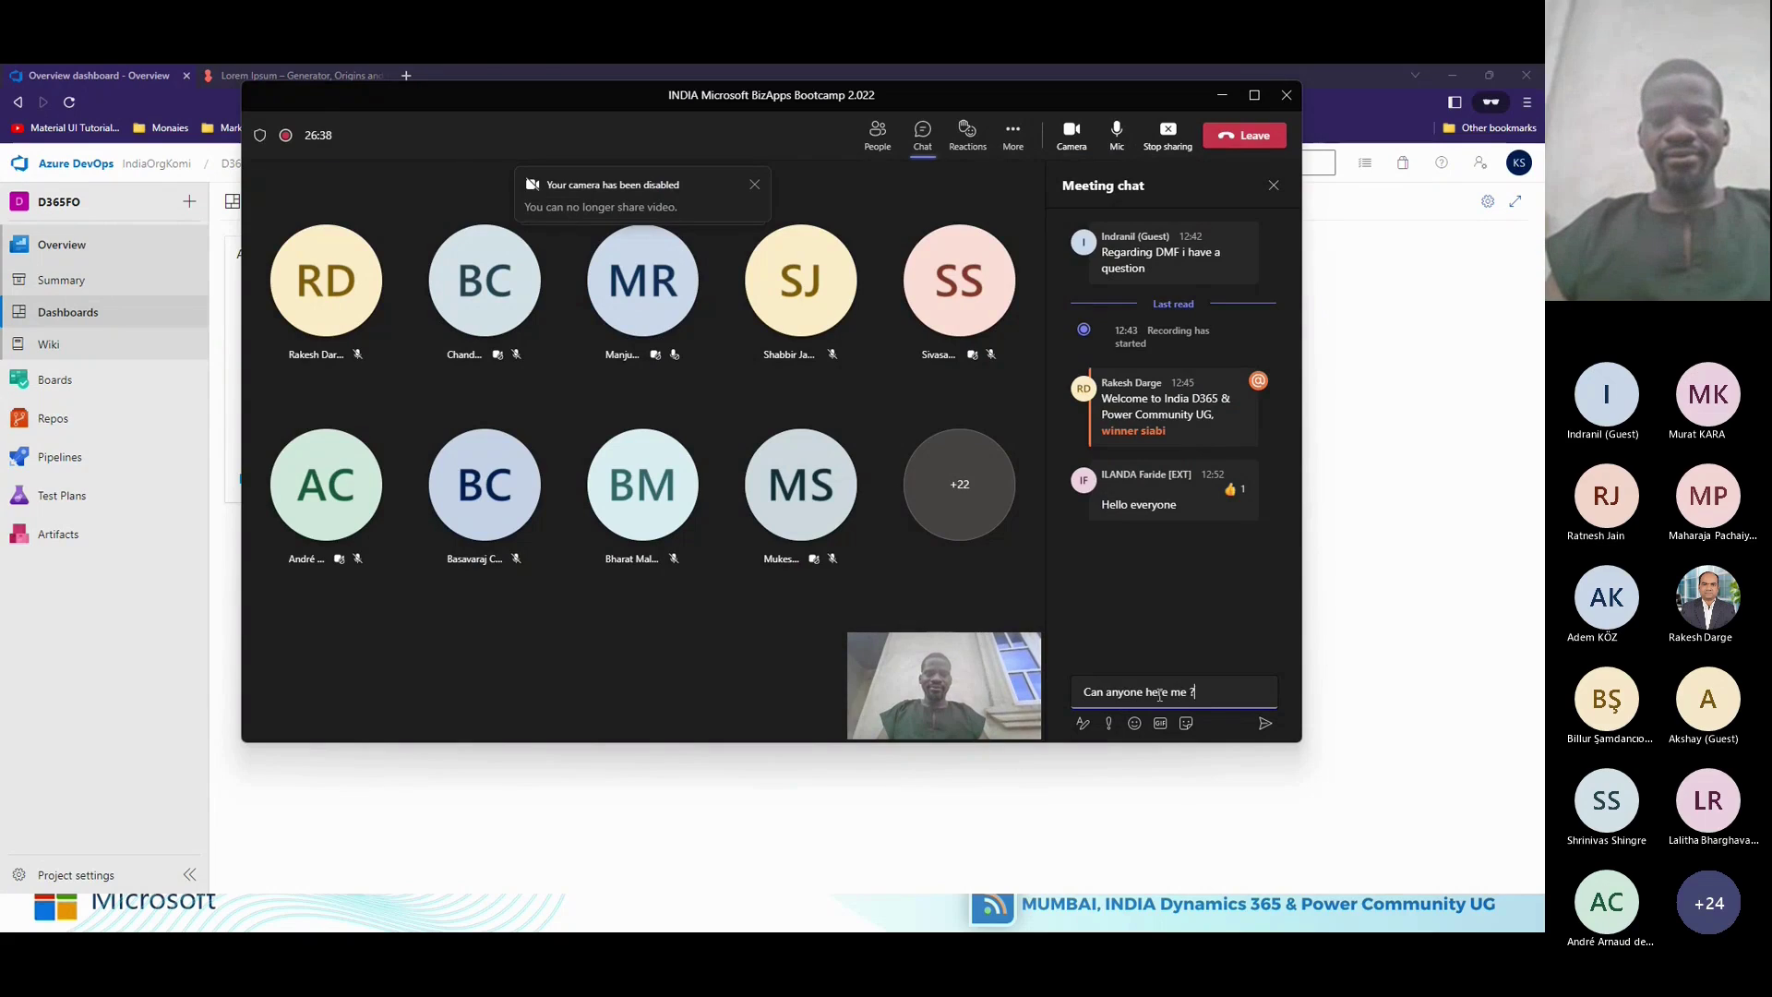
pyautogui.press('Return')
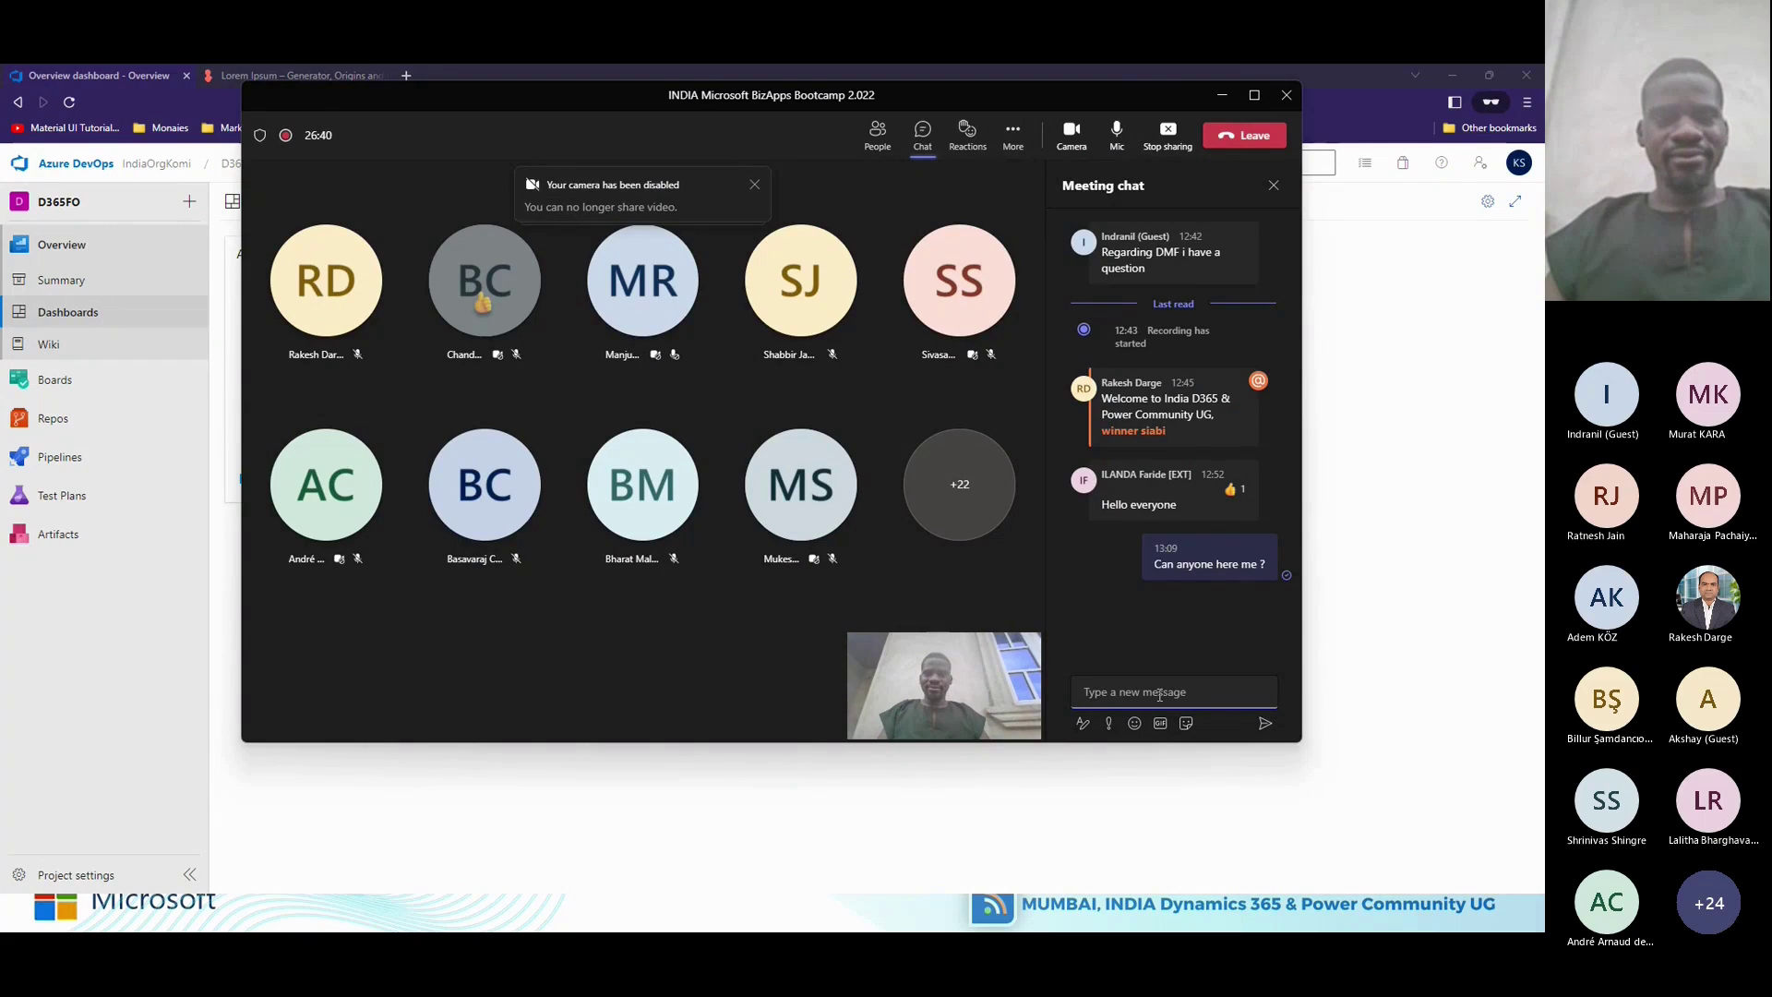
# Open the D365FO project's Summary page from the organization's project list.
pyautogui.click(1389, 549)
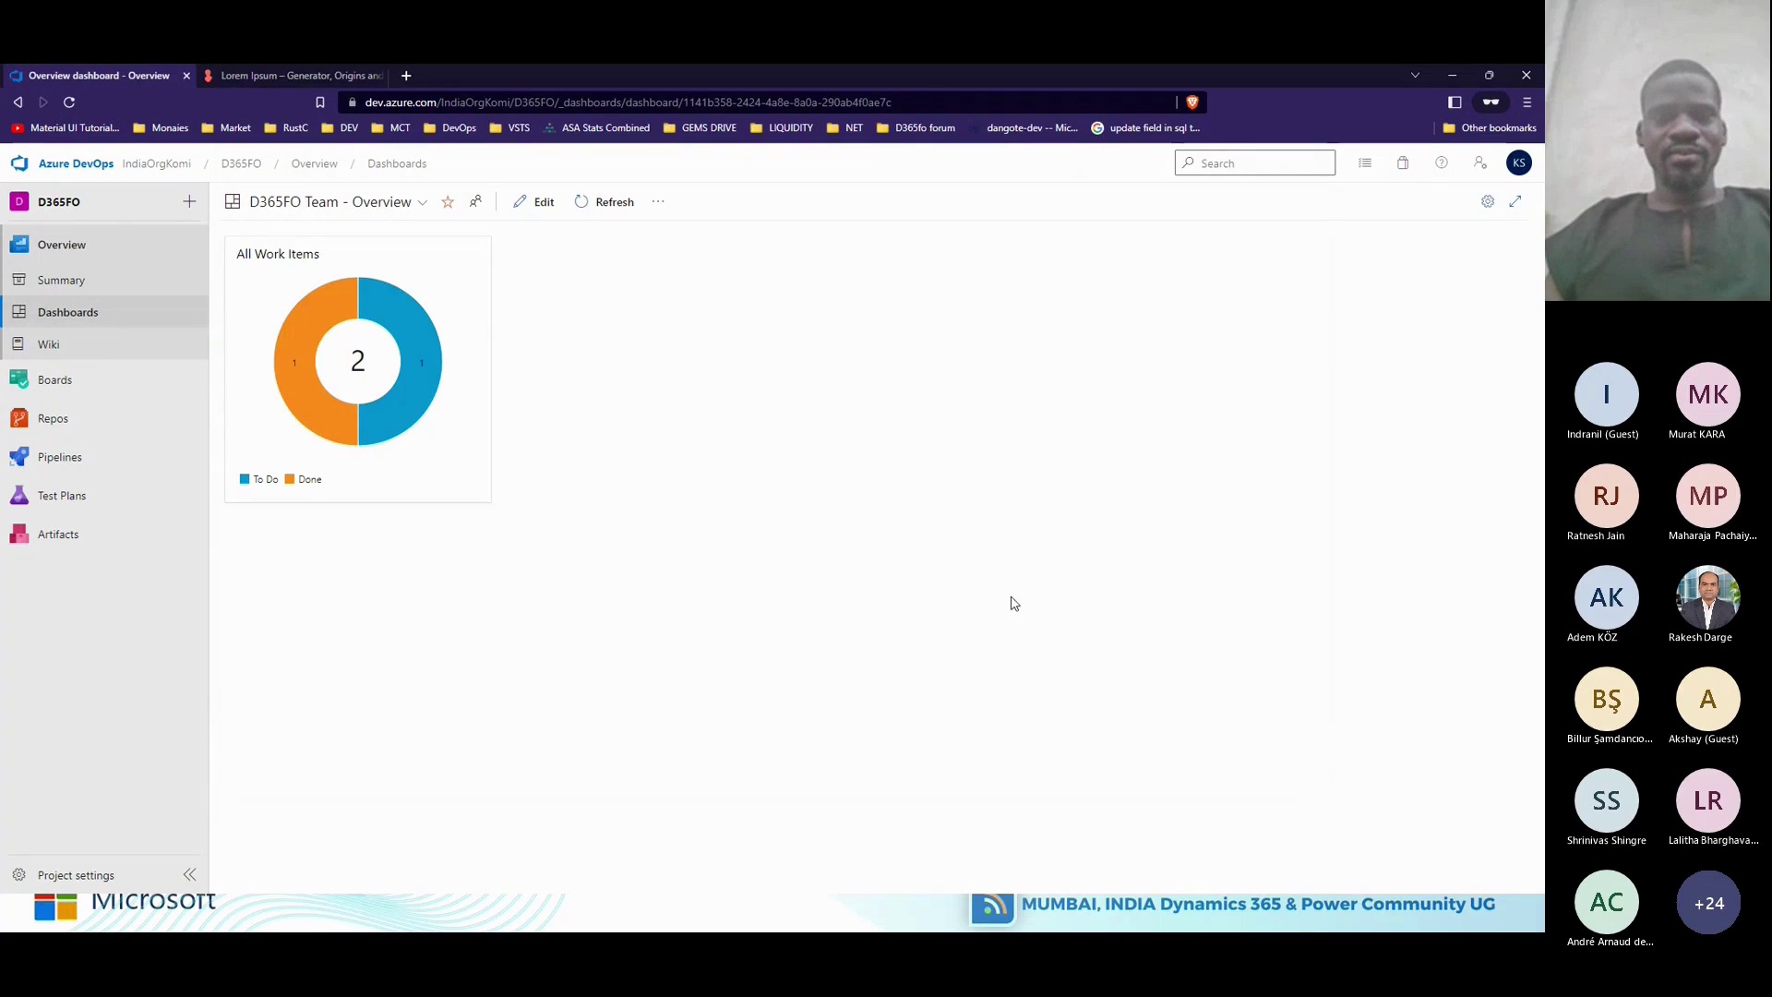
pyautogui.click(81, 259)
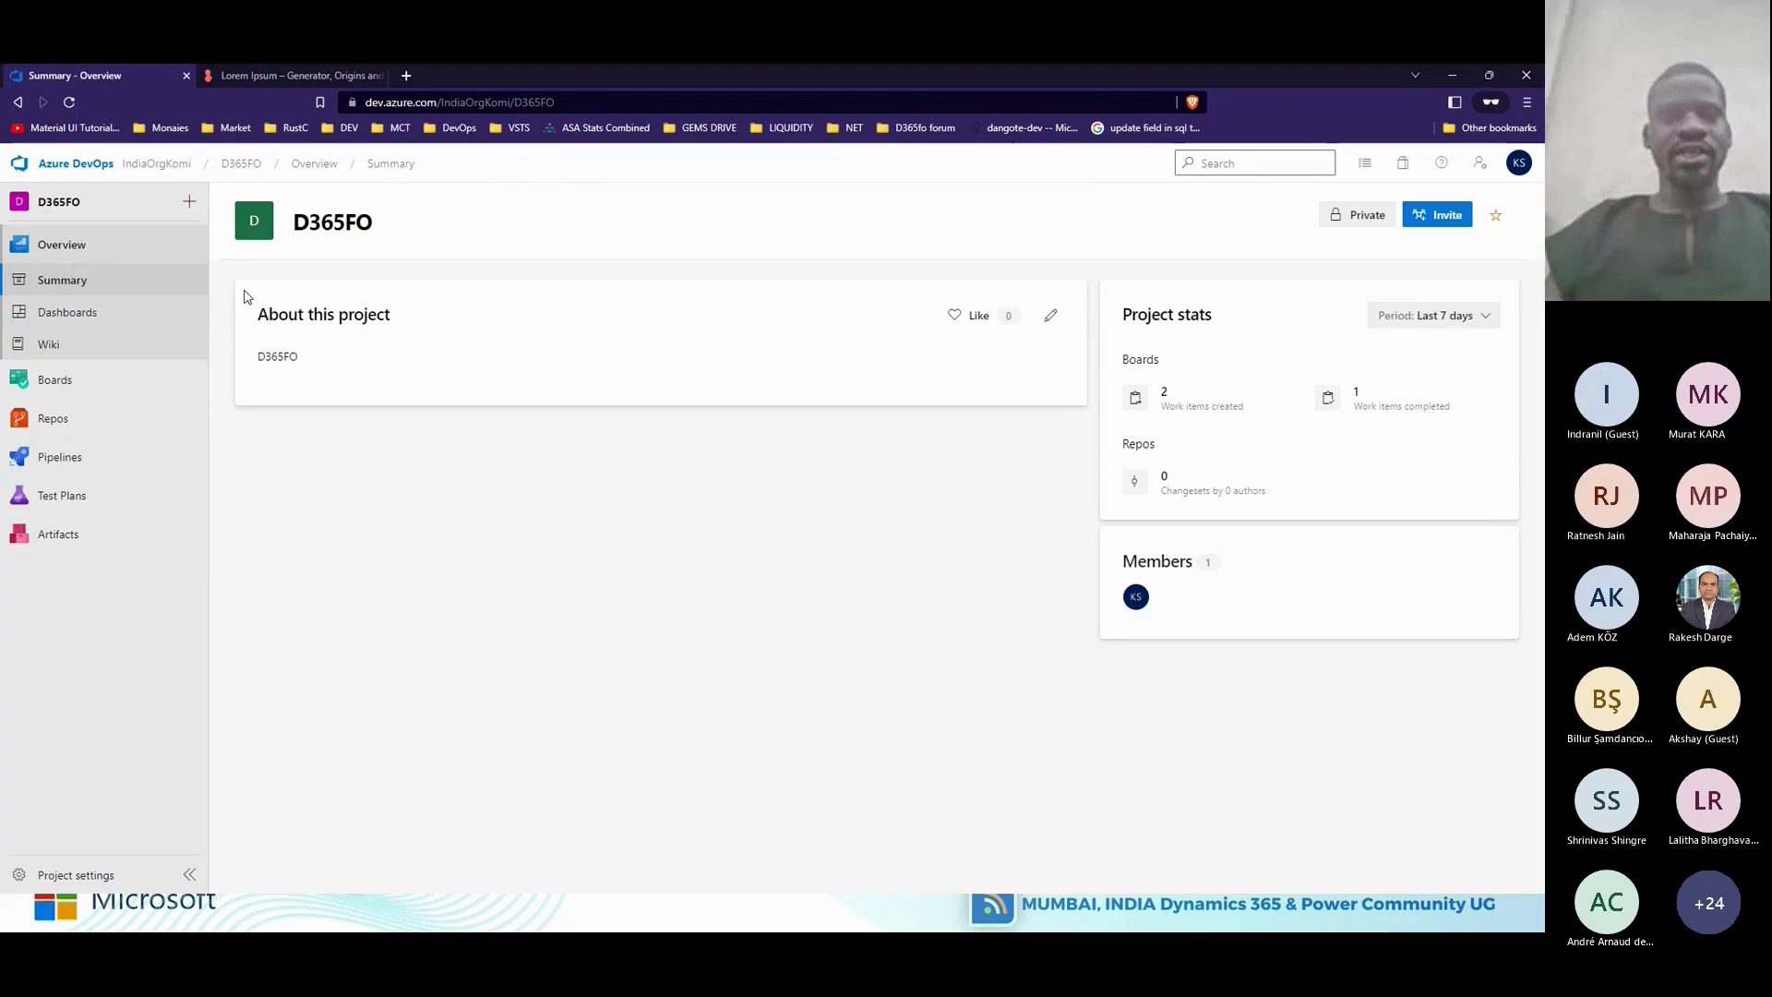
pyautogui.click(157, 164)
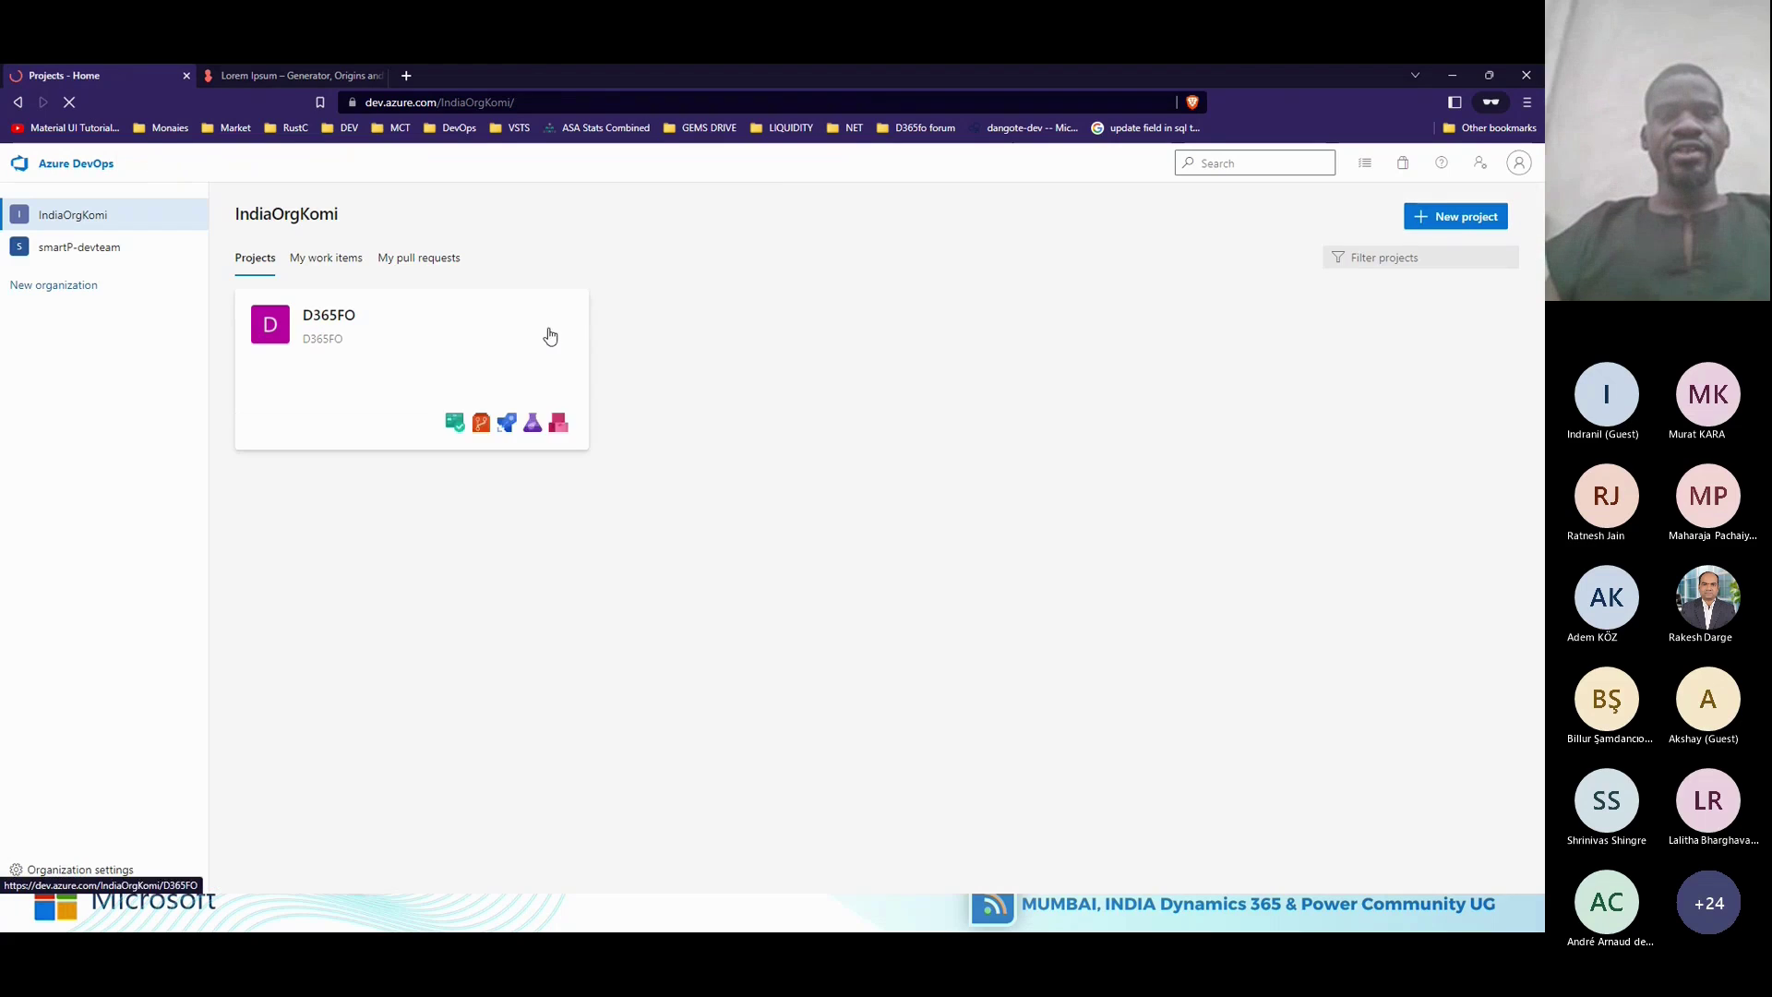
pyautogui.click(359, 330)
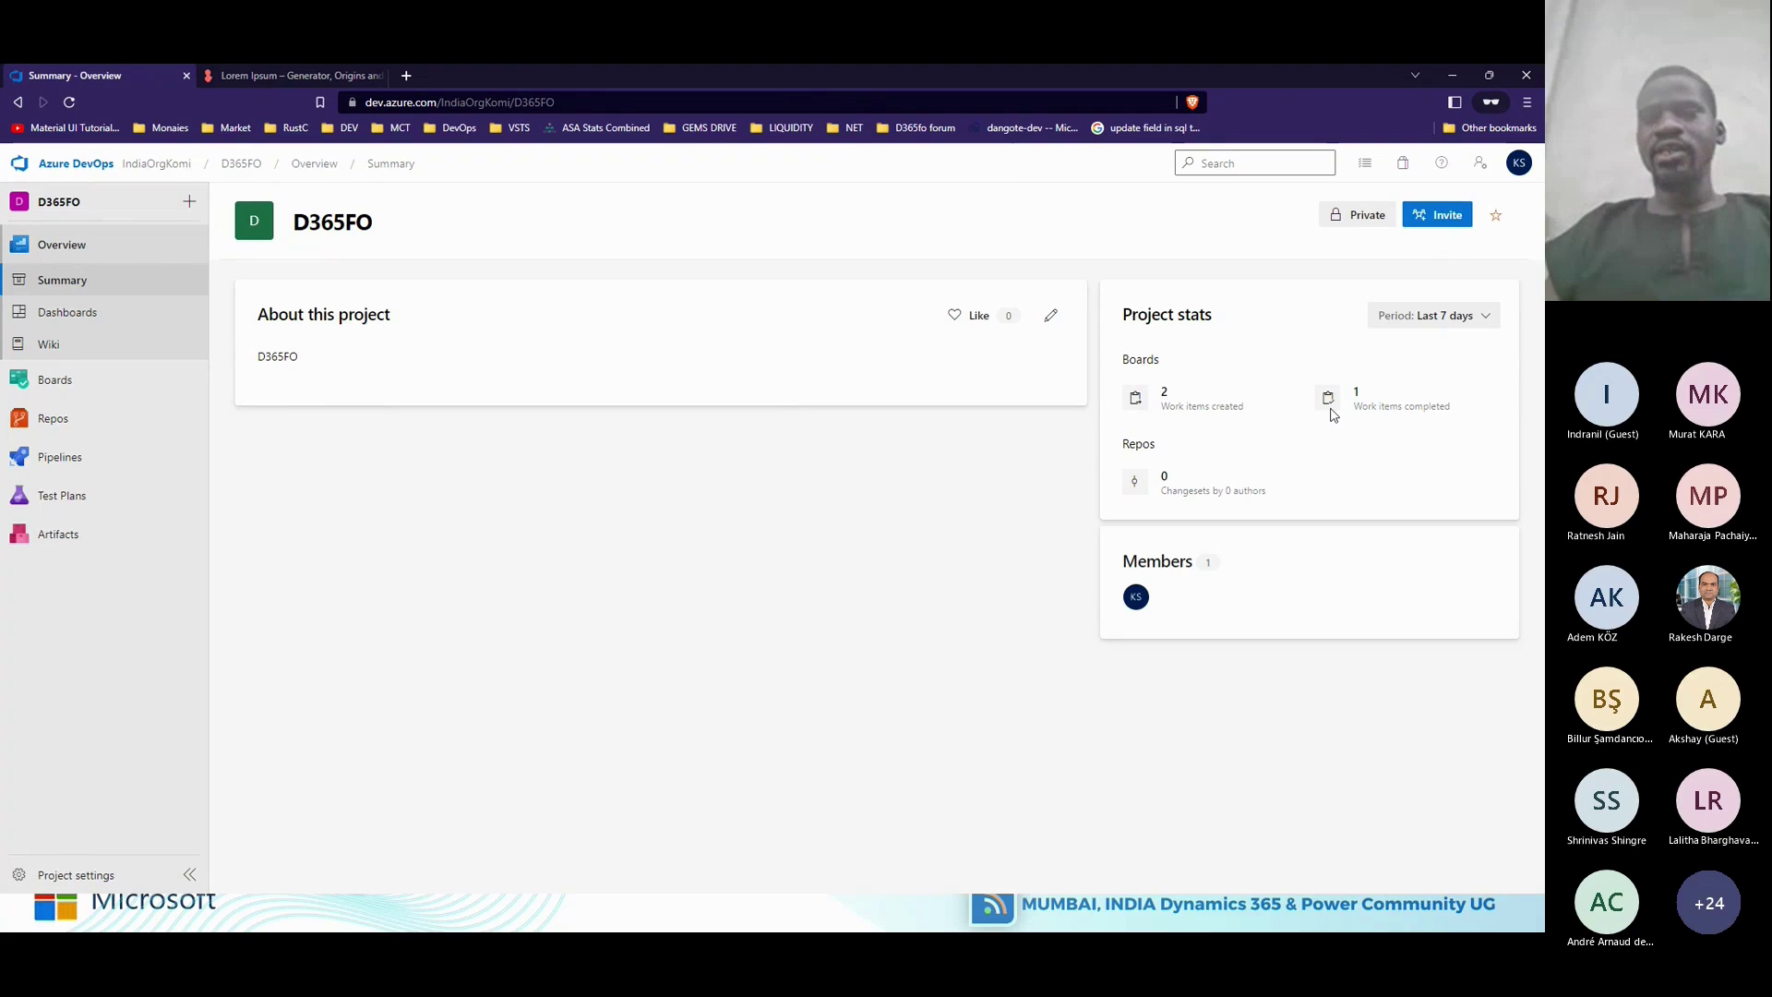
# Switch the project stats period to Last 30 days, then go back to the dashboards.
pyautogui.click(1471, 320)
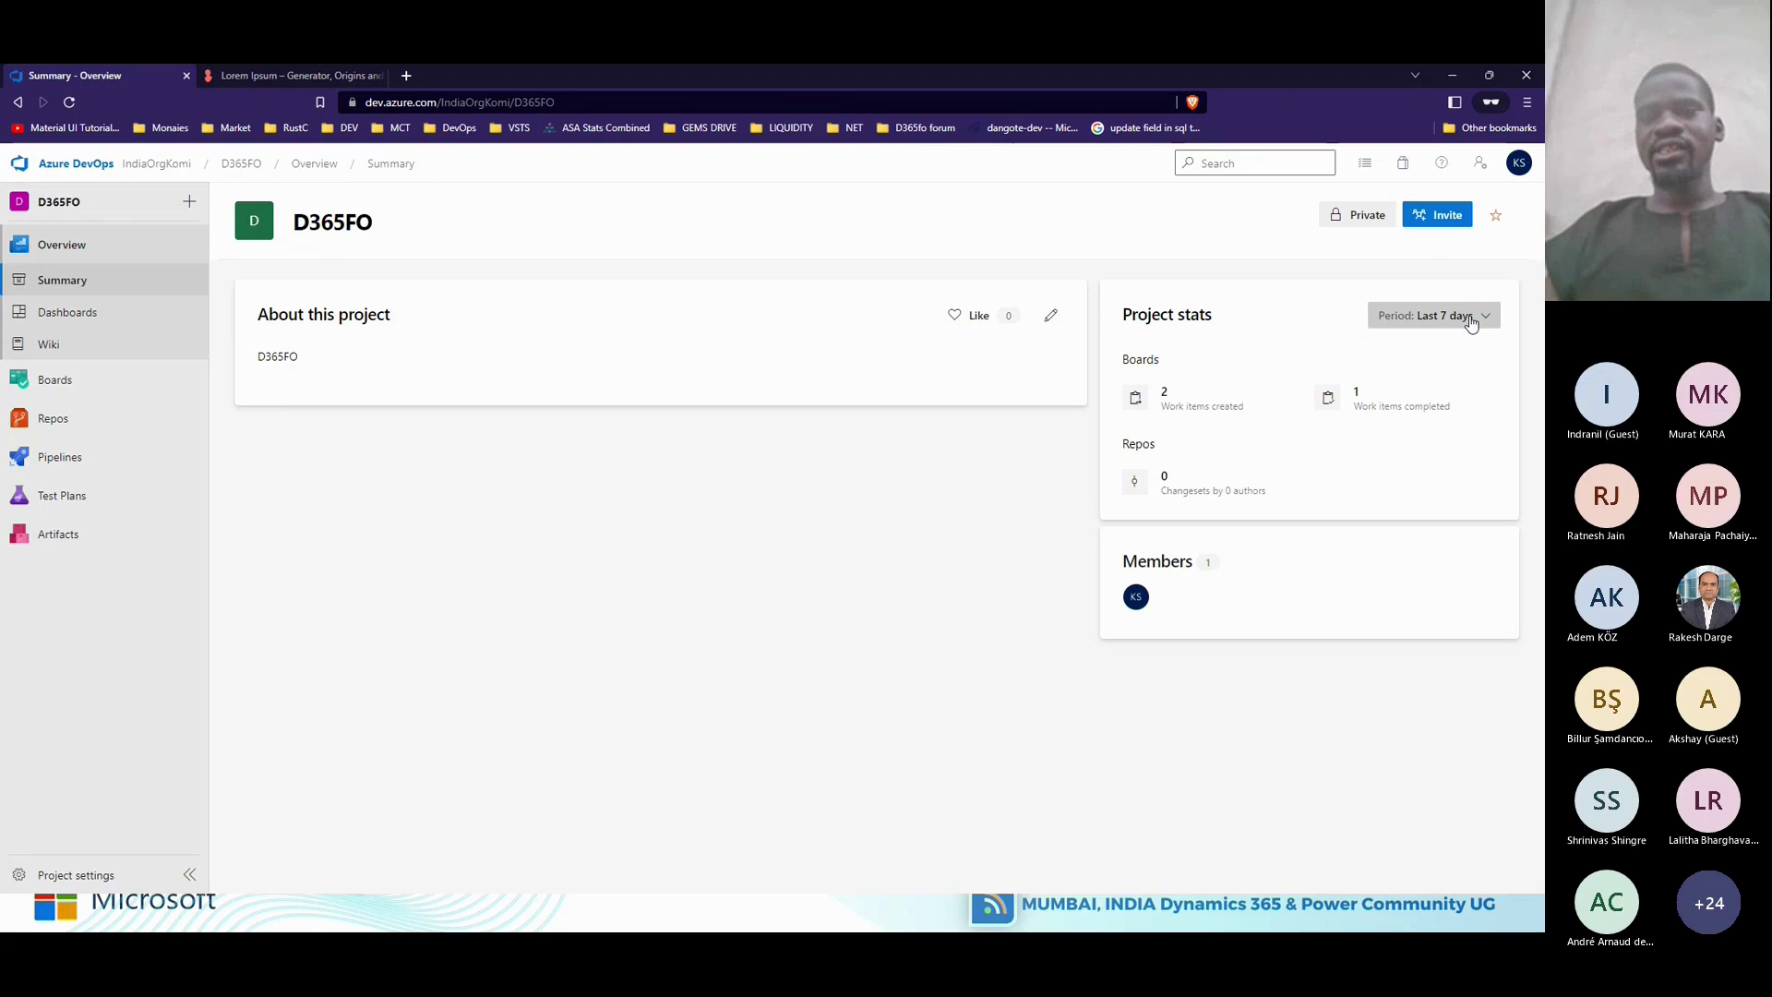
pyautogui.click(1441, 407)
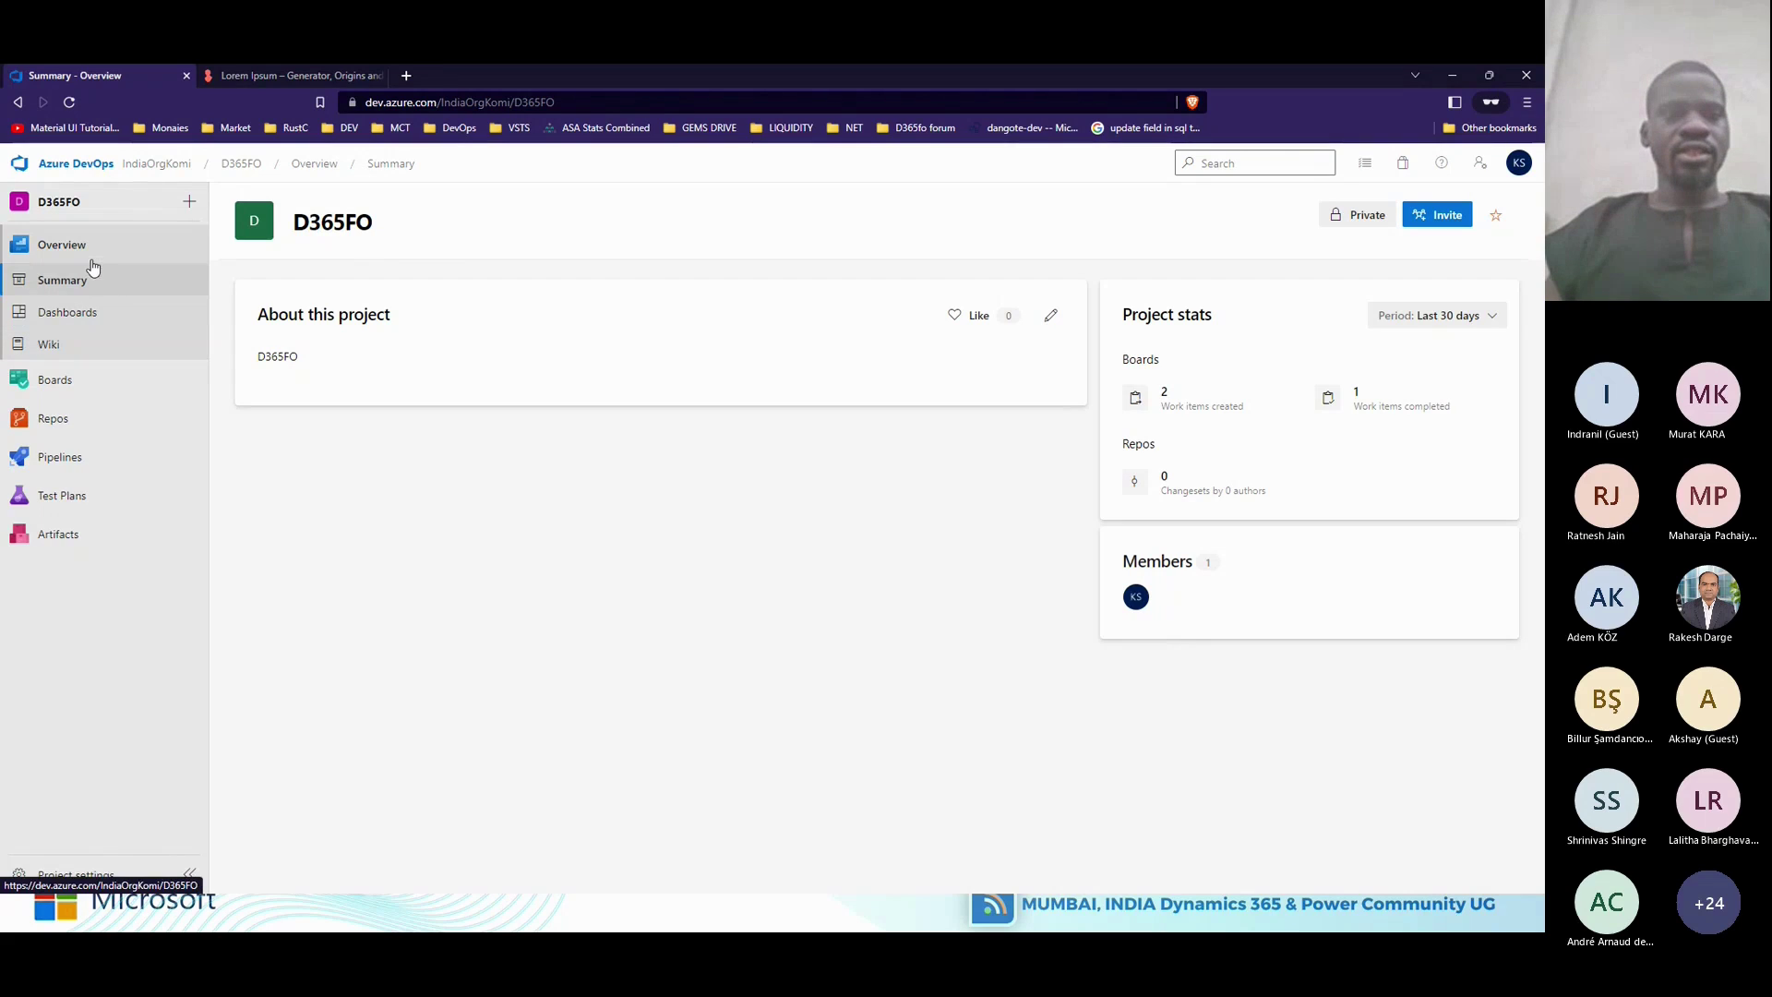
pyautogui.click(90, 325)
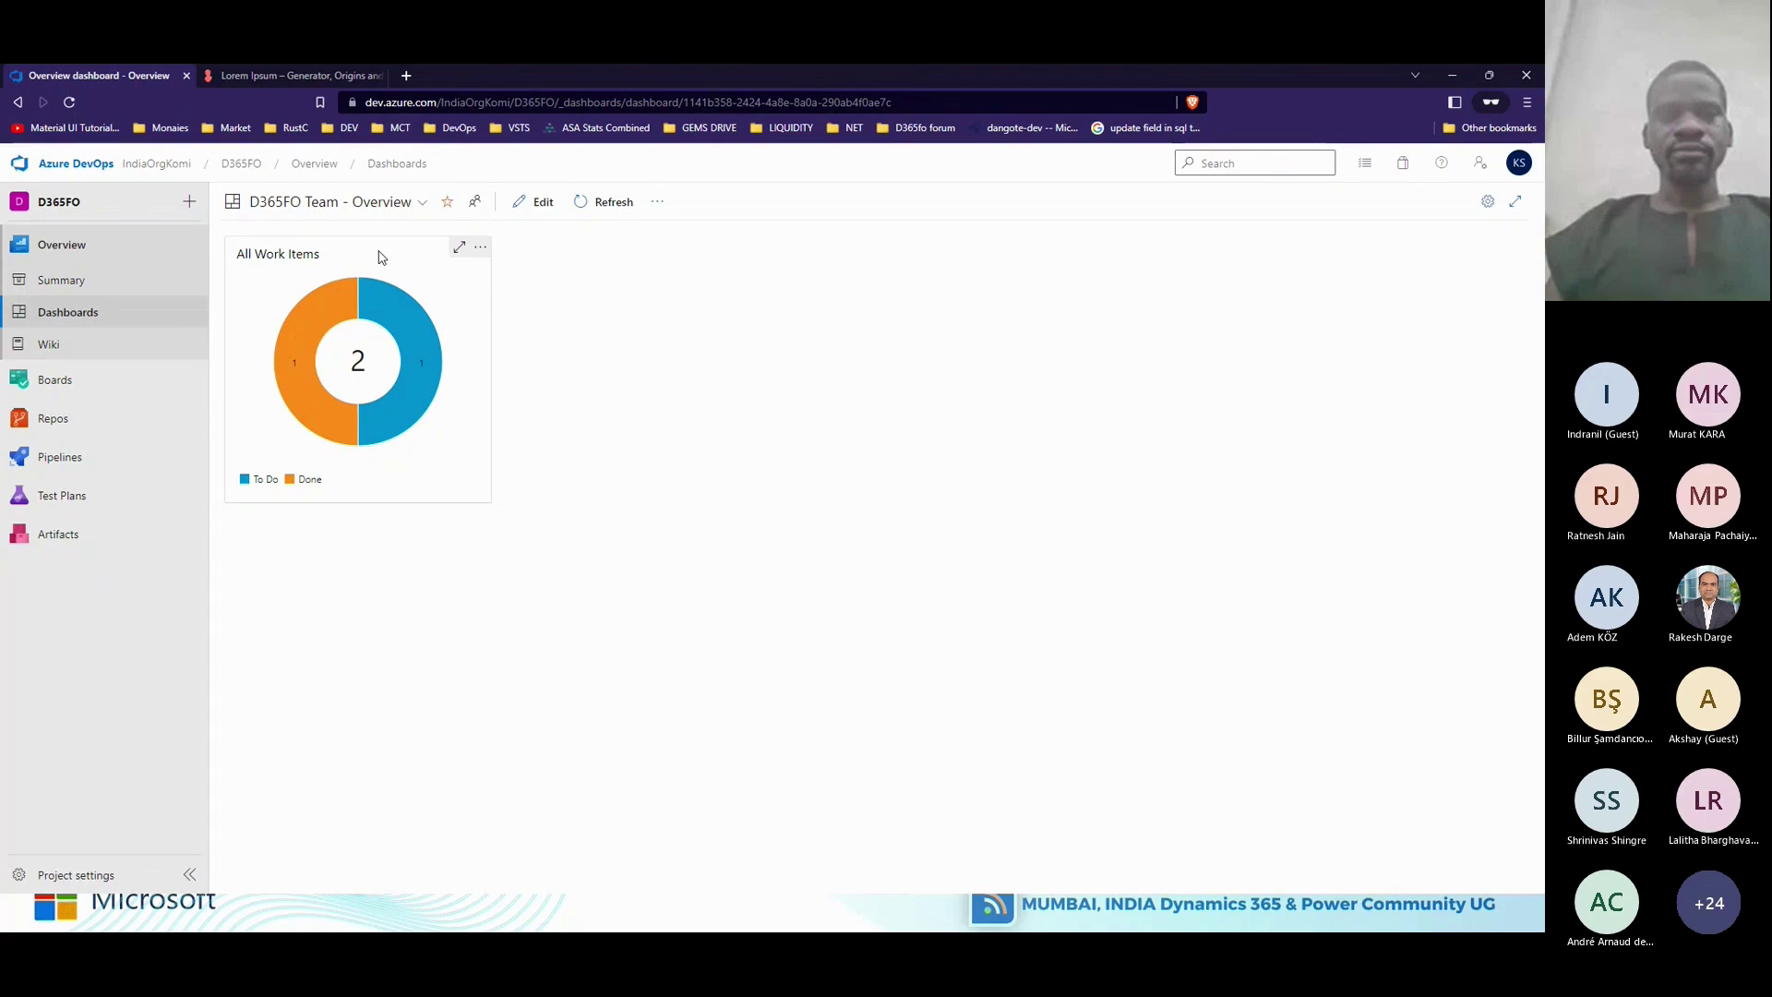
# Place a New Work Item widget beside the All Work Items chart and finish editing the dashboard.
pyautogui.click(533, 201)
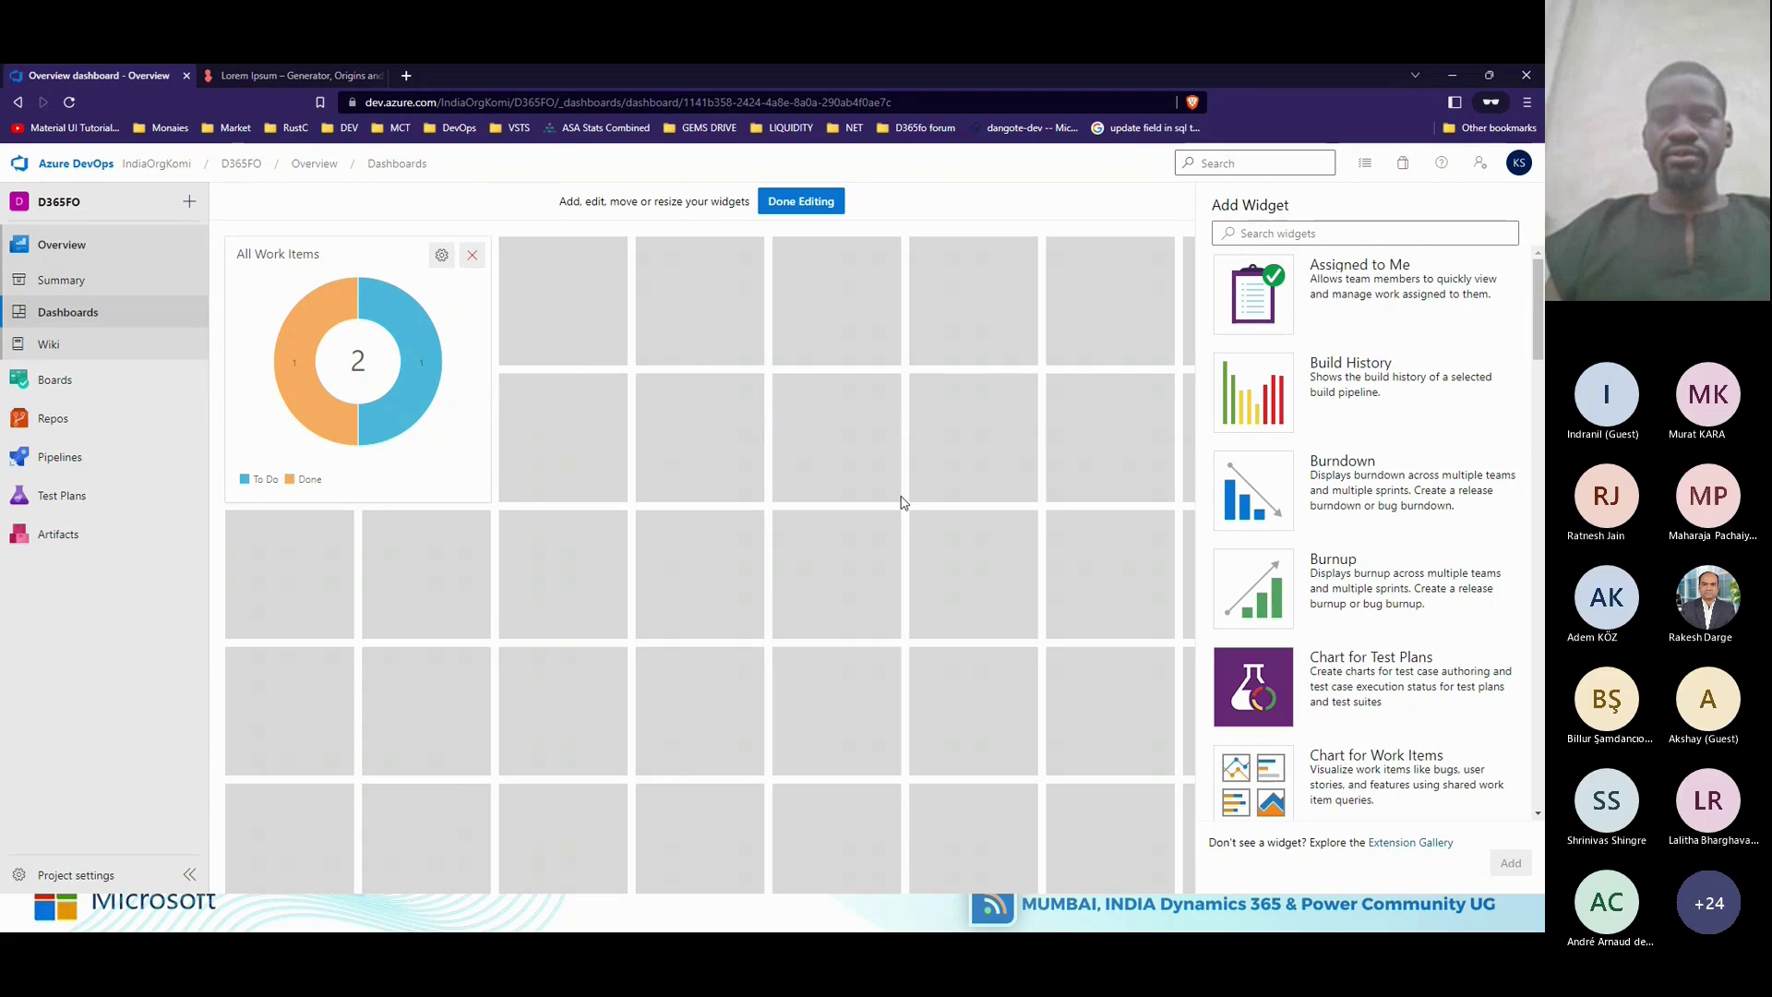
pyautogui.moveTo(1536, 326); pyautogui.dragTo(1534, 546)
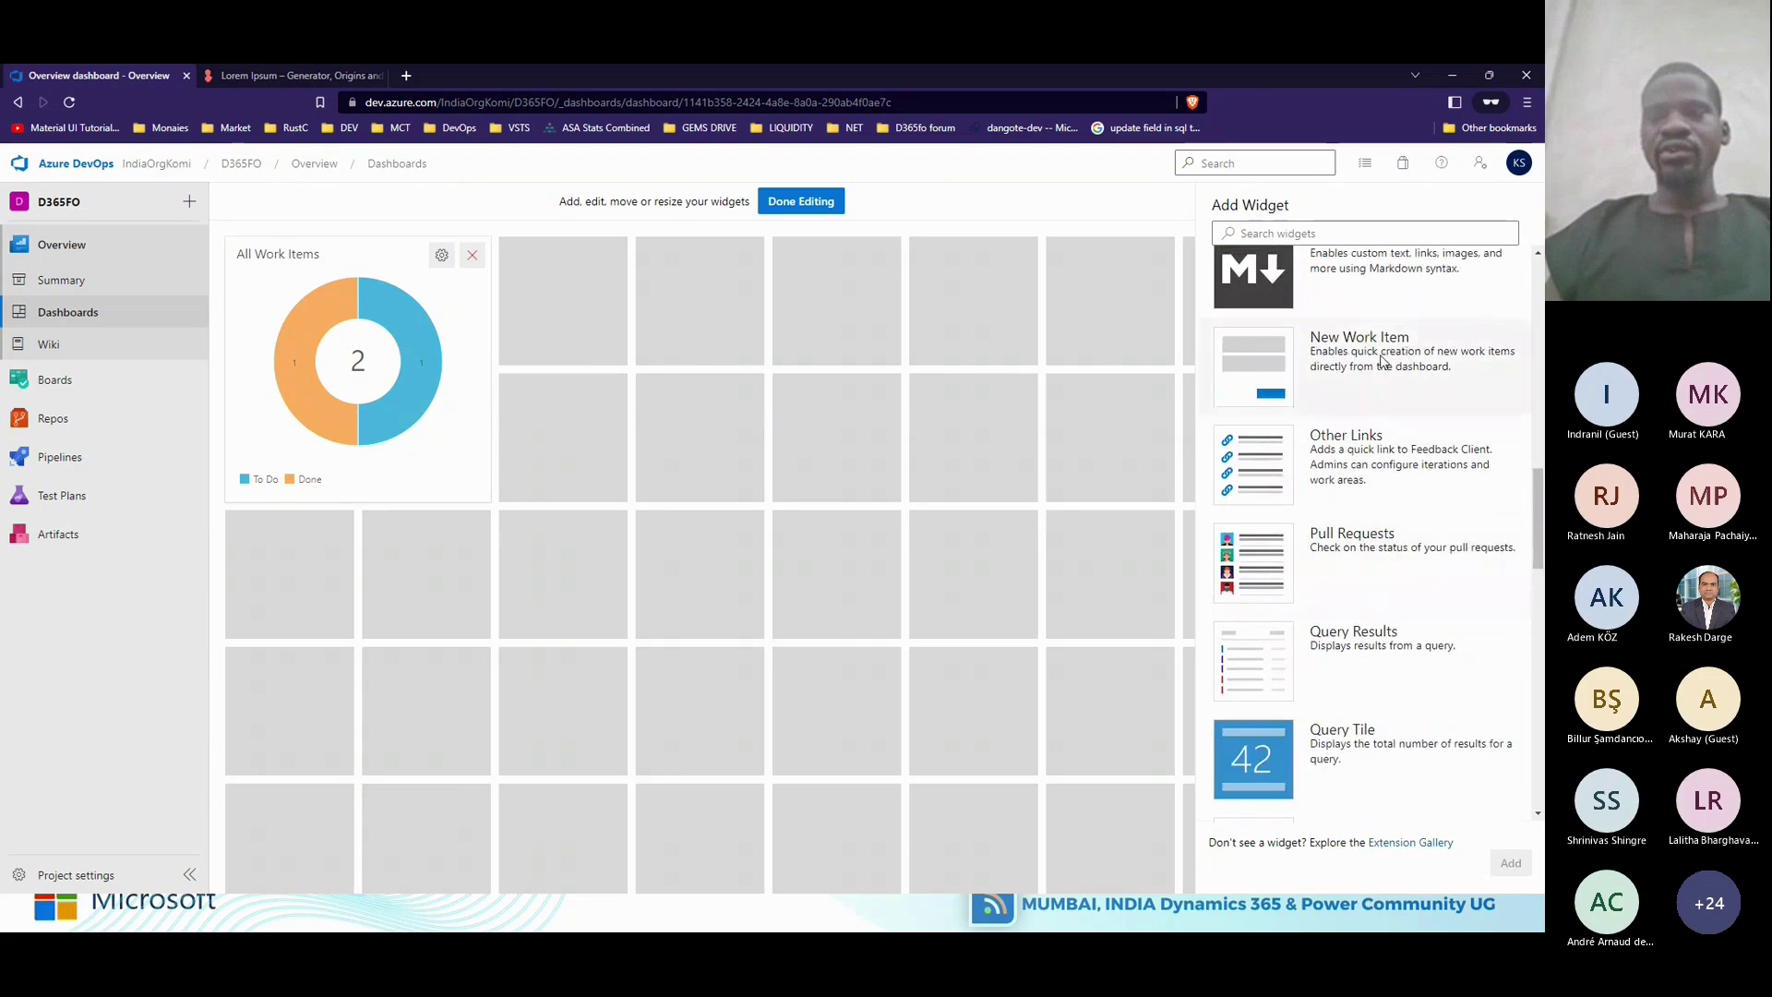
pyautogui.click(1382, 362)
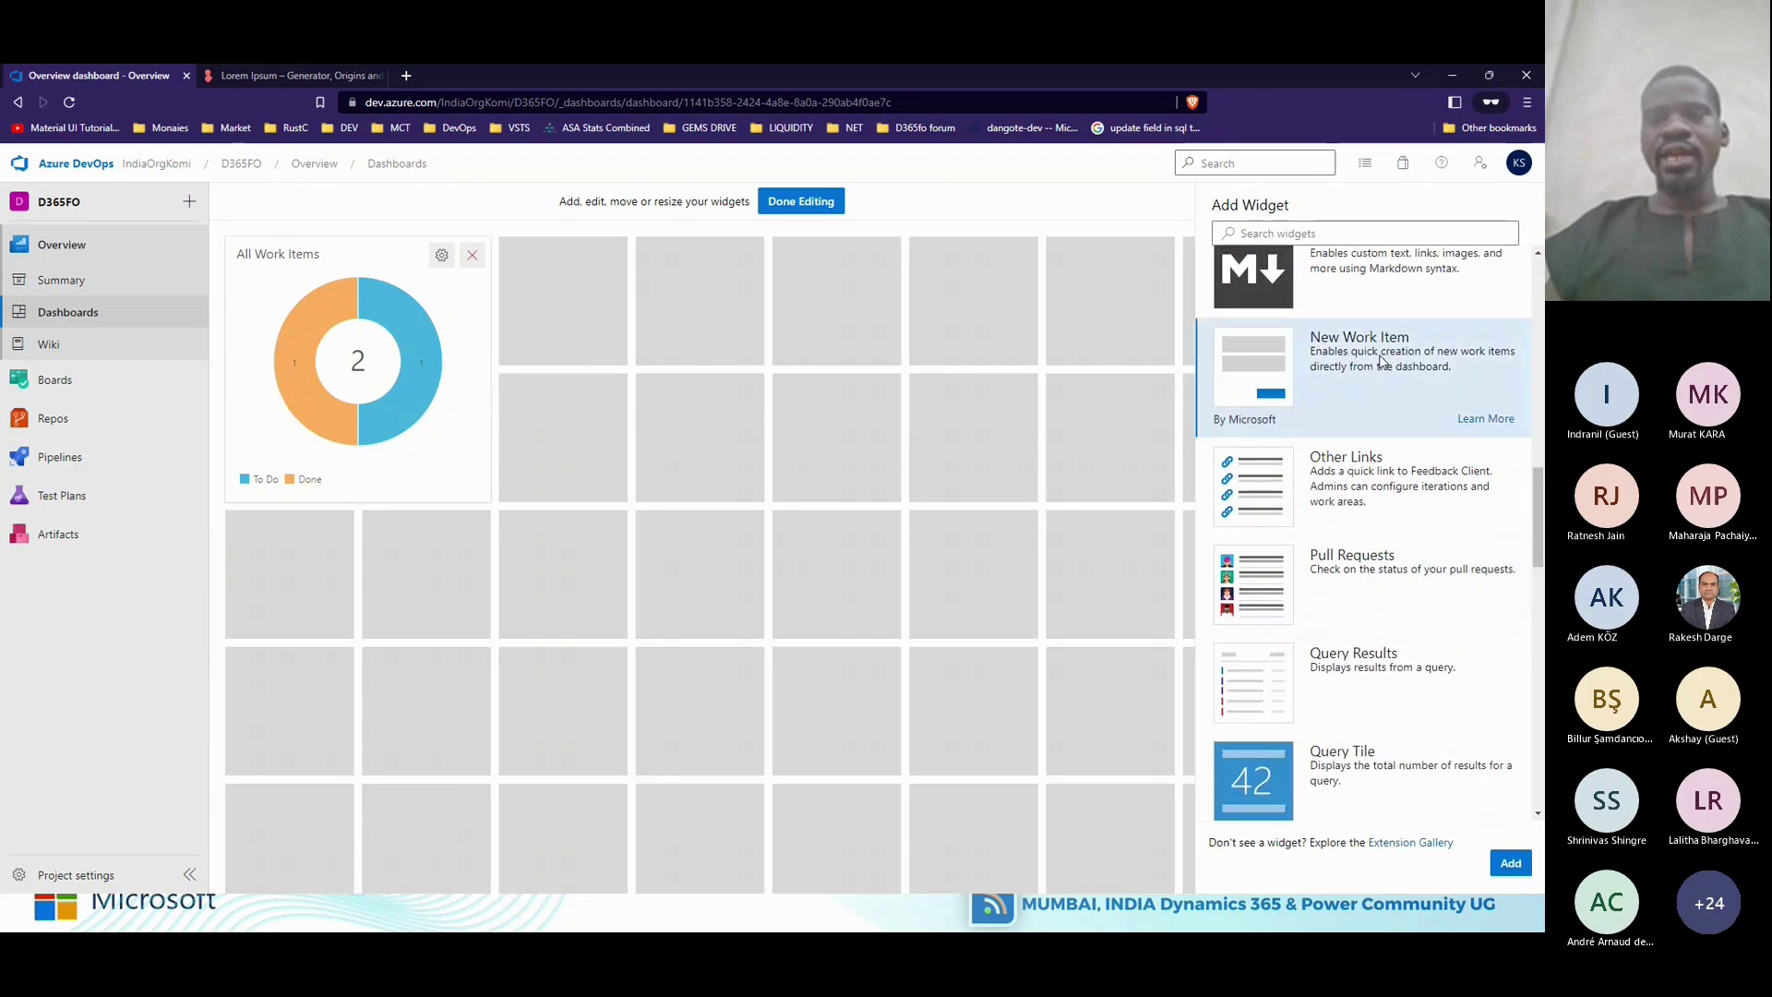
pyautogui.click(1506, 867)
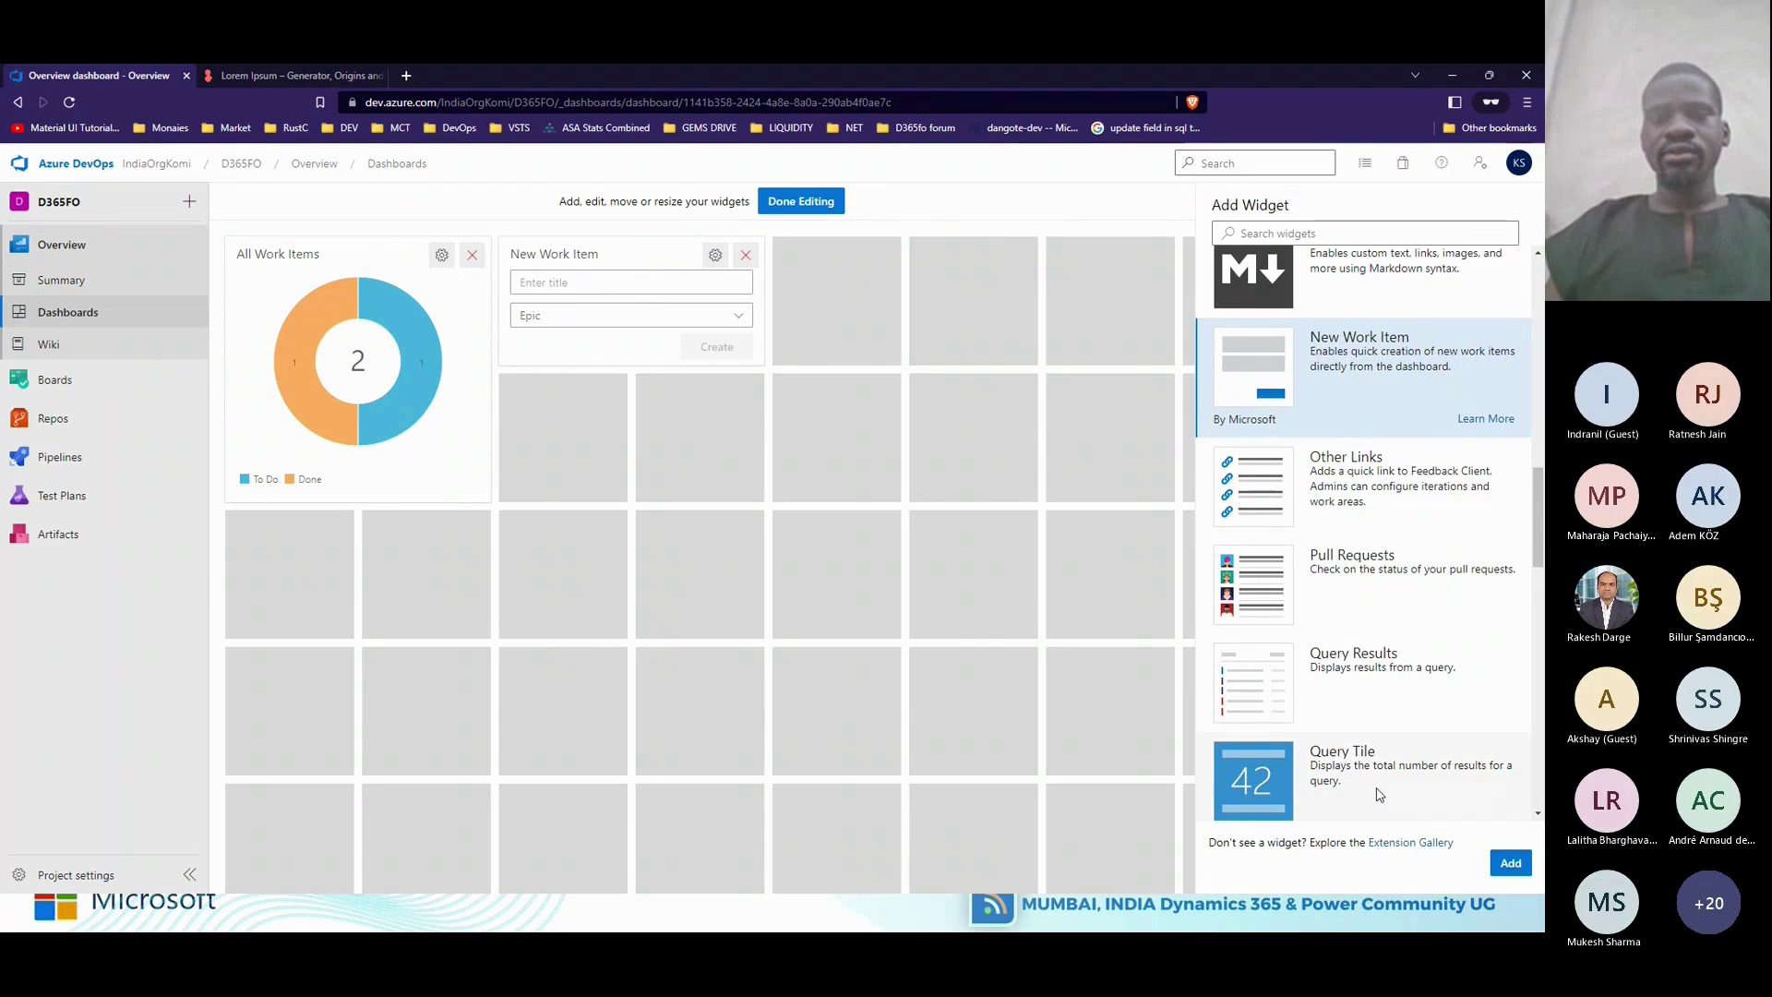
pyautogui.click(820, 205)
# List the widget's work item types (Epic, Issue, Task), keep Epic, then switch windows with Alt+Tab.
pyautogui.click(753, 318)
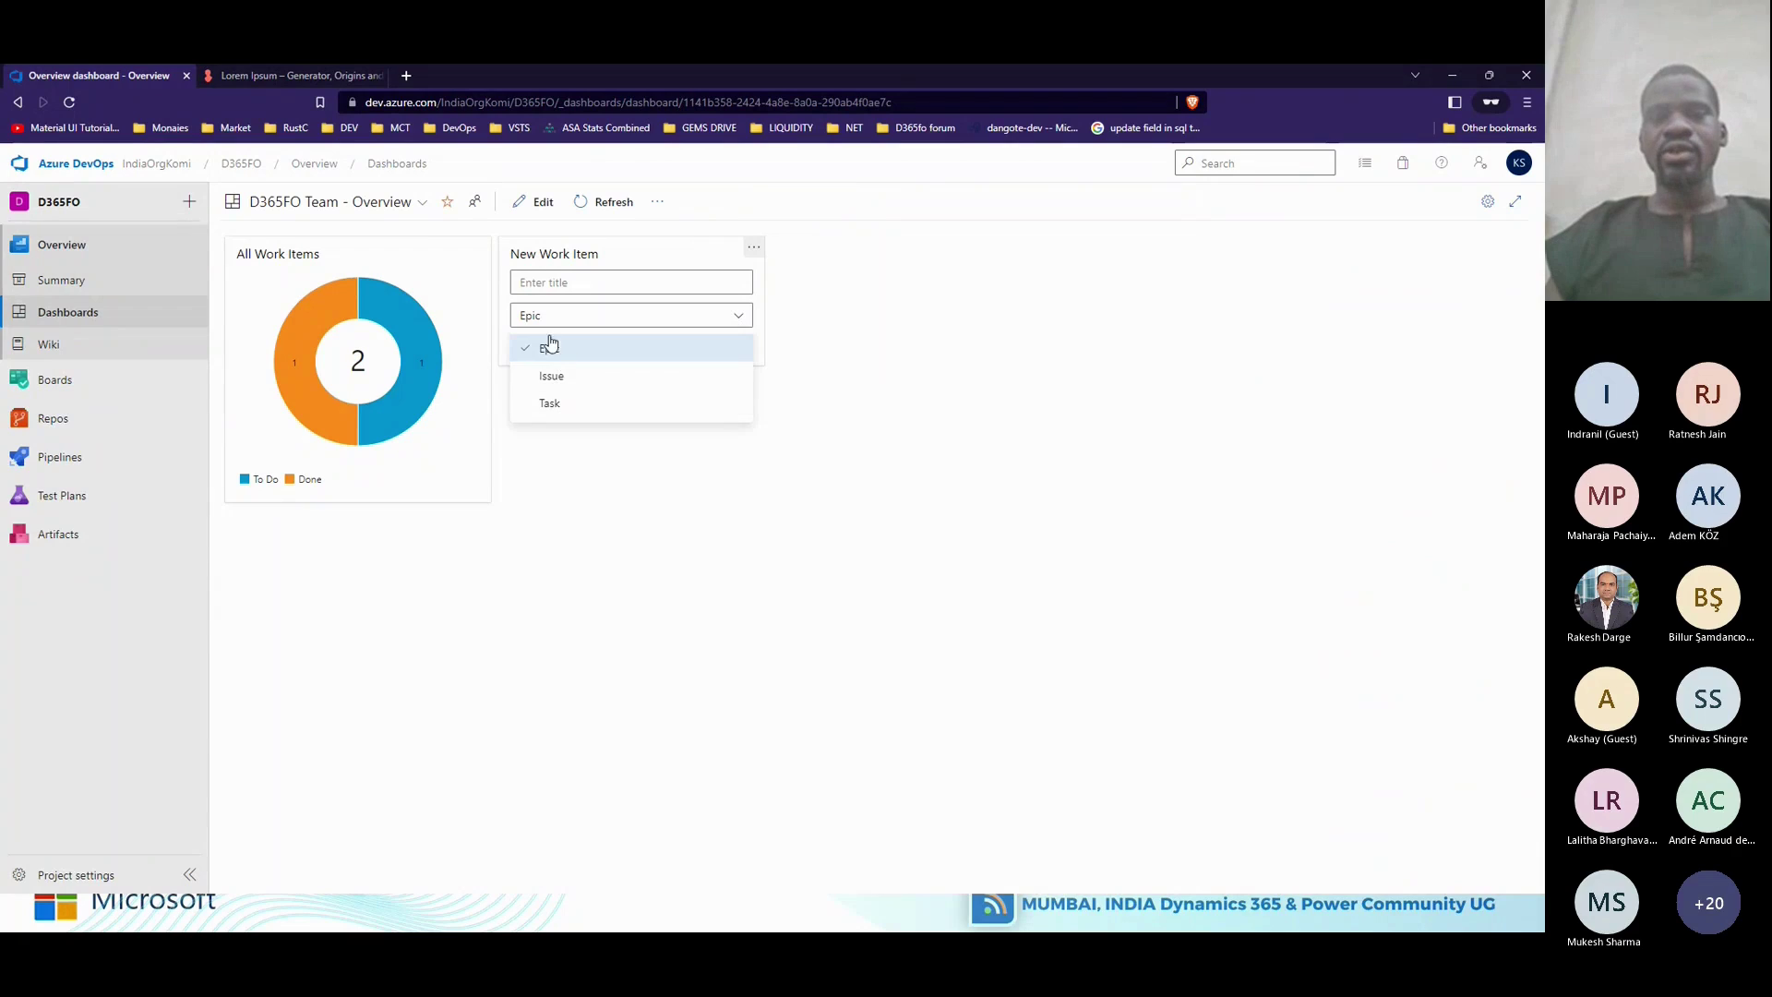
pyautogui.click(573, 285)
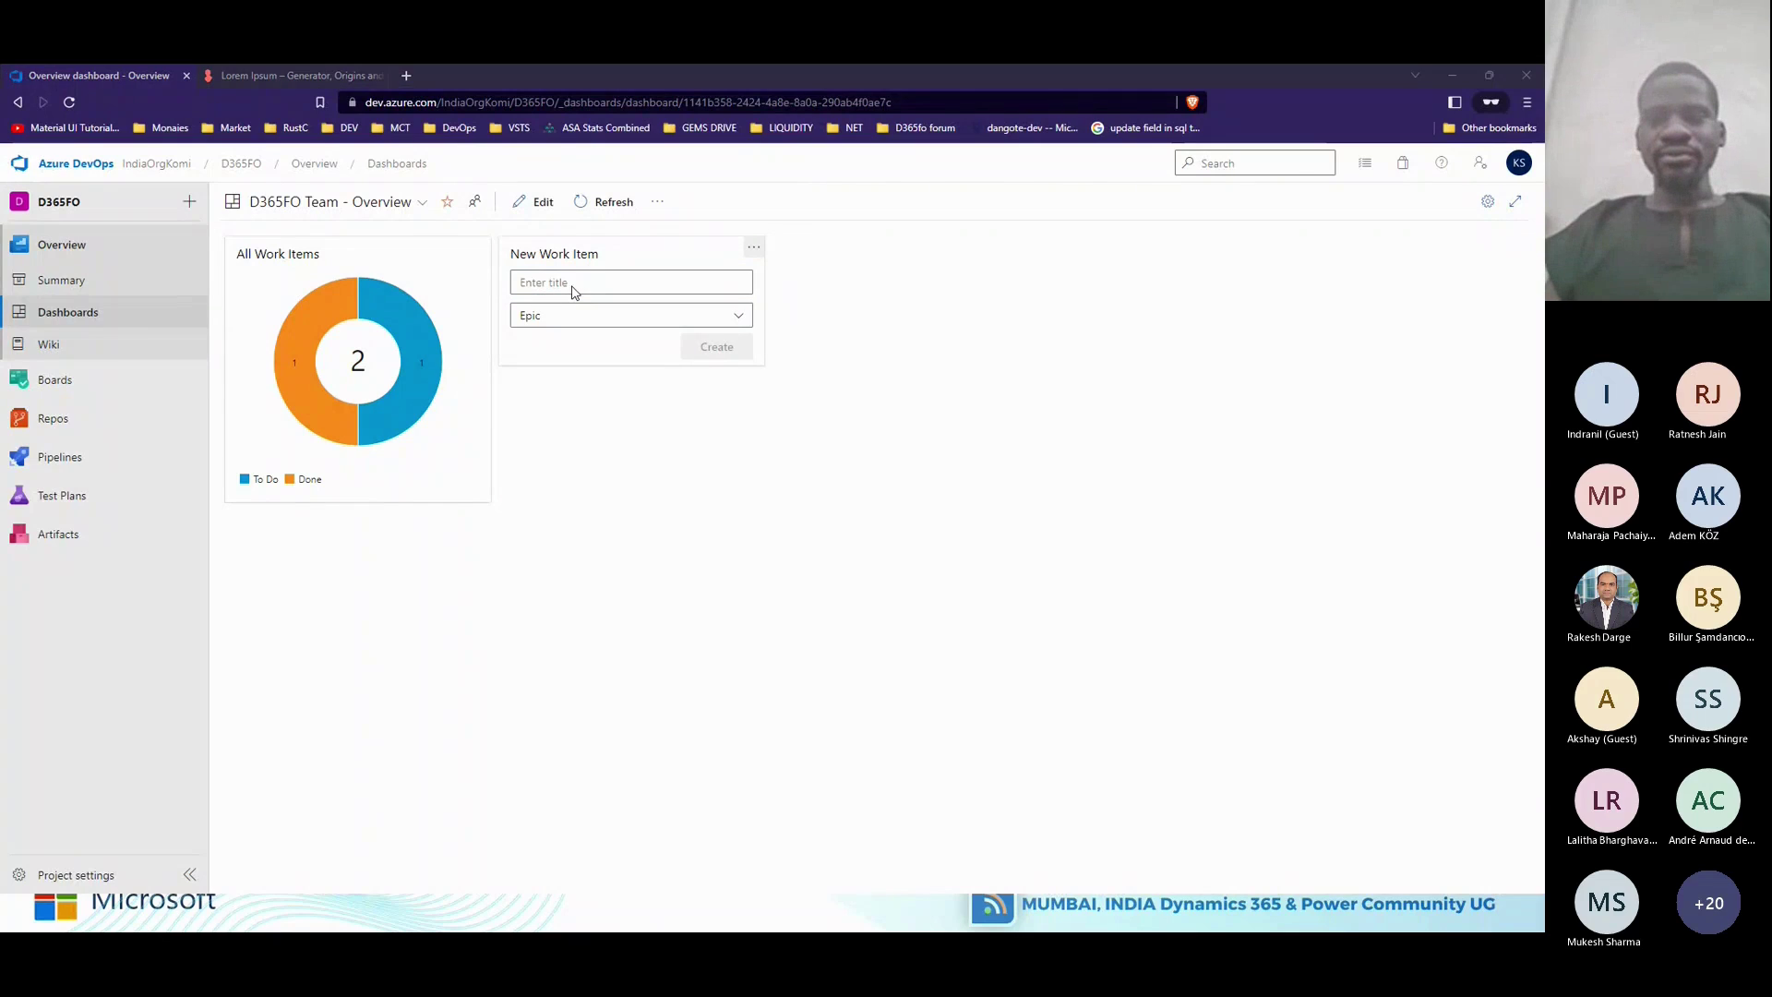
pyautogui.hotkey('alt', 'Tab')
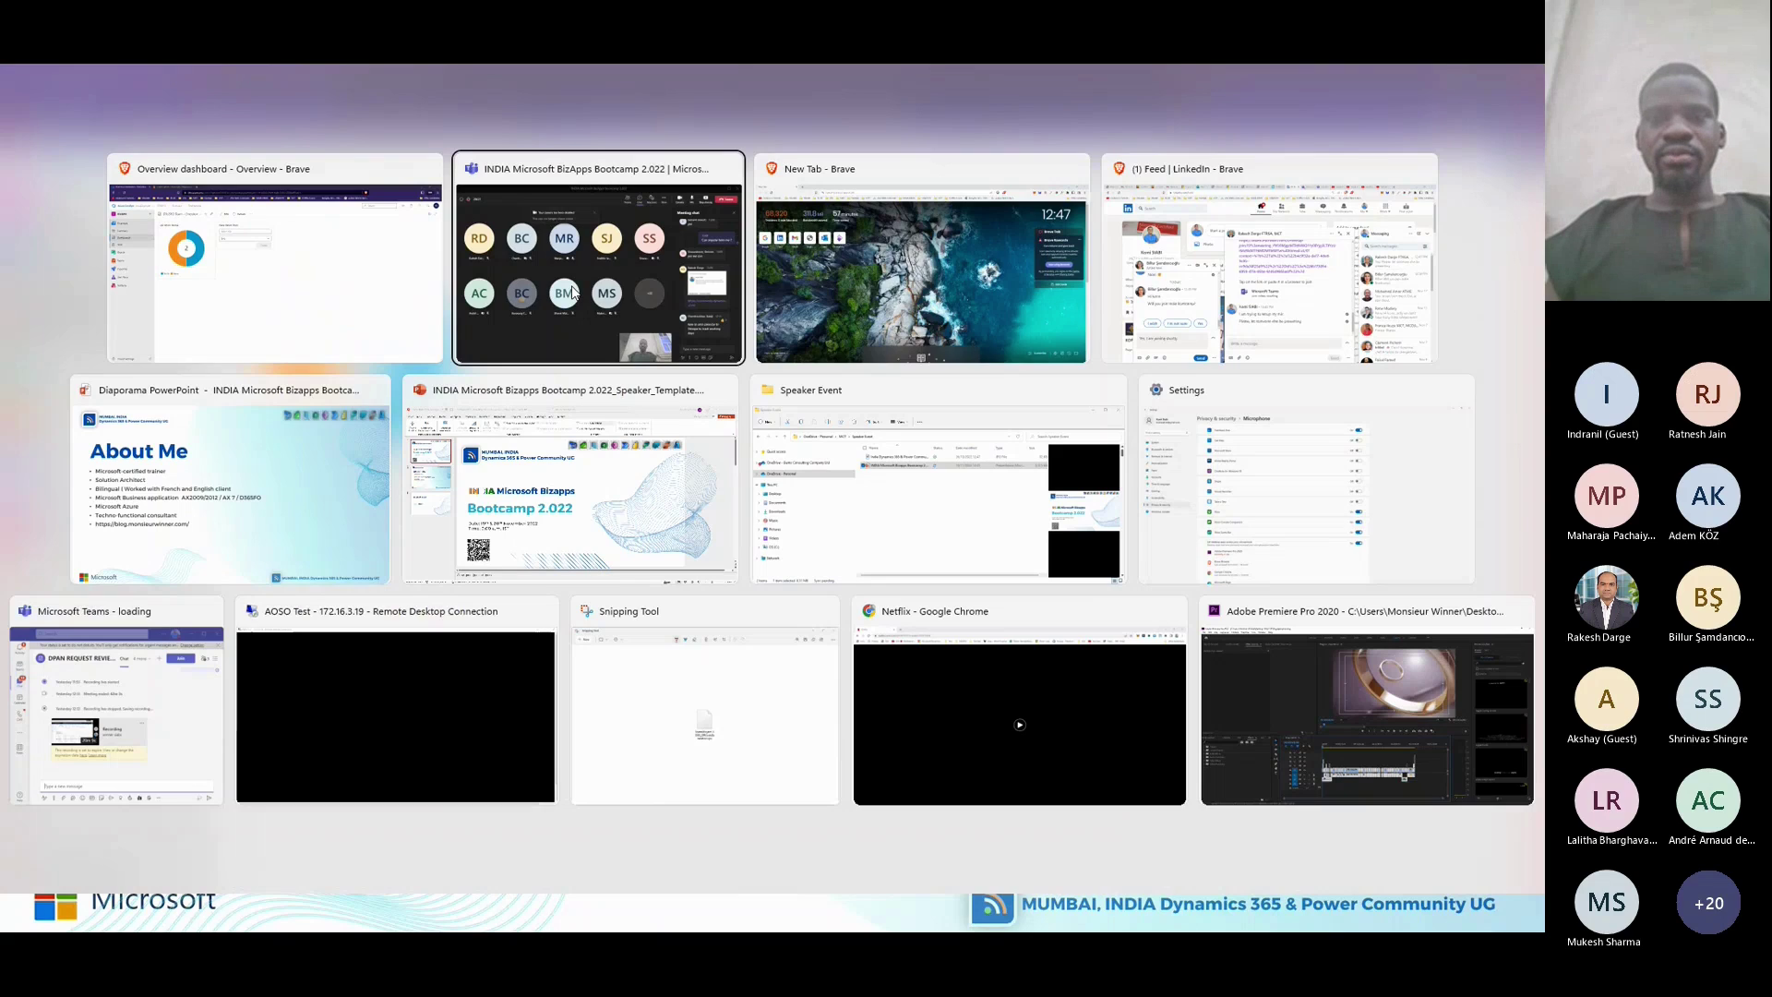
# Bring the Teams meeting forward, mute and unmute the mic, then open Project settings in the browser.
pyautogui.click(572, 293)
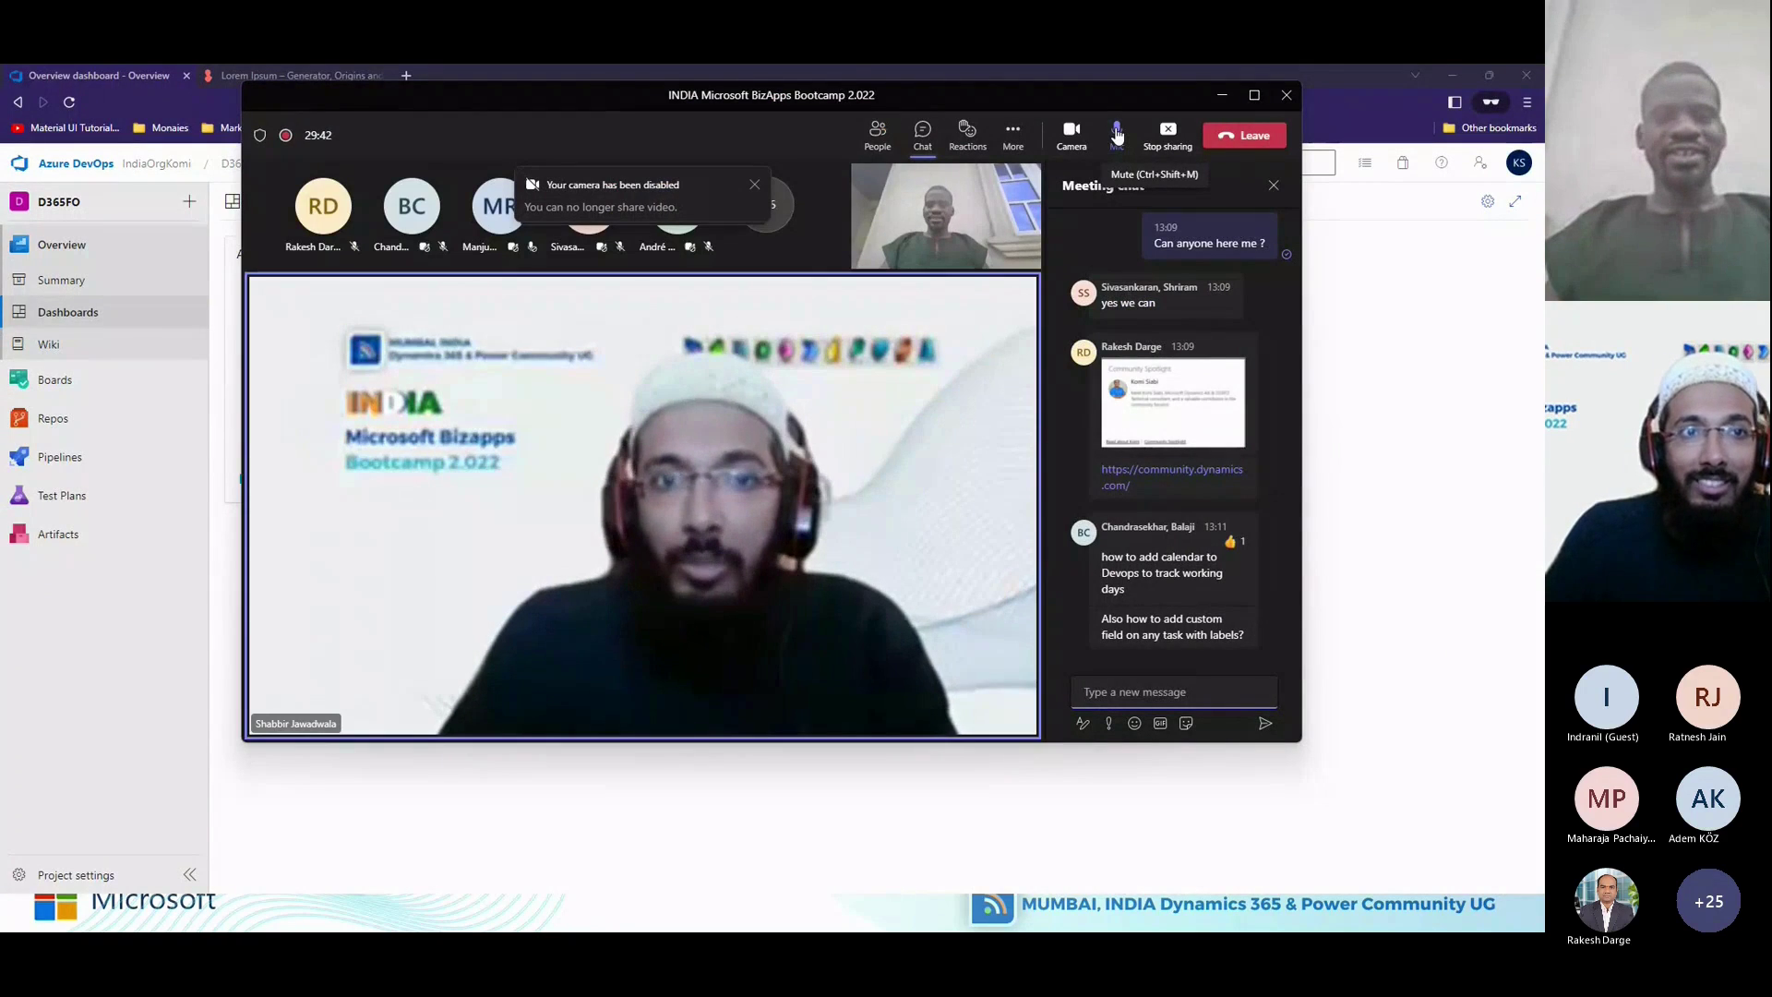
pyautogui.click(1117, 132)
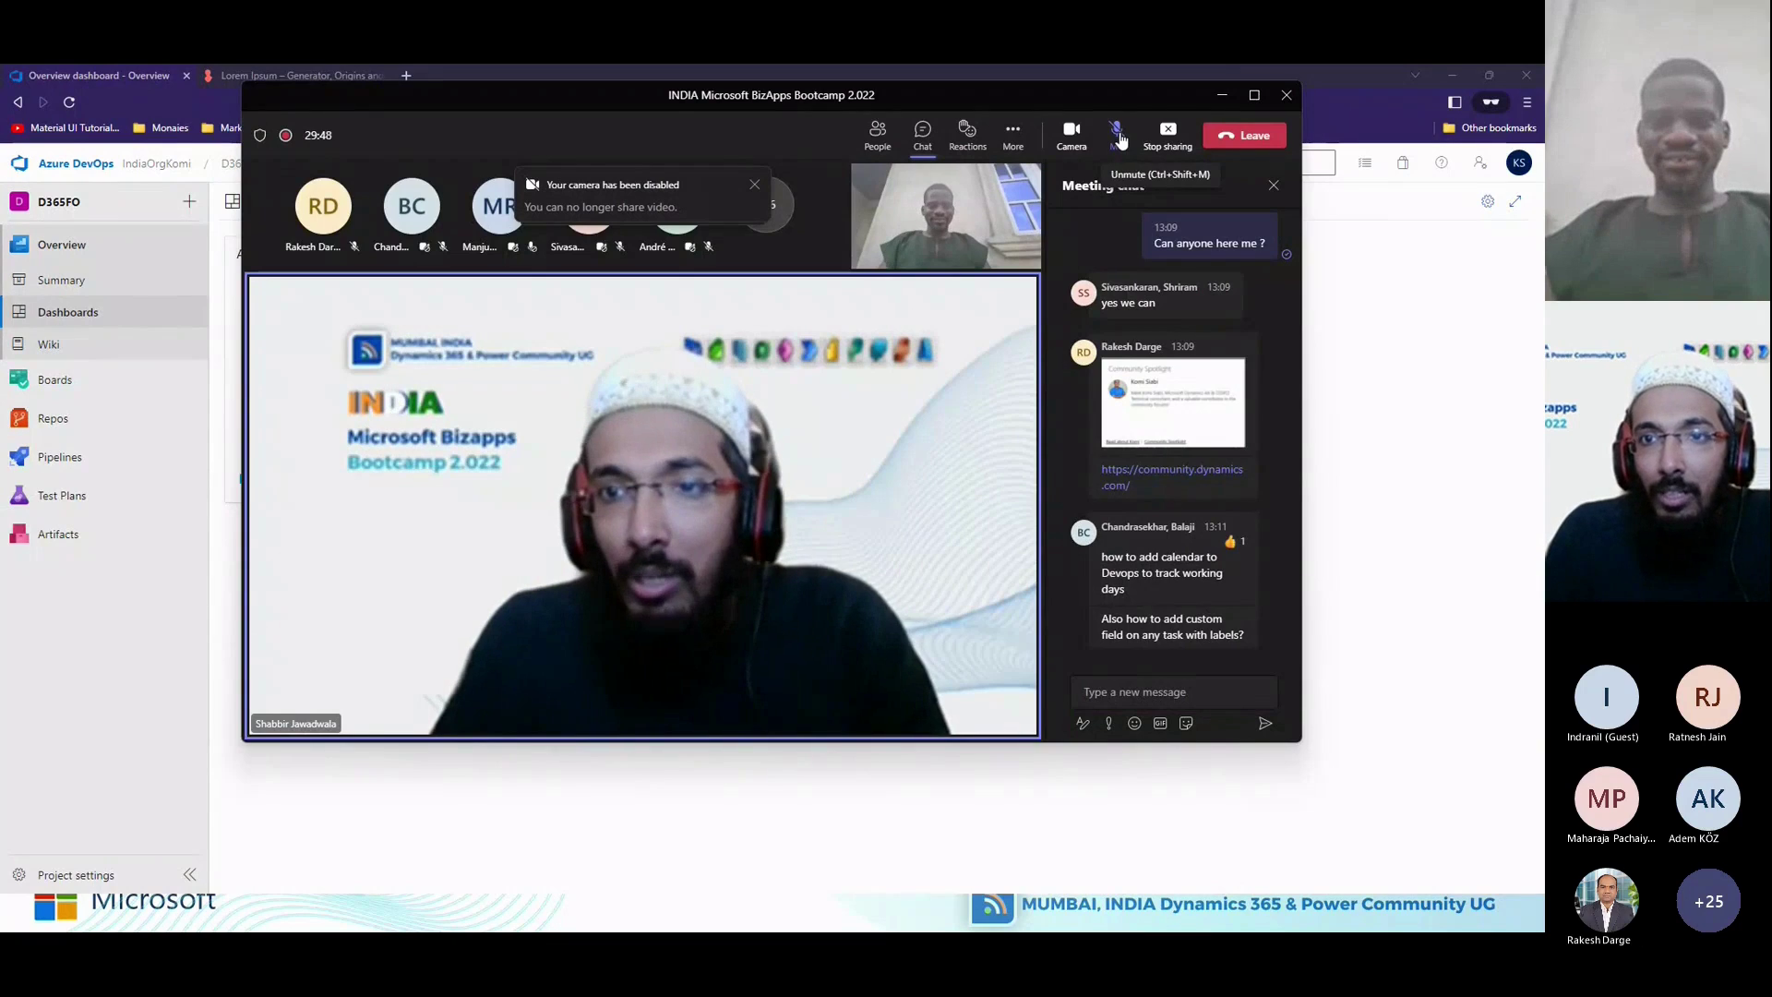
pyautogui.click(1118, 134)
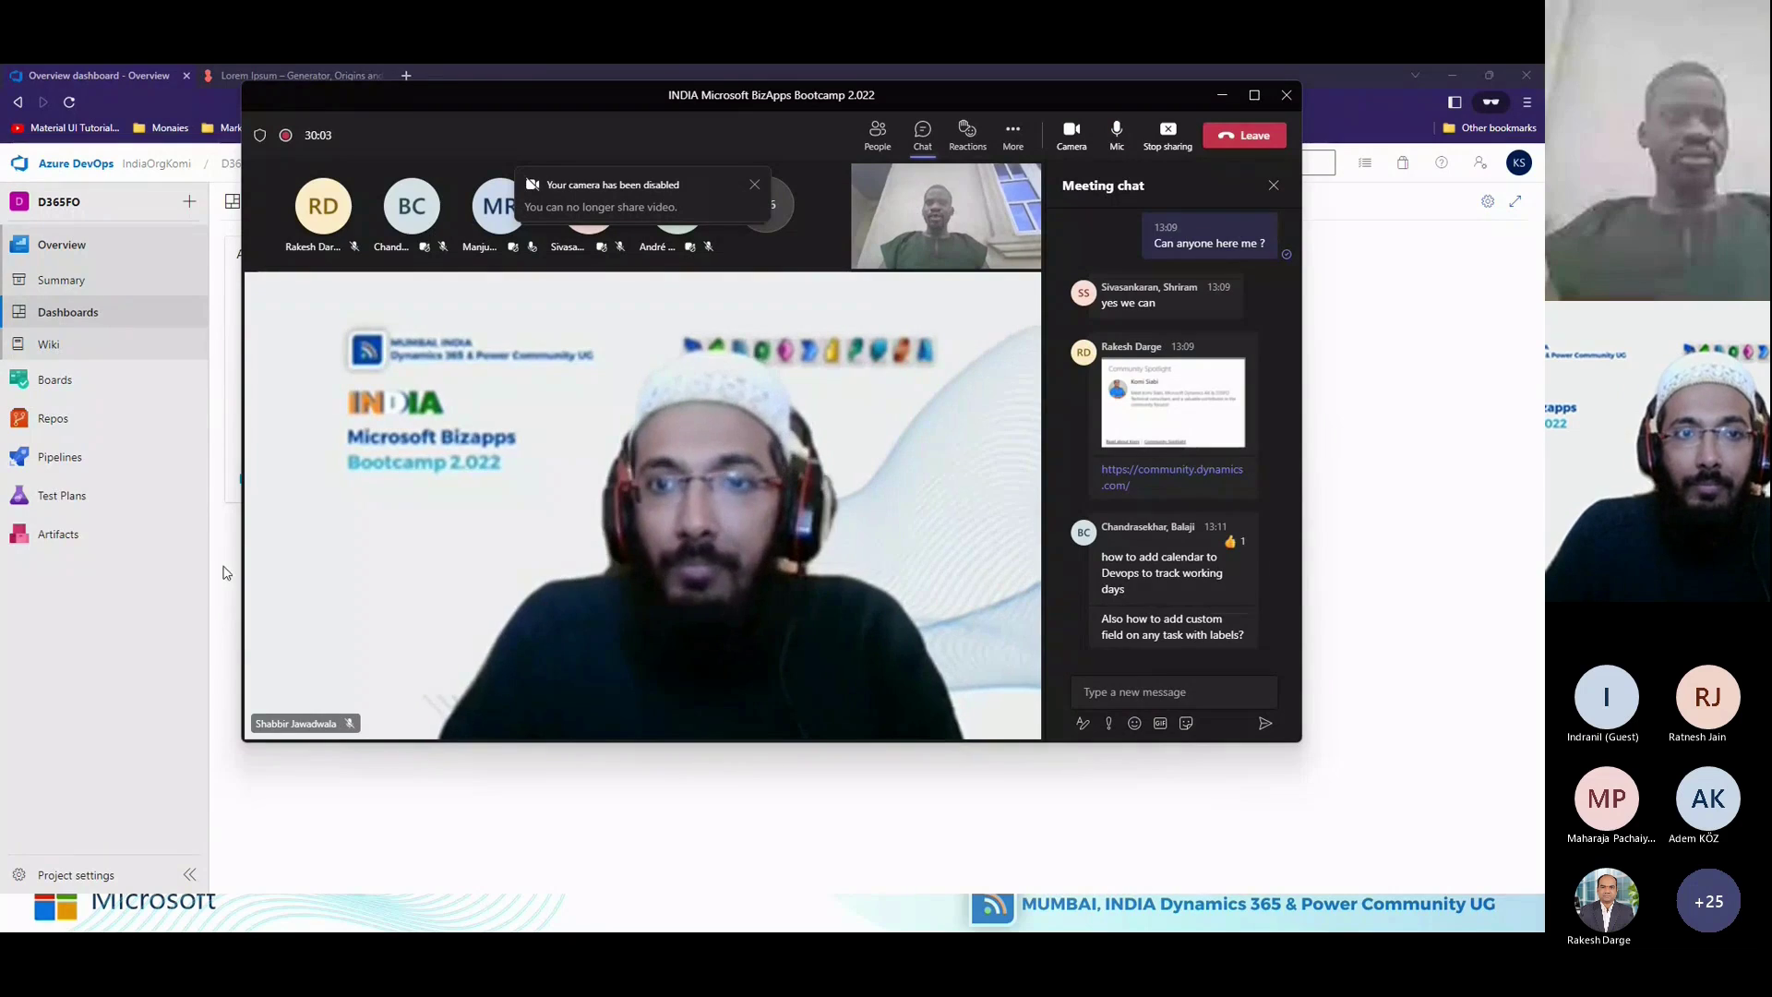
pyautogui.click(92, 870)
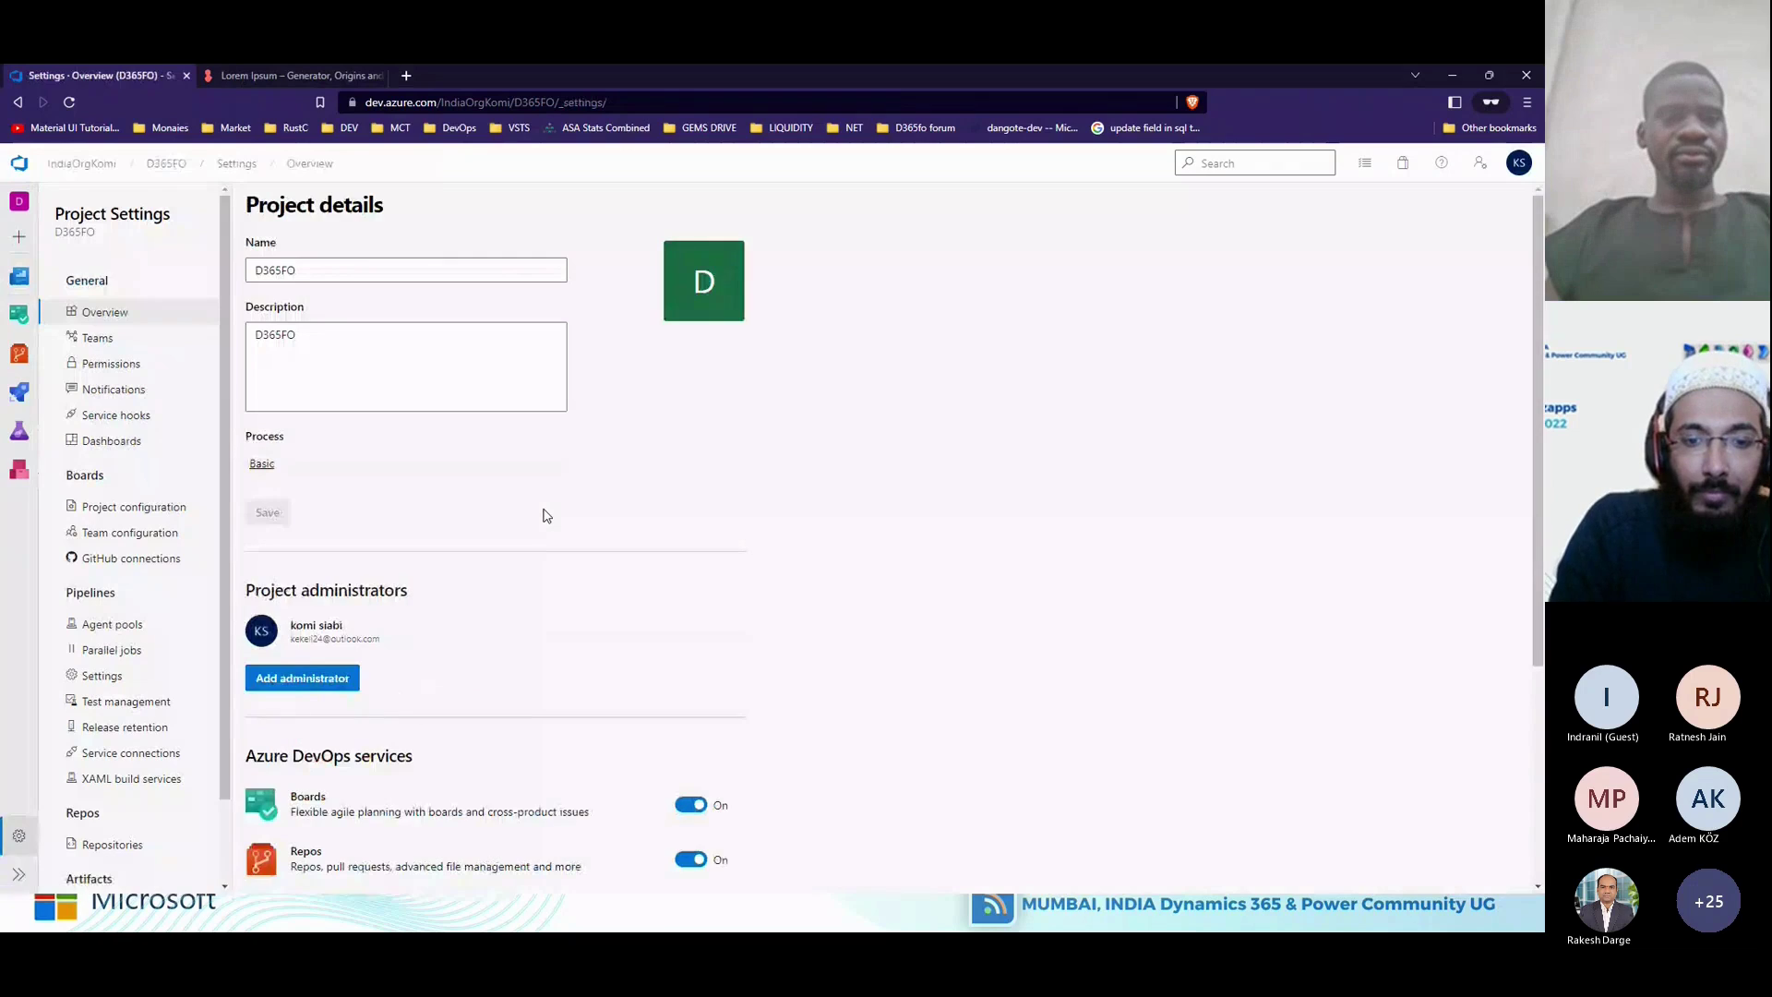
# Browse the D365FO project settings overview and open the Basic process it uses.
pyautogui.scroll(-1, 521, 652)
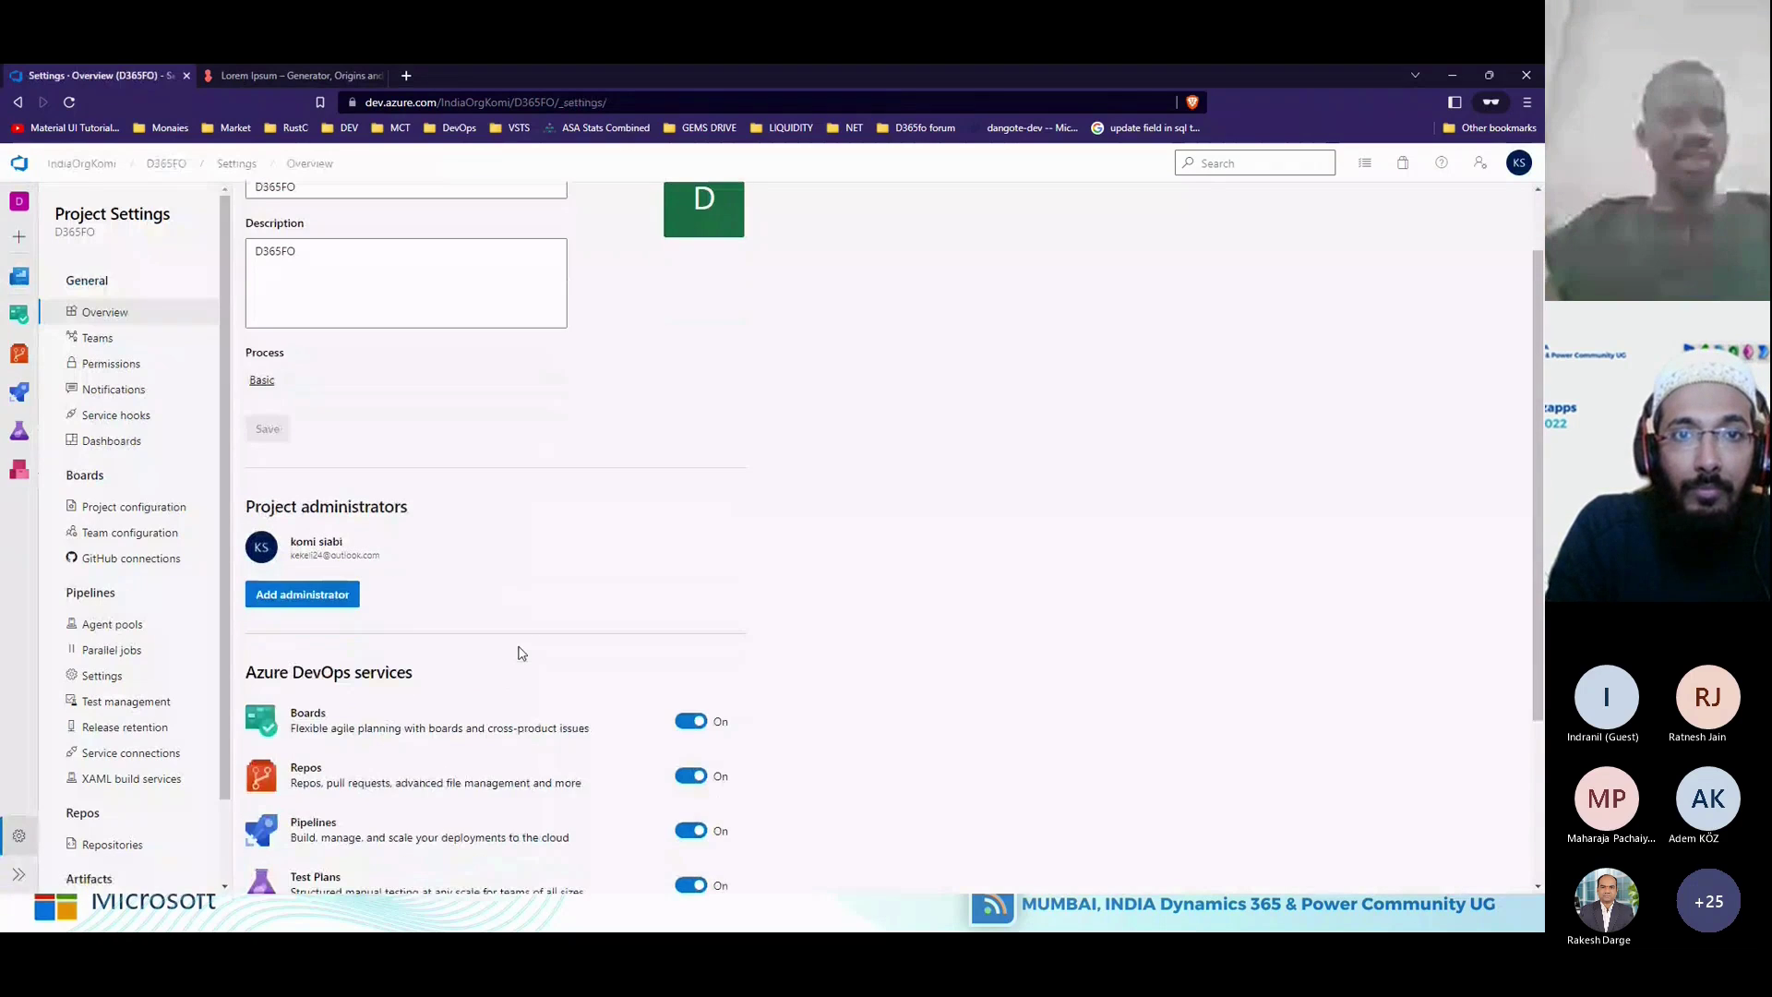
pyautogui.scroll(-1, 224, 459)
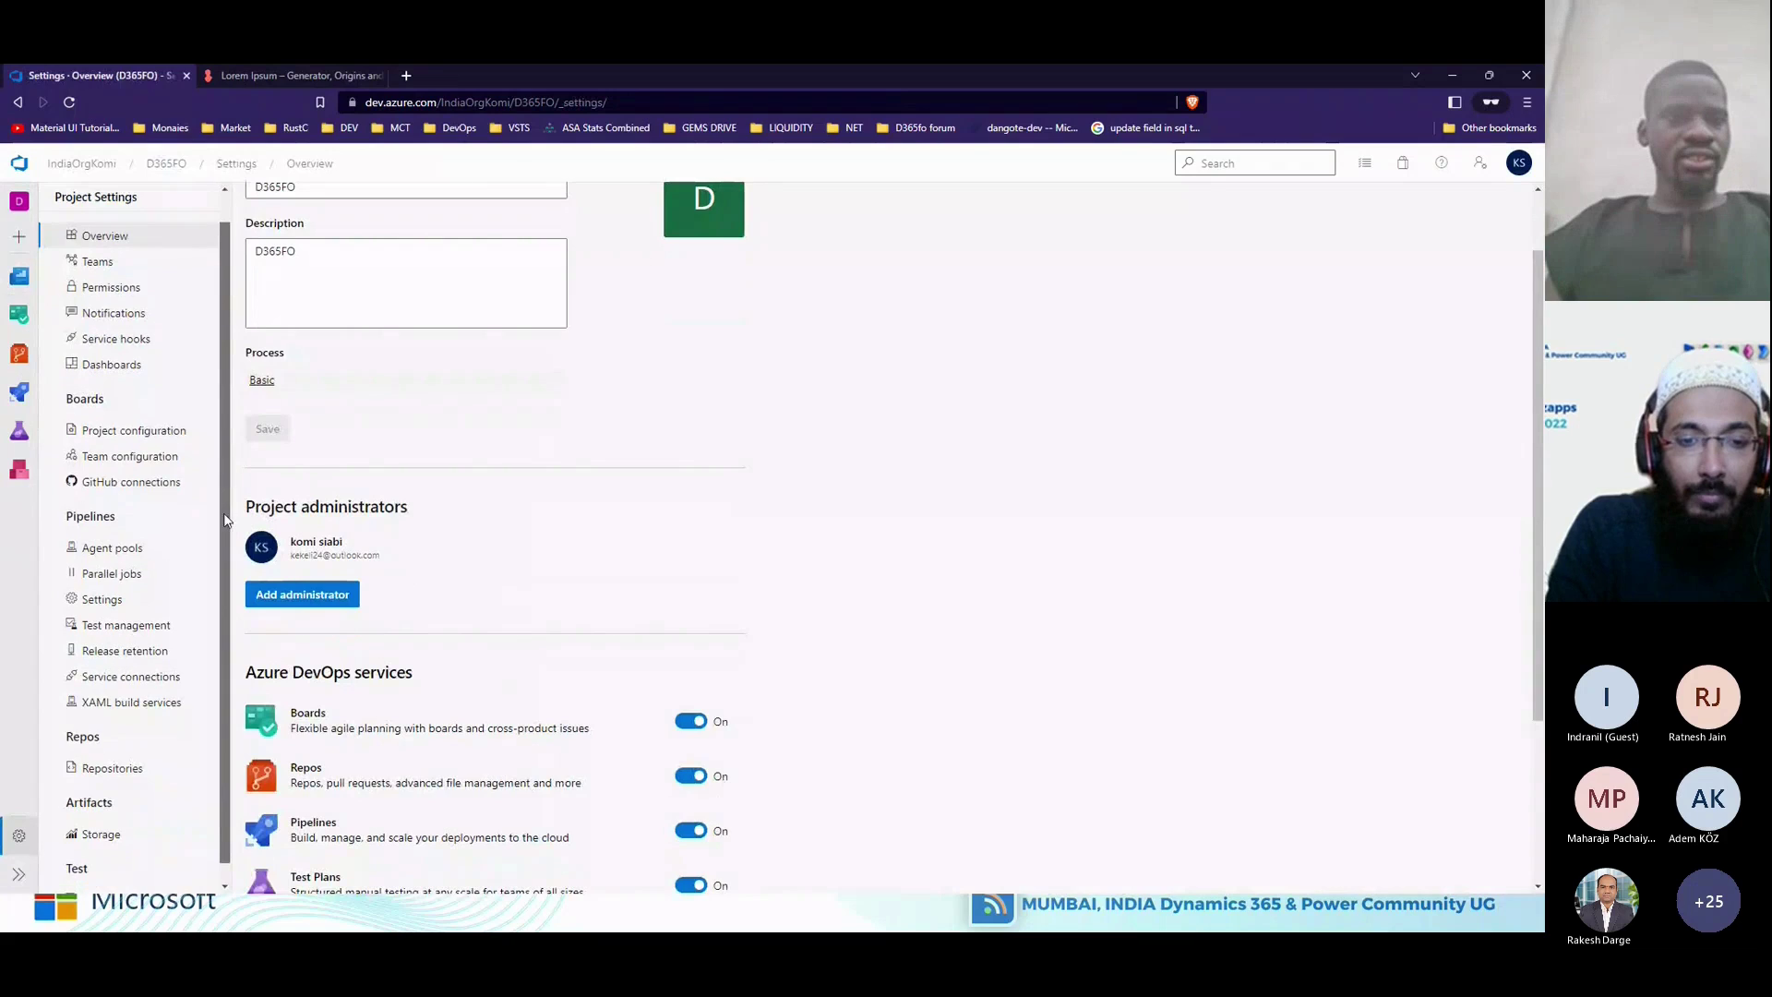
pyautogui.moveTo(226, 535); pyautogui.dragTo(227, 541)
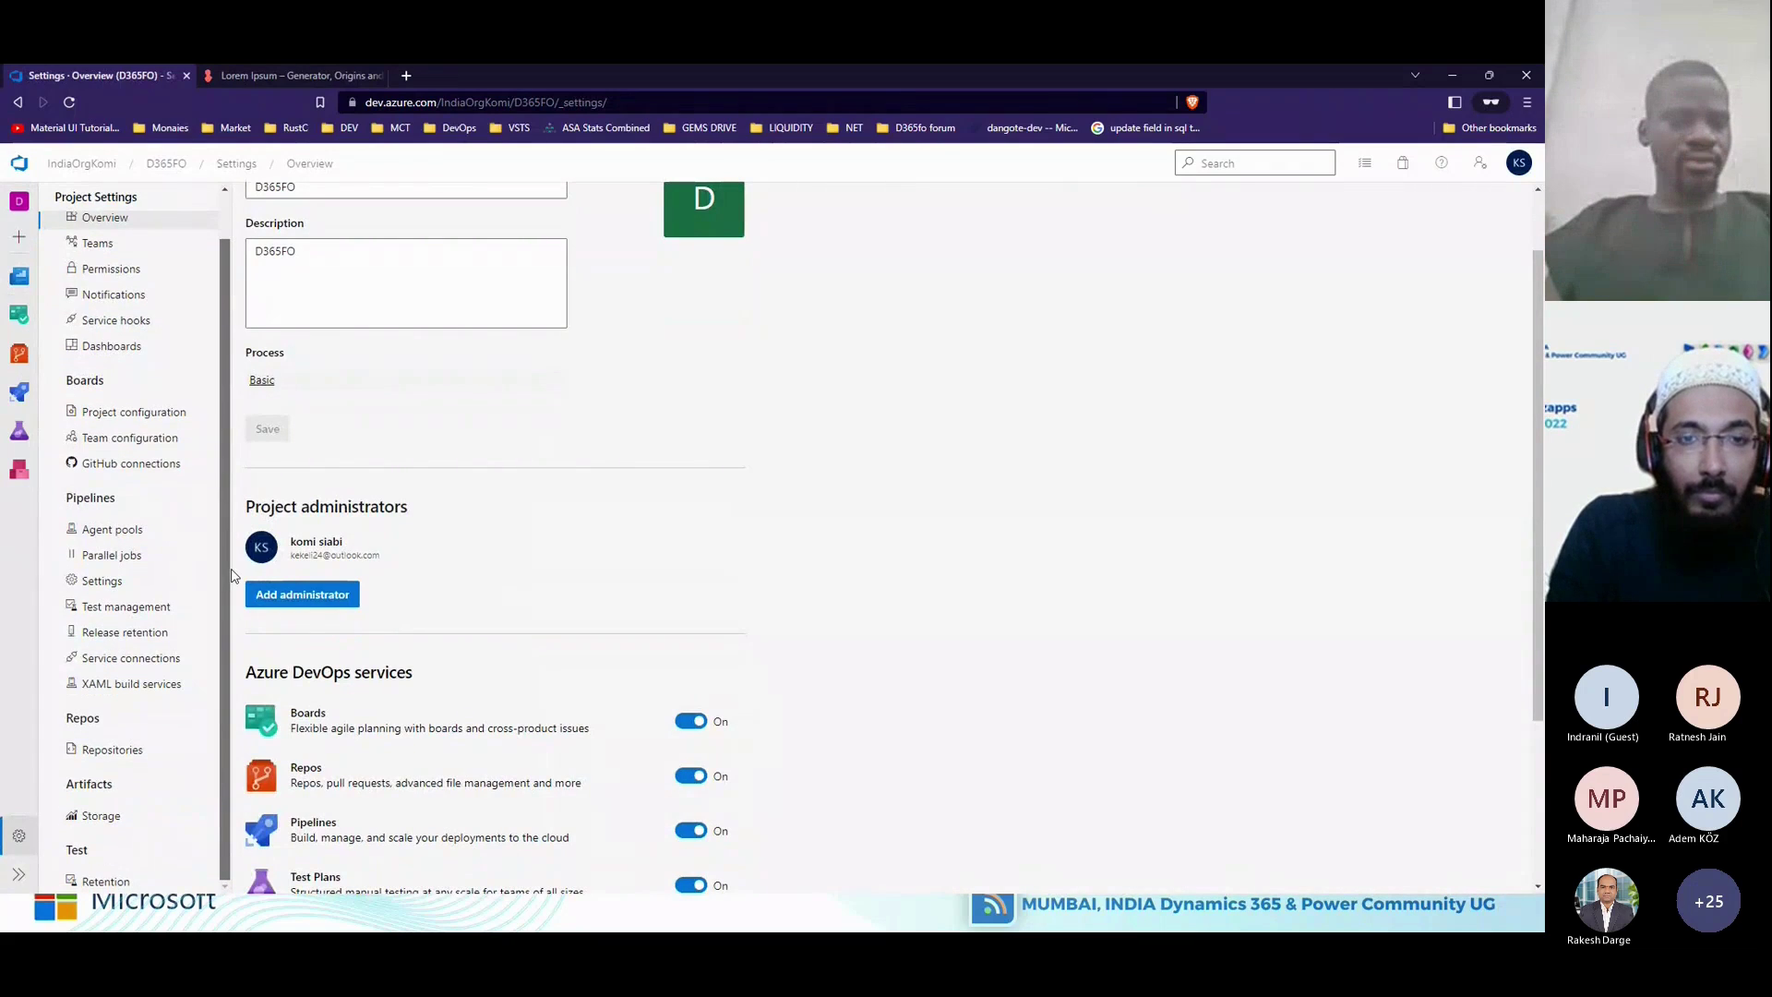
pyautogui.scroll(1, 233, 480)
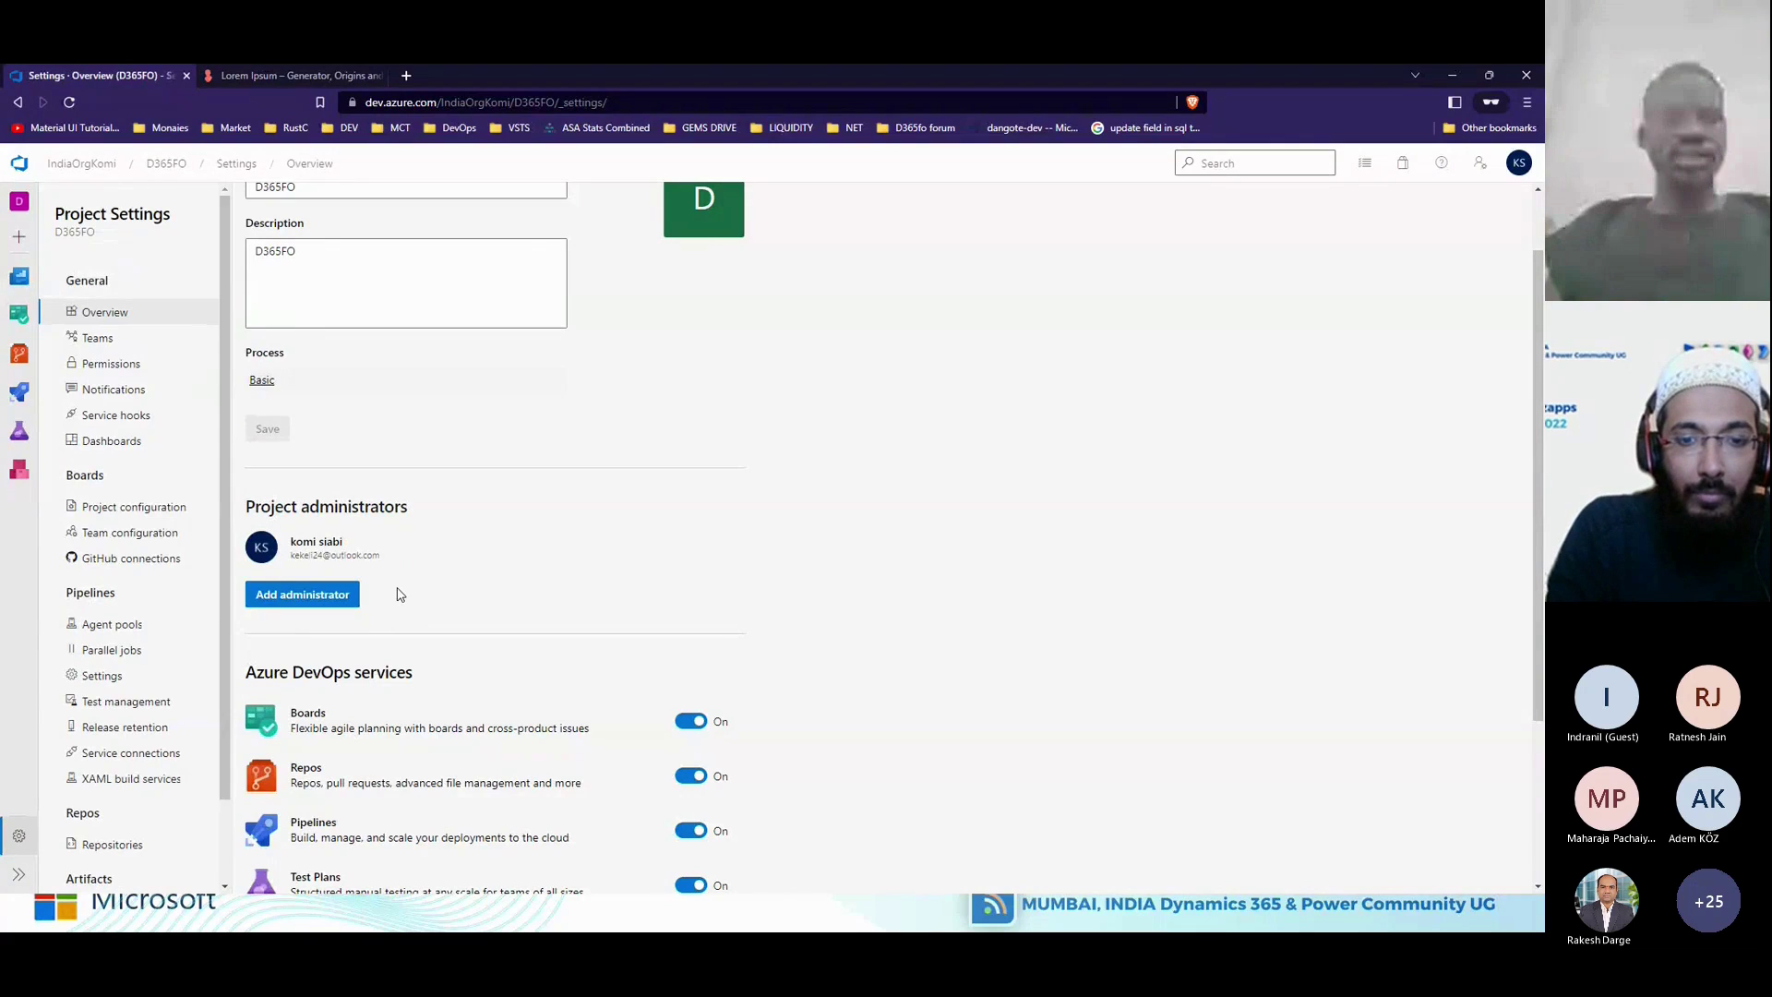
pyautogui.scroll(1, 400, 593)
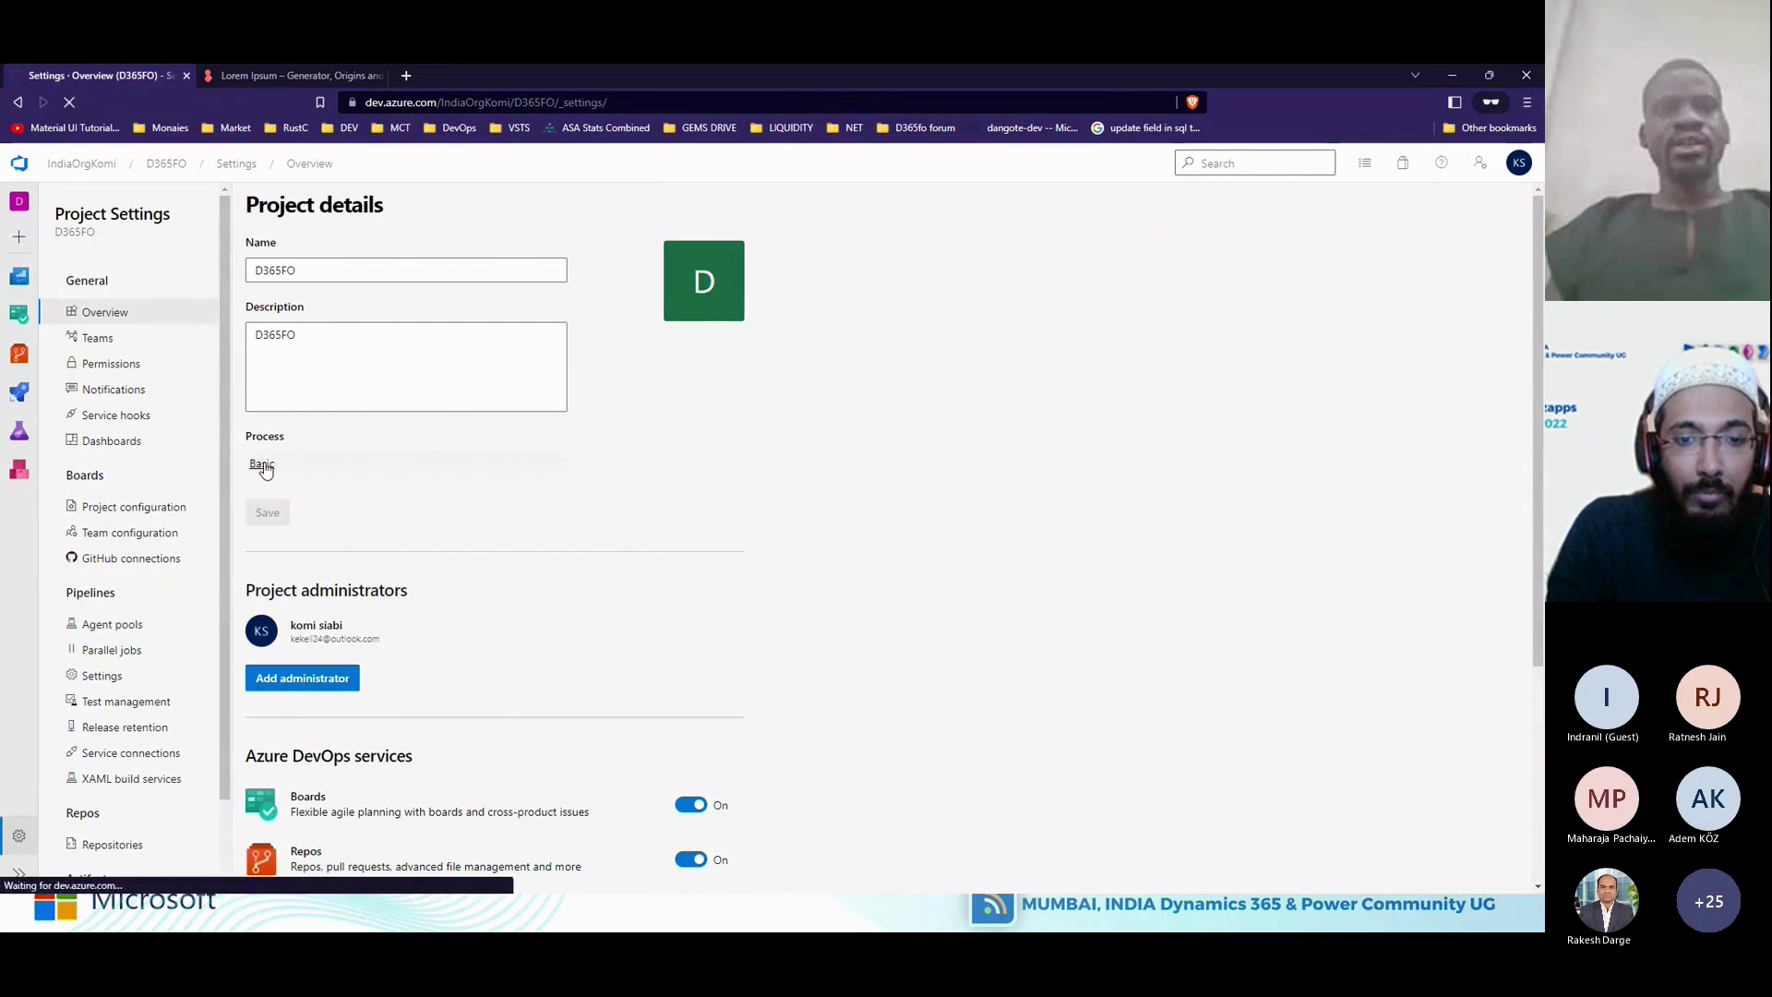
pyautogui.click(264, 469)
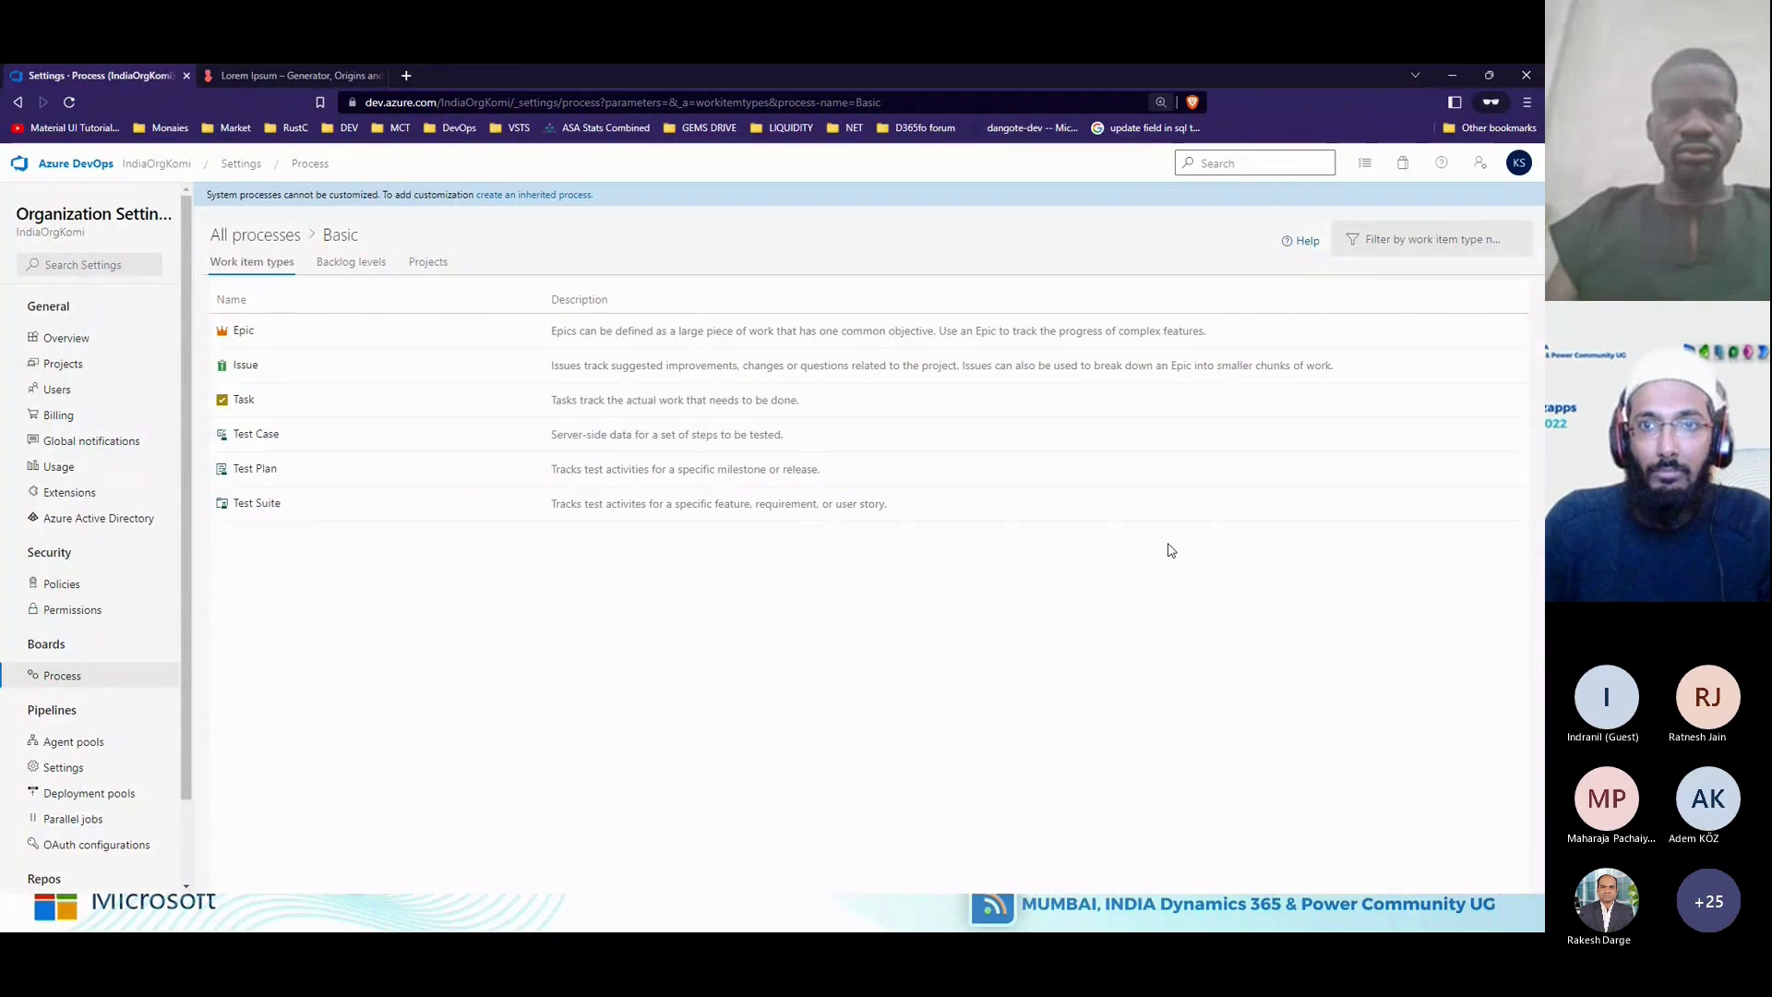
# Zoom in on the Basic process page and highlight the banner's customization note.
pyautogui.hotkey('ctrl', '+')
pyautogui.hotkey('ctrl', '+')
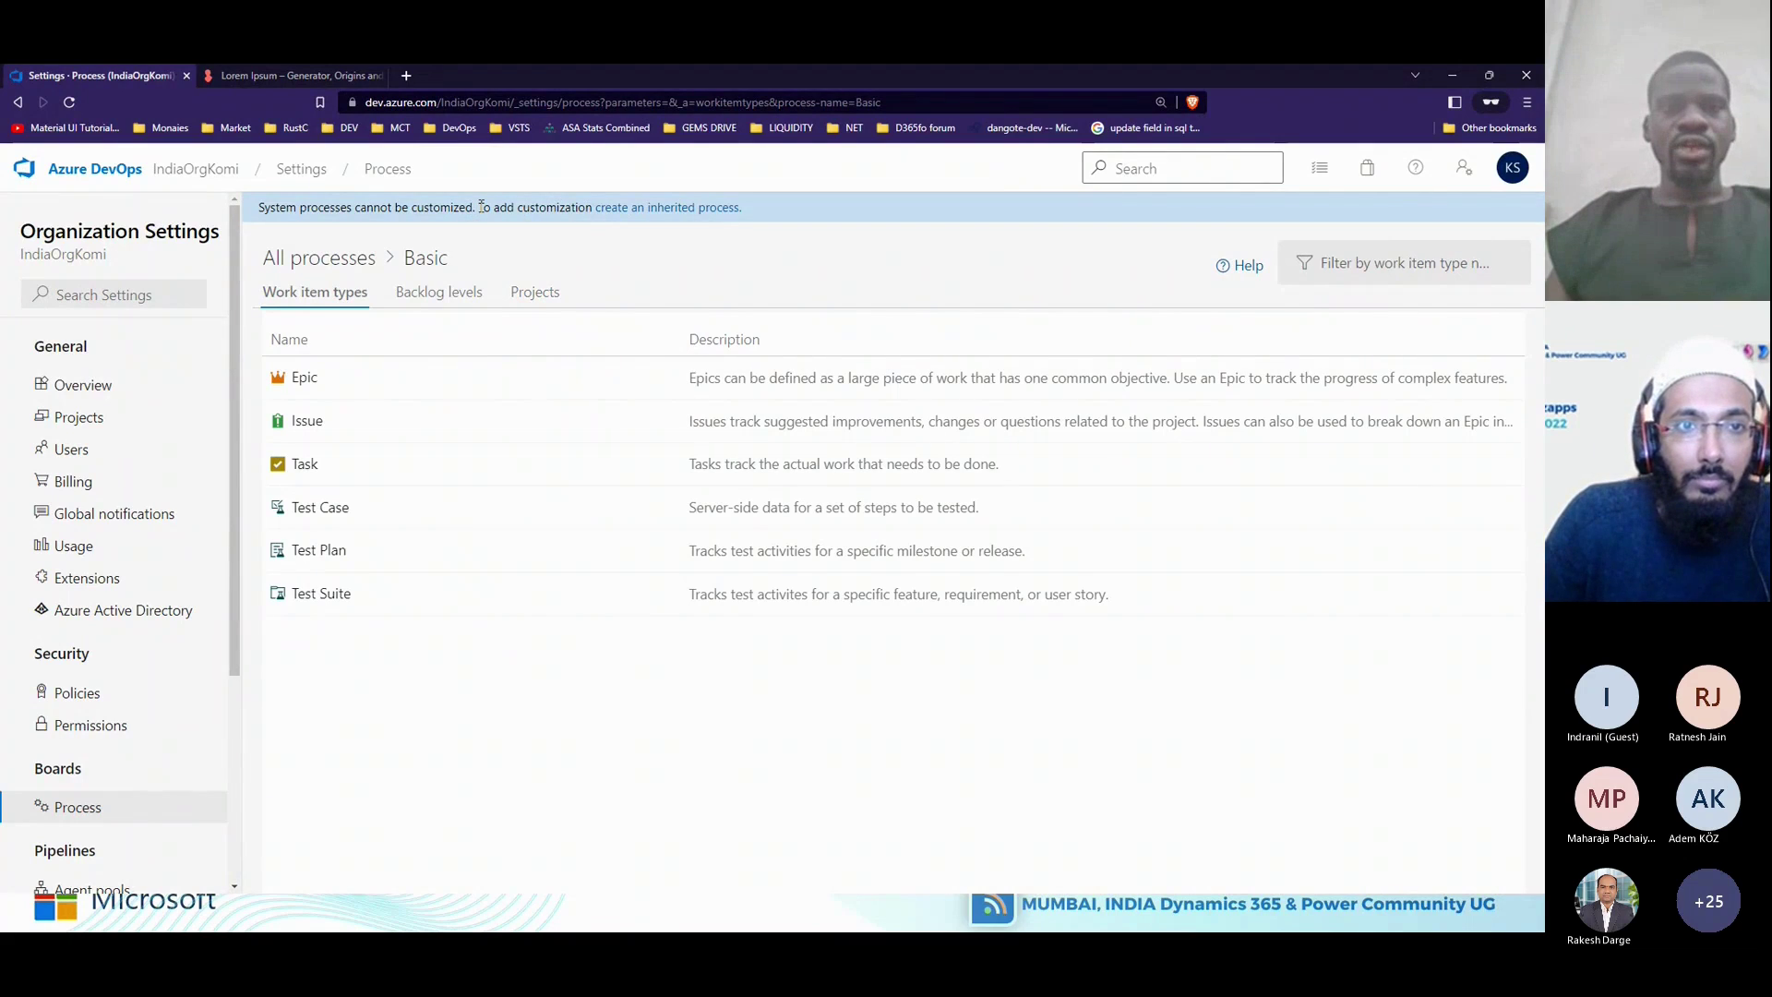
pyautogui.moveTo(481, 207); pyautogui.dragTo(588, 207)
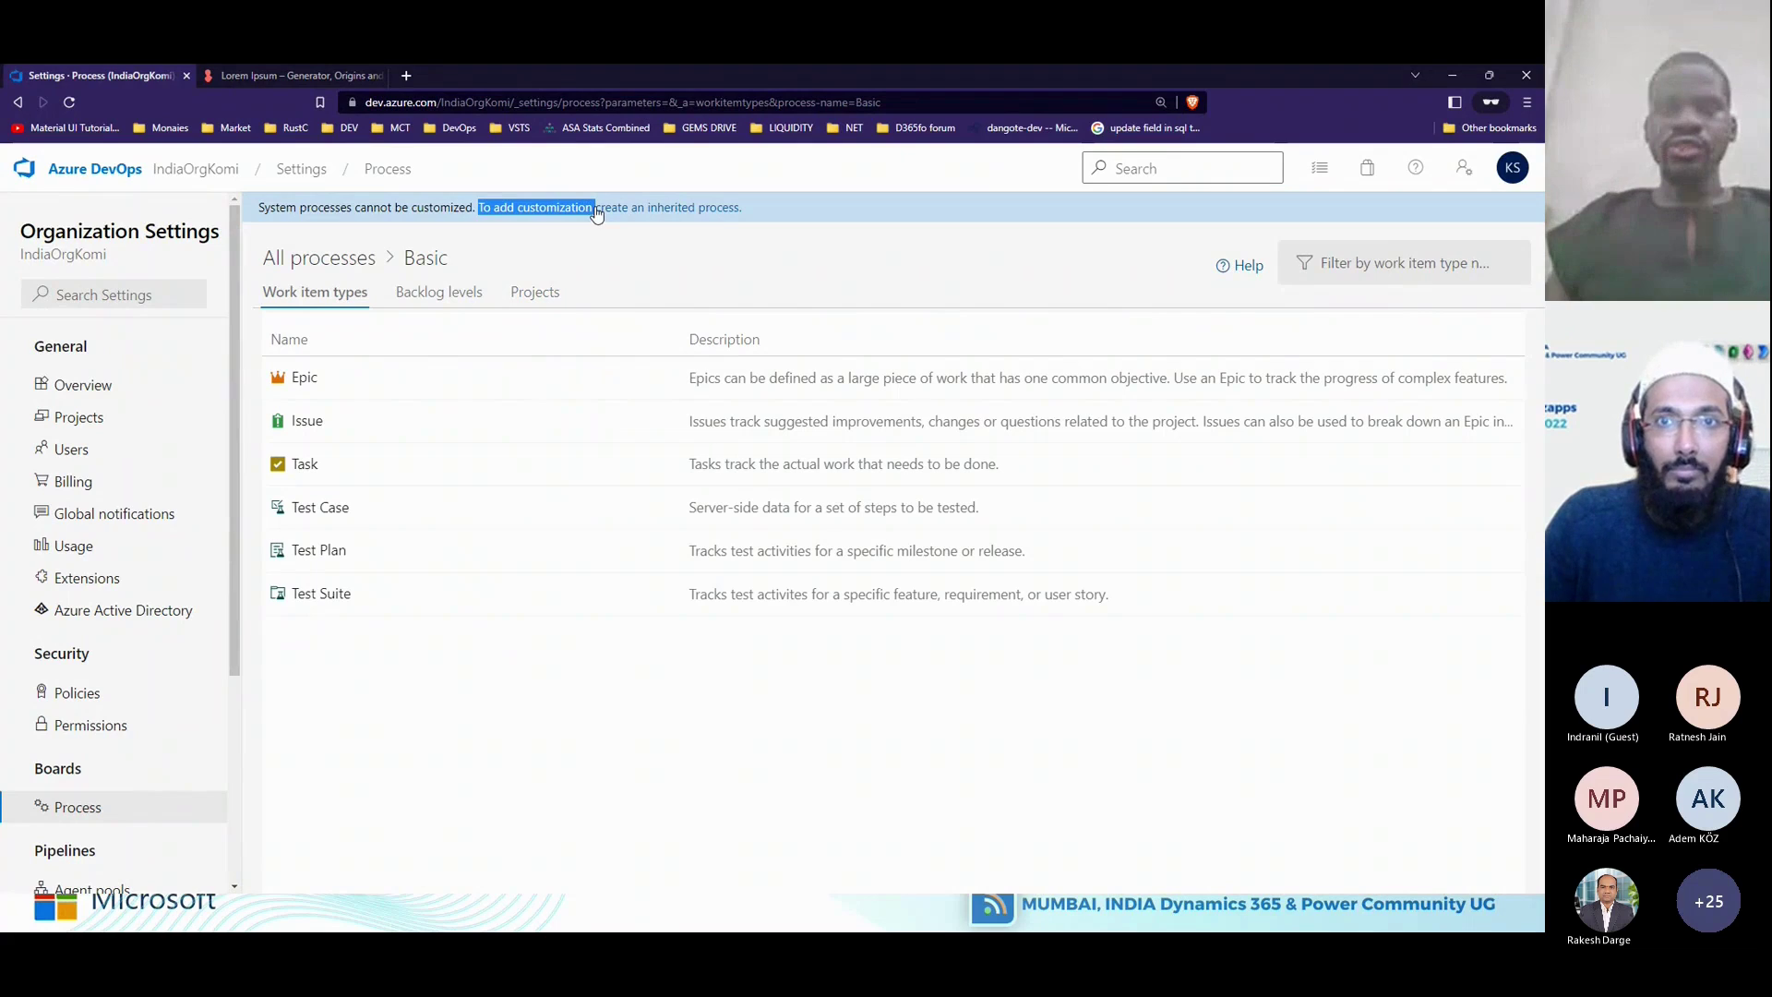
pyautogui.click(679, 252)
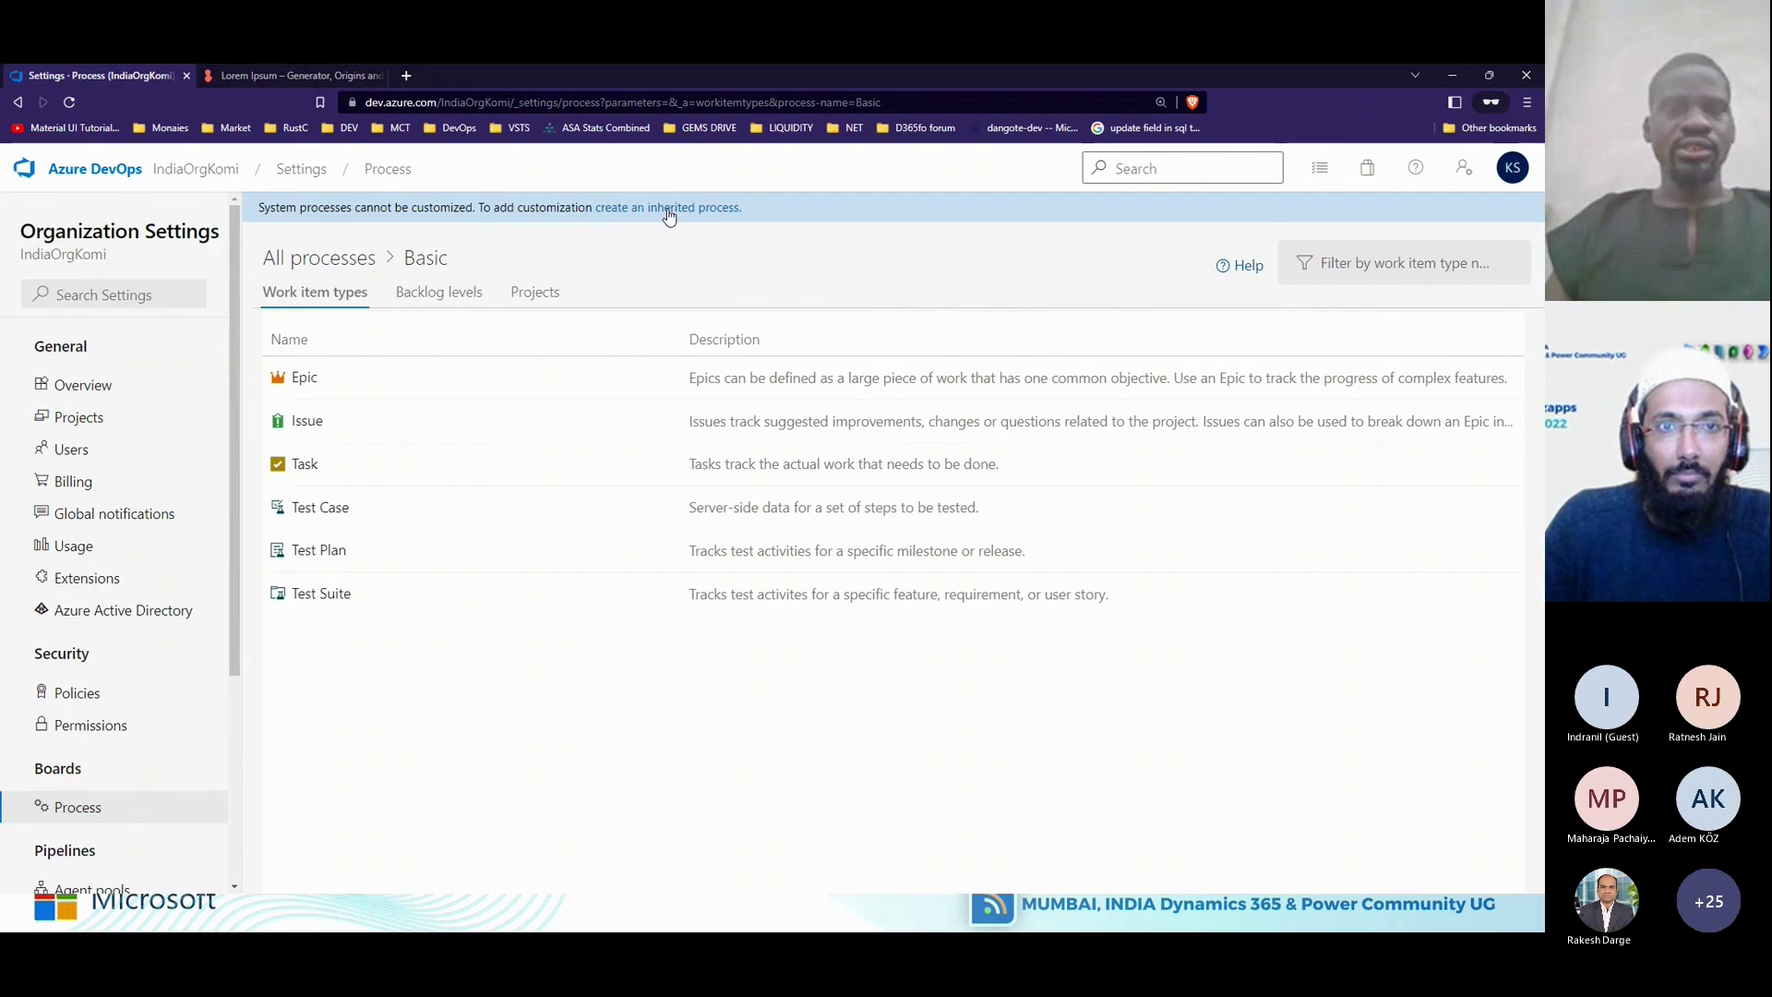
# Start an inherited process from Basic, open its 'Learn more' documentation, then switch to Teams.
pyautogui.click(669, 217)
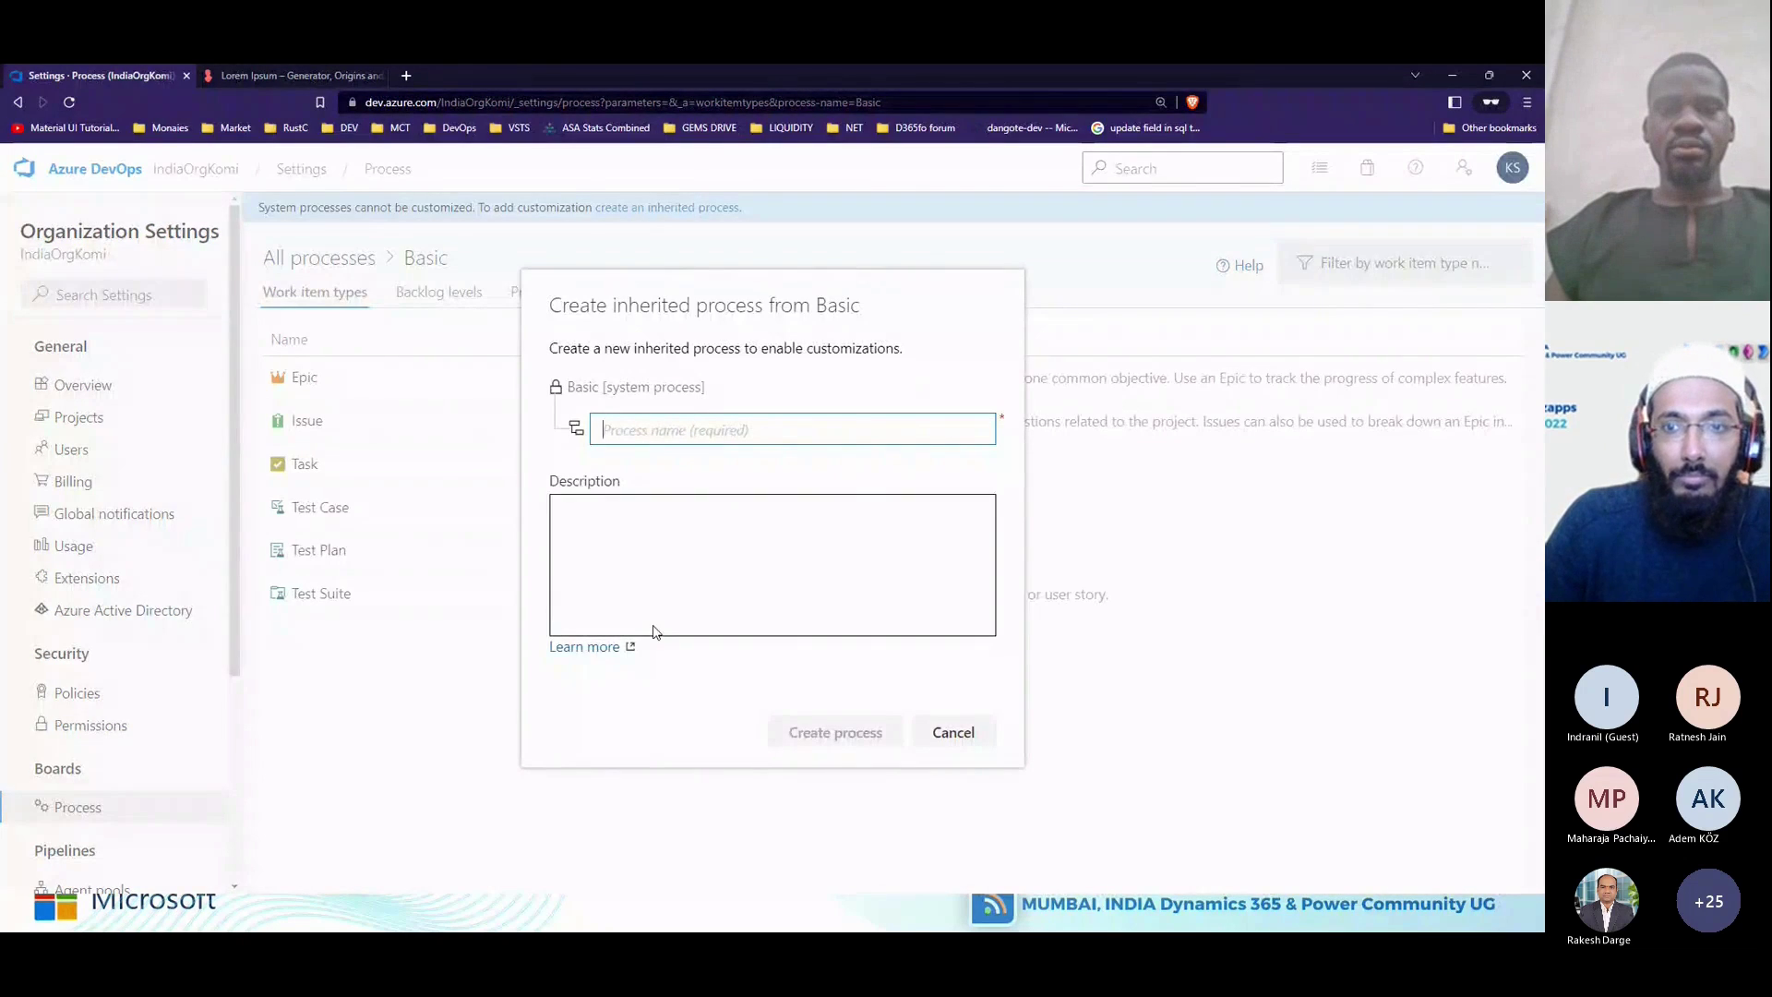
pyautogui.click(613, 646)
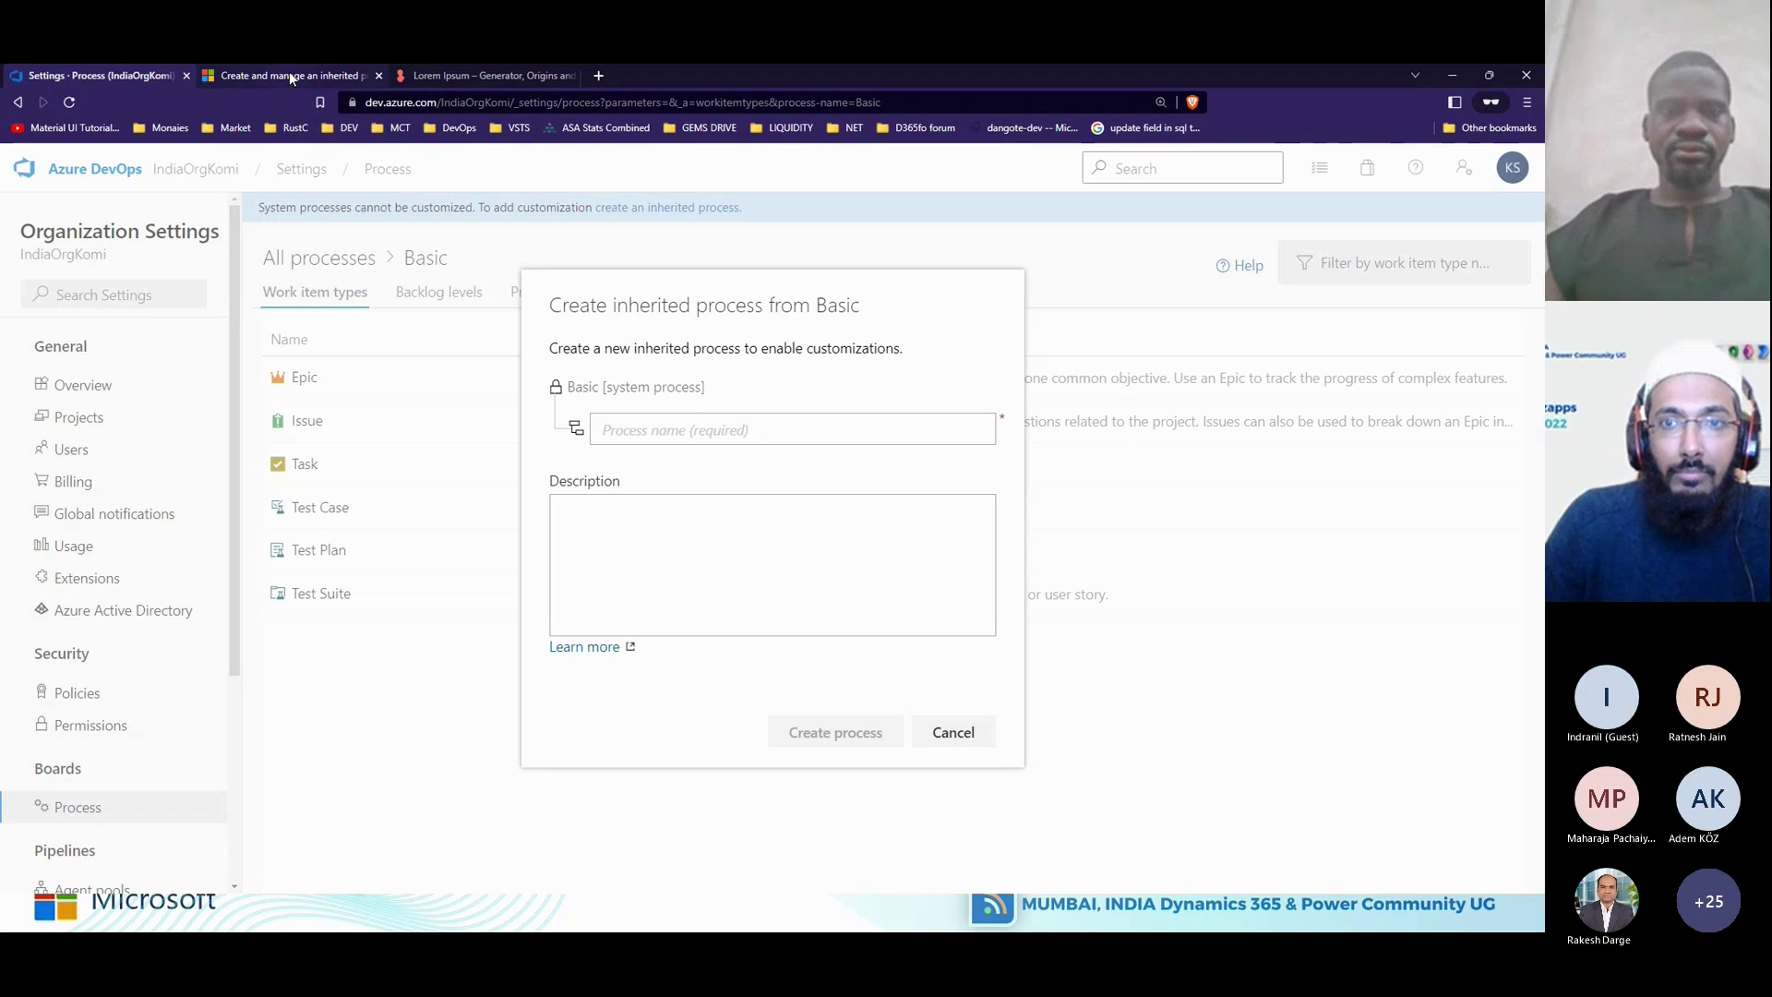
pyautogui.hotkey('alt', 'Tab')
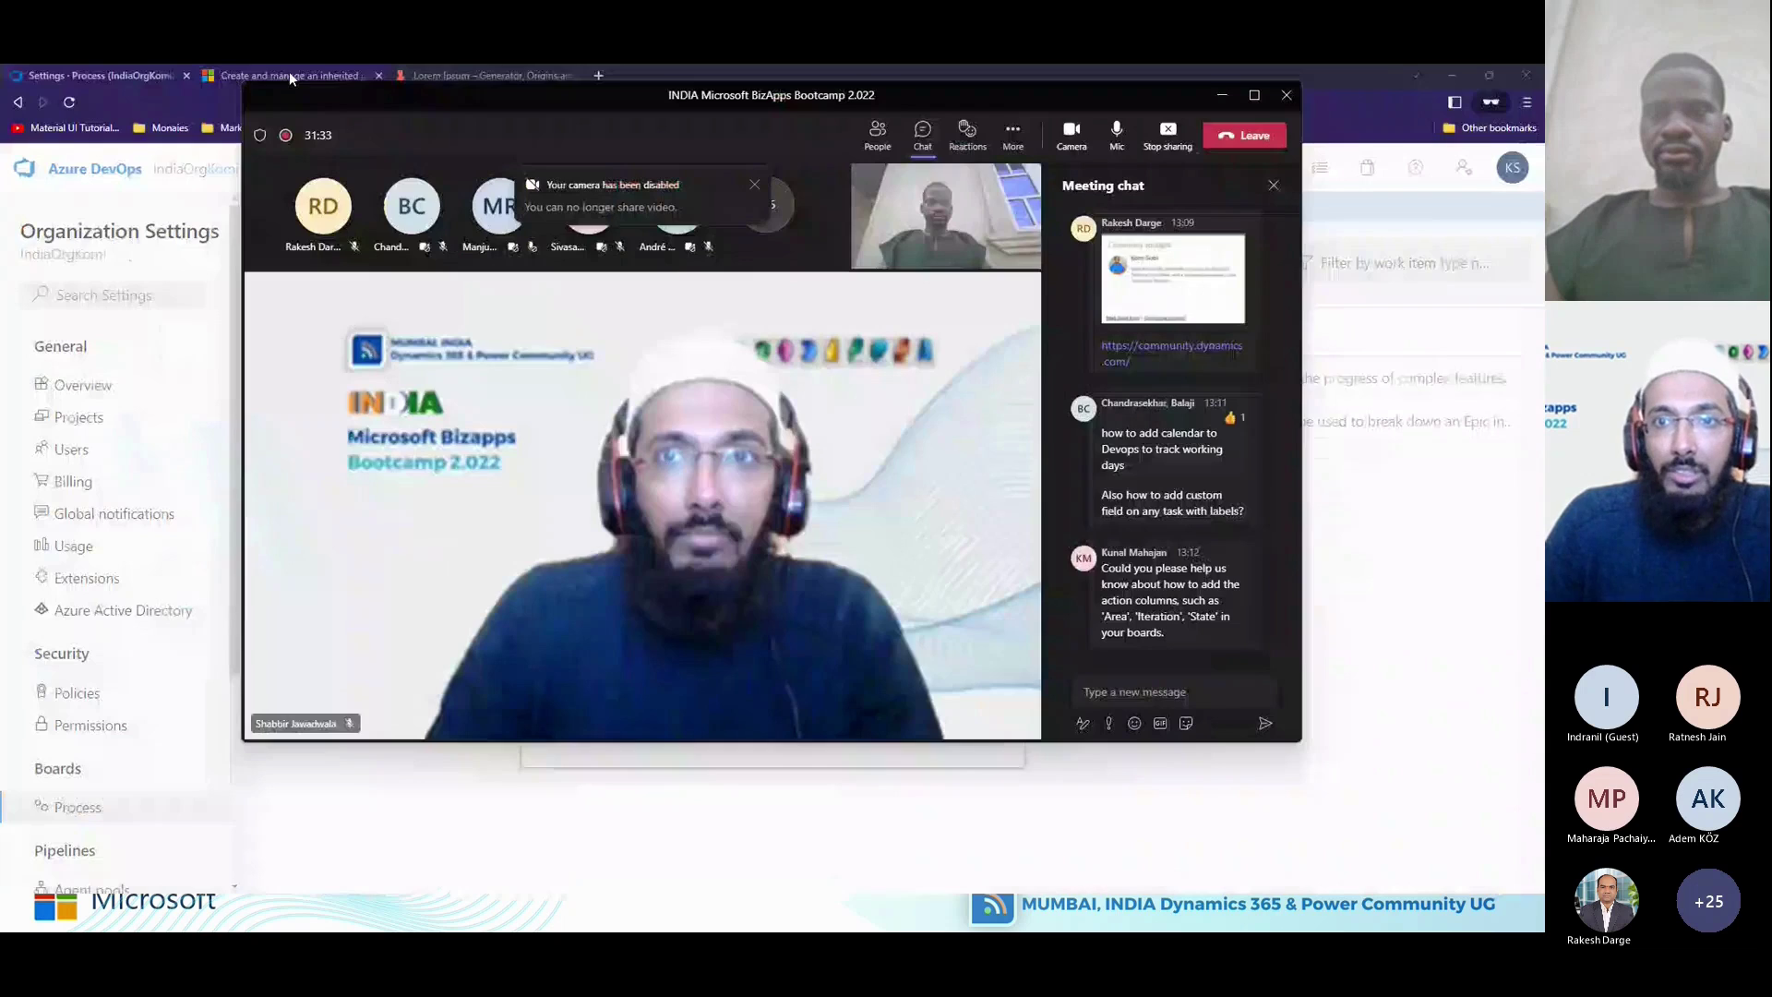
# Toggle the Teams mic off and on, click into the chat, and minimise the meeting window.
pyautogui.click(1118, 134)
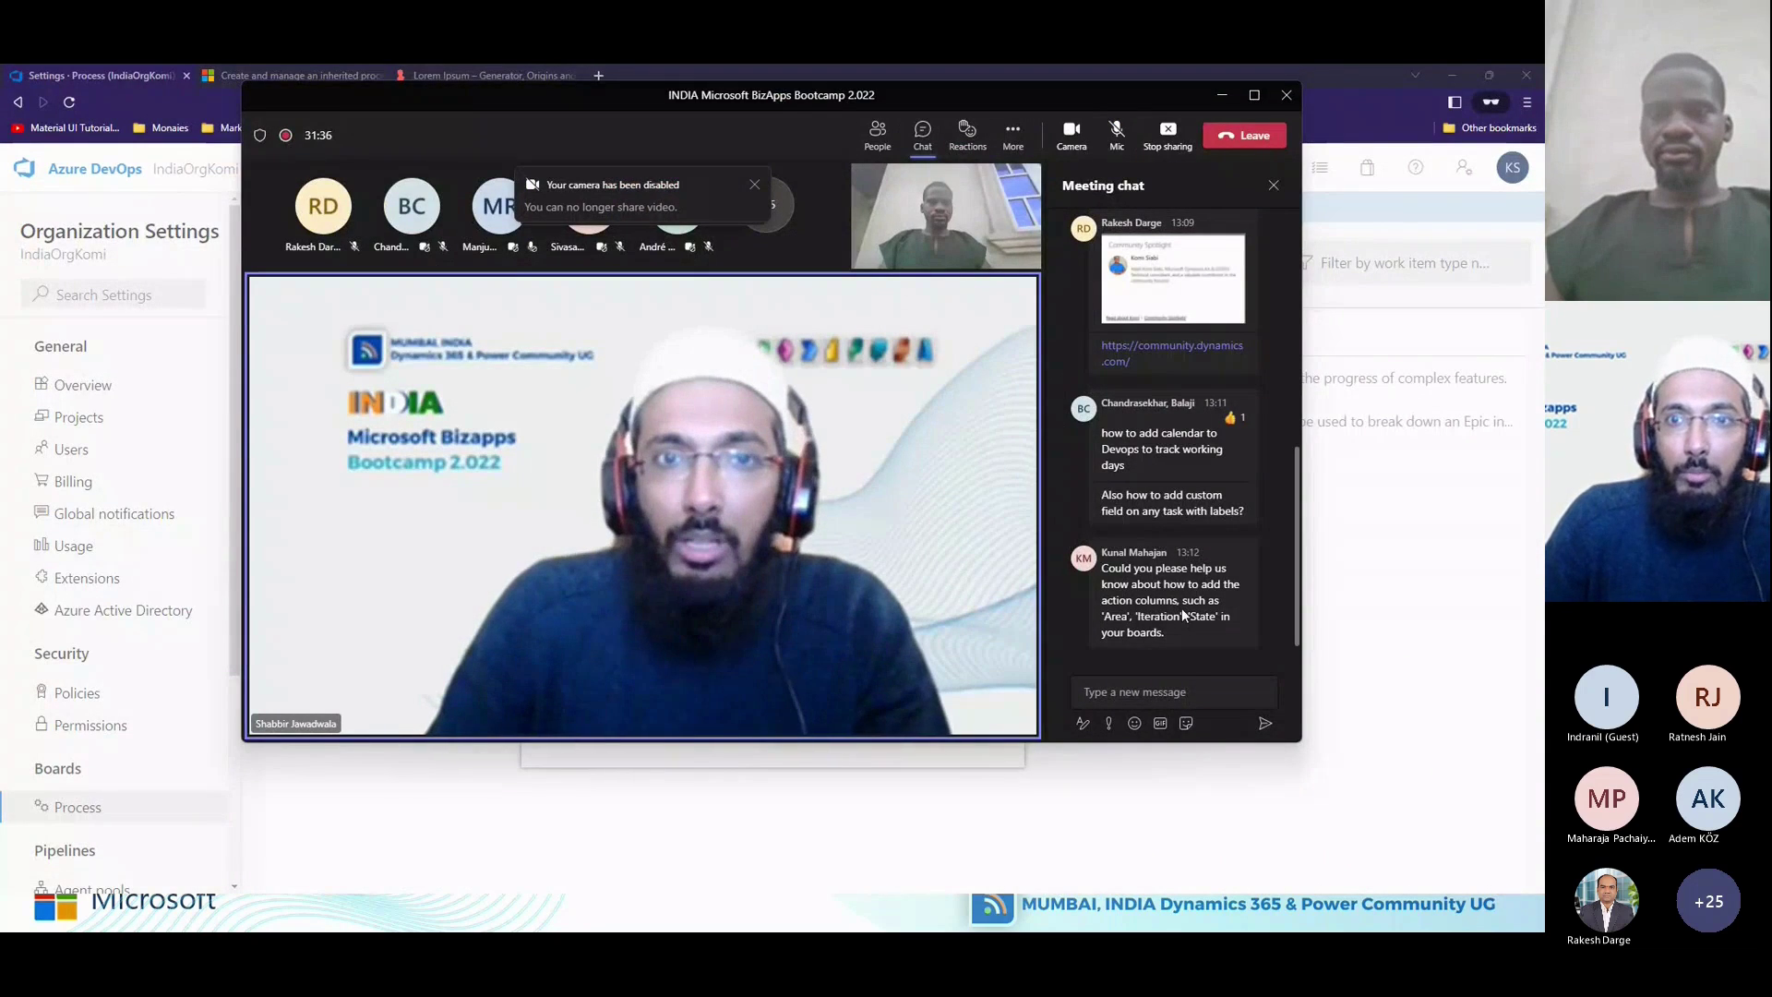
pyautogui.click(1182, 698)
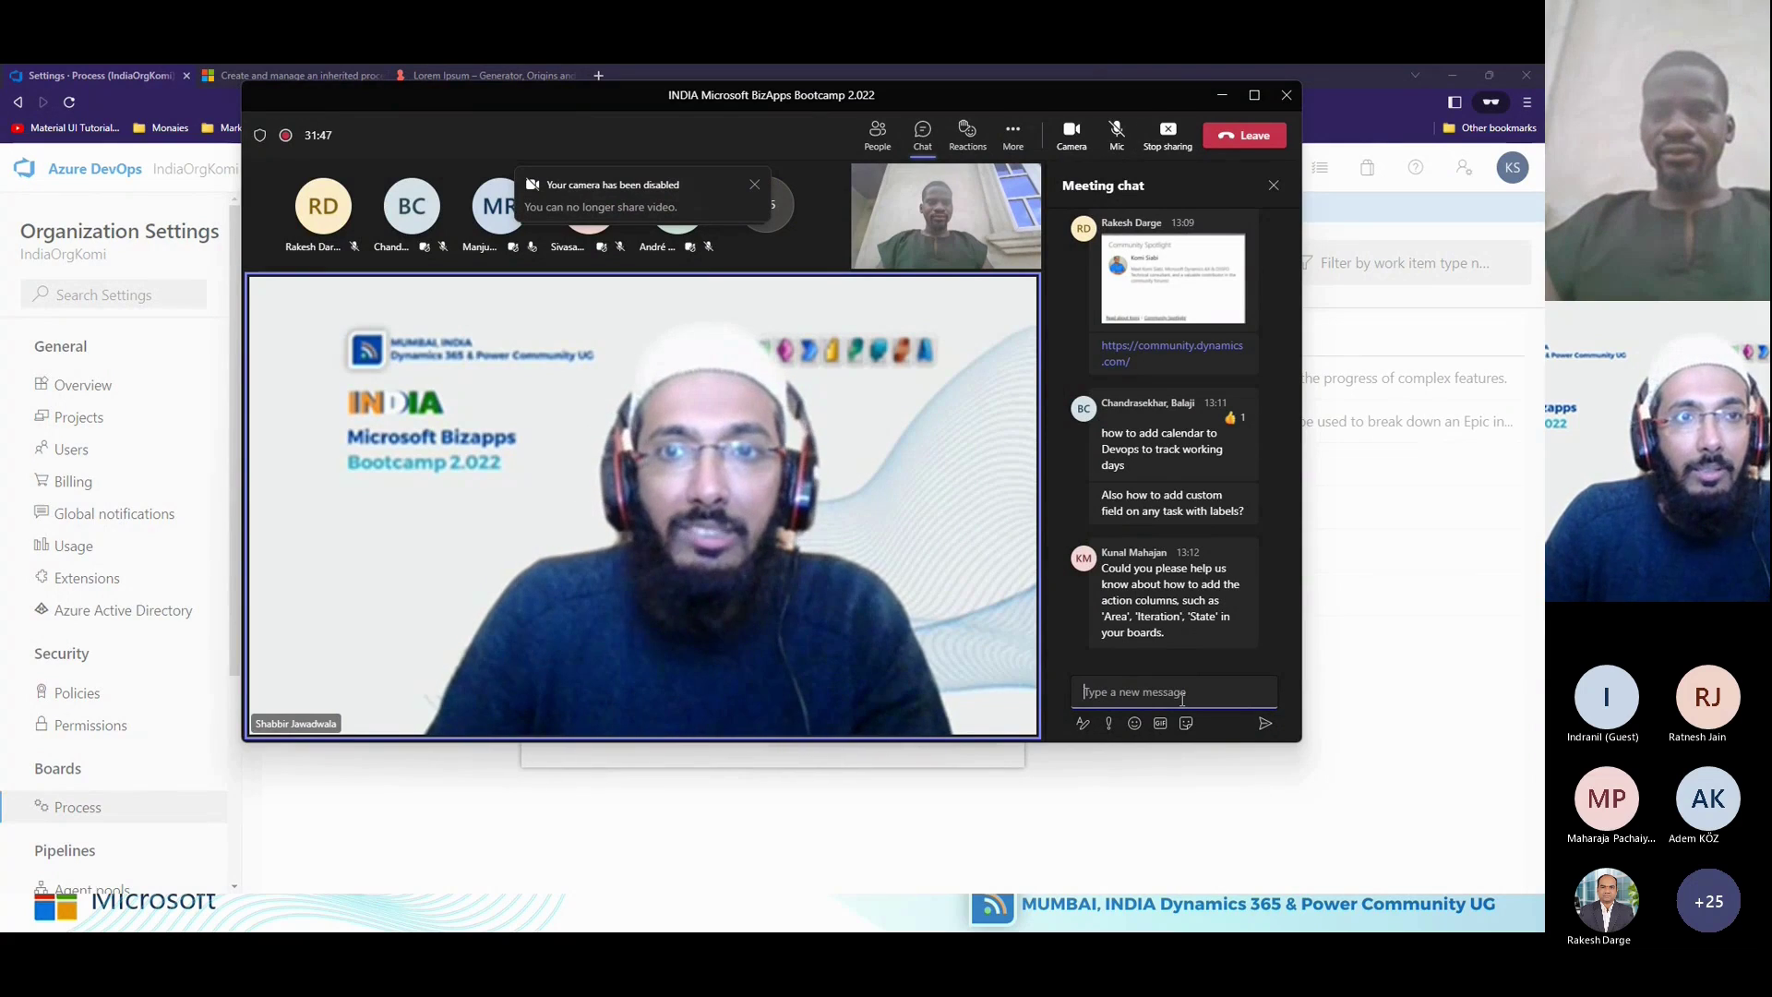
pyautogui.moveTo(1133, 369)
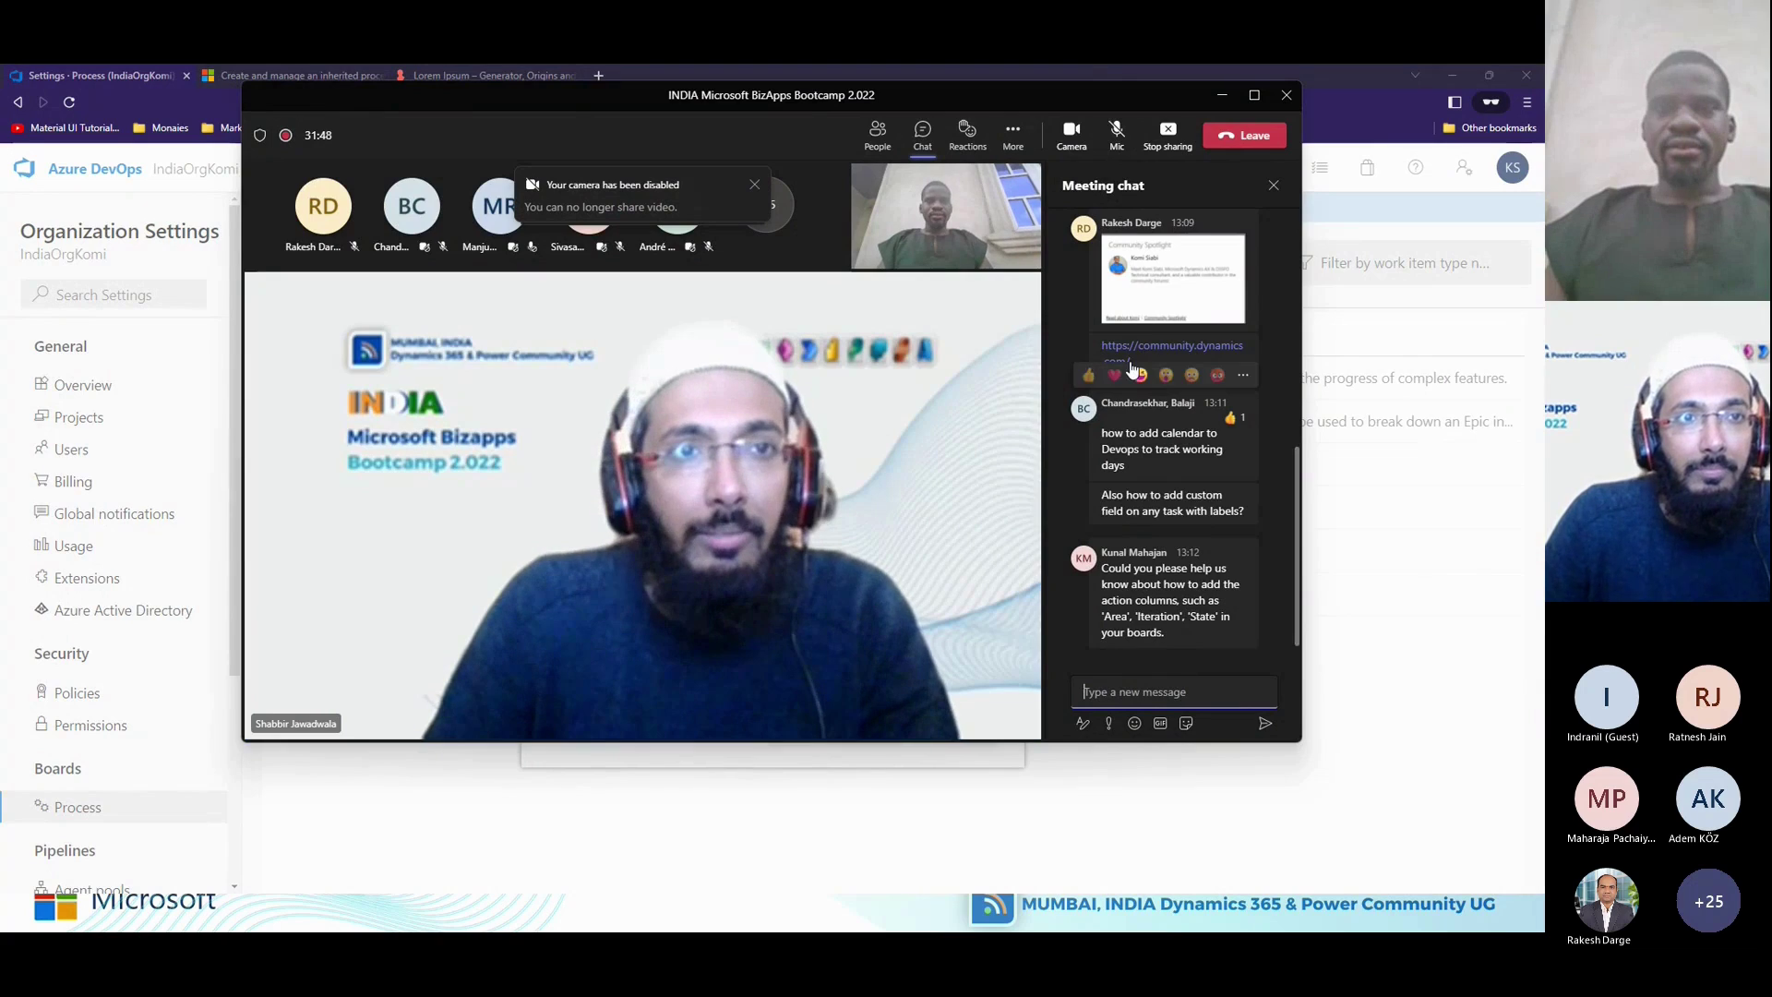
pyautogui.click(1123, 137)
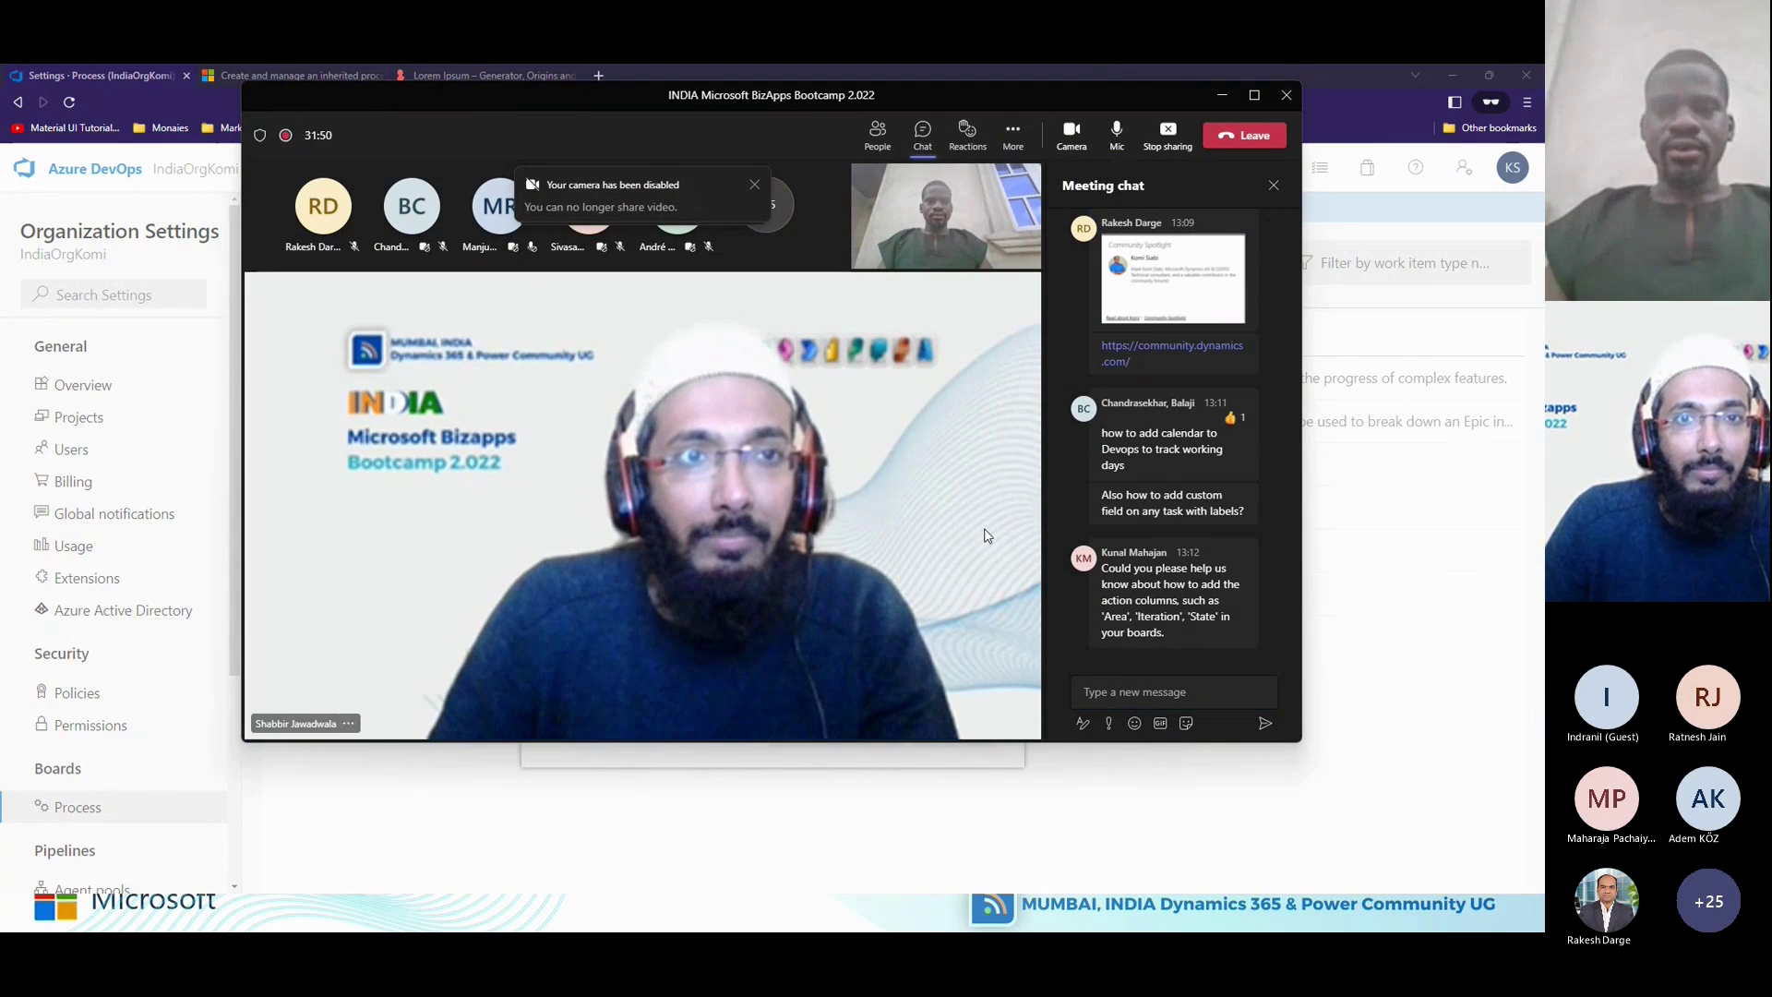
pyautogui.click(756, 796)
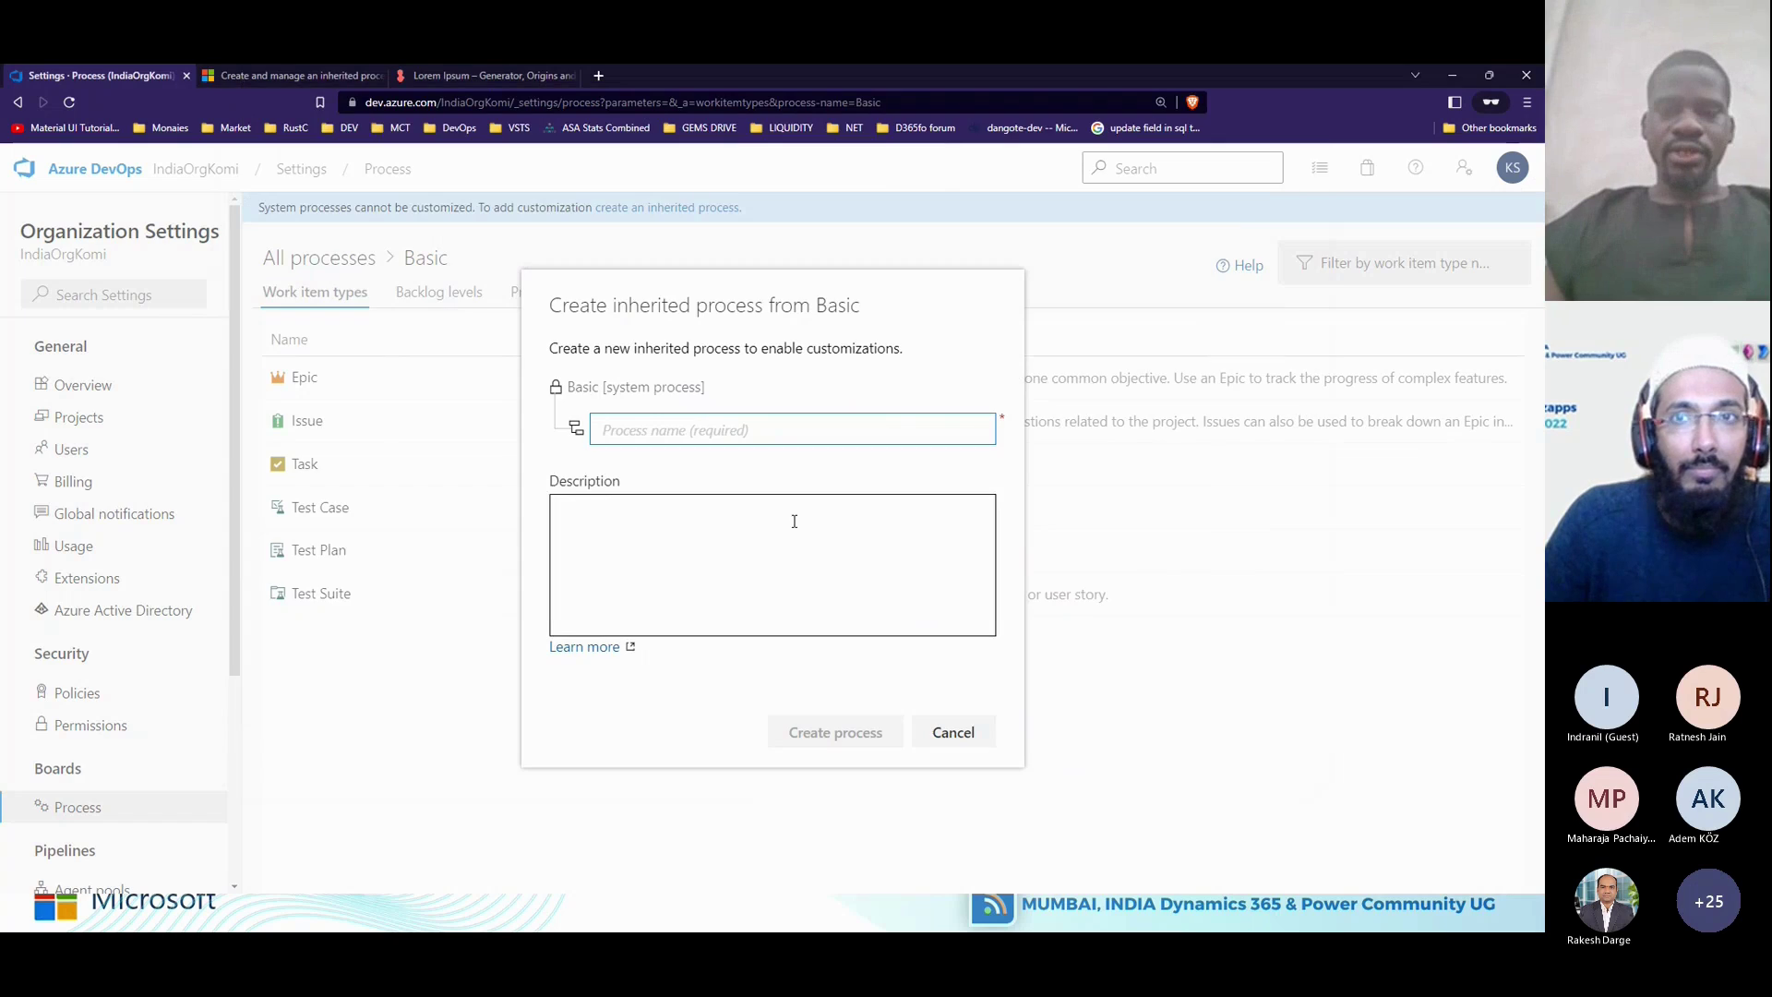
# Cancel the inherited process dialog and go via IndiaOrgKomi to the D365FO project's Work items list.
pyautogui.click(923, 727)
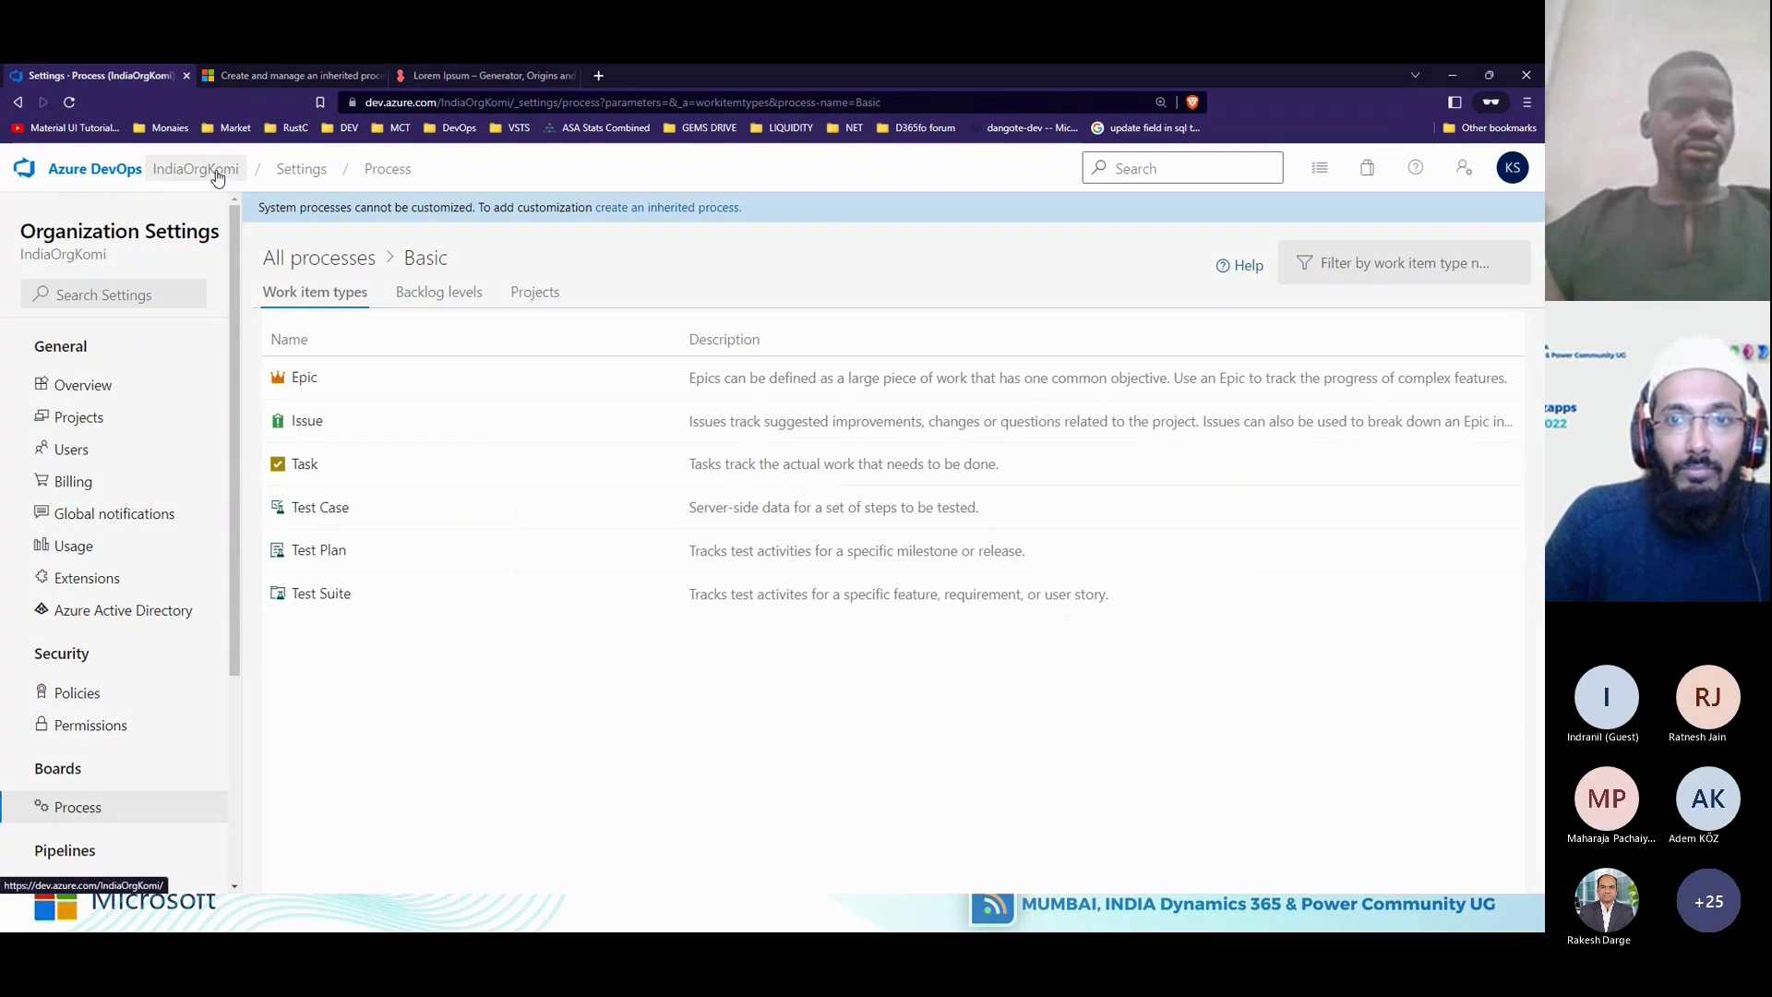
pyautogui.click(289, 181)
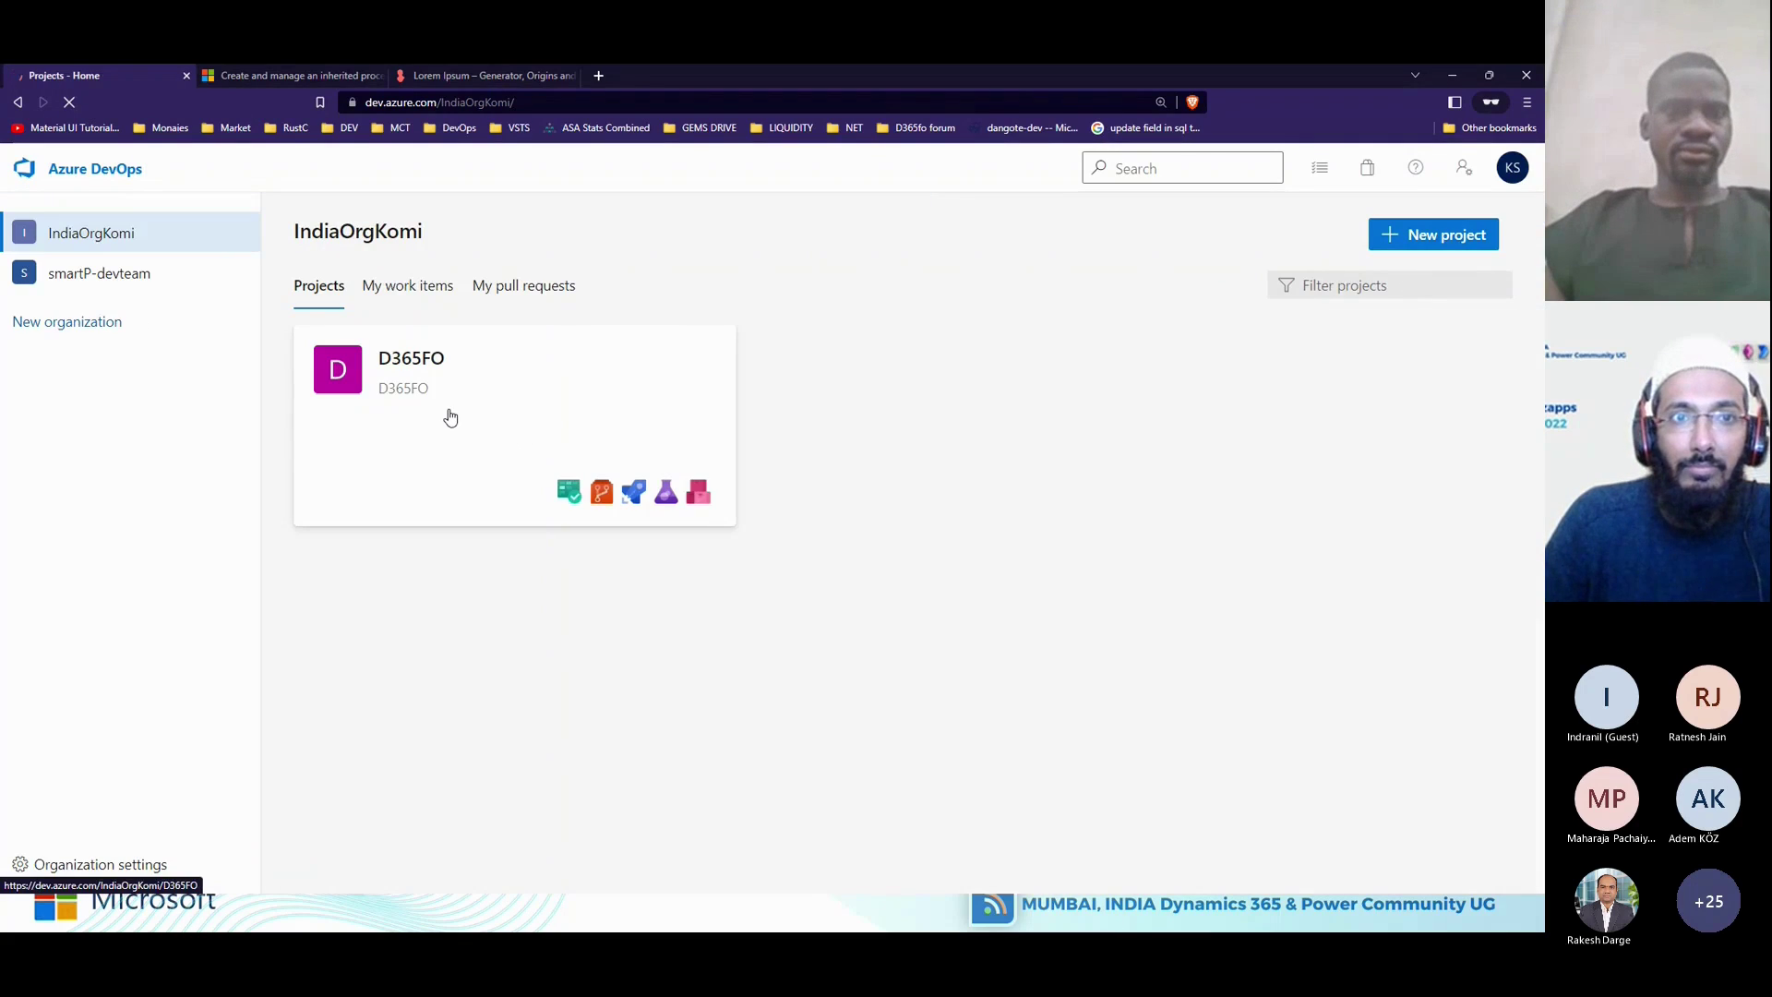
pyautogui.click(448, 415)
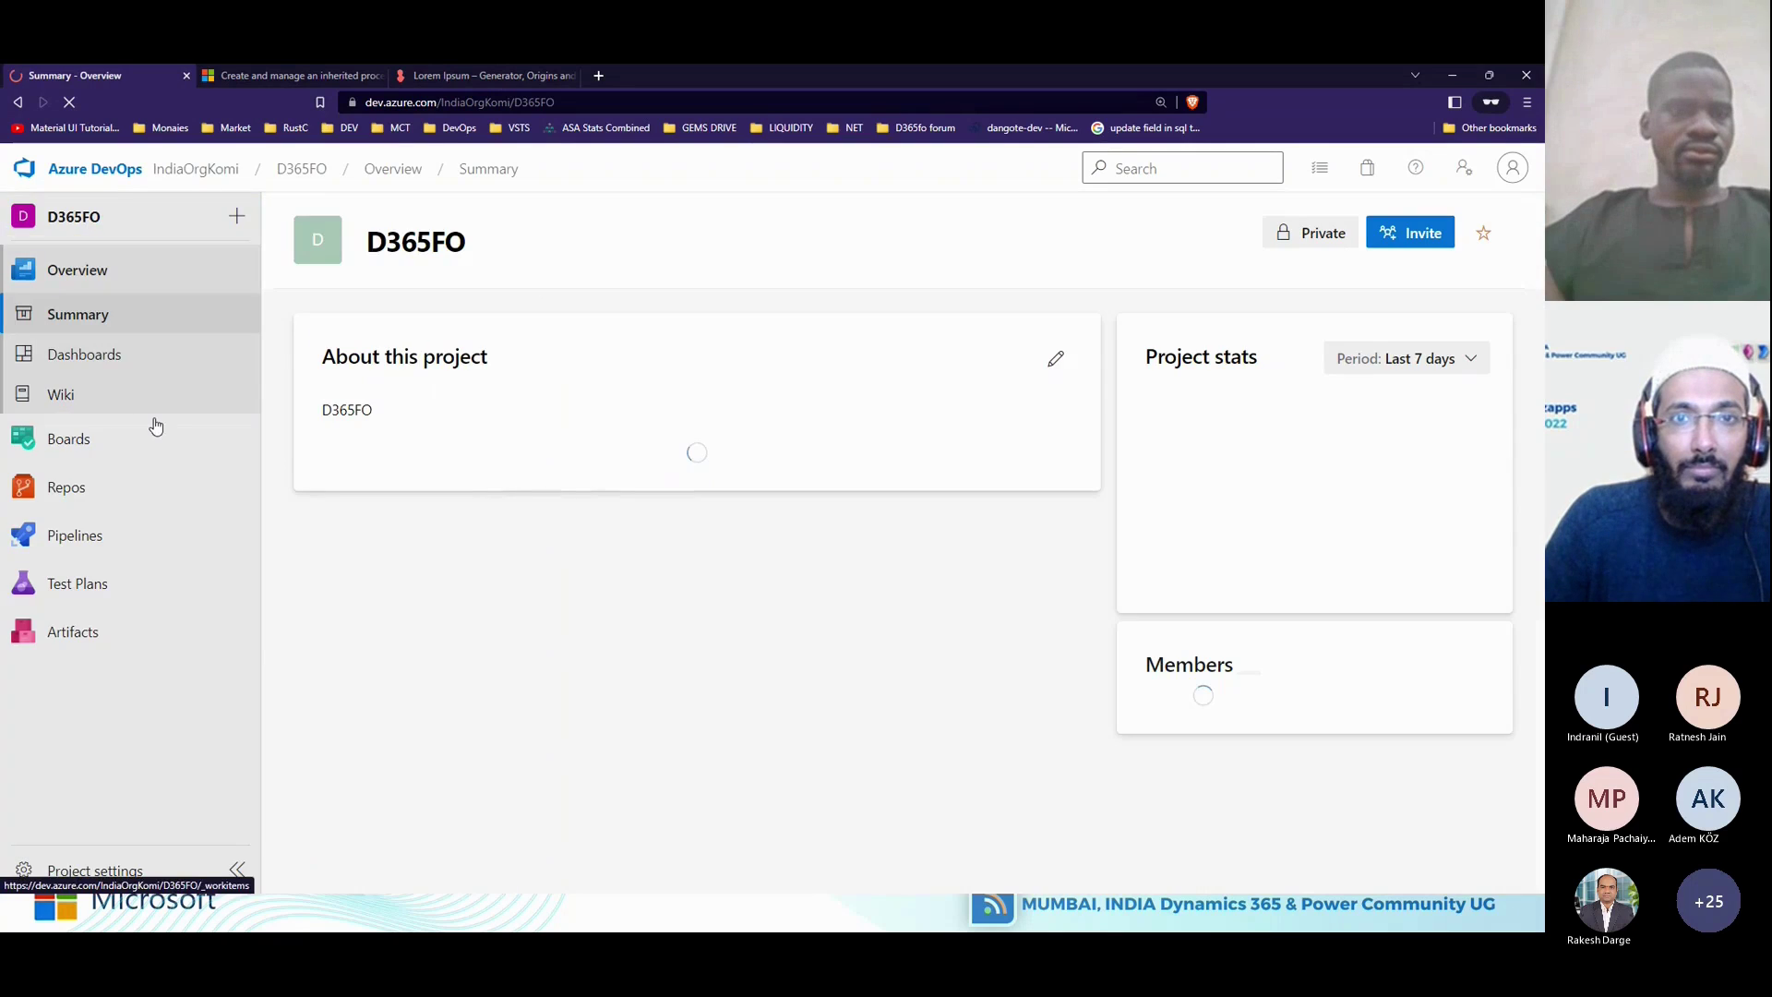
pyautogui.moveTo(103, 456)
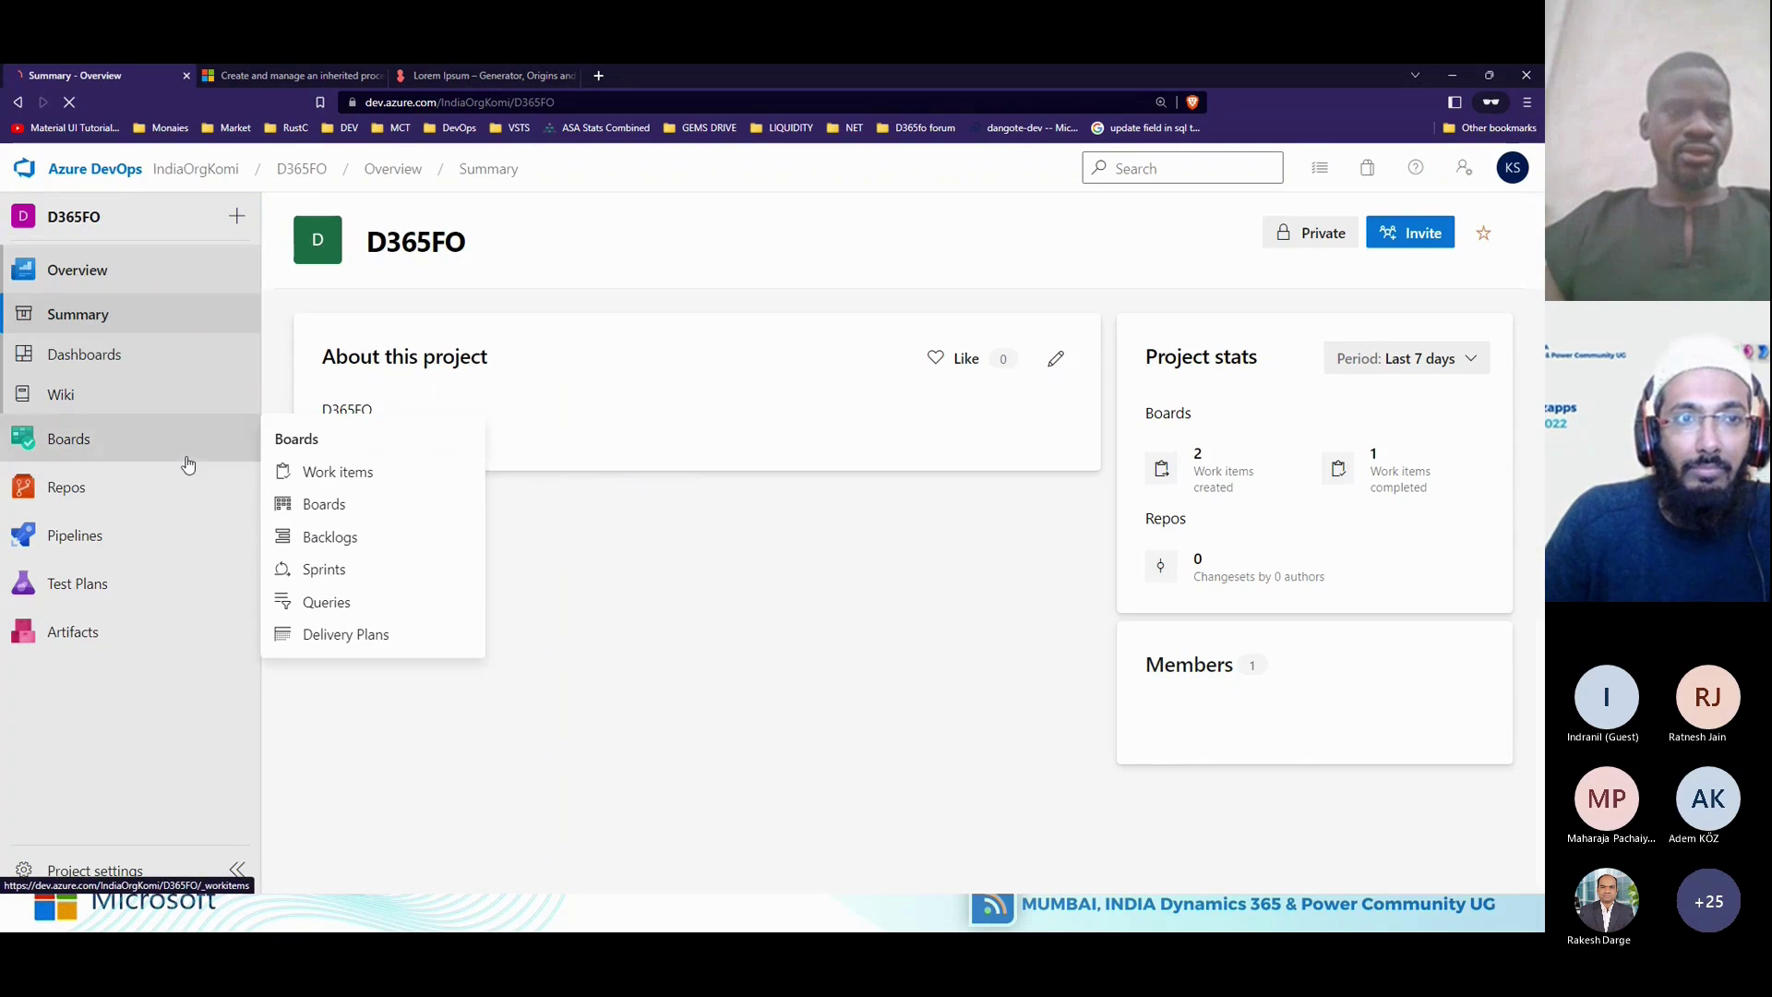
pyautogui.click(359, 474)
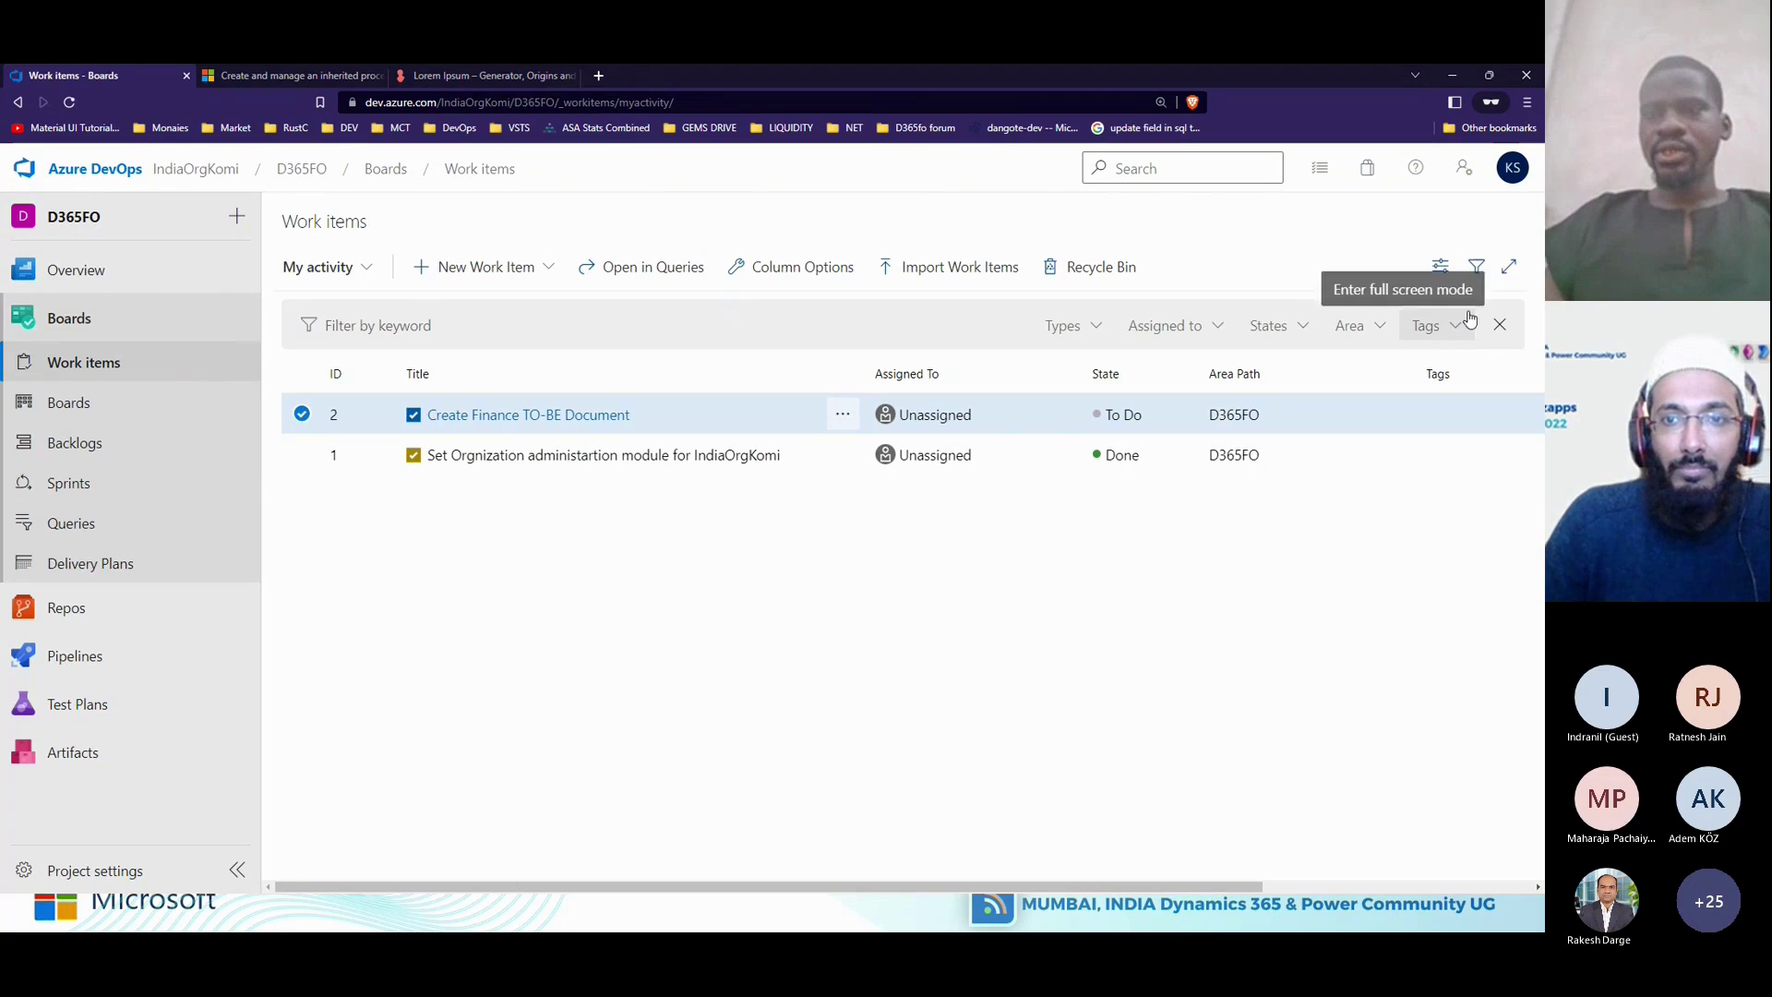
pyautogui.click(1477, 269)
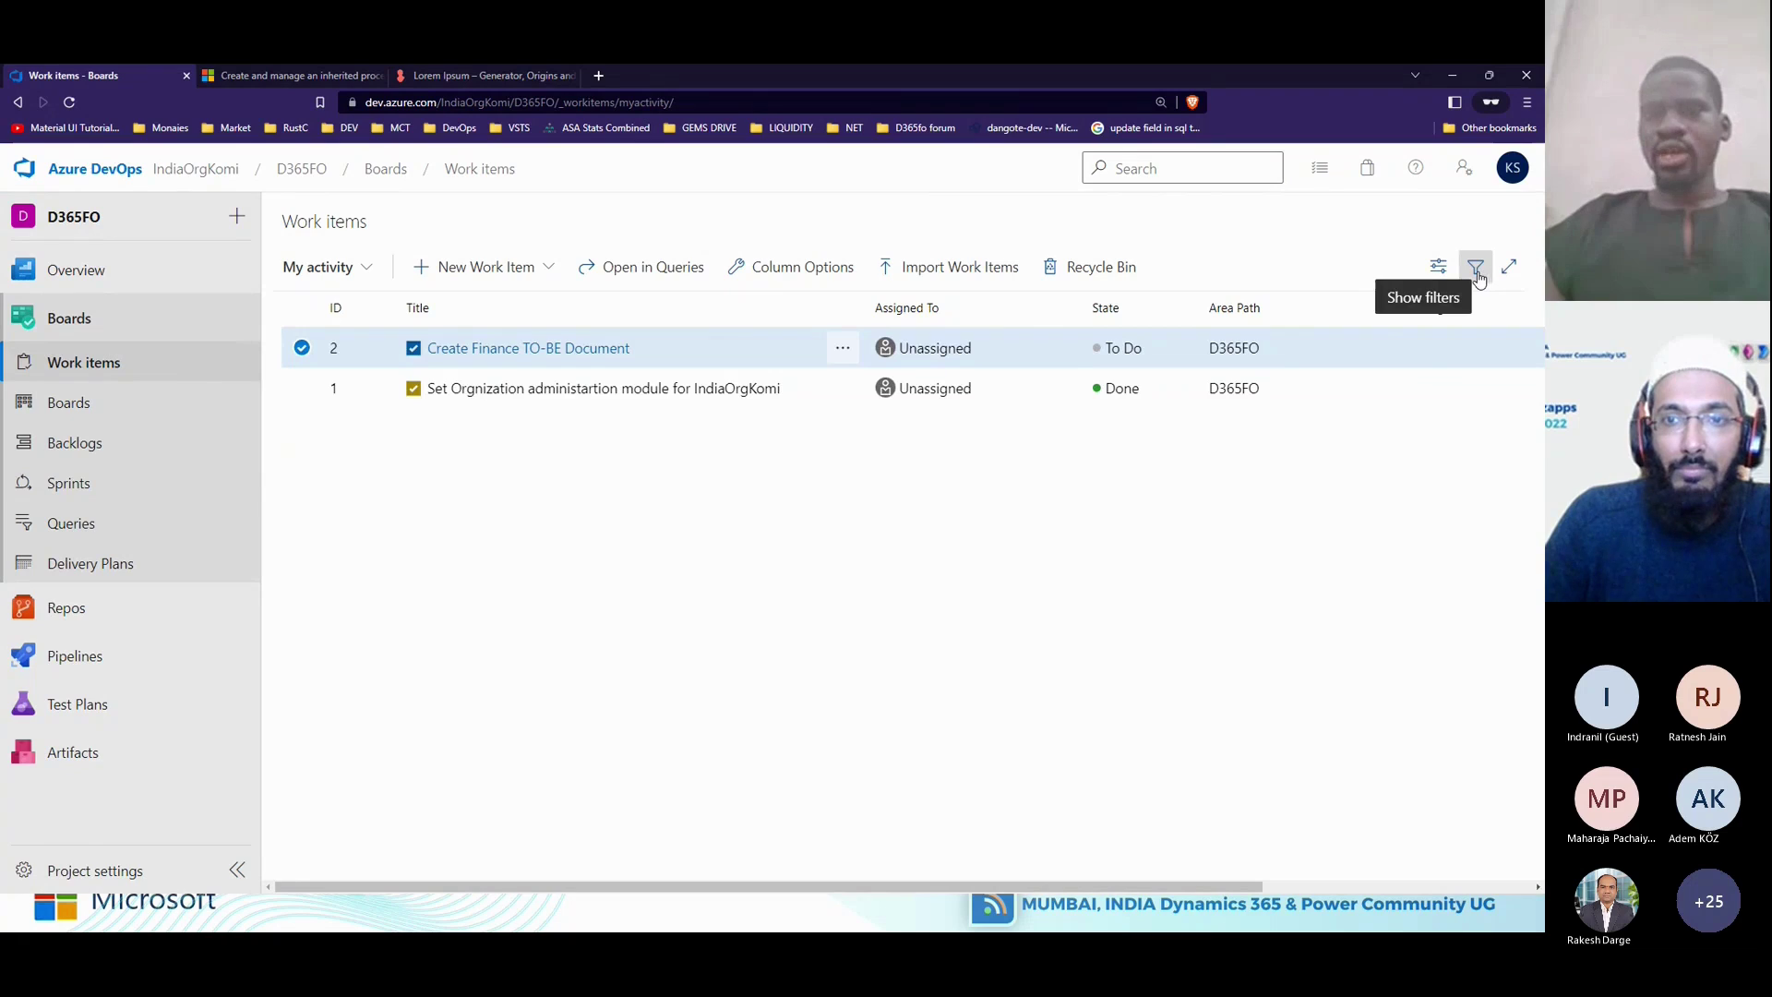
pyautogui.click(1477, 270)
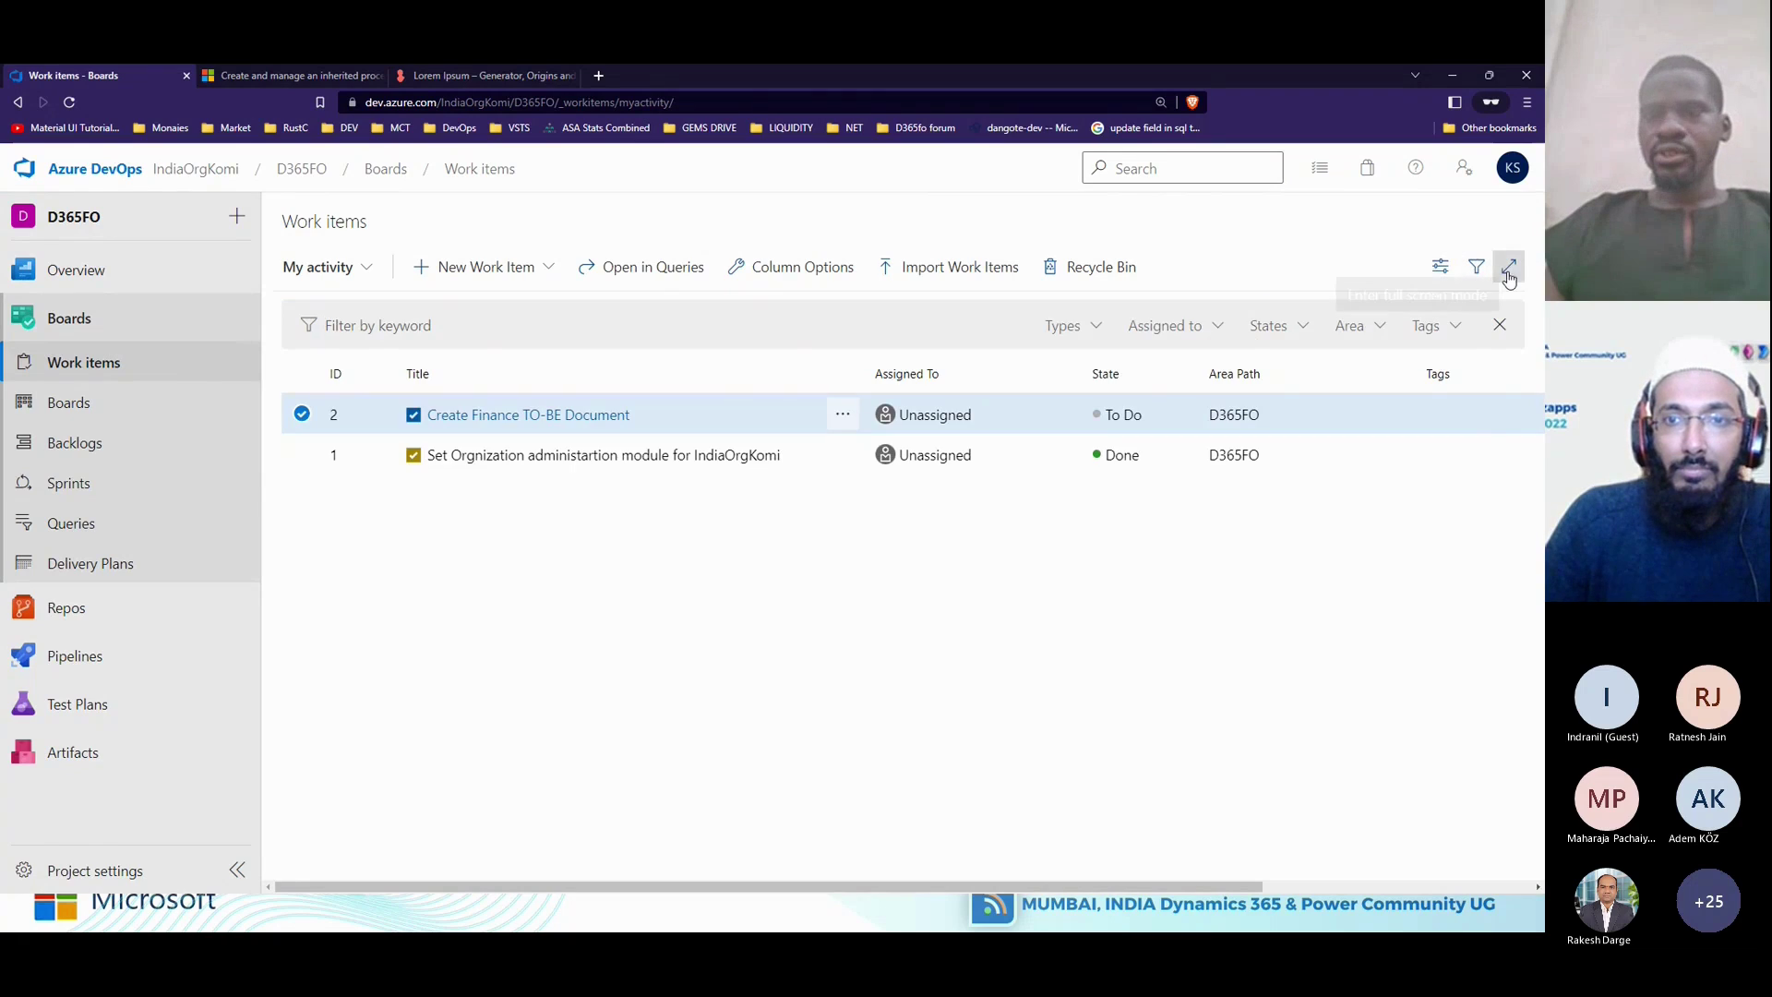
pyautogui.click(1455, 327)
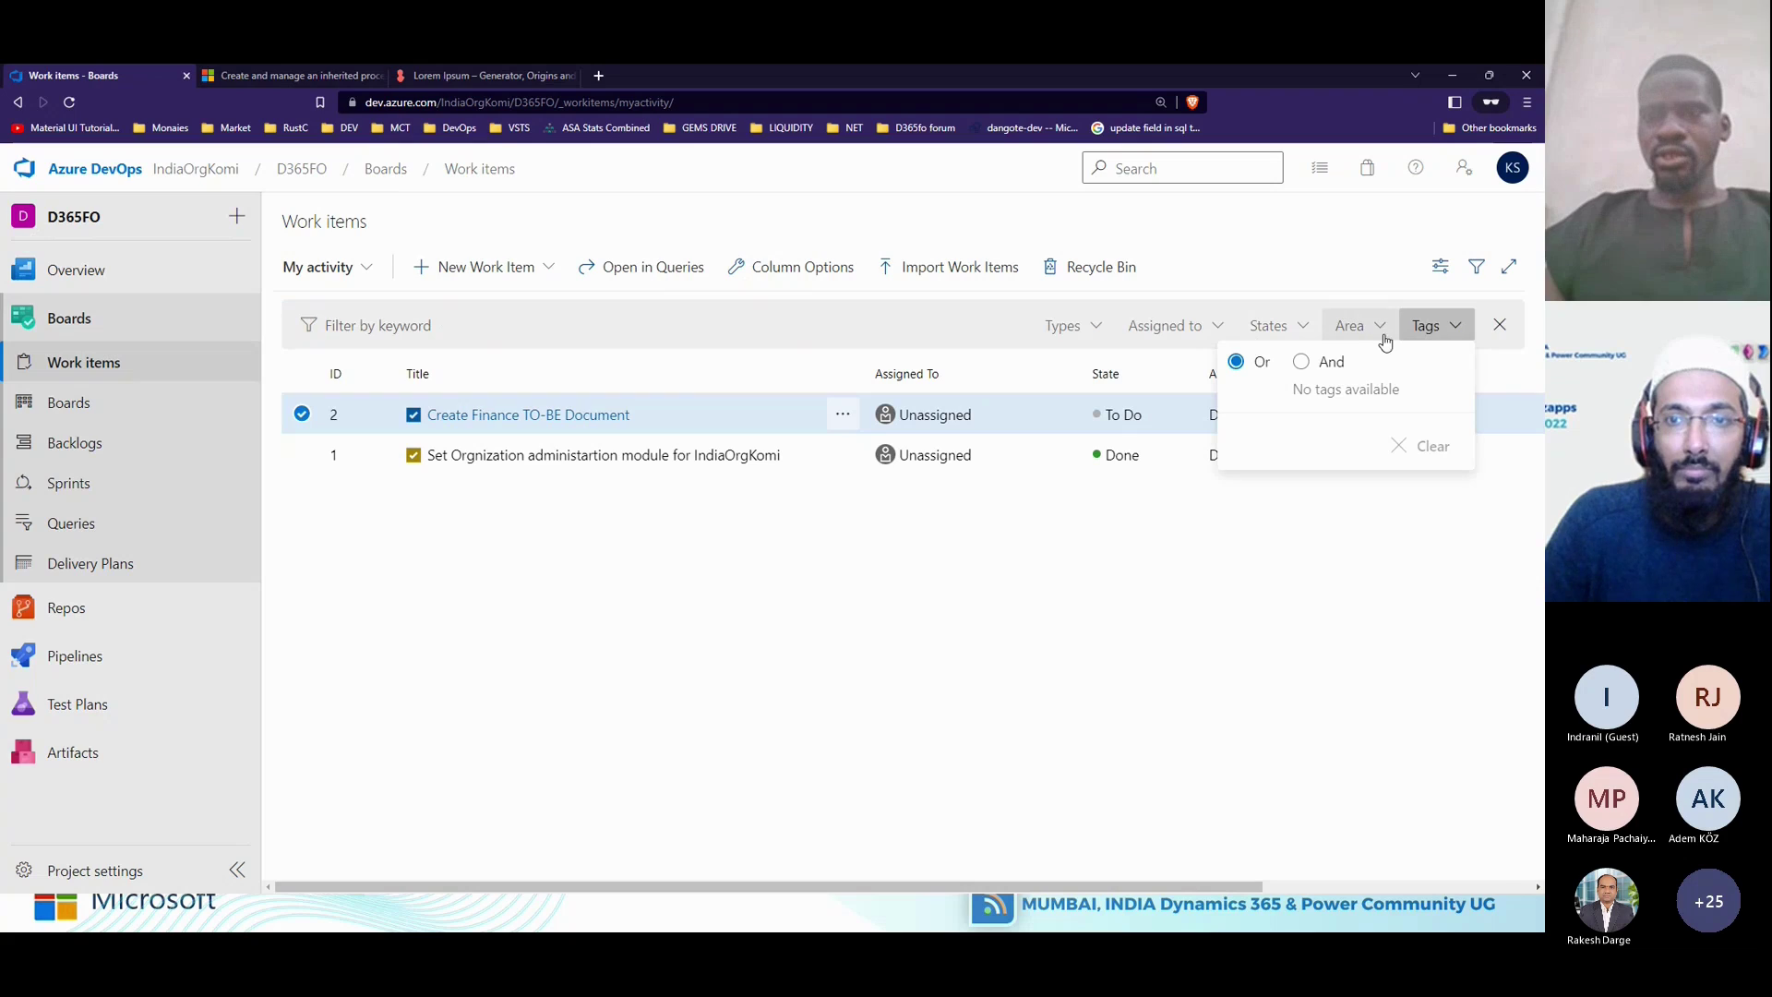
pyautogui.click(1094, 335)
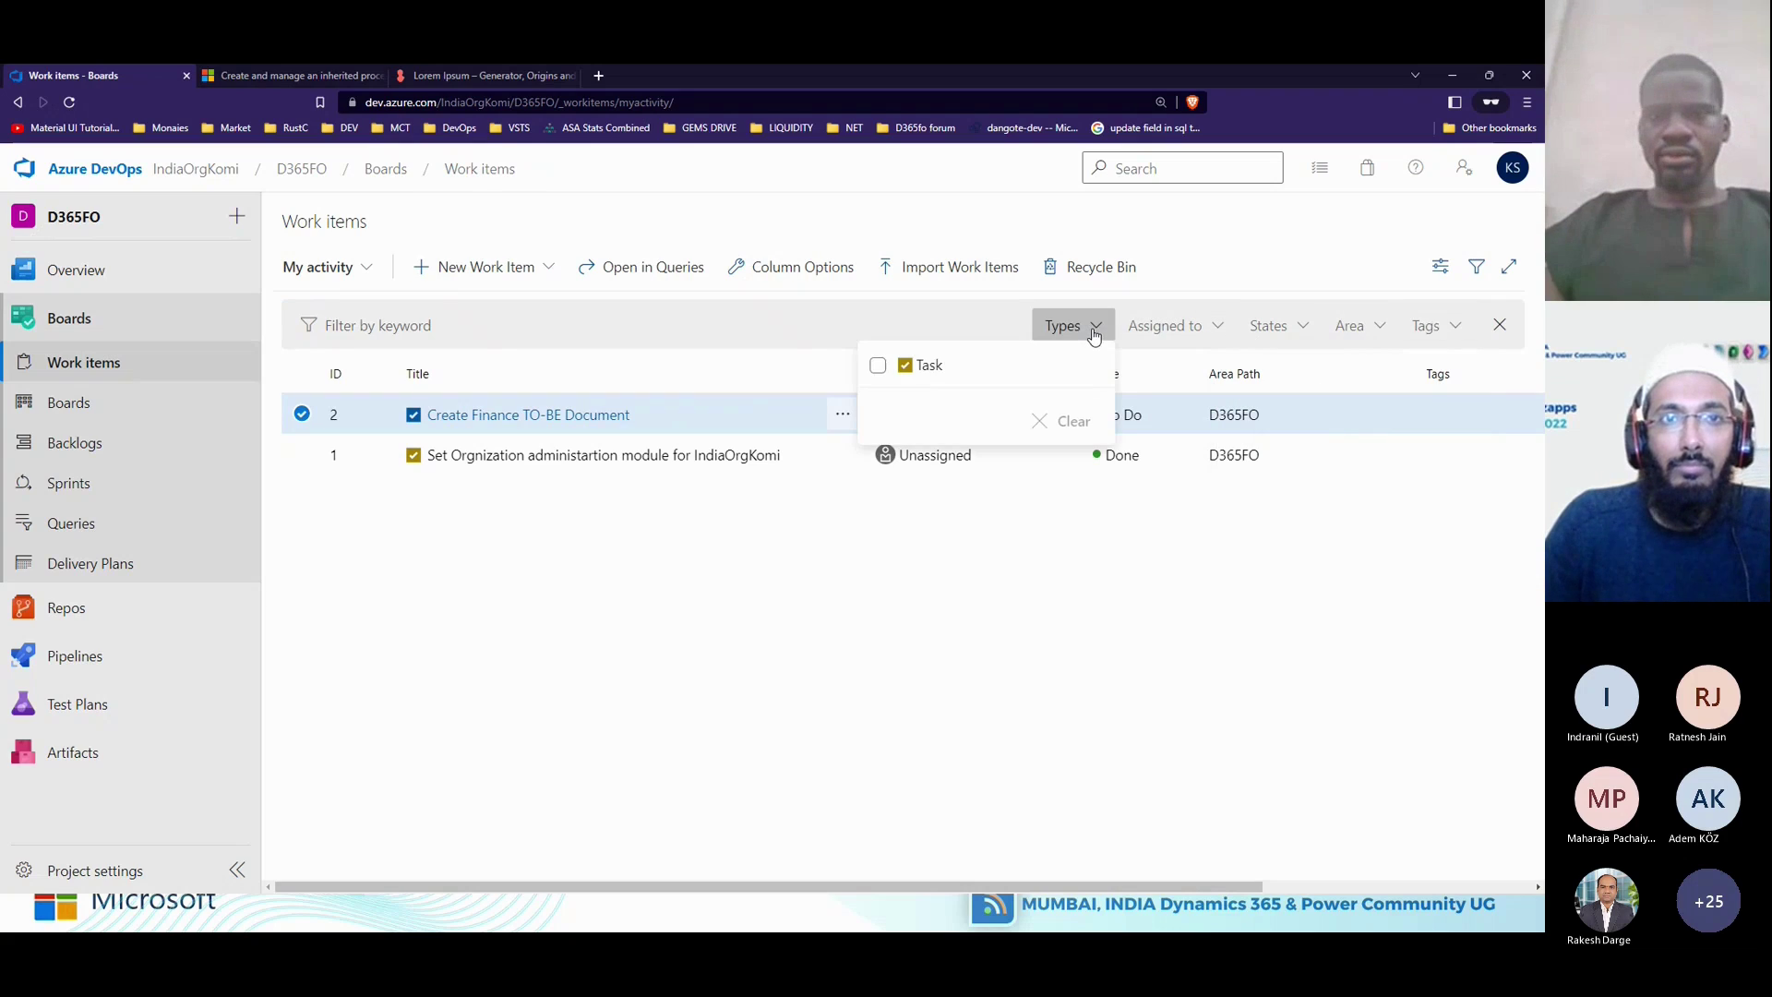
pyautogui.click(813, 274)
pyautogui.click(813, 274)
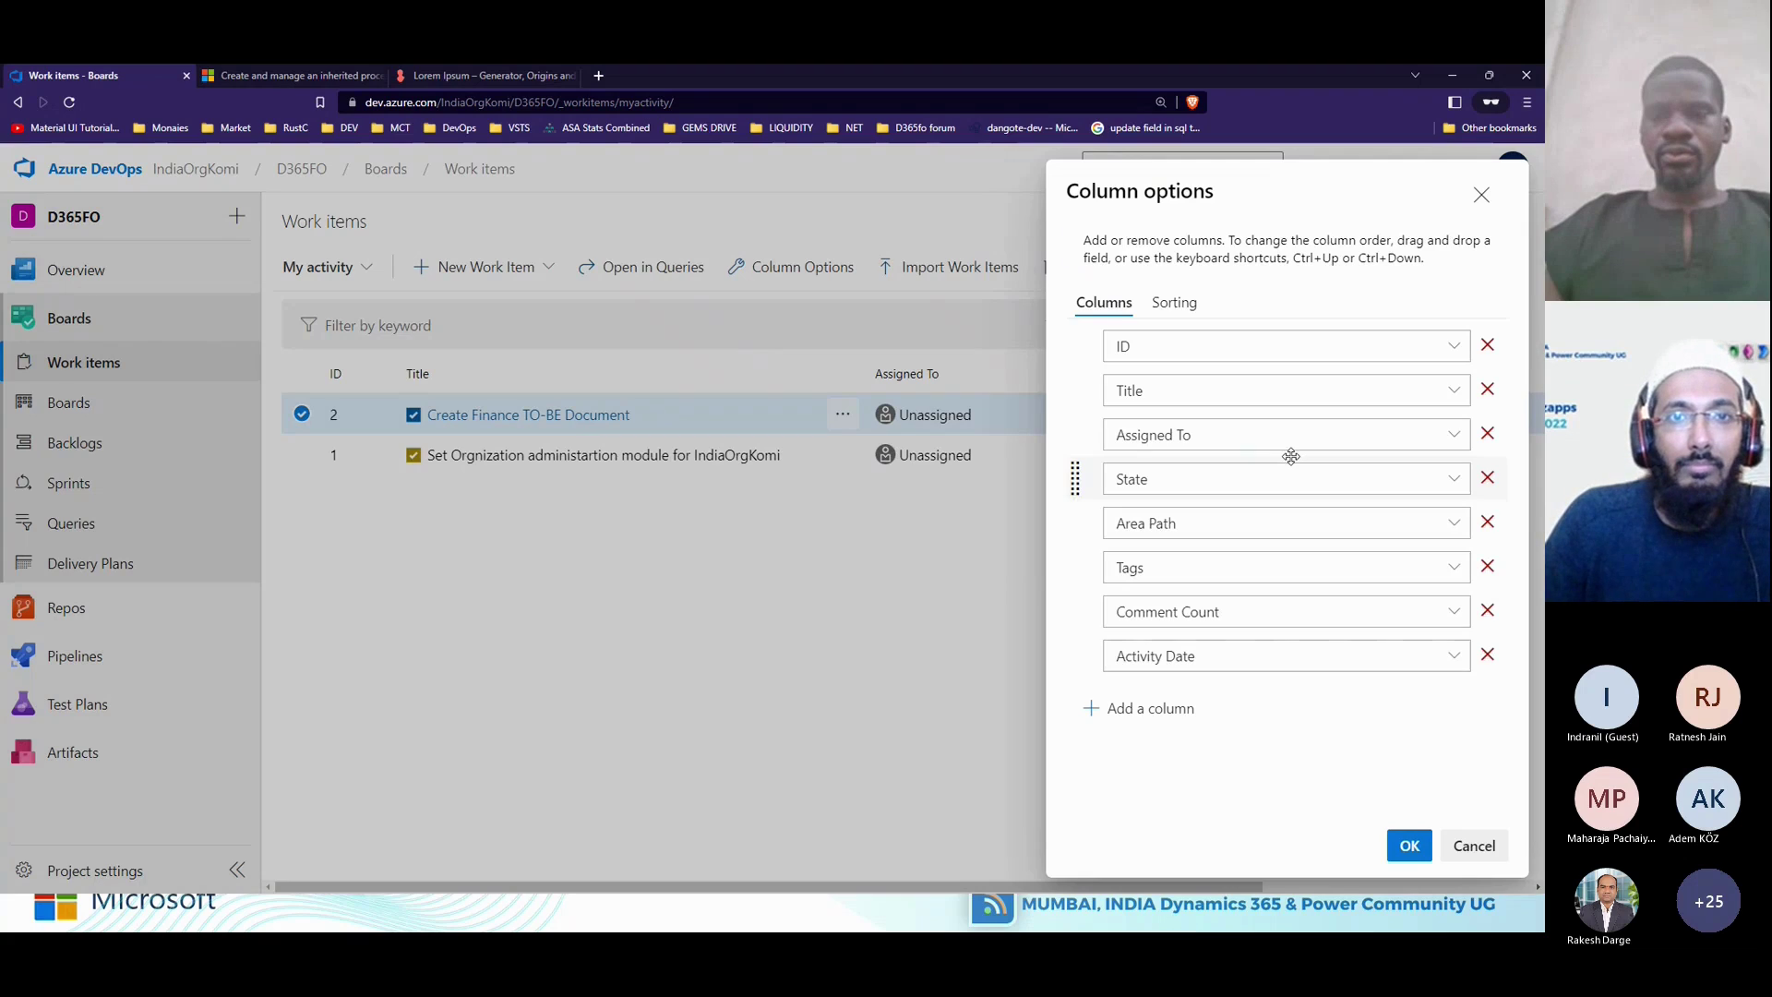
pyautogui.click(1159, 718)
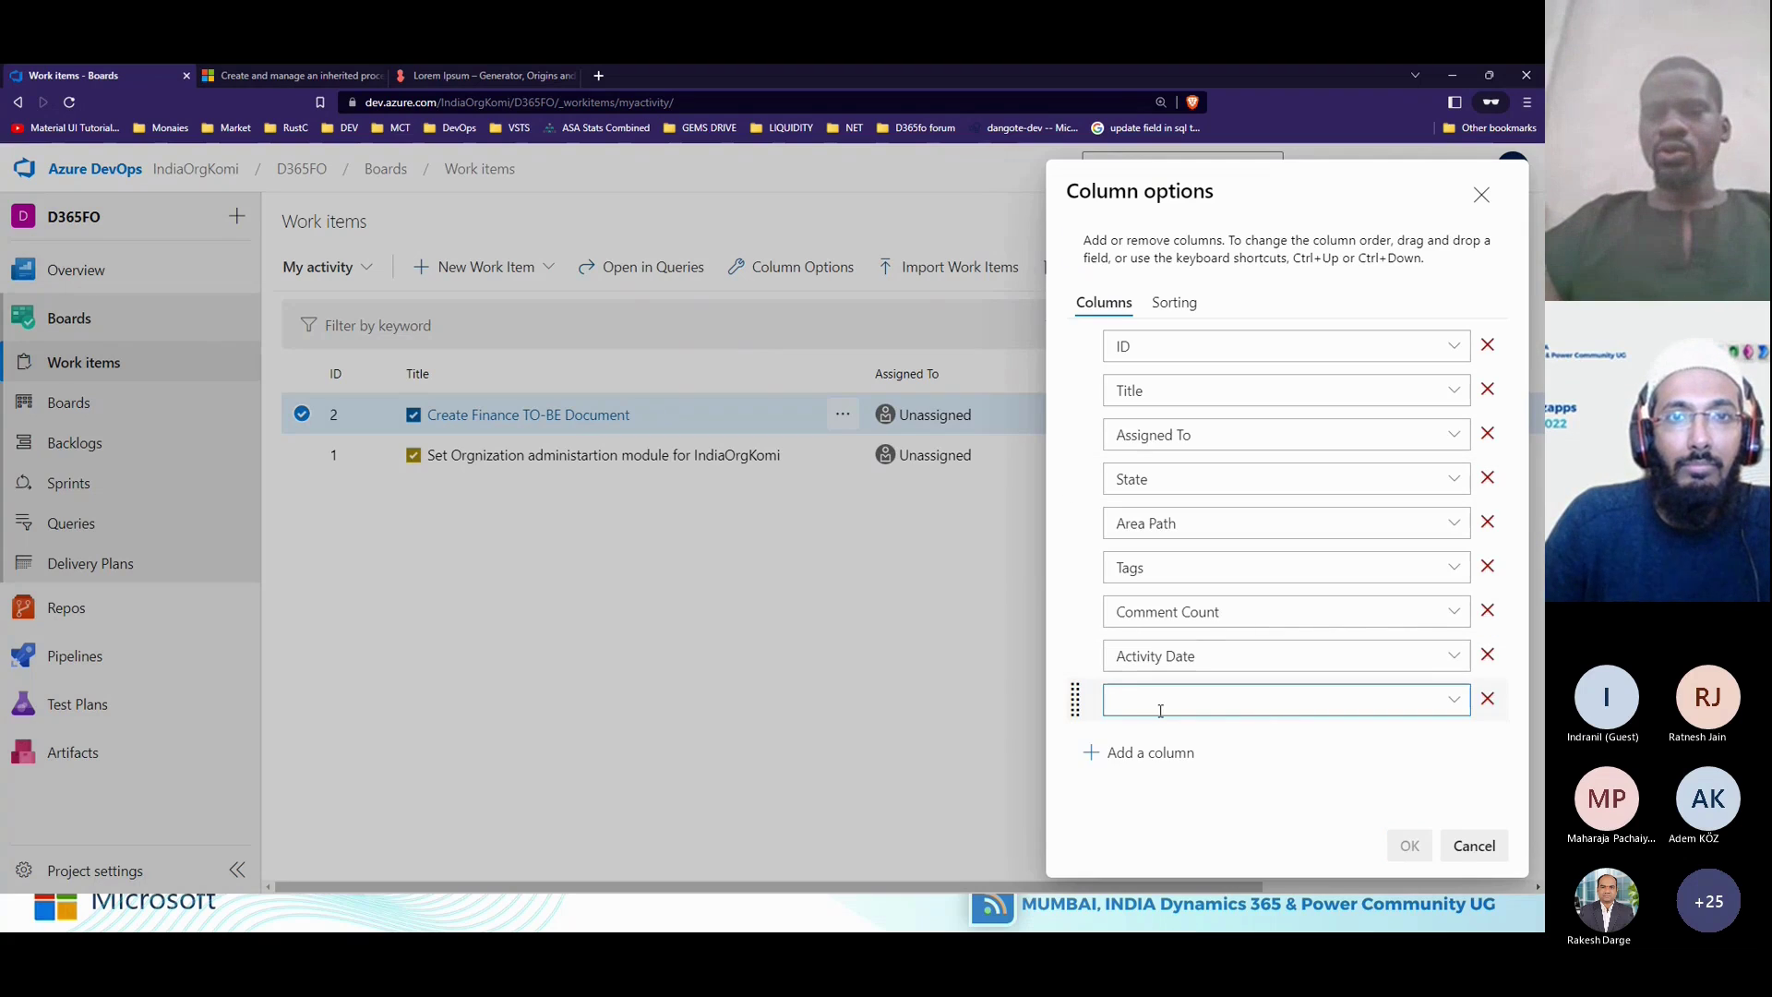
pyautogui.click(1452, 699)
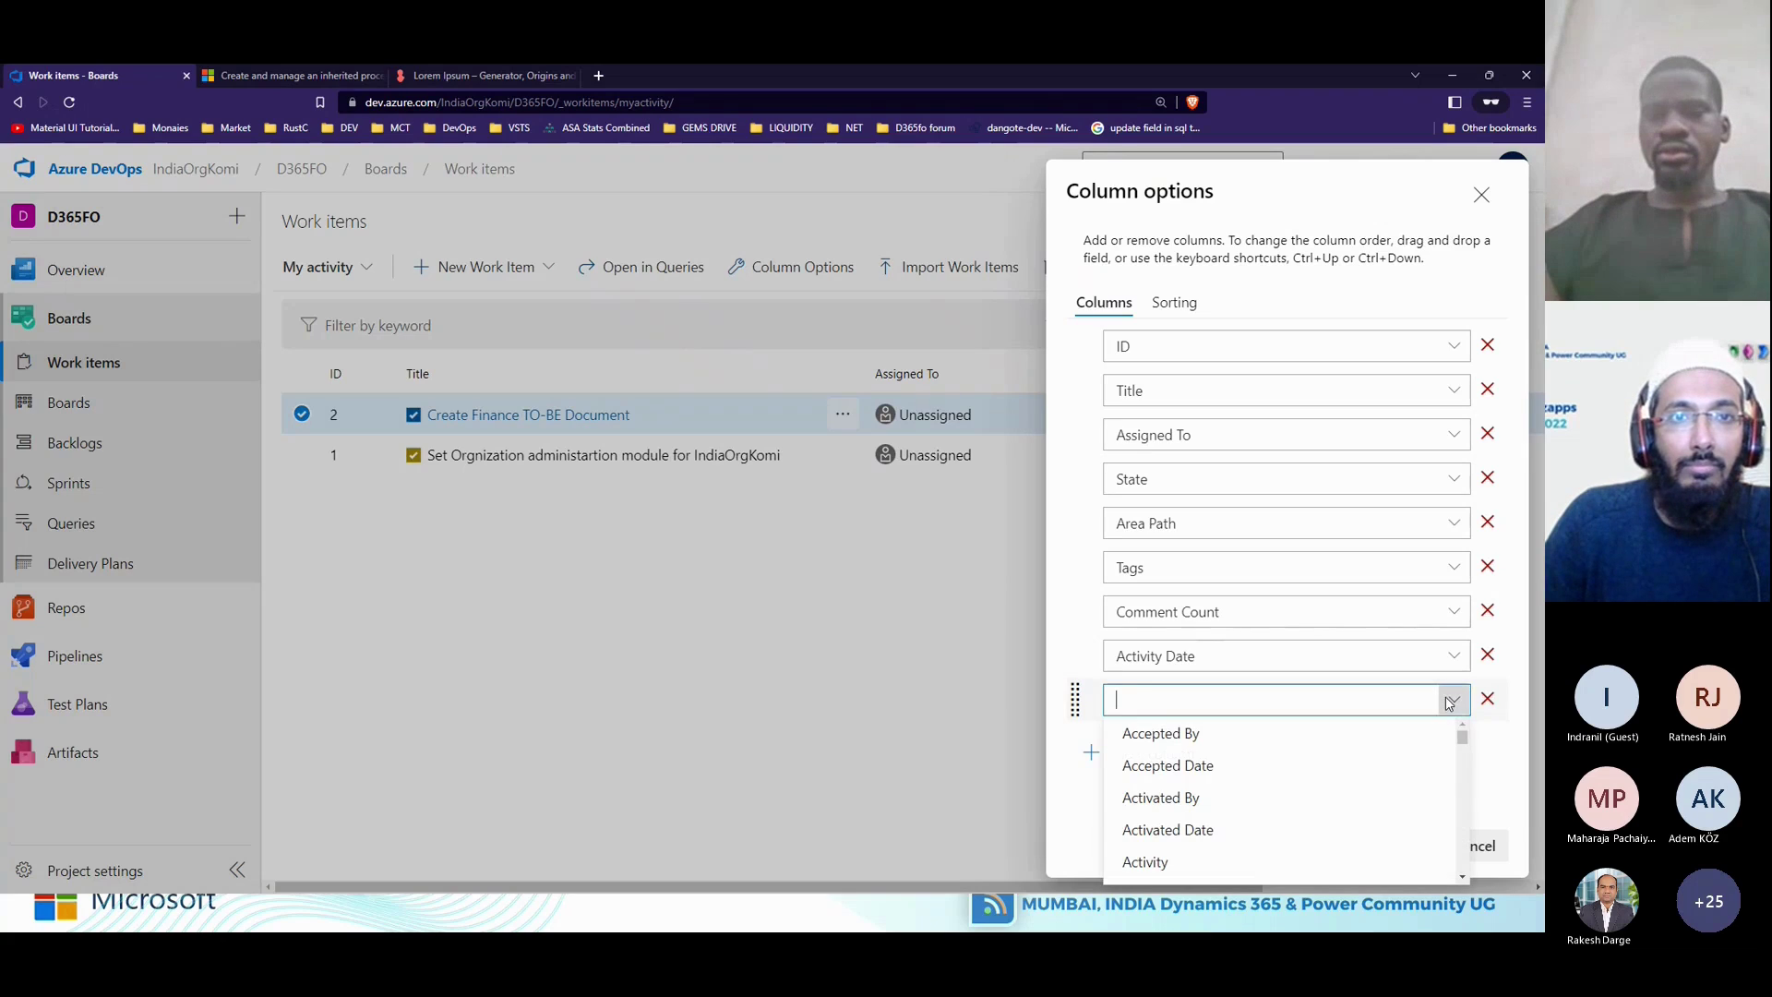
pyautogui.scroll(-7, 1315, 821)
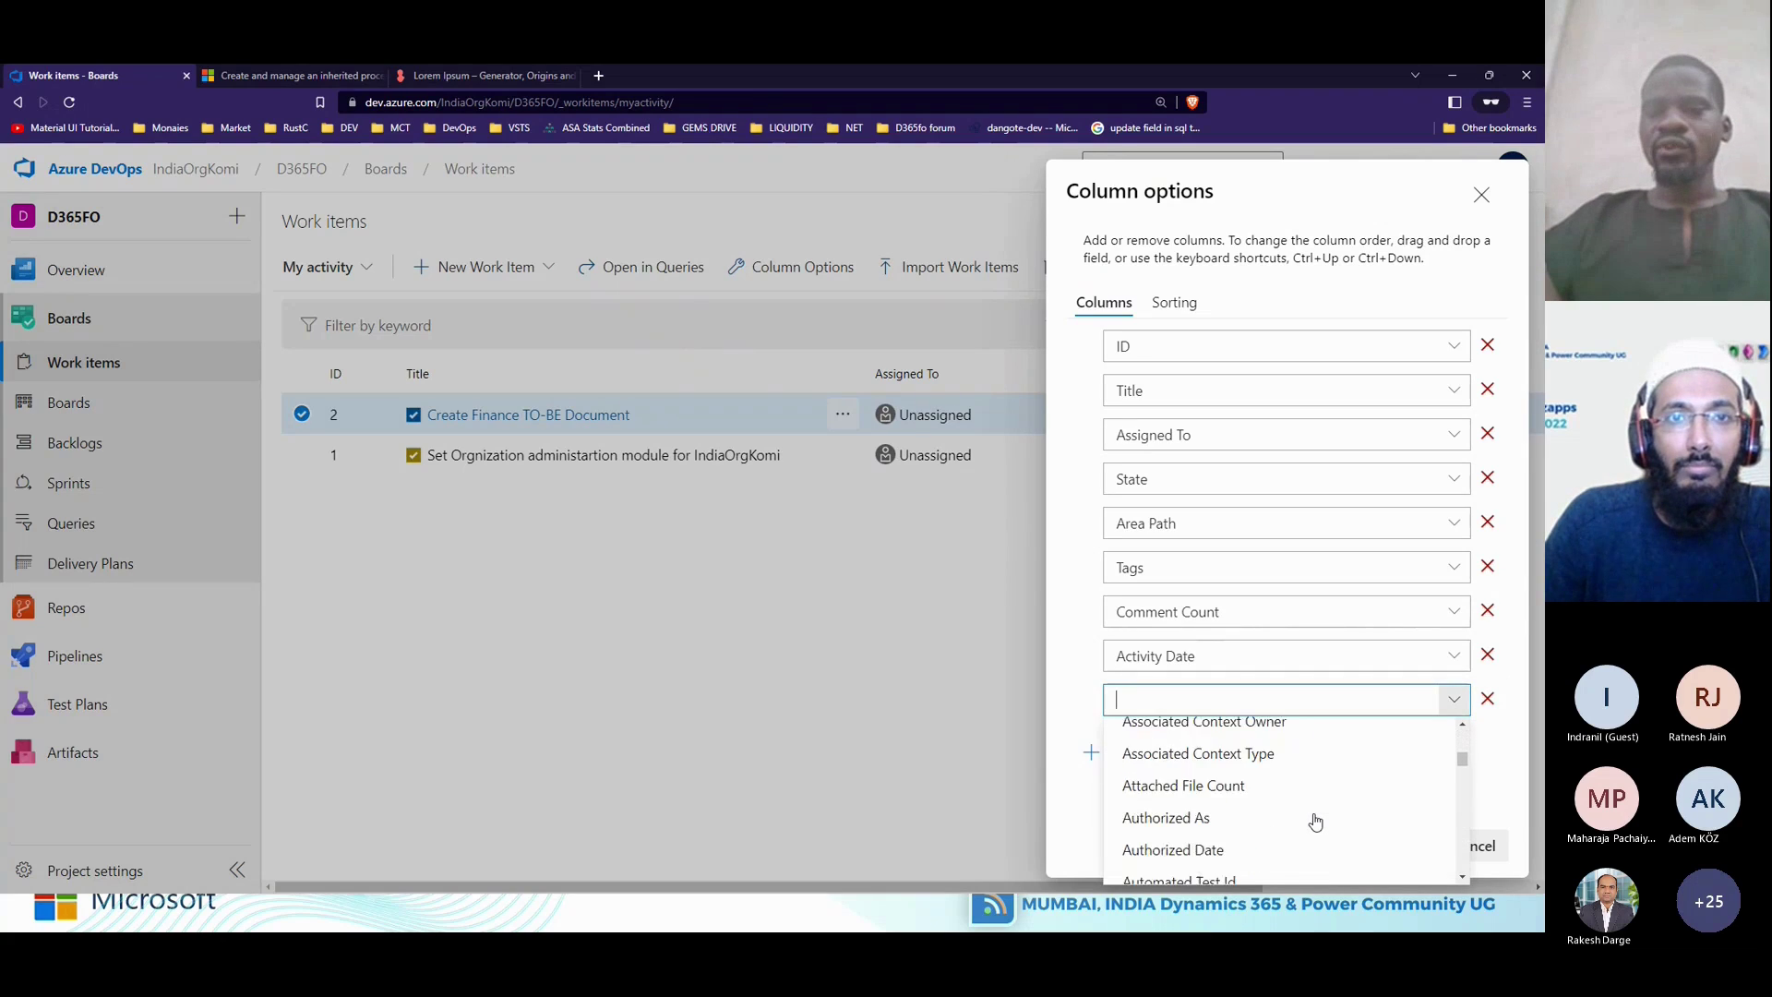
pyautogui.scroll(-15, 1315, 821)
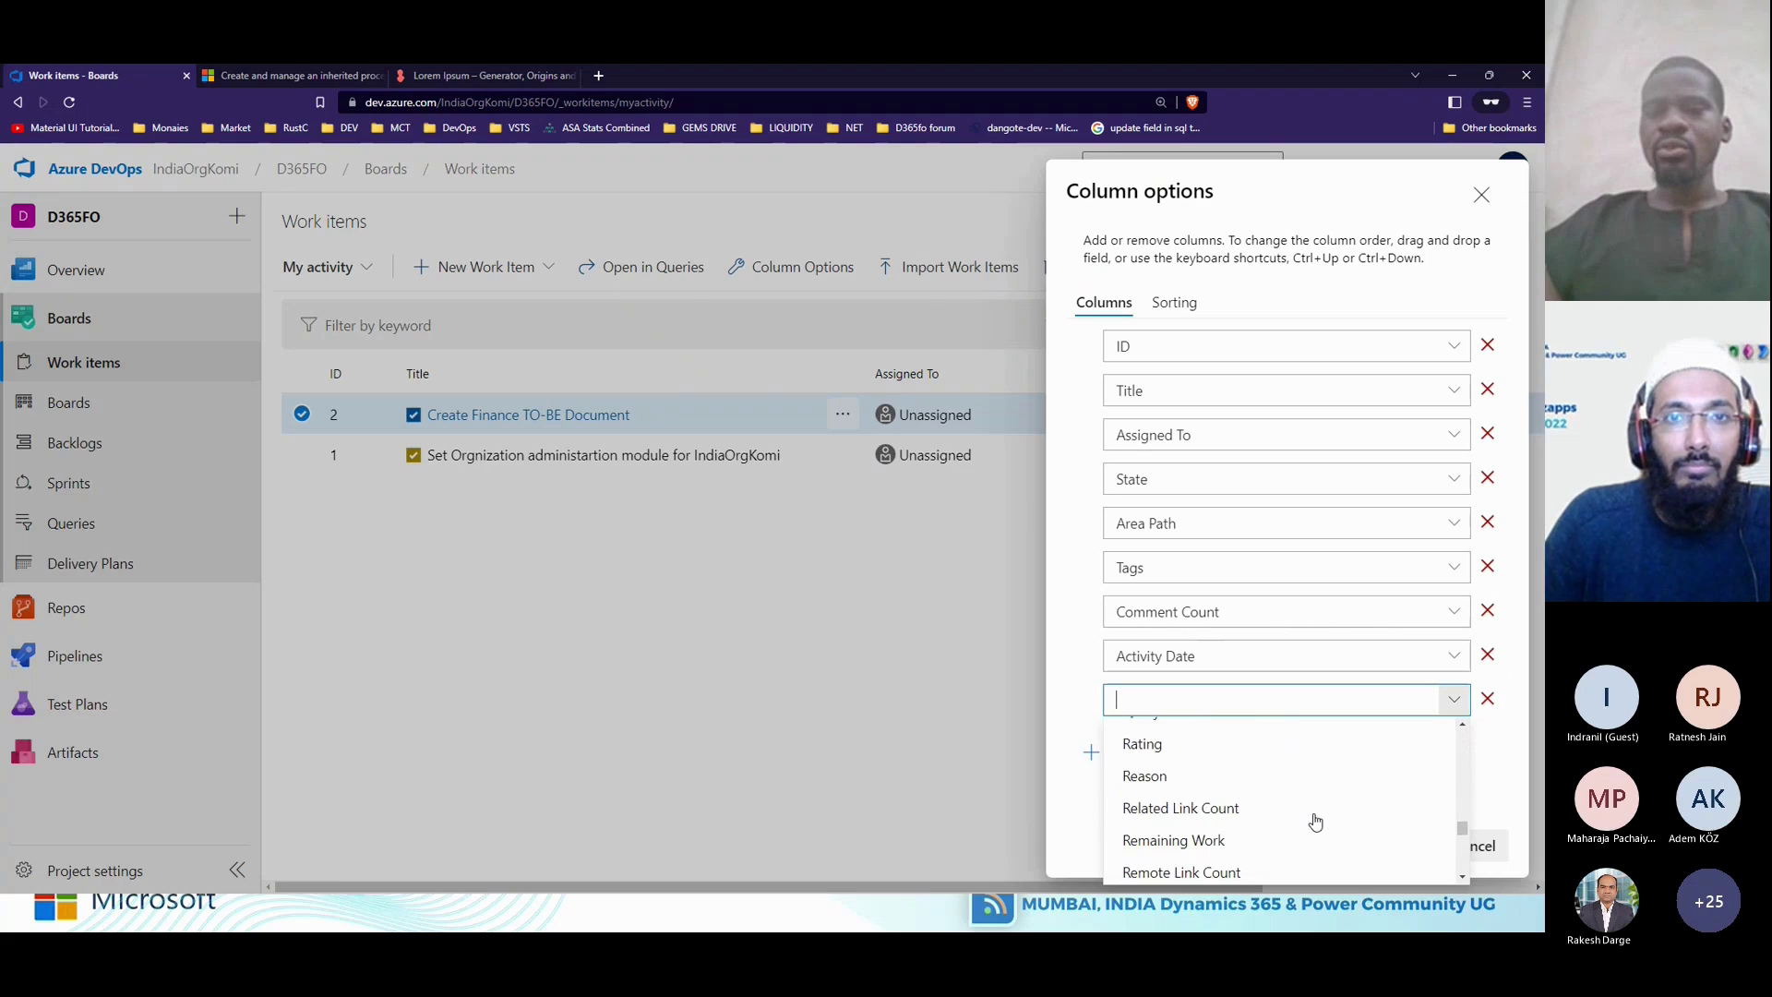
pyautogui.click(914, 627)
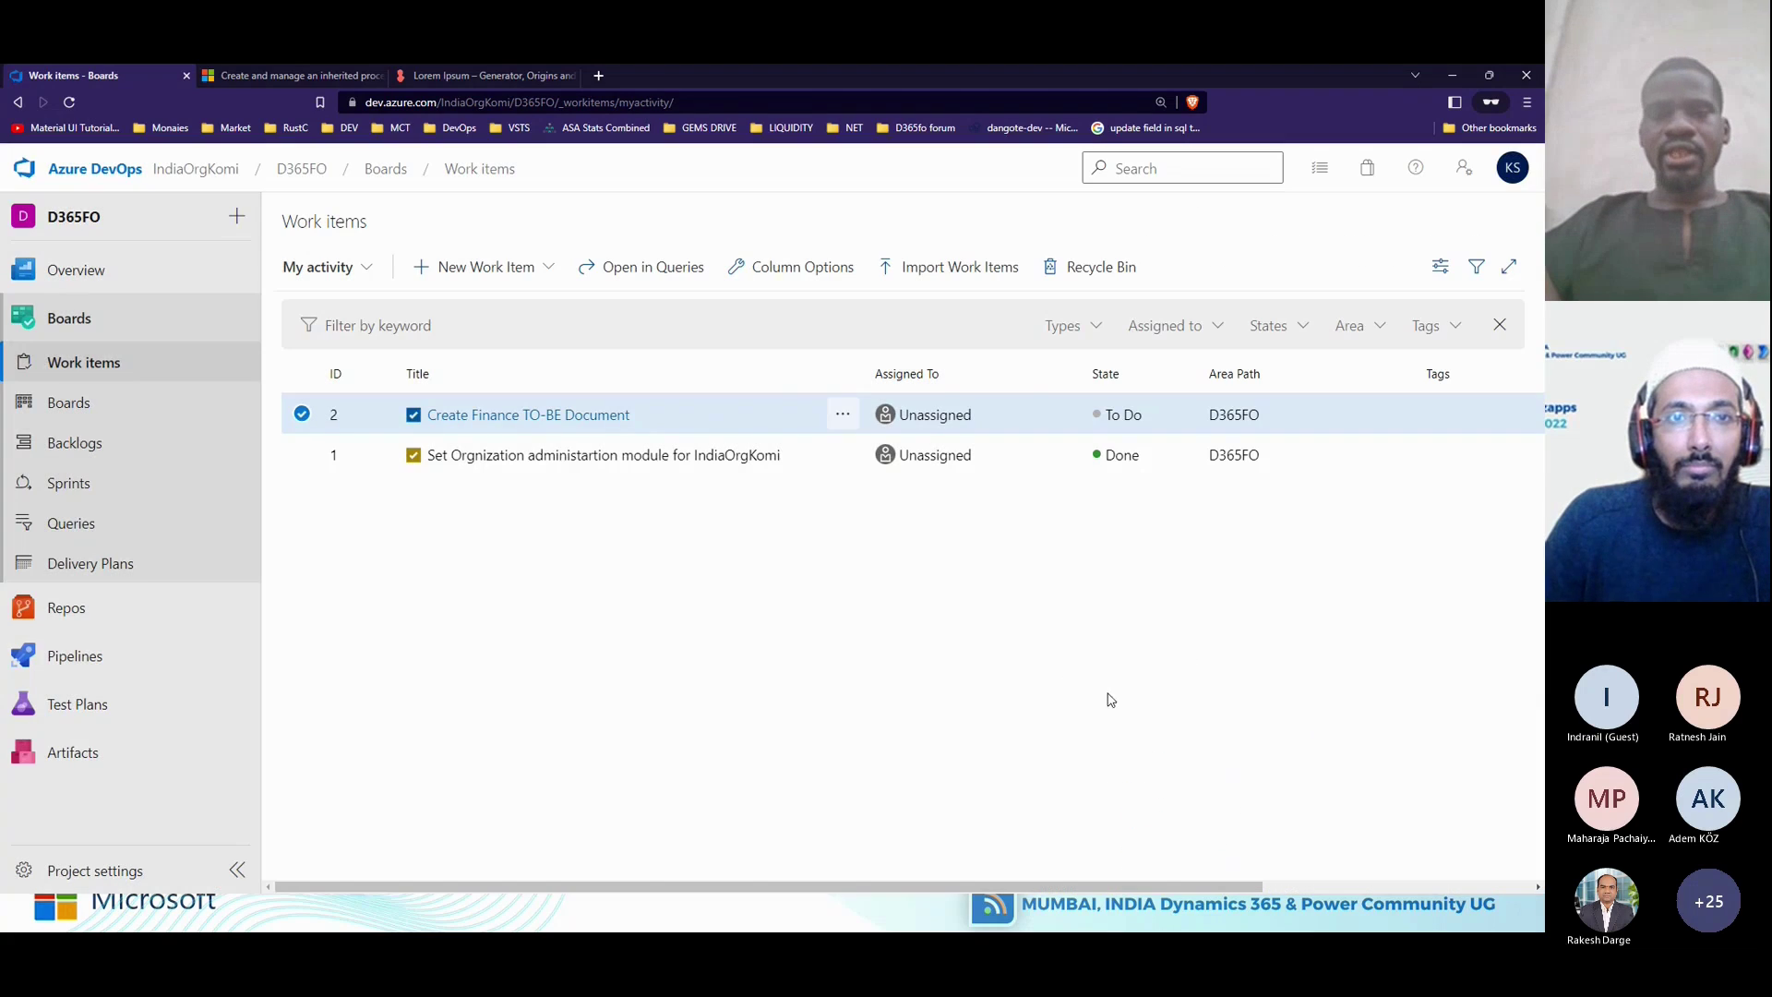
# Open work item 1 and check its notification settings without changing them.
pyautogui.click(497, 457)
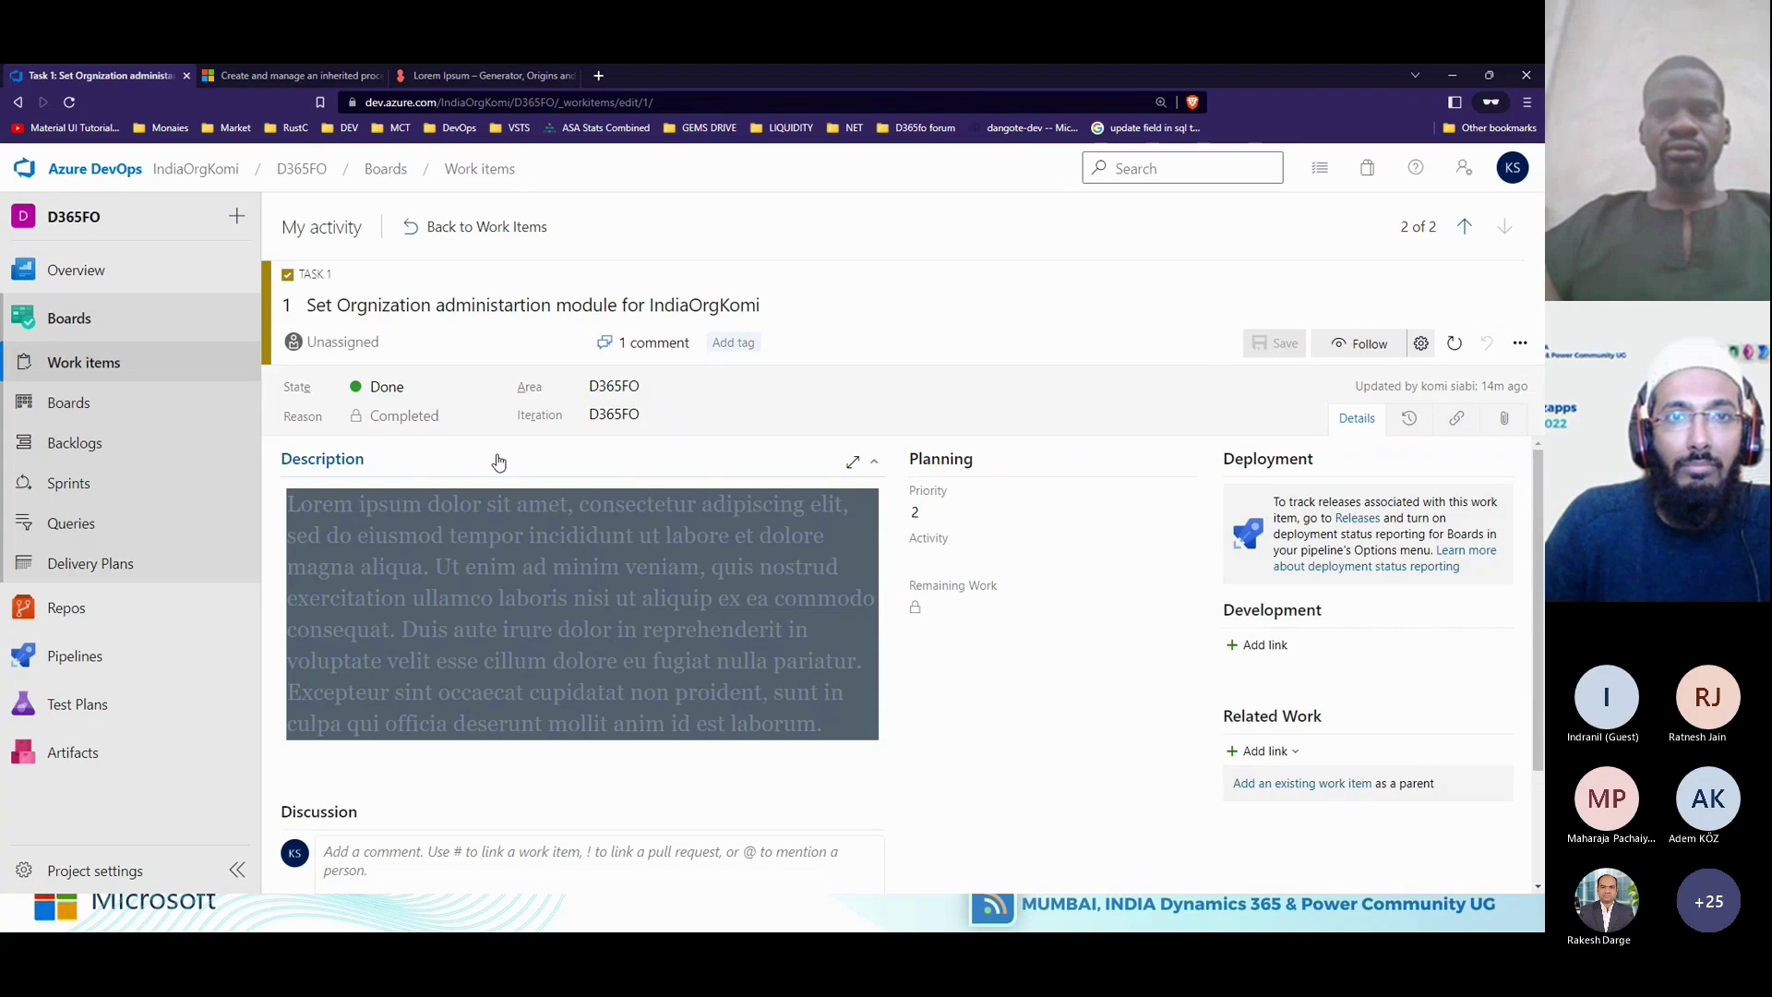
pyautogui.click(1419, 349)
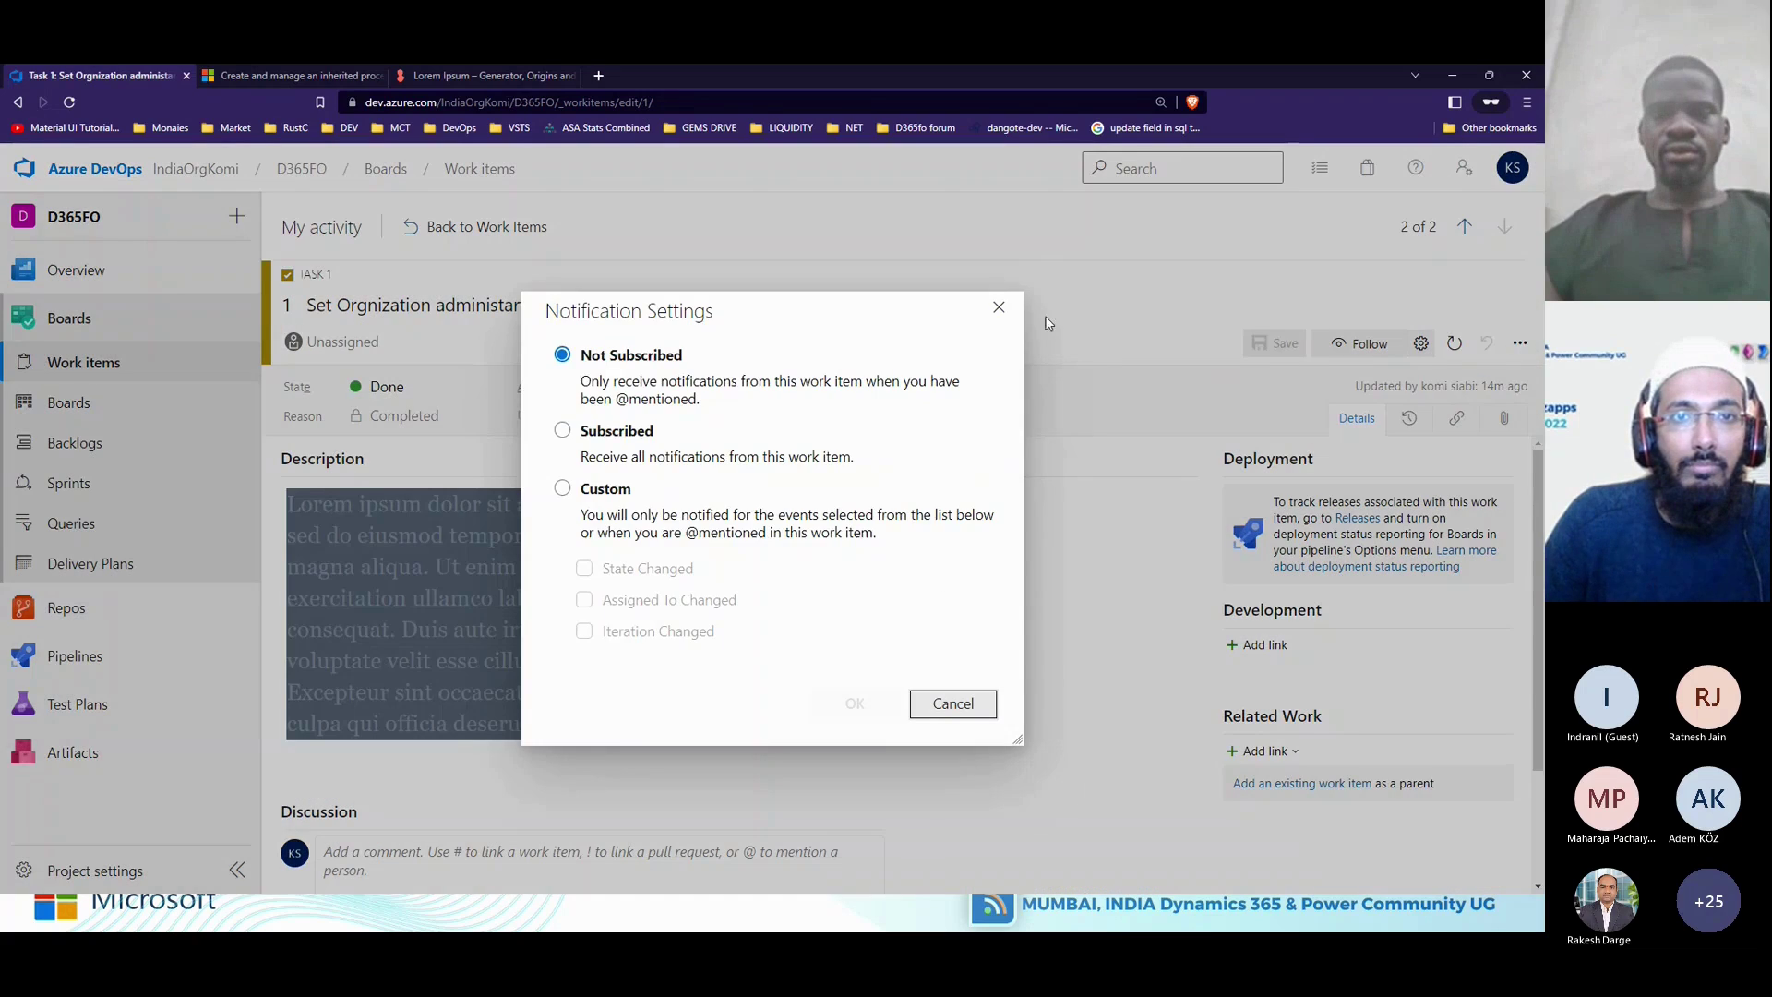
pyautogui.click(1002, 305)
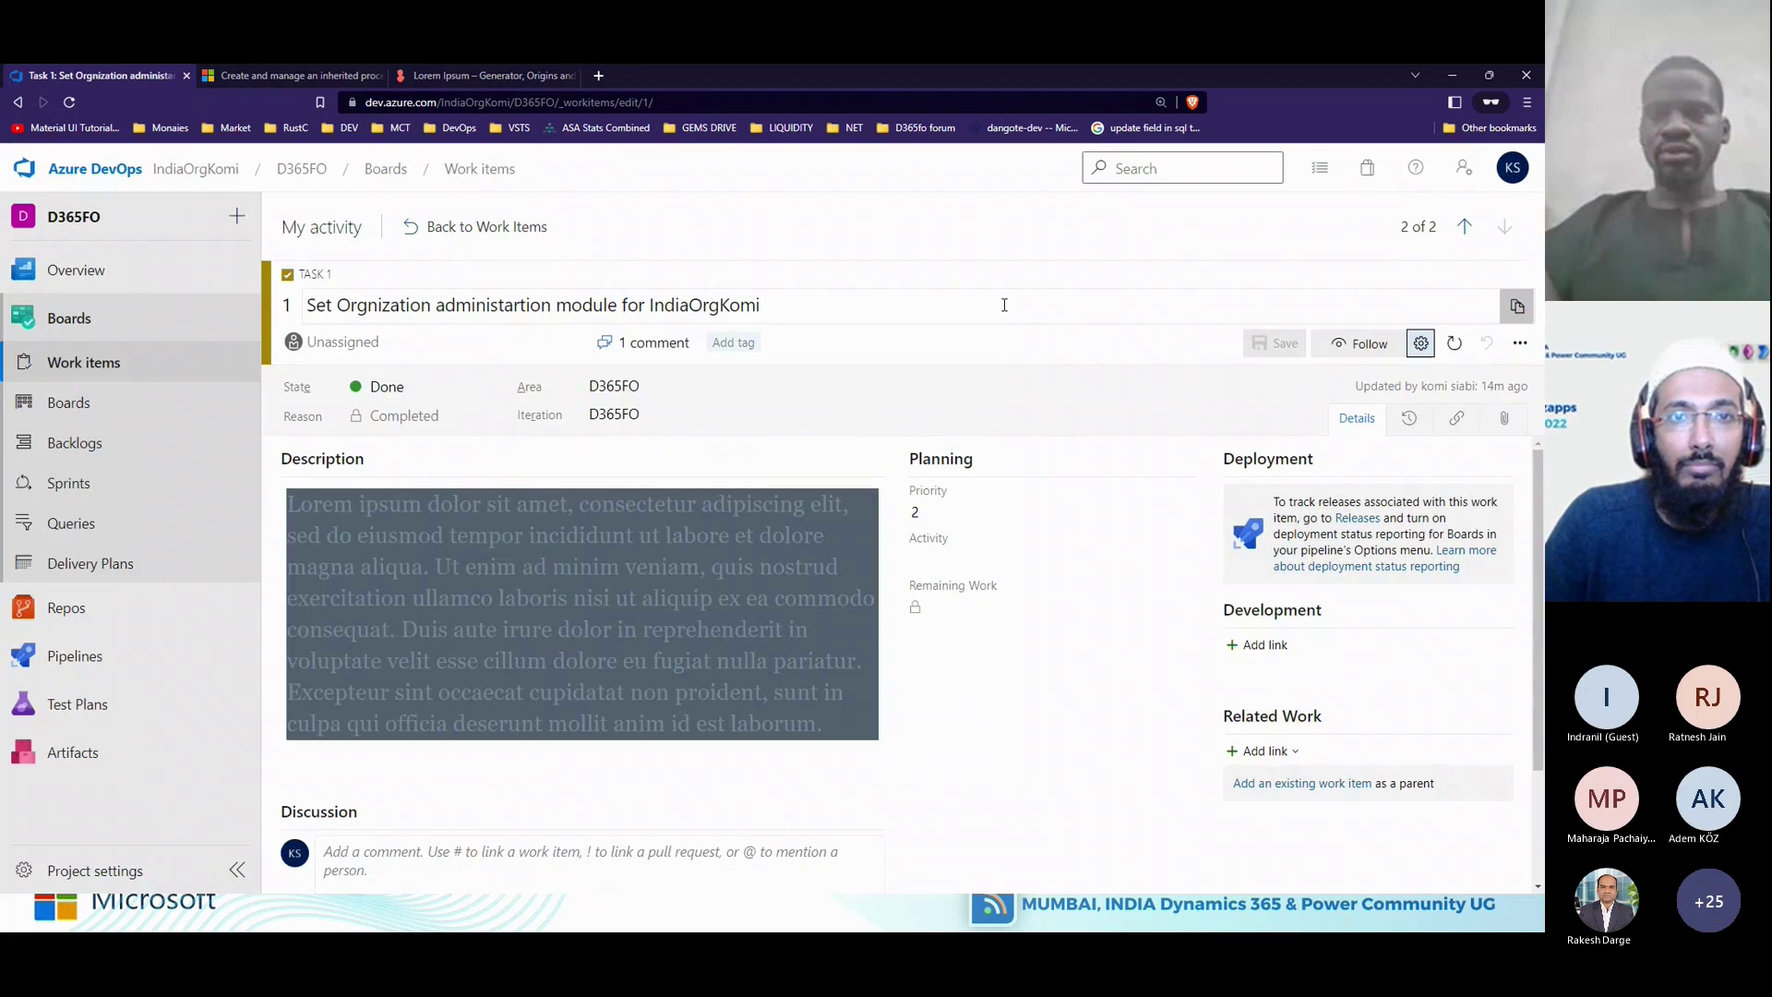
# Customize the Task work item type's layout, then switch back to the Teams meeting.
pyautogui.click(1519, 343)
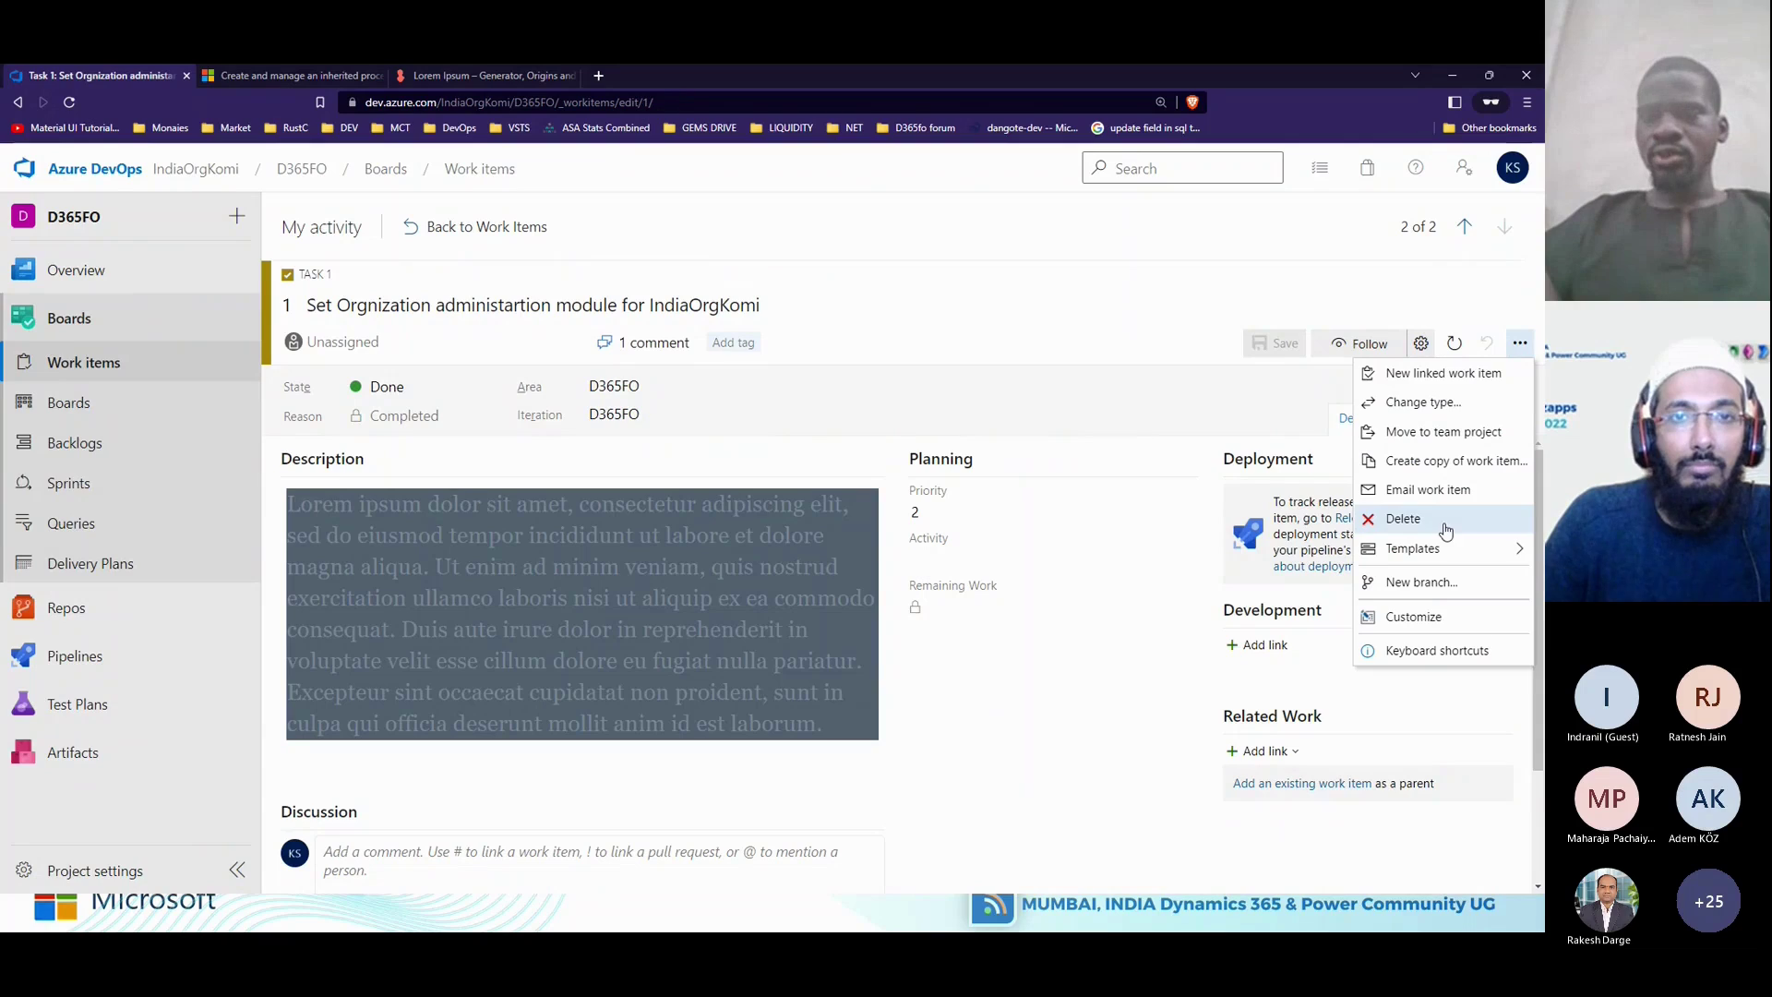
pyautogui.click(1432, 617)
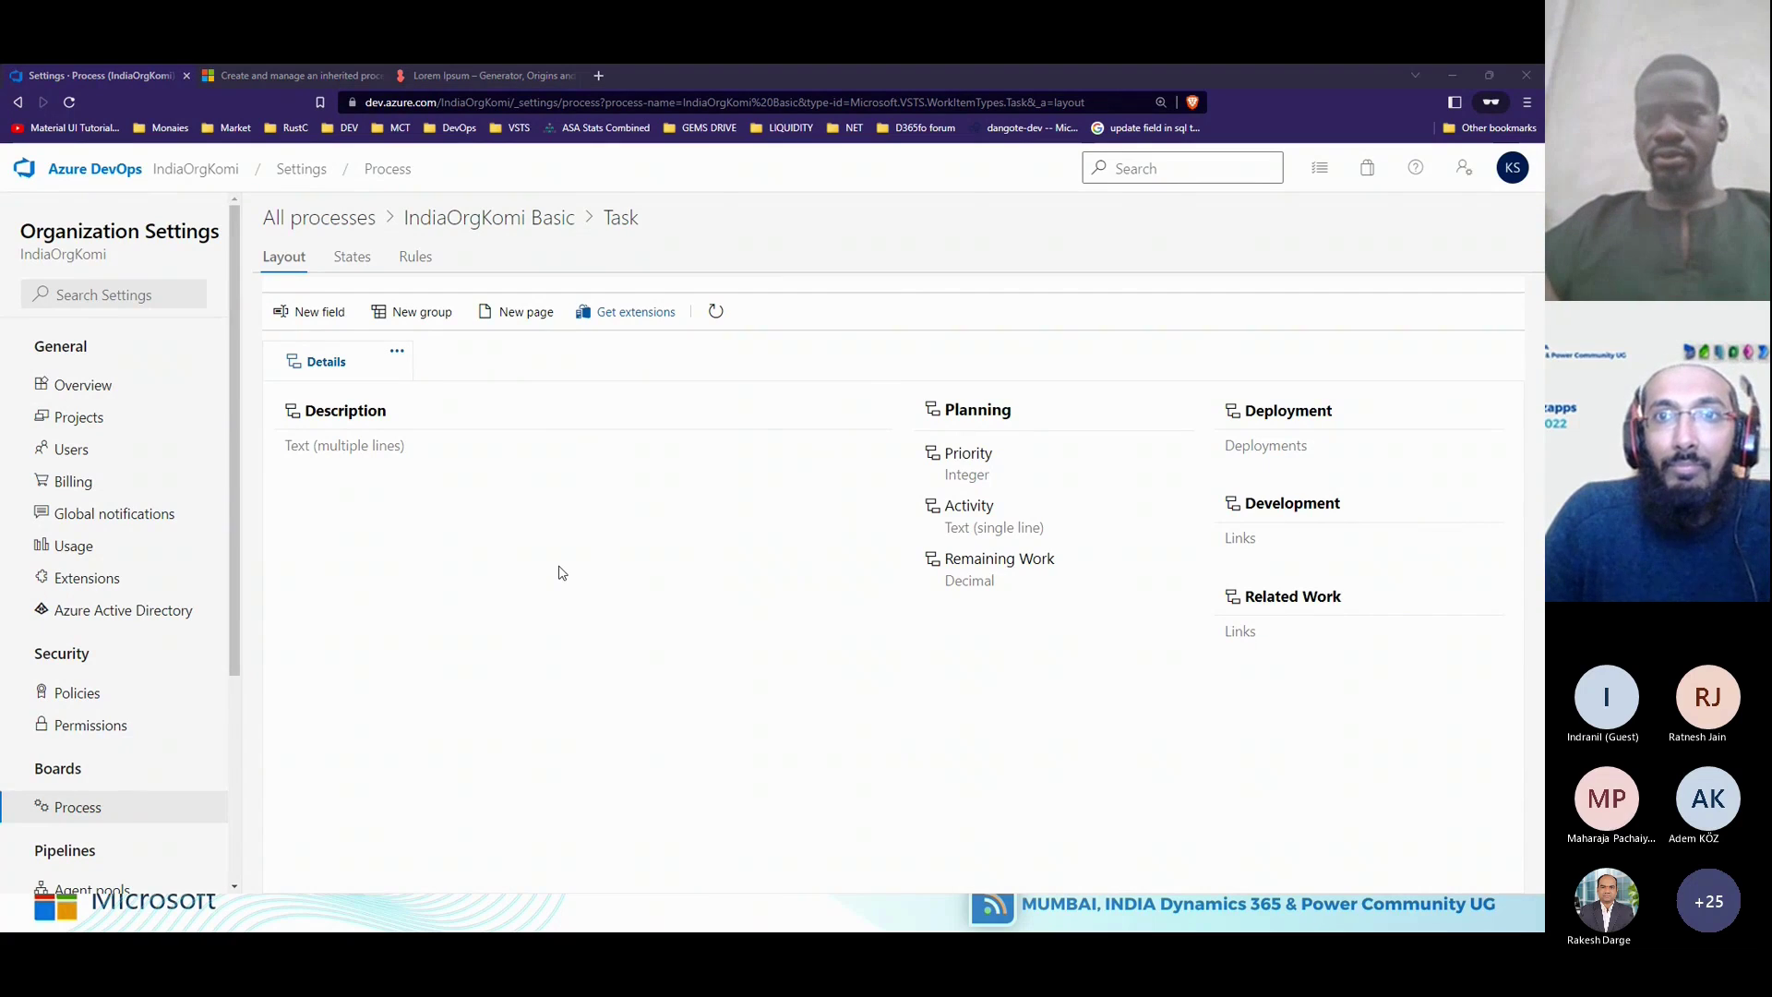
pyautogui.hotkey('alt', 'Tab')
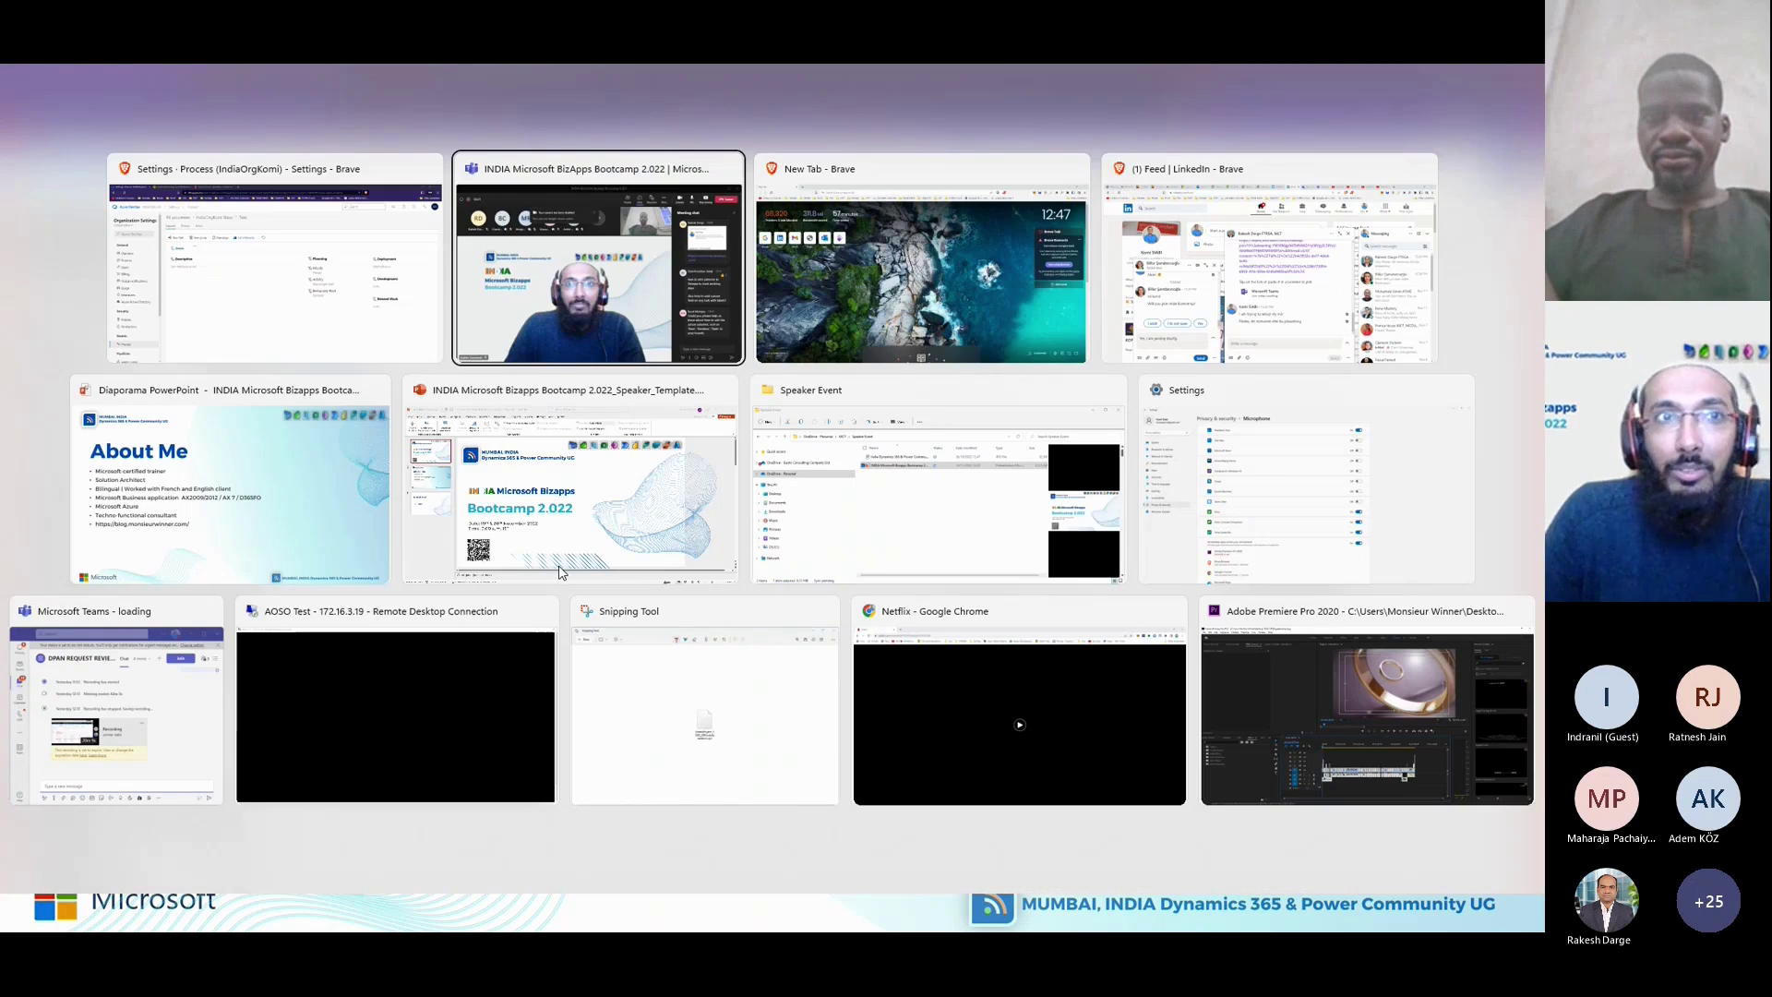
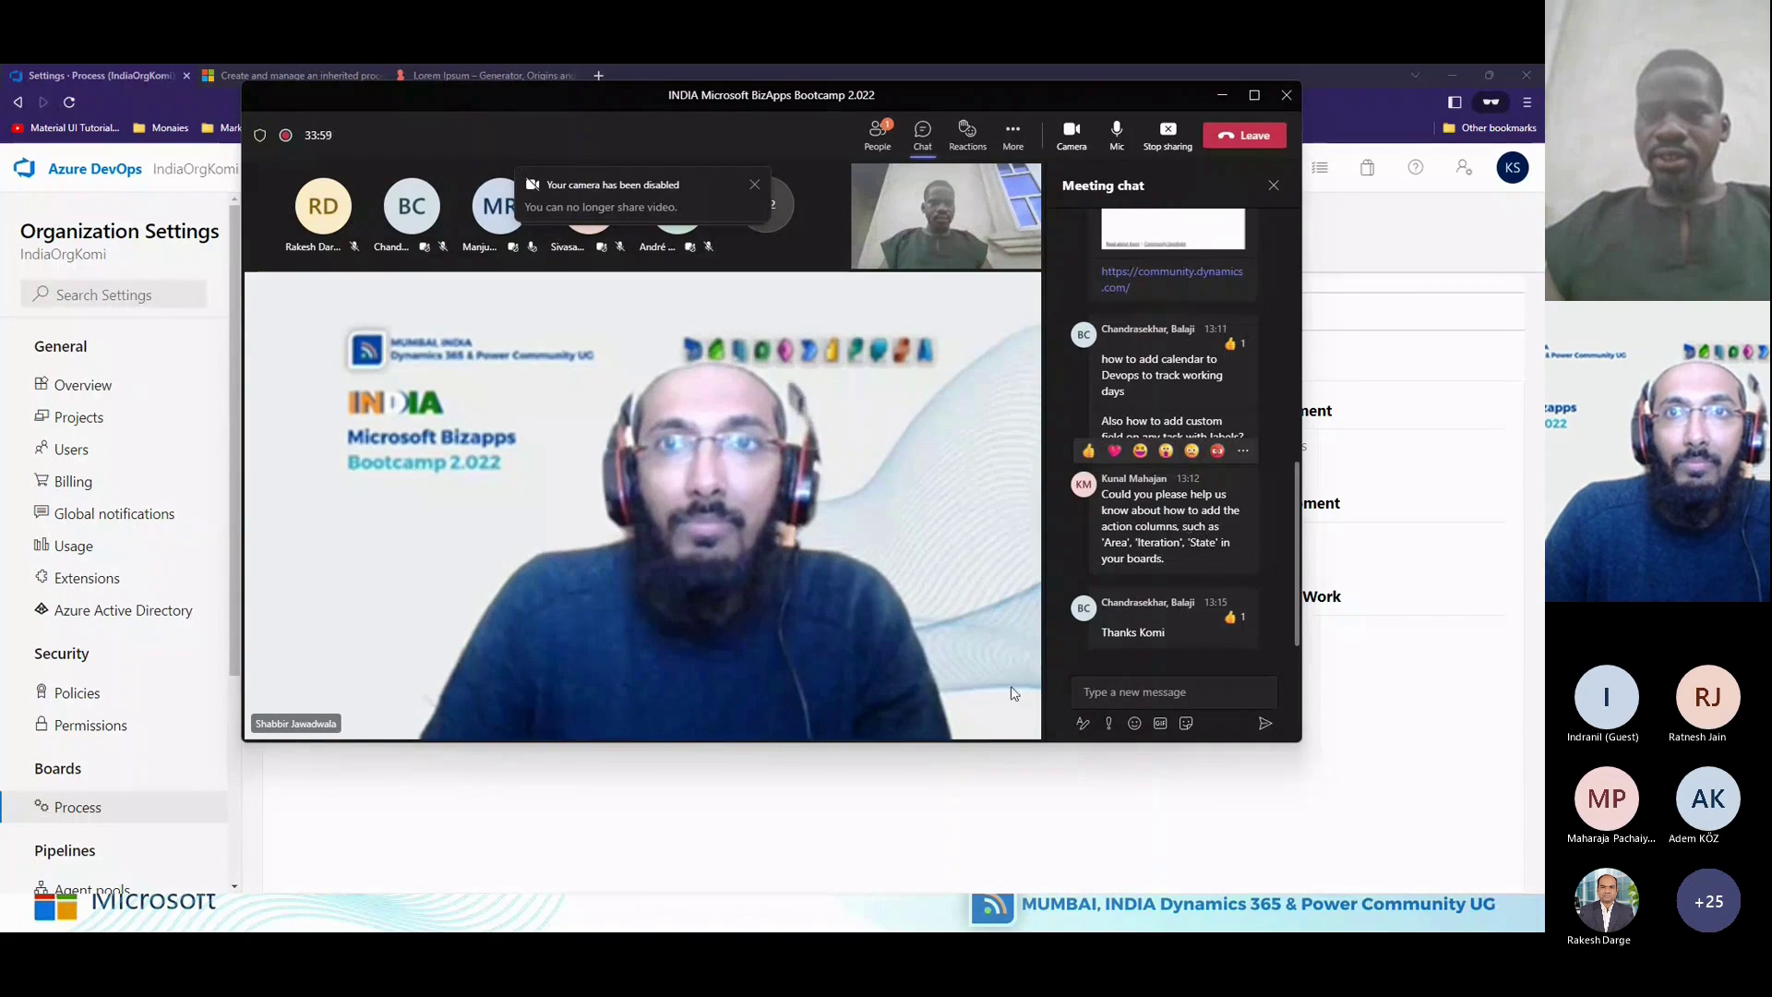
# Go through Organization Settings and IndiaOrgKomi to the D365FO project's Dashboards page.
pyautogui.click(675, 822)
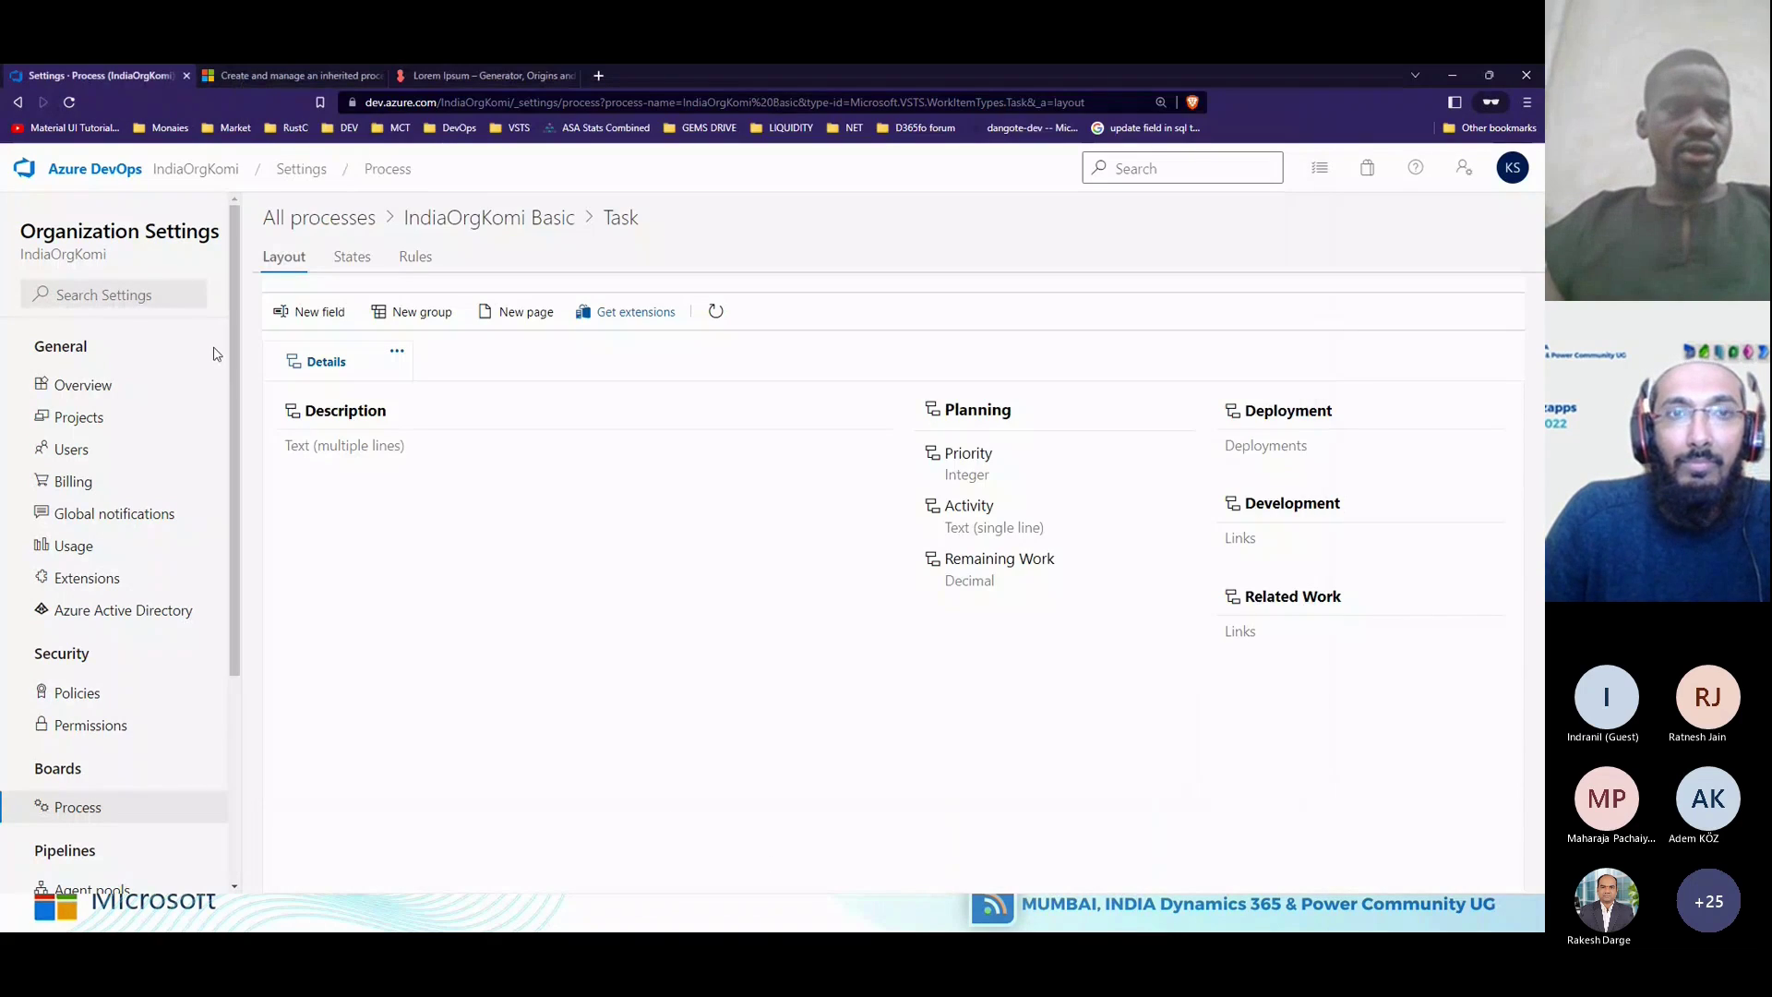
pyautogui.click(86, 387)
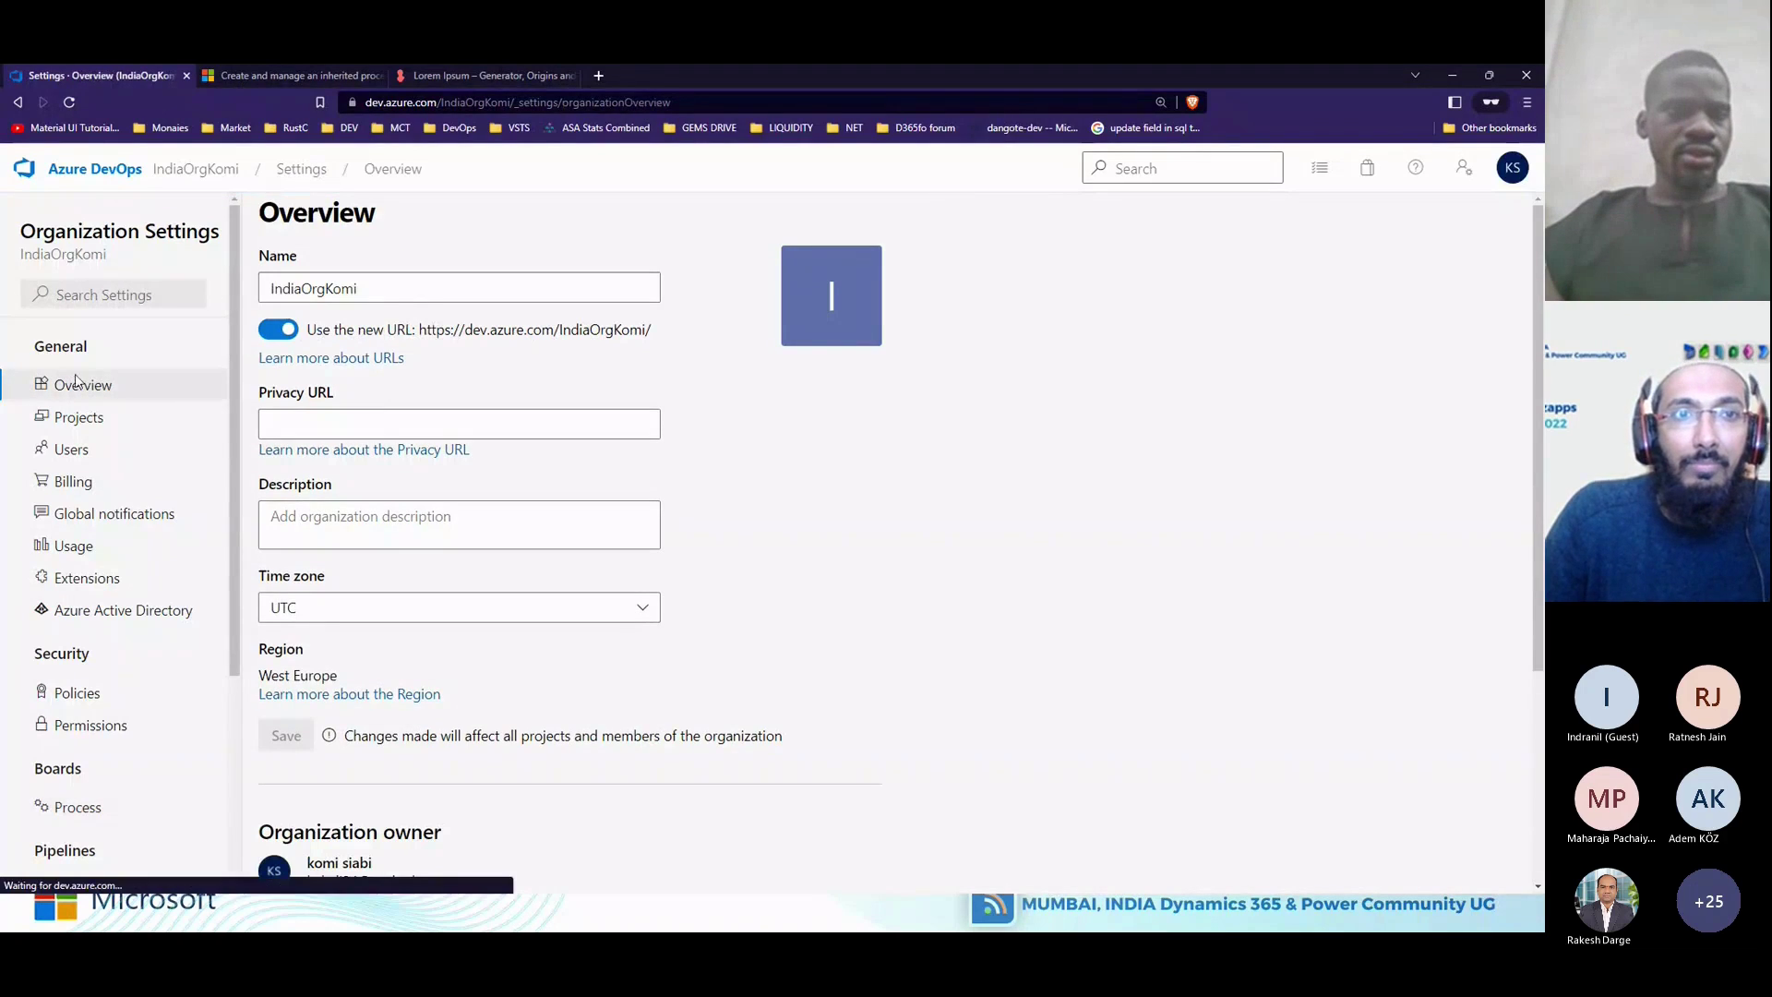
pyautogui.click(195, 168)
pyautogui.click(491, 395)
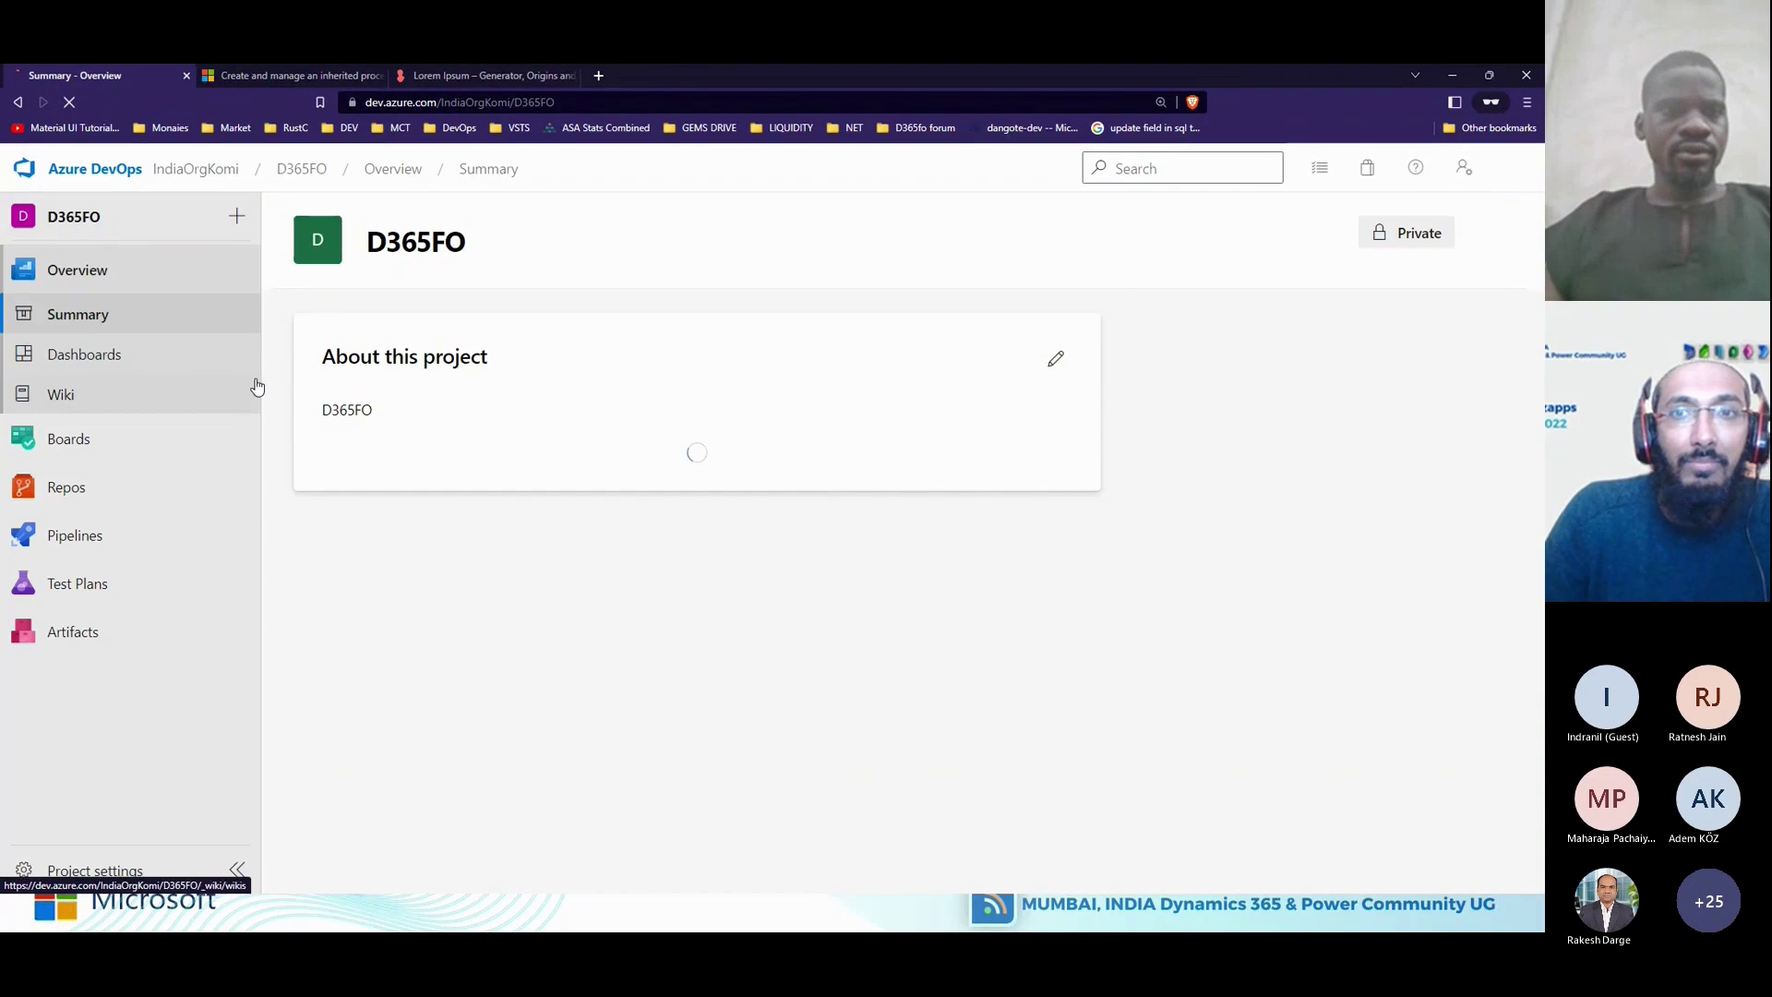
pyautogui.click(132, 358)
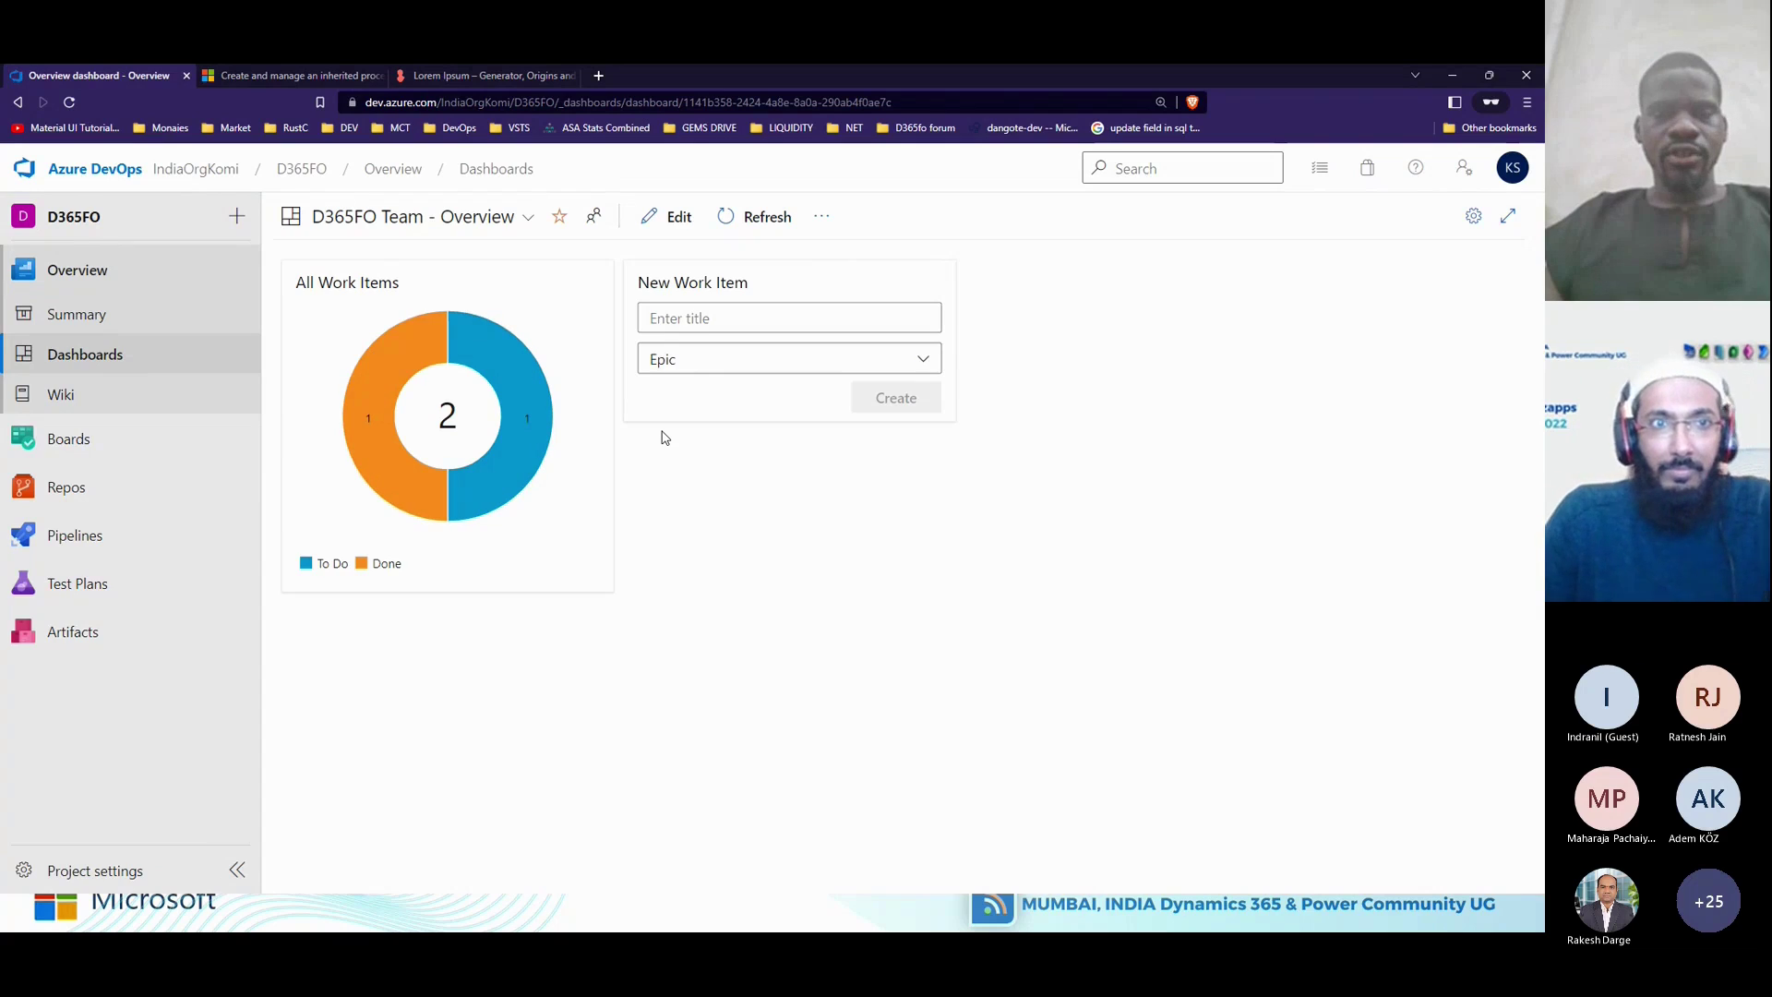
# Edit the dashboard, set the All Work Items pie's Group by to State, then discard the change.
pyautogui.click(672, 221)
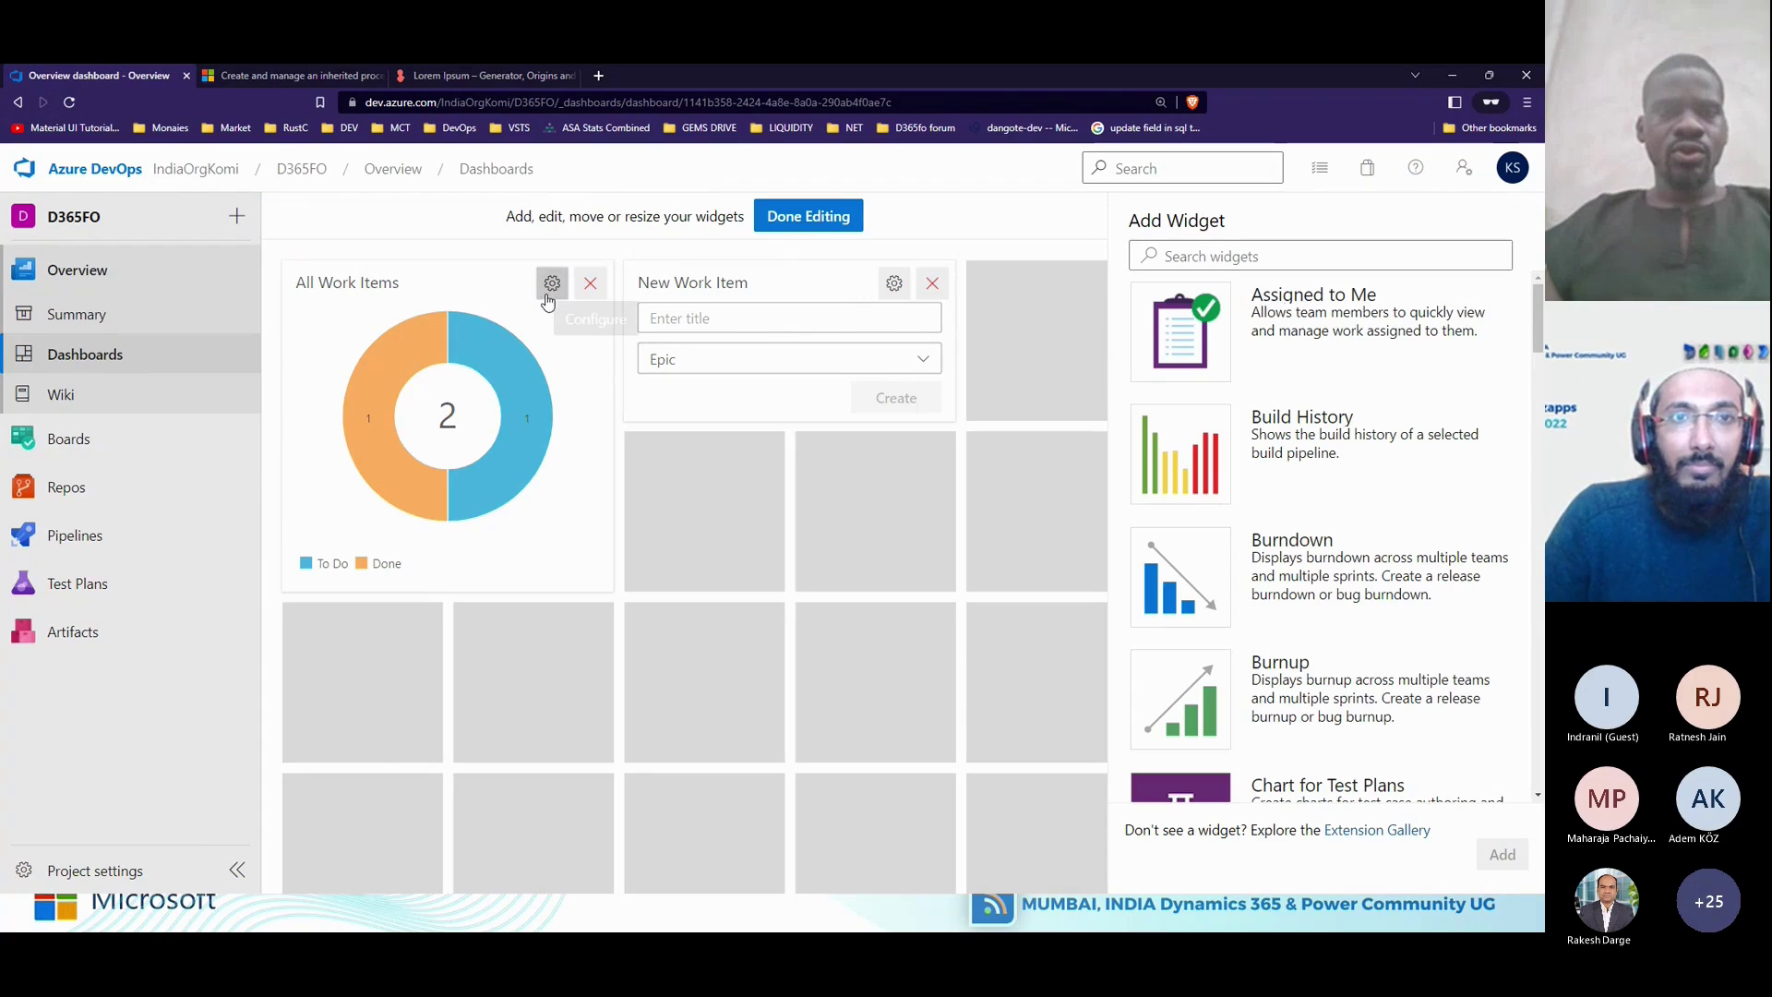
pyautogui.click(808, 216)
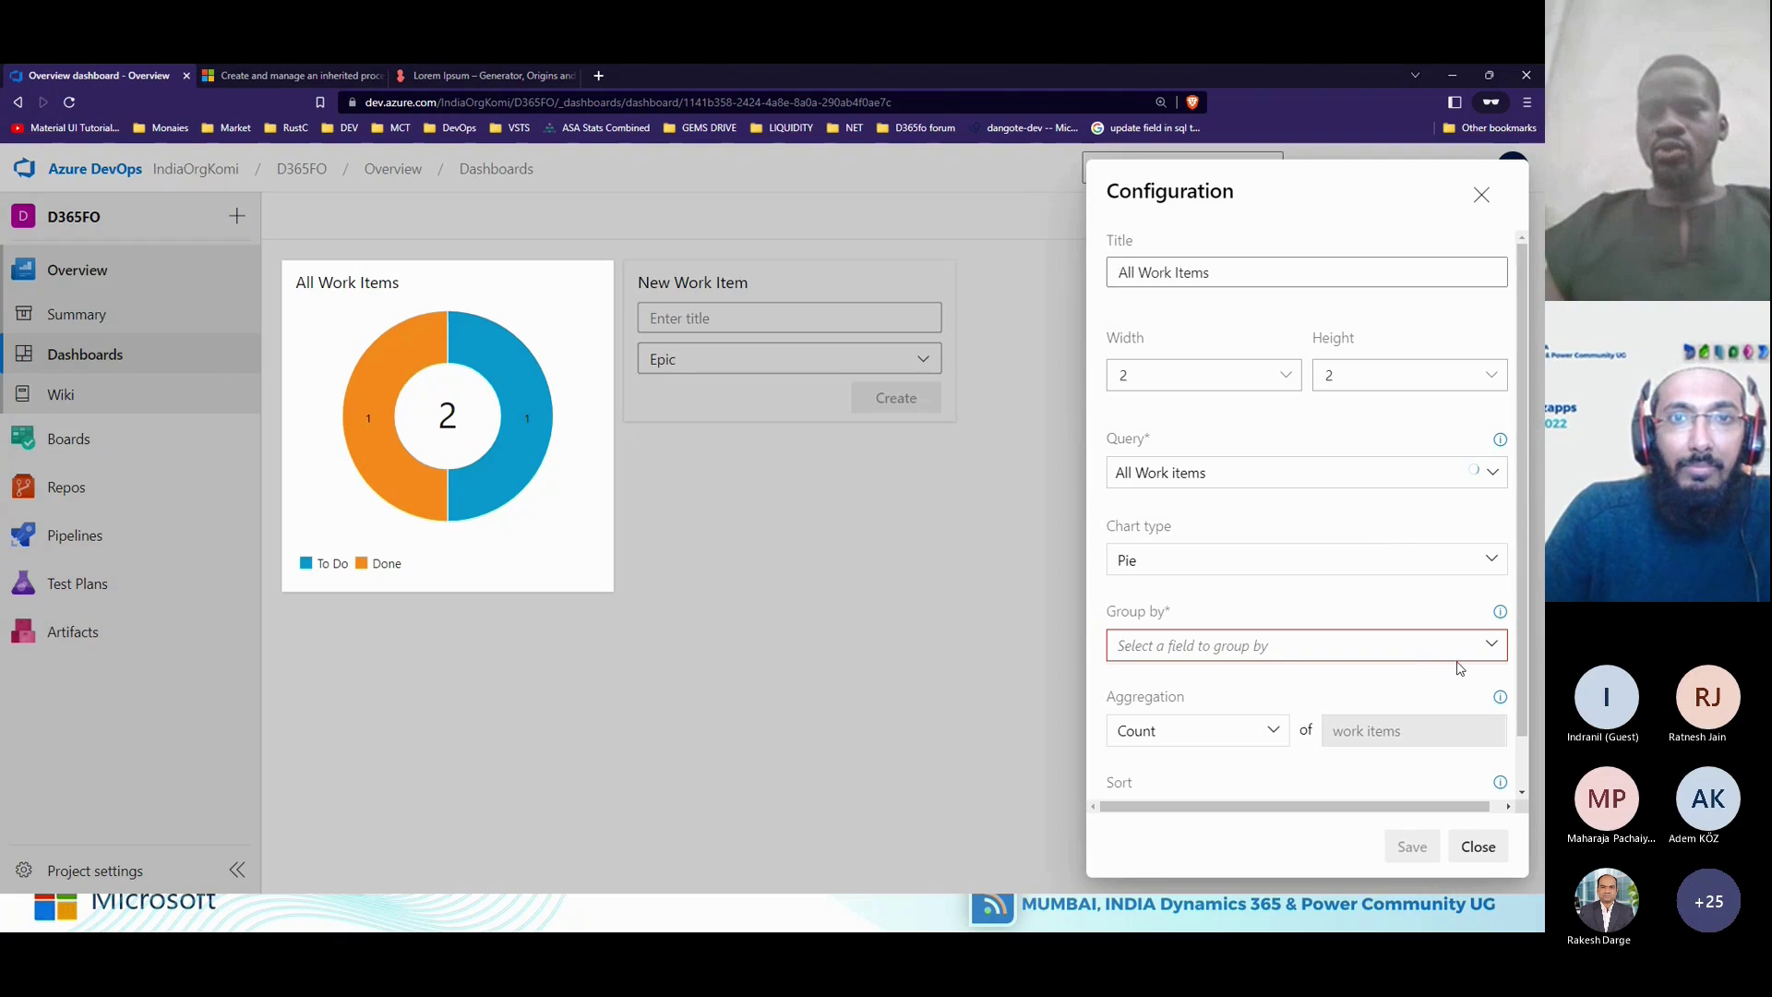
pyautogui.click(1493, 645)
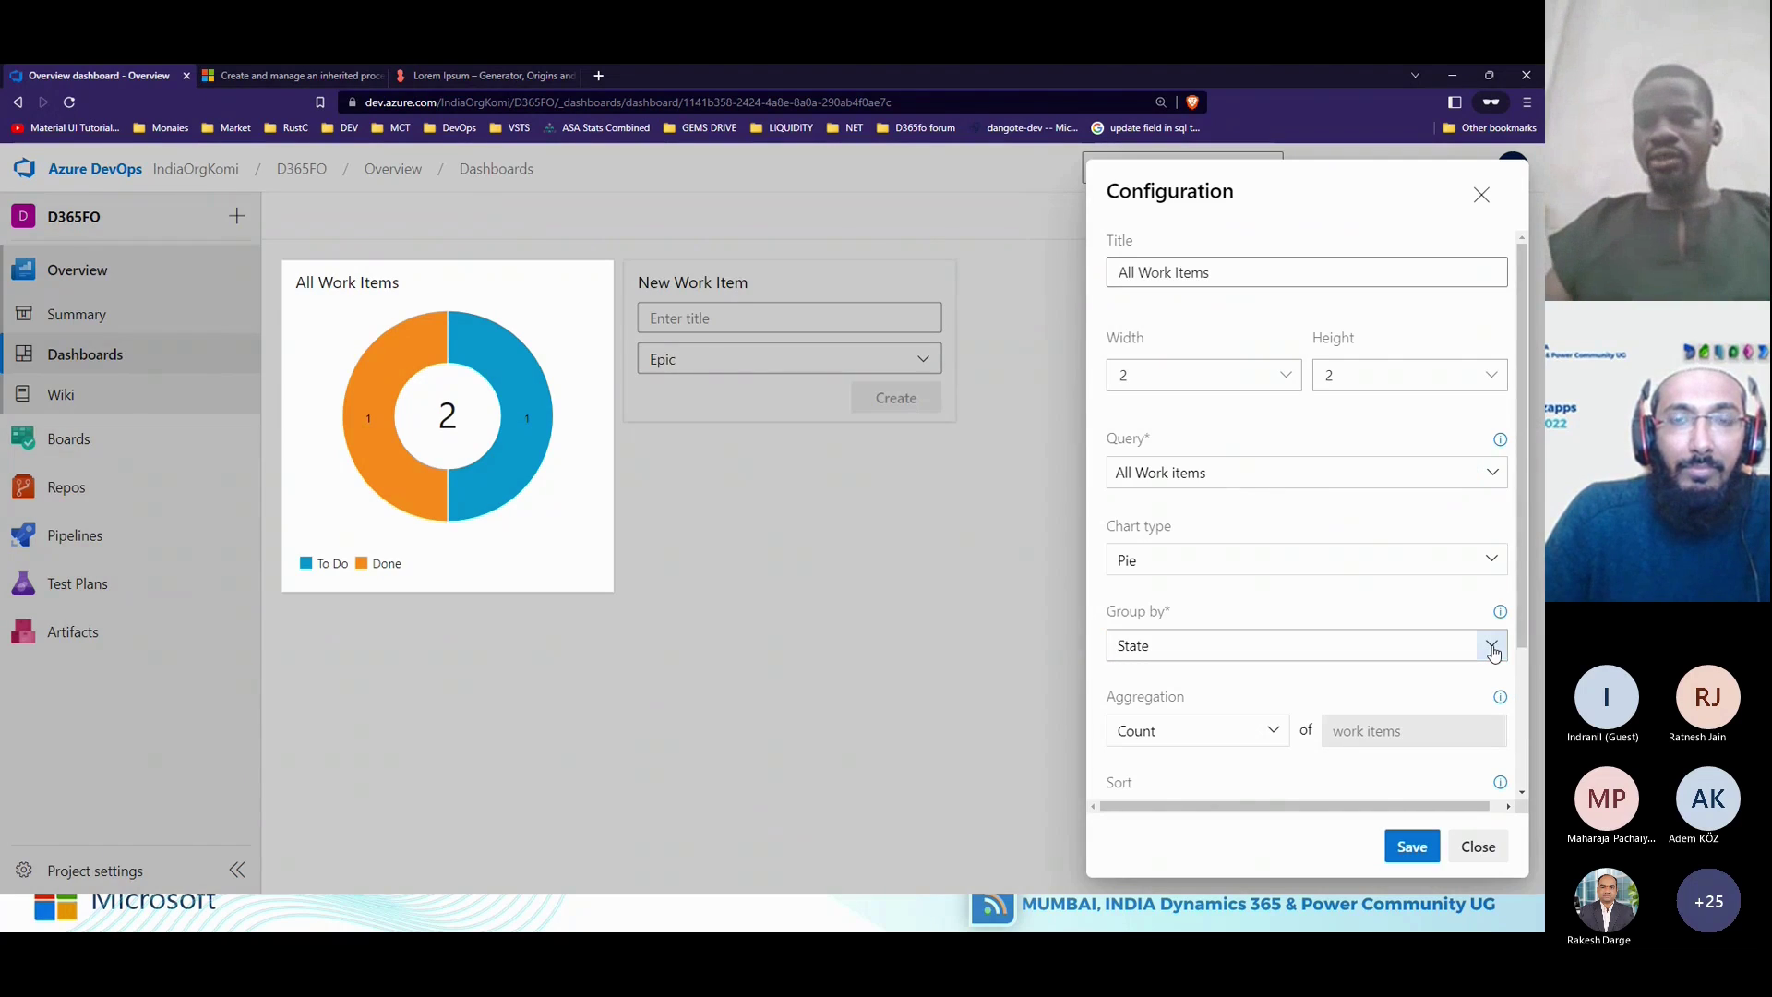
pyautogui.scroll(-2, 1493, 527)
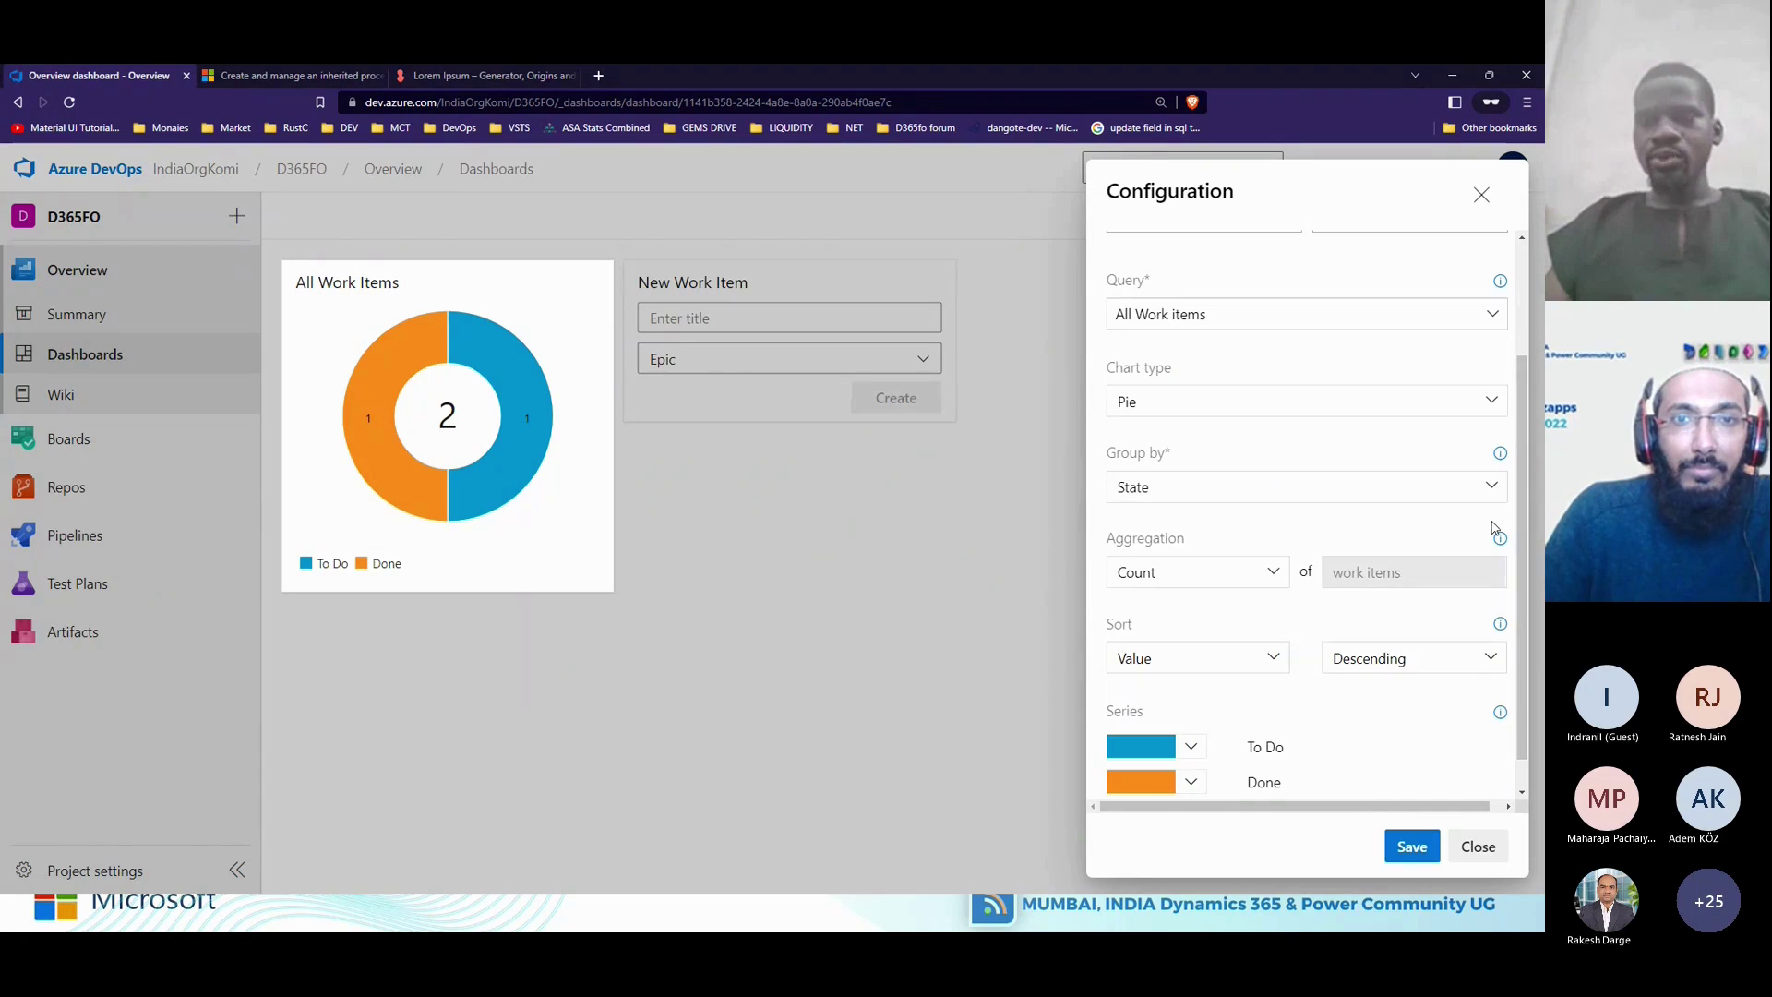
pyautogui.click(1487, 487)
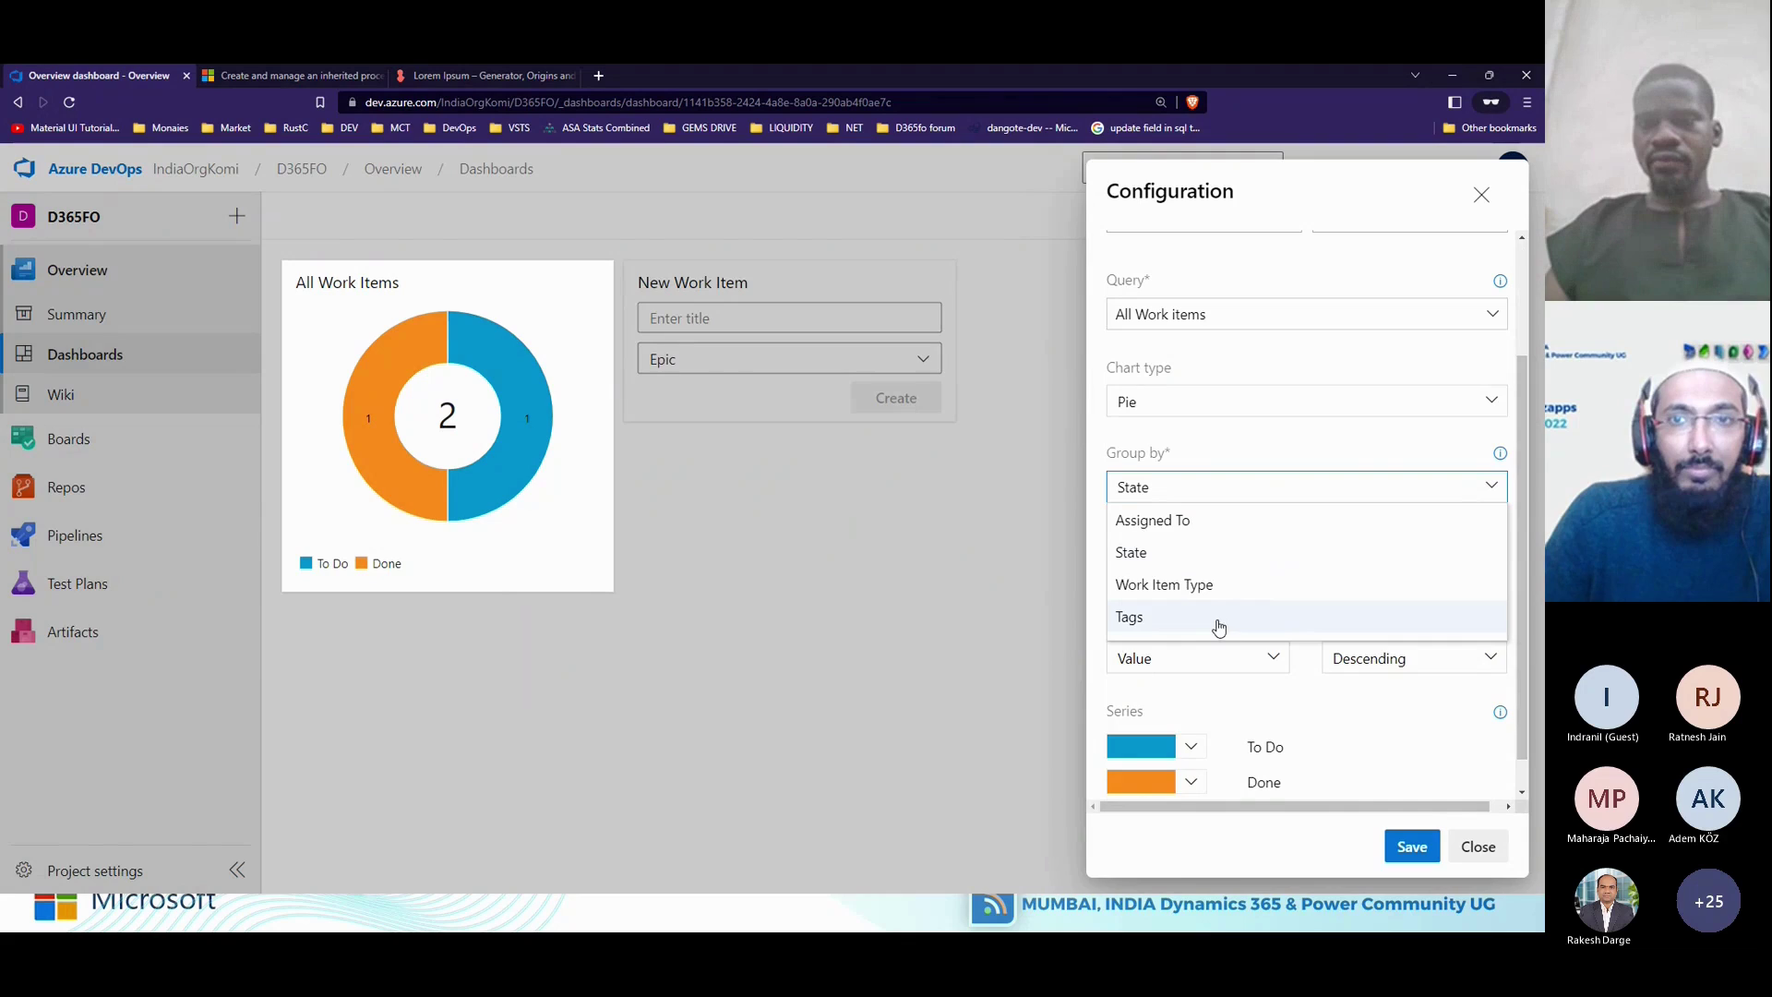
pyautogui.click(1332, 743)
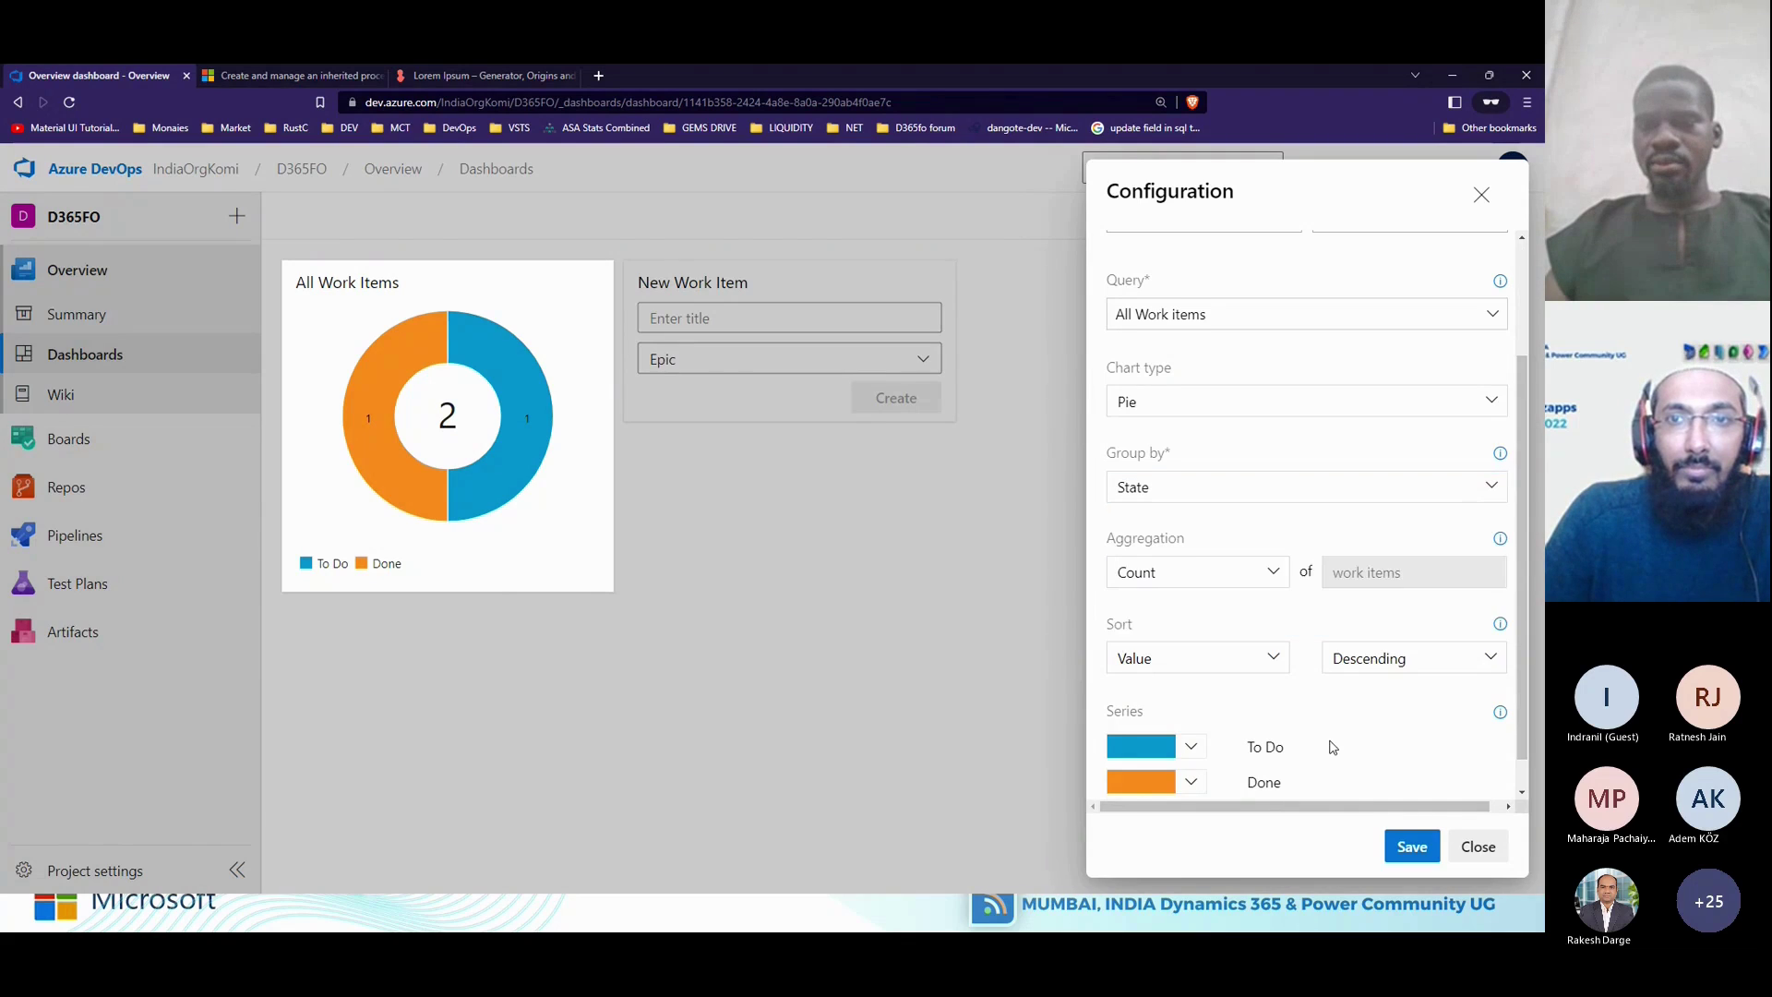
pyautogui.scroll(-1, 1332, 746)
pyautogui.scroll(3, 1332, 746)
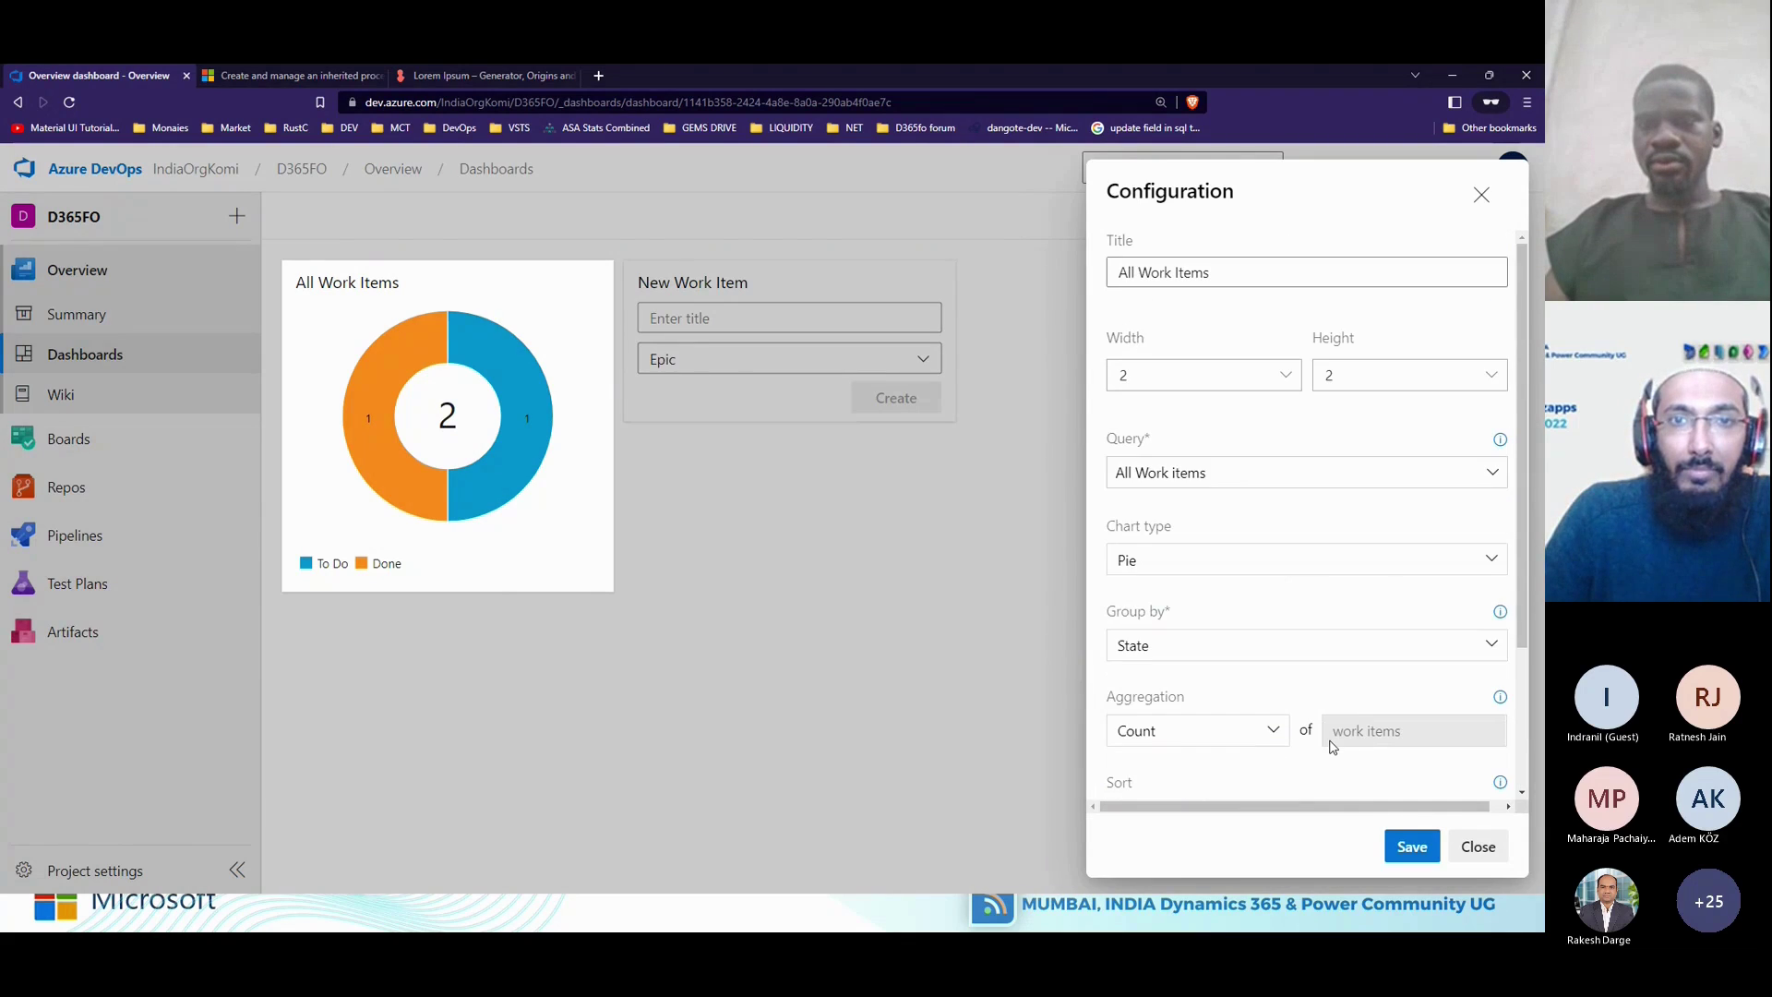
pyautogui.click(1477, 847)
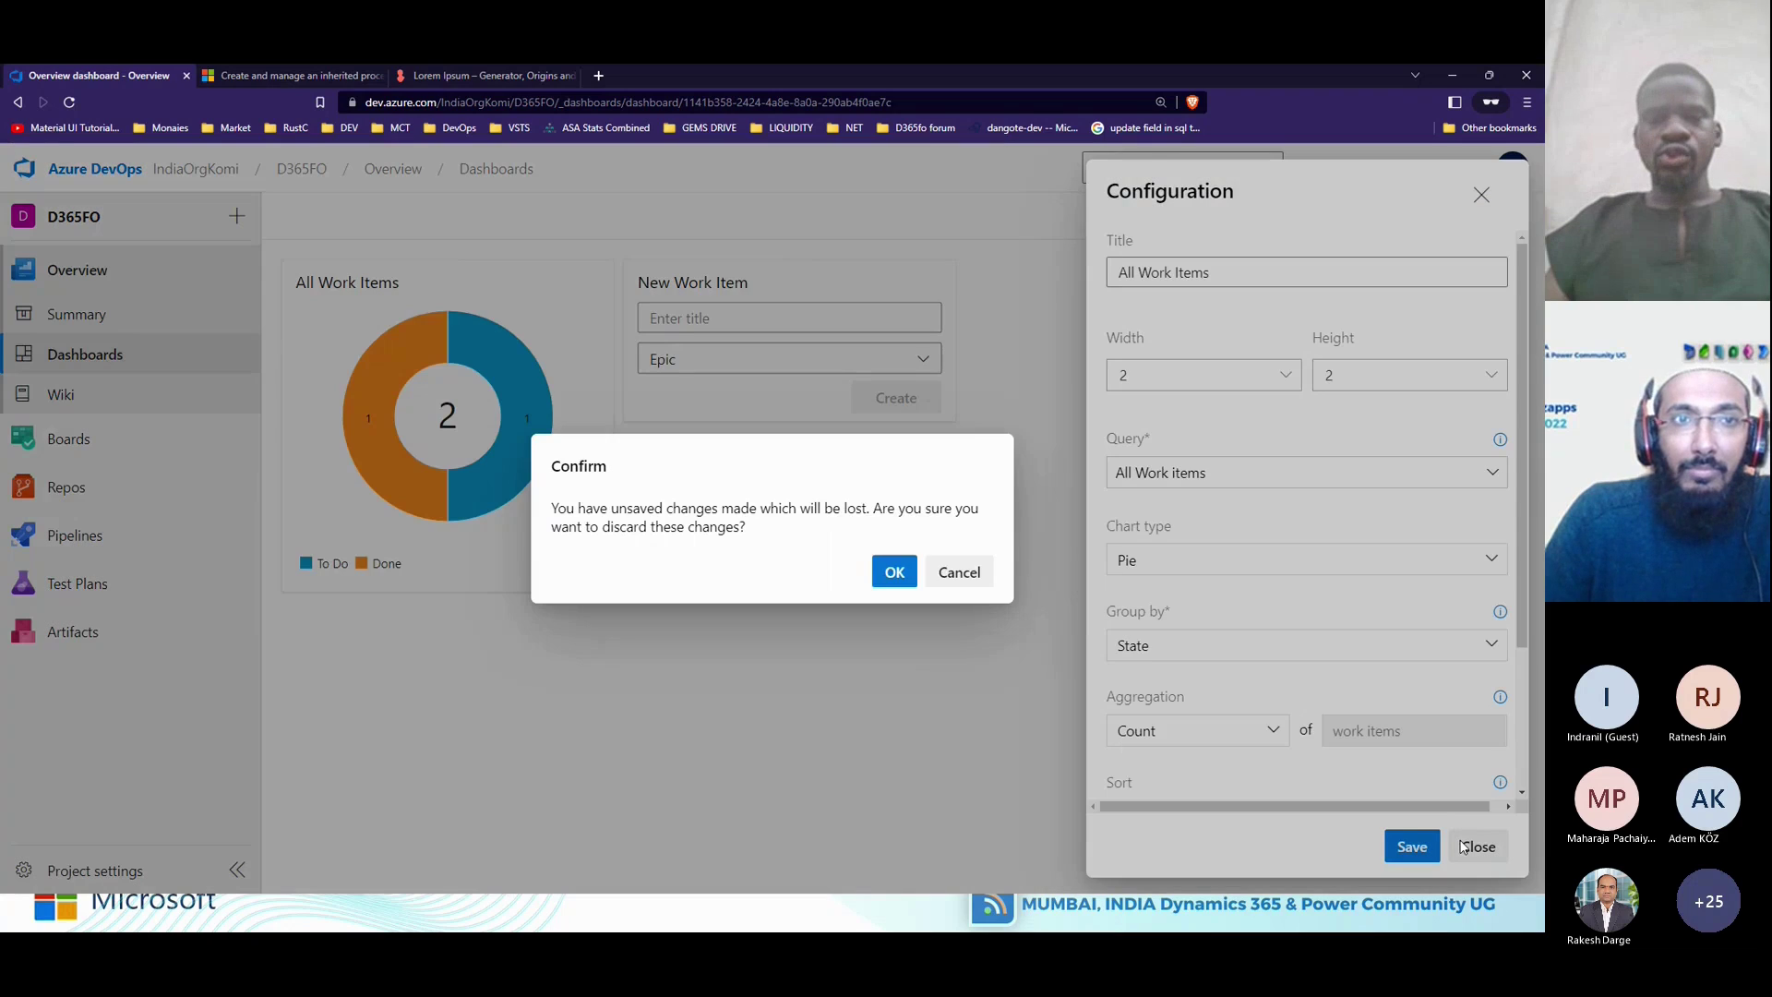
pyautogui.click(915, 566)
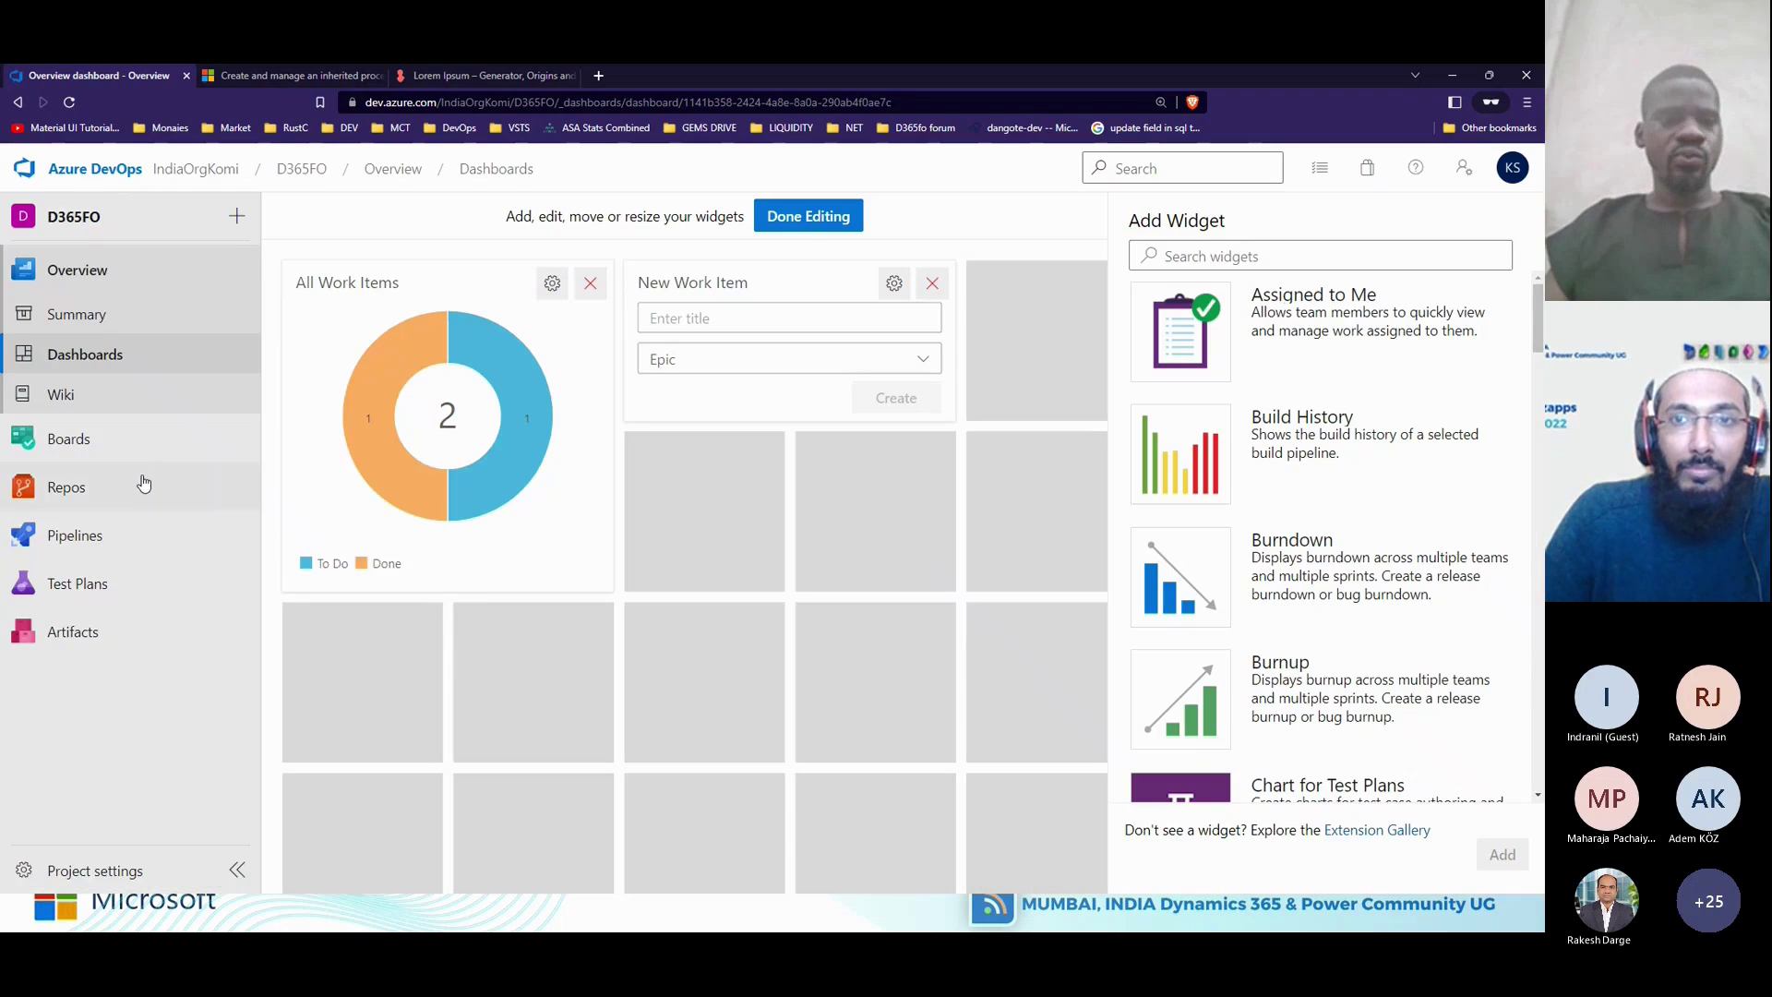
pyautogui.moveTo(92, 440)
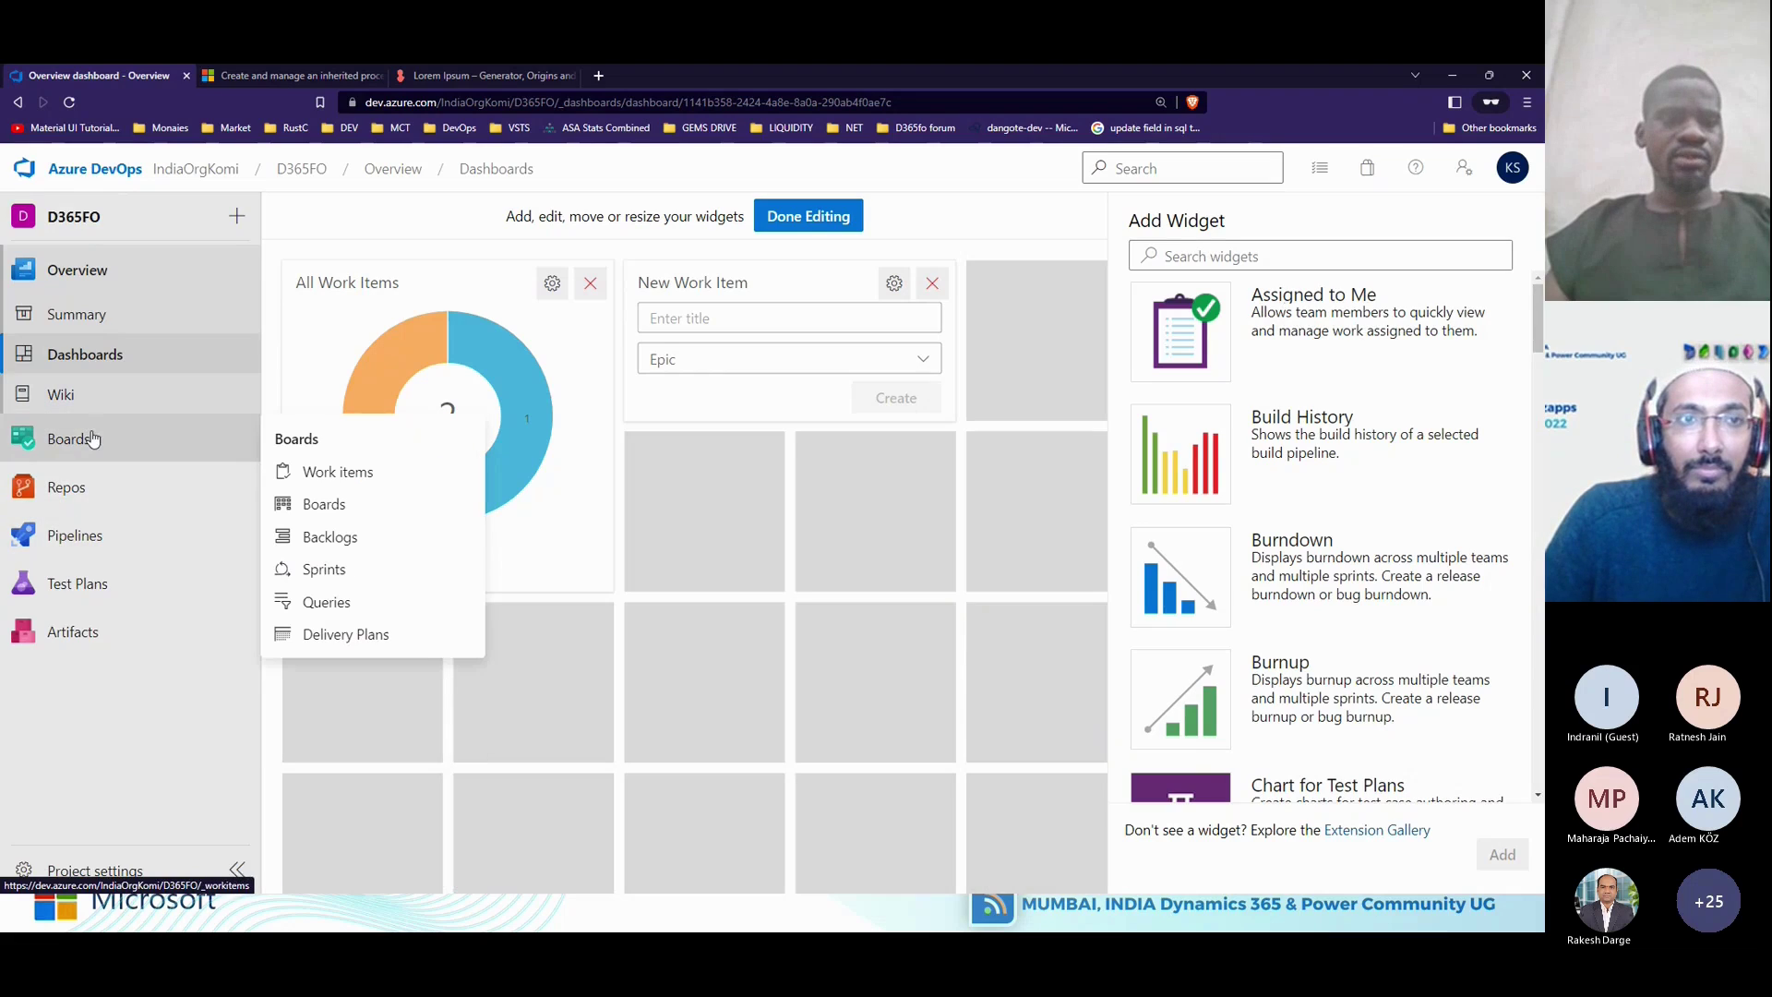
# Start a new query, drop the Work Item Type clause, and list the Area Path clause's value suggestions.
pyautogui.click(344, 606)
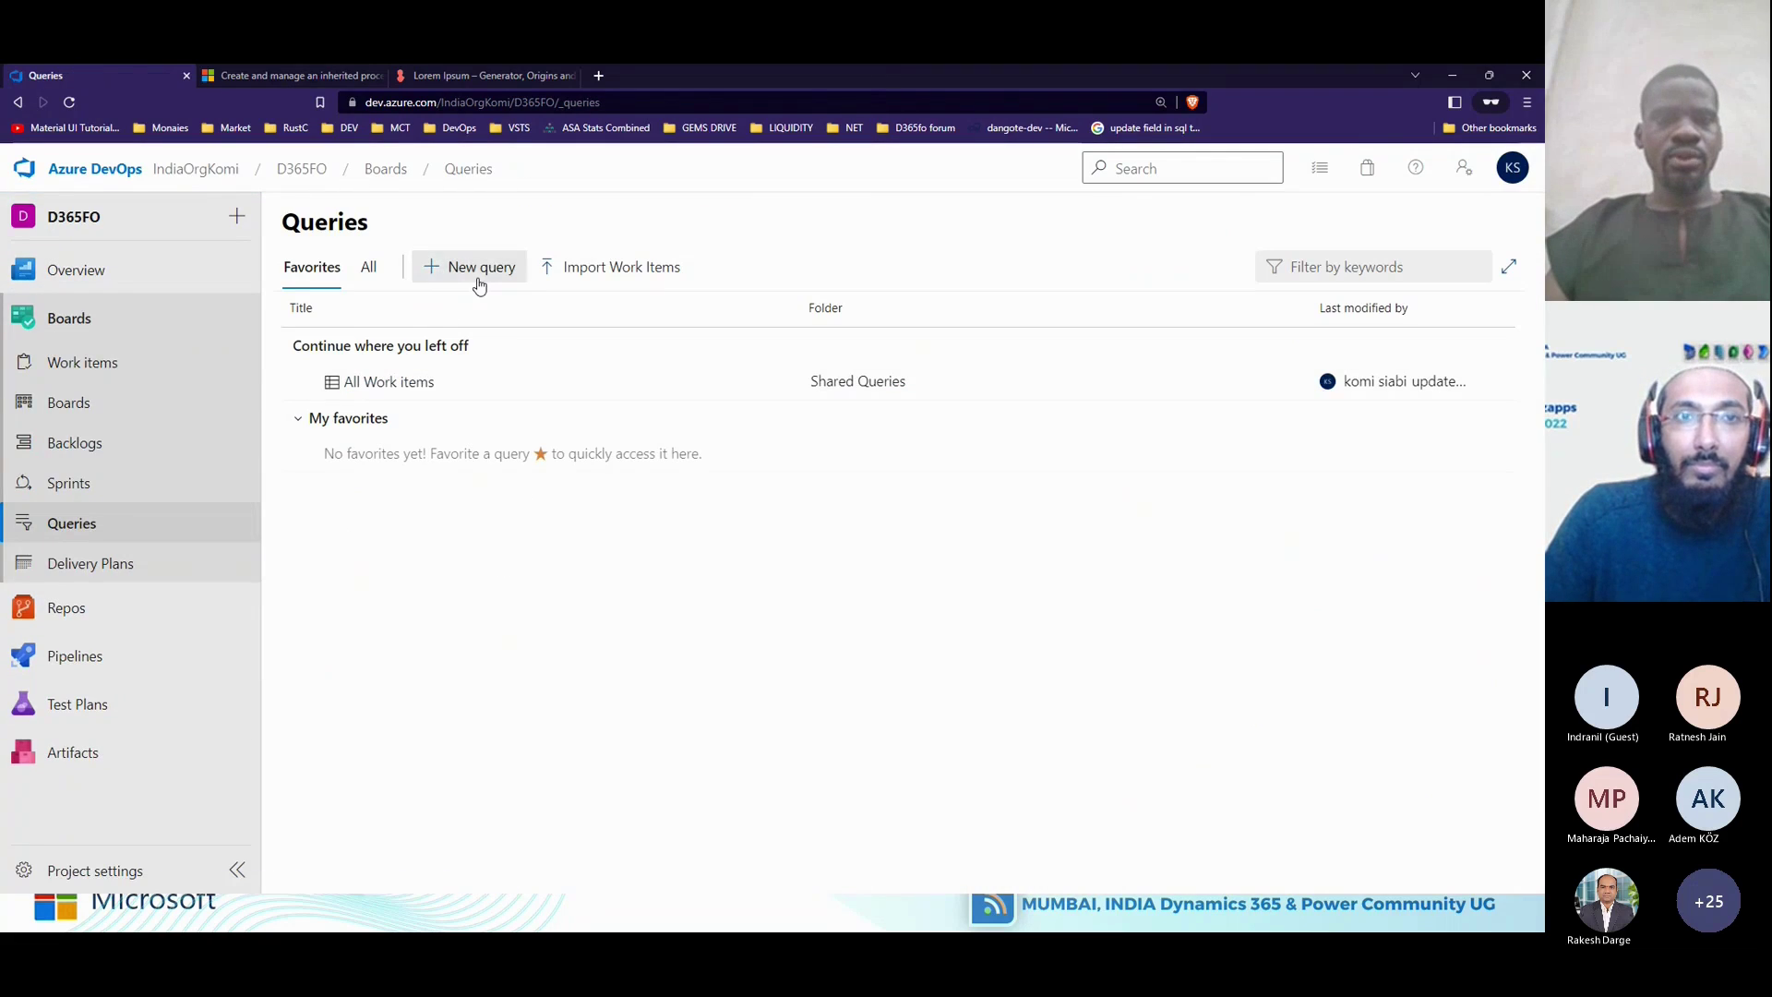
pyautogui.click(478, 278)
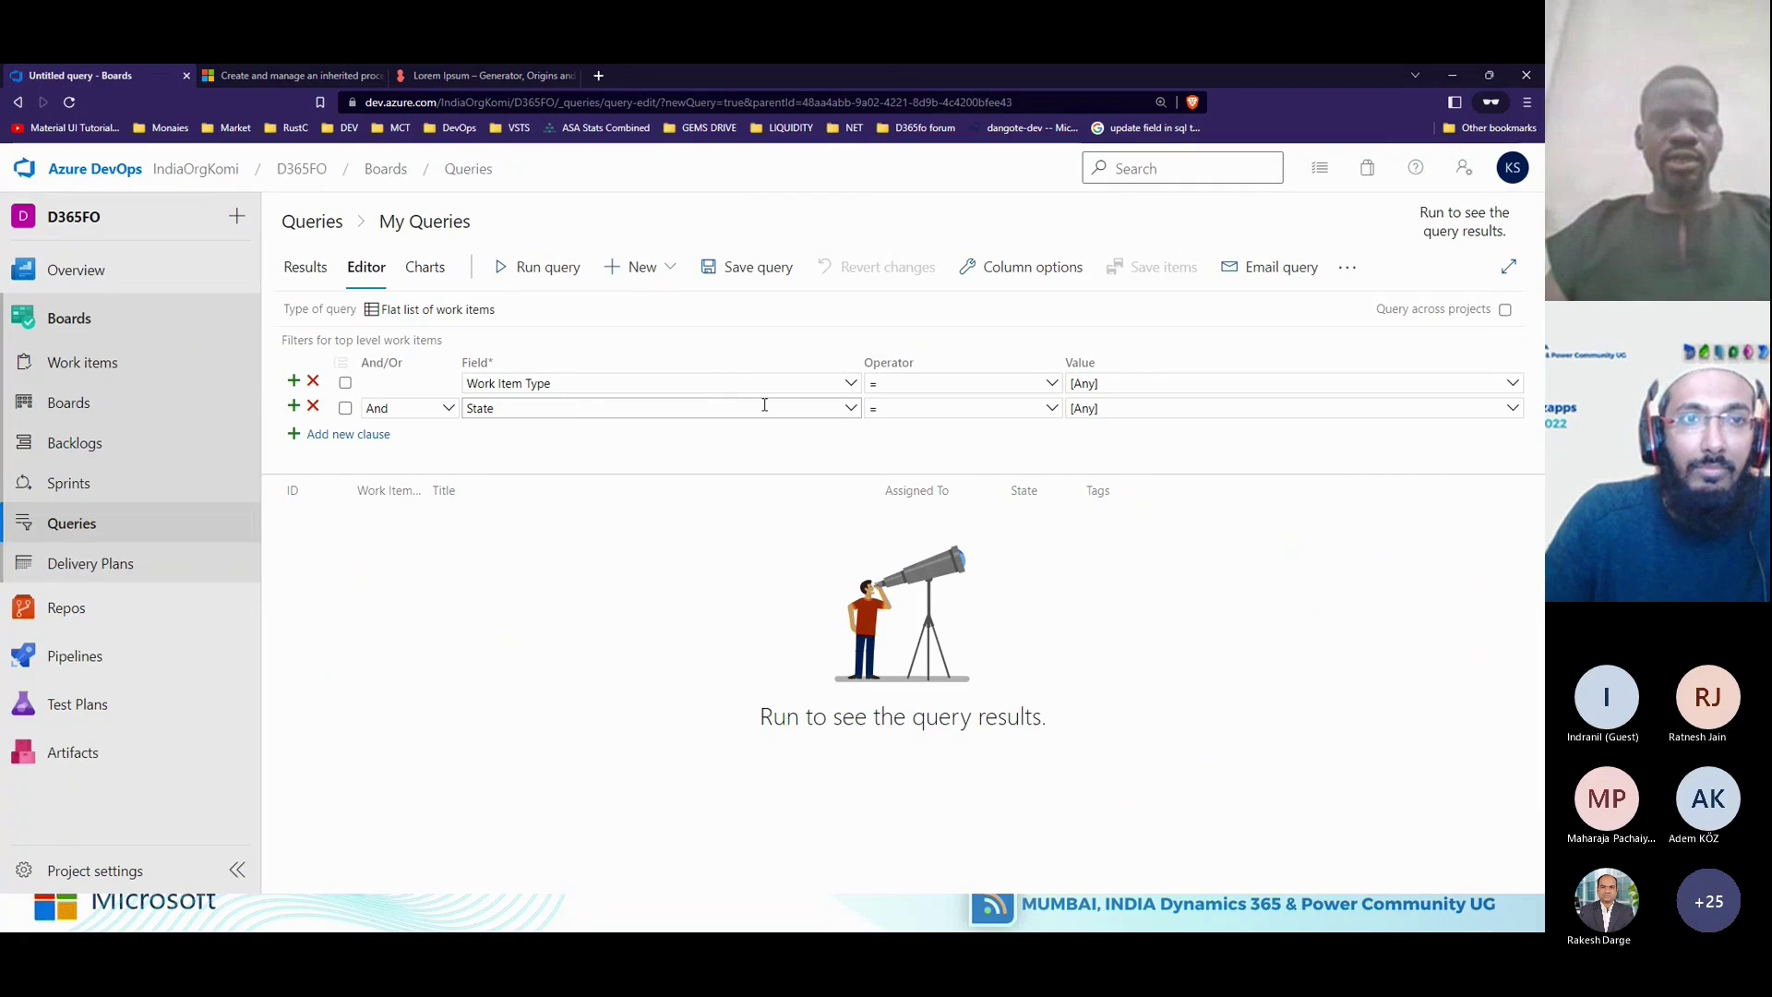
pyautogui.click(852, 409)
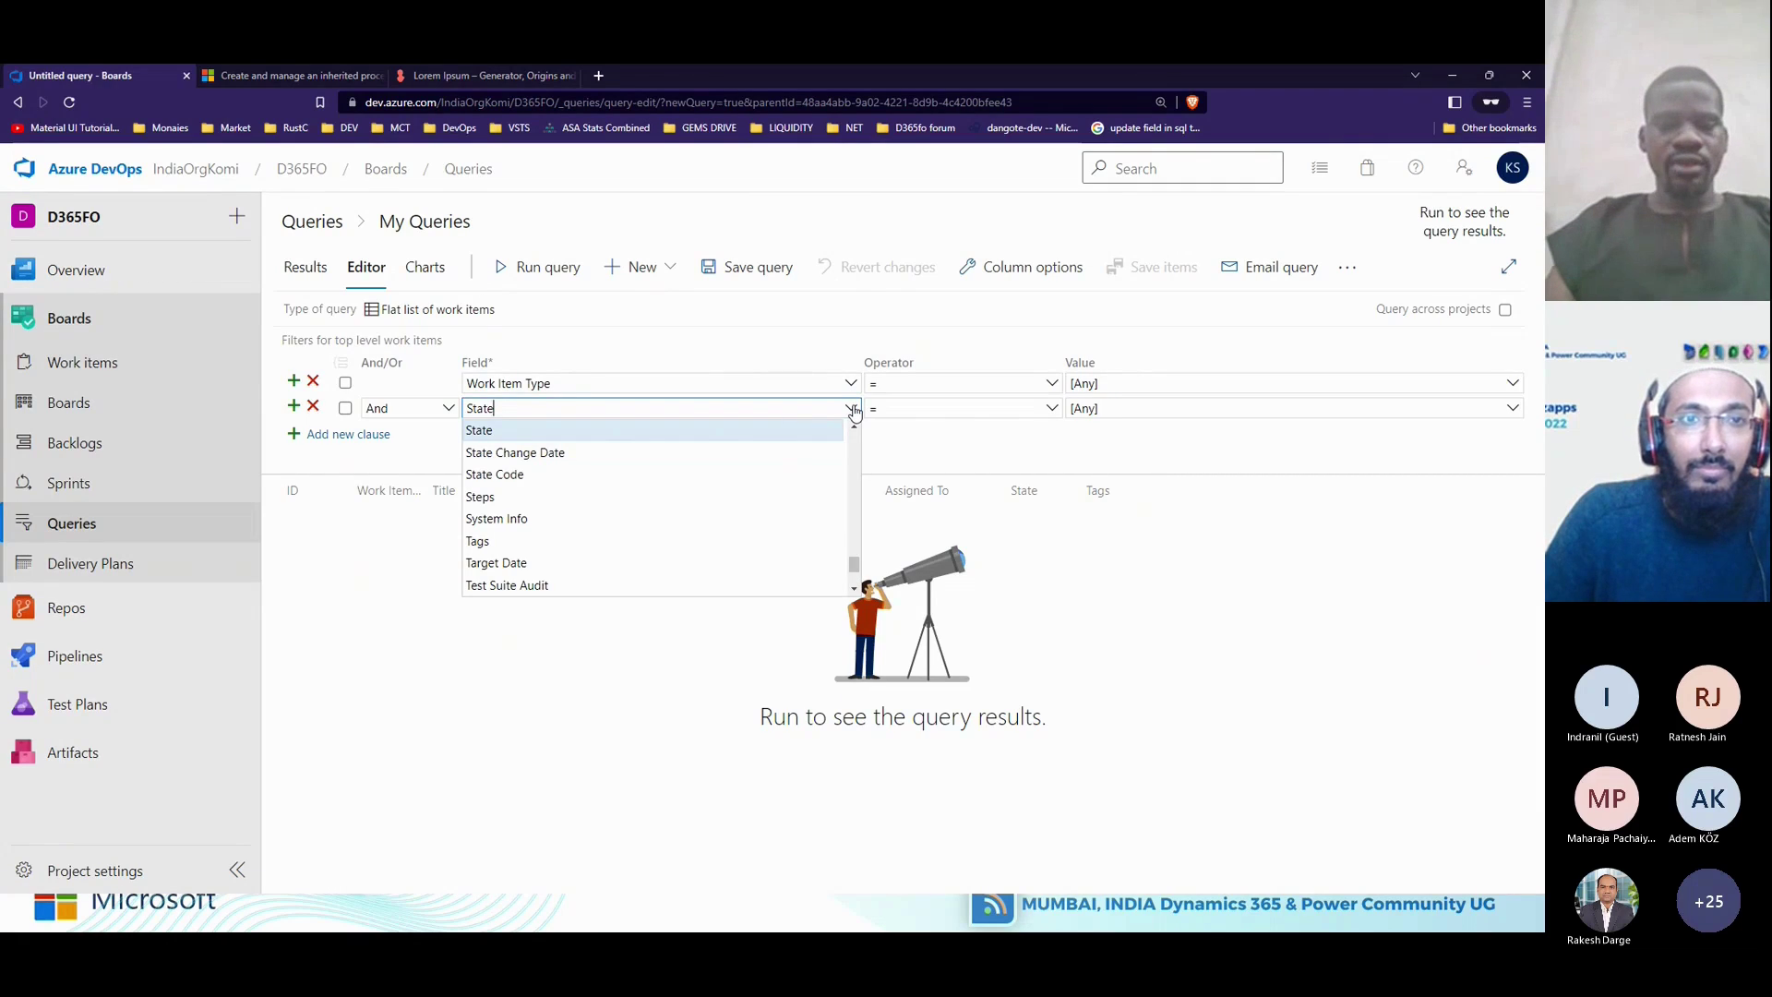
pyautogui.press('BackSpace')
pyautogui.write('Ir')
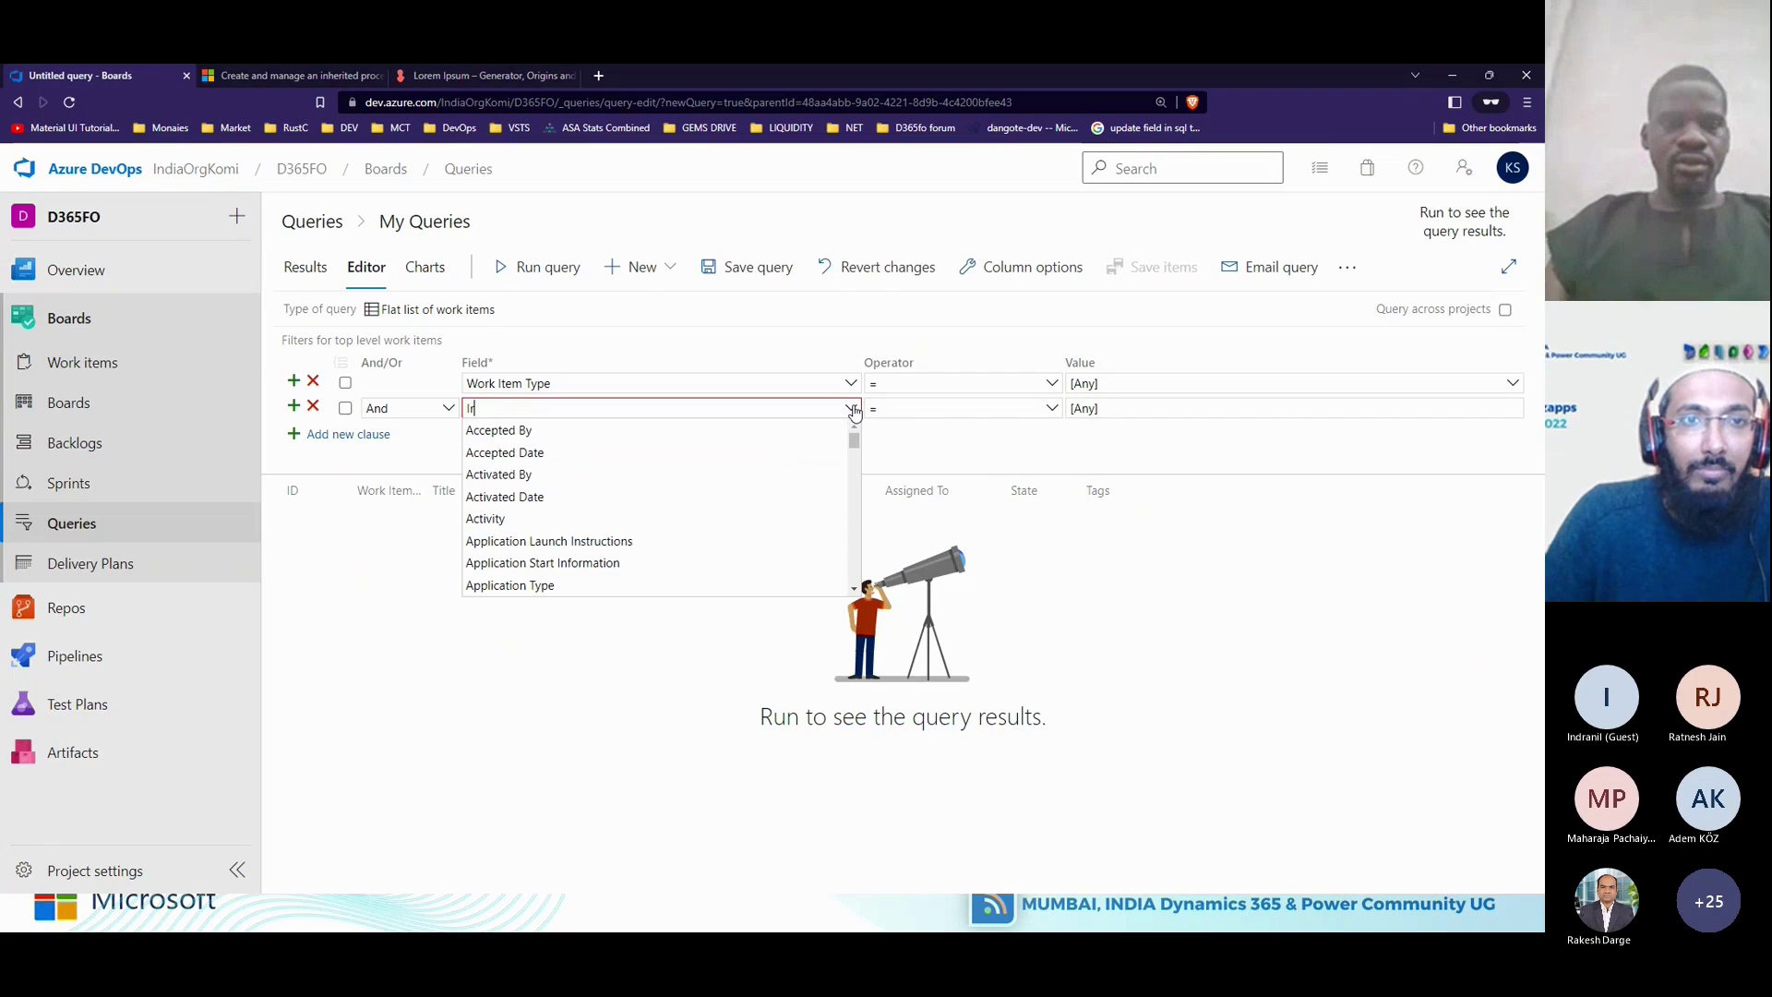
pyautogui.write('A')
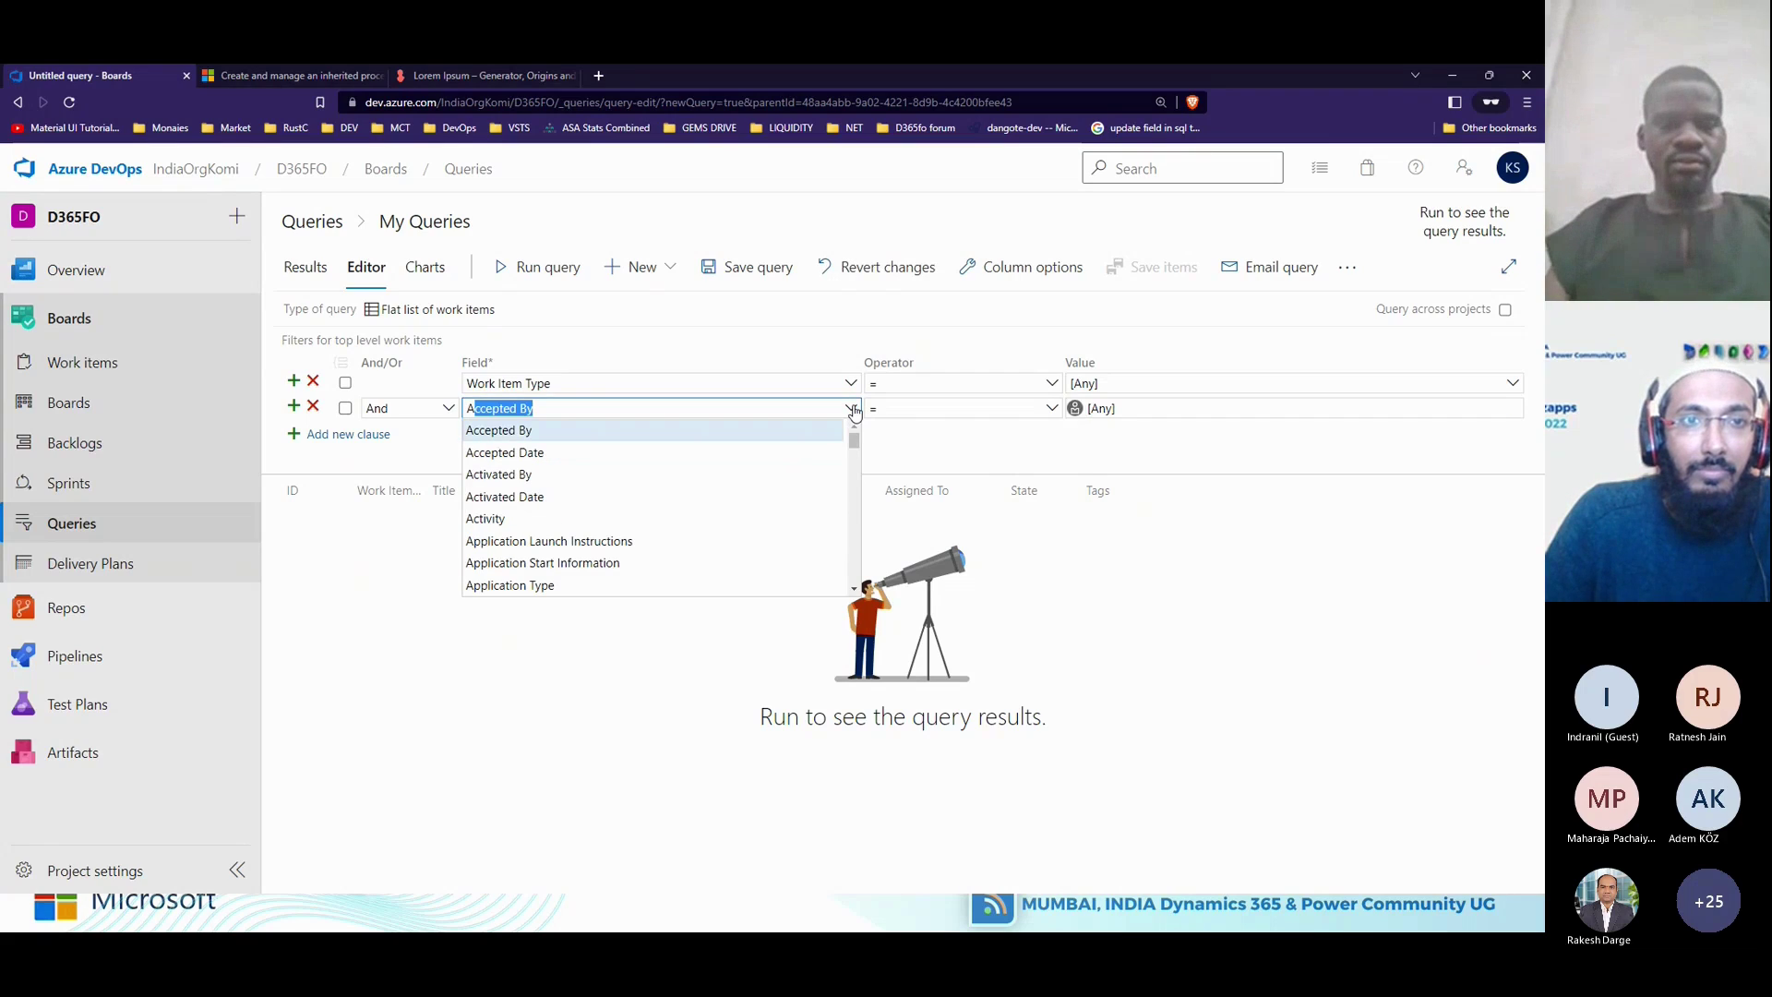
pyautogui.write('rea Path')
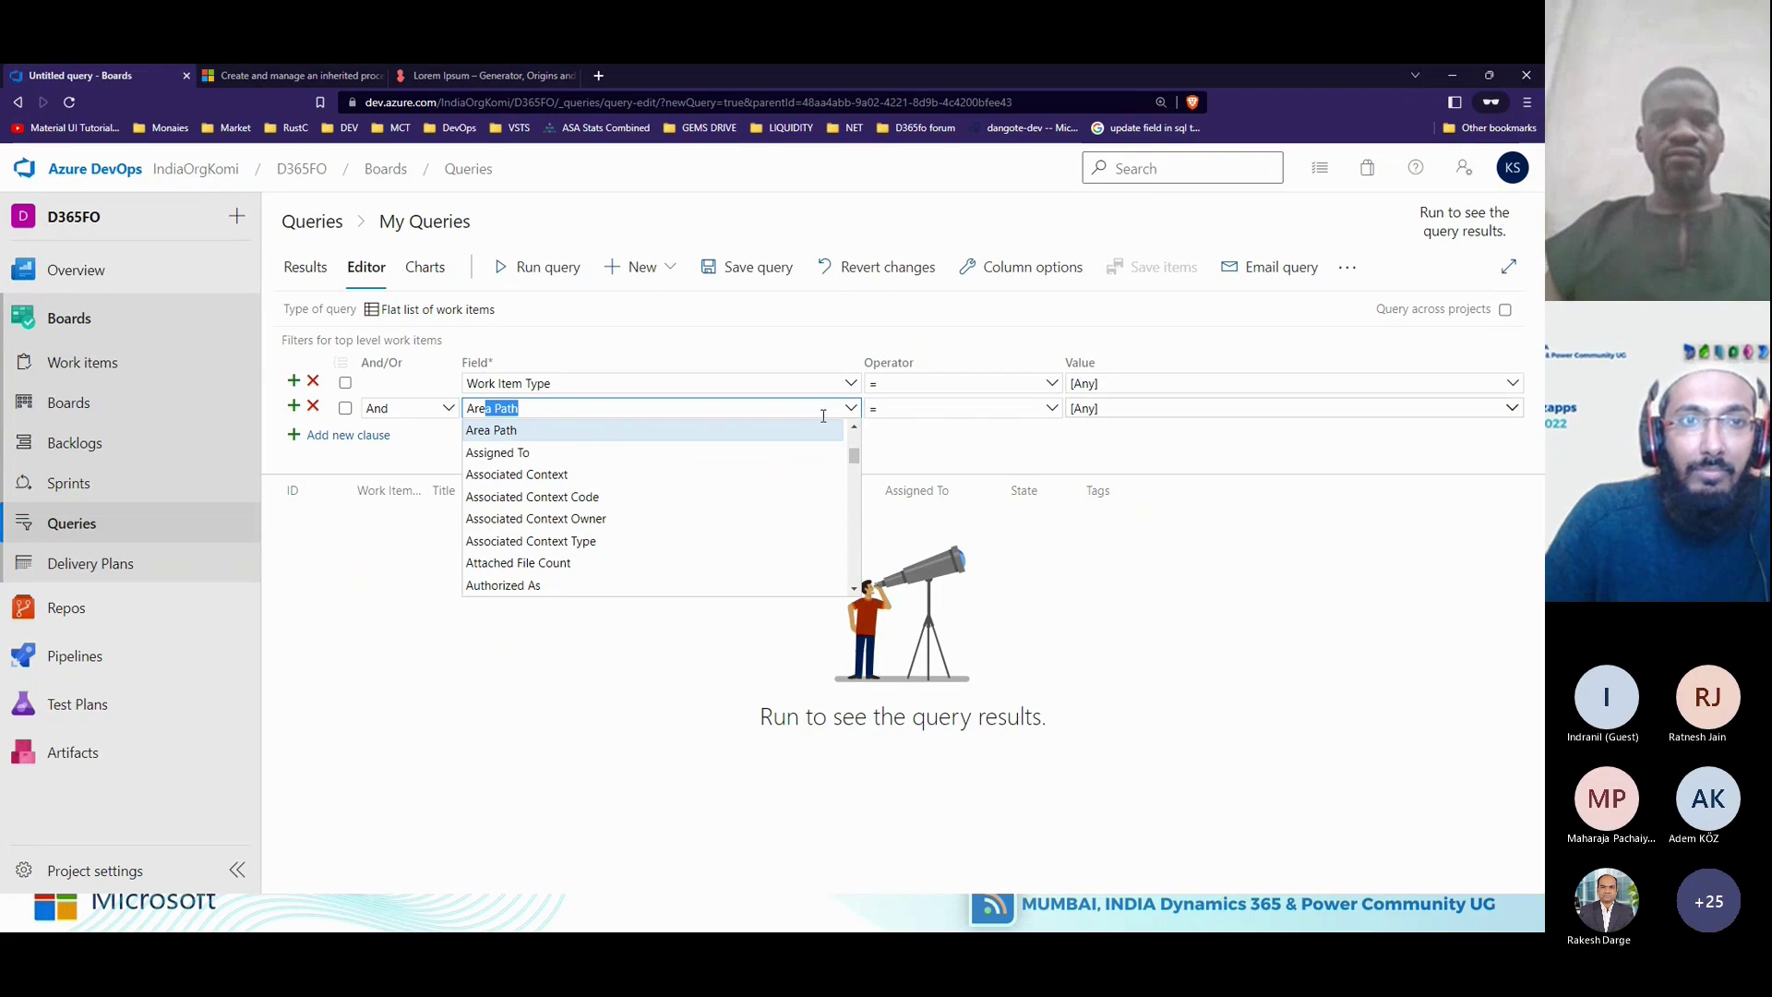
pyautogui.press('Escape')
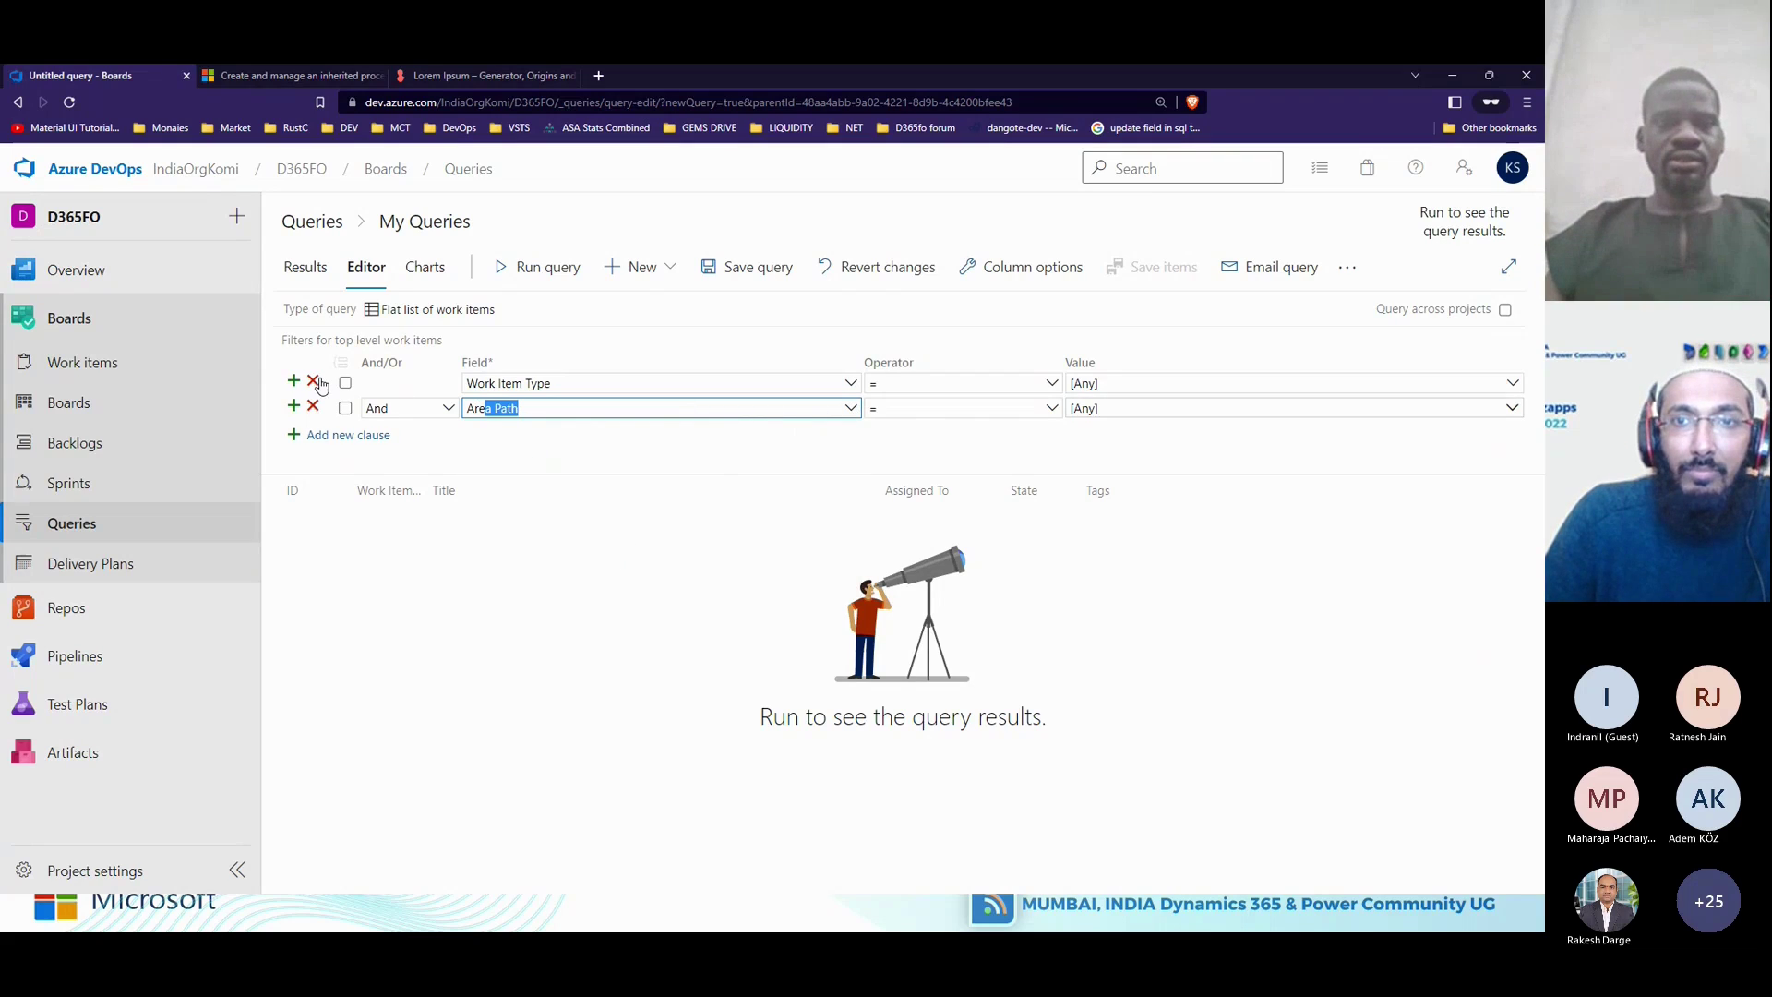
pyautogui.click(313, 381)
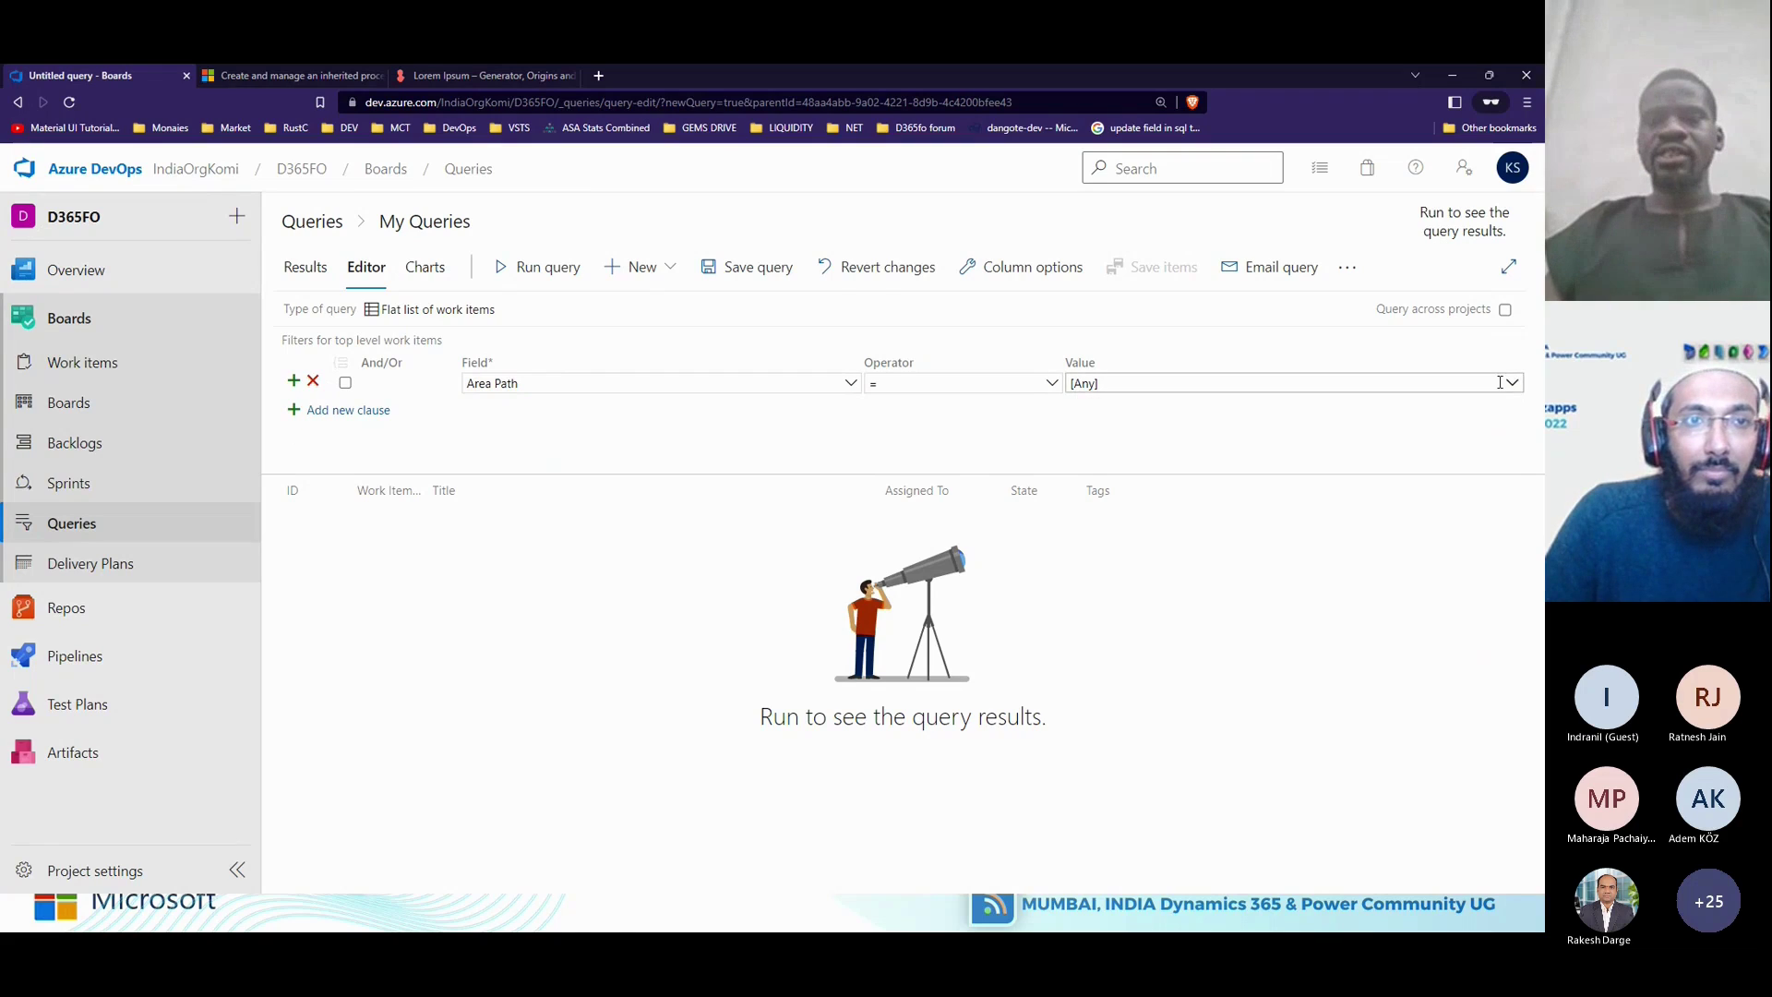
pyautogui.click(1511, 383)
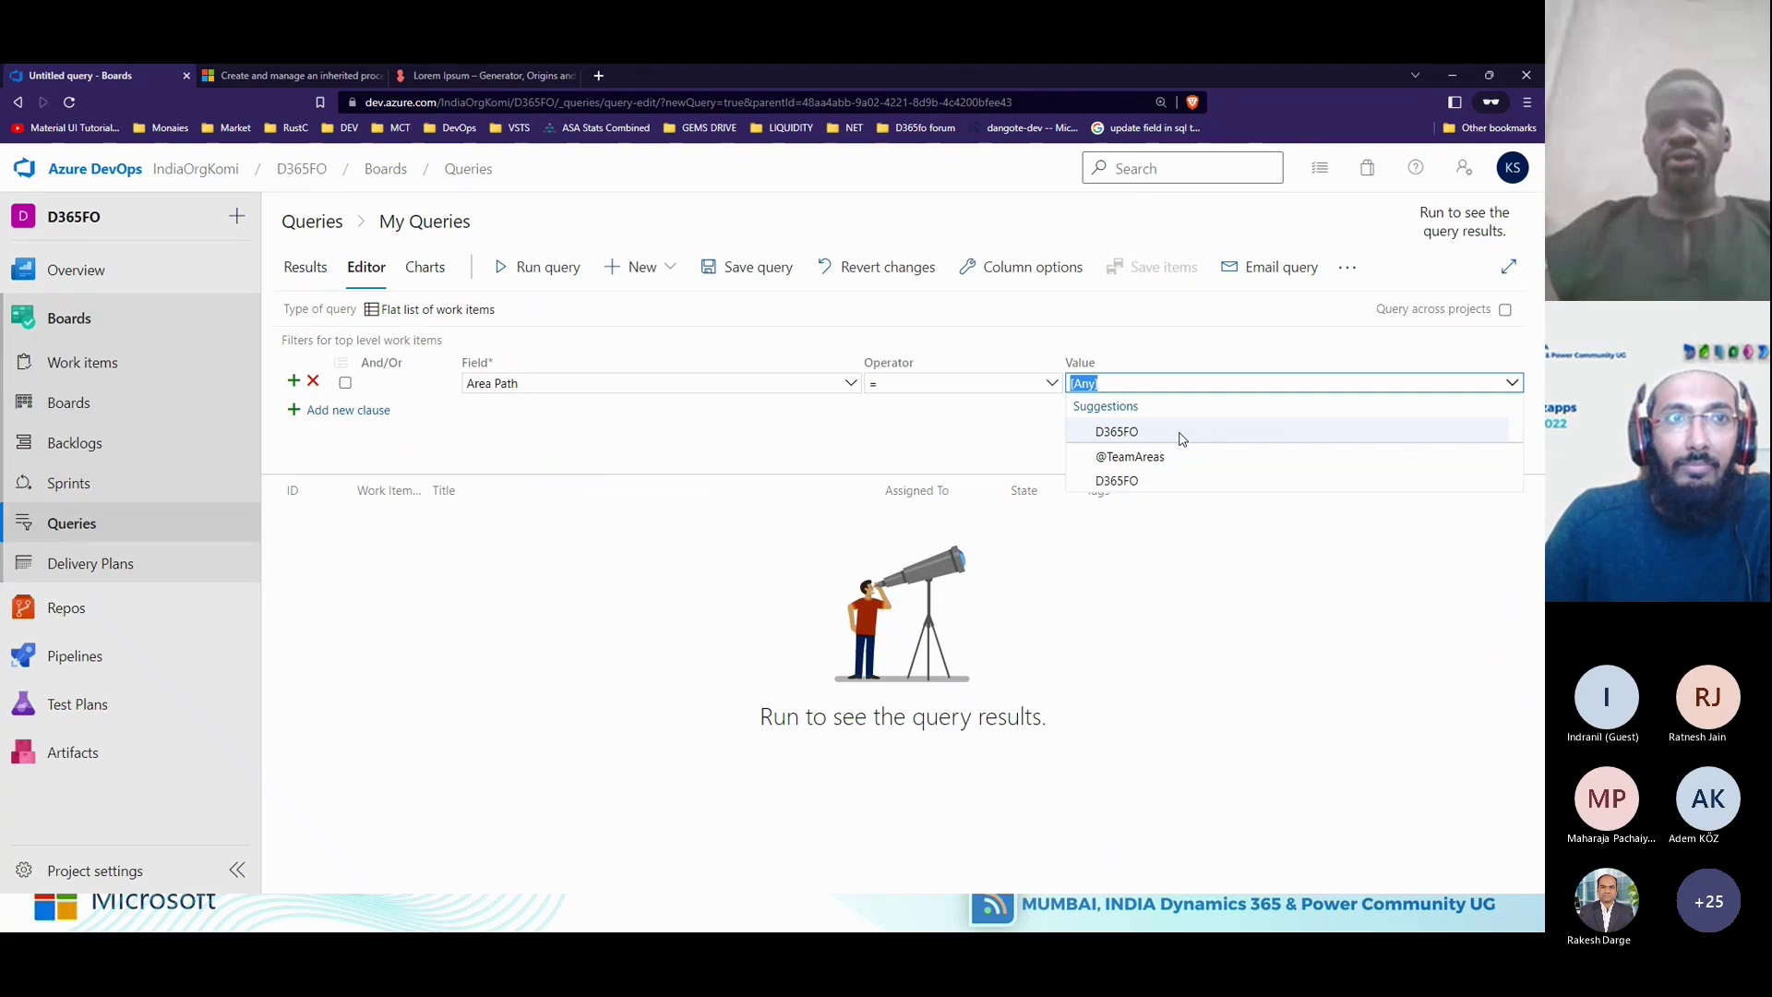
# Dismiss the Area Path suggestions, leaving [Any], and switch to the Teams meeting window.
pyautogui.click(710, 408)
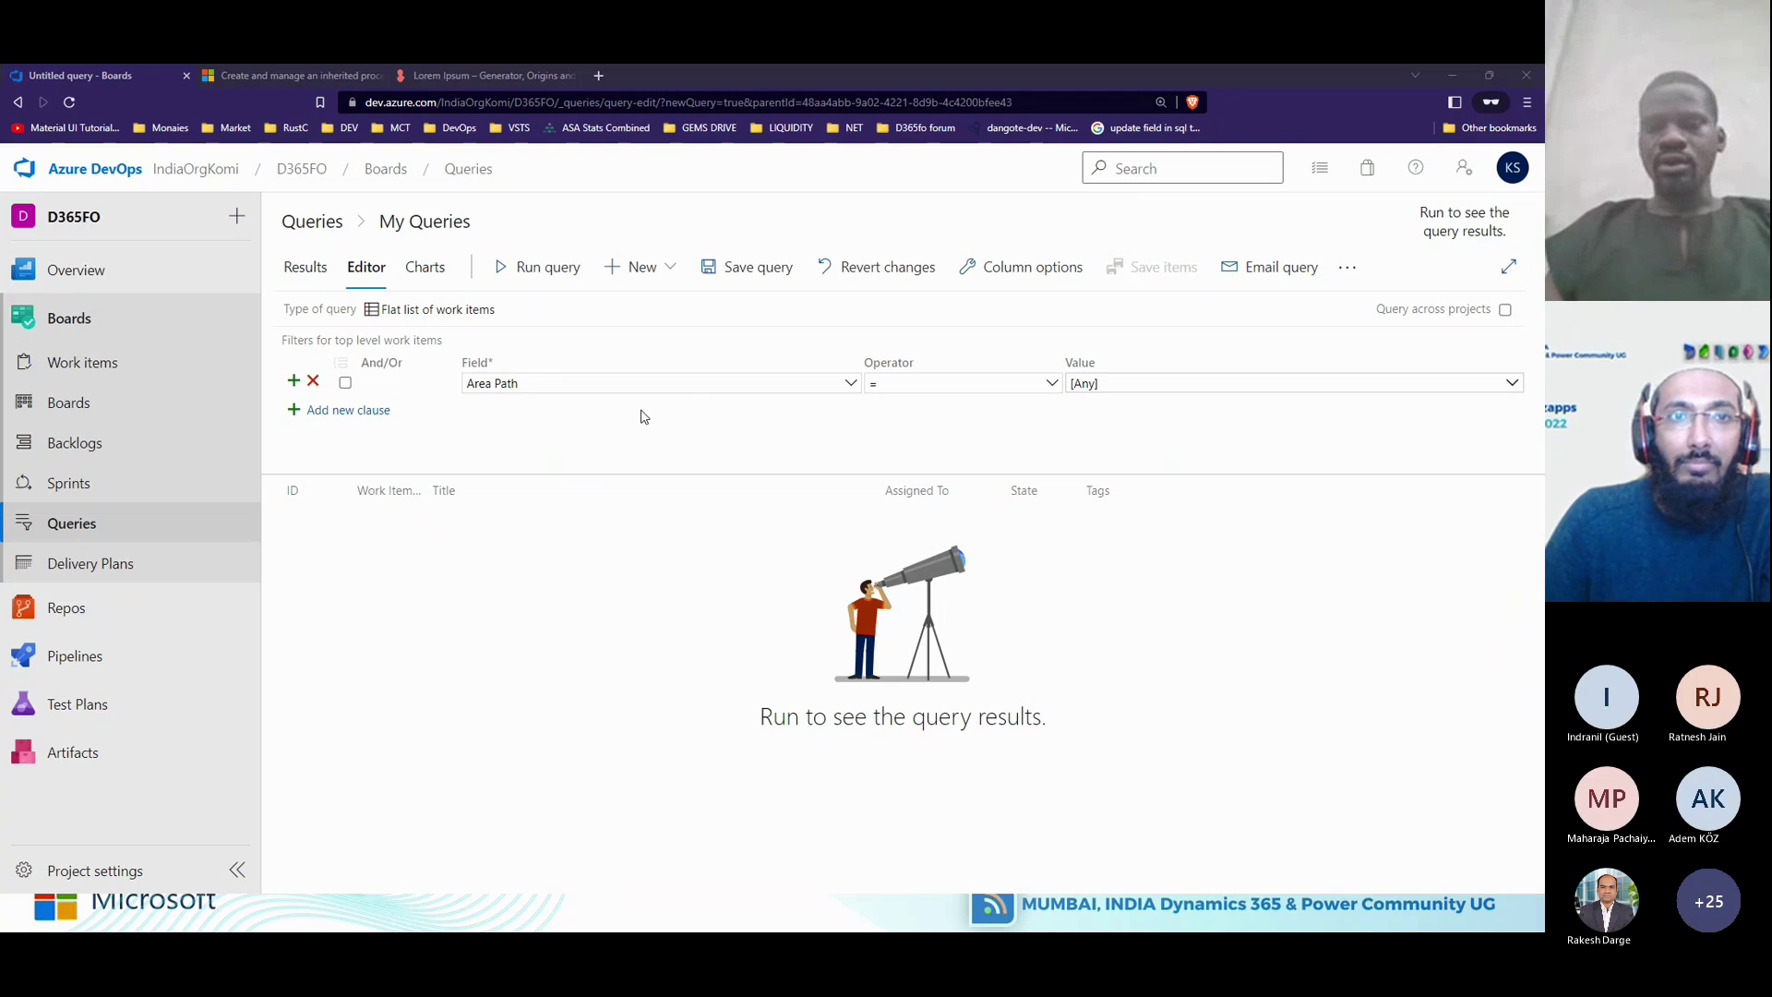
pyautogui.hotkey('alt', 'Tab')
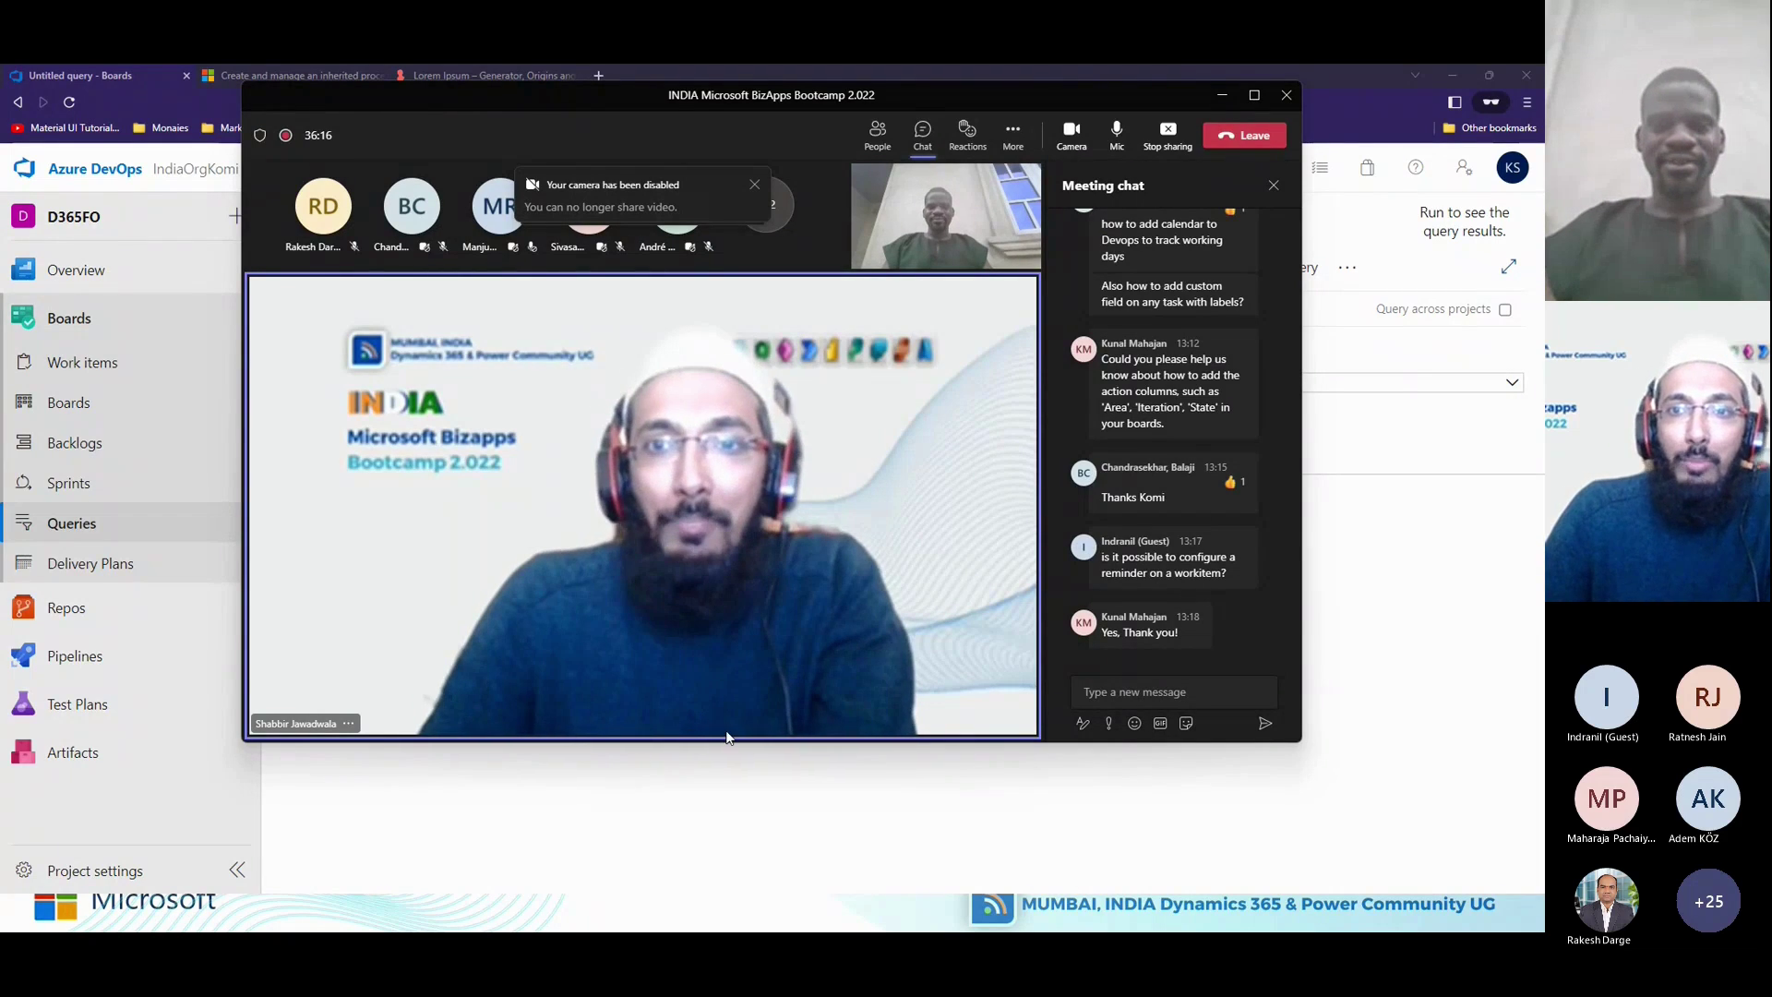
# Return from Teams to Azure DevOps and go to the D365FO project settings.
pyautogui.click(789, 833)
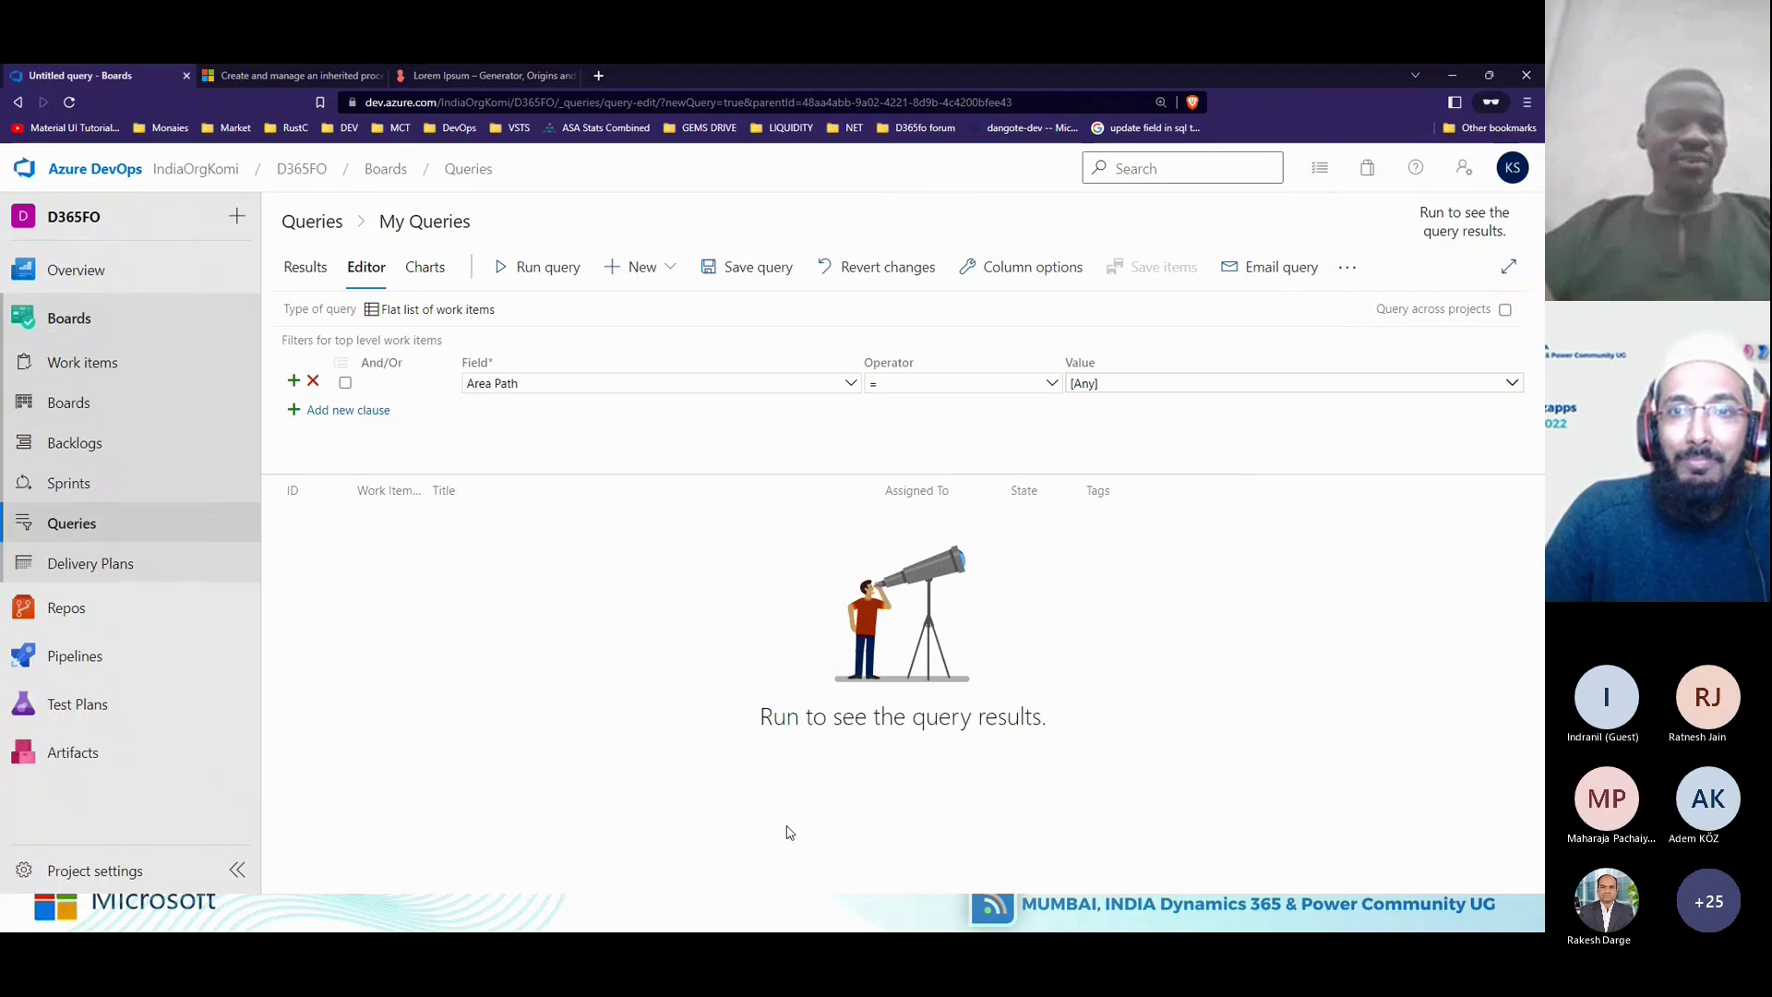
pyautogui.click(95, 872)
# Leave the unsaved query, browse the D365FO team notification subscriptions, then switch back to Teams.
pyautogui.click(853, 573)
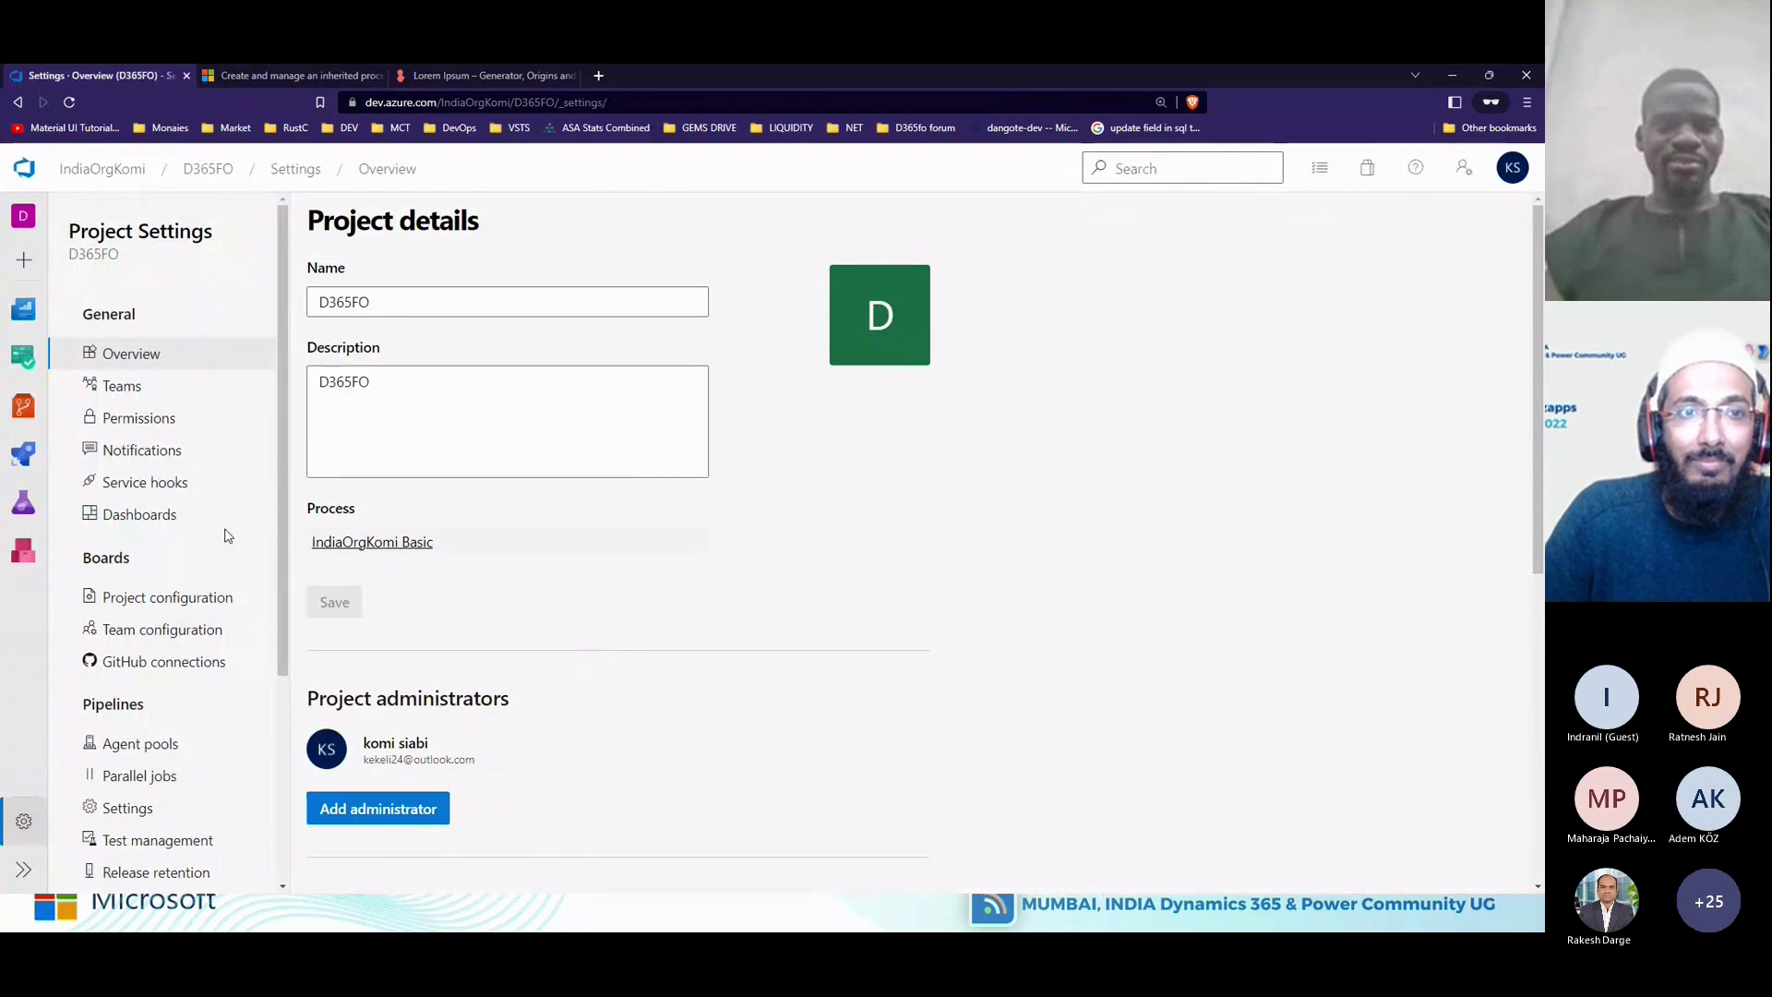
pyautogui.click(158, 464)
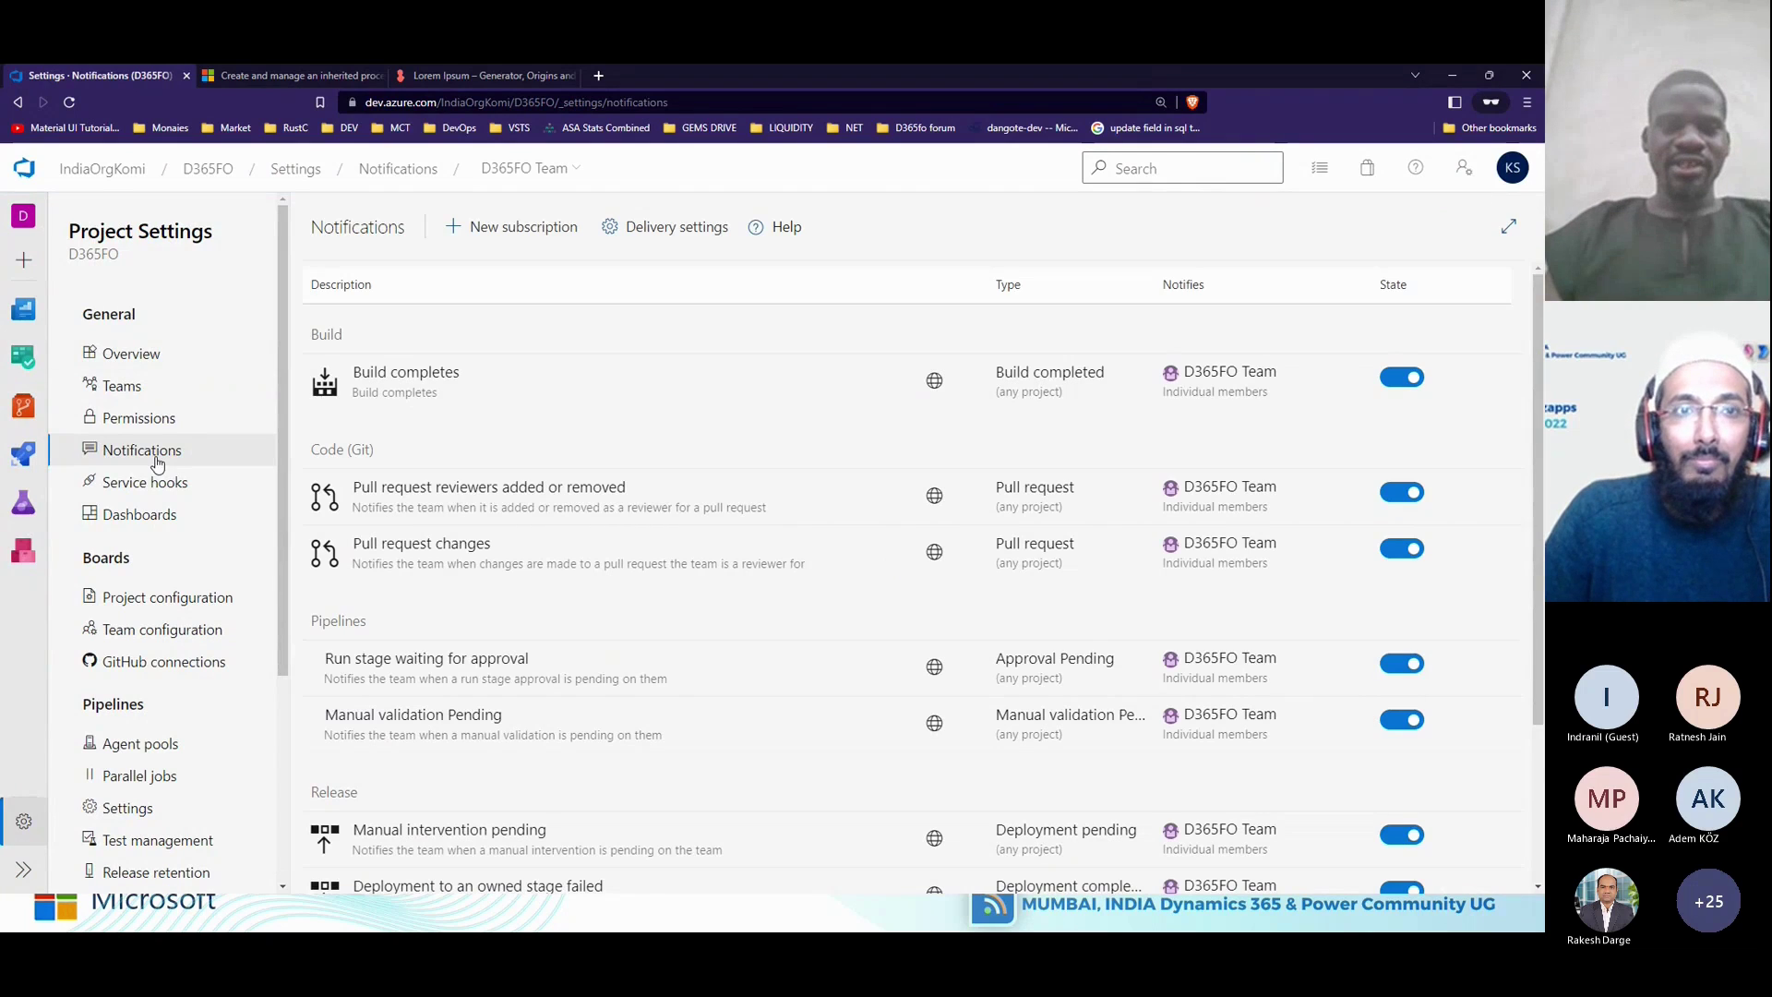
pyautogui.scroll(-1, 609, 604)
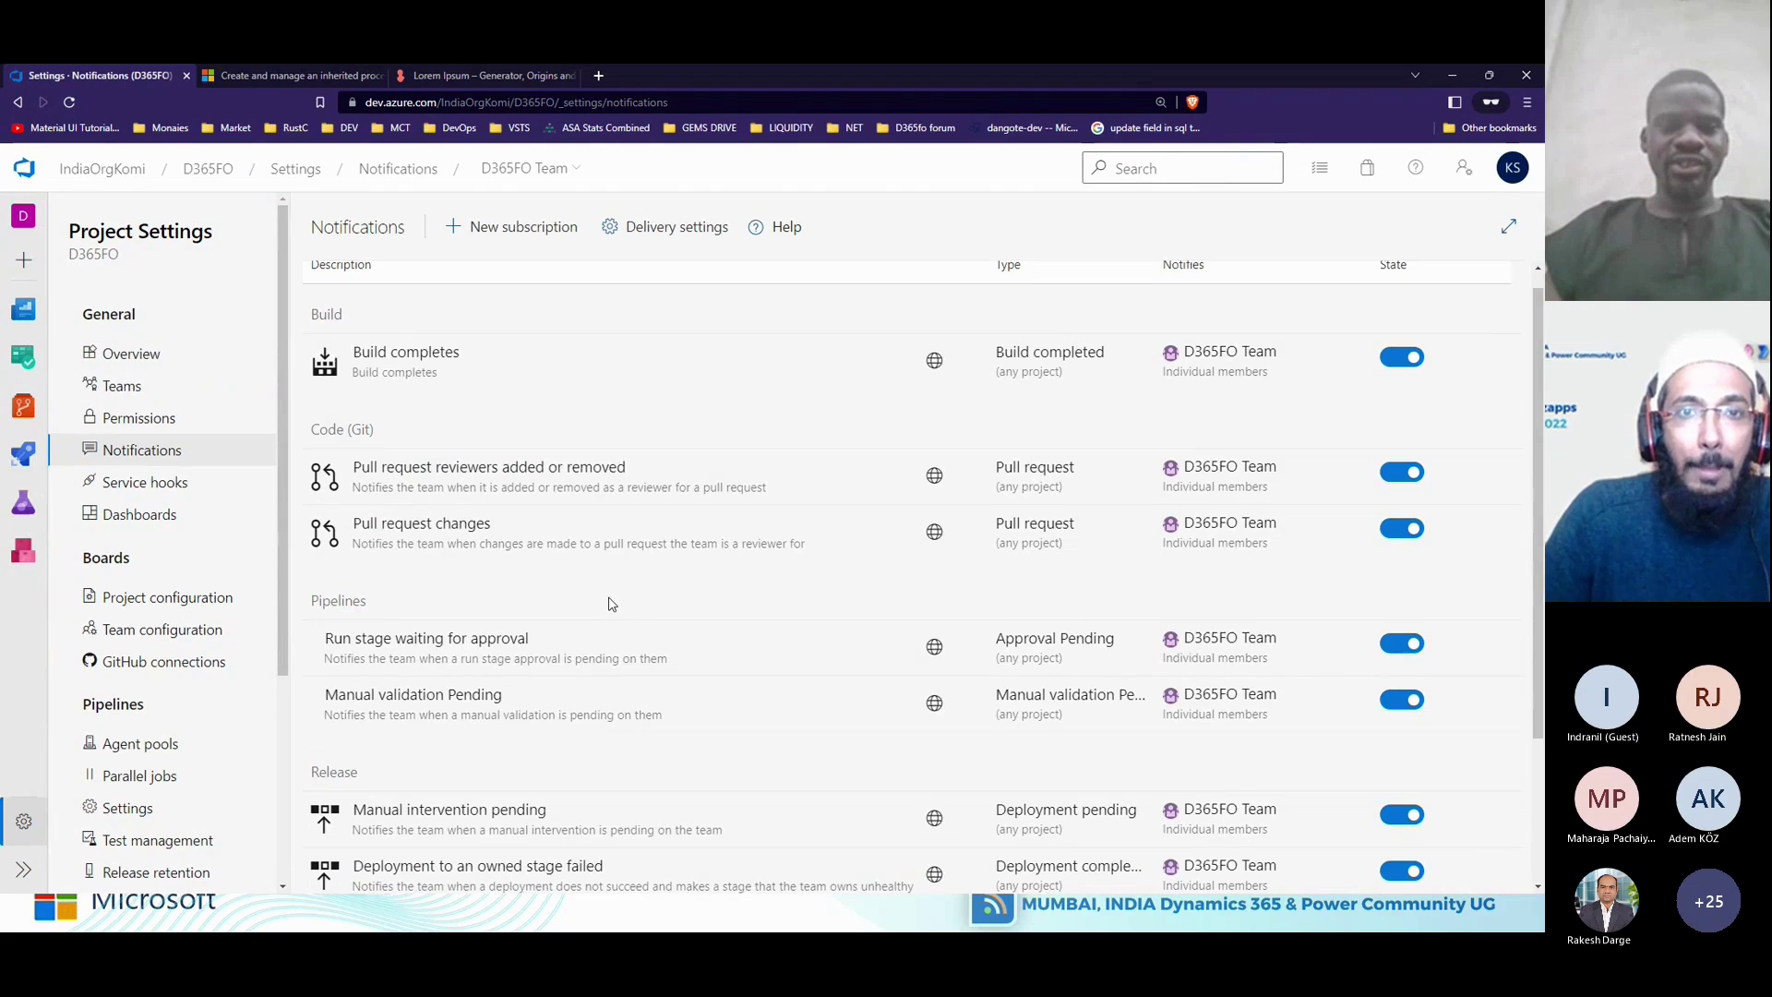
pyautogui.scroll(-2, 609, 604)
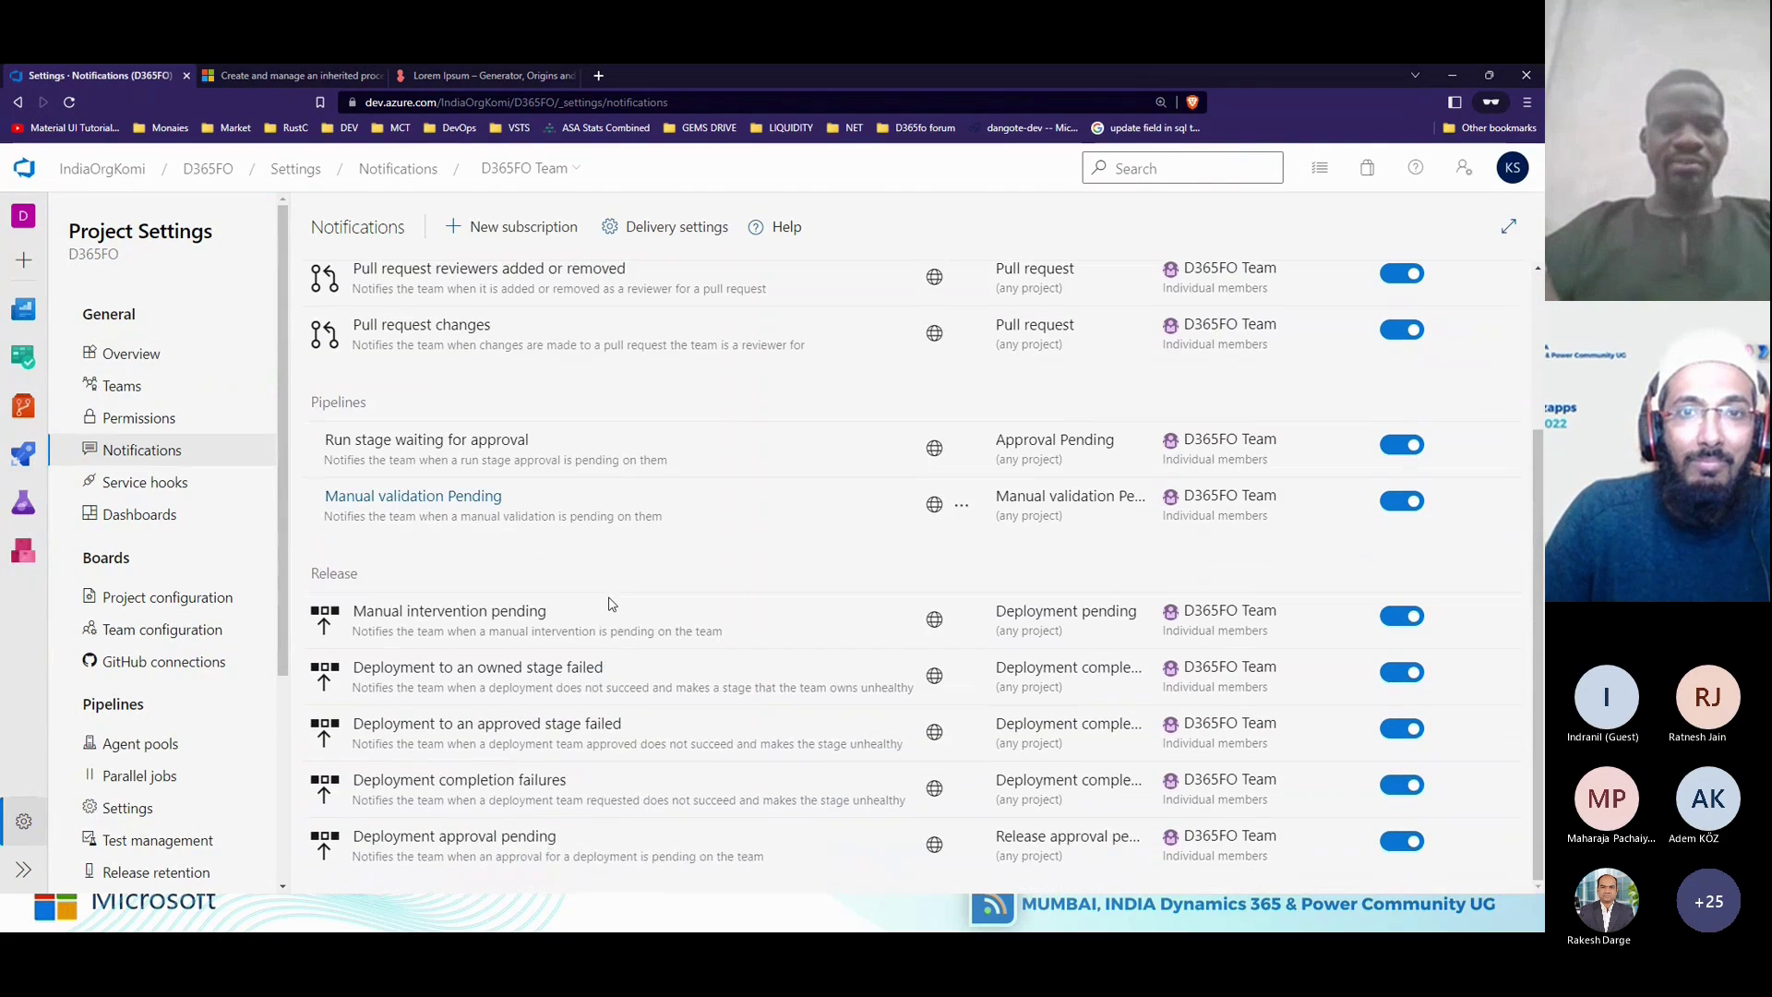
pyautogui.scroll(3, 609, 604)
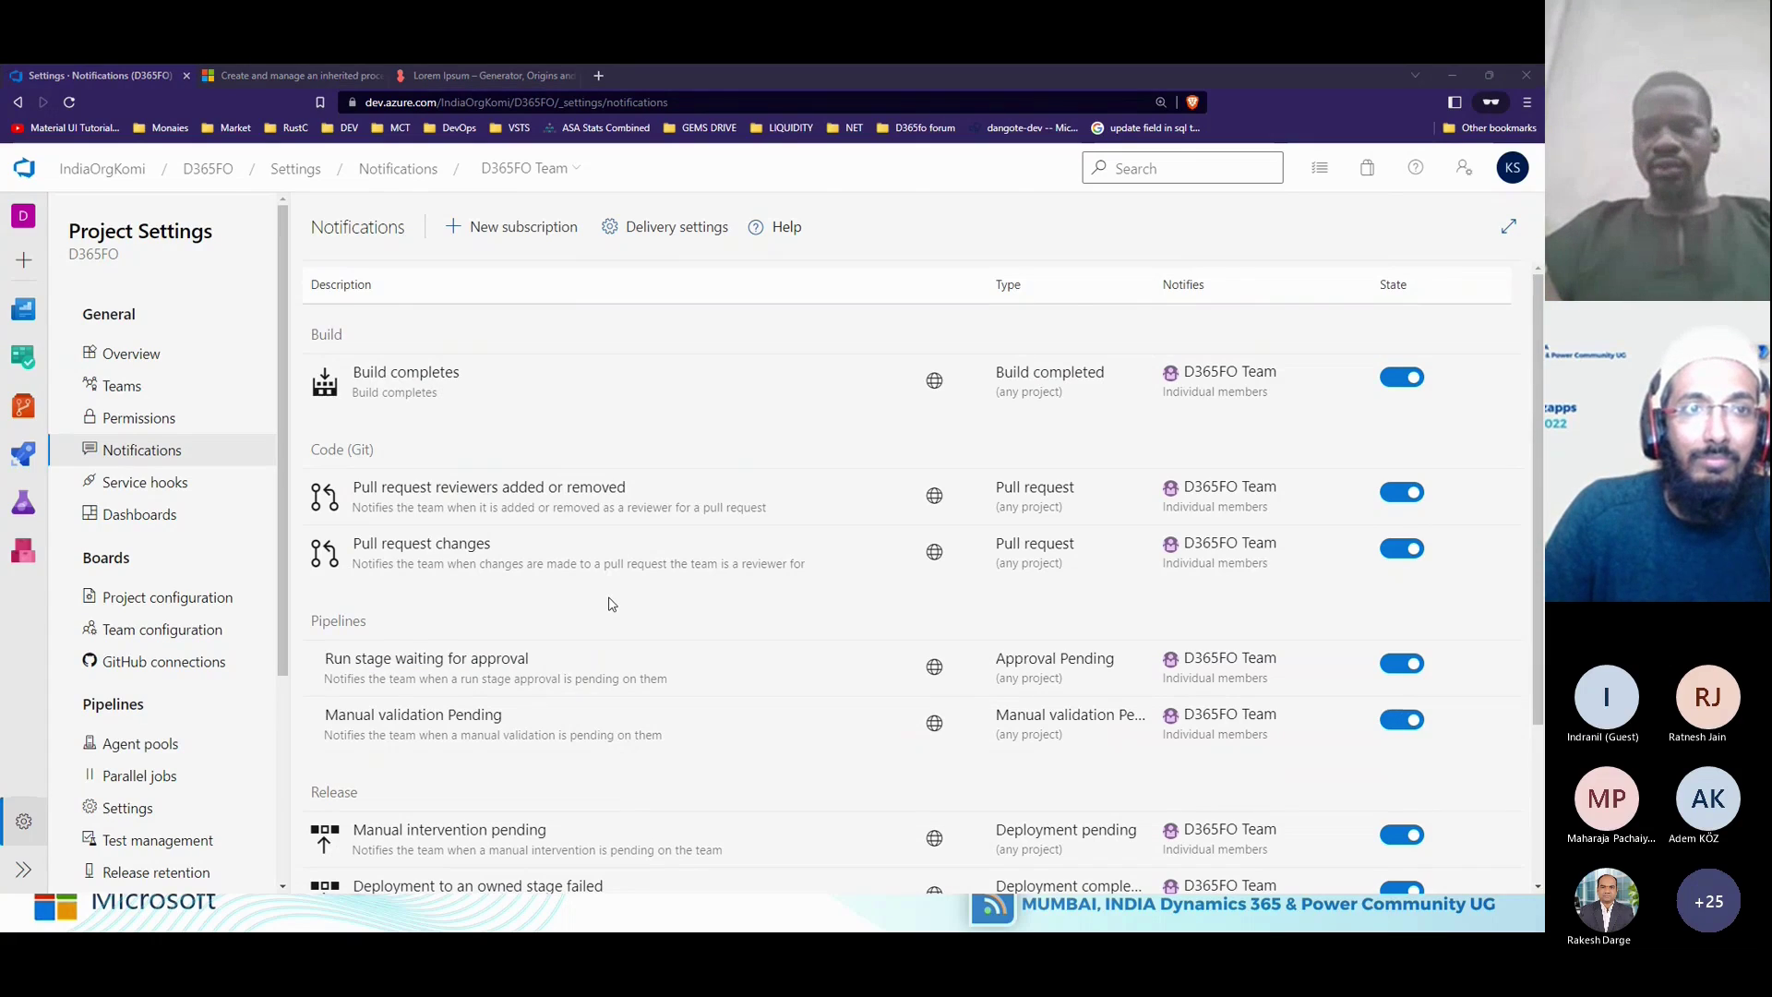
pyautogui.hotkey('alt', 'Tab')
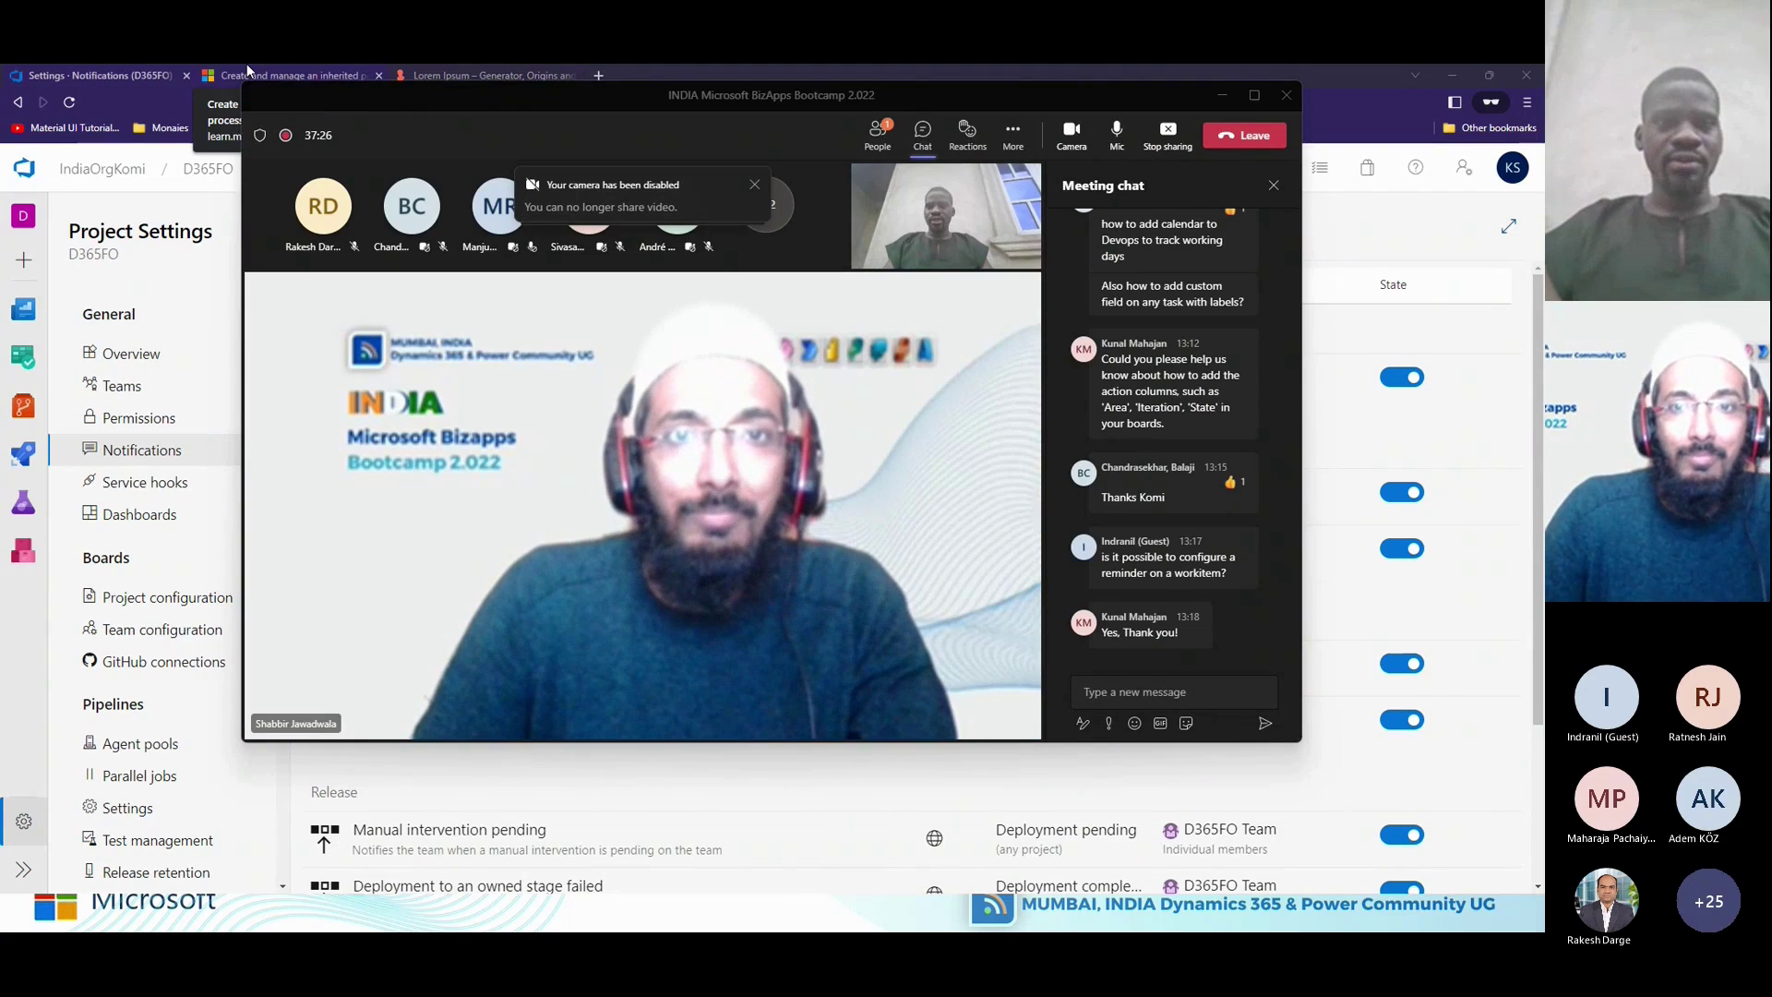
# Flip to the PowerPoint 'About Me' slide, then switch toward the Brave notifications window.
pyautogui.hotkey('alt', 'Tab')
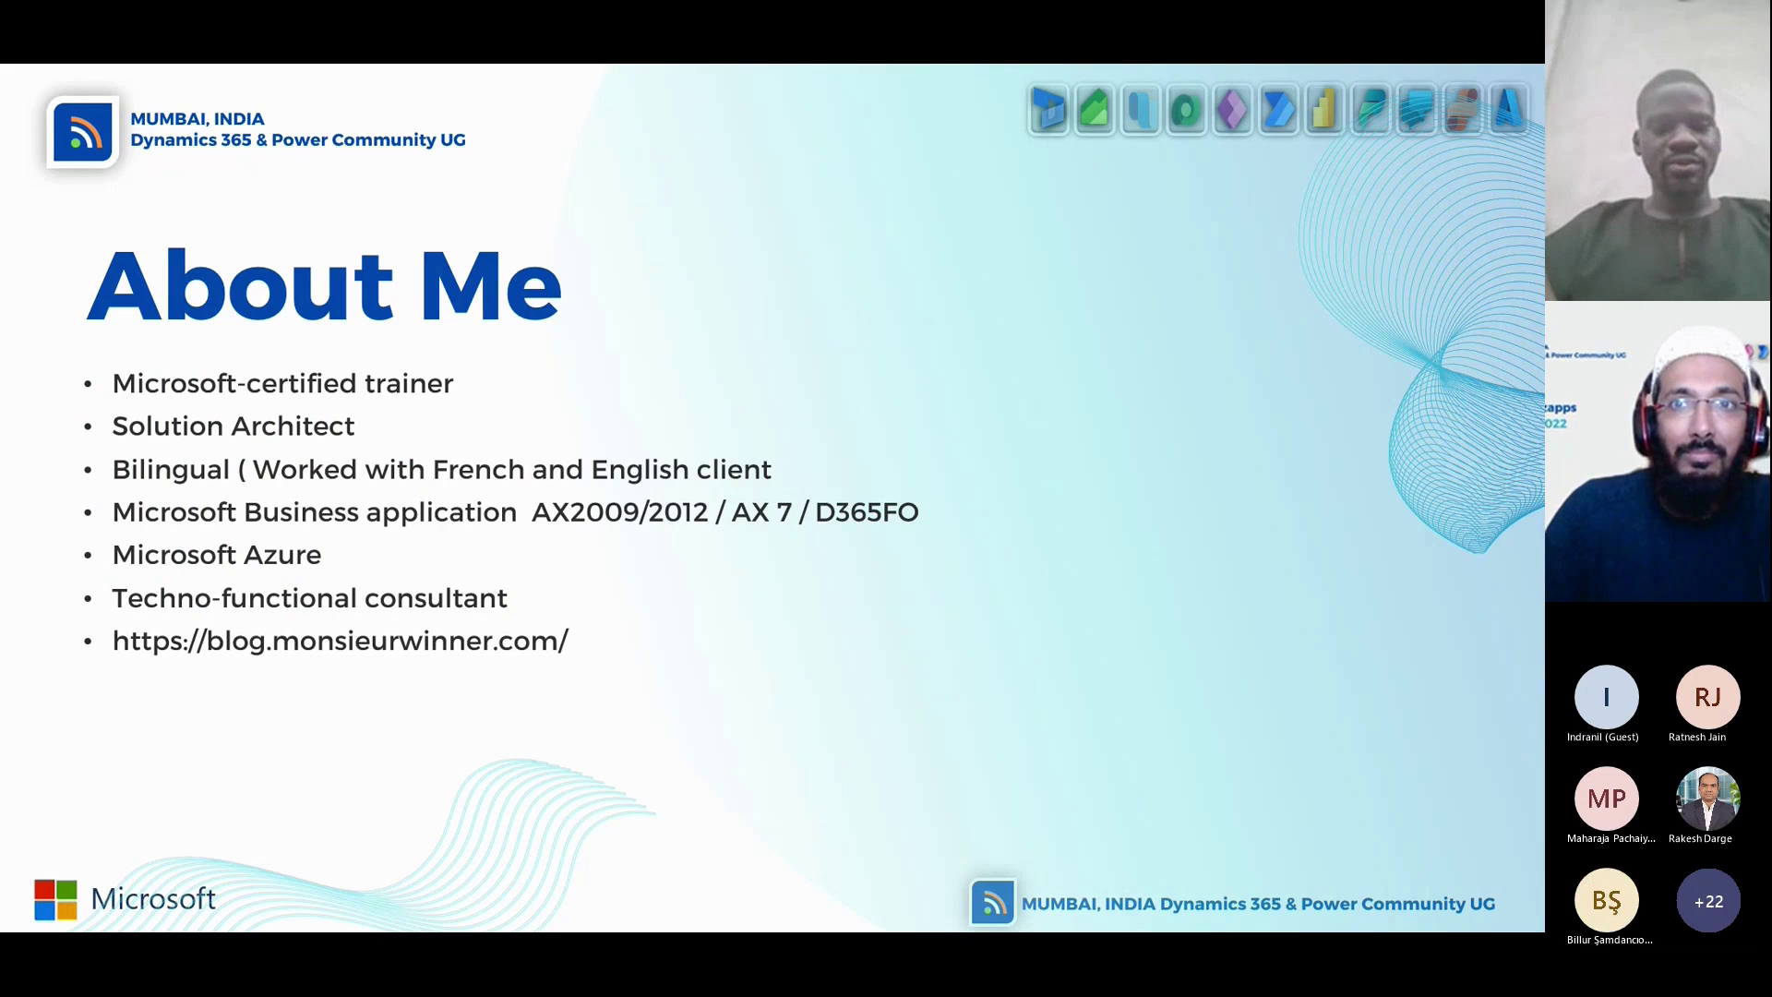
pyautogui.hotkey('alt', 'Tab')
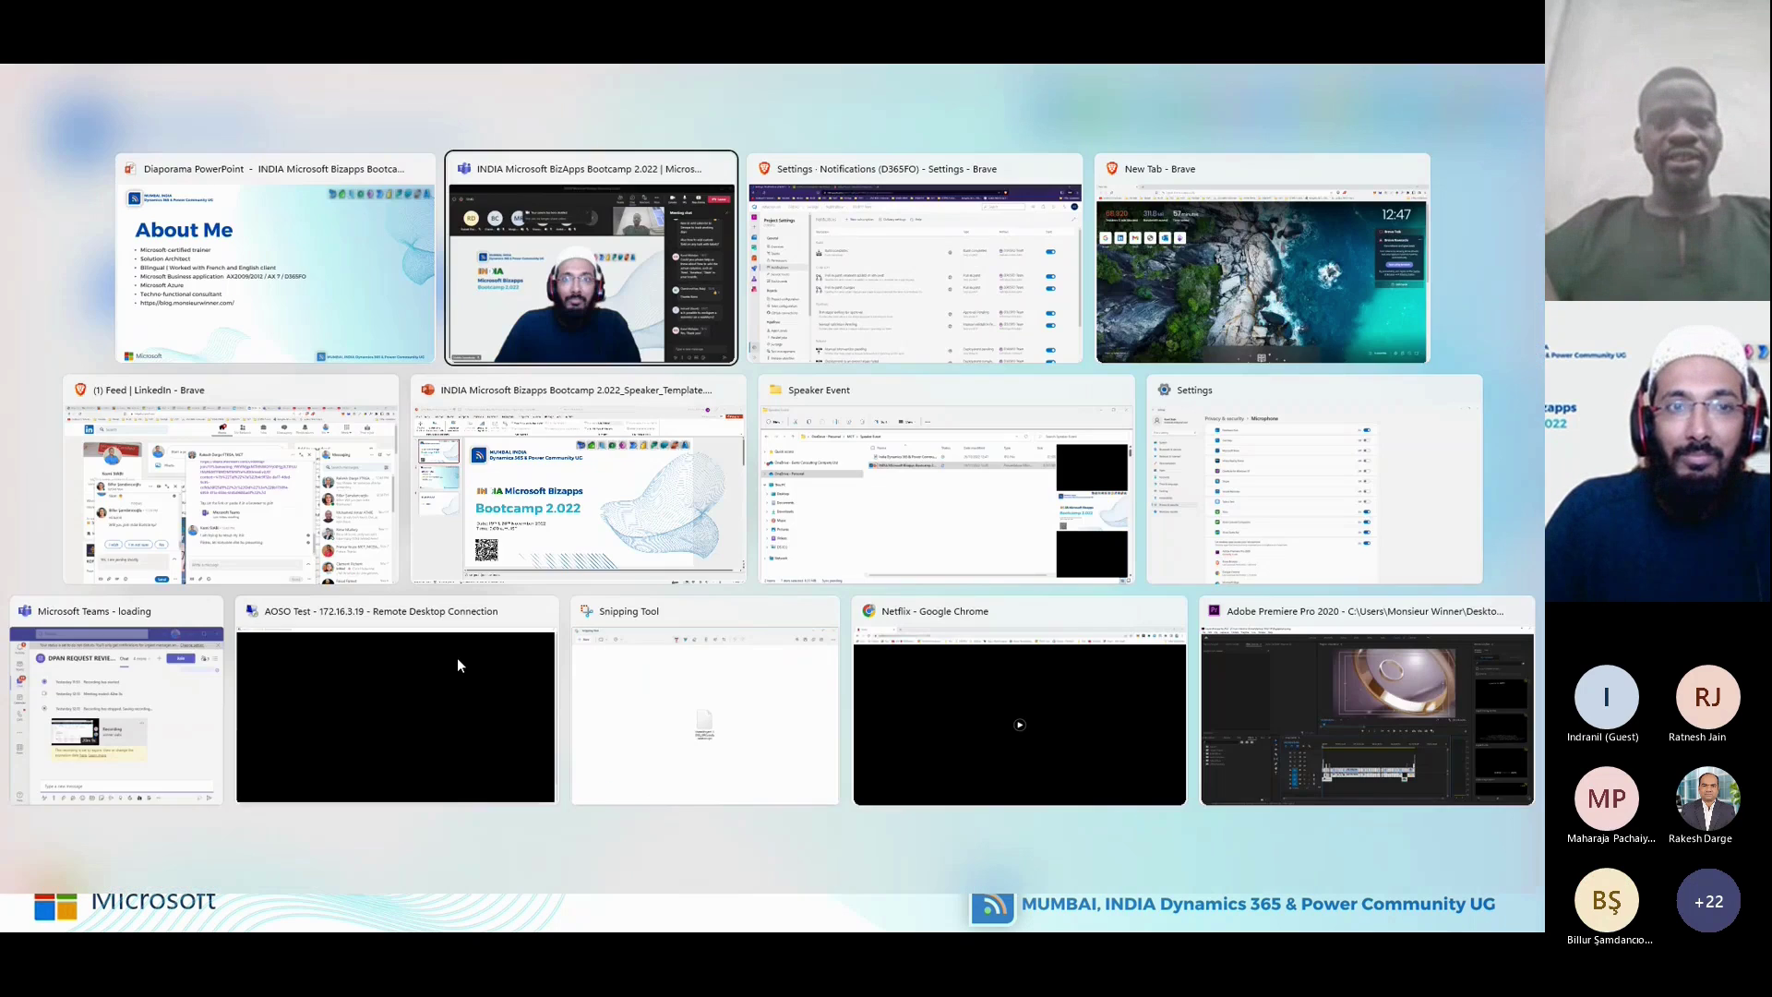
pyautogui.hotkey('alt', 'Tab')
pyautogui.press('Tab')
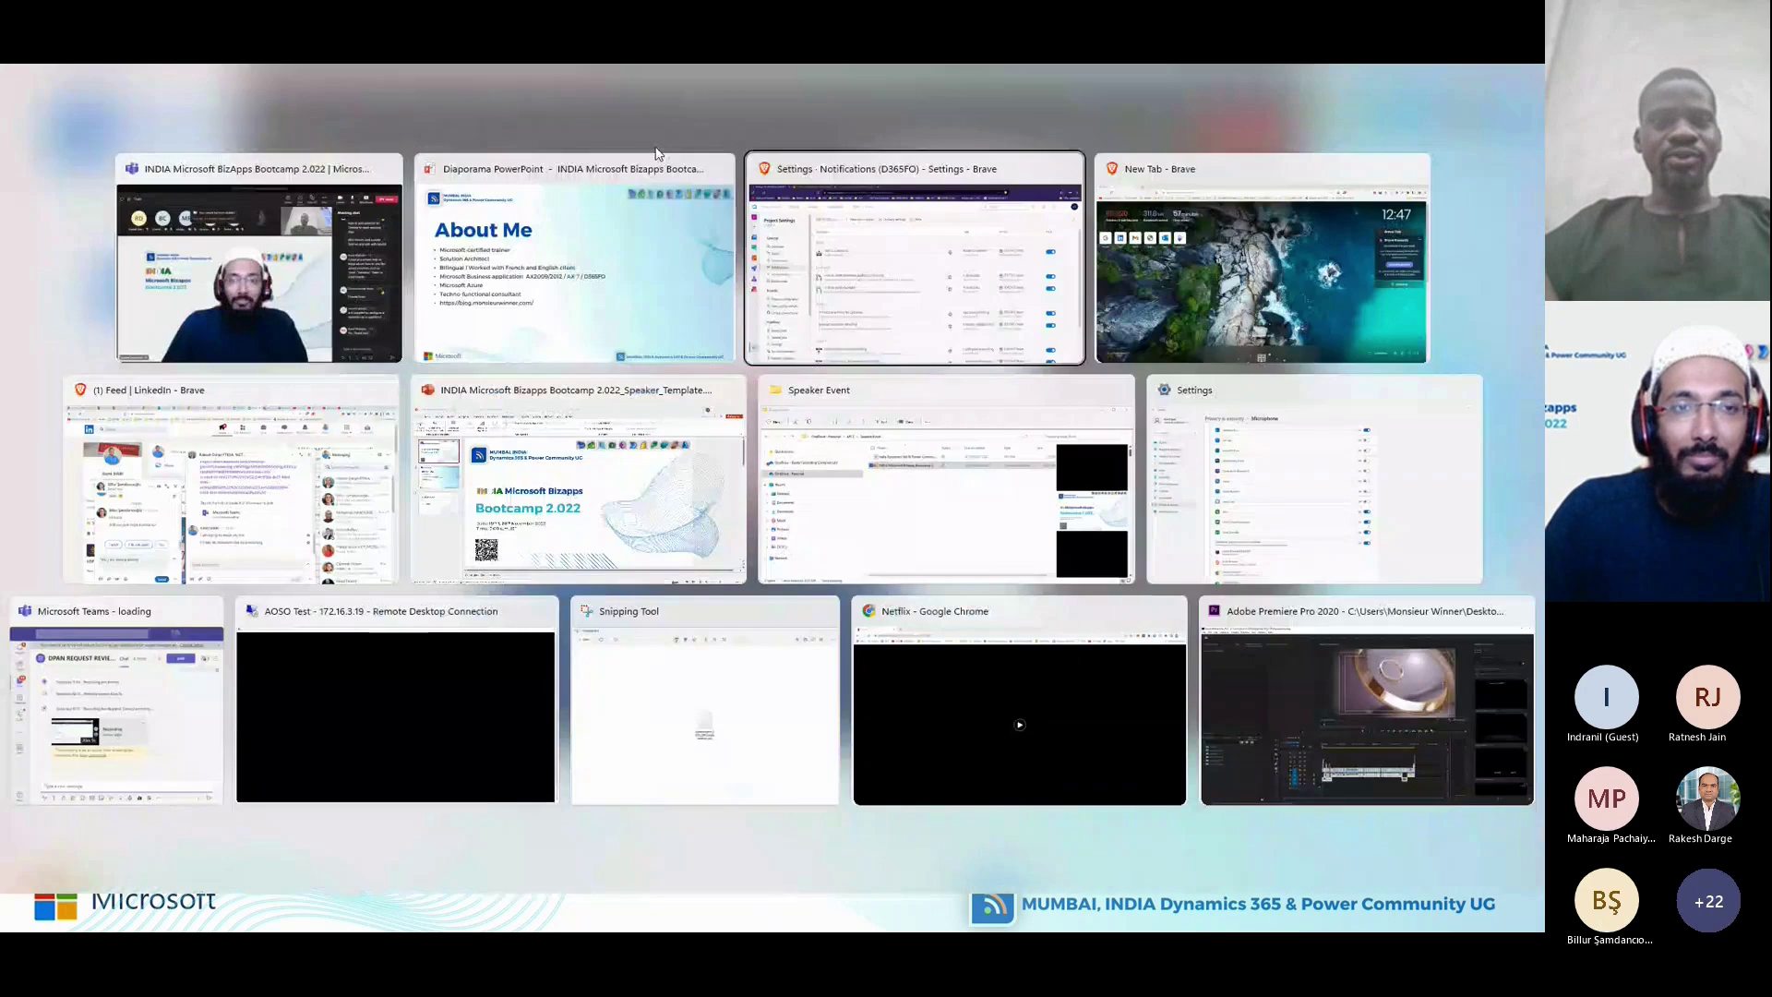
# Load LinkedIn in a new private tab, close it, and return to the Teams meeting.
pyautogui.click(601, 74)
pyautogui.write('lin')
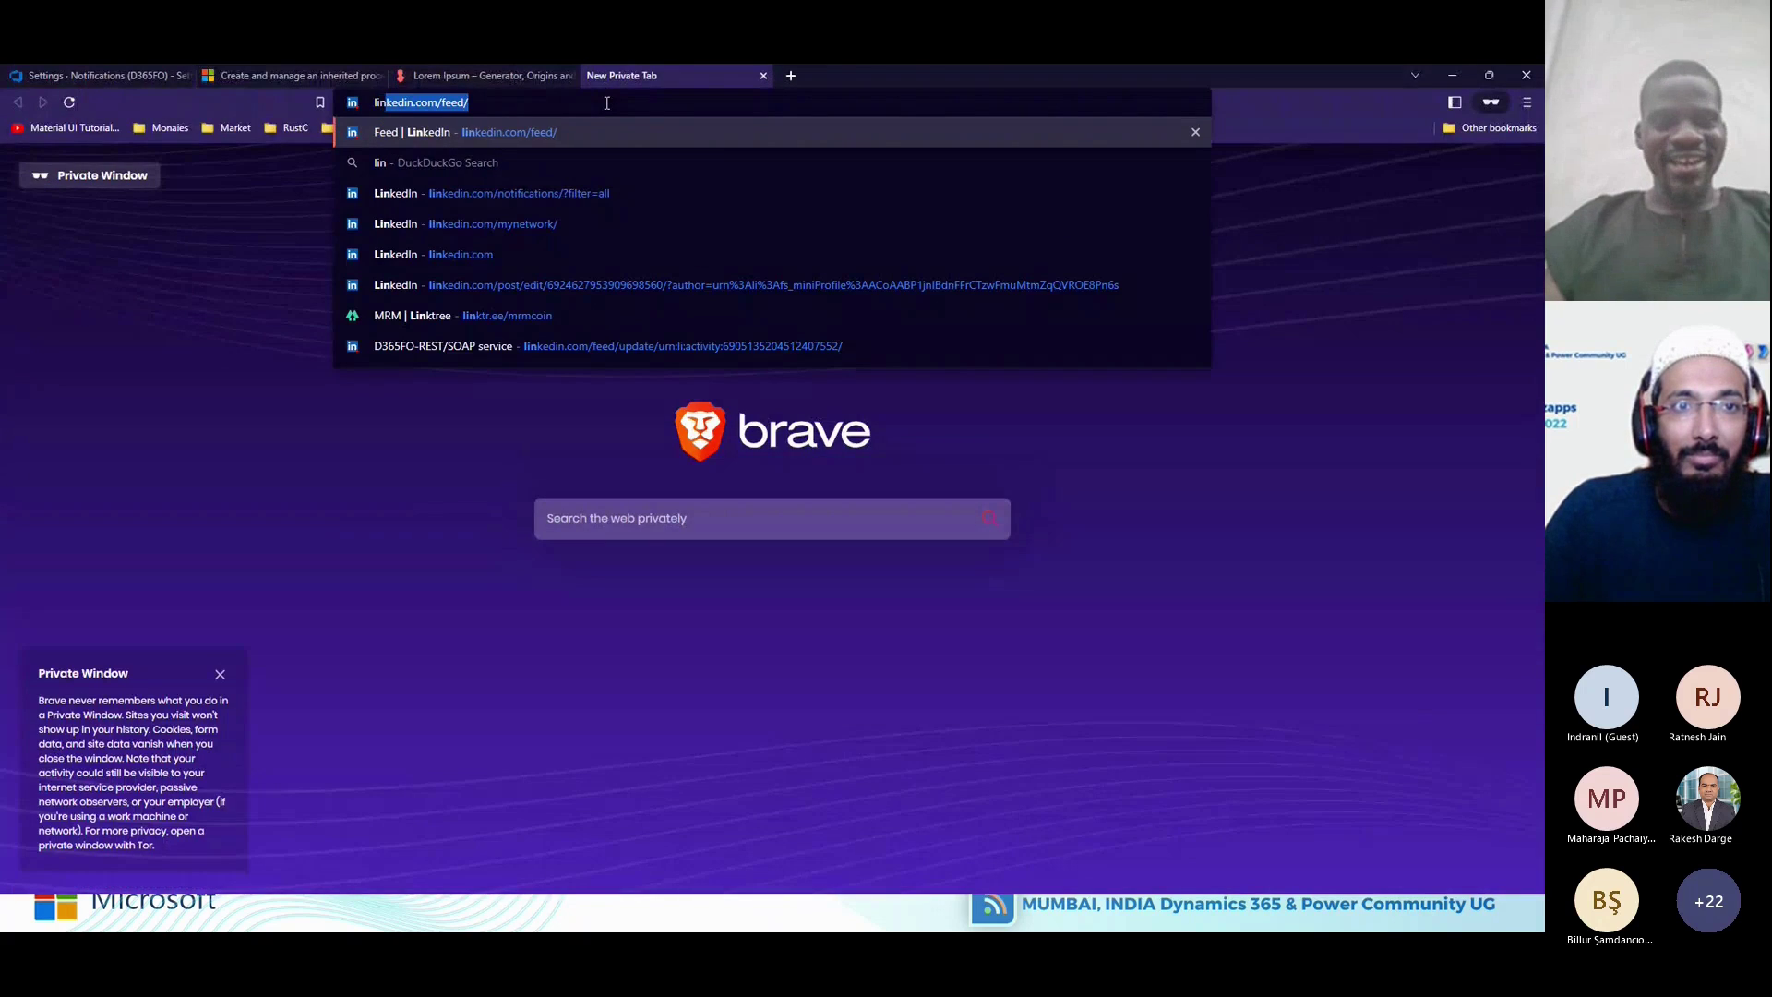
pyautogui.press('Return')
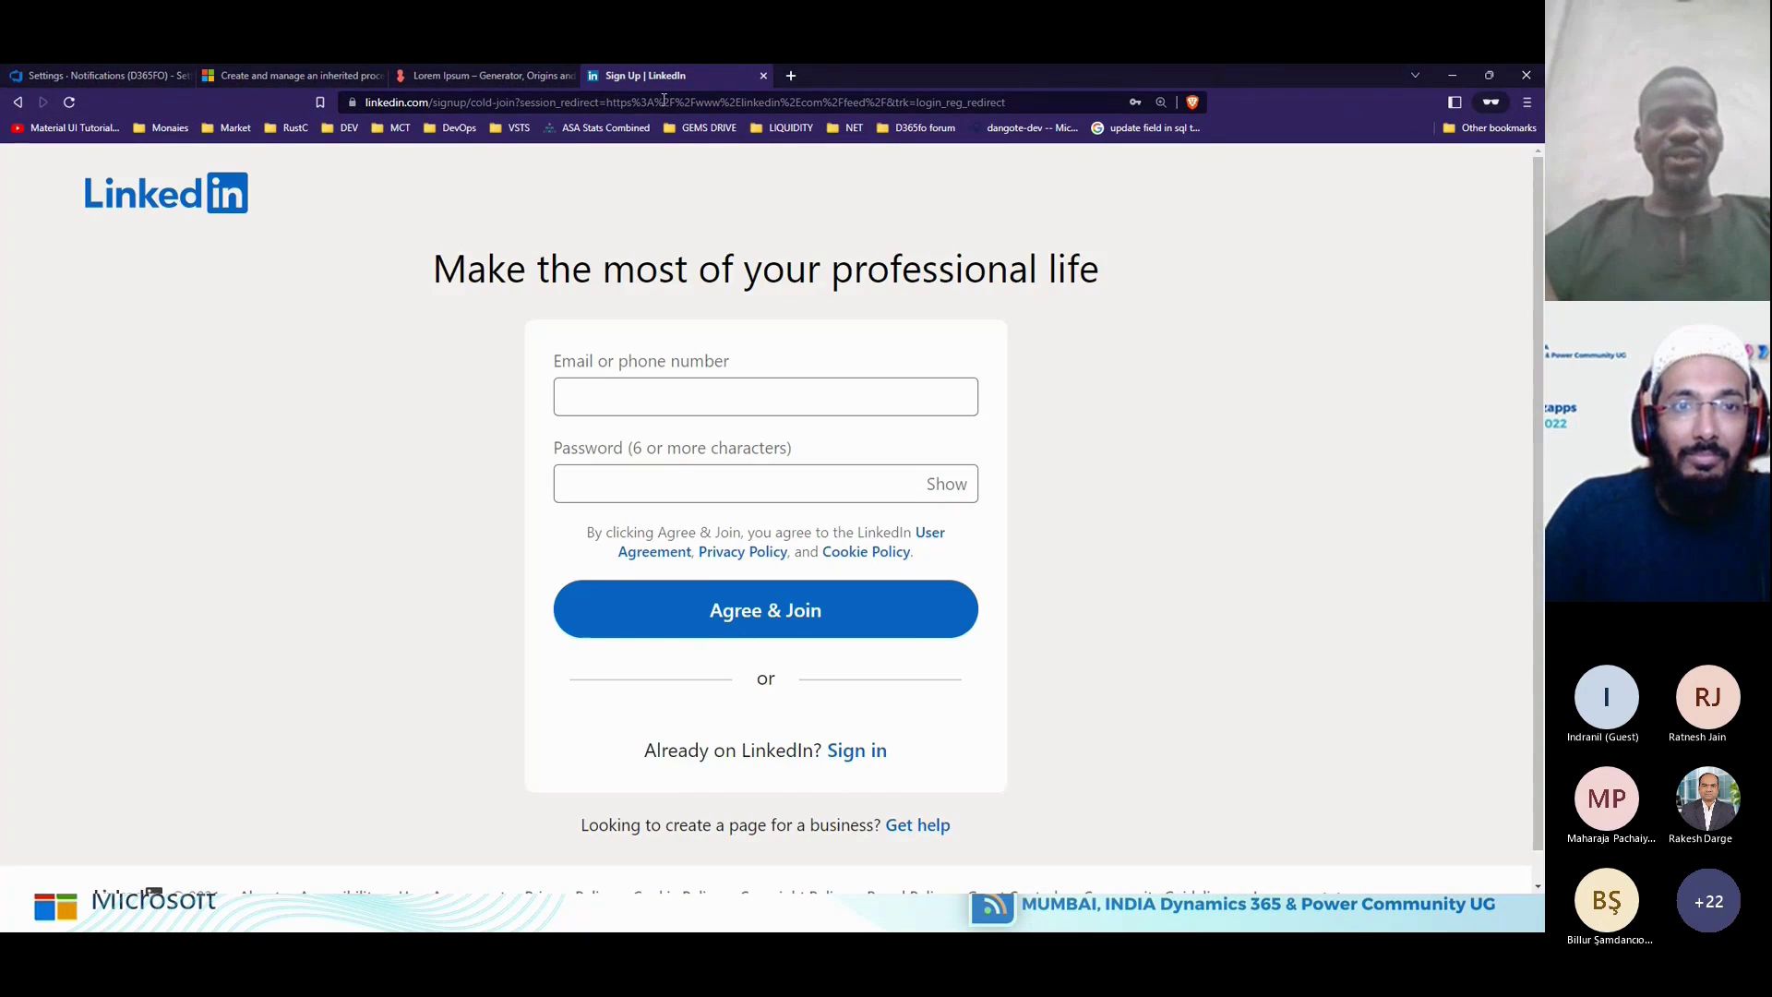
pyautogui.click(761, 78)
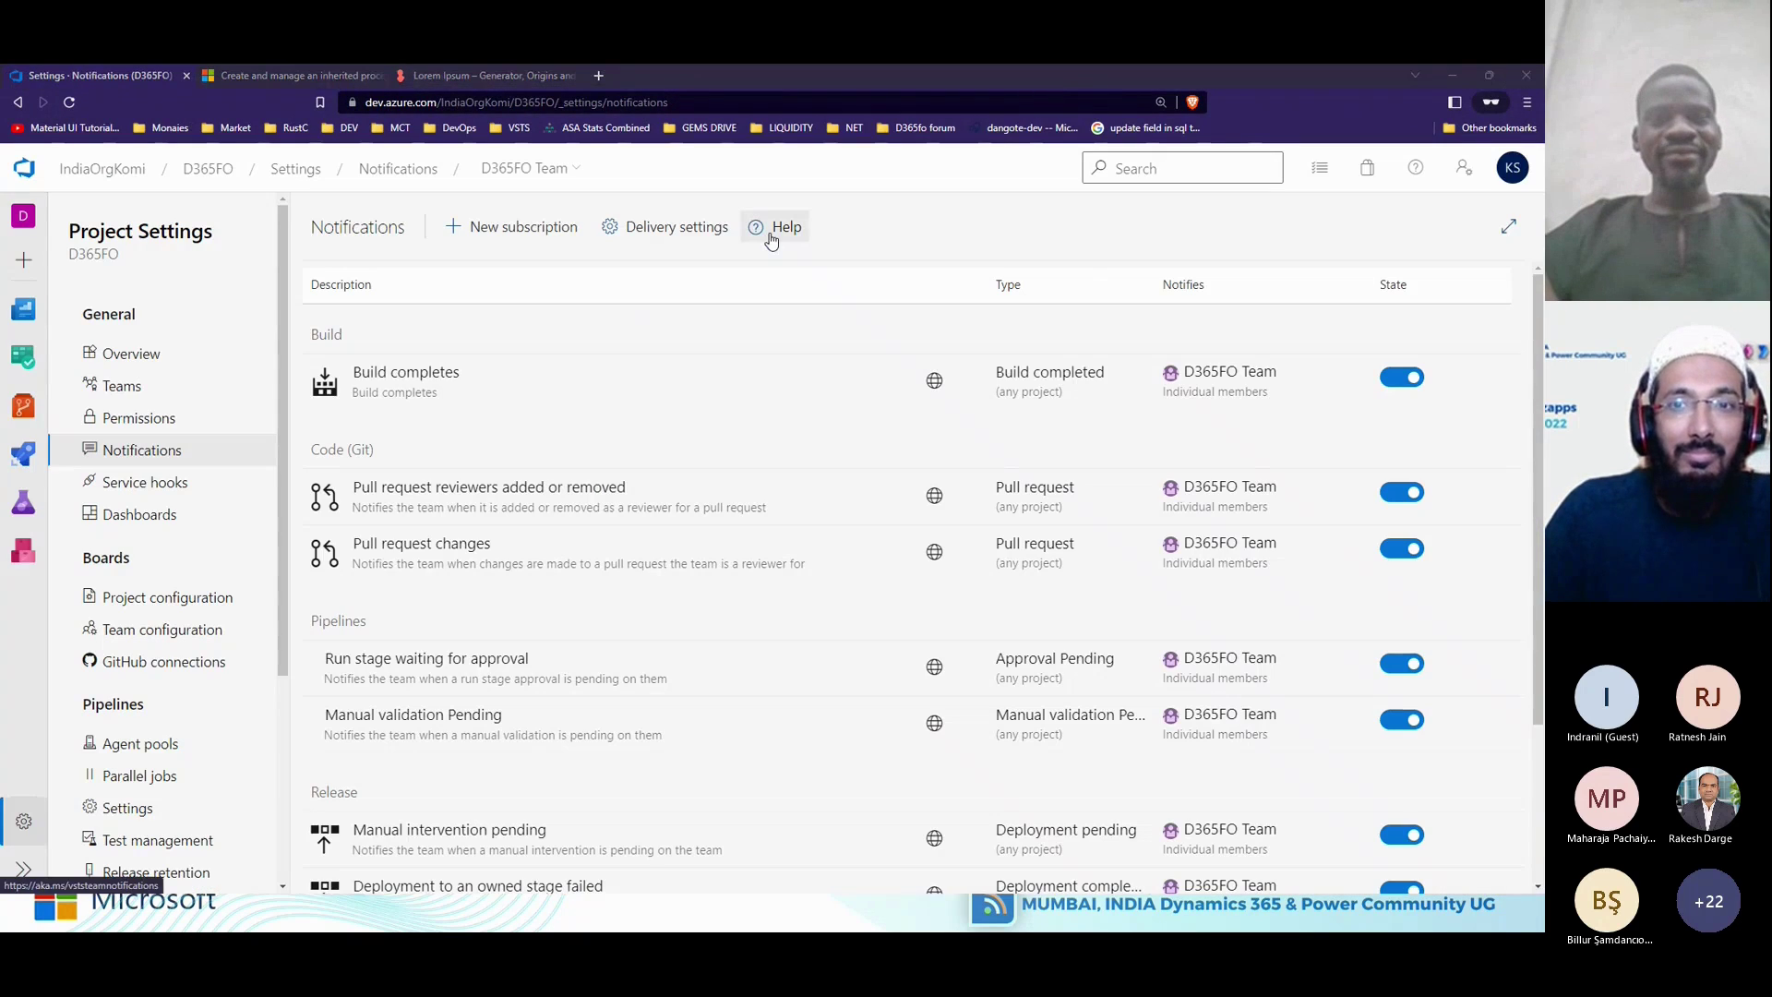
pyautogui.hotkey('alt', 'Tab')
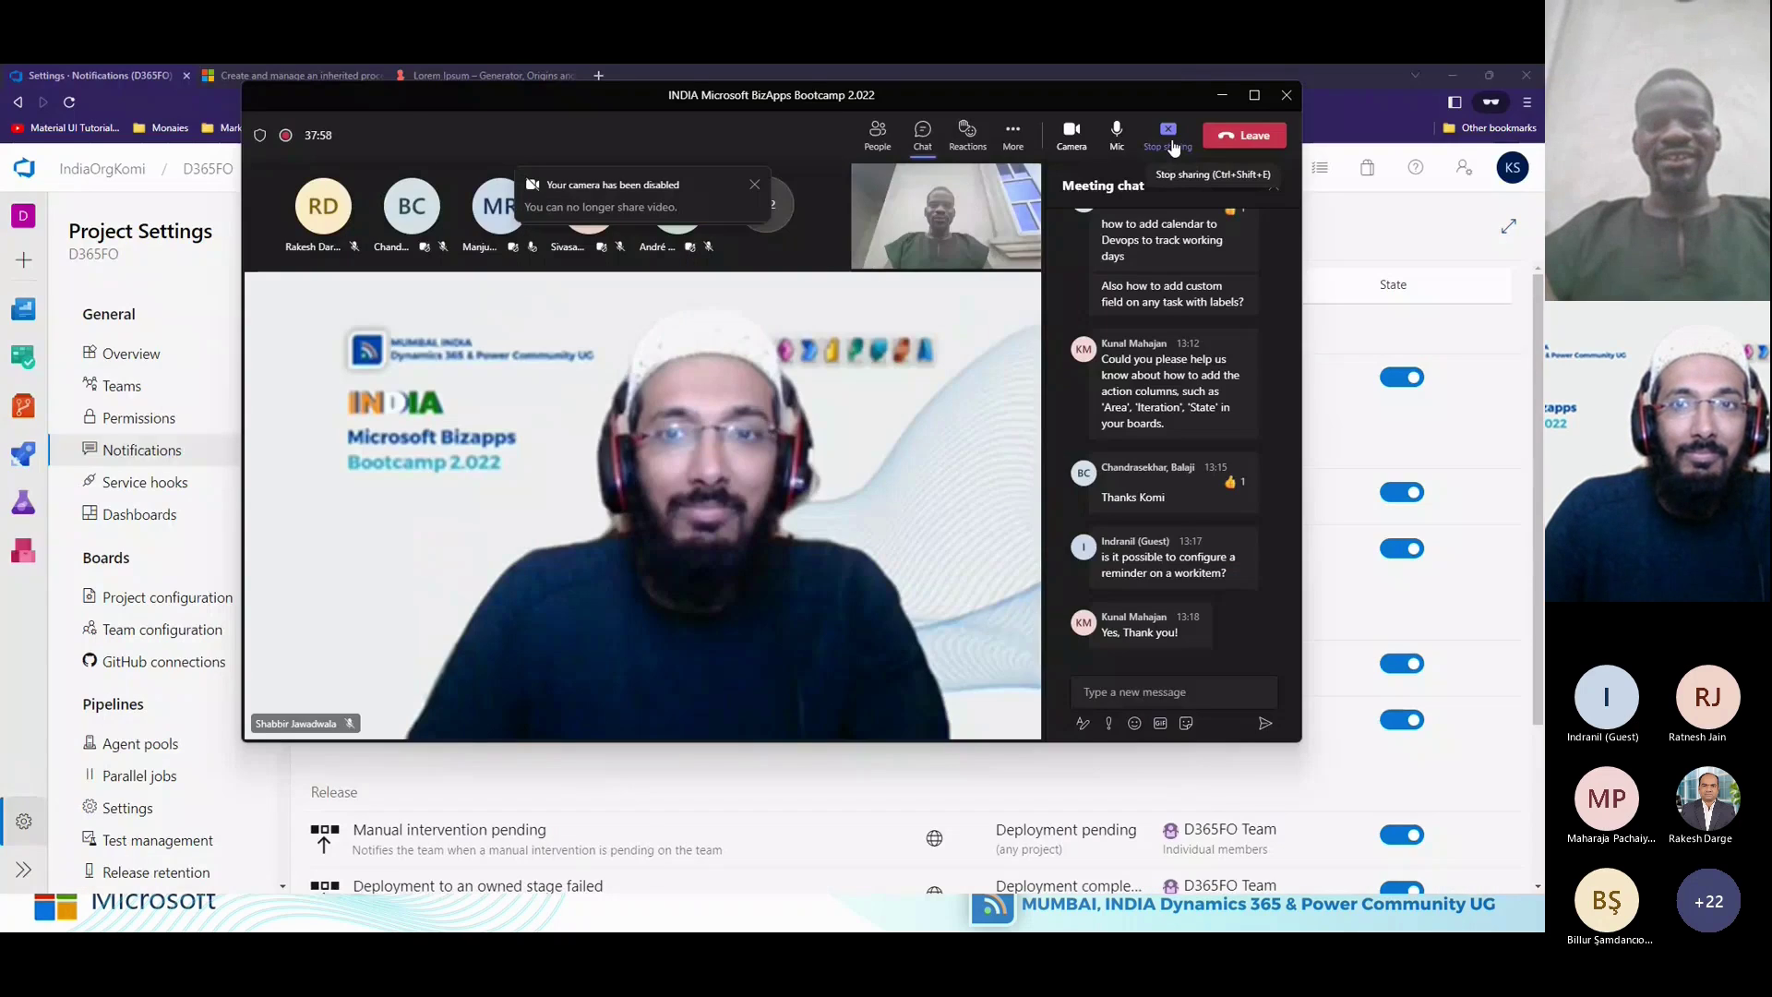
# End the Teams screen share using the Stop sharing control on the meeting toolbar.
pyautogui.click(1172, 148)
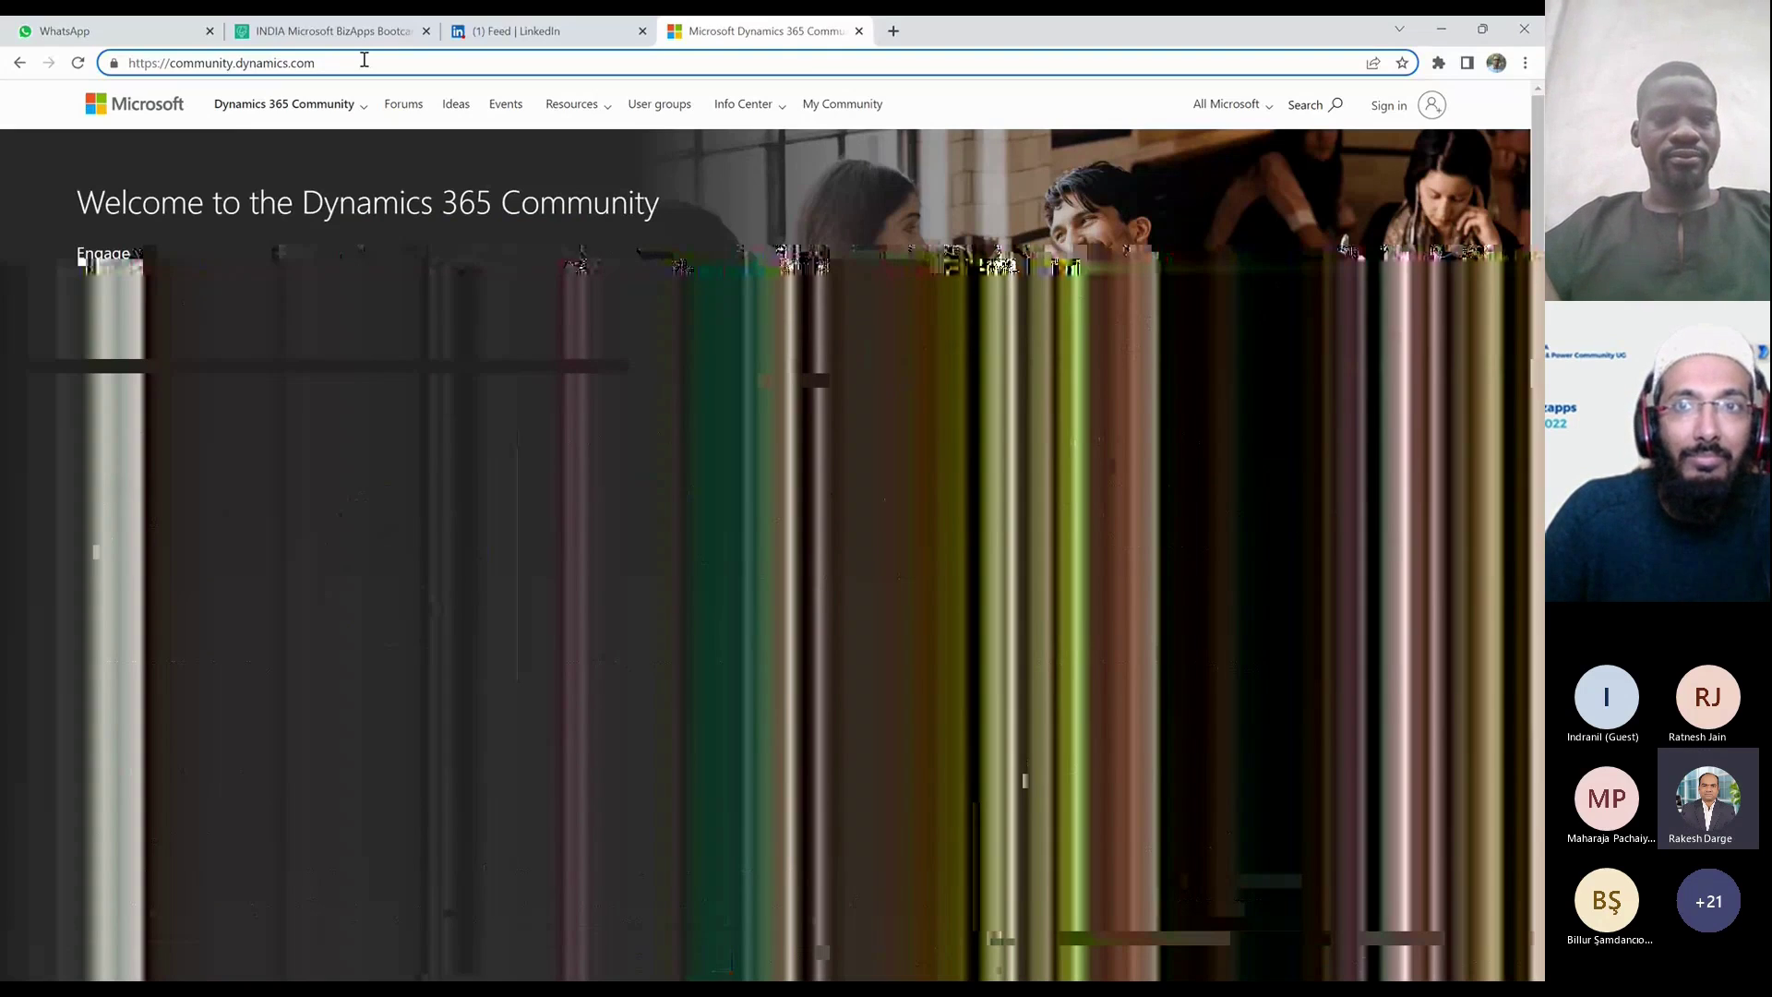
pyautogui.click(613, 114)
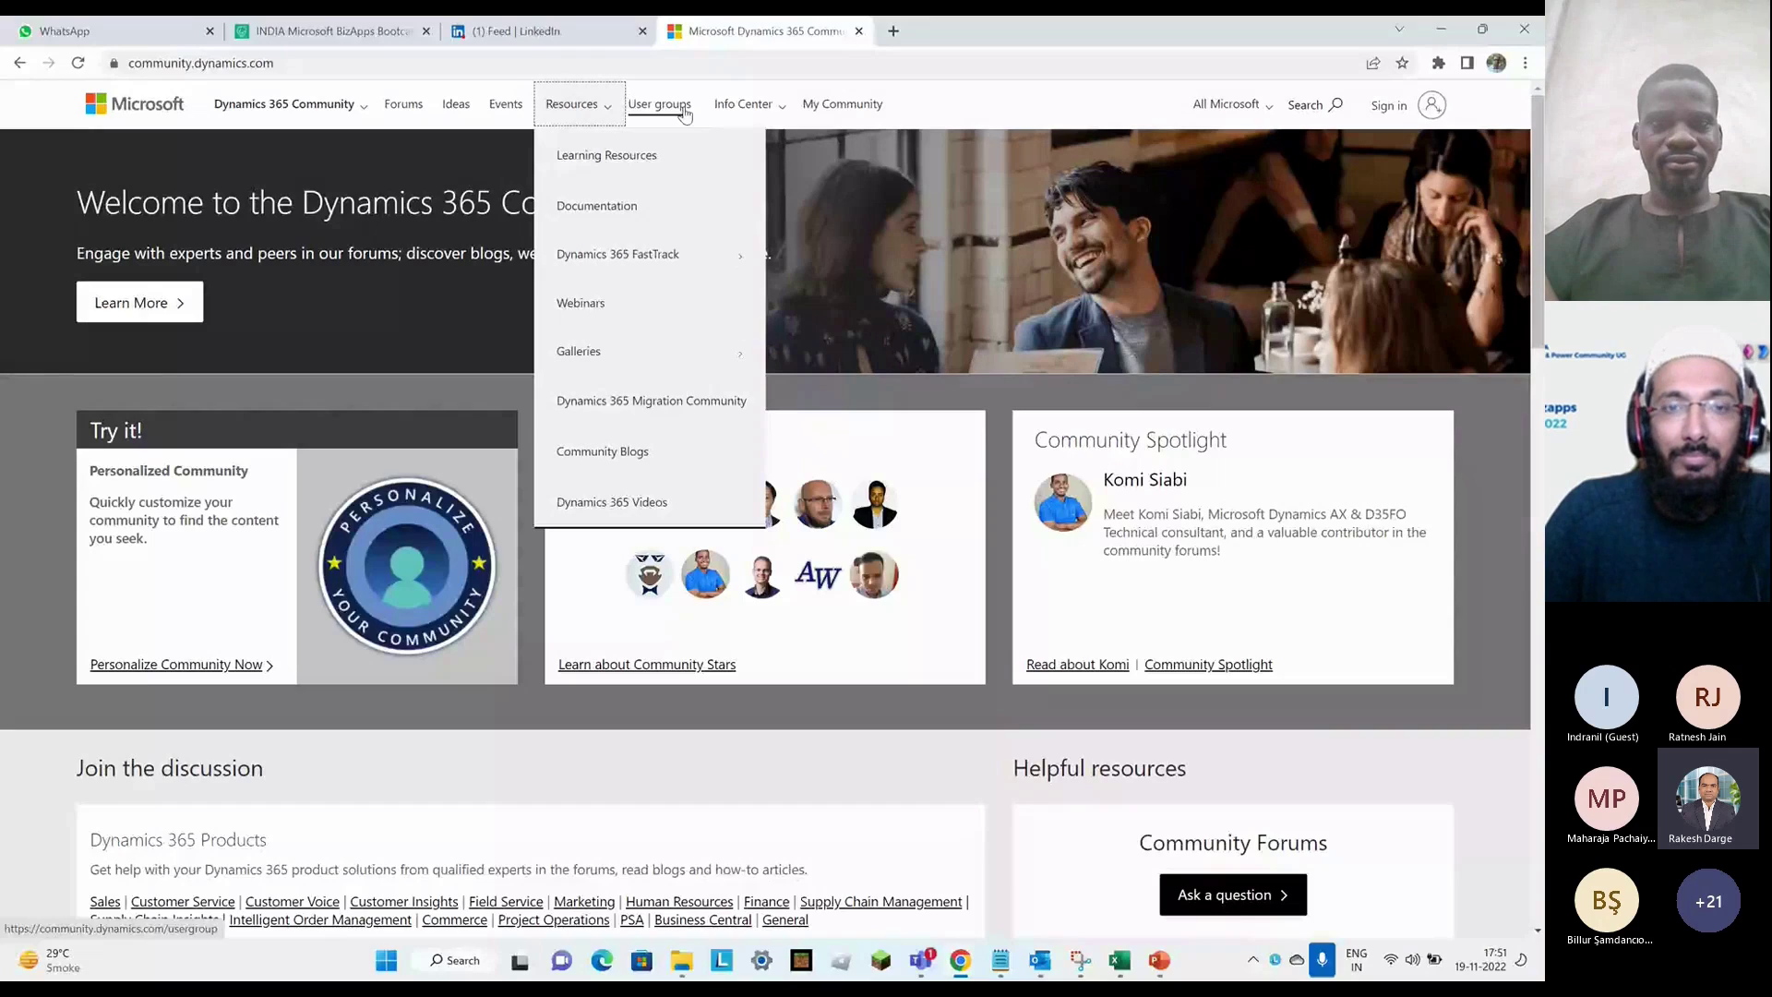
pyautogui.click(1236, 593)
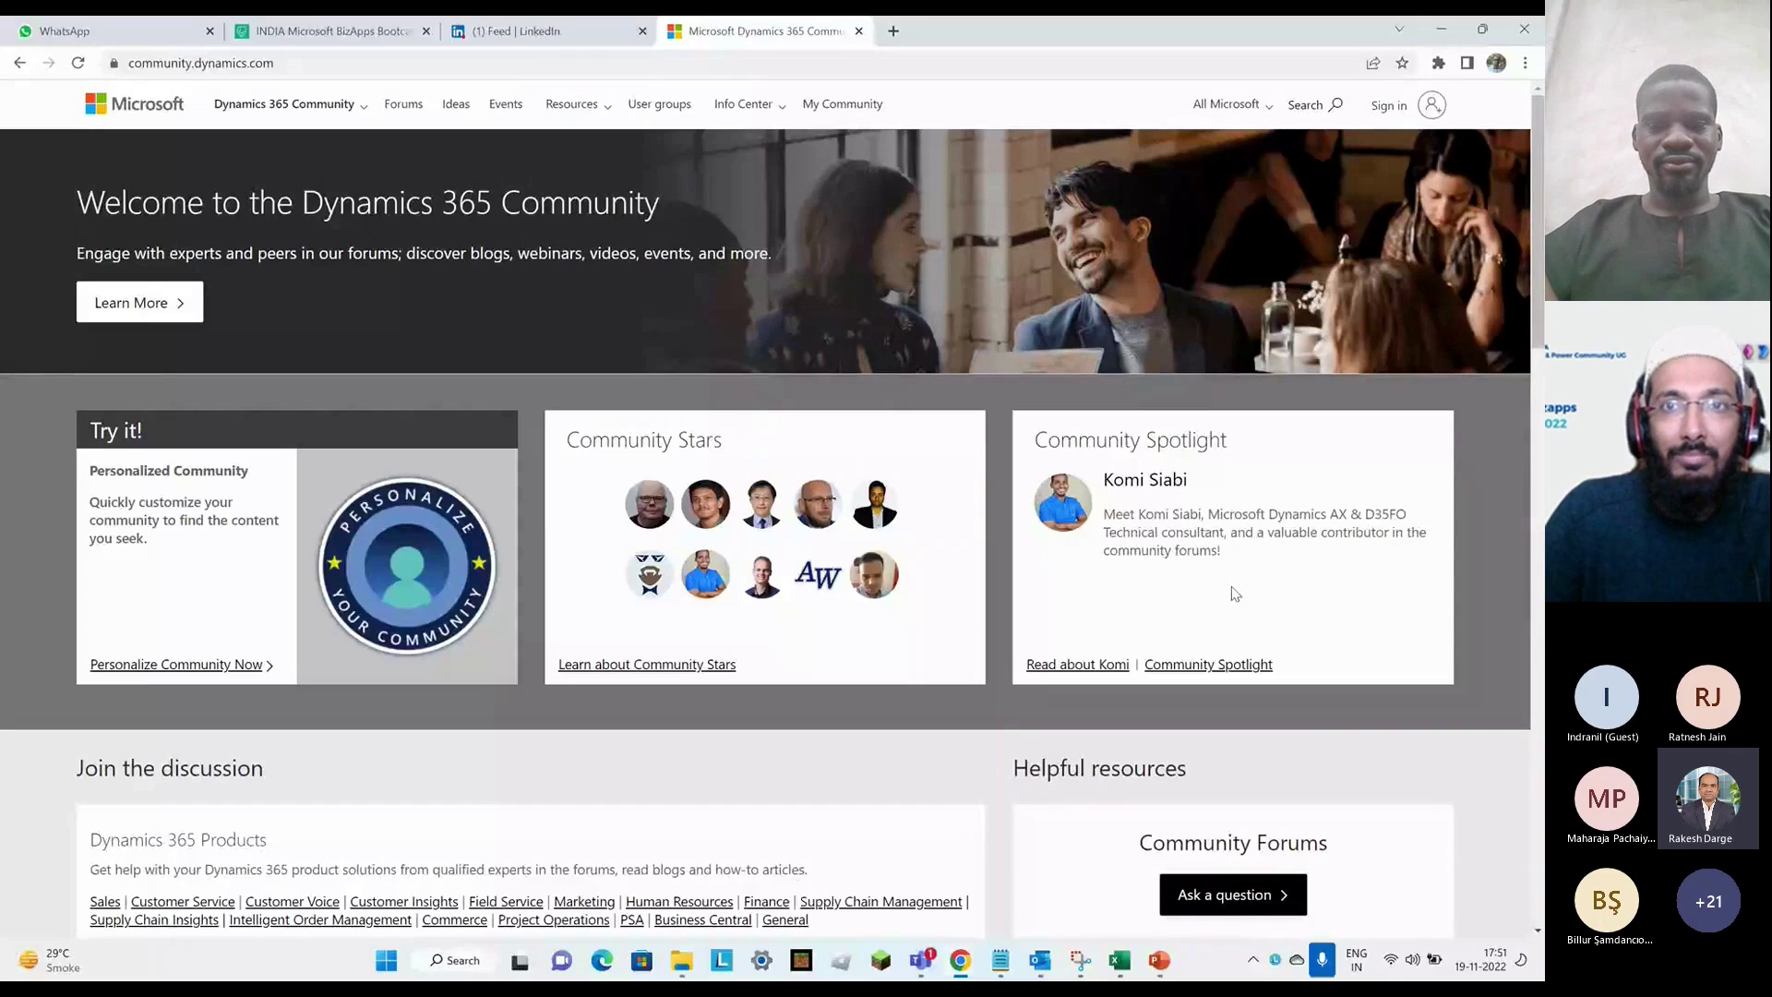